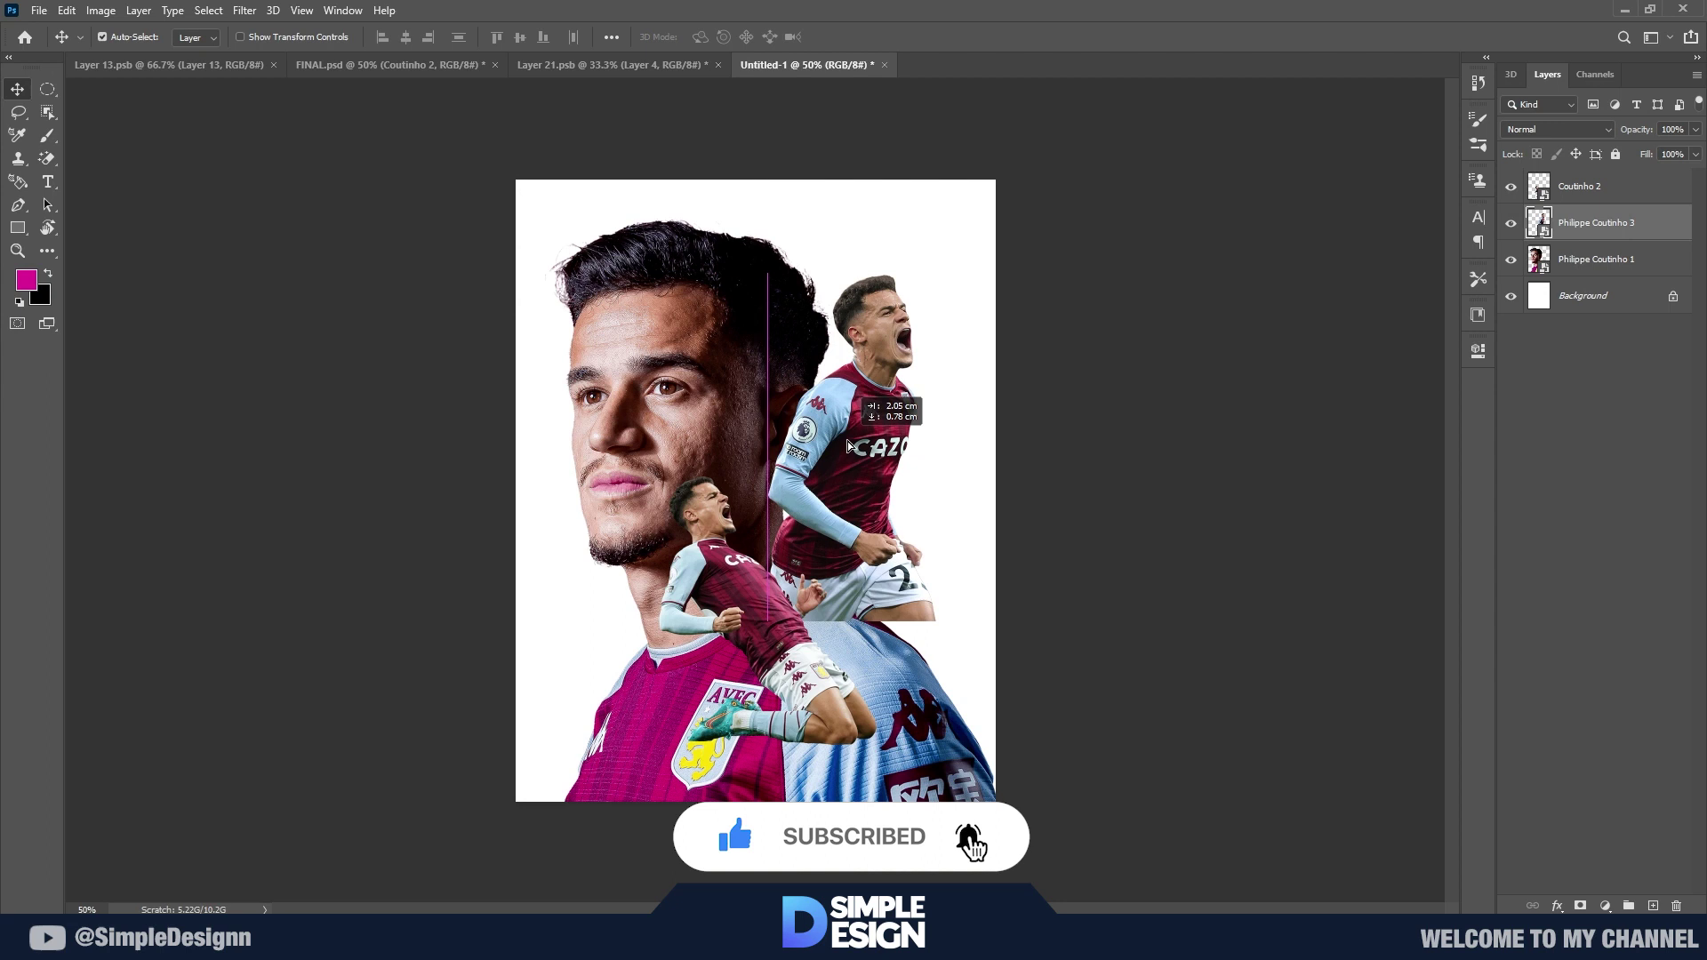
Step: Reposition the large face cutout and move the jumping figure slightly lower
{"action": "left_click_drag", "start_coordinate": [849, 445], "coordinate": [850, 449]}
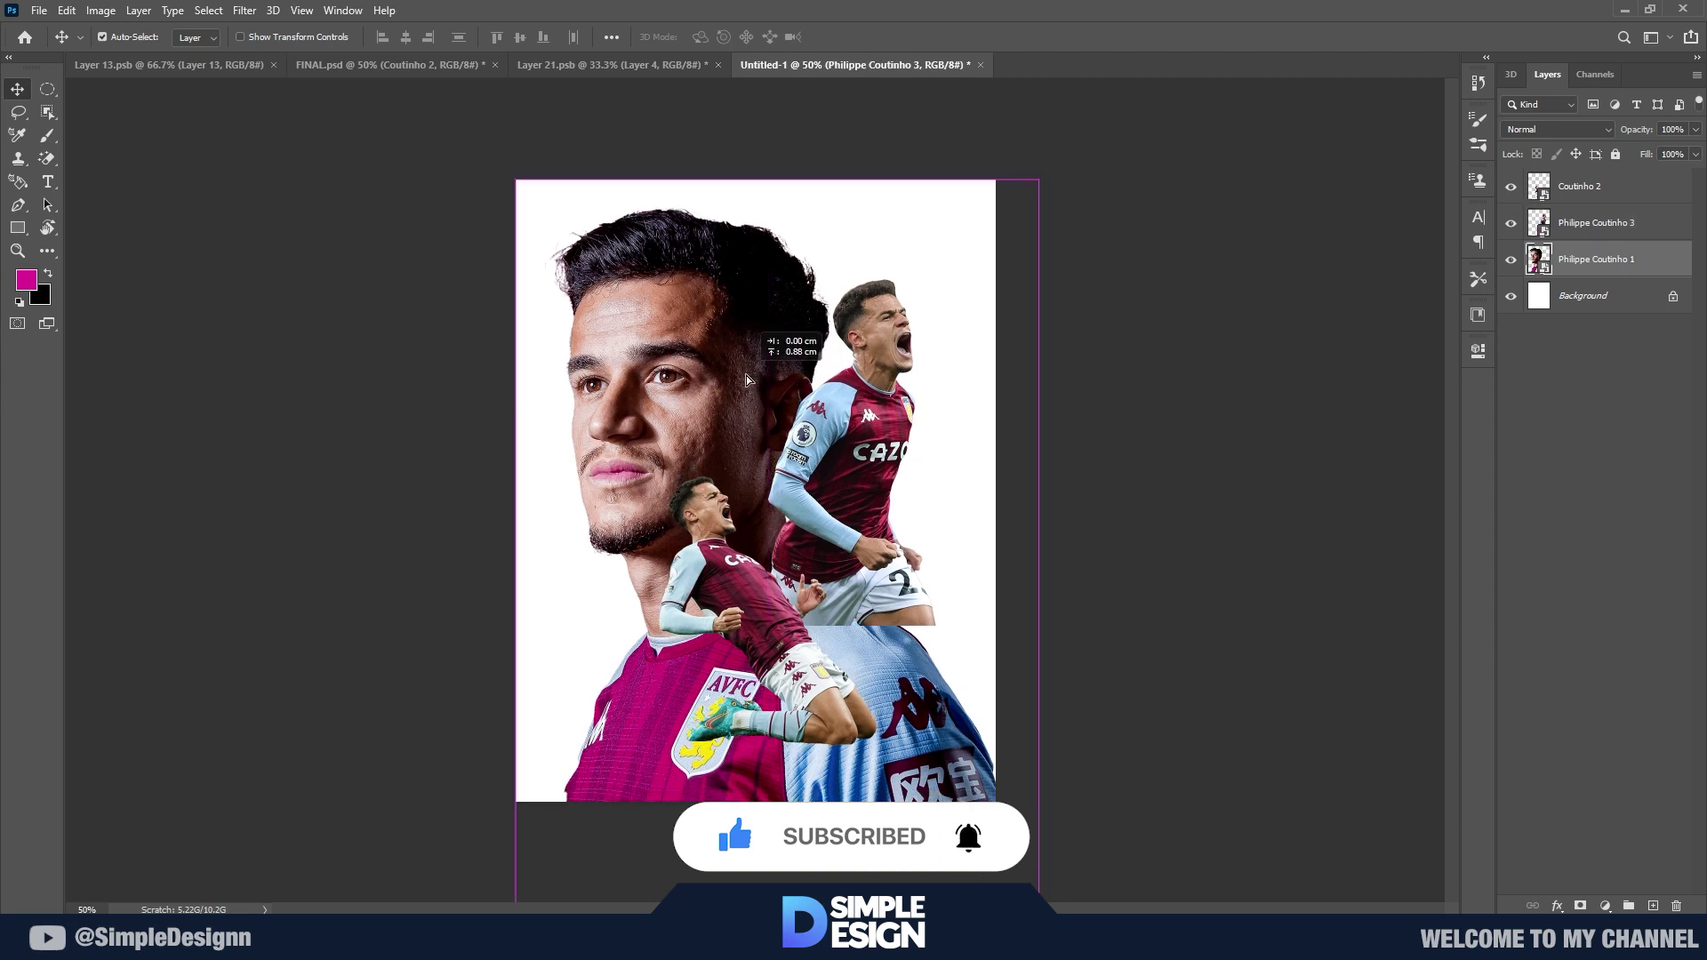
{"action": "left_click_drag", "start_coordinate": [694, 446], "coordinate": [685, 438]}
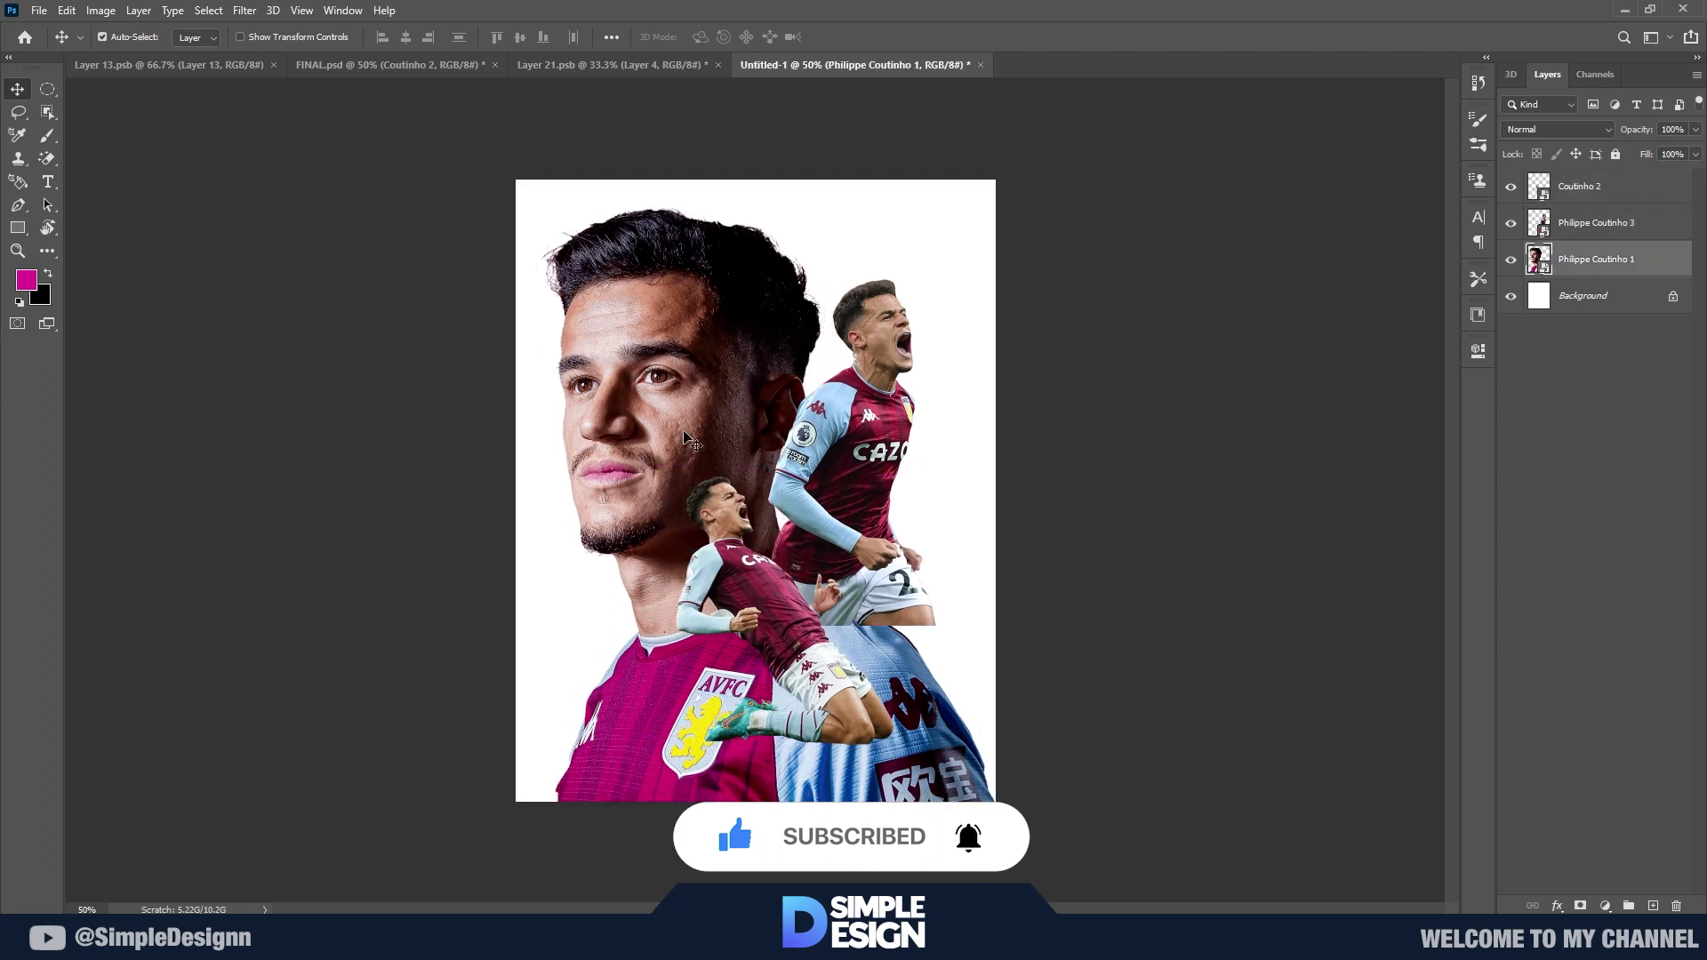
{"action": "left_click_drag", "start_coordinate": [805, 435], "coordinate": [805, 460]}
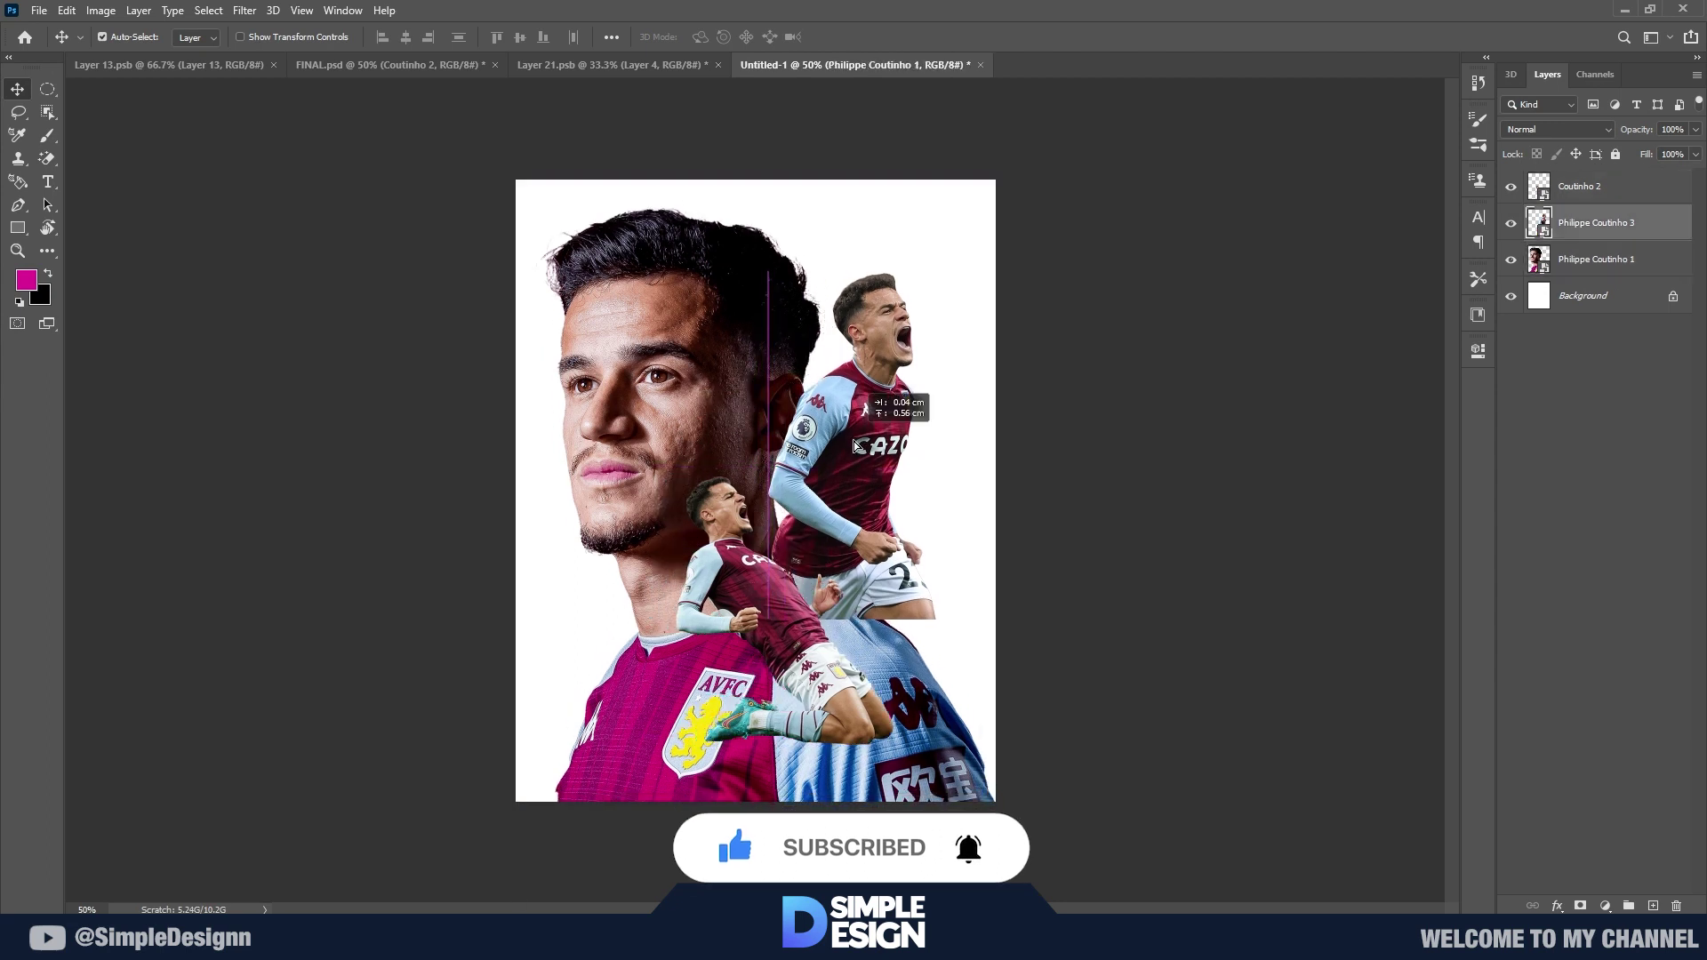
{"action": "left_click", "coordinate": [763, 606]}
{"action": "scroll", "coordinate": [750, 379], "scroll_direction": "up", "scroll_amount": 1}
{"action": "left_click", "coordinate": [727, 353]}
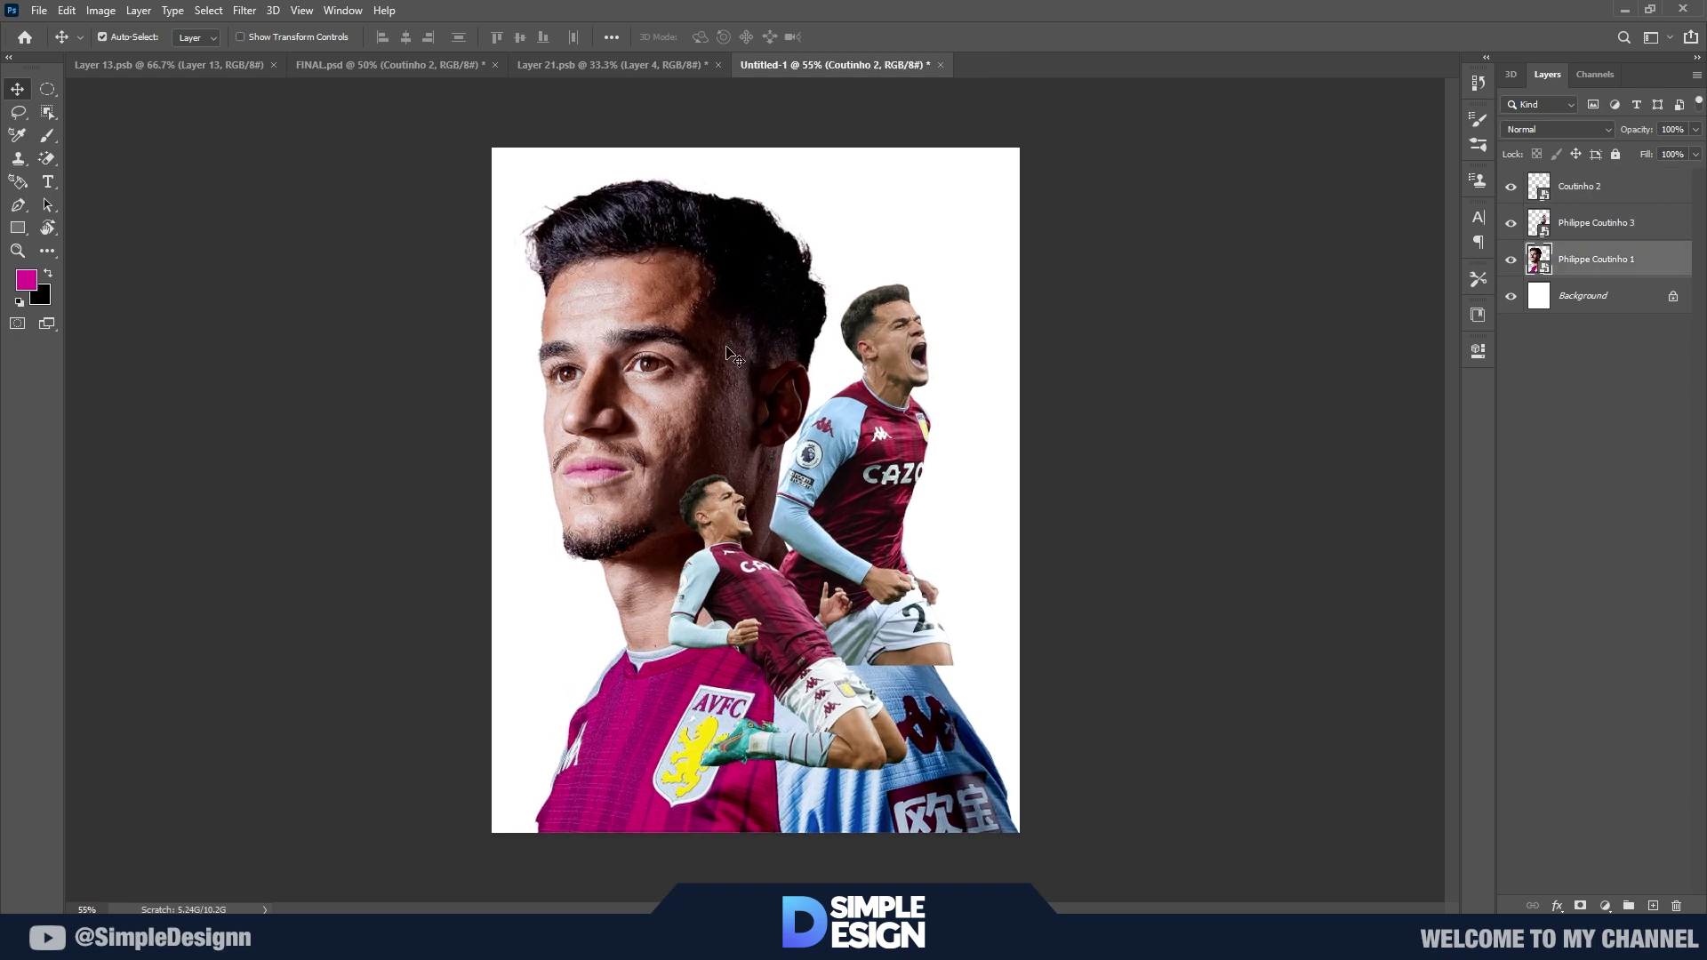
Step: Add a magenta Solid Color fill layer above Background, sampled from the jersey
{"action": "left_click", "coordinate": [1592, 298]}
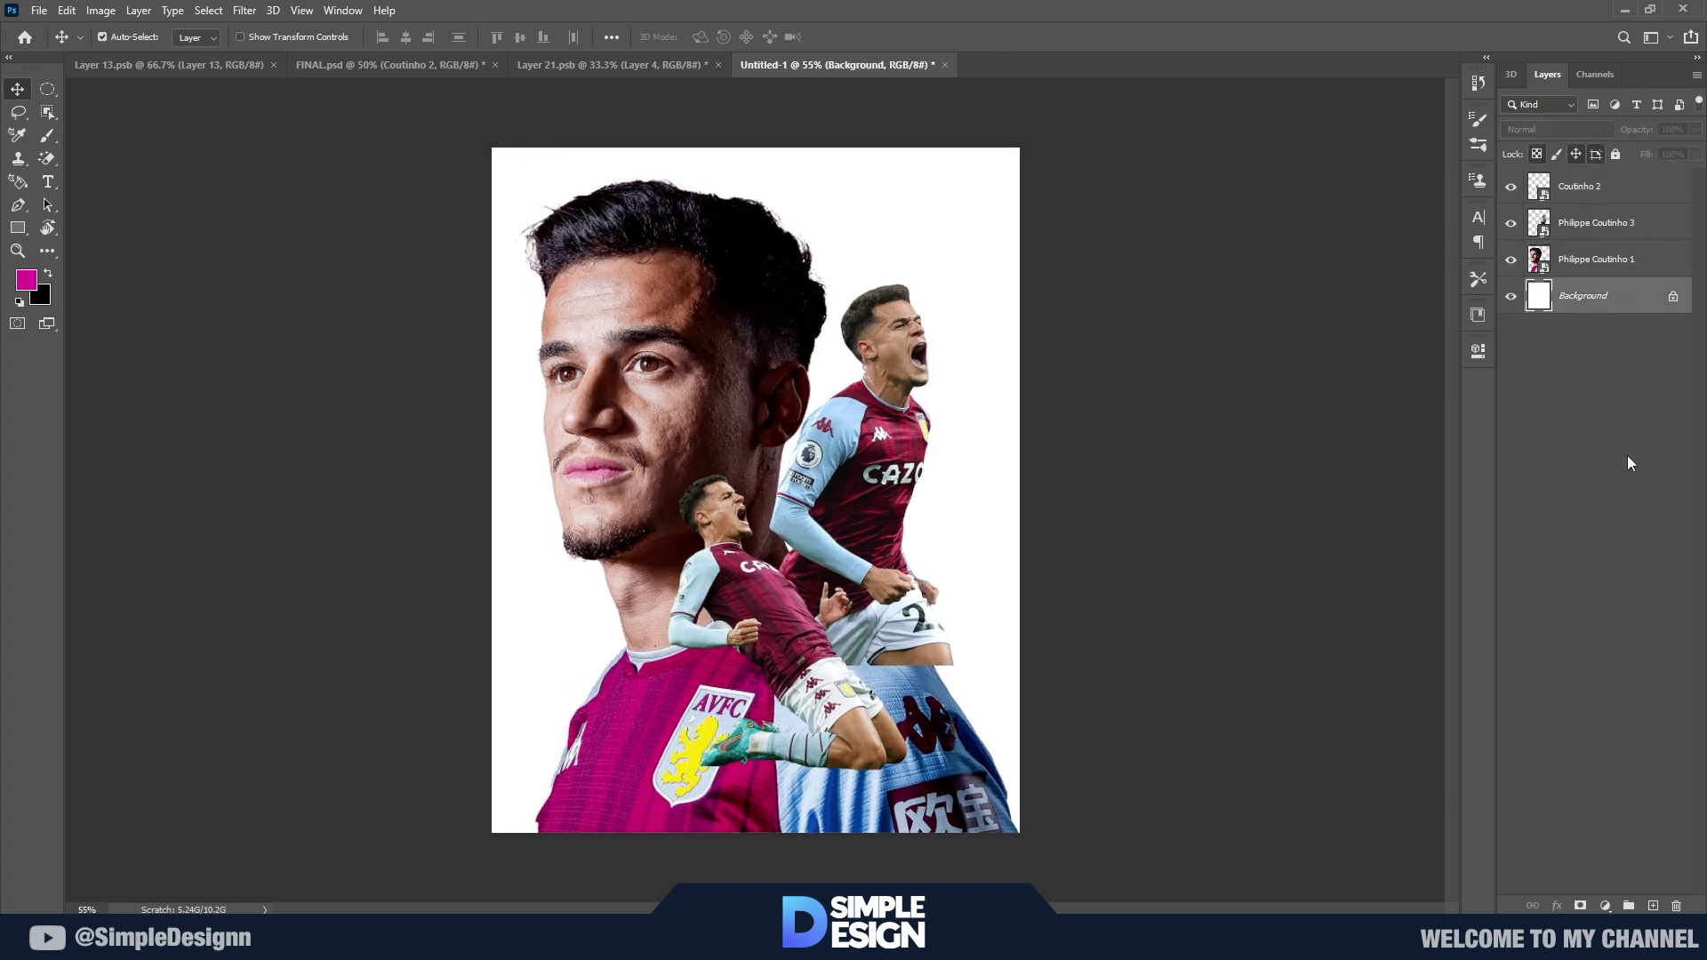
{"action": "left_click", "coordinate": [1605, 905]}
{"action": "left_click", "coordinate": [1605, 583]}
{"action": "left_click", "coordinate": [736, 662]}
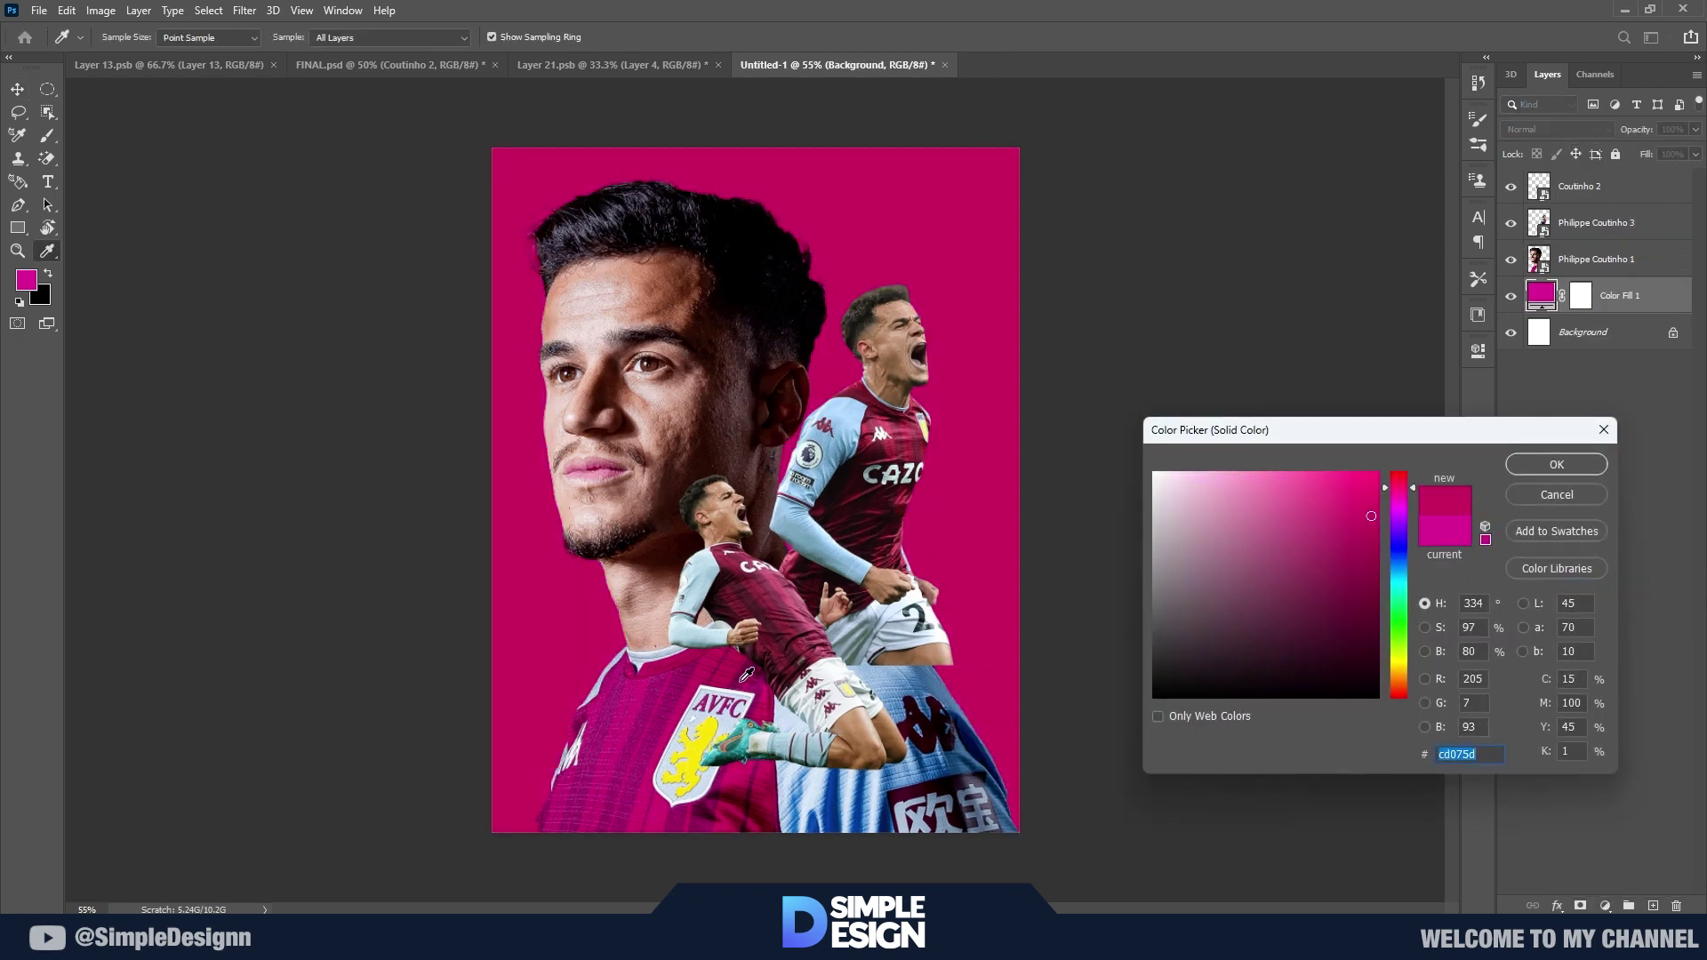
{"action": "left_click", "coordinate": [738, 672]}
{"action": "left_click", "coordinate": [727, 669]}
{"action": "left_click", "coordinate": [1556, 464]}
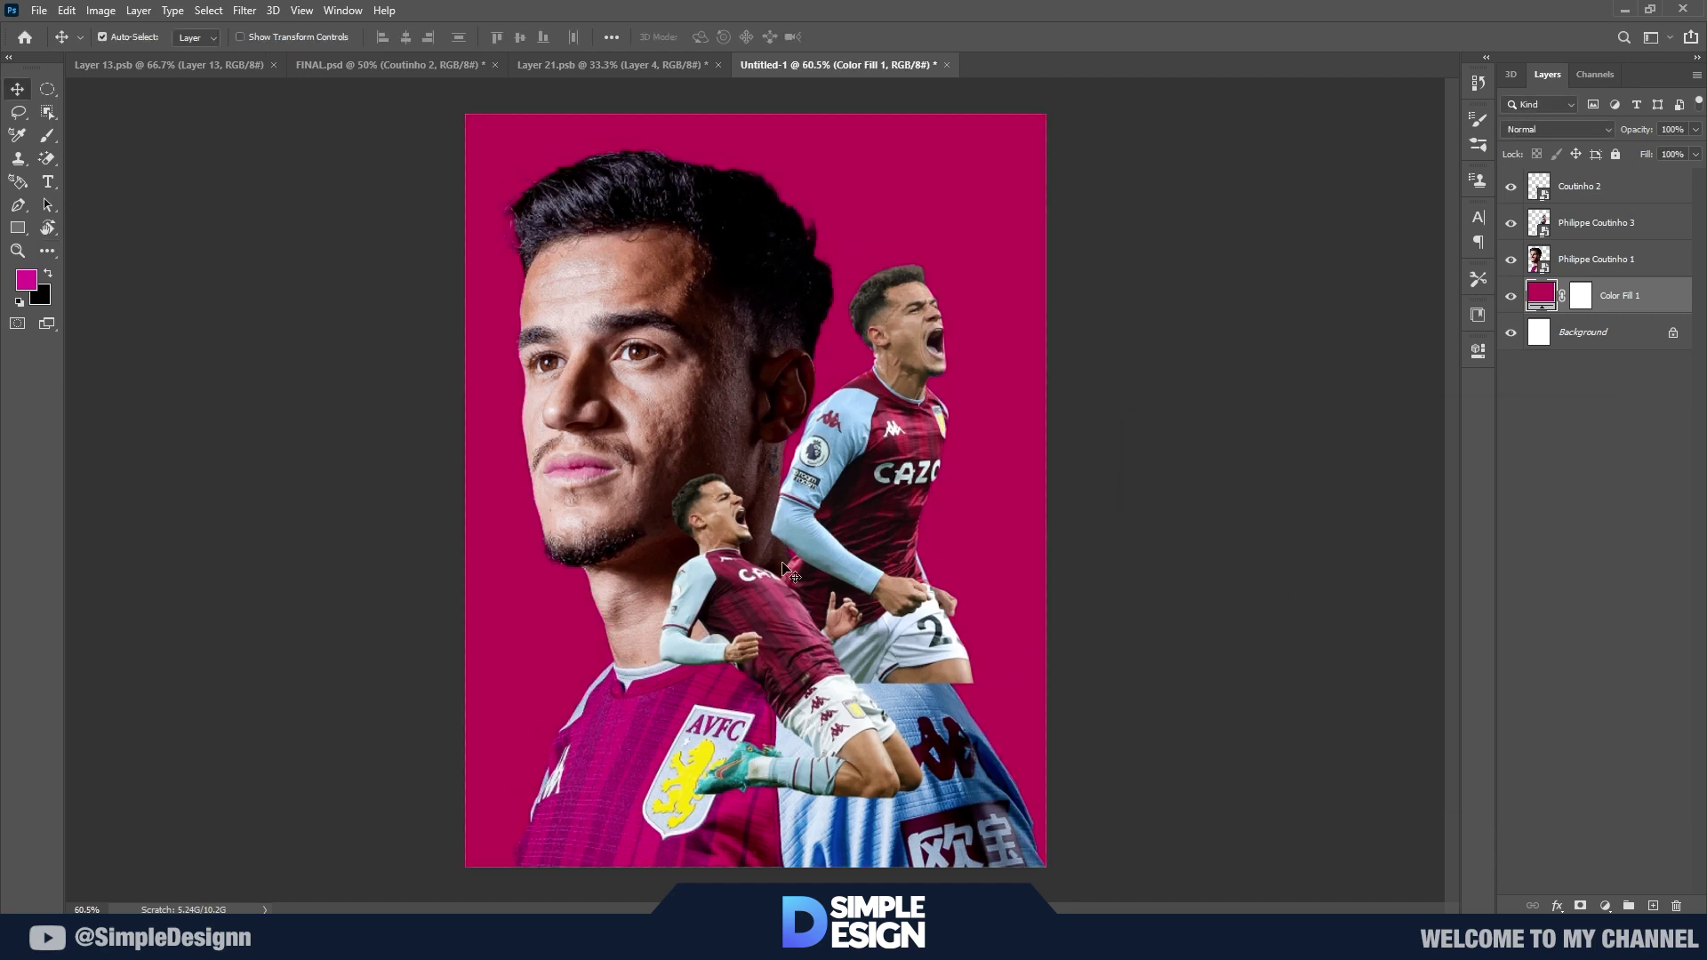
Step: Hide a player cutout and drag the pink texture from its document into the poster
{"action": "left_click", "coordinate": [1510, 186]}
{"action": "left_click", "coordinate": [613, 65]}
{"action": "left_click_drag", "start_coordinate": [849, 370], "coordinate": [836, 147]}
Step: Convert the texture to a smart object, scale it down, flip horizontally and position it
{"action": "right_click", "coordinate": [1647, 295]}
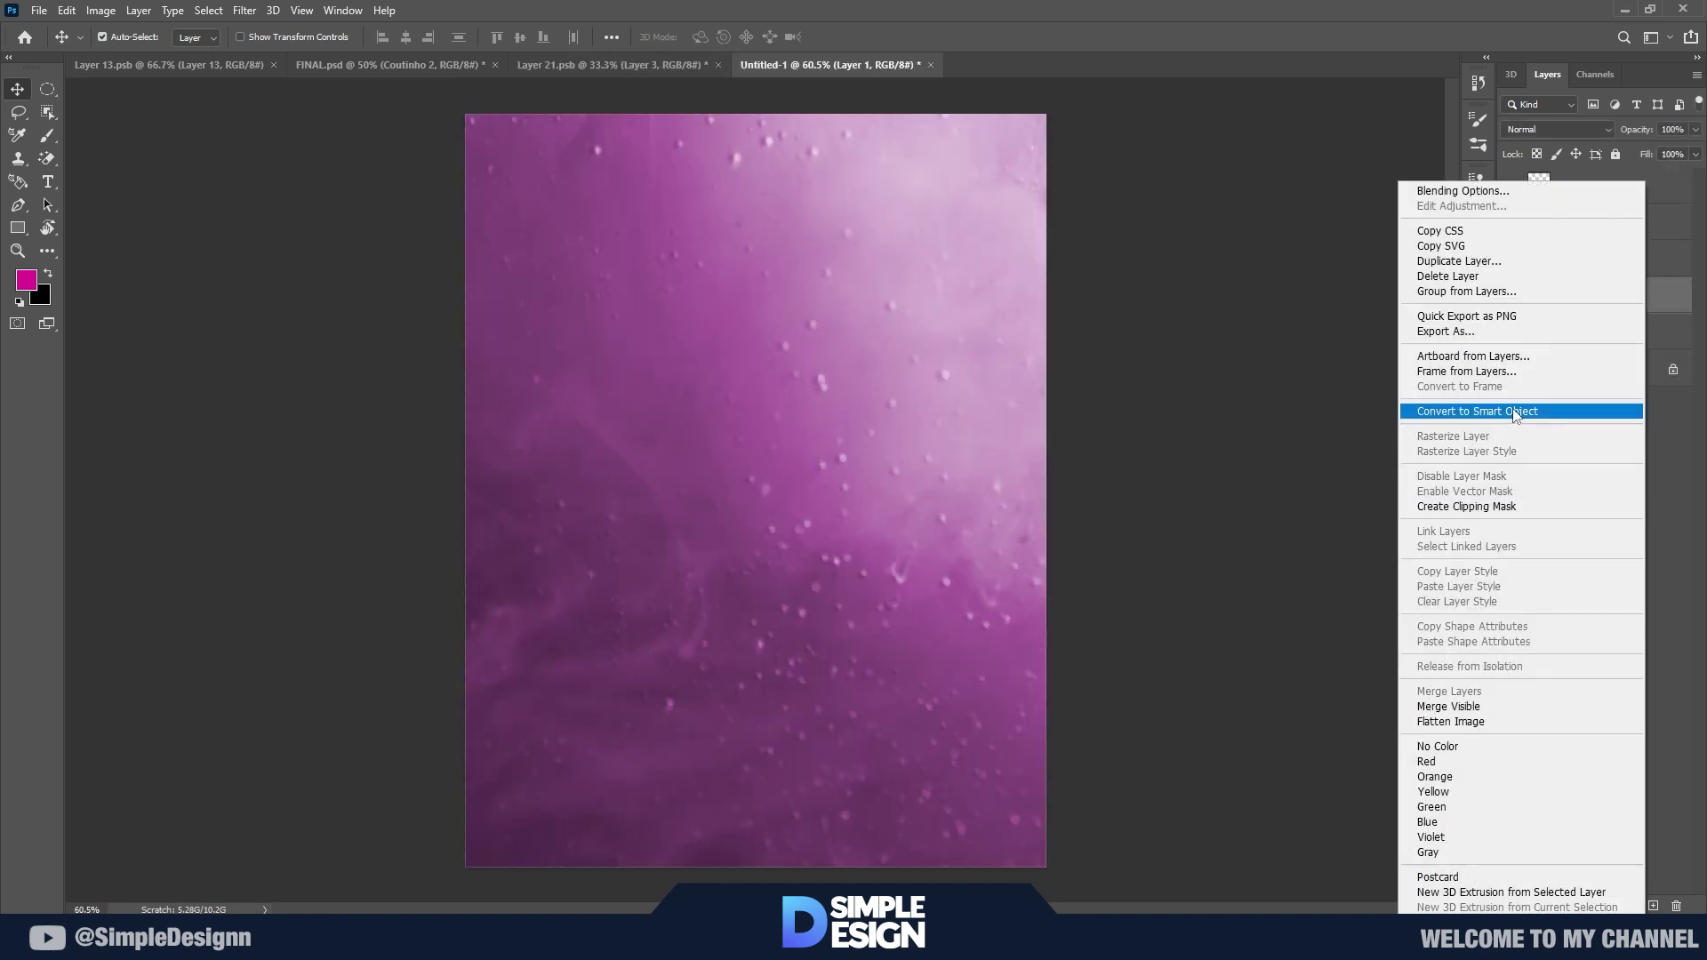
{"action": "left_click", "coordinate": [1458, 414]}
{"action": "key", "text": "ctrl+t"}
{"action": "left_click_drag", "start_coordinate": [1400, 454], "coordinate": [1213, 454]}
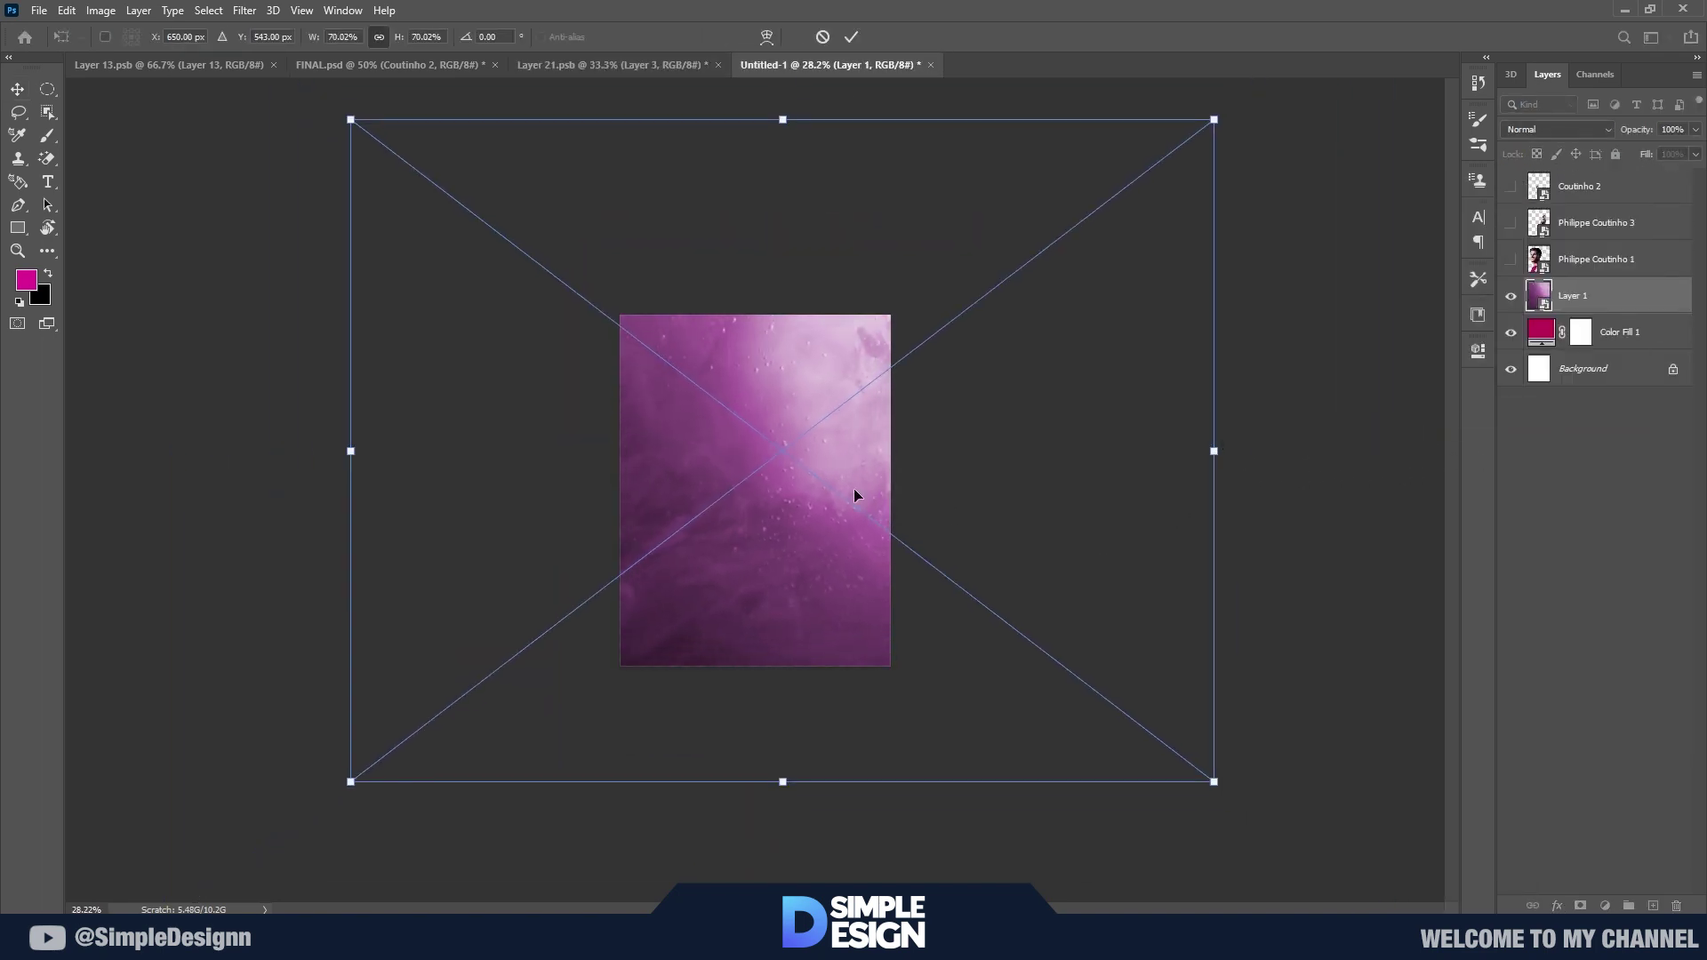
{"action": "right_click", "coordinate": [805, 489]}
{"action": "left_click", "coordinate": [836, 761]}
{"action": "scroll", "coordinate": [731, 463], "scroll_direction": "up", "scroll_amount": 1}
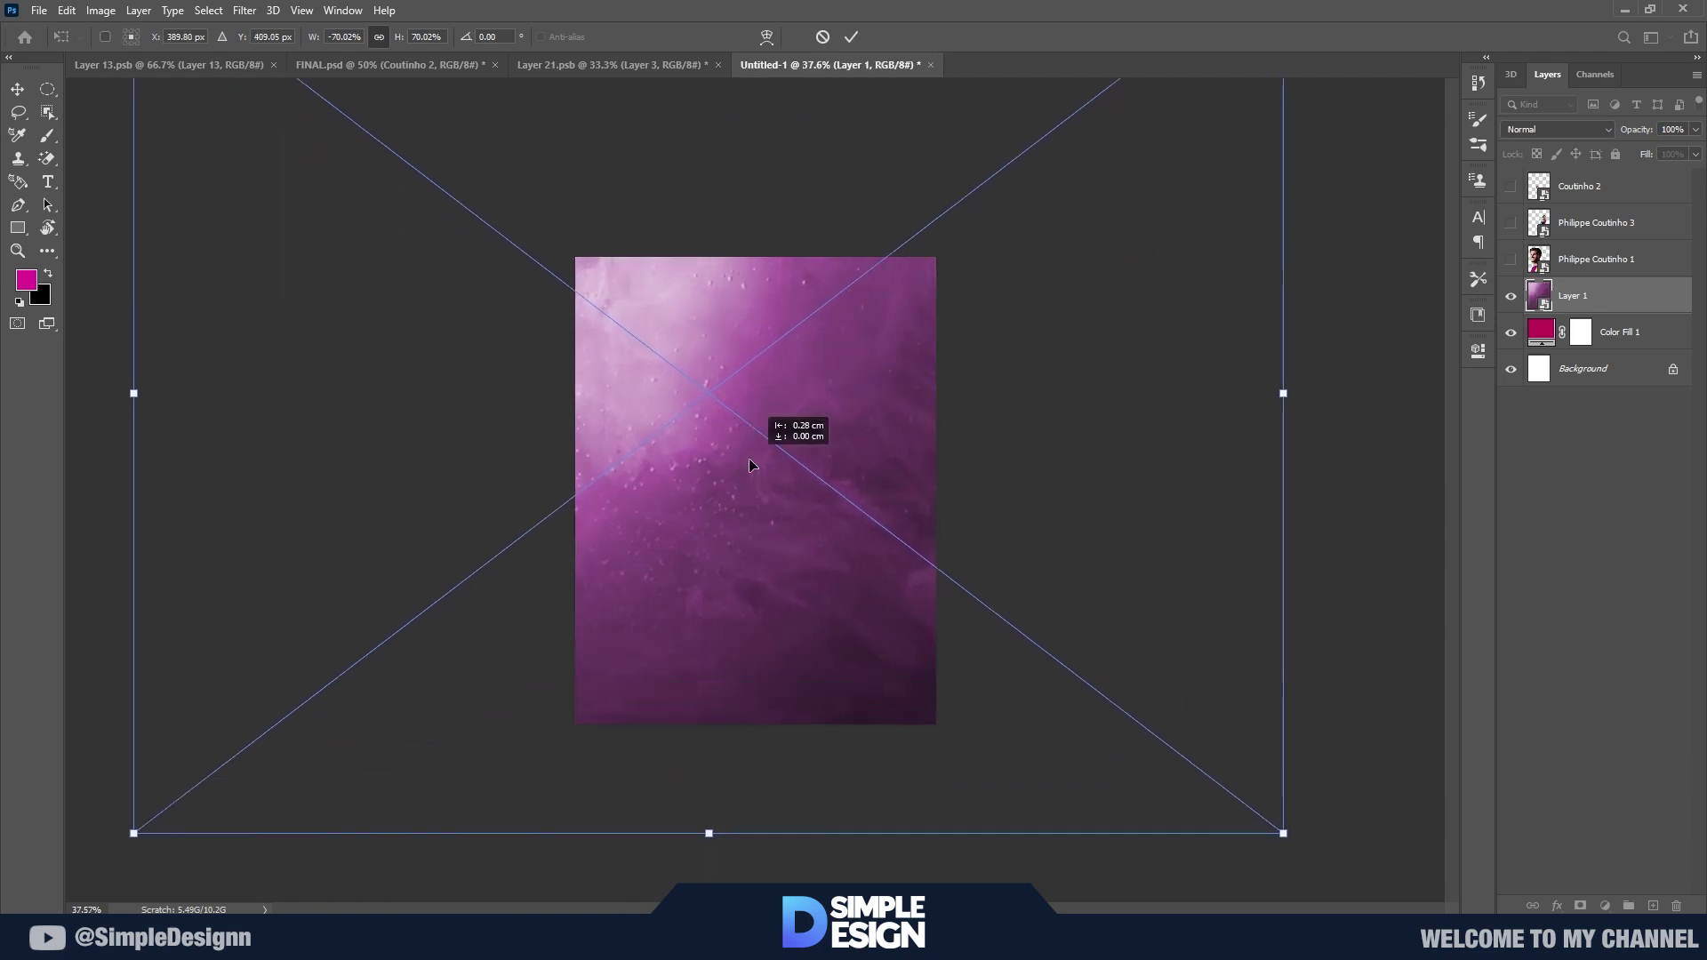
{"action": "left_click_drag", "start_coordinate": [730, 462], "coordinate": [678, 473]}
{"action": "scroll", "coordinate": [677, 473], "scroll_direction": "down", "scroll_amount": 1}
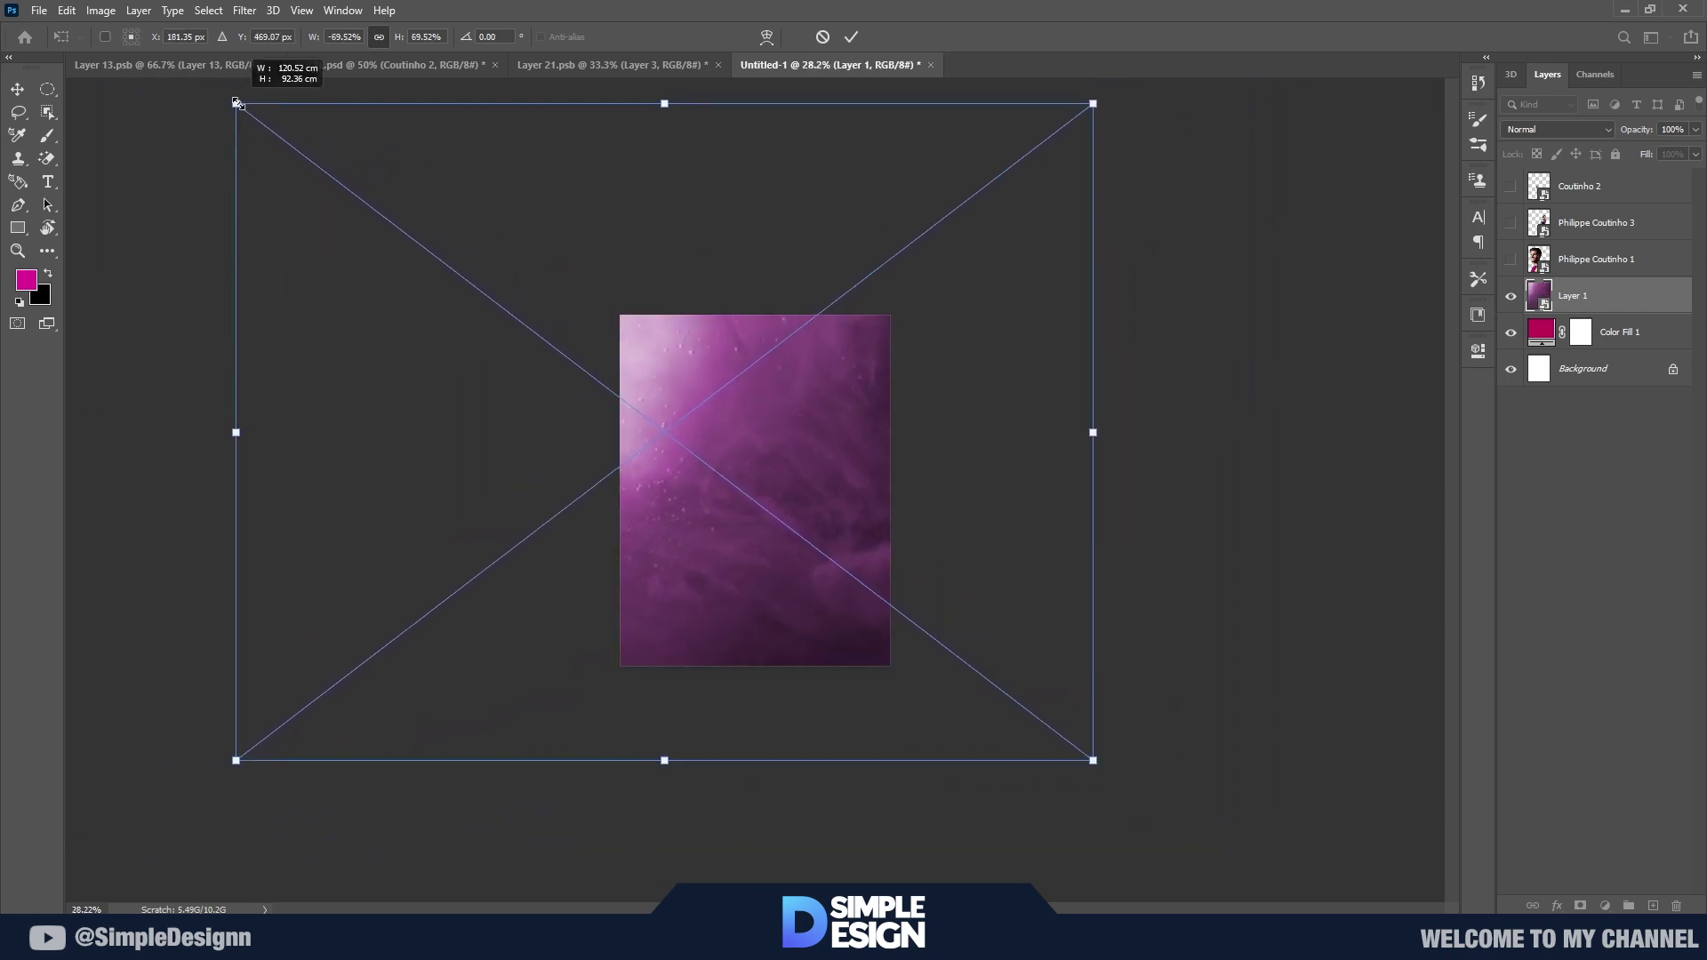
{"action": "left_click_drag", "start_coordinate": [230, 99], "coordinate": [285, 141]}
{"action": "key", "text": "Return"}
{"action": "scroll", "coordinate": [805, 468], "scroll_direction": "up", "scroll_amount": 2}
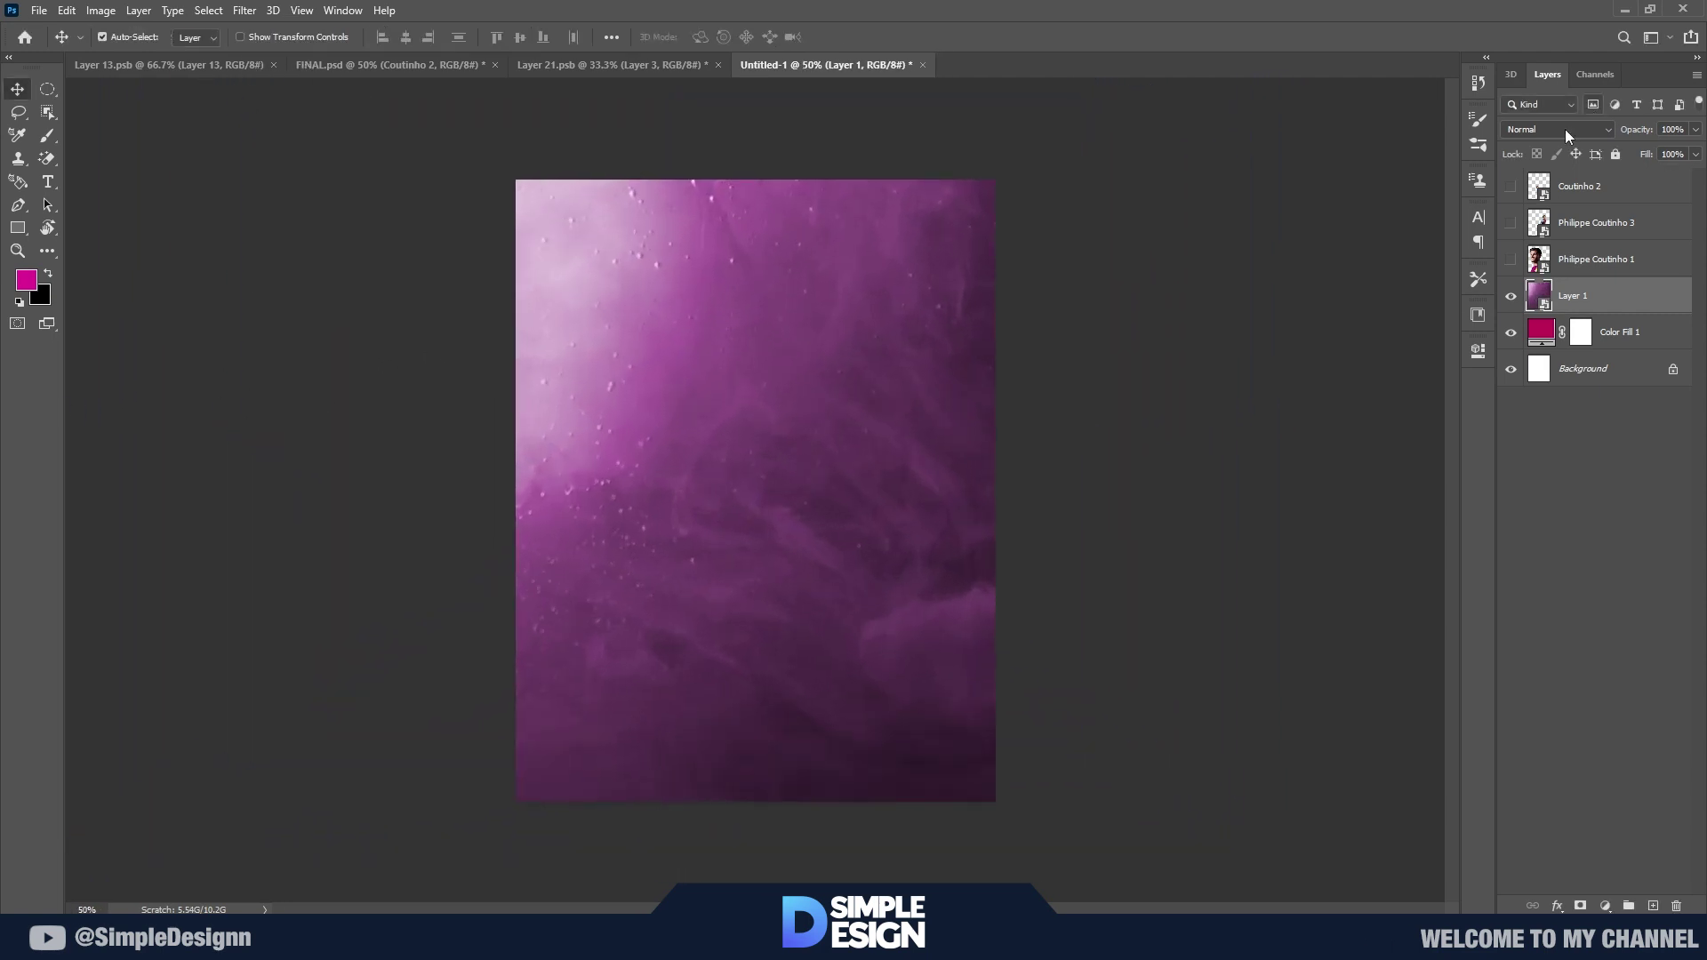
Step: Set the texture layer to Luminosity blend mode, checking it with the player layers toggled
{"action": "left_click", "coordinate": [1565, 130]}
{"action": "left_click", "coordinate": [1538, 546]}
{"action": "left_click_drag", "start_coordinate": [1511, 259], "coordinate": [1511, 186]}
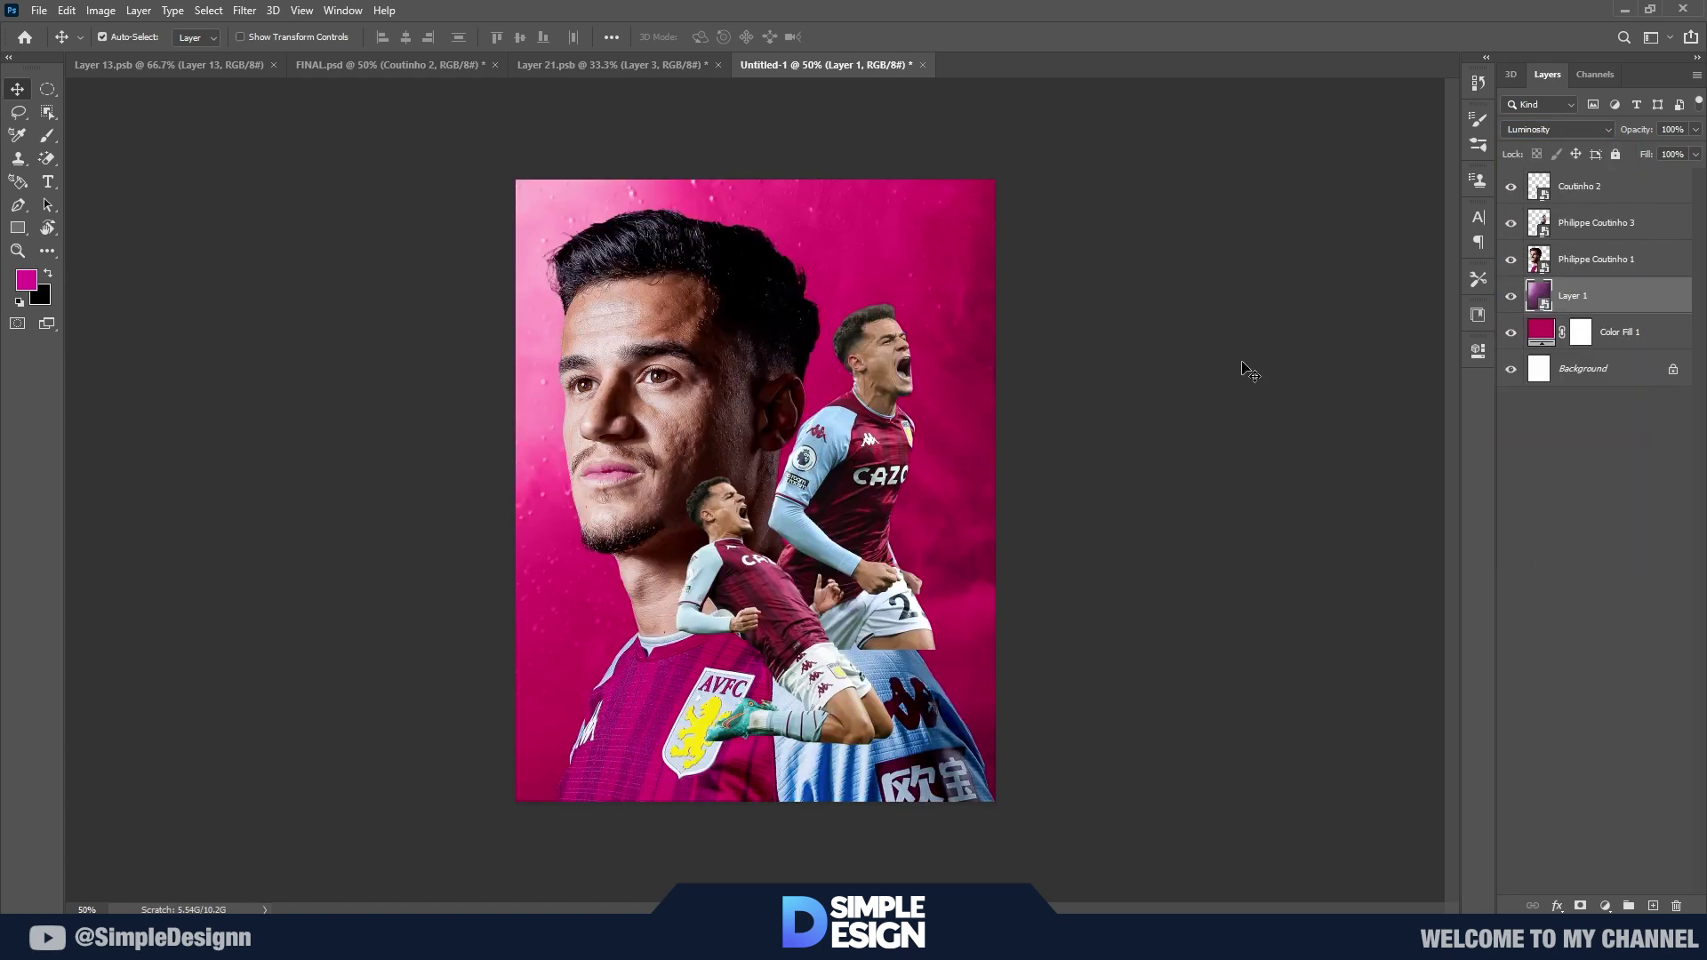
{"action": "scroll", "coordinate": [1250, 372], "scroll_direction": "up", "scroll_amount": 1}
{"action": "left_click_drag", "start_coordinate": [1514, 265], "coordinate": [1511, 186]}
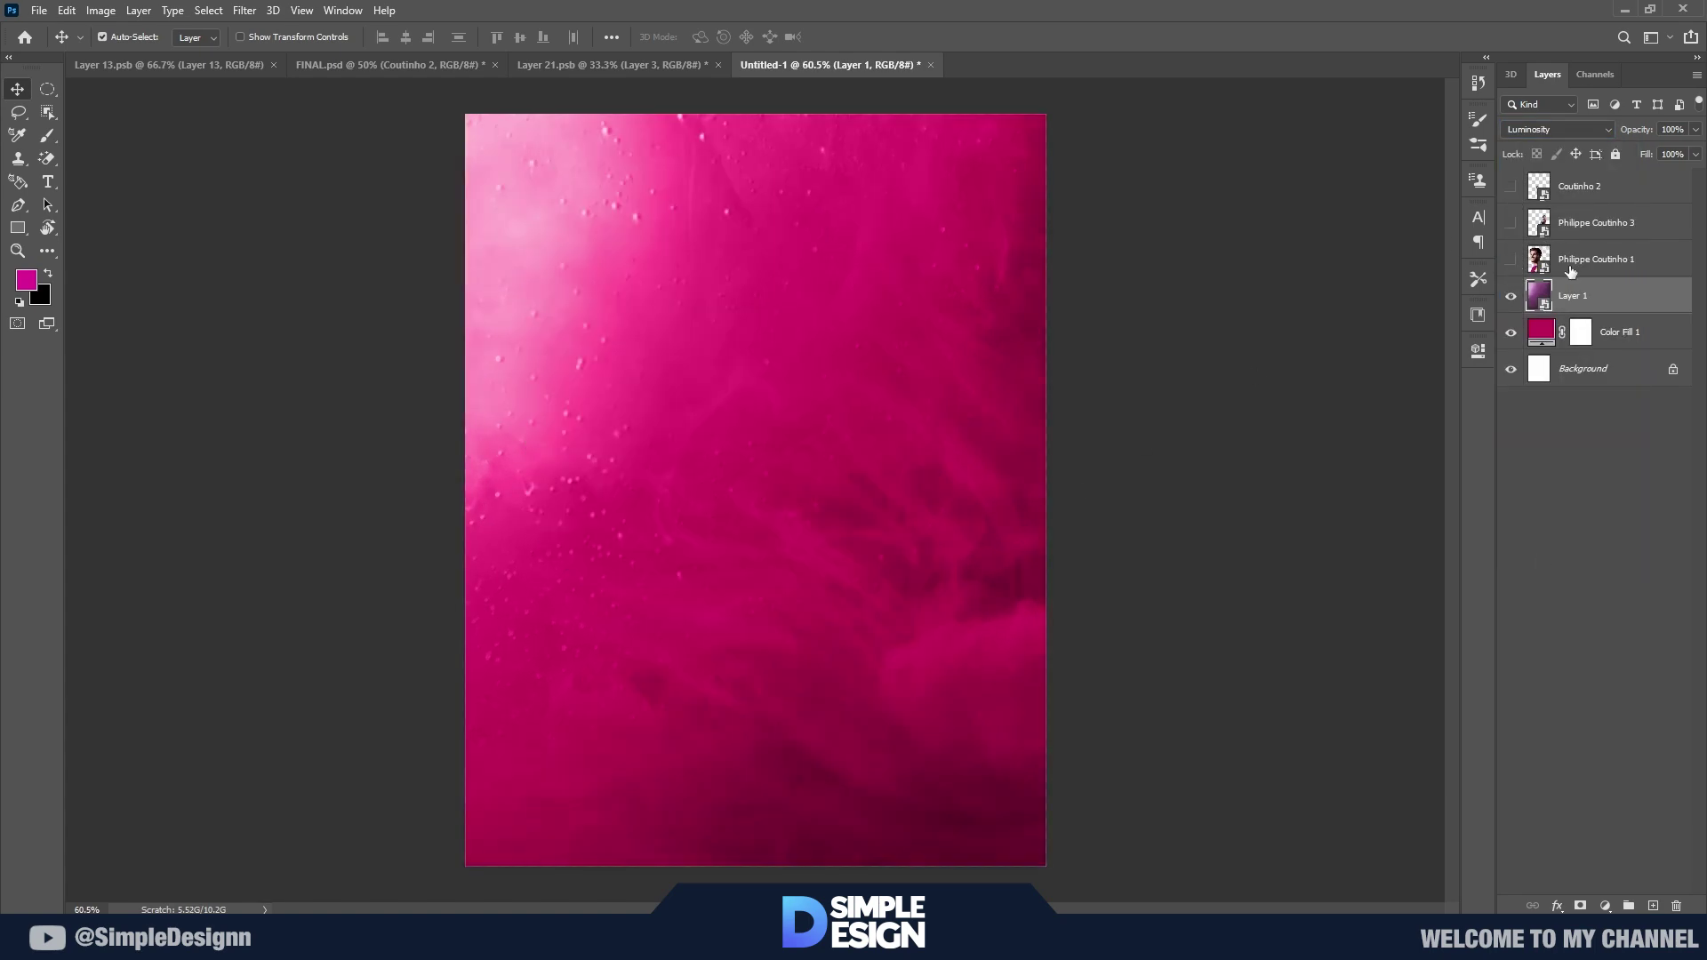
Step: Apply a Gaussian Blur to the texture and paint black on its filter mask near the bottom
{"action": "left_click", "coordinate": [244, 10]}
{"action": "left_click", "coordinate": [502, 277]}
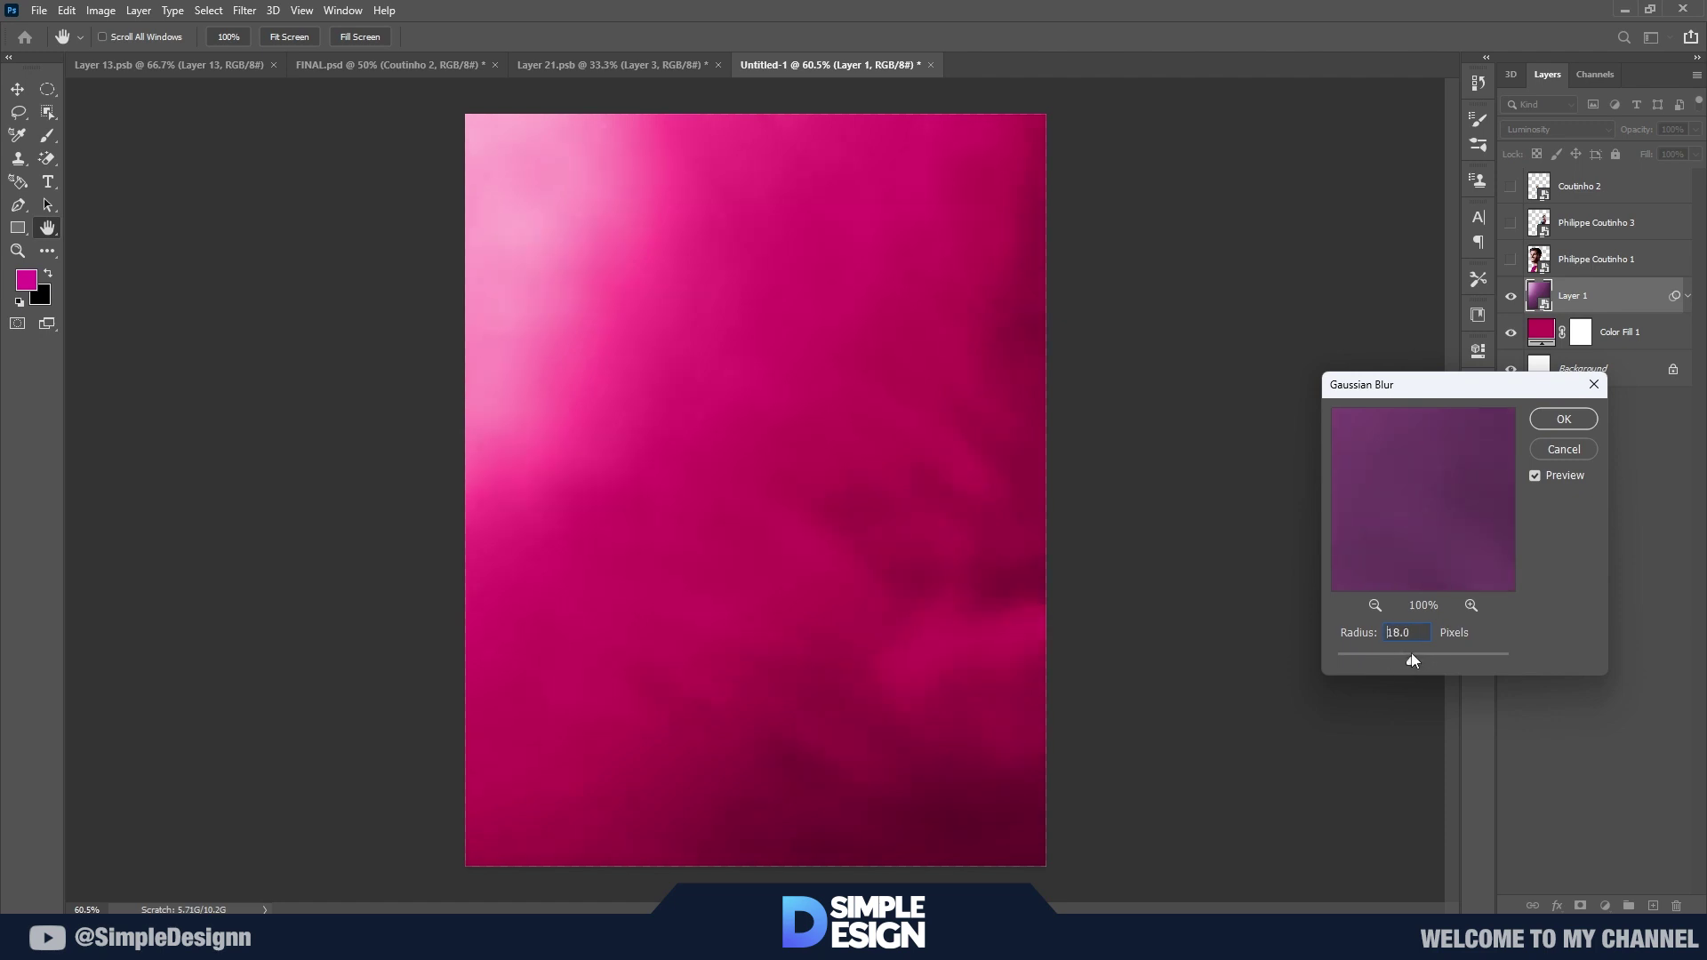
{"action": "left_click", "coordinate": [1555, 425]}
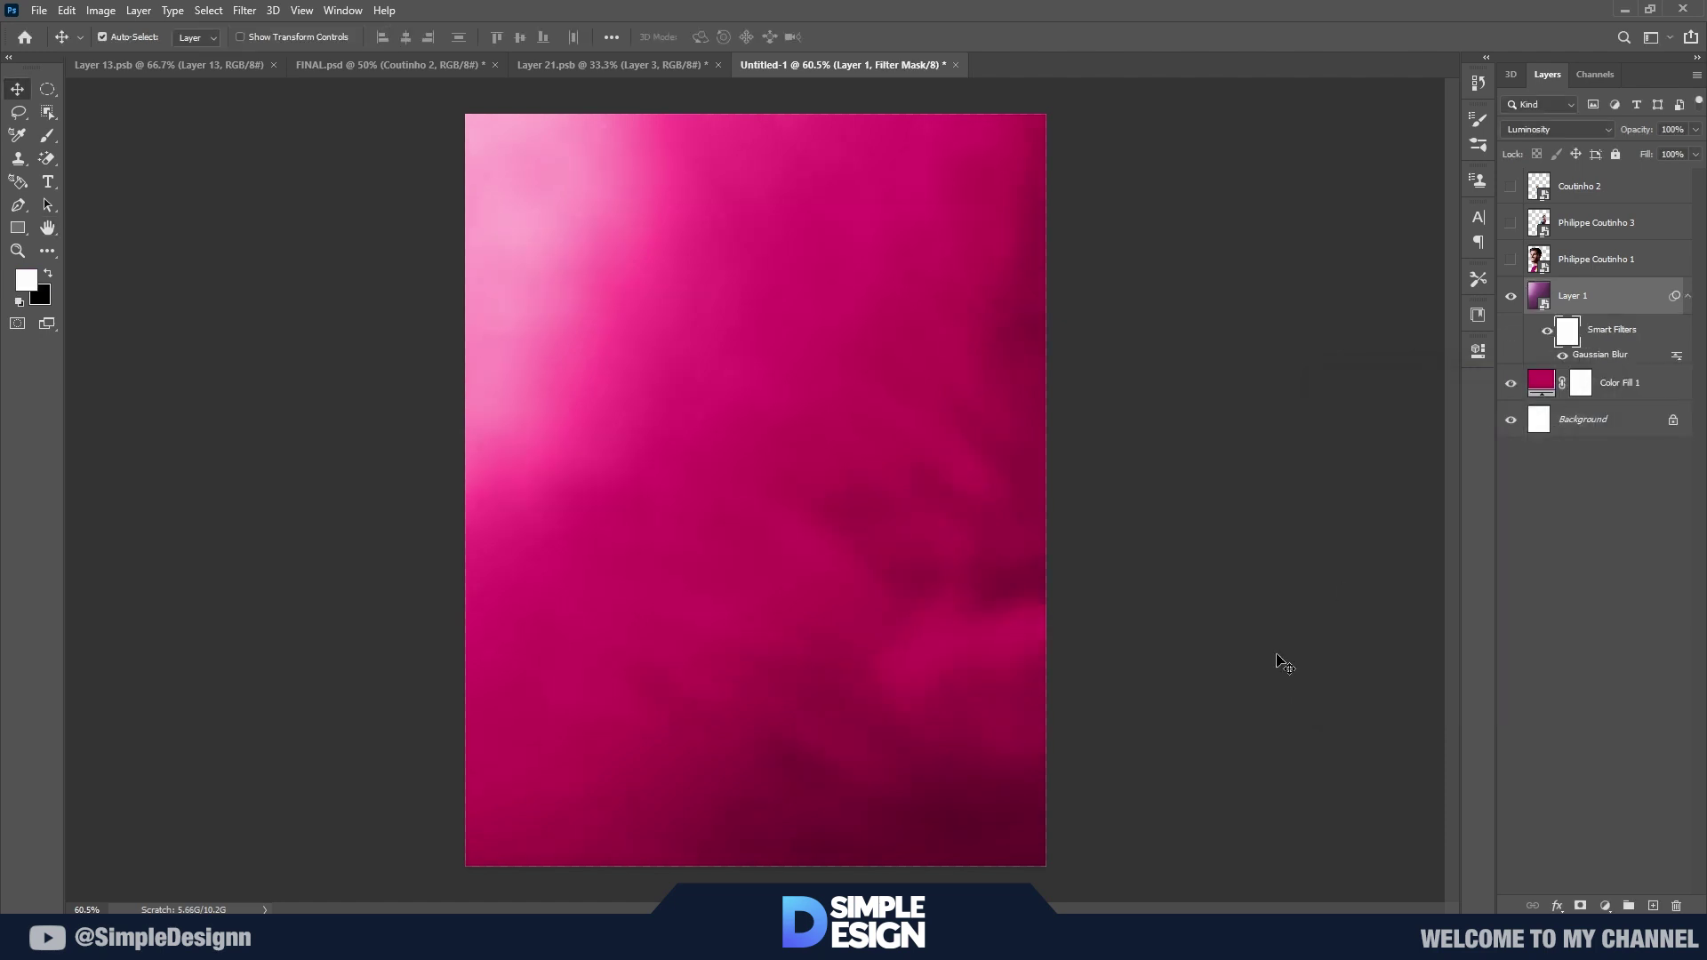
{"action": "key", "text": "b"}
{"action": "key", "text": "x"}
{"action": "left_click_drag", "start_coordinate": [1032, 648], "coordinate": [840, 702]}
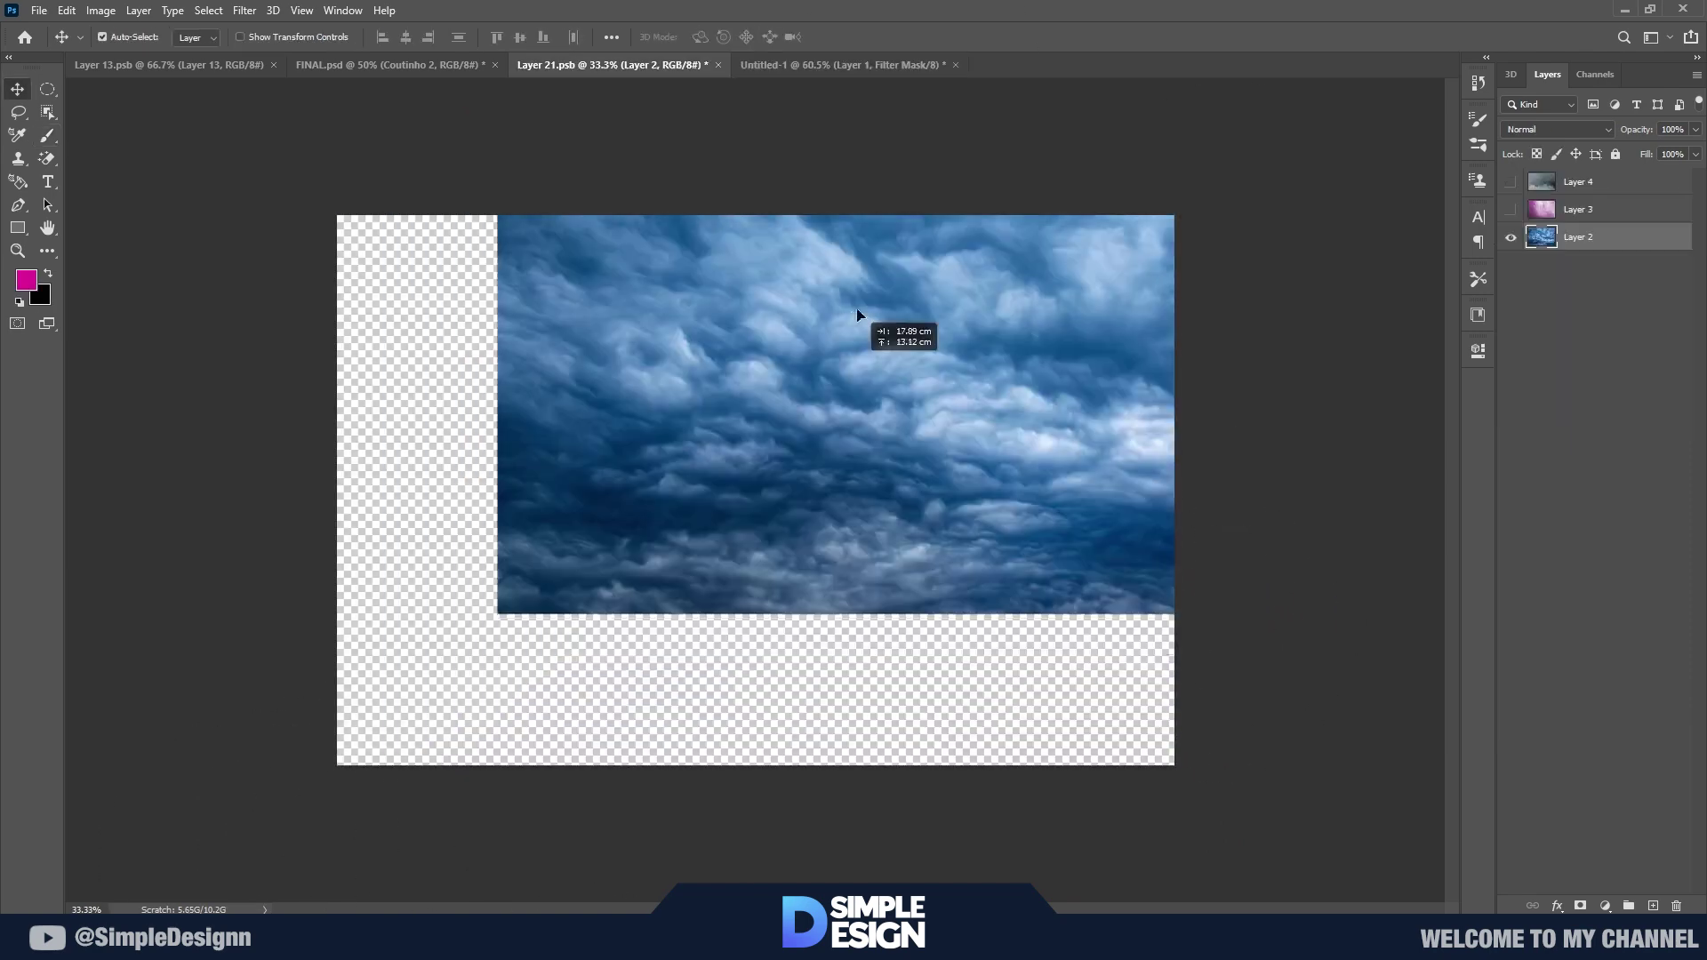
Step: Bring the cloud layer into the poster and set it to Soft Light
{"action": "left_click_drag", "start_coordinate": [866, 325], "coordinate": [807, 214]}
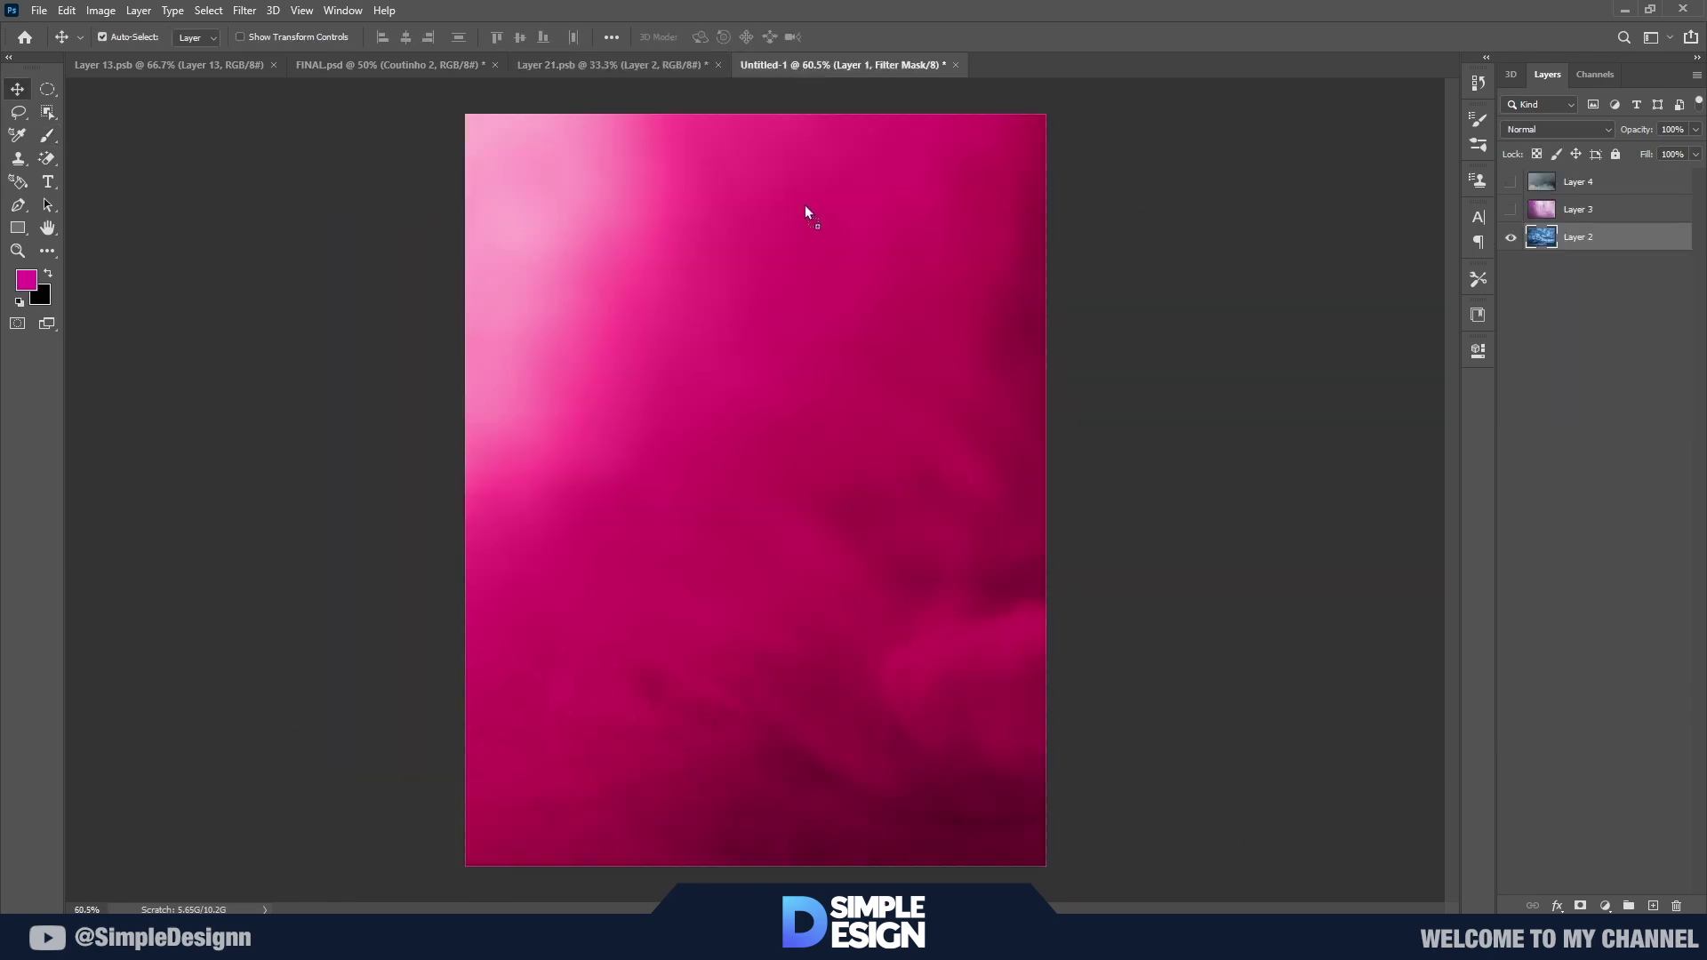
{"action": "left_click", "coordinate": [1556, 129]}
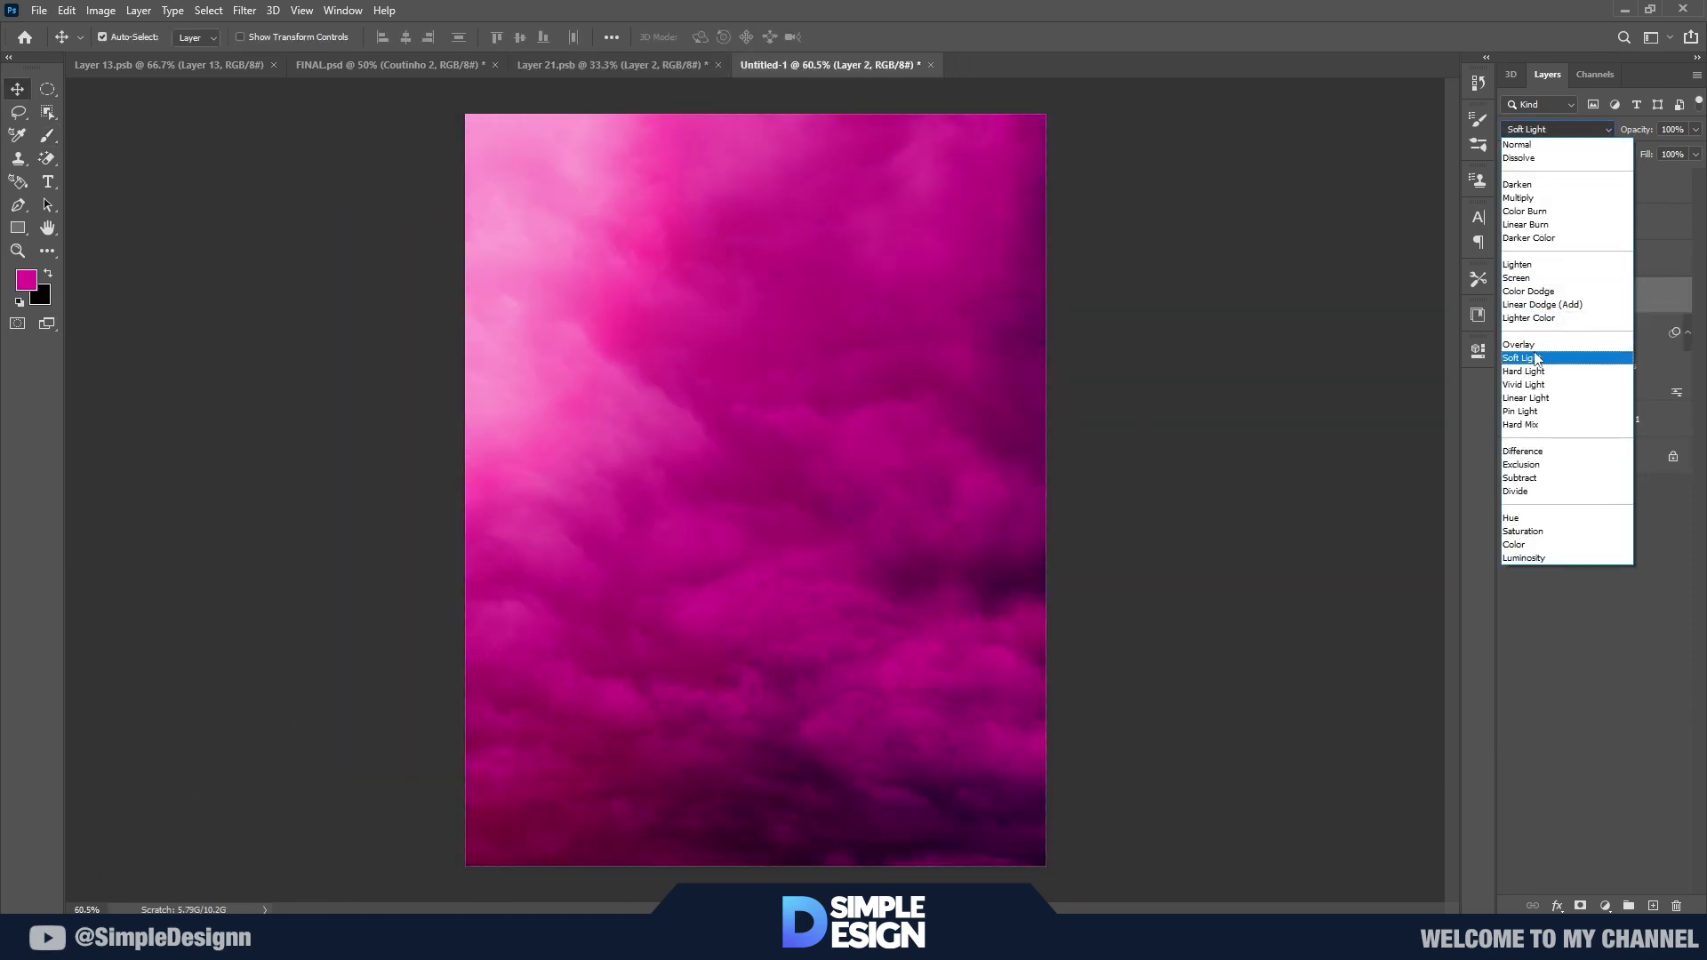
{"action": "left_click", "coordinate": [1537, 358]}
{"action": "right_click", "coordinate": [1574, 296]}
{"action": "key", "text": "Escape"}
Step: Blur the cloud layer with a 49.8 Gaussian Blur and lower its opacity
{"action": "left_click", "coordinate": [245, 9]}
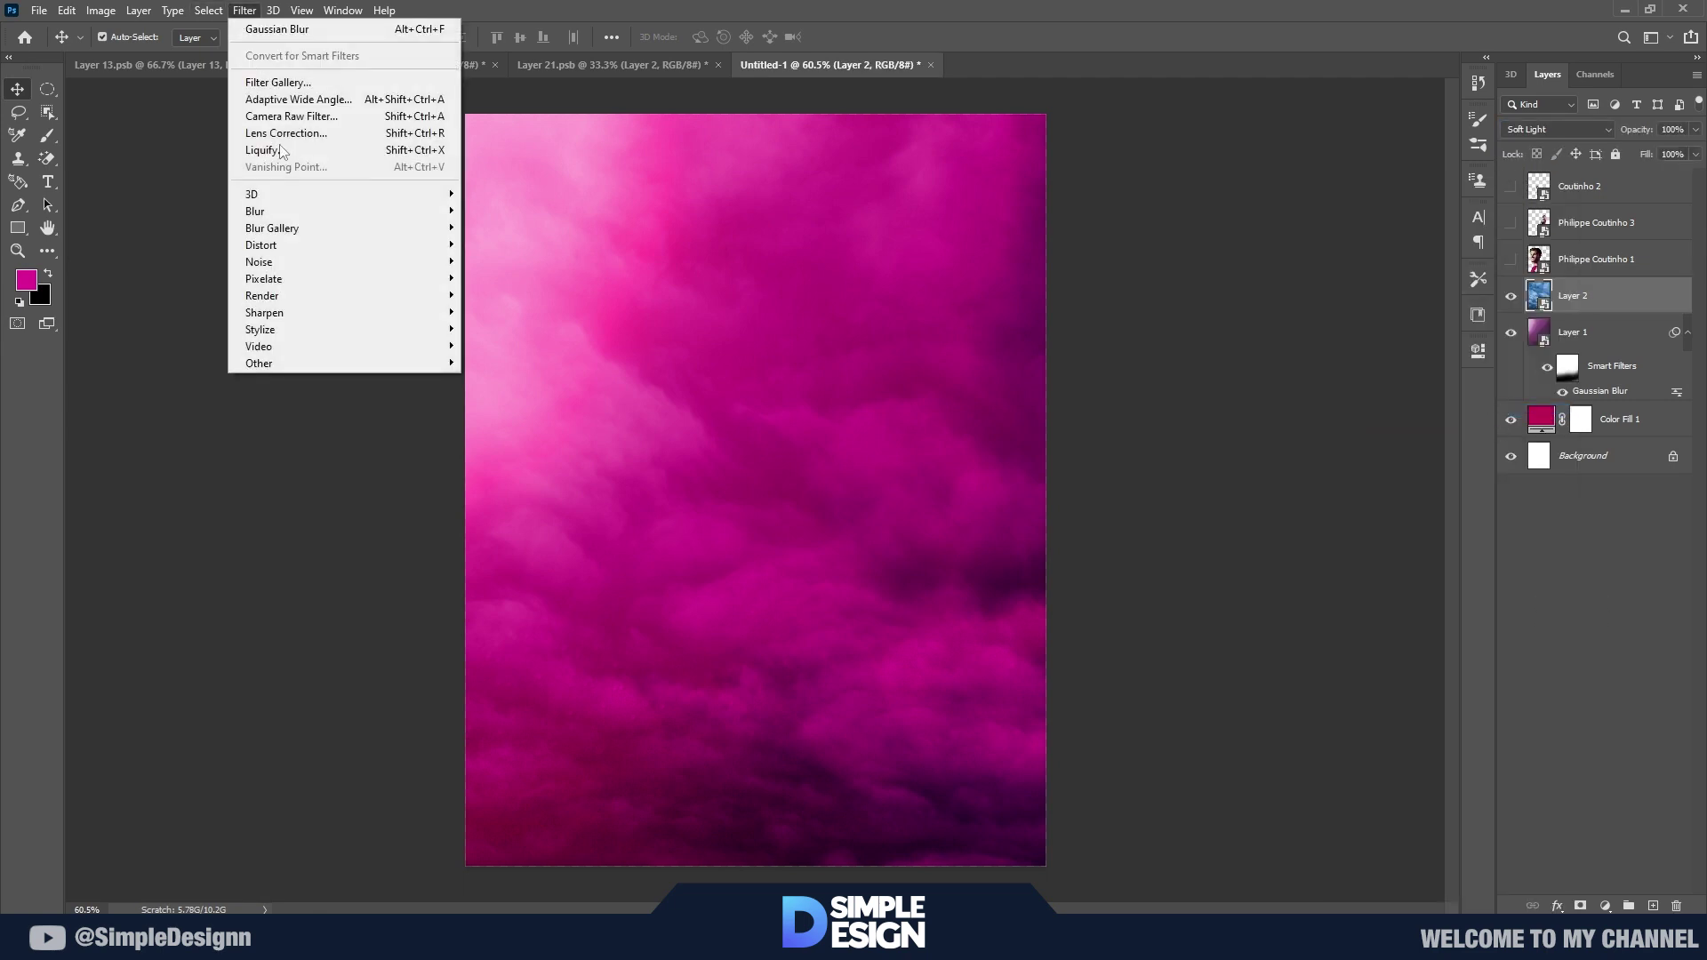
{"action": "mouse_move", "coordinate": [254, 211]}
{"action": "left_click", "coordinate": [498, 287]}
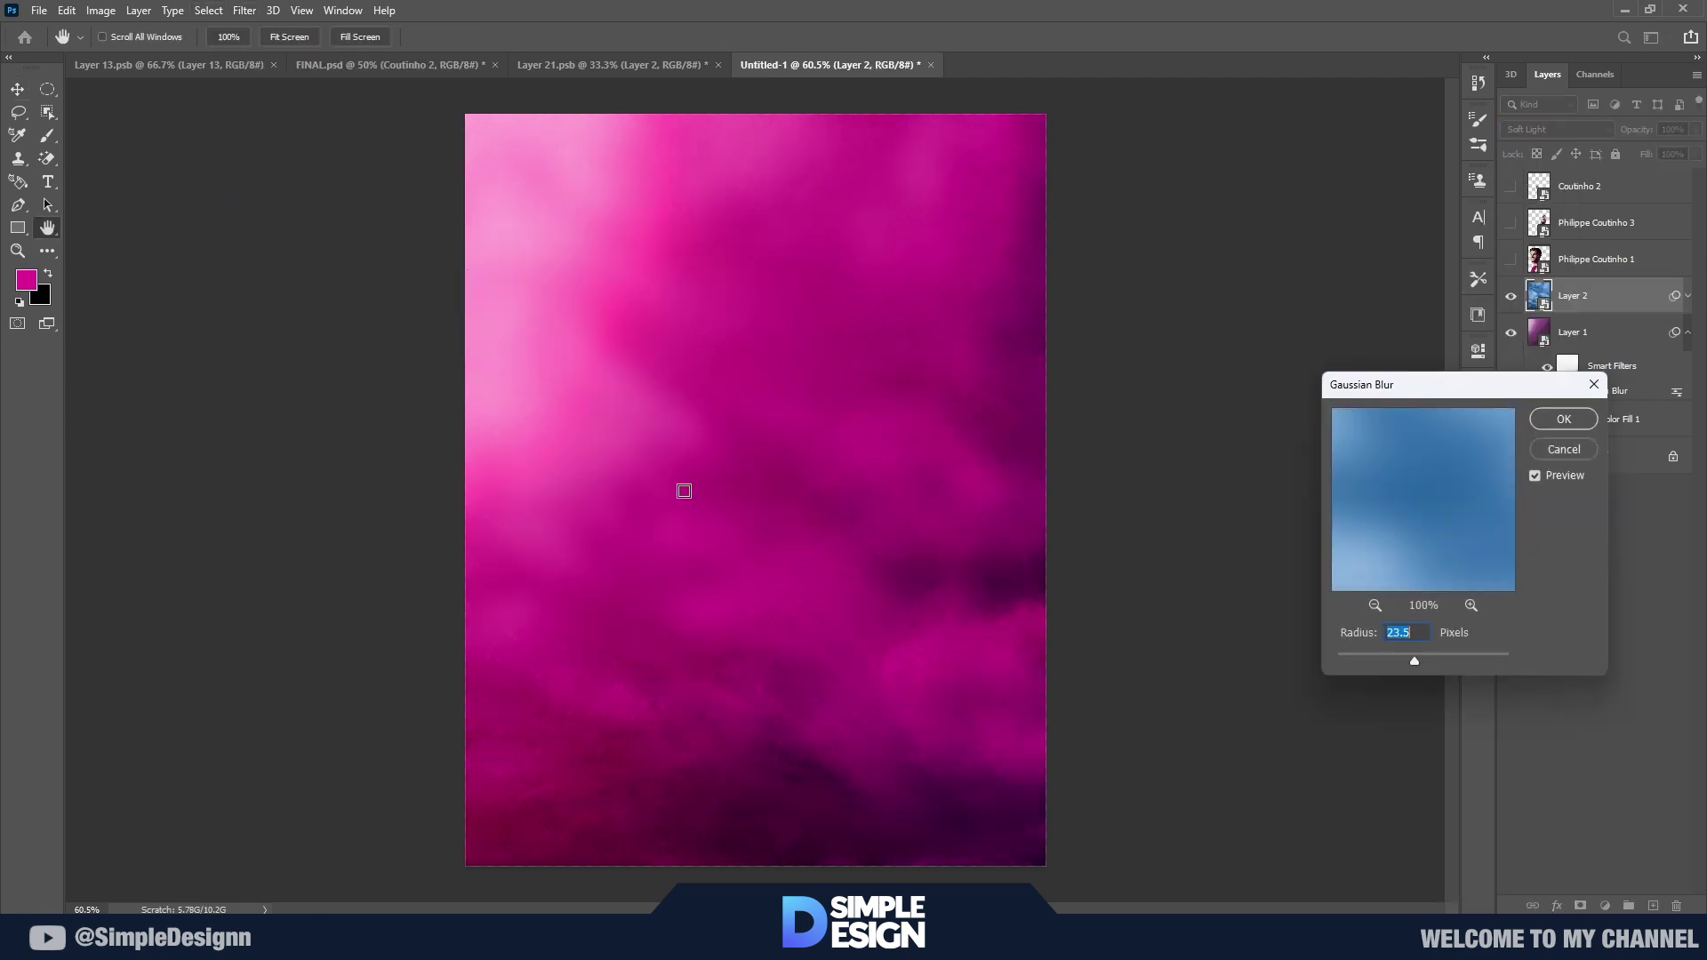
{"action": "left_click", "coordinate": [1433, 661]}
{"action": "left_click", "coordinate": [1556, 423]}
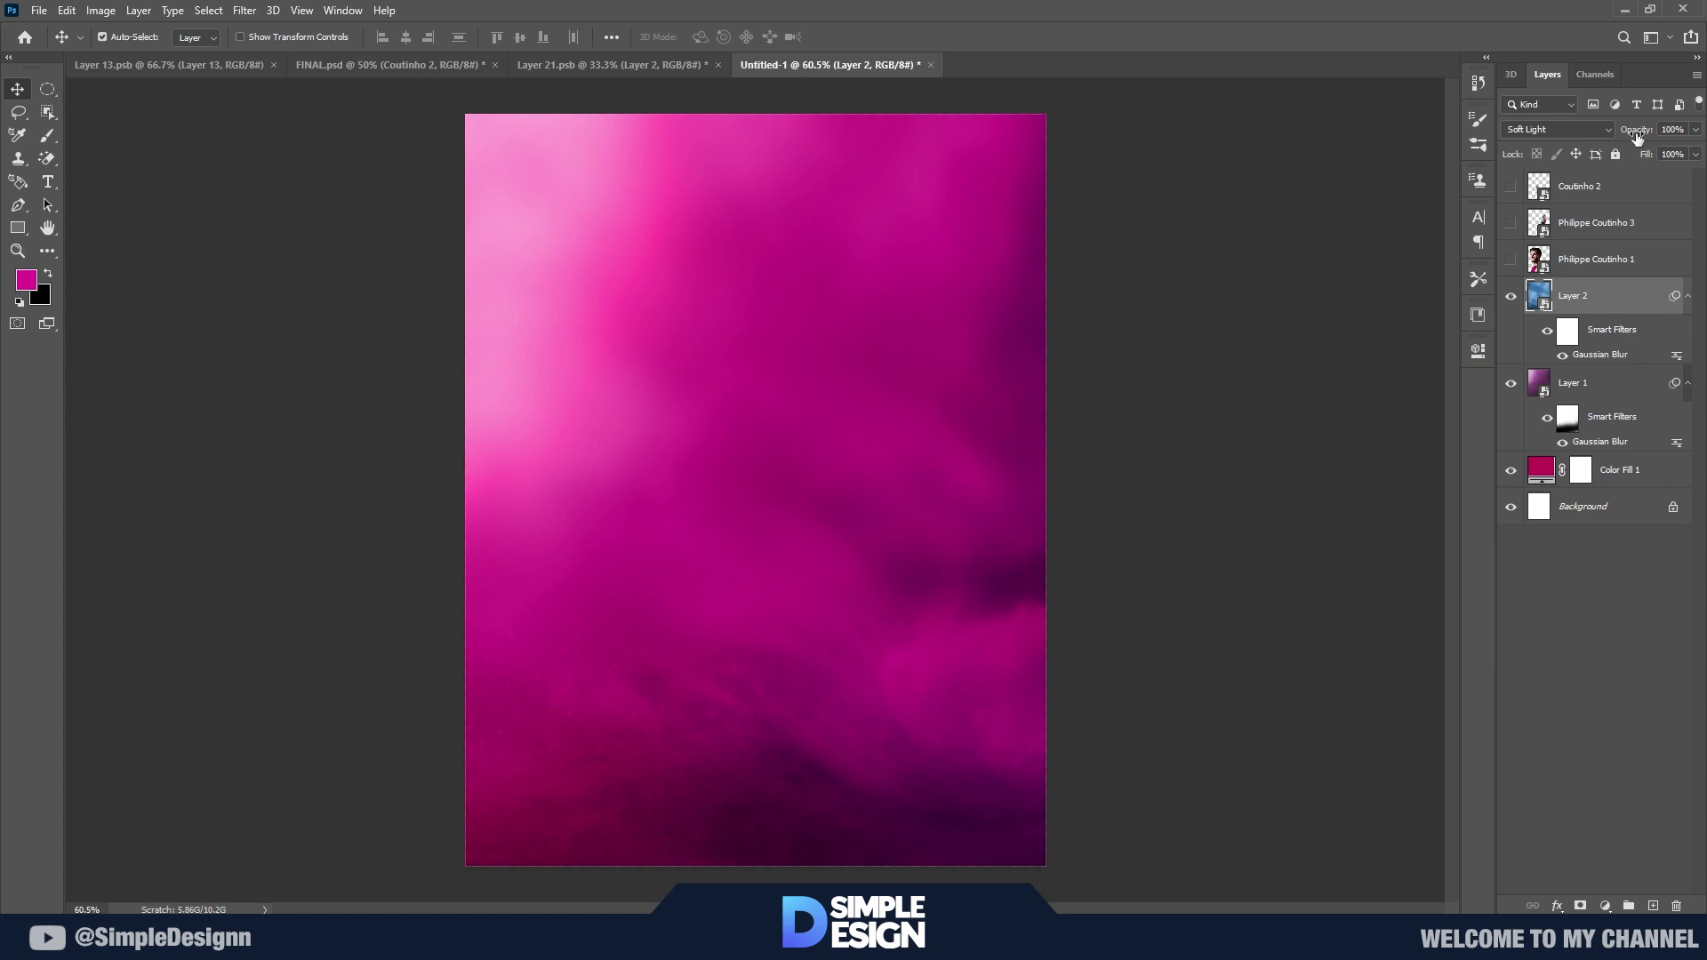
{"action": "left_click_drag", "start_coordinate": [1587, 141], "coordinate": [1584, 140]}
Step: Scale the clouds down, set opacity to 56% and reduce the blur radius to 12.5
{"action": "key", "text": "ctrl+t"}
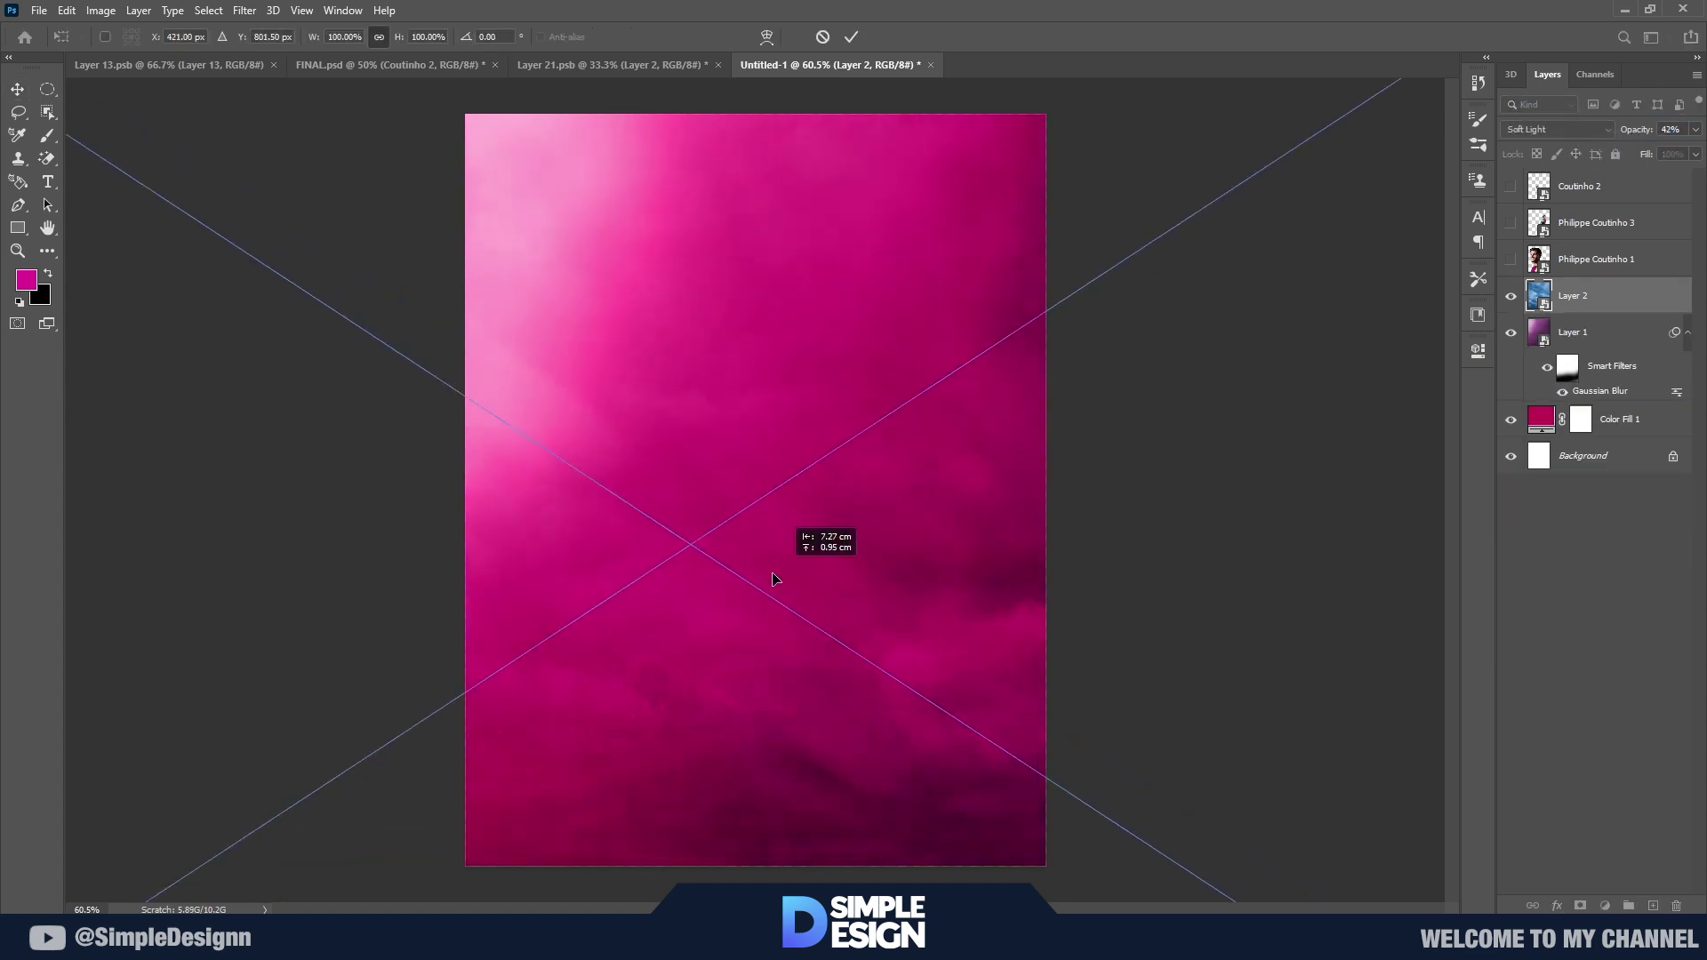
{"action": "key", "text": "ctrl+0"}
{"action": "mouse_move", "coordinate": [1260, 518]}
{"action": "left_mouse_down"}
{"action": "mouse_move", "coordinate": [1214, 459]}
{"action": "mouse_move", "coordinate": [1366, 445]}
{"action": "left_mouse_up"}
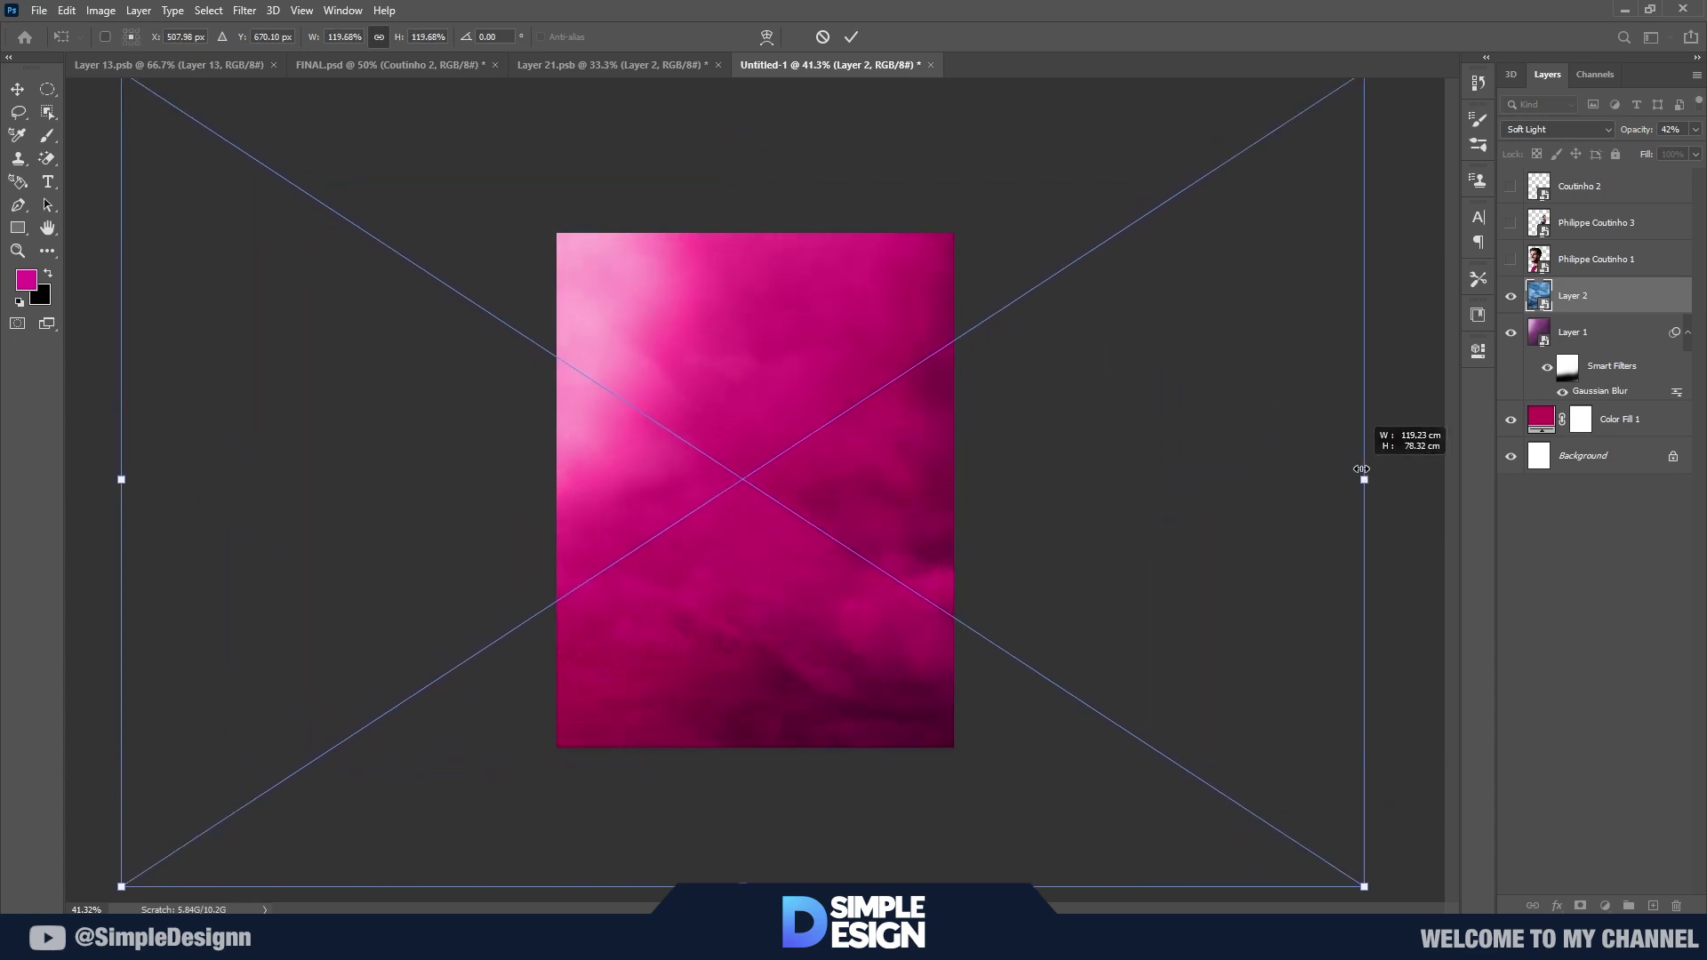
{"action": "key", "text": "Return"}
{"action": "key", "text": "ctrl+f"}
{"action": "key", "text": "ctrl+0"}
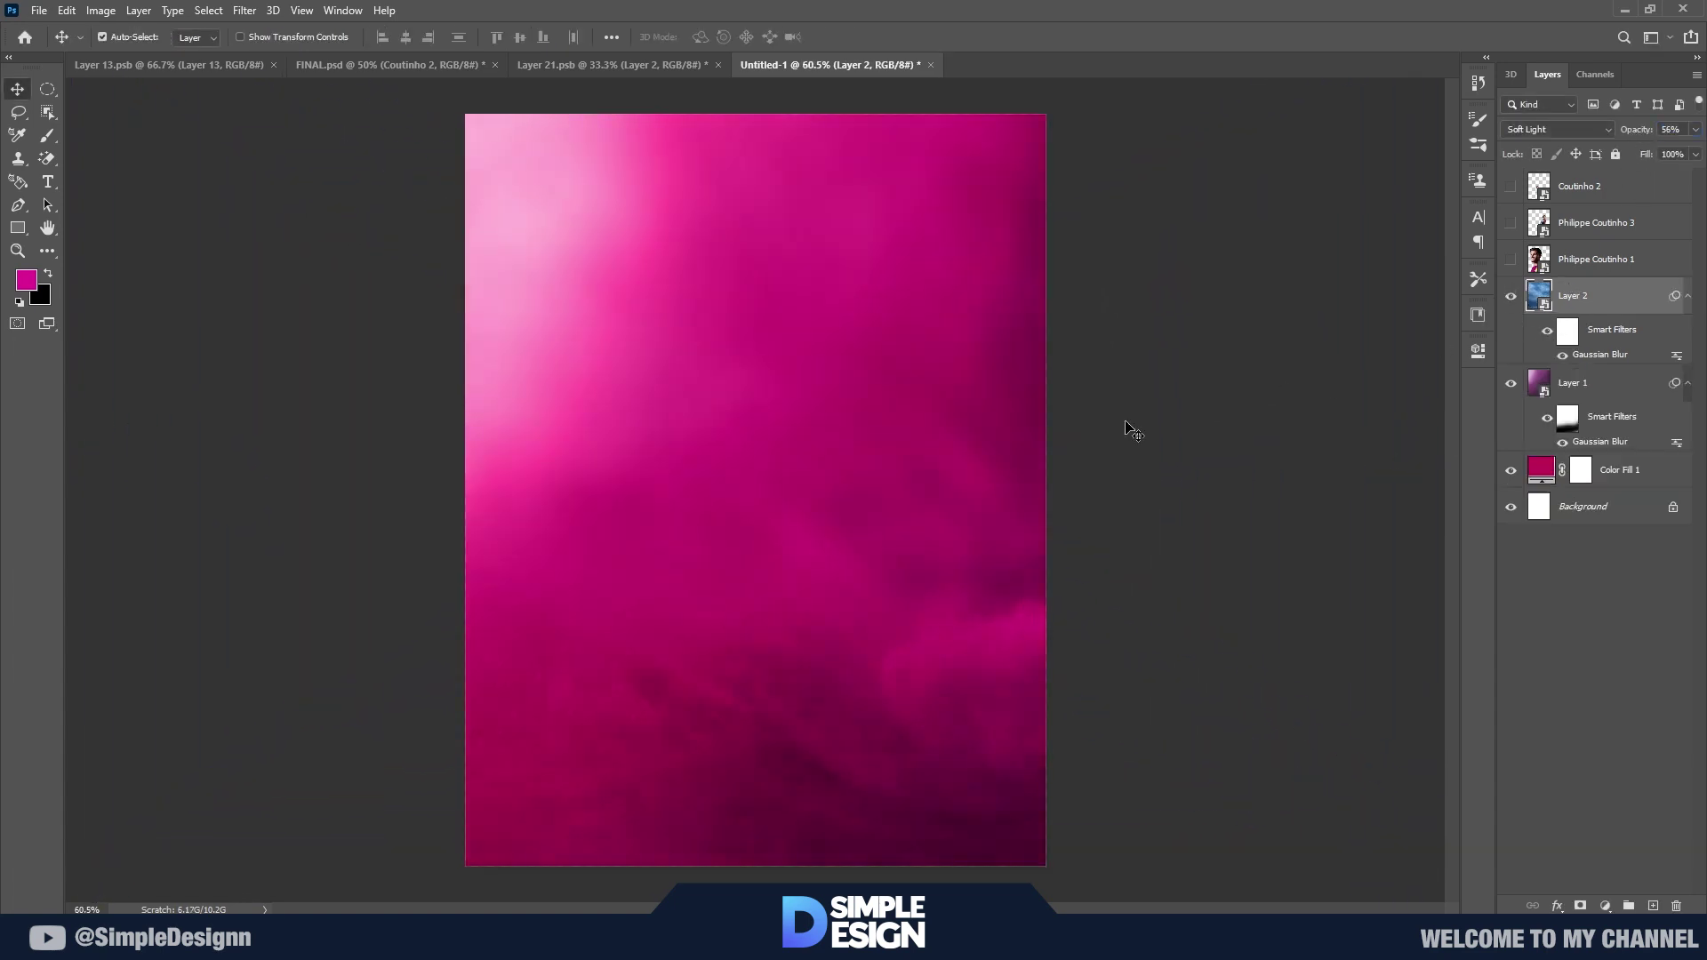
{"action": "double_click", "coordinate": [1592, 354]}
{"action": "left_click_drag", "start_coordinate": [1428, 659], "coordinate": [1407, 659]}
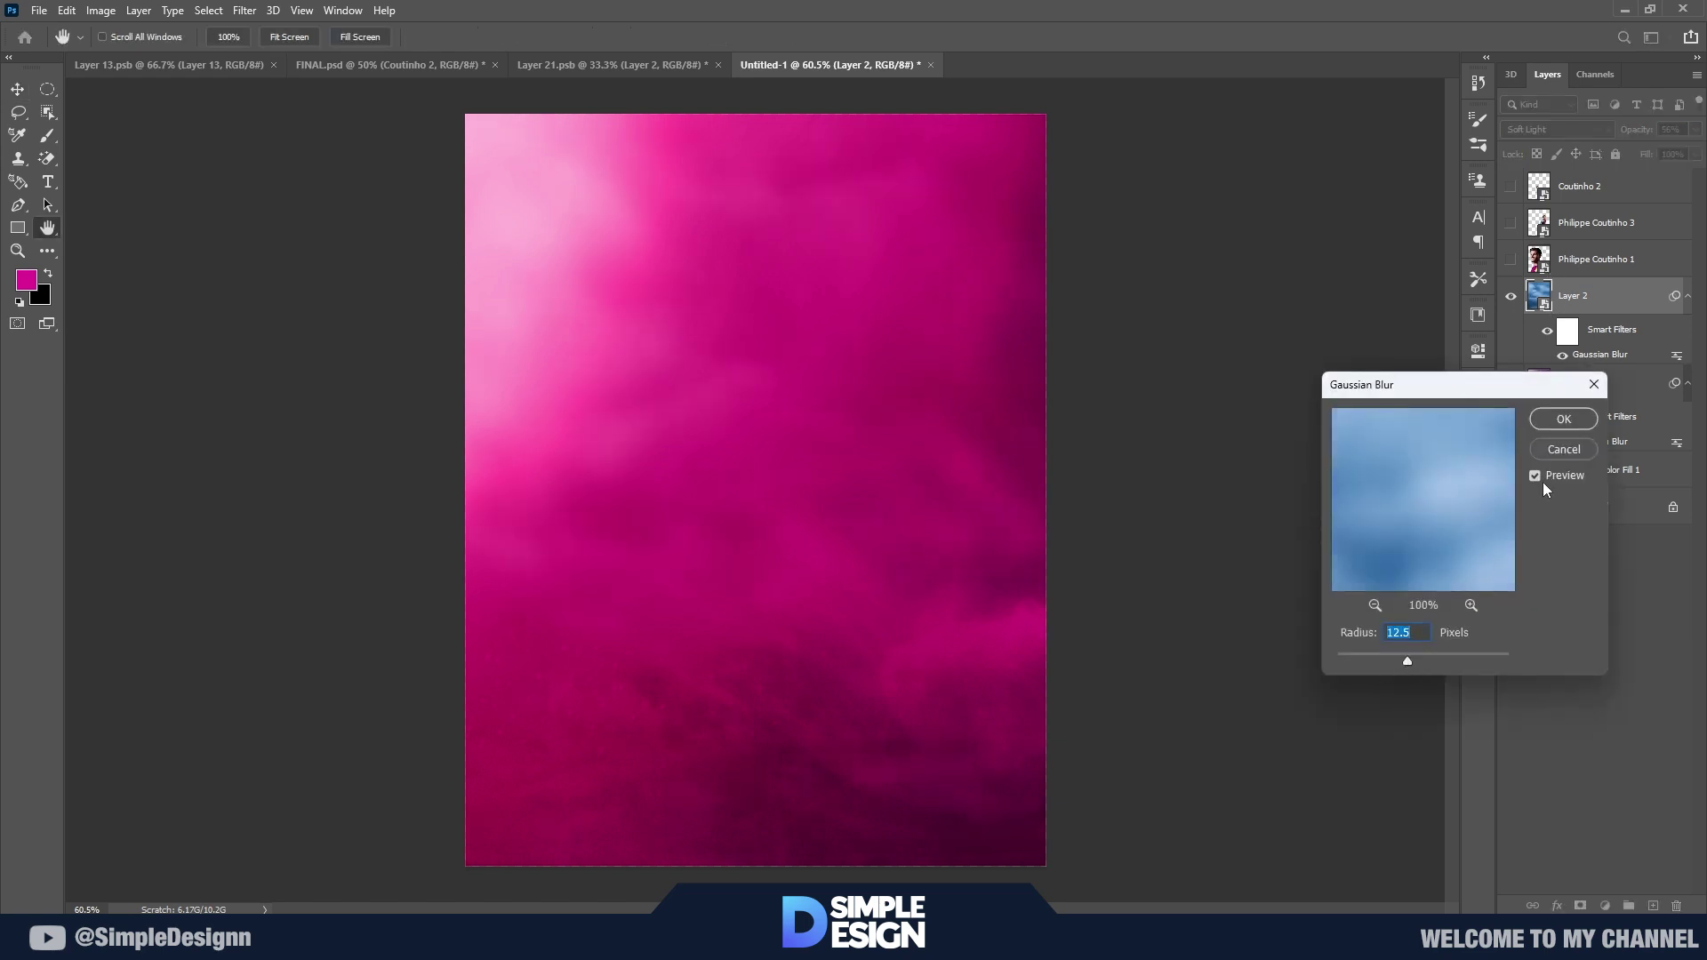
{"action": "left_click", "coordinate": [1567, 422]}
Step: Group the magenta fill, texture and cloud layers into Group 1
{"action": "left_click", "coordinate": [1607, 475], "text": "shift"}
{"action": "key", "text": "ctrl+g"}
{"action": "double_click", "coordinate": [1585, 288]}
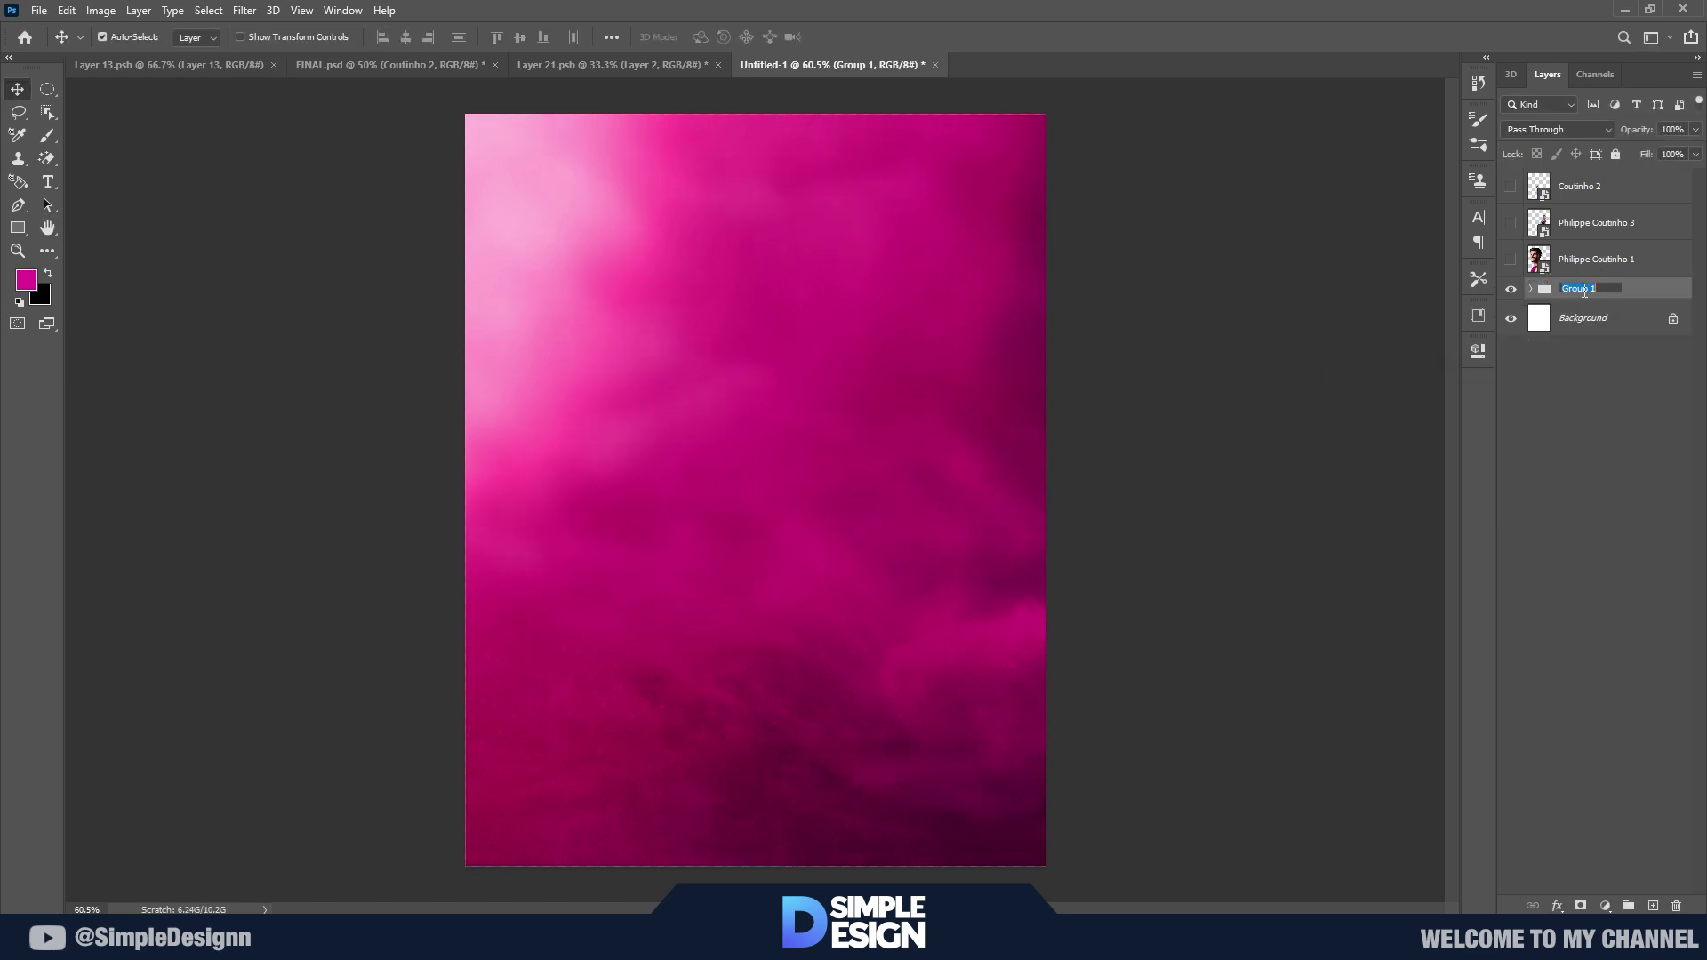
Step: Show the players again, nudge the upper figure, and mask the bottom of Philippe Coutinho 1
{"action": "left_click", "coordinate": [1624, 203]}
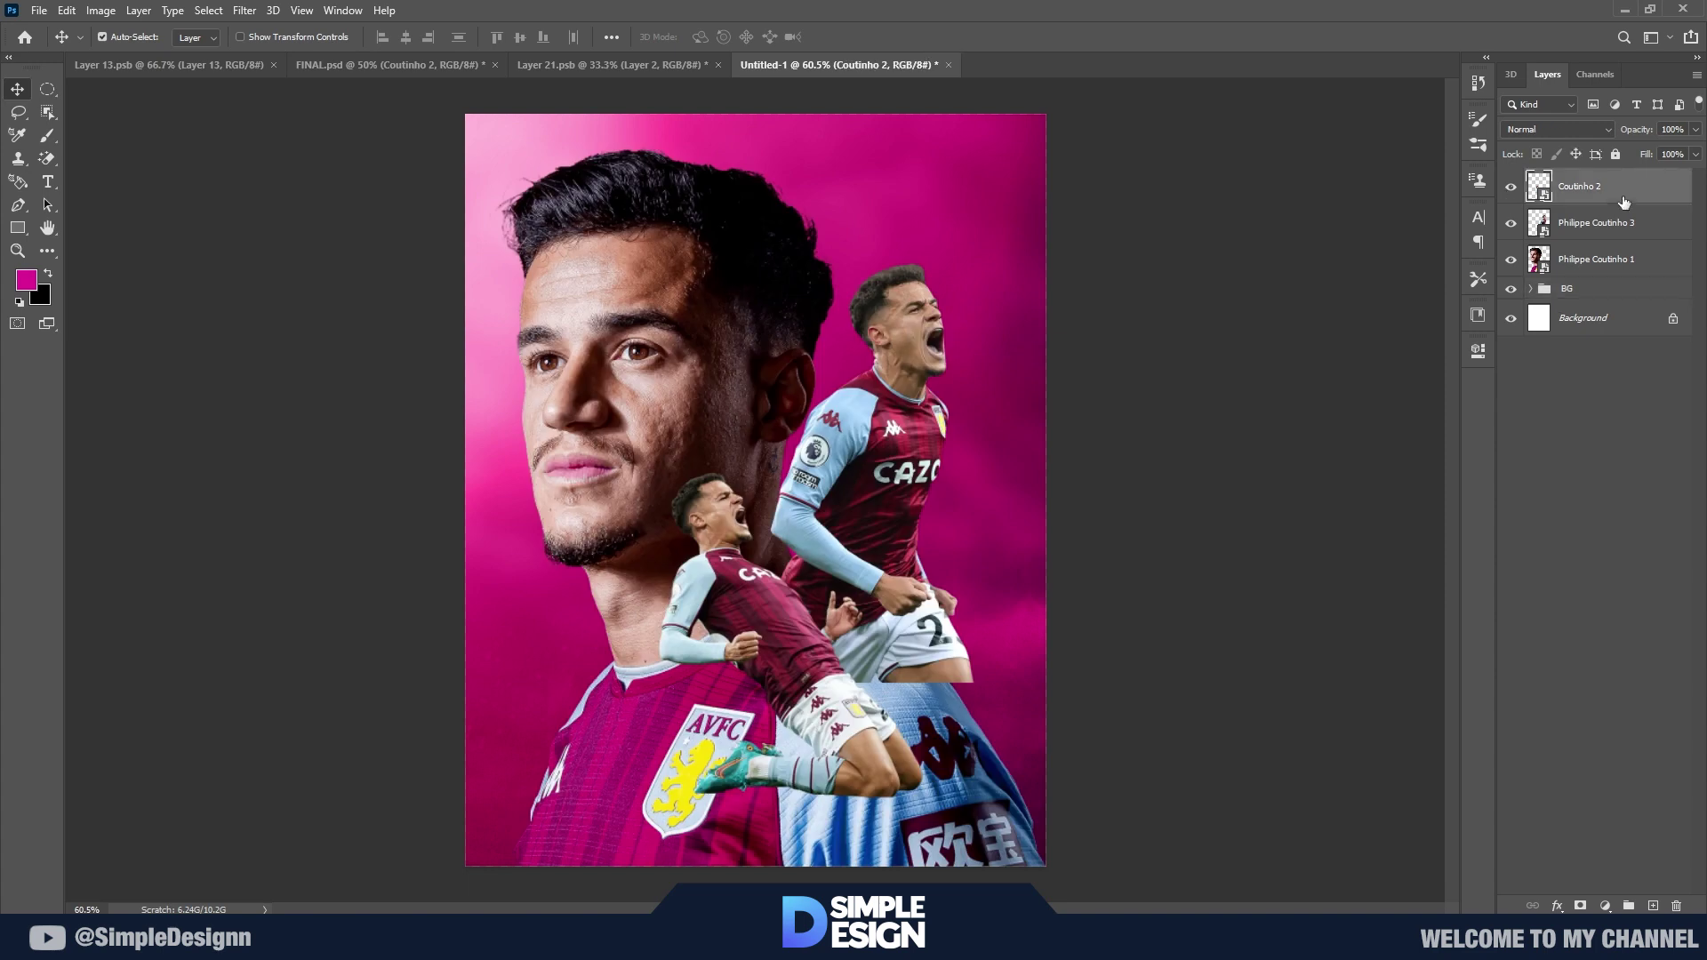
{"action": "left_click_drag", "start_coordinate": [907, 356], "coordinate": [907, 348]}
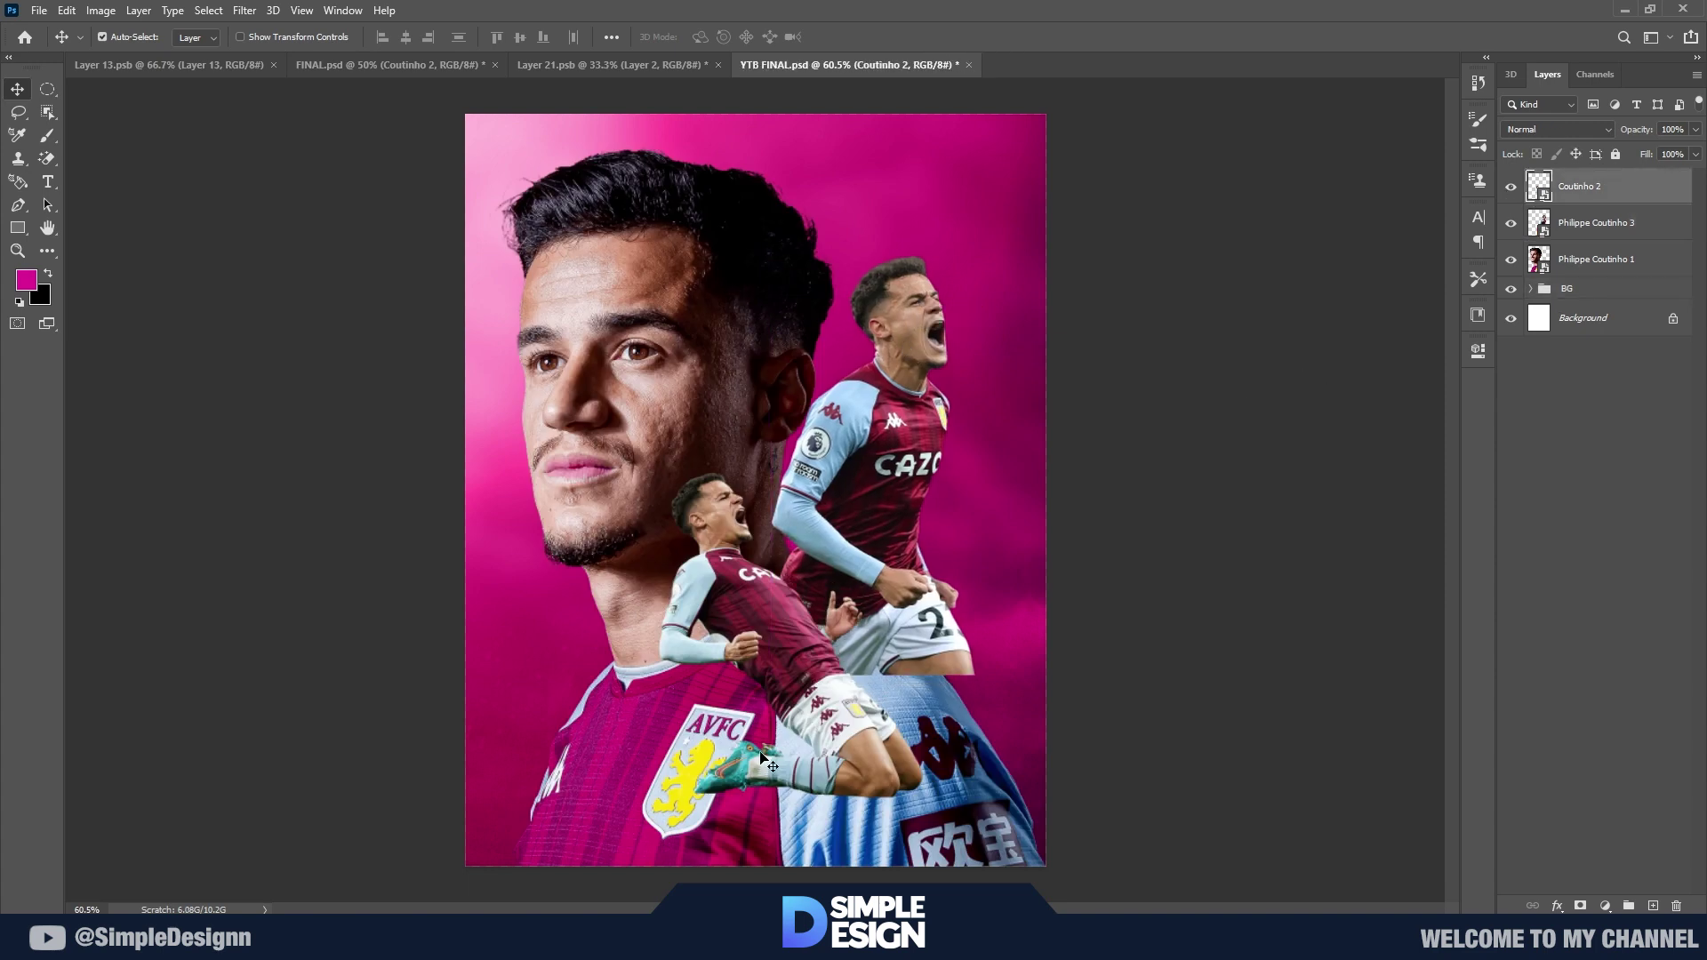
{"action": "left_click", "coordinate": [1592, 259]}
{"action": "left_click", "coordinate": [1580, 907]}
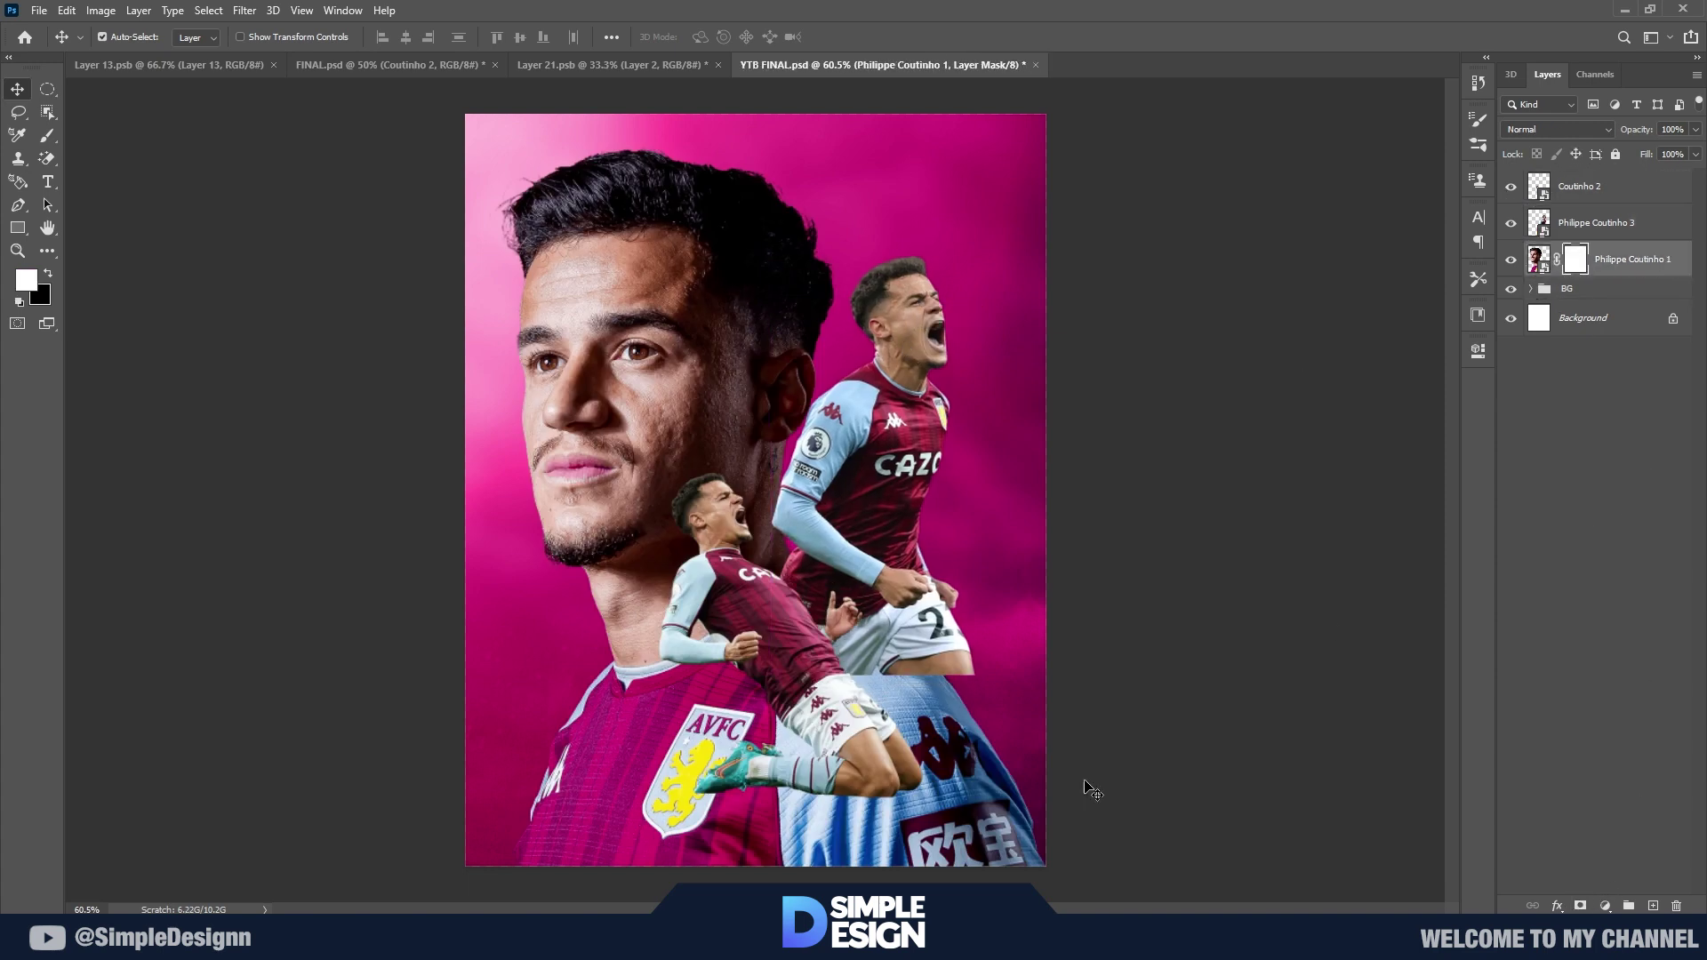
{"action": "key", "text": "b"}
{"action": "scroll", "coordinate": [903, 723], "scroll_direction": "down", "scroll_amount": 2}
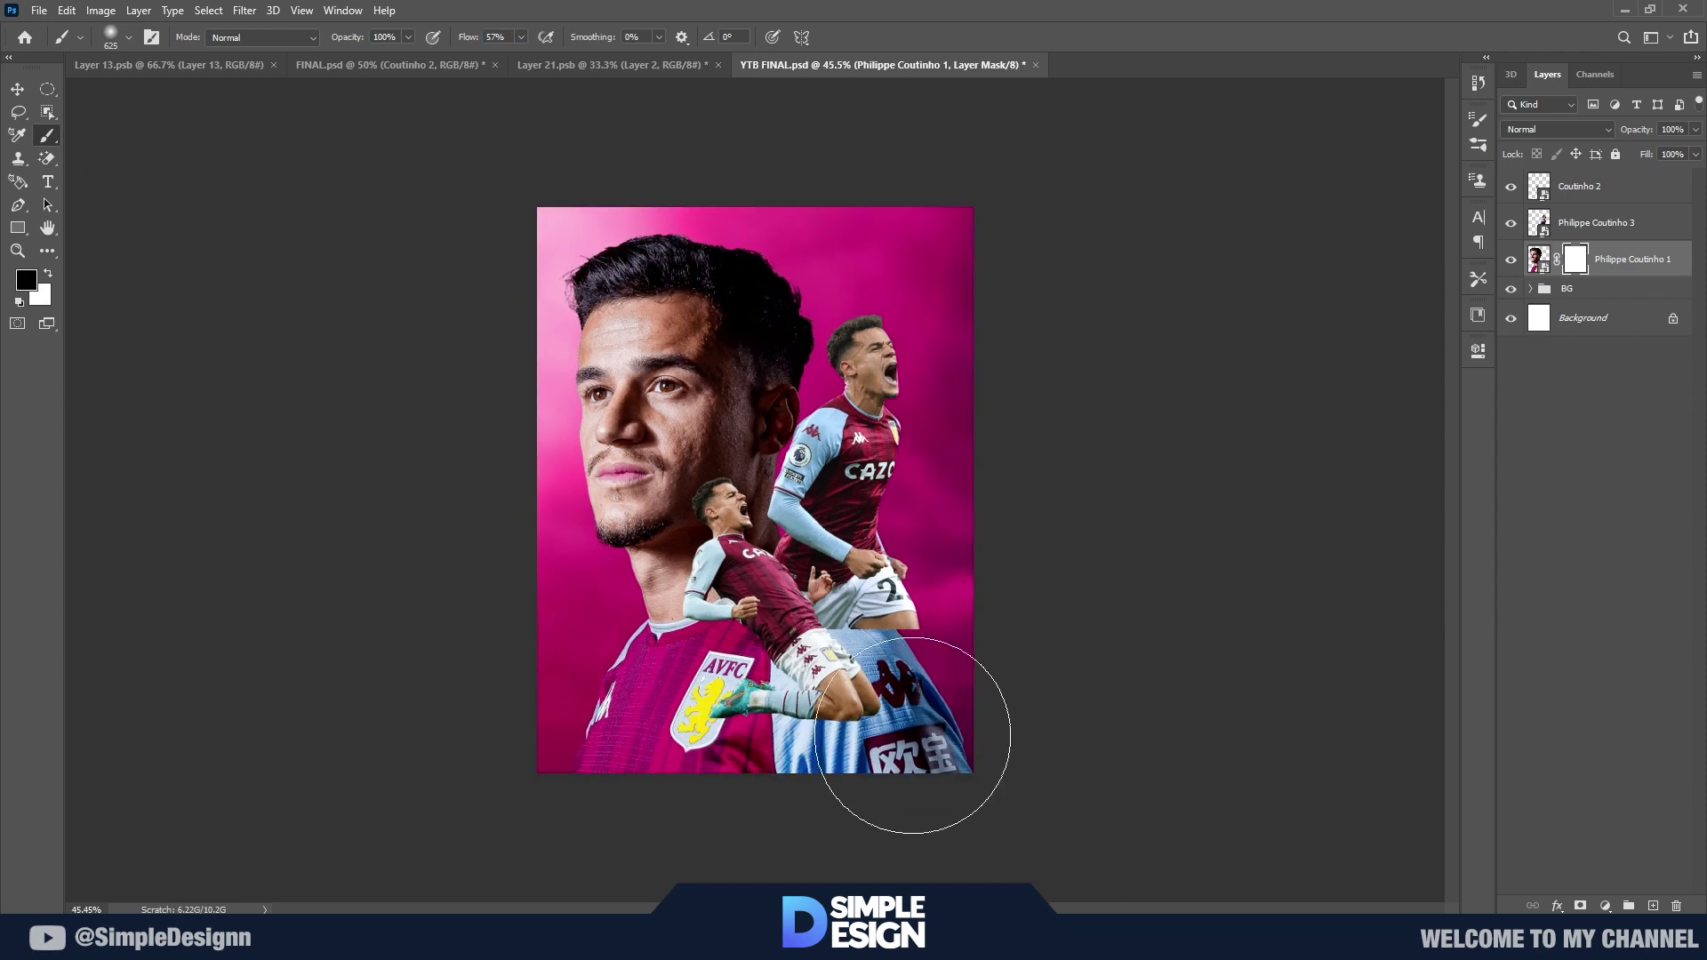
{"action": "left_click_drag", "start_coordinate": [903, 723], "coordinate": [286, 762]}
{"action": "scroll", "coordinate": [895, 629], "scroll_direction": "up", "scroll_amount": 1}
Step: Refine the Philippe Coutinho 1 mask with a lower-flow brush, fading the neck and lower jersey
{"action": "key", "text": "x"}
{"action": "left_click_drag", "start_coordinate": [700, 595], "coordinate": [705, 590]}
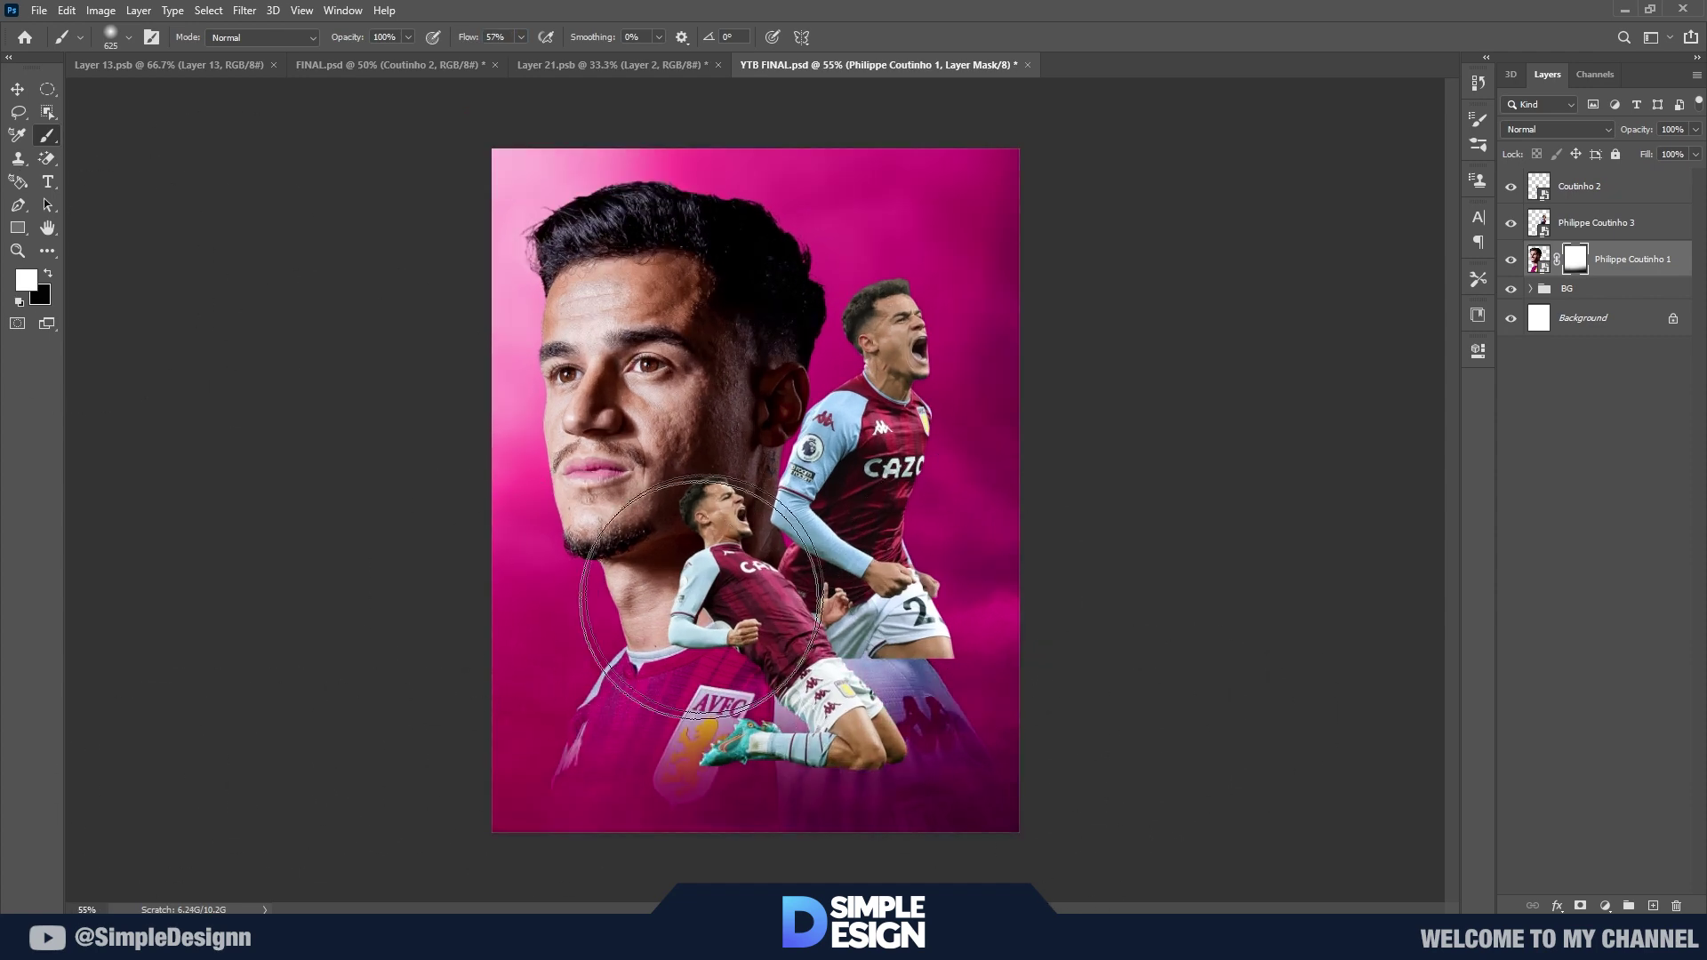
{"action": "scroll", "coordinate": [758, 495], "scroll_direction": "up", "scroll_amount": 1}
{"action": "key", "text": "x"}
{"action": "scroll", "coordinate": [755, 489], "scroll_direction": "down", "scroll_amount": 3}
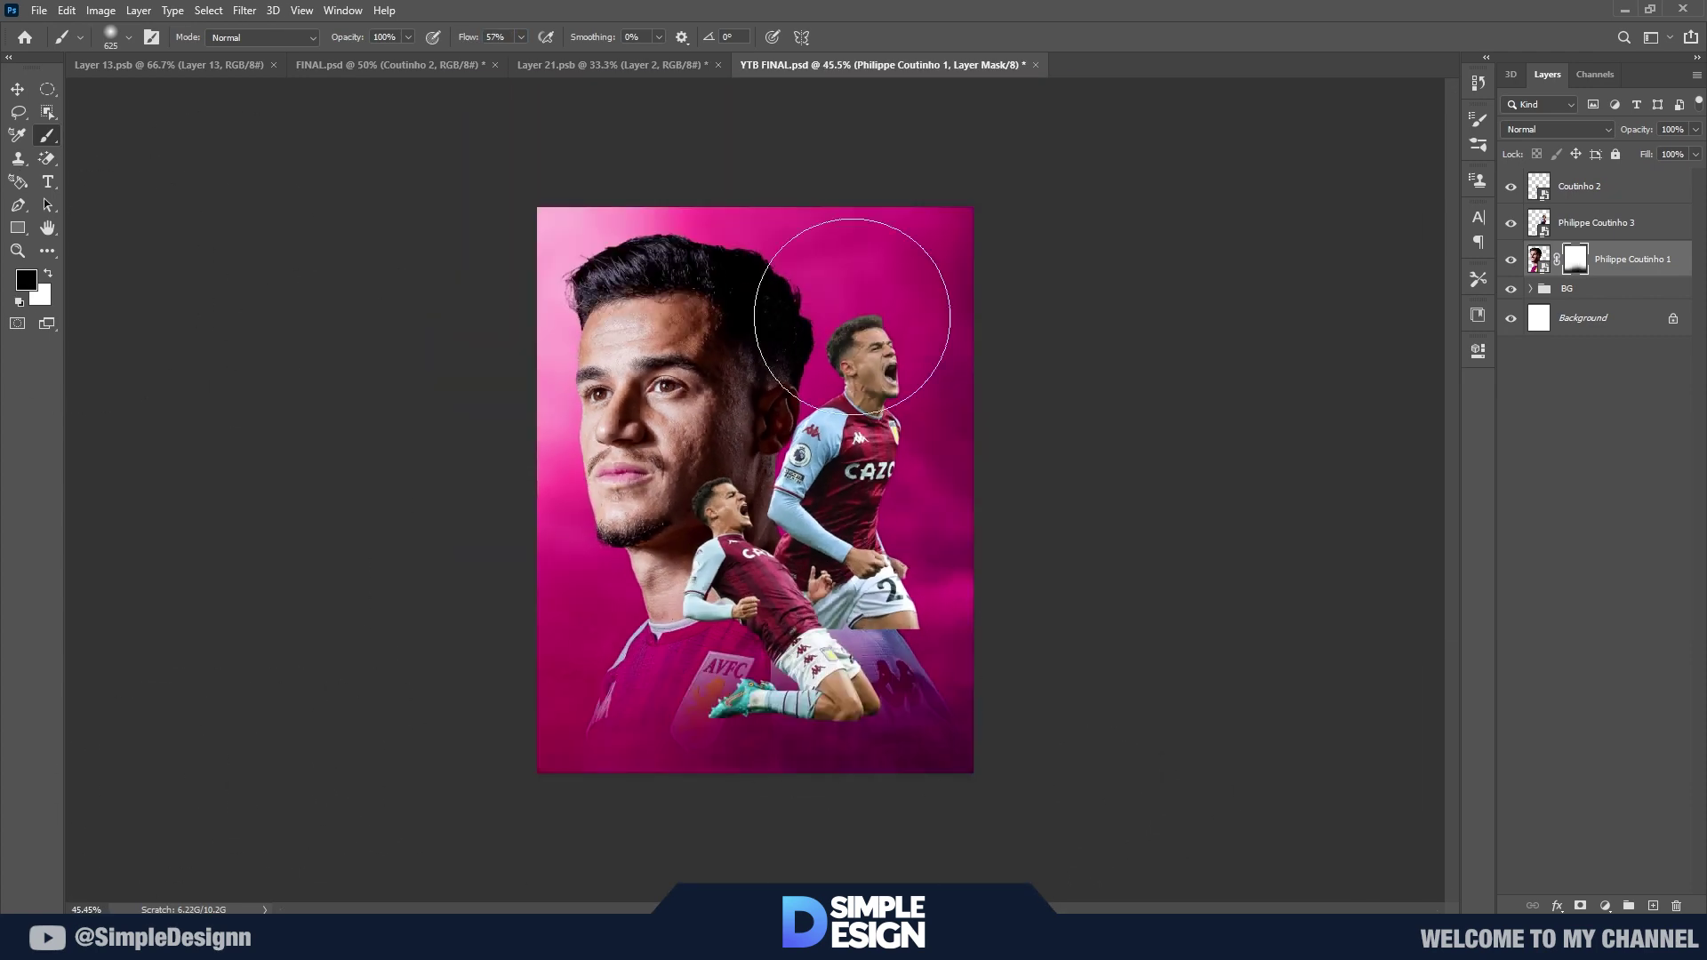
{"action": "left_click_drag", "start_coordinate": [476, 37], "coordinate": [469, 37]}
{"action": "left_click_drag", "start_coordinate": [638, 558], "coordinate": [707, 689]}
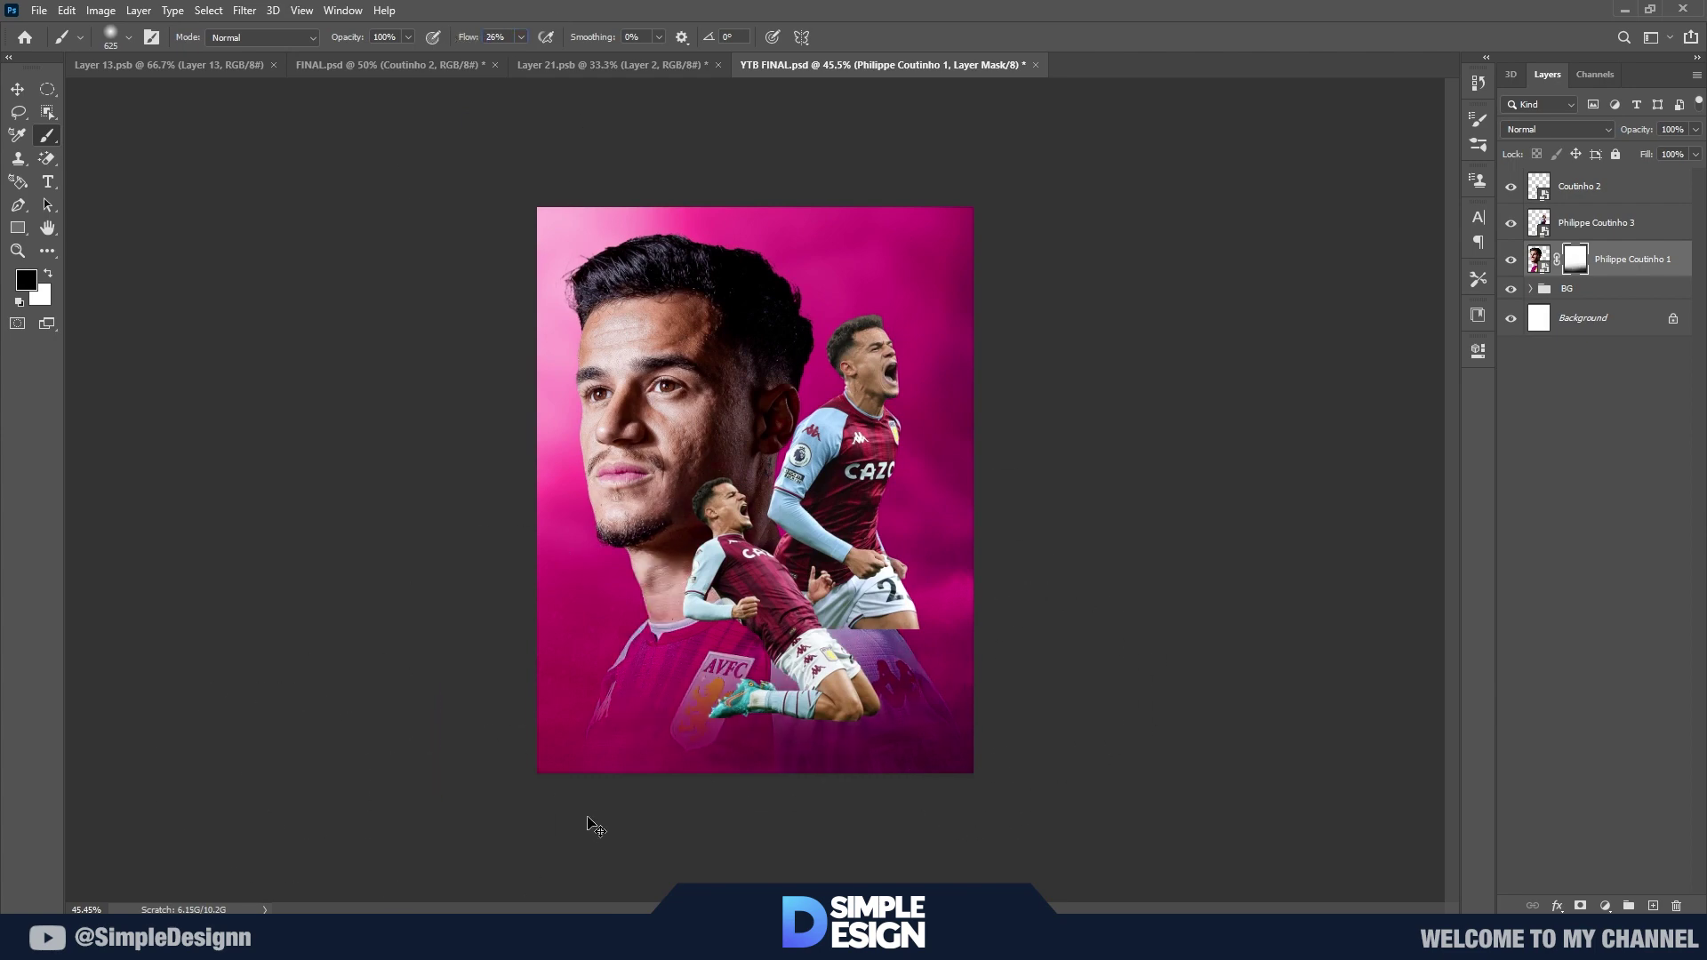
{"action": "key", "text": "x"}
{"action": "left_click", "coordinate": [934, 514], "text": "alt"}
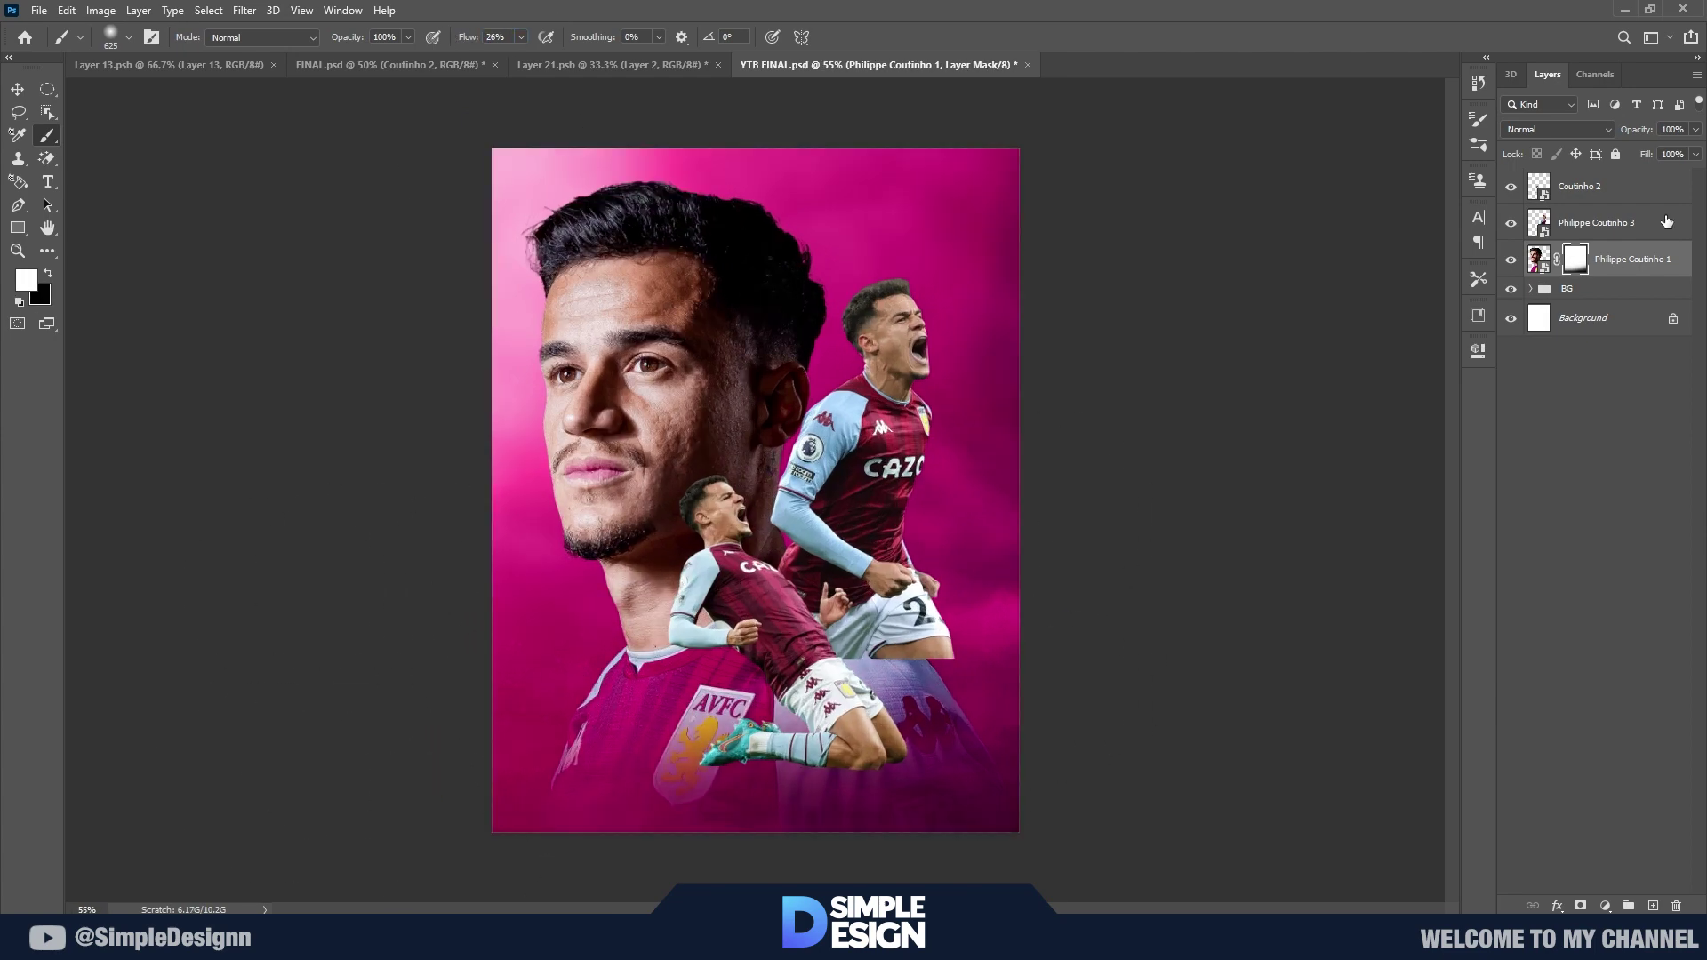
{"action": "scroll", "coordinate": [591, 587], "scroll_direction": "up", "scroll_amount": 2}
Step: Add a mask to Philippe Coutinho 3 and soften the hard edge below the player
{"action": "left_click", "coordinate": [1636, 224]}
{"action": "left_click", "coordinate": [1580, 905]}
{"action": "scroll", "coordinate": [956, 622], "scroll_direction": "up", "scroll_amount": 3}
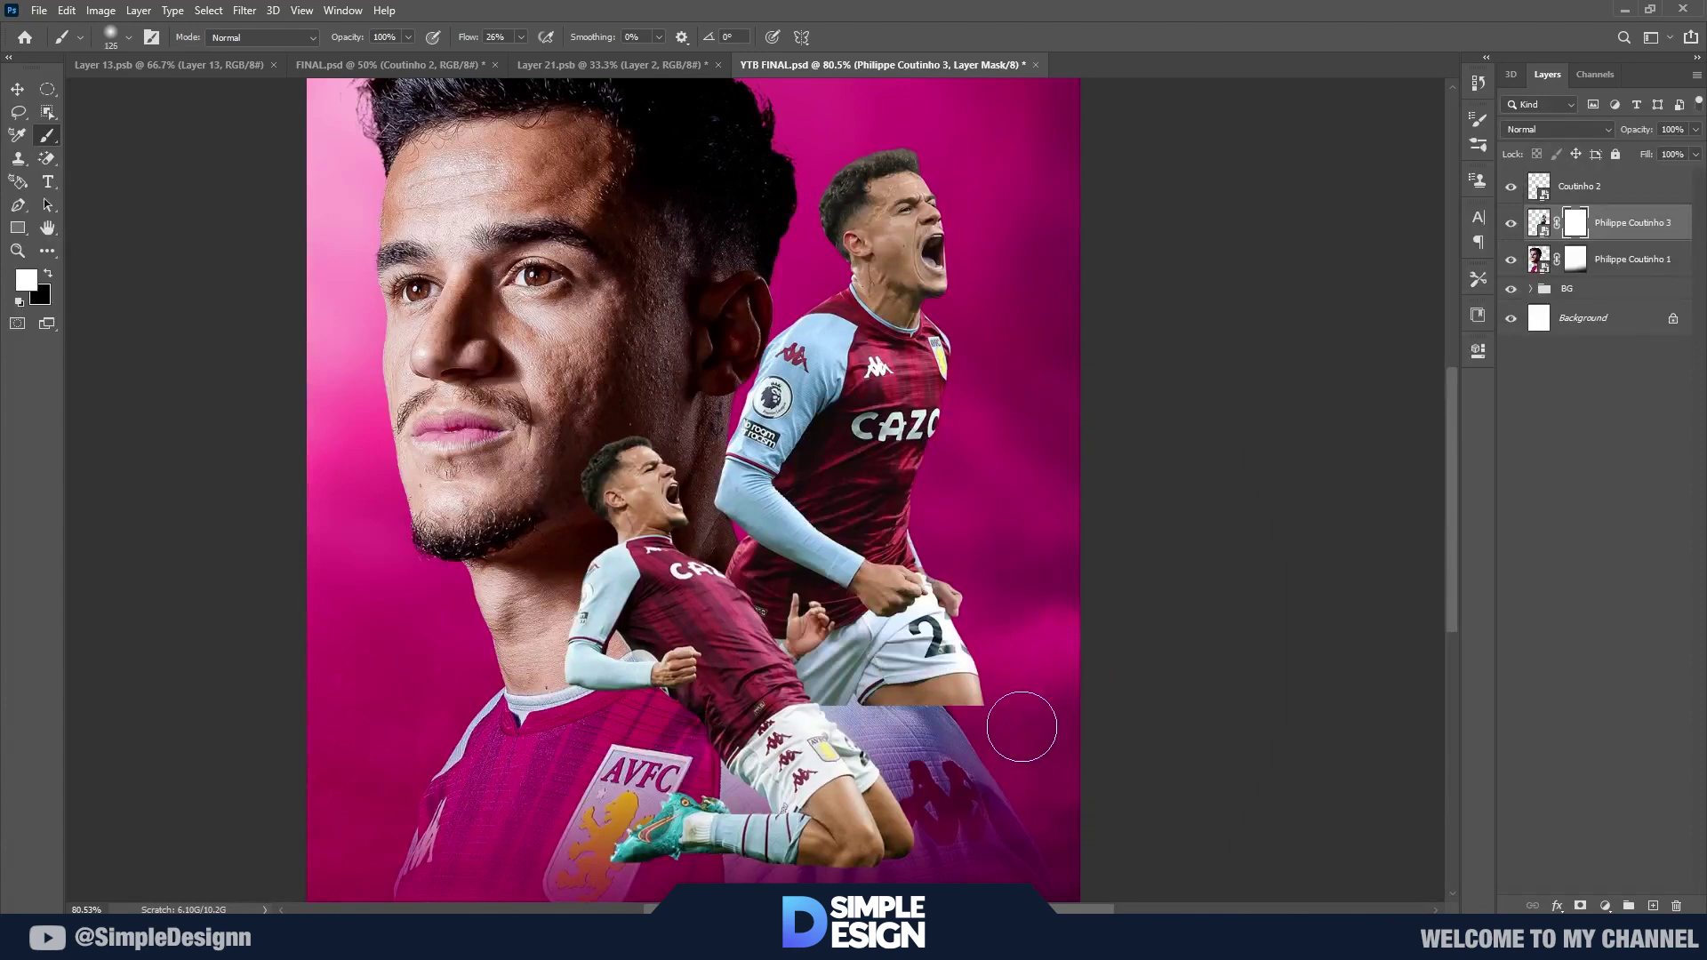
{"action": "key", "text": "d"}
{"action": "scroll", "coordinate": [960, 773], "scroll_direction": "up", "scroll_amount": 2}
{"action": "mouse_move", "coordinate": [956, 640]}
{"action": "left_mouse_down"}
{"action": "mouse_move", "coordinate": [1002, 705]}
{"action": "mouse_move", "coordinate": [845, 676]}
{"action": "mouse_move", "coordinate": [891, 712]}
{"action": "left_mouse_up"}
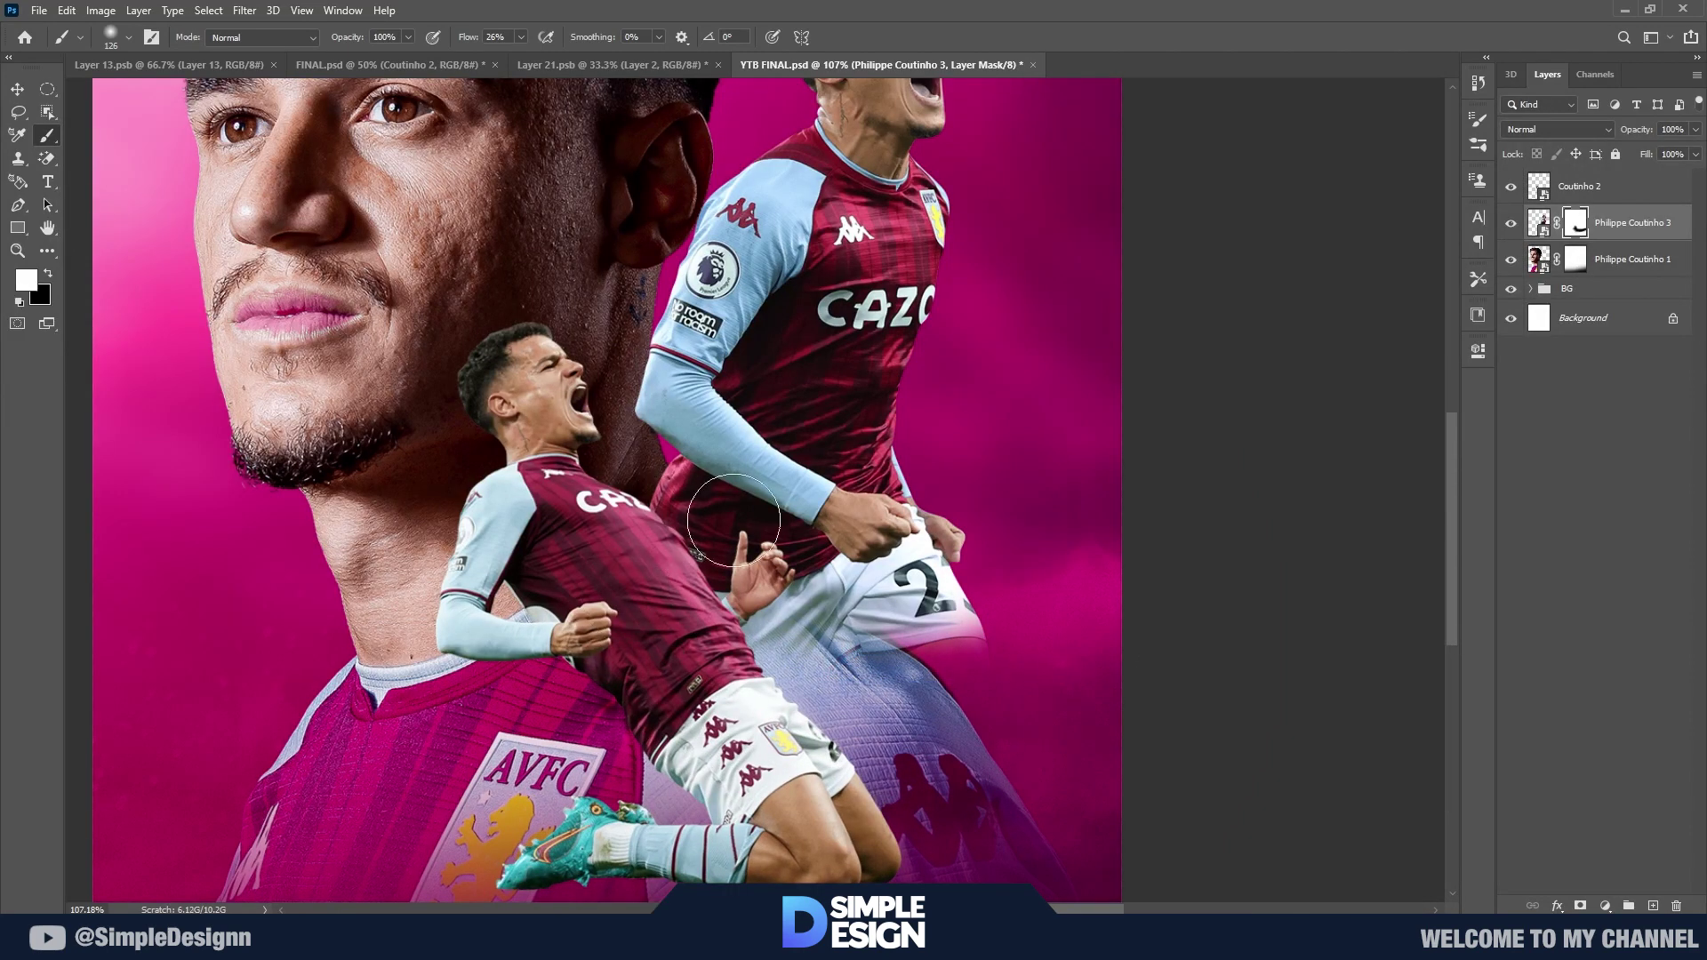
Step: Put the Coutinho 2 layer into its own group
{"action": "key", "text": "v"}
{"action": "scroll", "coordinate": [839, 767], "scroll_direction": "down", "scroll_amount": 3}
{"action": "scroll", "coordinate": [845, 667], "scroll_direction": "down", "scroll_amount": 1}
{"action": "scroll", "coordinate": [845, 623], "scroll_direction": "up", "scroll_amount": 1}
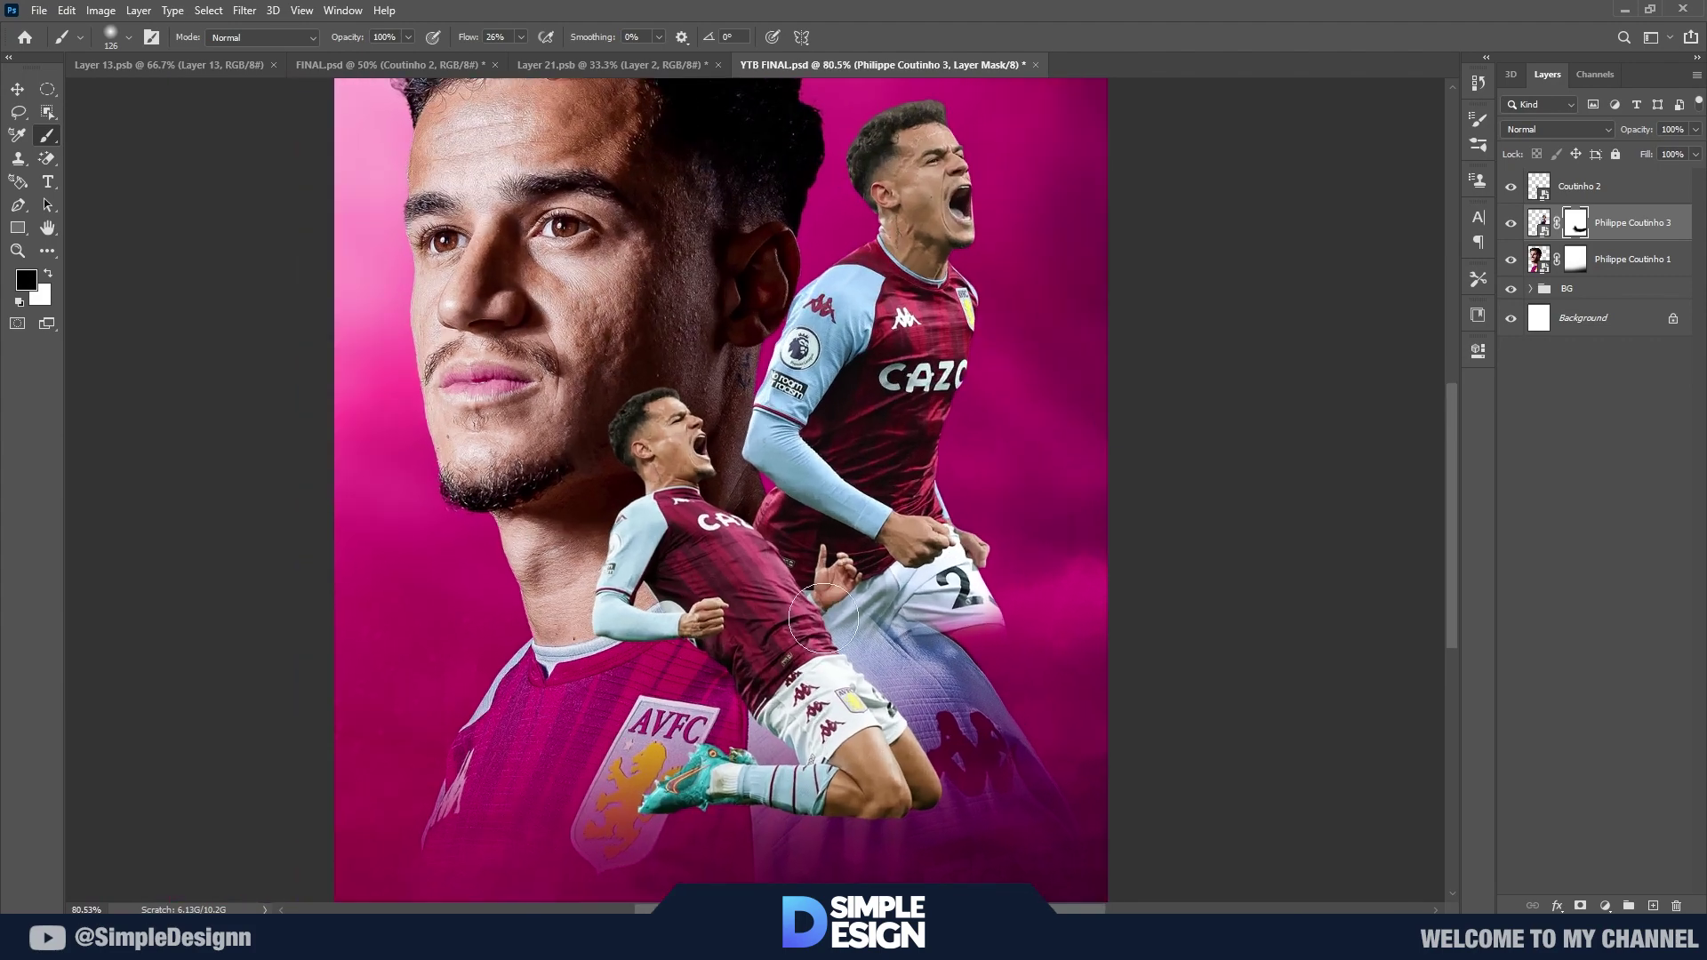
{"action": "scroll", "coordinate": [849, 602], "scroll_direction": "down", "scroll_amount": 1}
{"action": "left_click", "coordinate": [1676, 192]}
{"action": "key", "text": "ctrl+g"}
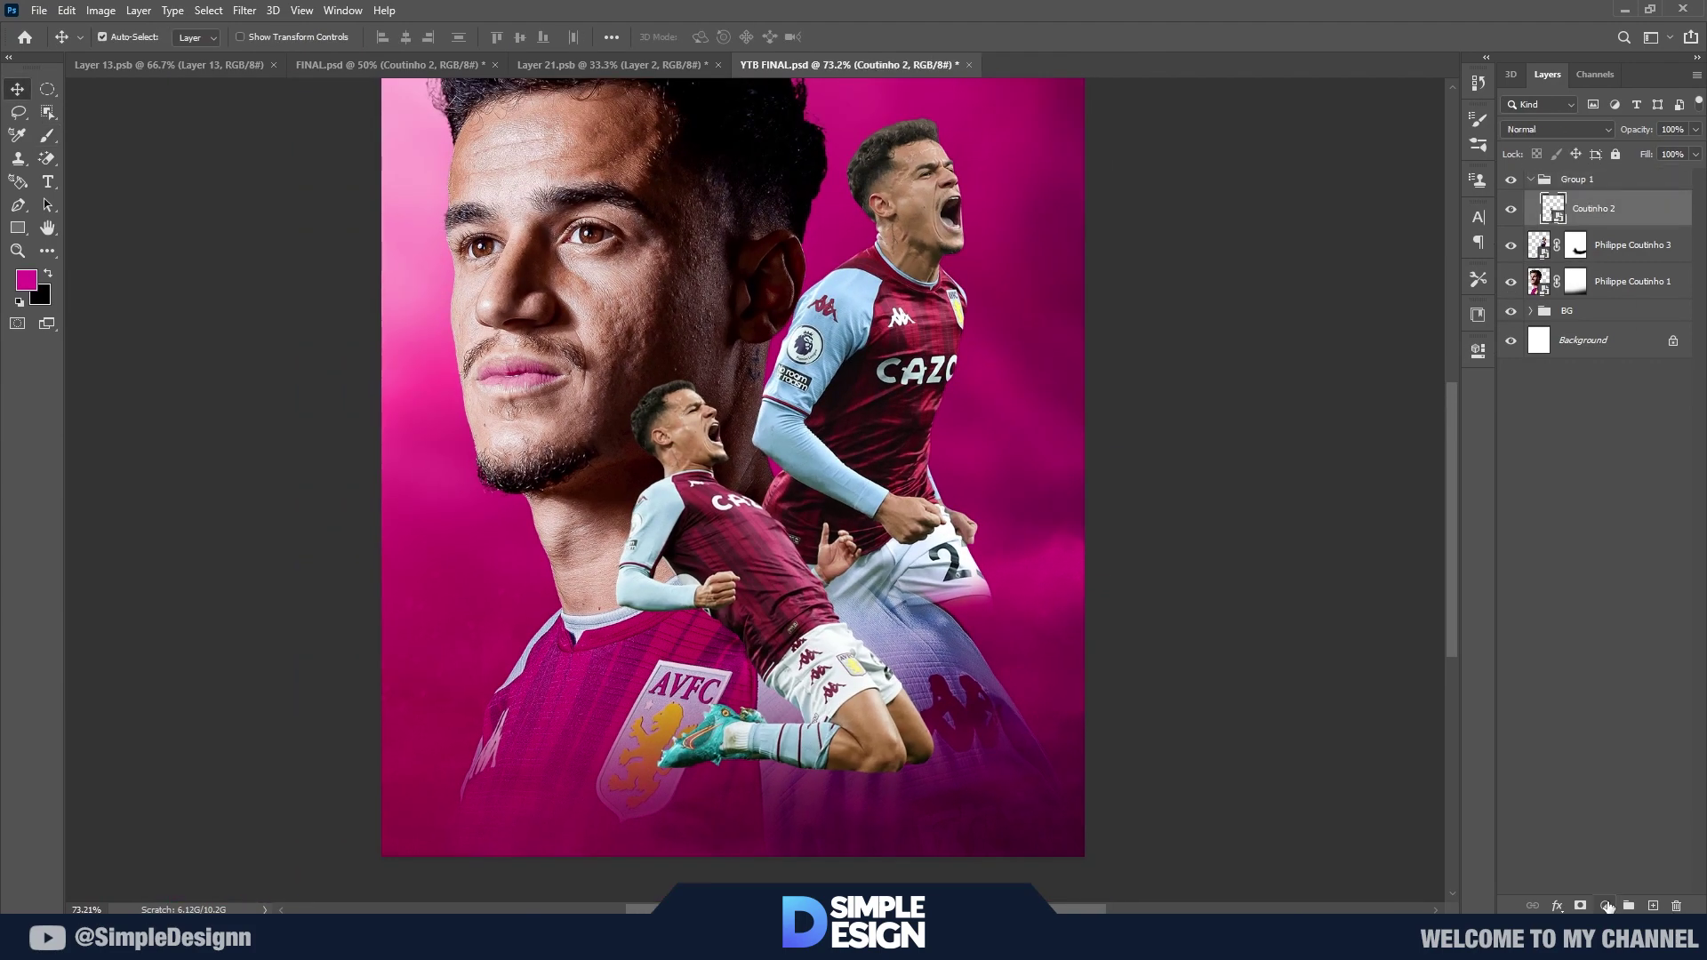
Step: Add a Brightness/Contrast adjustment clipped to Coutinho 2 with Brightness 40 and Contrast 14
{"action": "left_click", "coordinate": [1608, 906]}
{"action": "left_click", "coordinate": [1592, 655]}
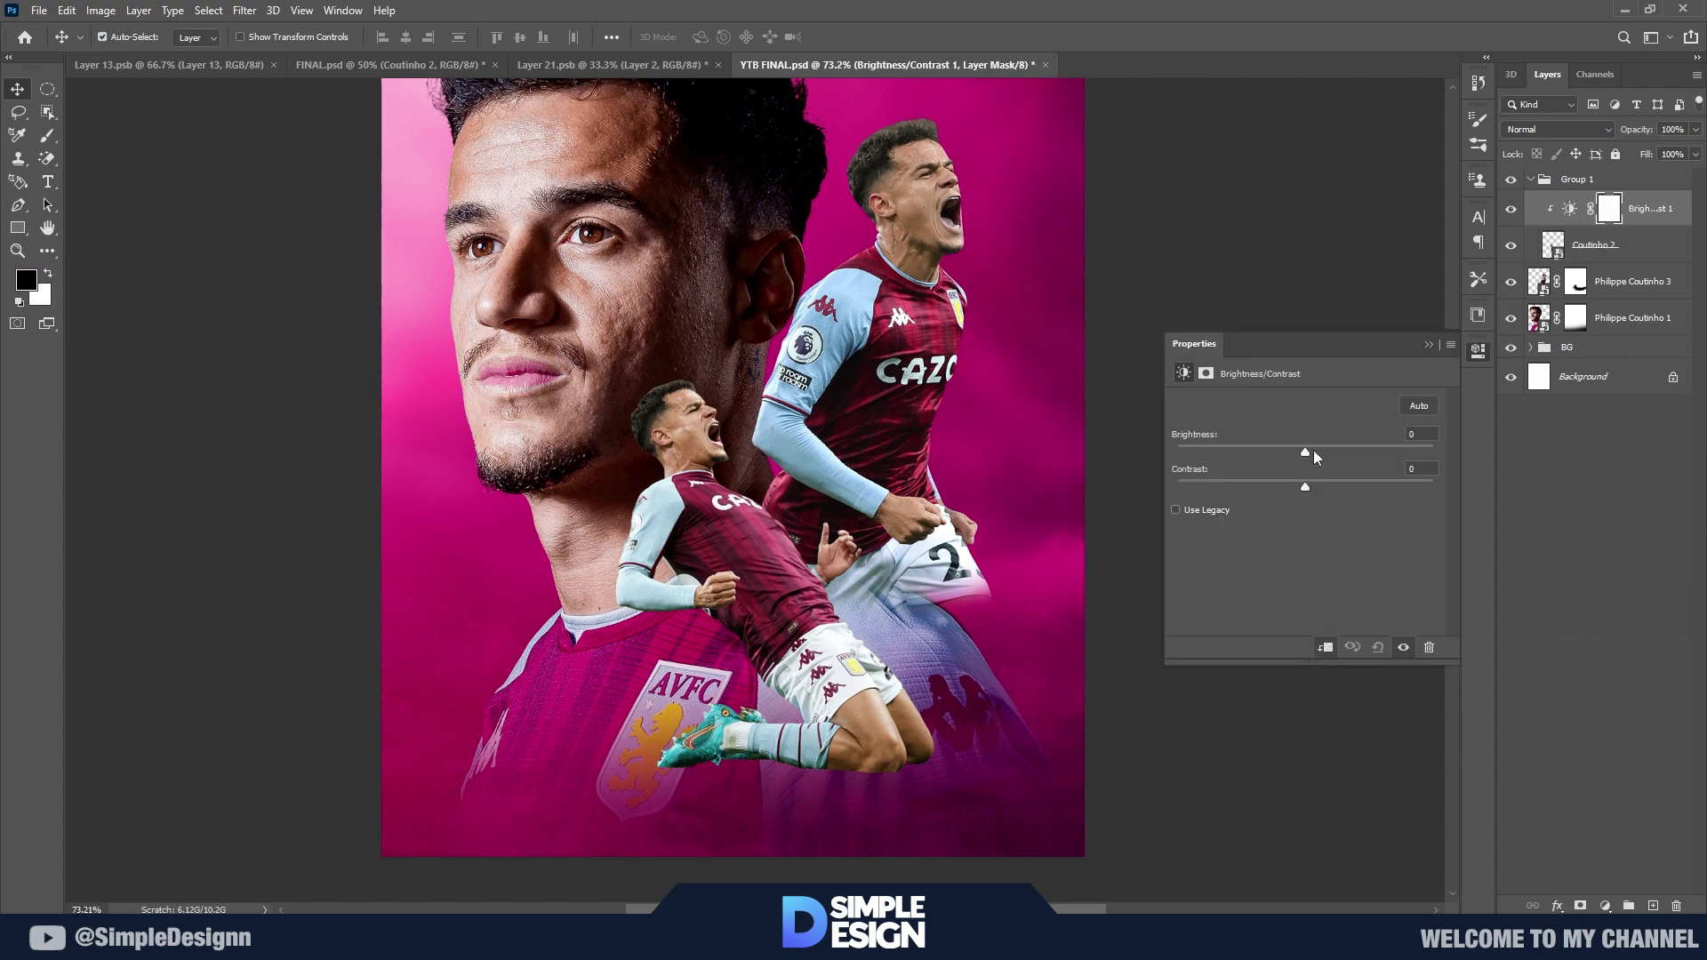
{"action": "left_click_drag", "start_coordinate": [1305, 454], "coordinate": [1334, 455]}
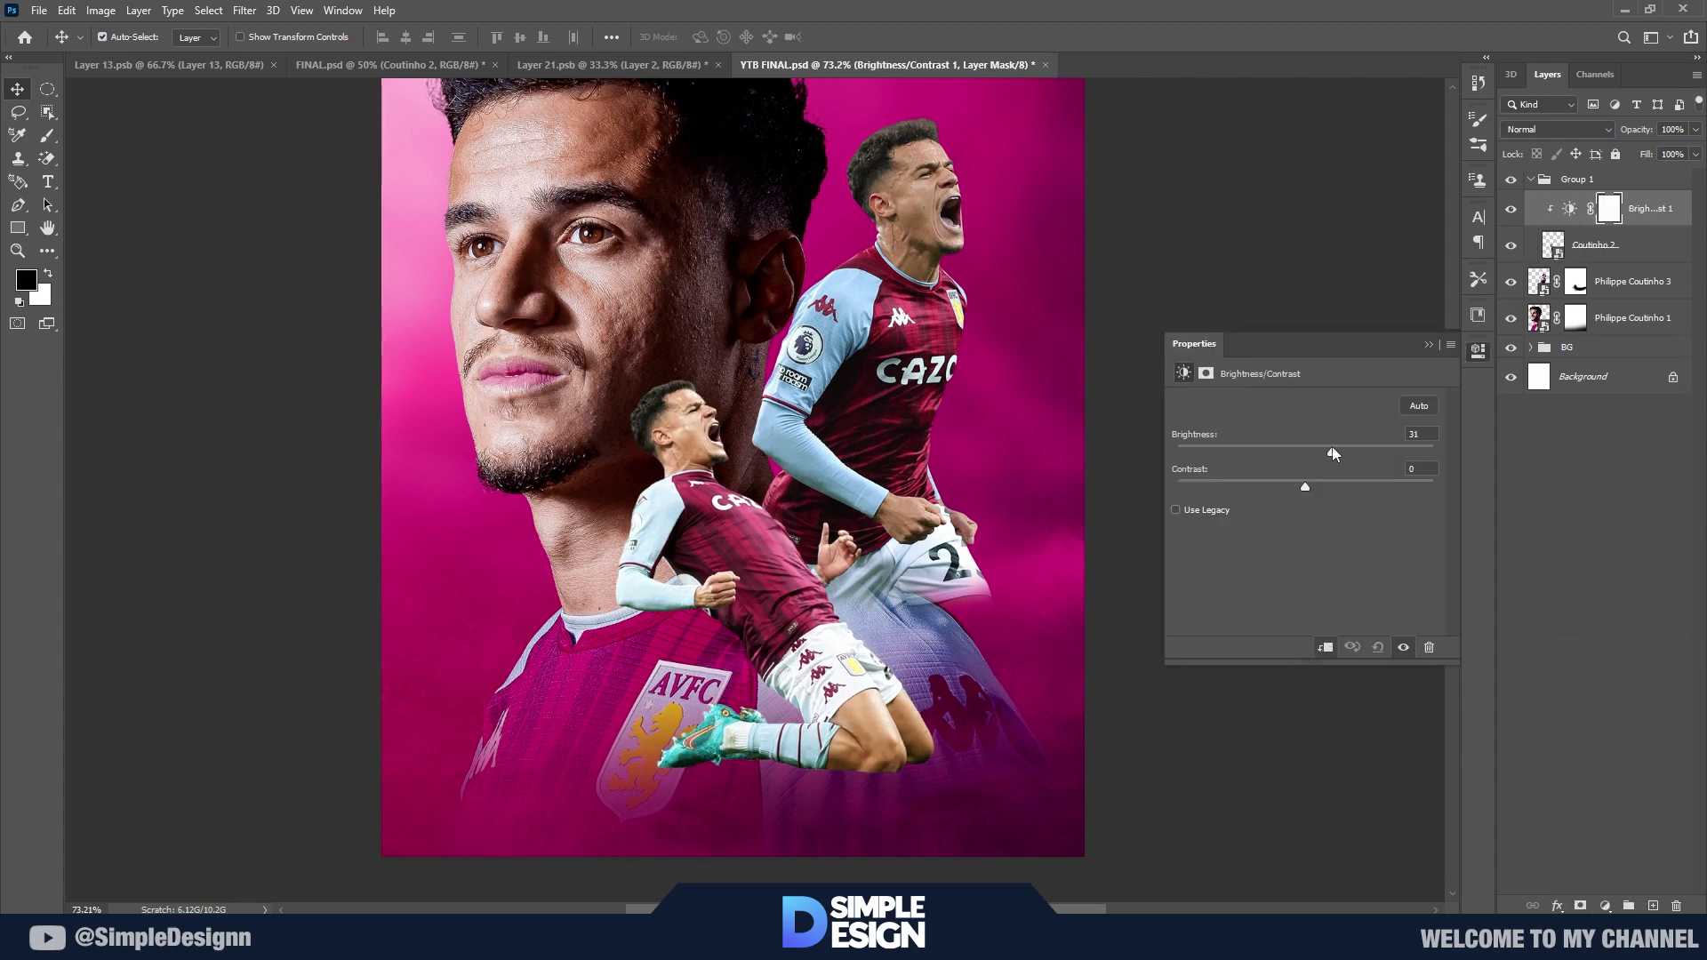
{"action": "left_click", "coordinate": [1429, 346]}
Step: Paint the adjustment's mask around the jumping player's legs with an ~87 px brush, then compare
{"action": "key", "text": "b"}
{"action": "scroll", "coordinate": [780, 699], "scroll_direction": "up", "scroll_amount": 5}
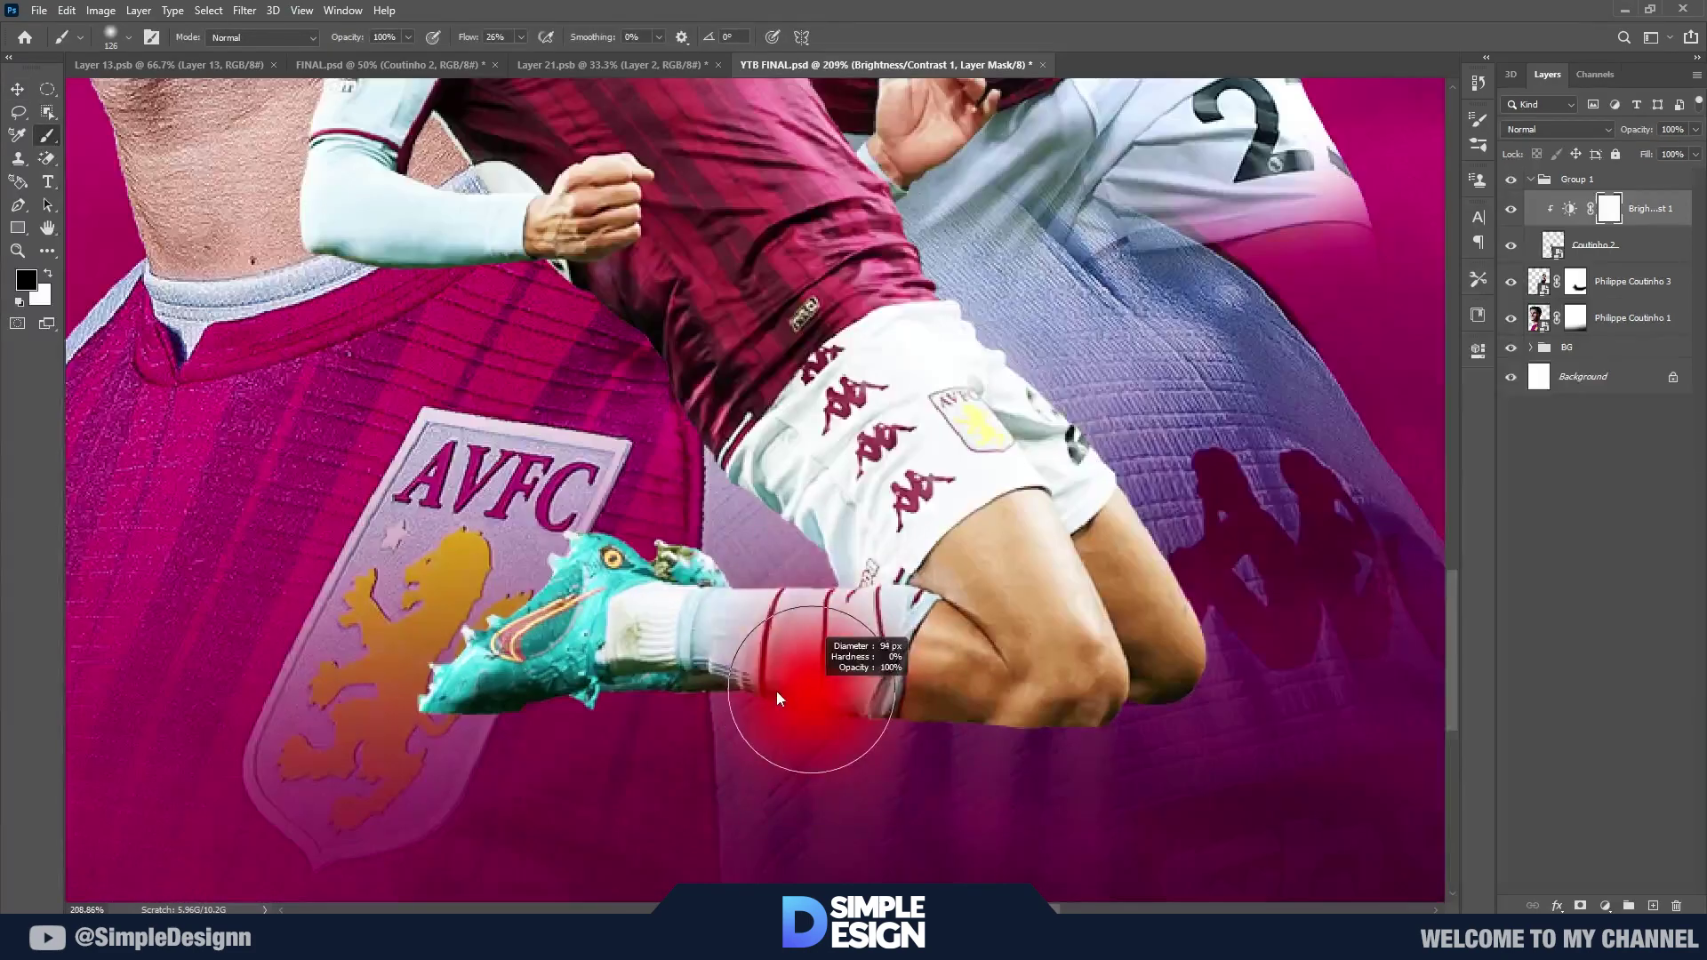
{"action": "mouse_move", "coordinate": [780, 699]}
{"action": "left_mouse_down"}
{"action": "mouse_move", "coordinate": [1106, 717]}
{"action": "mouse_move", "coordinate": [1219, 692]}
{"action": "left_mouse_up"}
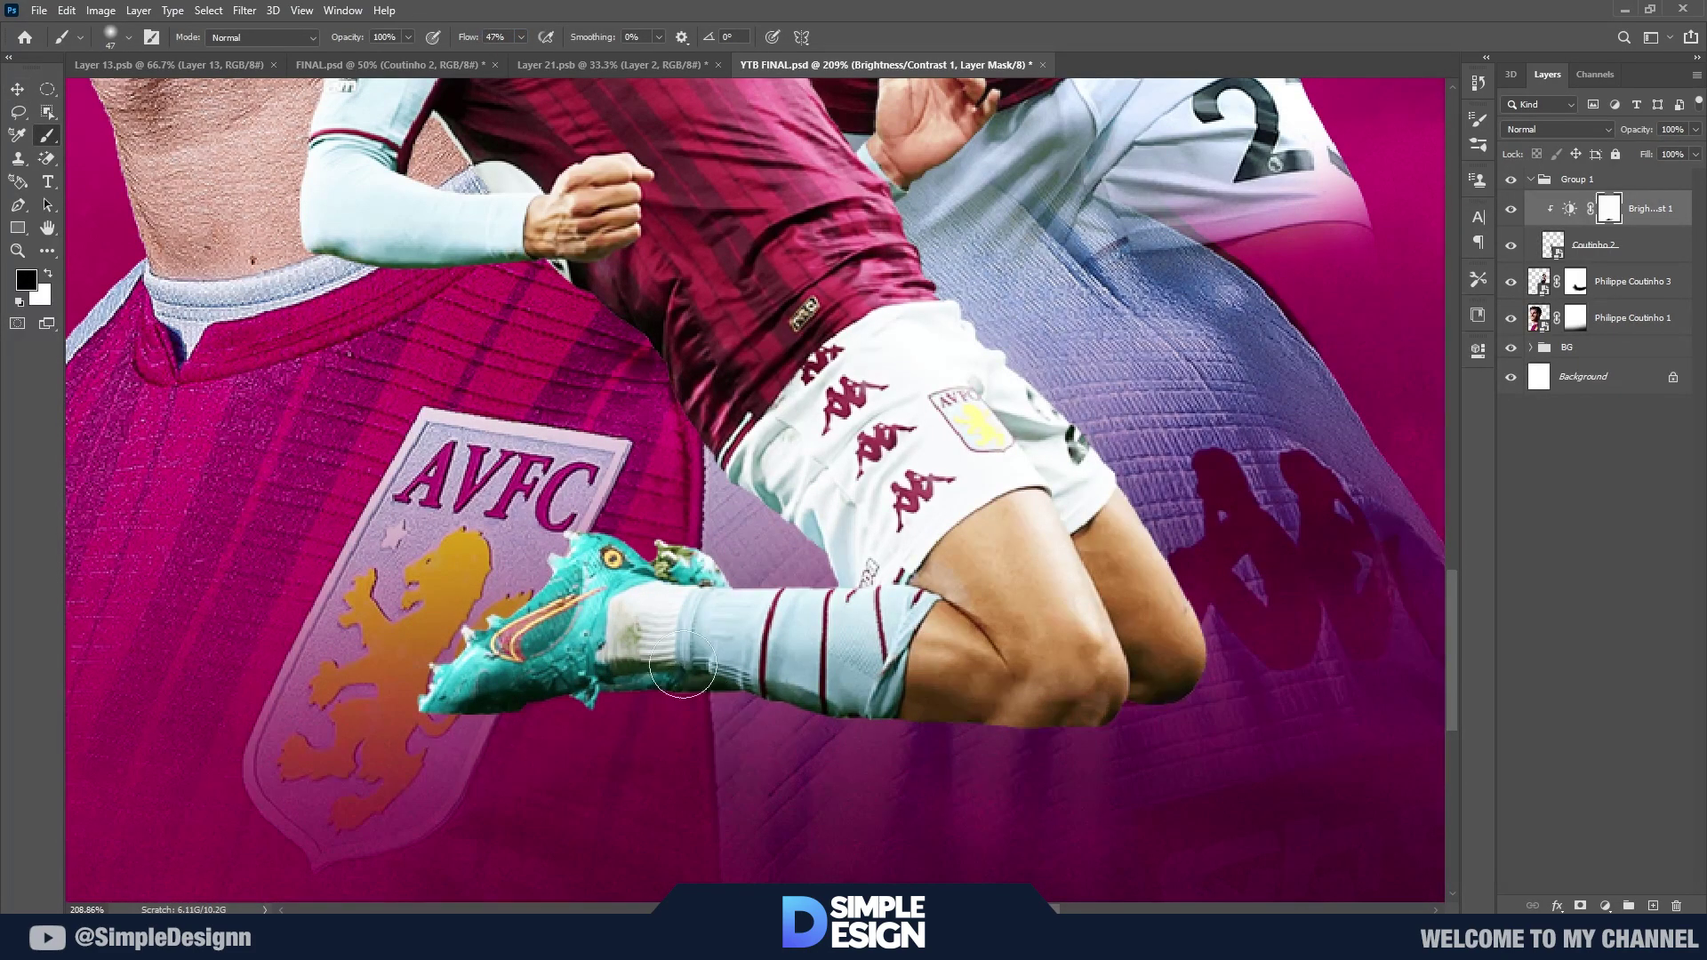
{"action": "scroll", "coordinate": [701, 290], "scroll_direction": "up", "scroll_amount": 3}
{"action": "scroll", "coordinate": [627, 335], "scroll_direction": "left", "scroll_amount": 2}
{"action": "scroll", "coordinate": [851, 447], "scroll_direction": "down", "scroll_amount": 3}
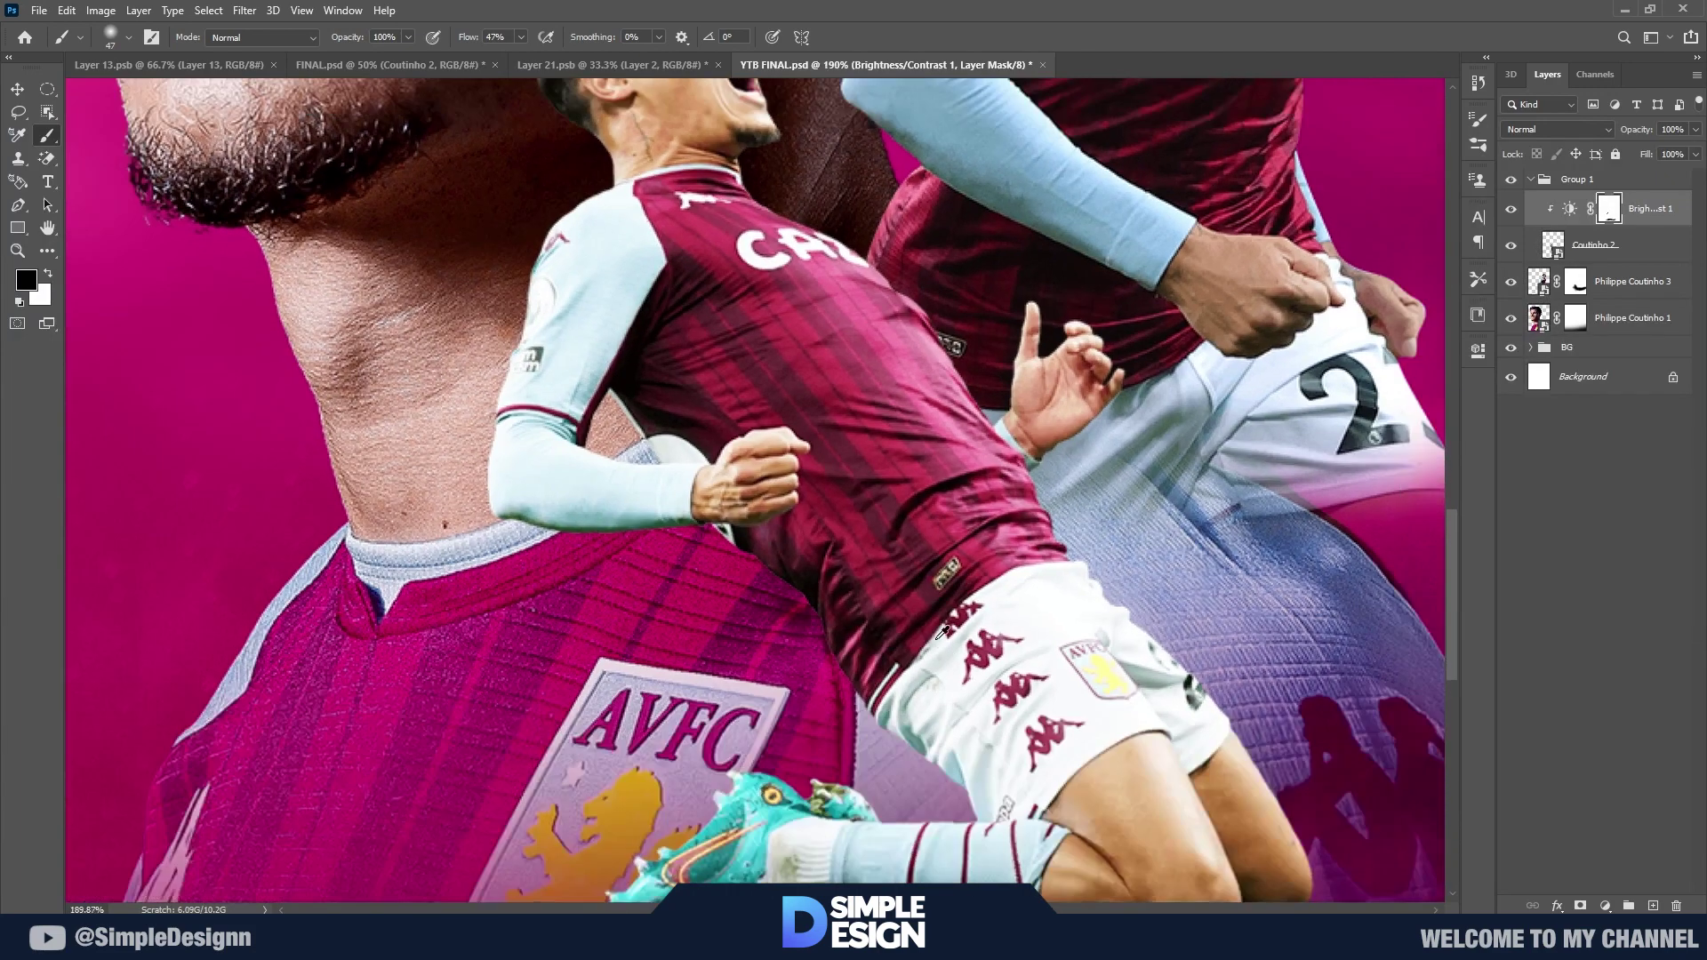
{"action": "scroll", "coordinate": [800, 489], "scroll_direction": "right", "scroll_amount": 3}
{"action": "scroll", "coordinate": [978, 578], "scroll_direction": "up", "scroll_amount": 1}
{"action": "left_click_drag", "start_coordinate": [1075, 648], "coordinate": [1107, 744]}
{"action": "key", "text": "bracketleft"}
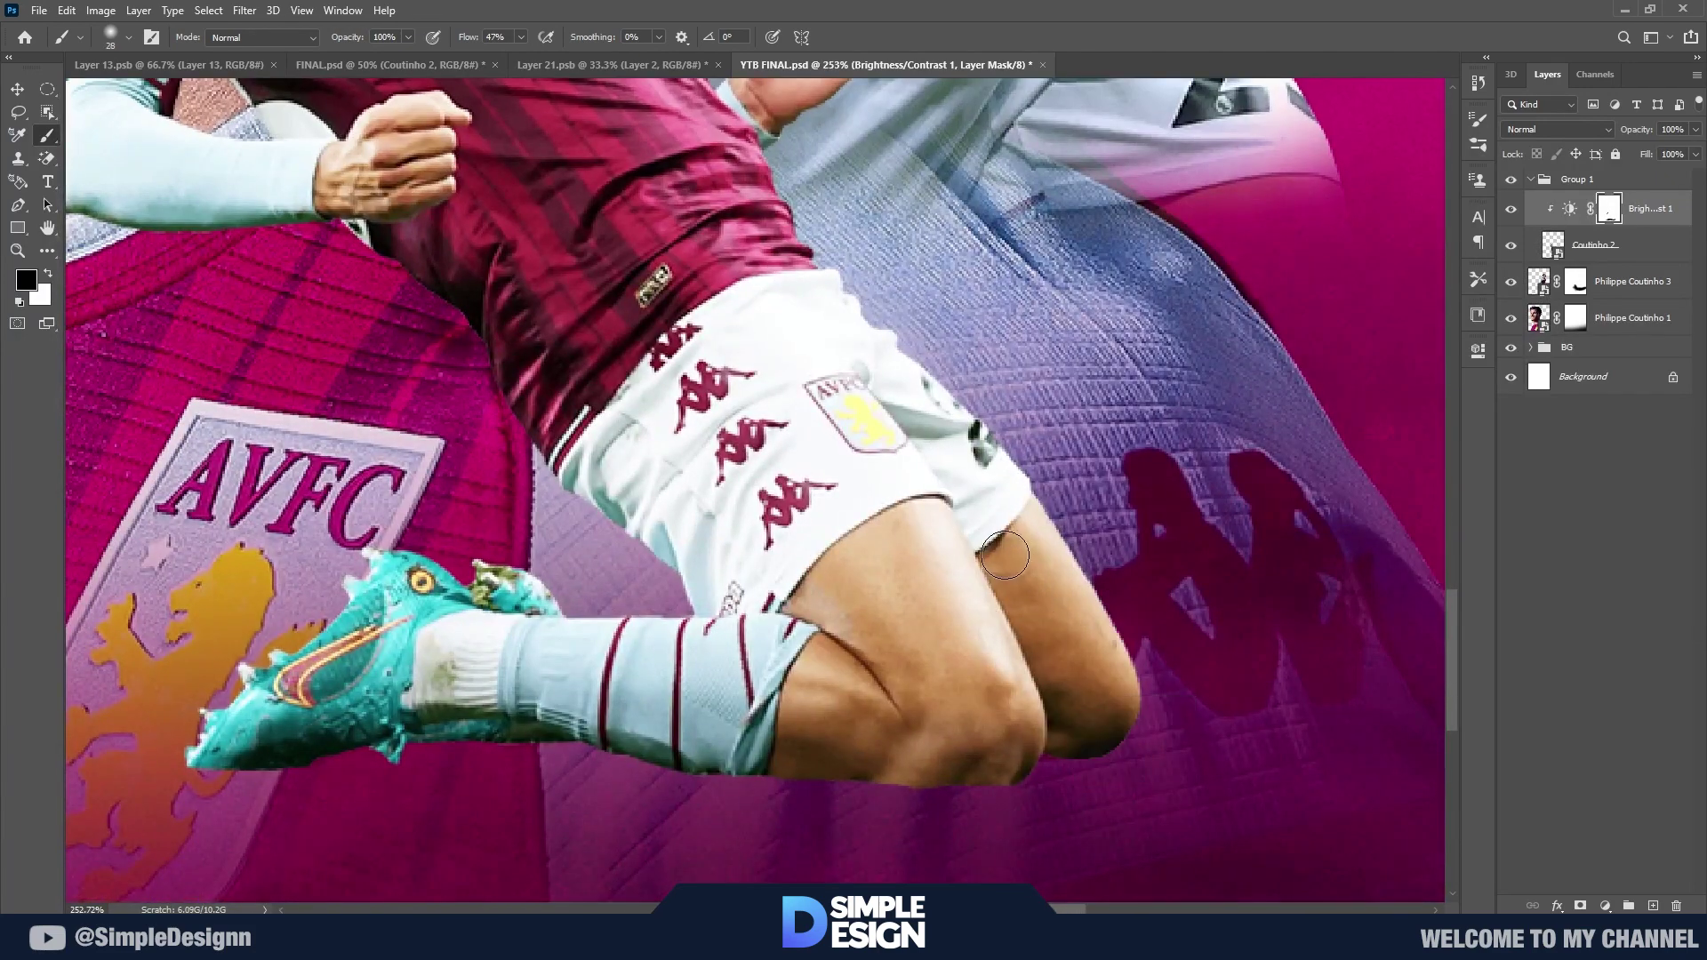
{"action": "scroll", "coordinate": [907, 791], "scroll_direction": "down", "scroll_amount": 3}
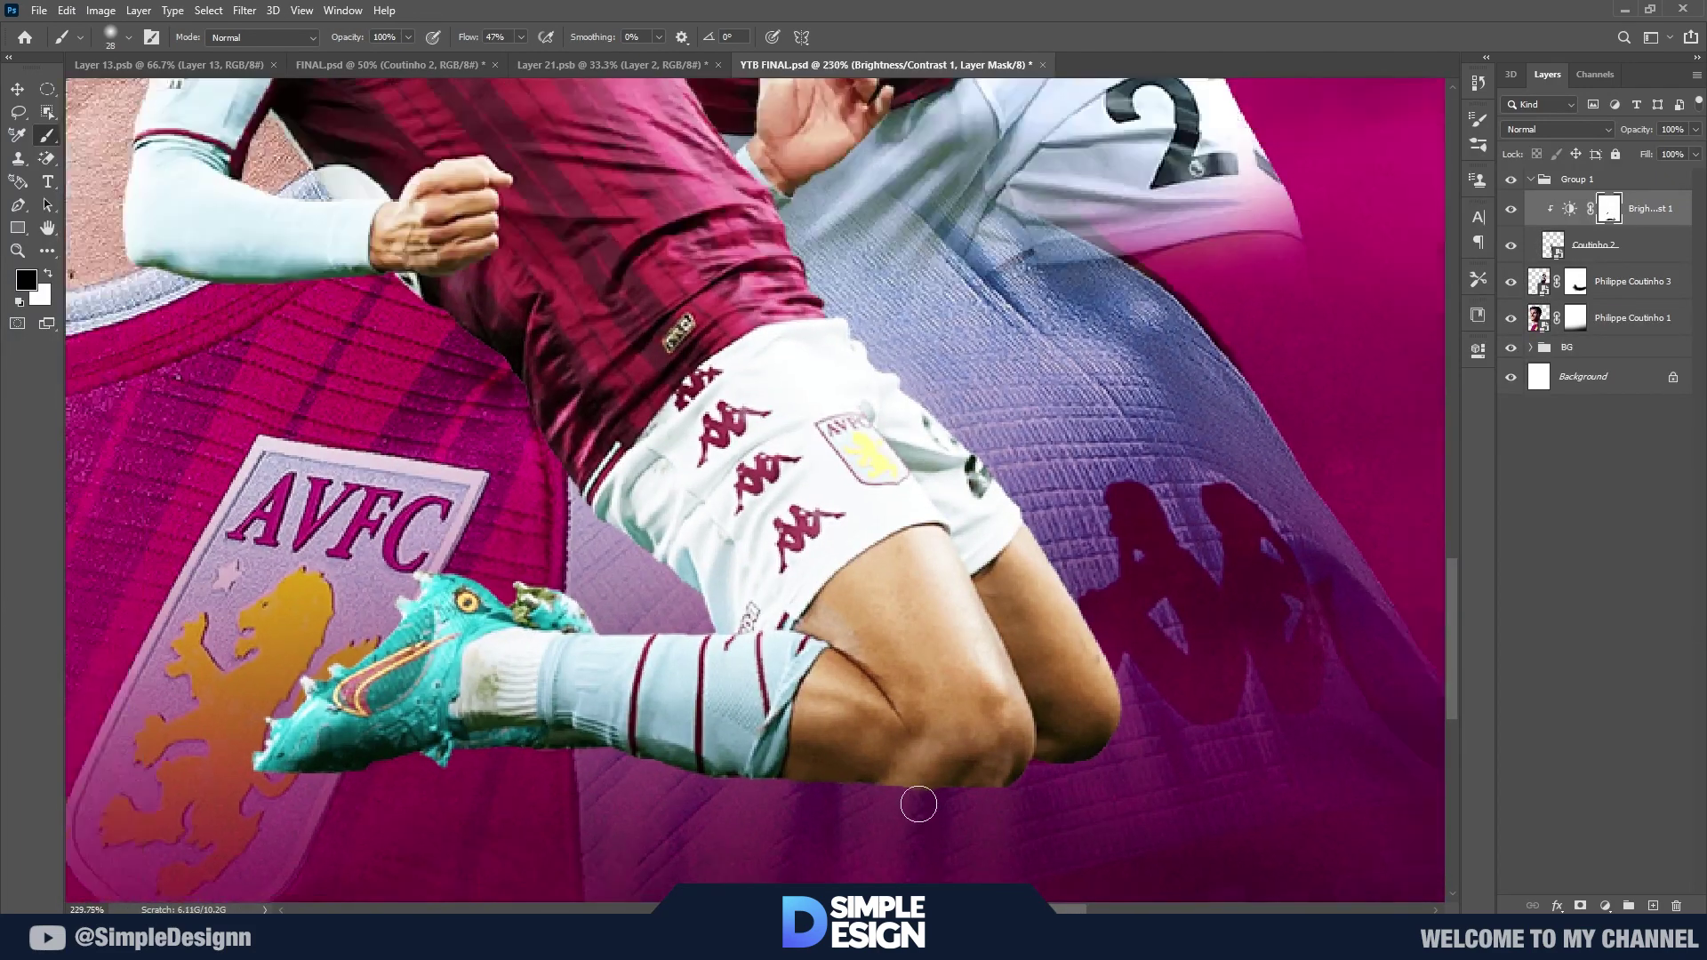
{"action": "left_click", "coordinate": [1511, 210]}
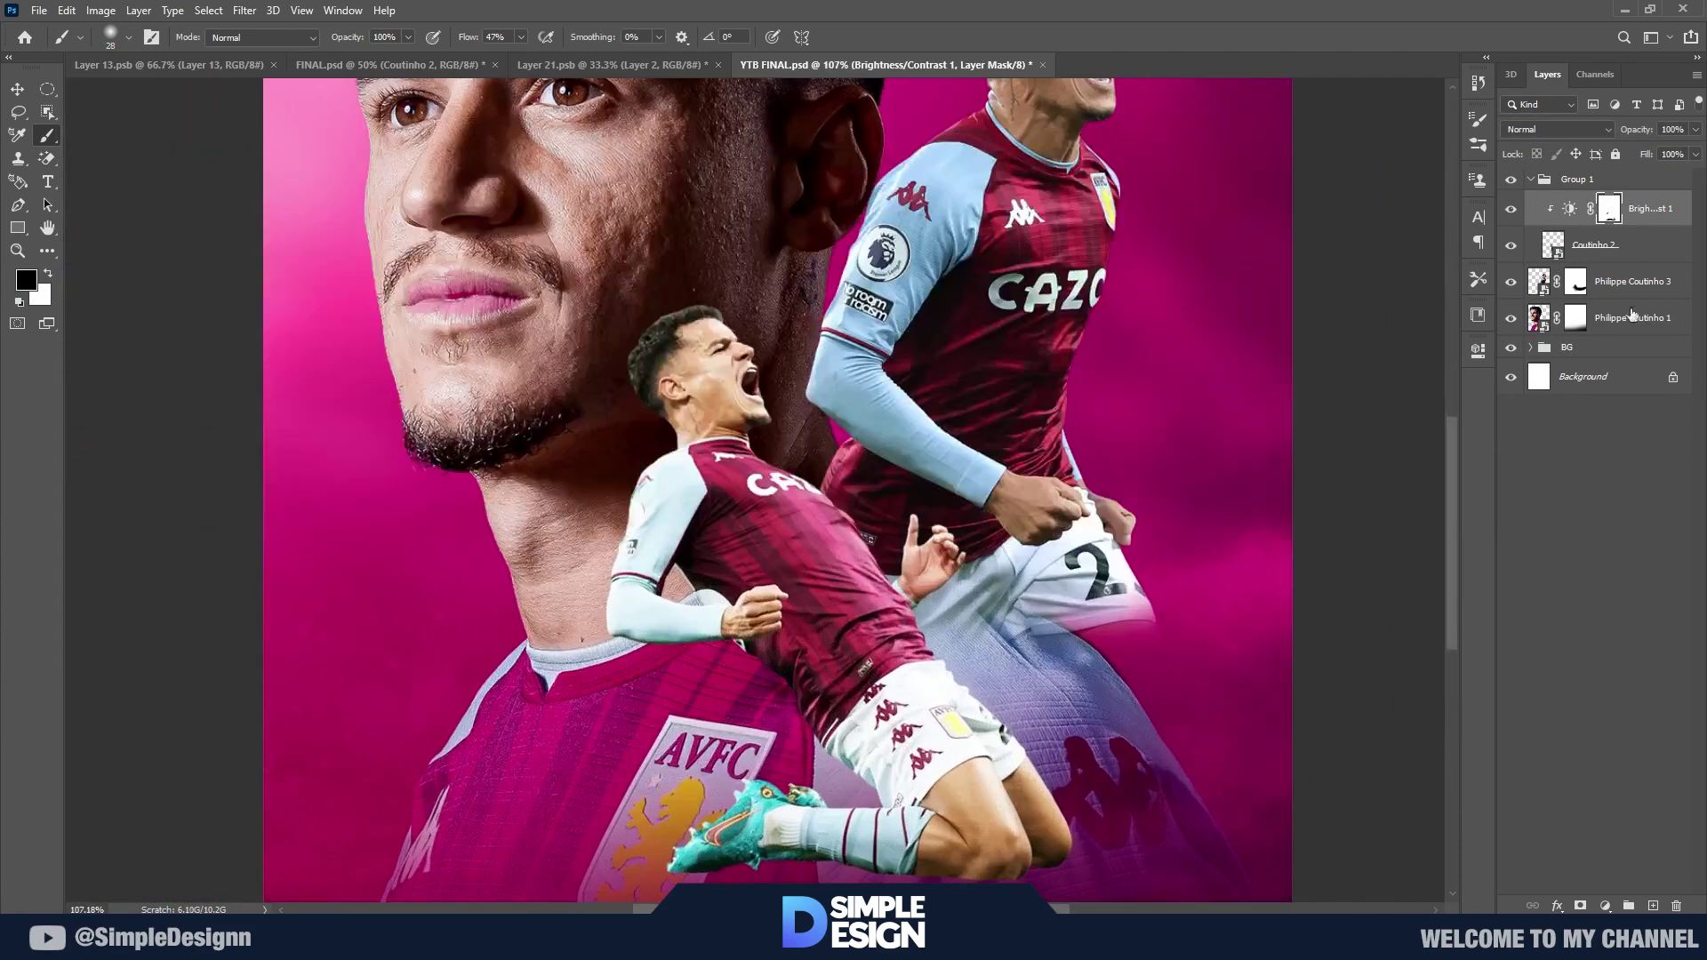
{"action": "left_click", "coordinate": [1606, 906]}
Step: Add an Exposure adjustment clipped to Coutinho 2 at -5.28 and invert its mask
{"action": "left_click", "coordinate": [1592, 698]}
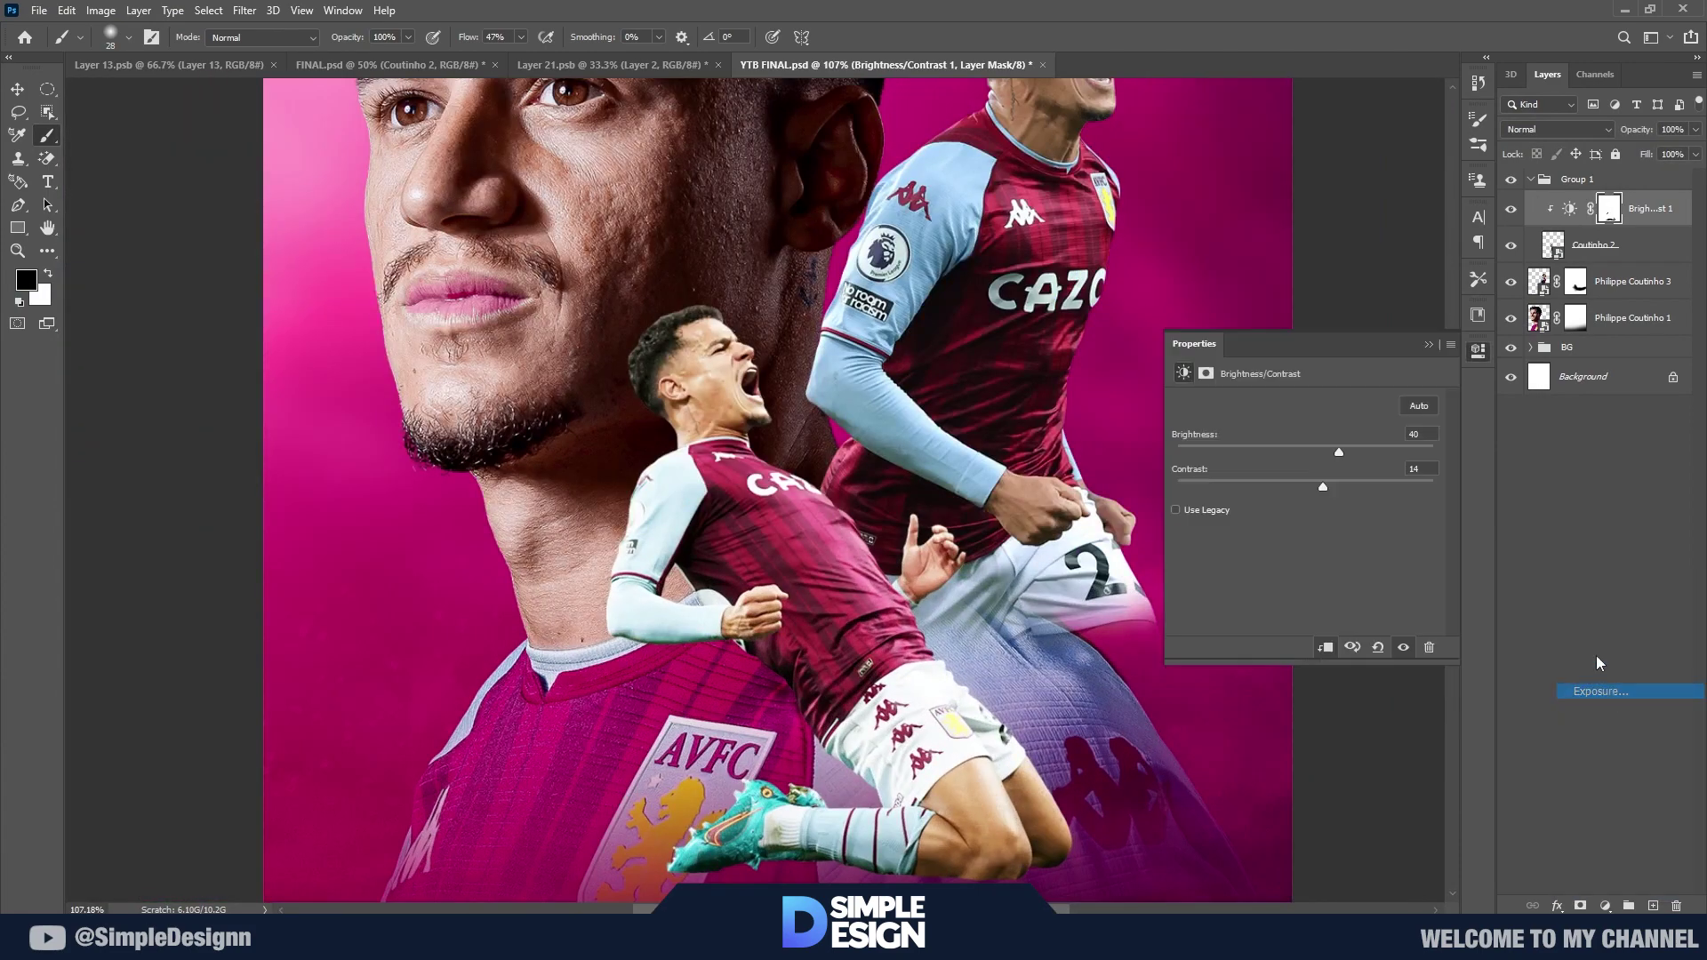
{"action": "left_click_drag", "start_coordinate": [1305, 442], "coordinate": [1223, 445]}
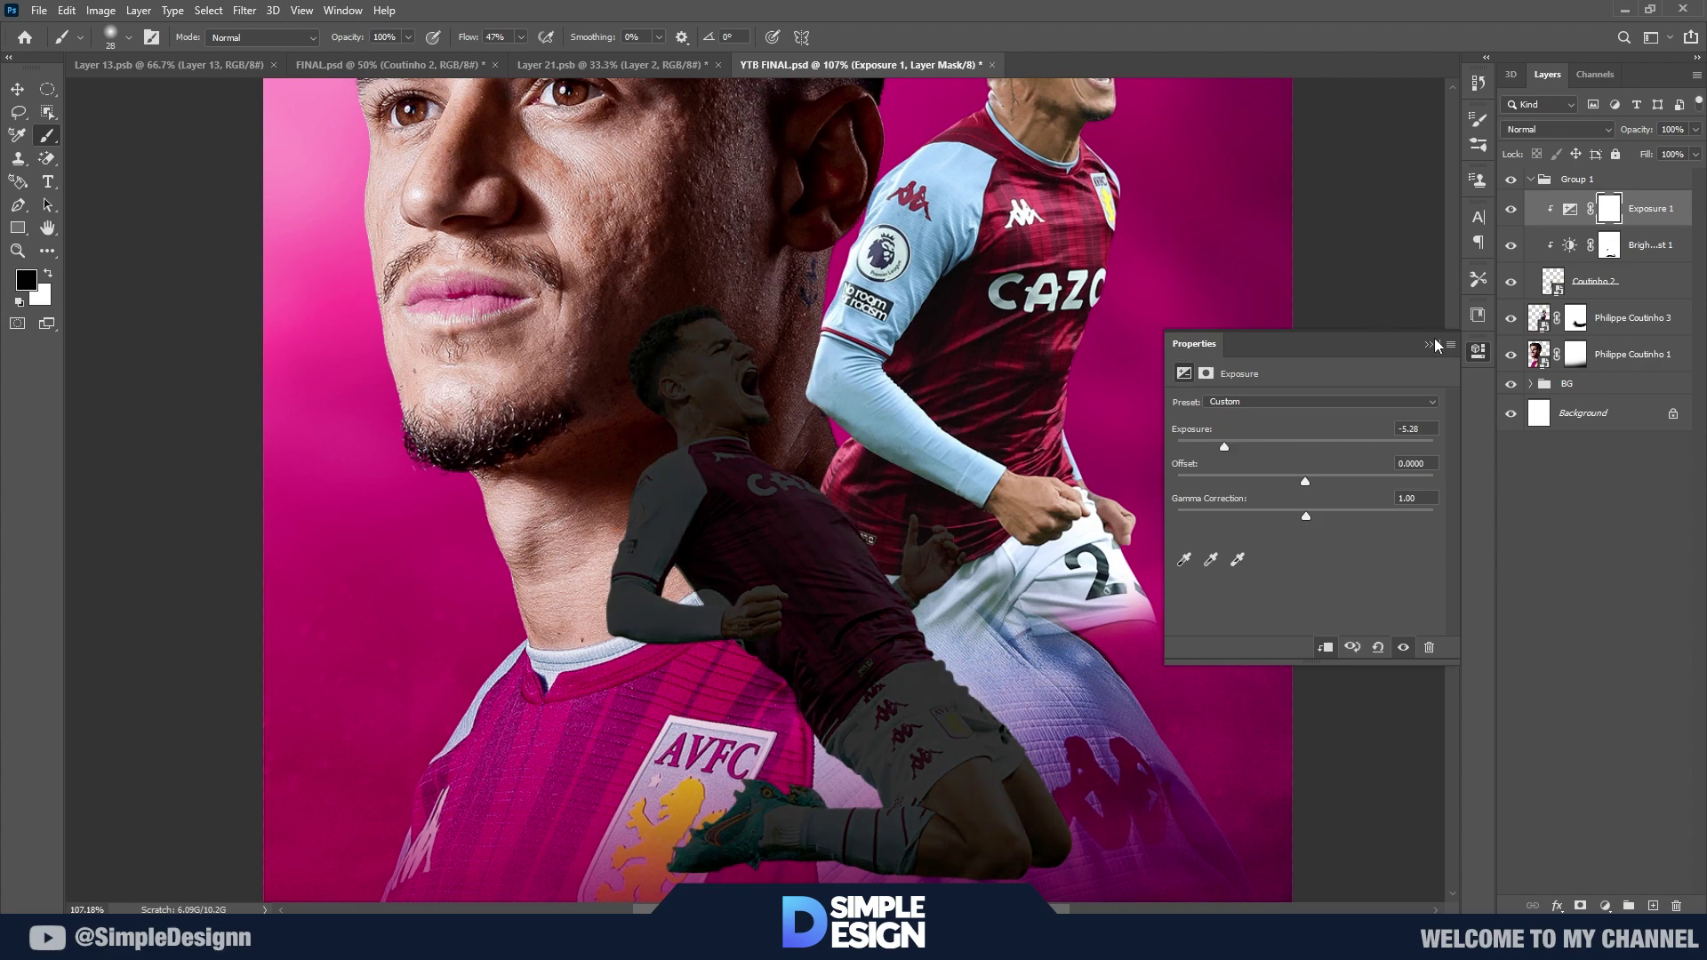
{"action": "left_click", "coordinate": [1429, 344]}
{"action": "scroll", "coordinate": [1028, 798], "scroll_direction": "down", "scroll_amount": 1}
{"action": "key", "text": "ctrl+i"}
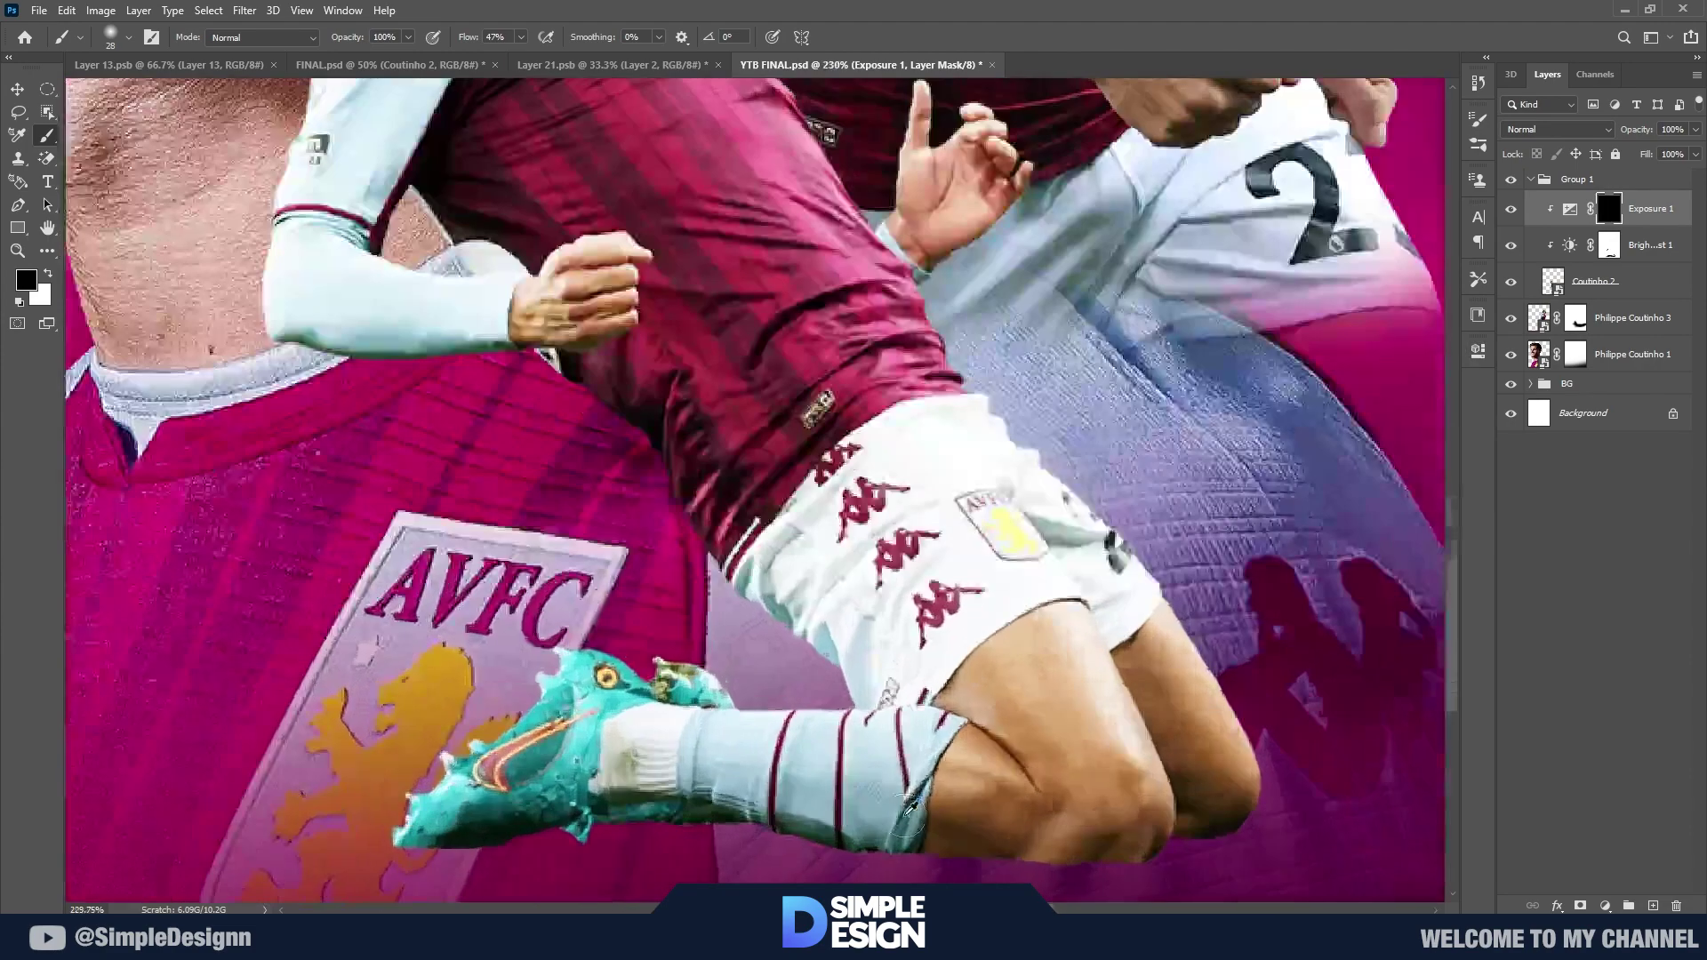
{"action": "scroll", "coordinate": [827, 845], "scroll_direction": "up", "scroll_amount": 5}
Step: Paint white on the Exposure mask under the leg and boot, then add empty Layer 3
{"action": "mouse_move", "coordinate": [797, 597]}
{"action": "left_mouse_down"}
{"action": "mouse_move", "coordinate": [758, 610]}
{"action": "mouse_move", "coordinate": [877, 670]}
{"action": "mouse_move", "coordinate": [1364, 619]}
{"action": "mouse_move", "coordinate": [1307, 578]}
{"action": "mouse_move", "coordinate": [1325, 694]}
{"action": "left_mouse_up"}
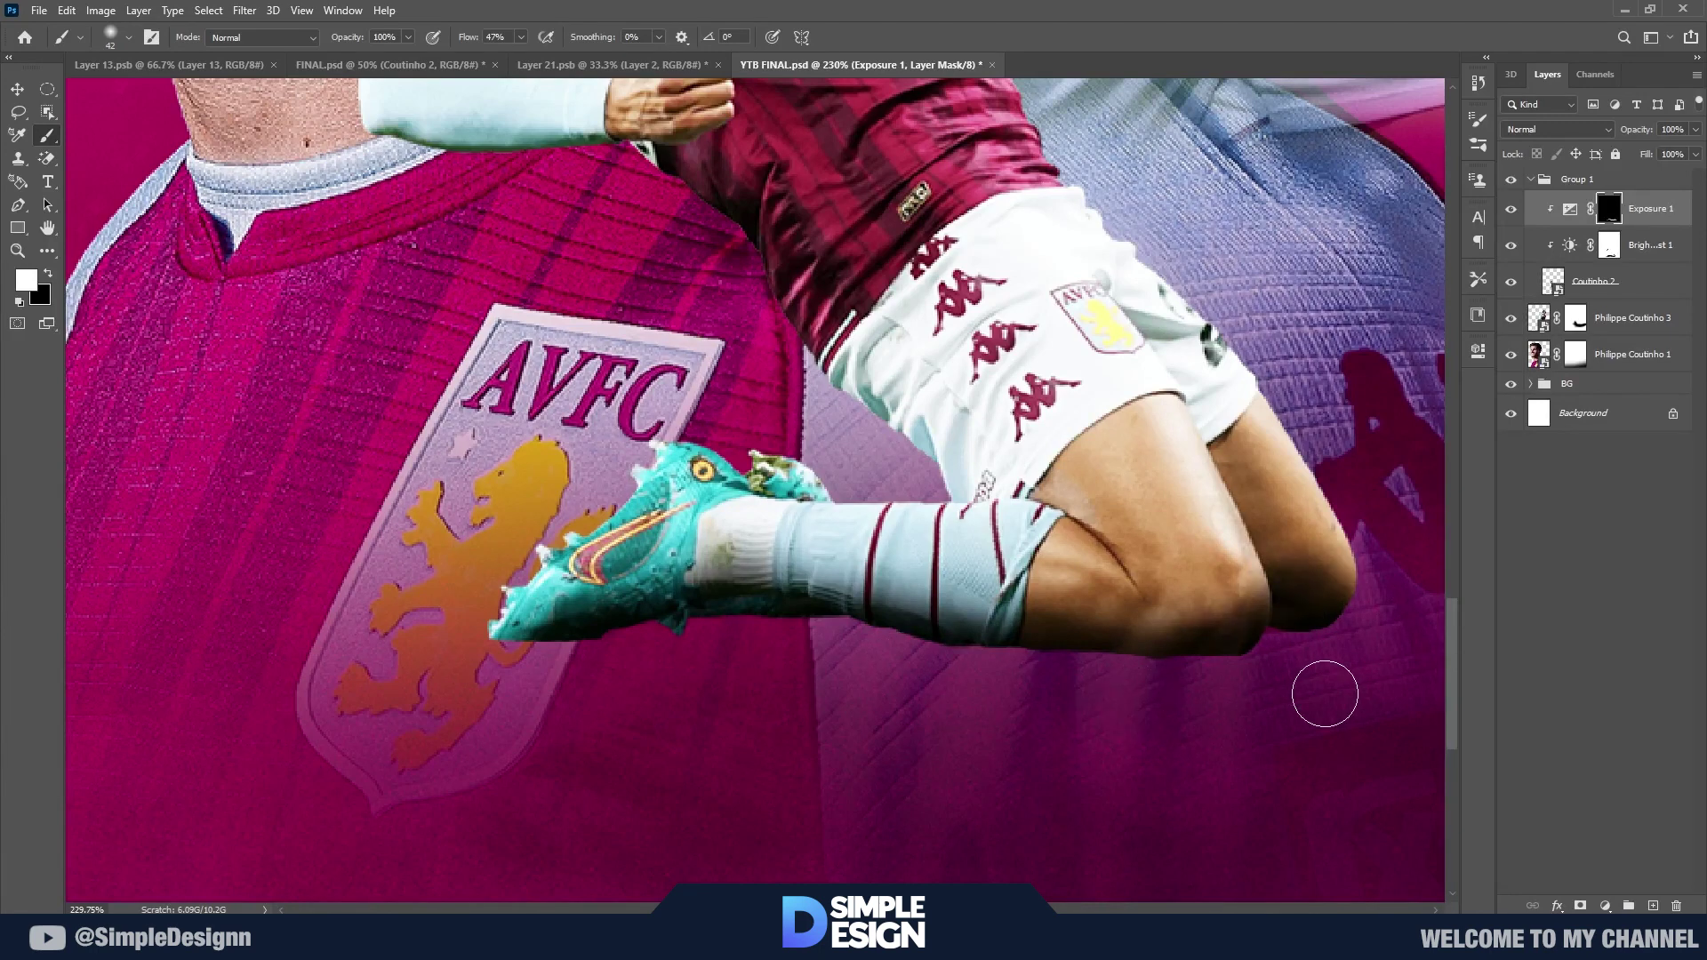
{"action": "key", "text": "x"}
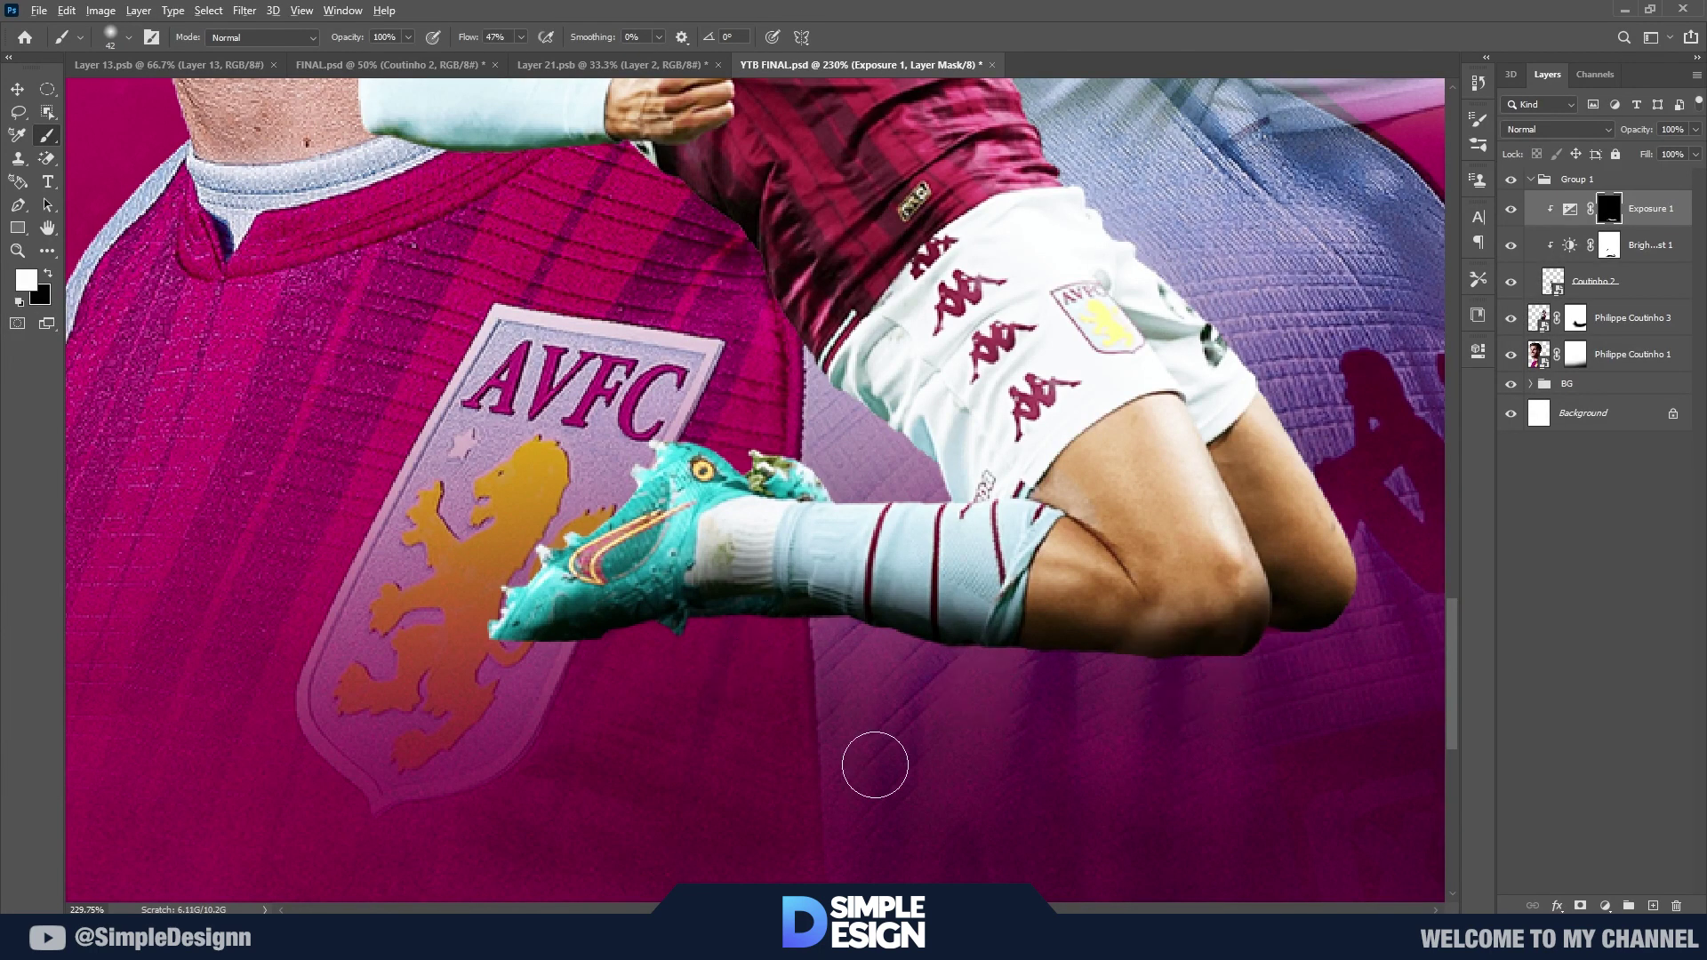
{"action": "scroll", "coordinate": [872, 762], "scroll_direction": "down", "scroll_amount": 3}
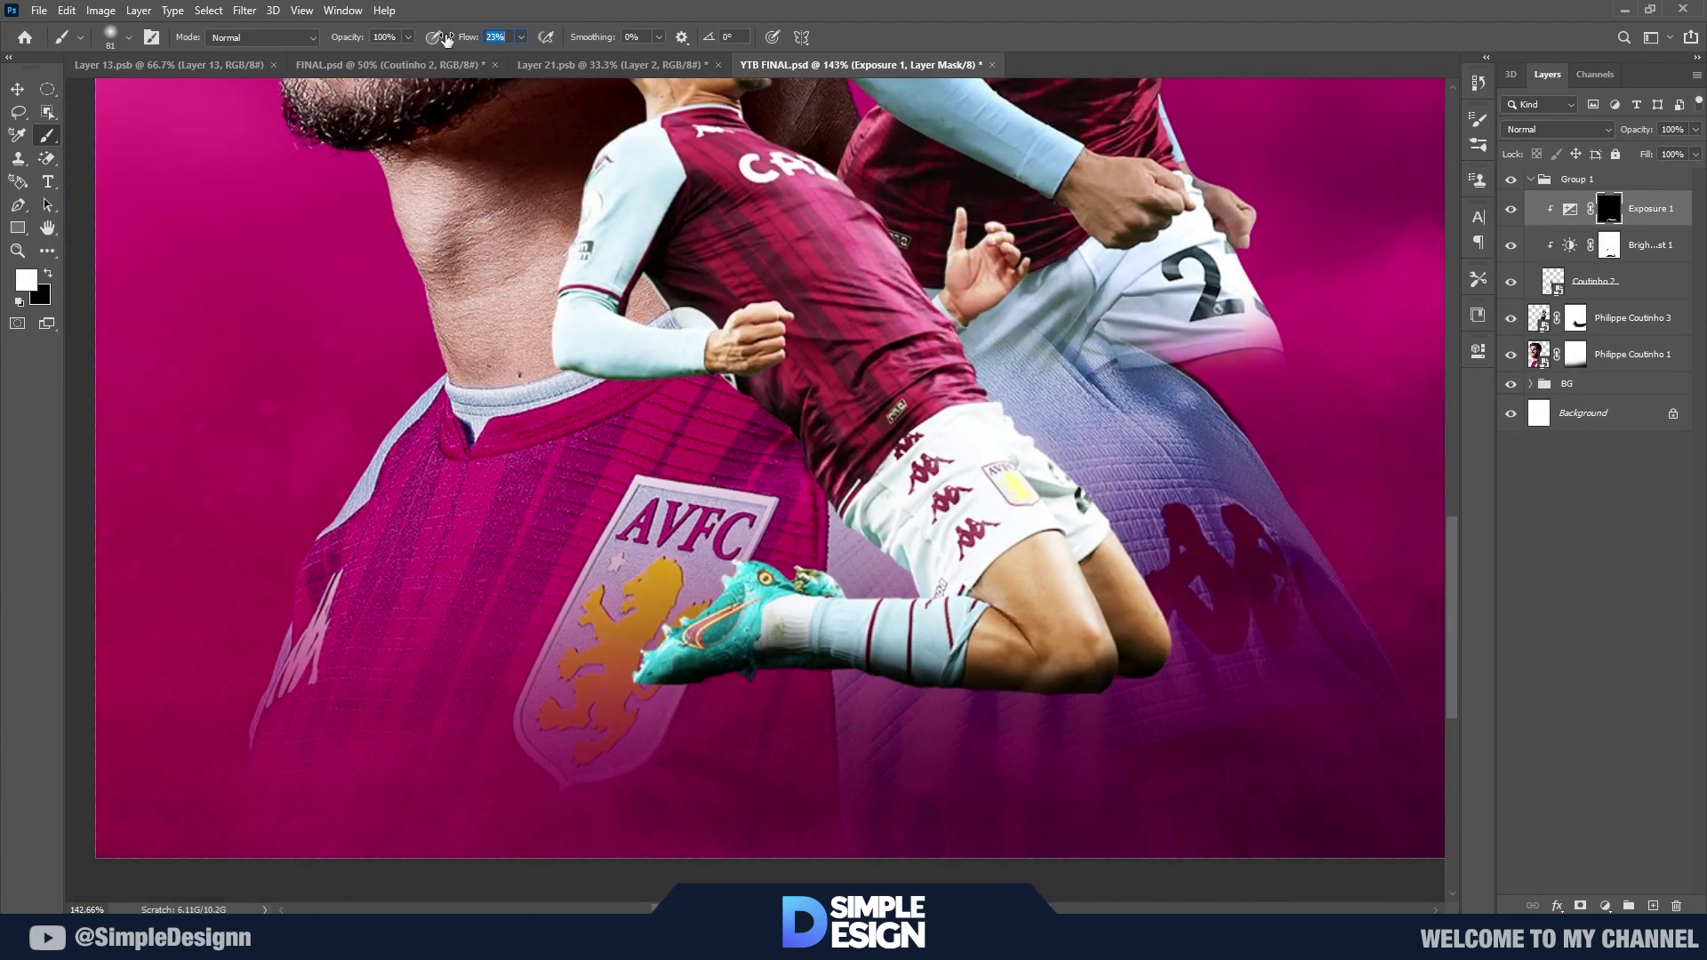
{"action": "type", "text": "21"}
{"action": "scroll", "coordinate": [711, 578], "scroll_direction": "up", "scroll_amount": 2}
{"action": "left_click_drag", "start_coordinate": [658, 569], "coordinate": [1156, 622]}
{"action": "scroll", "coordinate": [1061, 795], "scroll_direction": "down", "scroll_amount": 2}
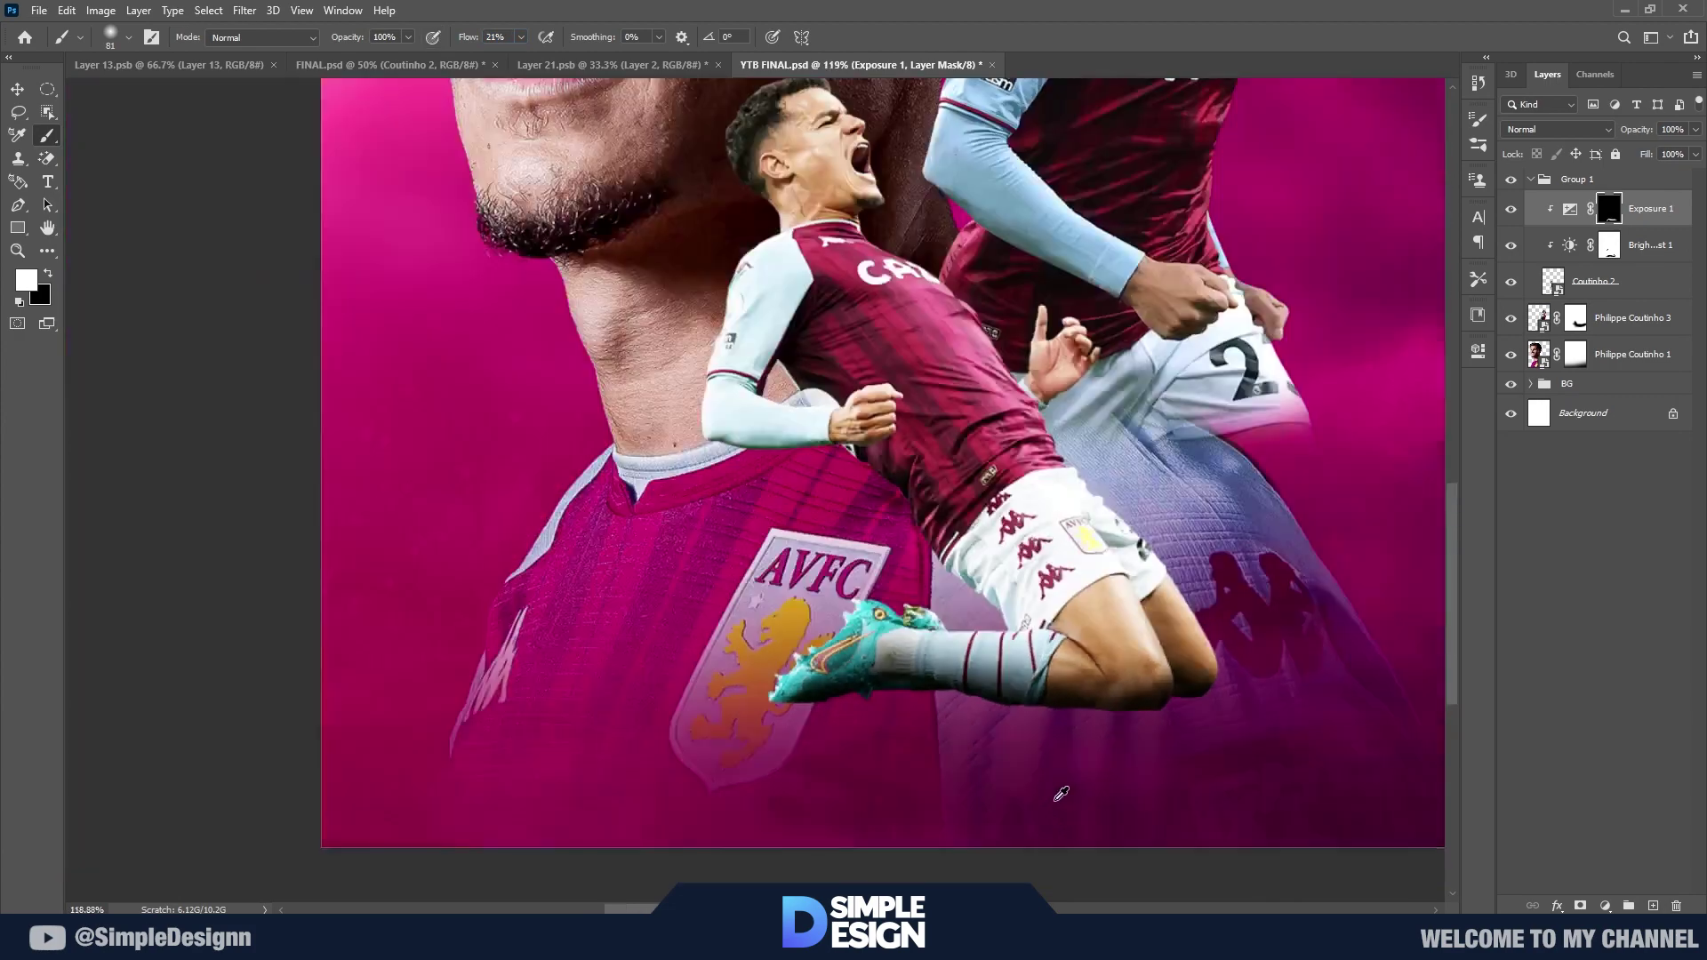
{"action": "scroll", "coordinate": [1129, 751], "scroll_direction": "up", "scroll_amount": 1}
{"action": "left_click", "coordinate": [1660, 326]}
Step: Add a new empty shadow layer inside Group 1, below Coutinho 2
{"action": "left_click", "coordinate": [1653, 905]}
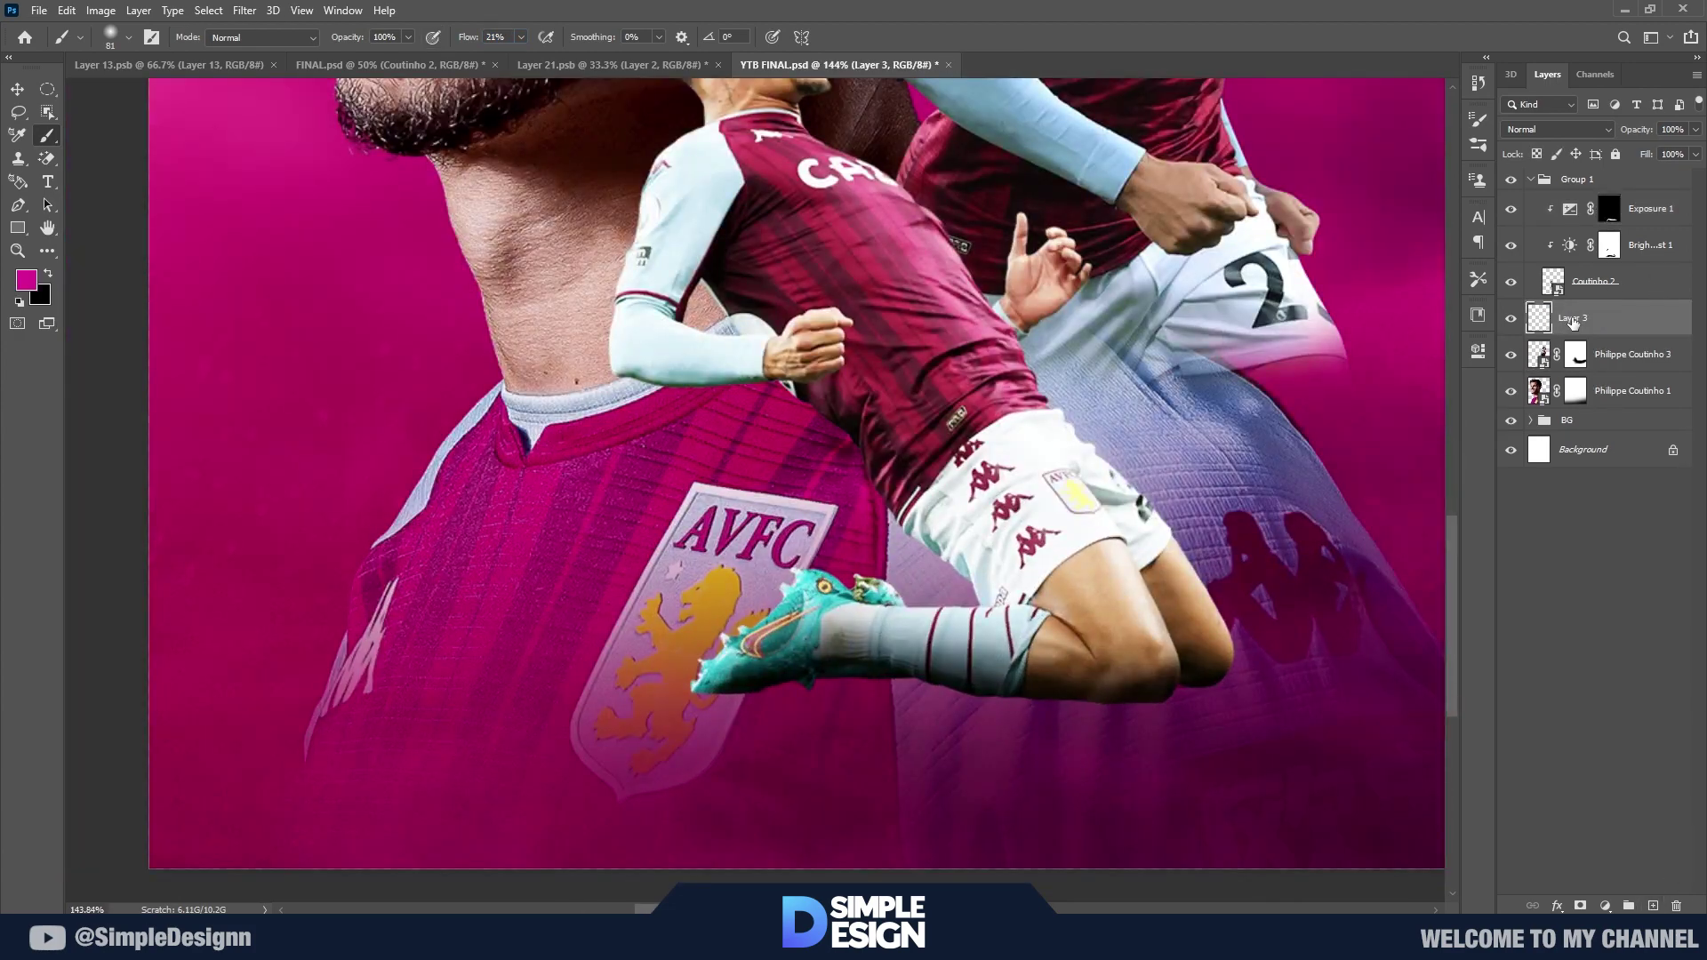
{"action": "left_click_drag", "start_coordinate": [1582, 306], "coordinate": [1583, 313]}
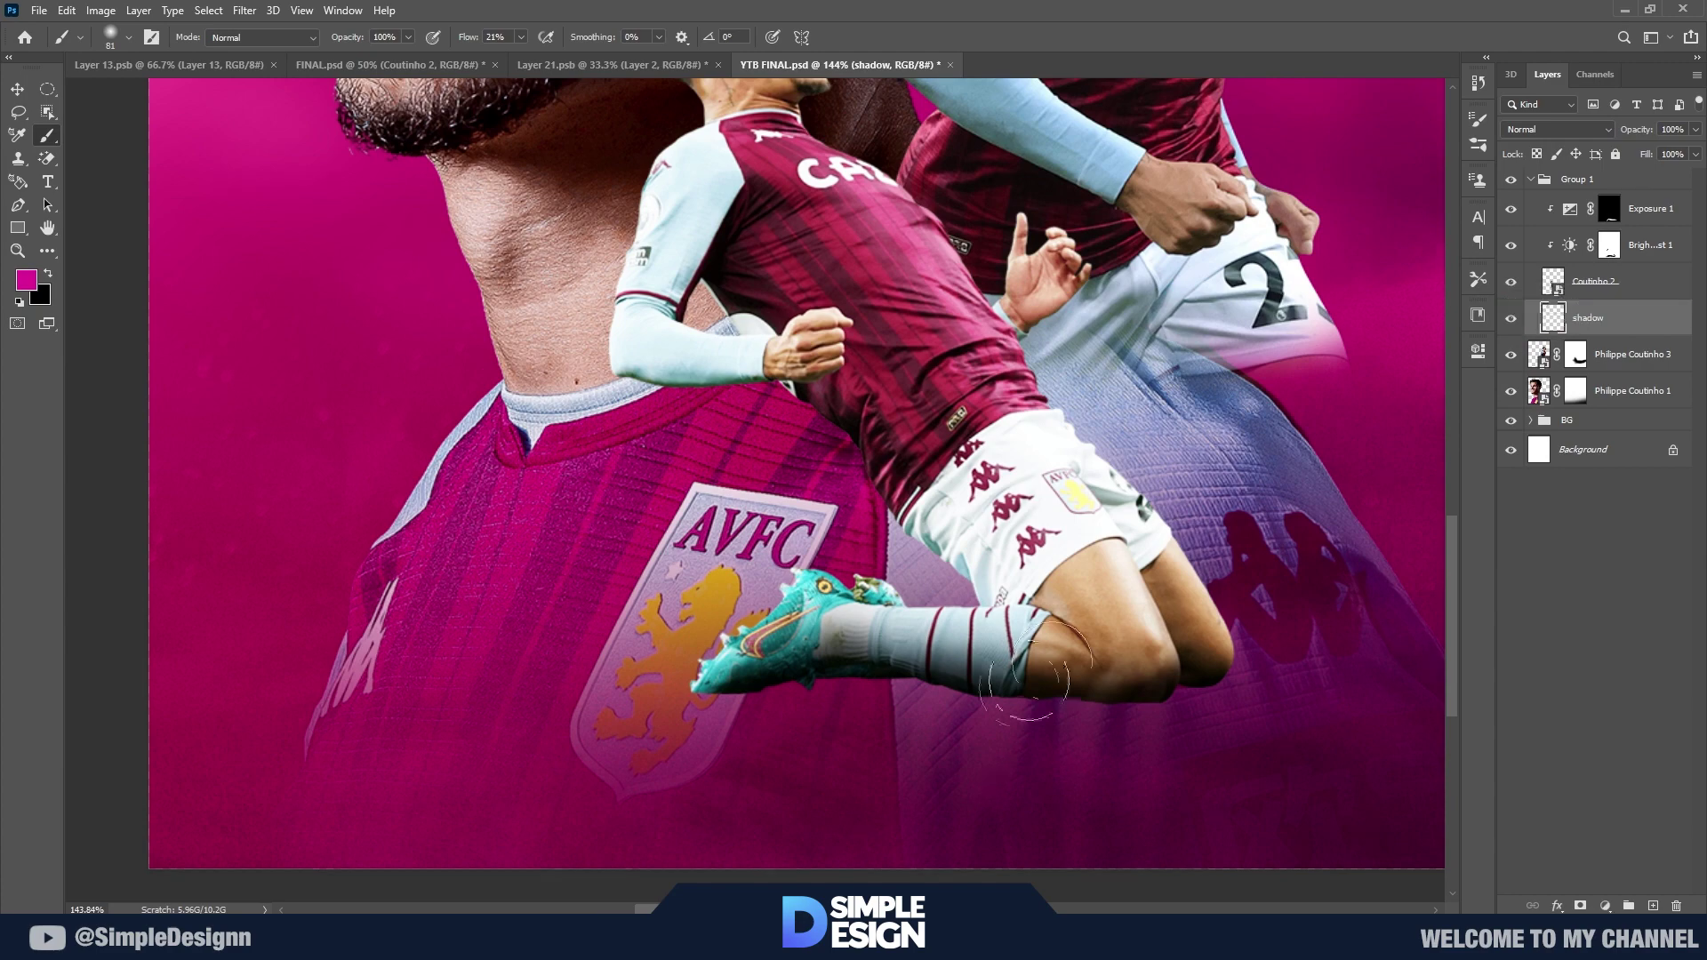
{"action": "scroll", "coordinate": [1215, 819], "scroll_direction": "up", "scroll_amount": 3}
Step: Set the foreground colour to a dark magenta shadow tone for brushing
{"action": "right_click", "coordinate": [1180, 656]}
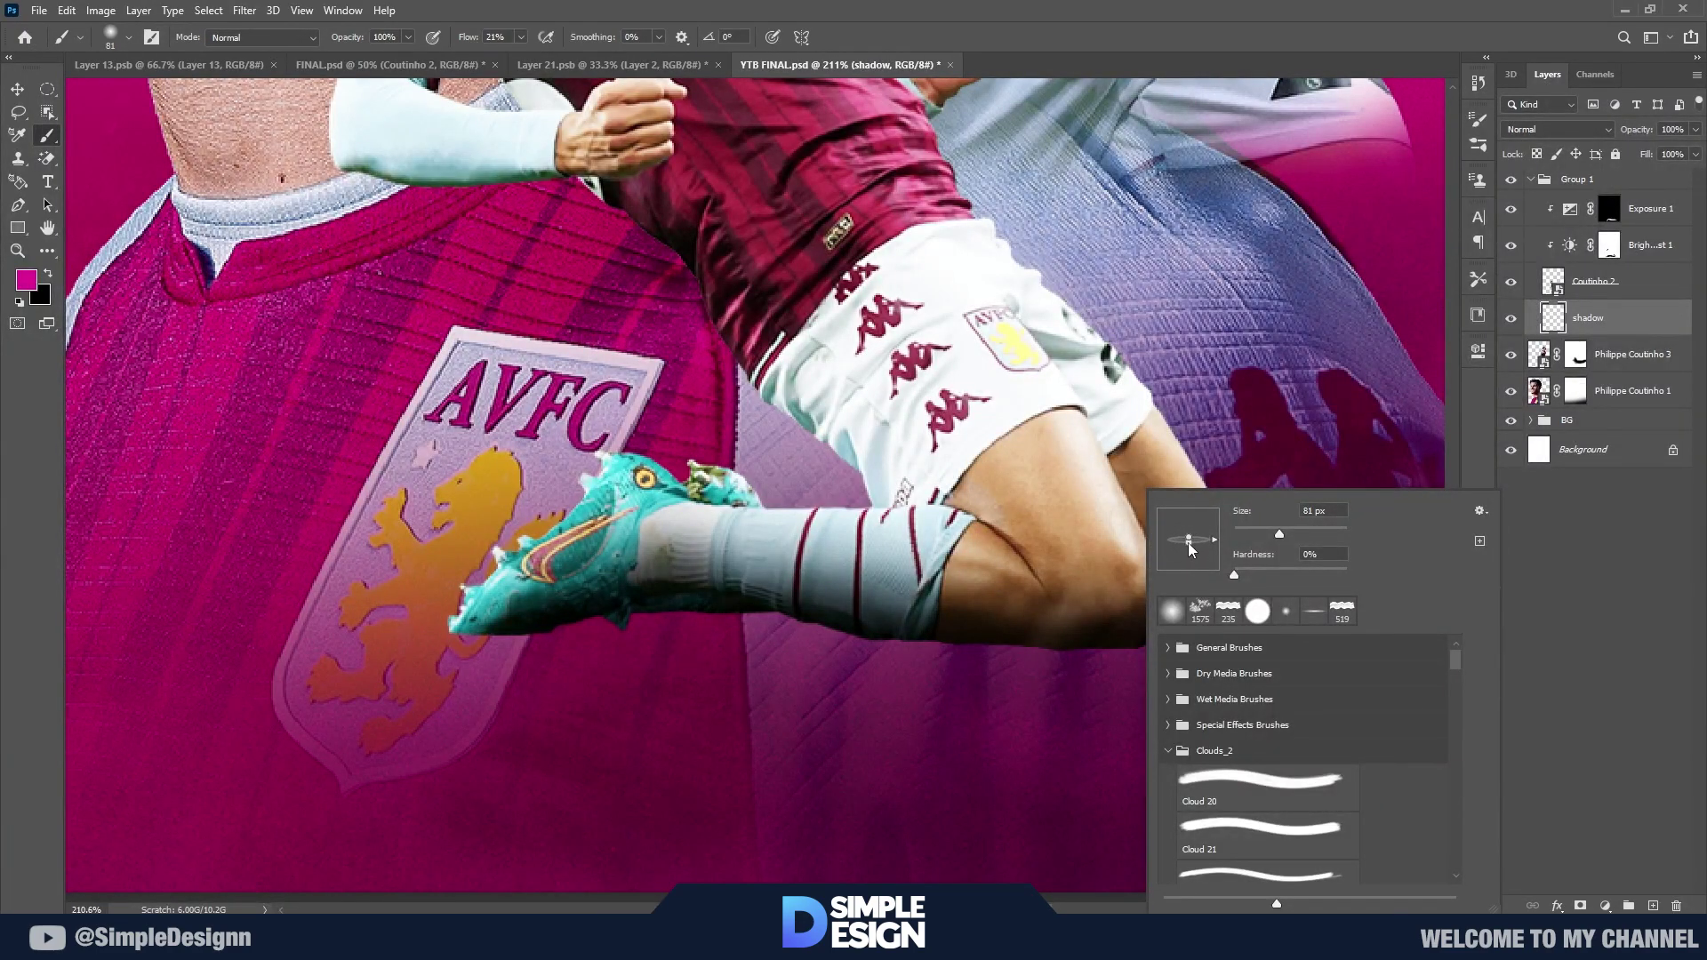
{"action": "left_click", "coordinate": [27, 281]}
{"action": "left_click", "coordinate": [1376, 652]}
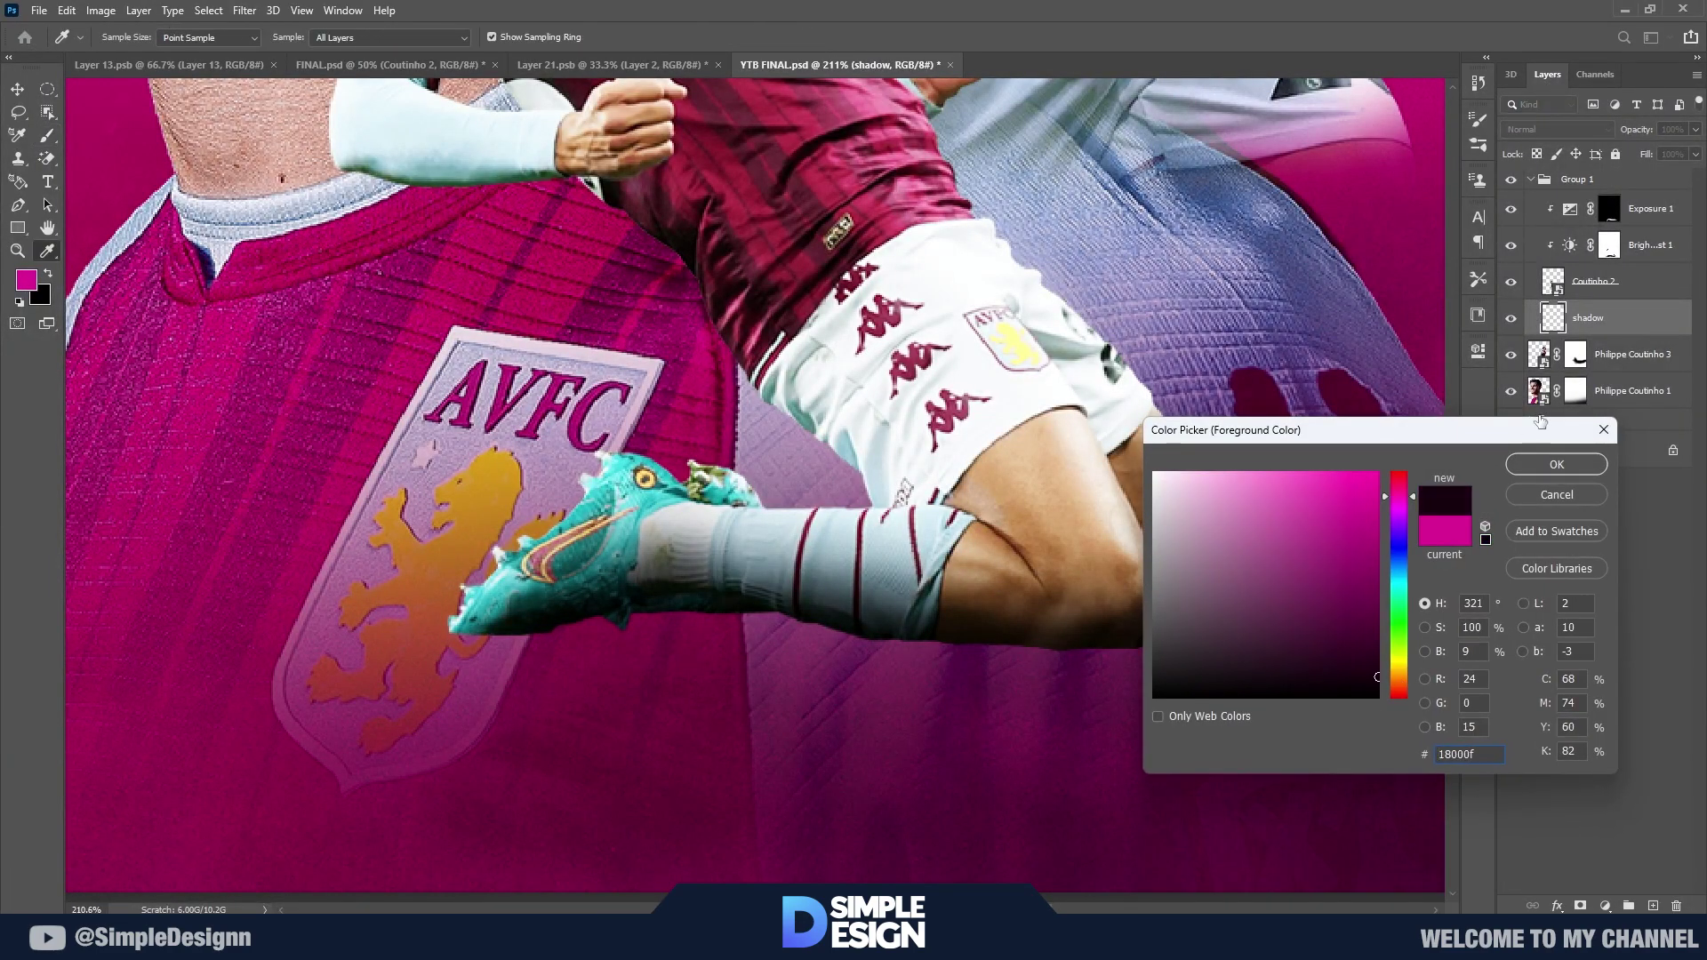
{"action": "left_click", "coordinate": [1557, 464]}
{"action": "key", "text": "b"}
Step: Paint a soft dark shadow under the kneeling player's boot
{"action": "mouse_move", "coordinate": [525, 636]}
{"action": "left_mouse_down"}
{"action": "mouse_move", "coordinate": [619, 640]}
{"action": "mouse_move", "coordinate": [444, 639]}
{"action": "left_mouse_up"}
{"action": "scroll", "coordinate": [621, 603], "scroll_direction": "down", "scroll_amount": 2}
{"action": "scroll", "coordinate": [621, 603], "scroll_direction": "up", "scroll_amount": 3}
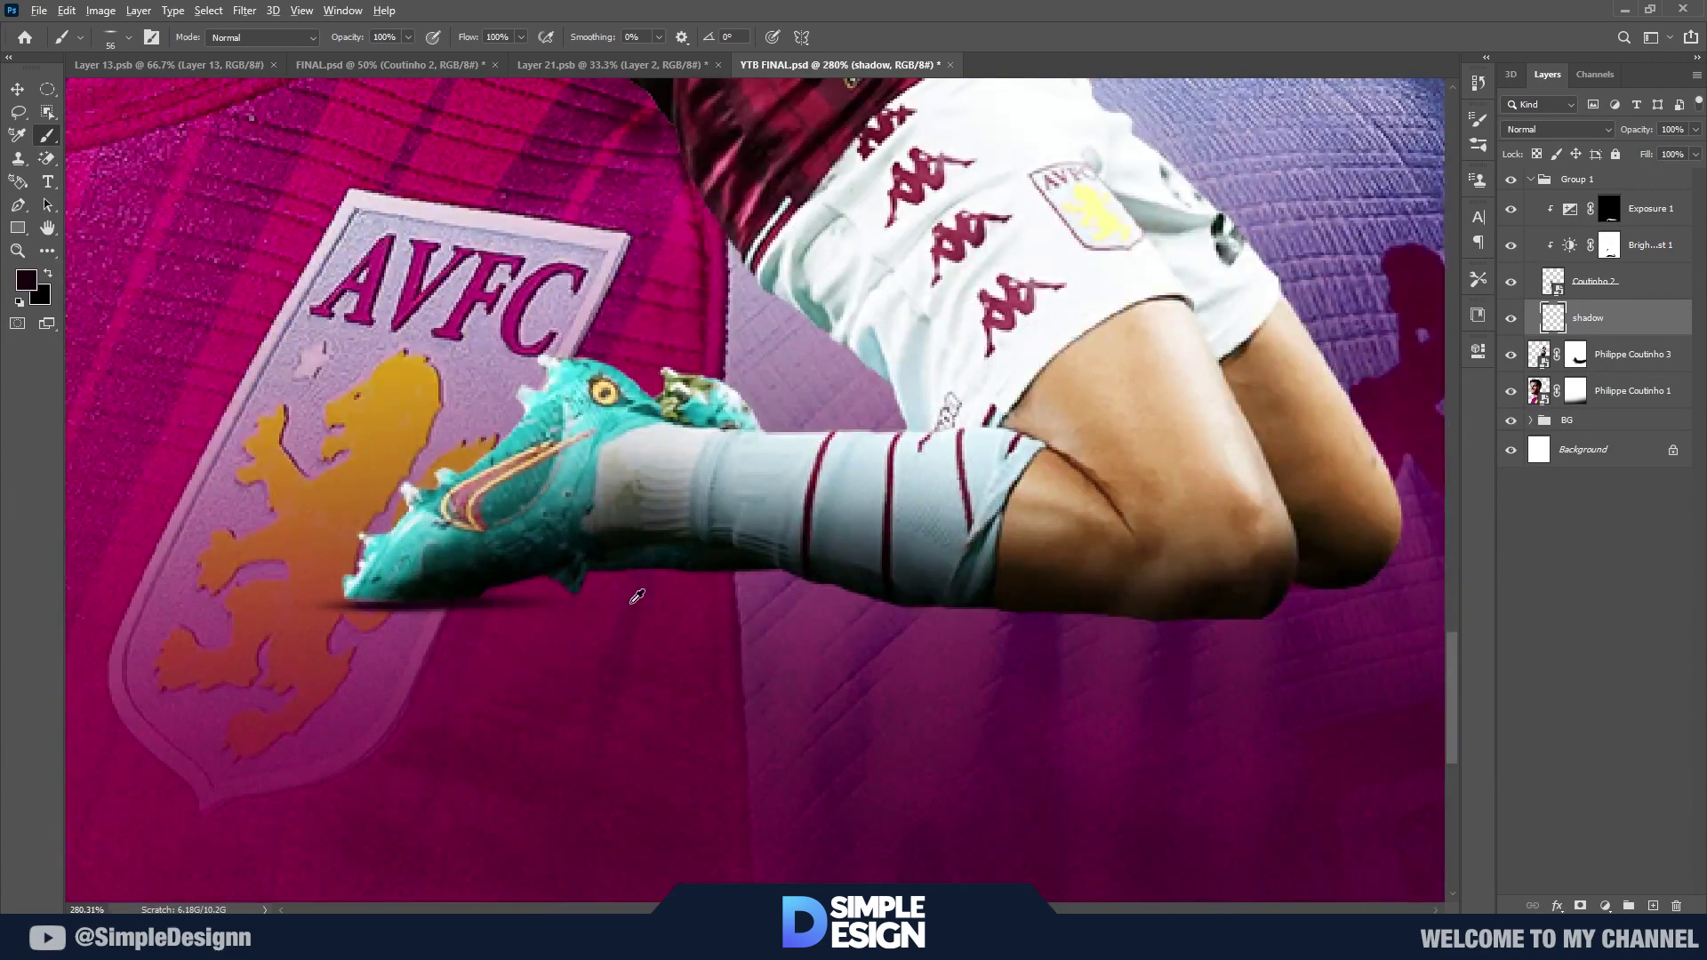
{"action": "scroll", "coordinate": [637, 596], "scroll_direction": "down", "scroll_amount": 4}
{"action": "scroll", "coordinate": [702, 752], "scroll_direction": "up", "scroll_amount": 4}
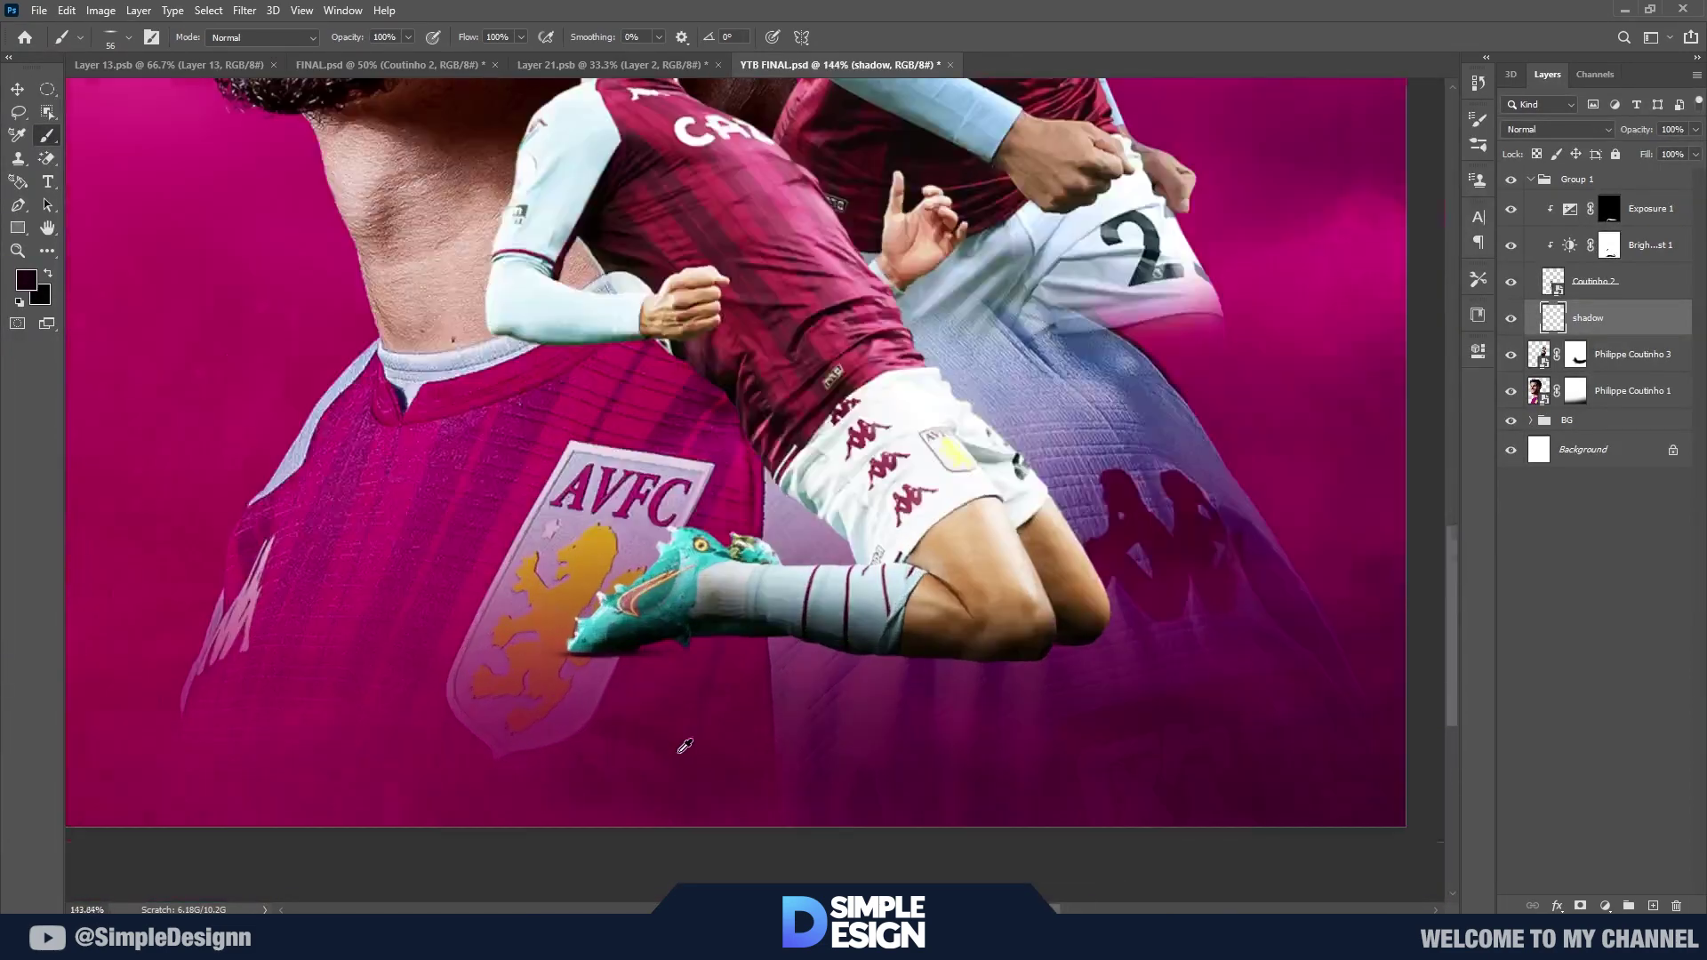
Step: Flatten the brush tip to about 110 px, angled first -15° then -6°
{"action": "left_click_drag", "start_coordinate": [1162, 610], "coordinate": [1181, 577]}
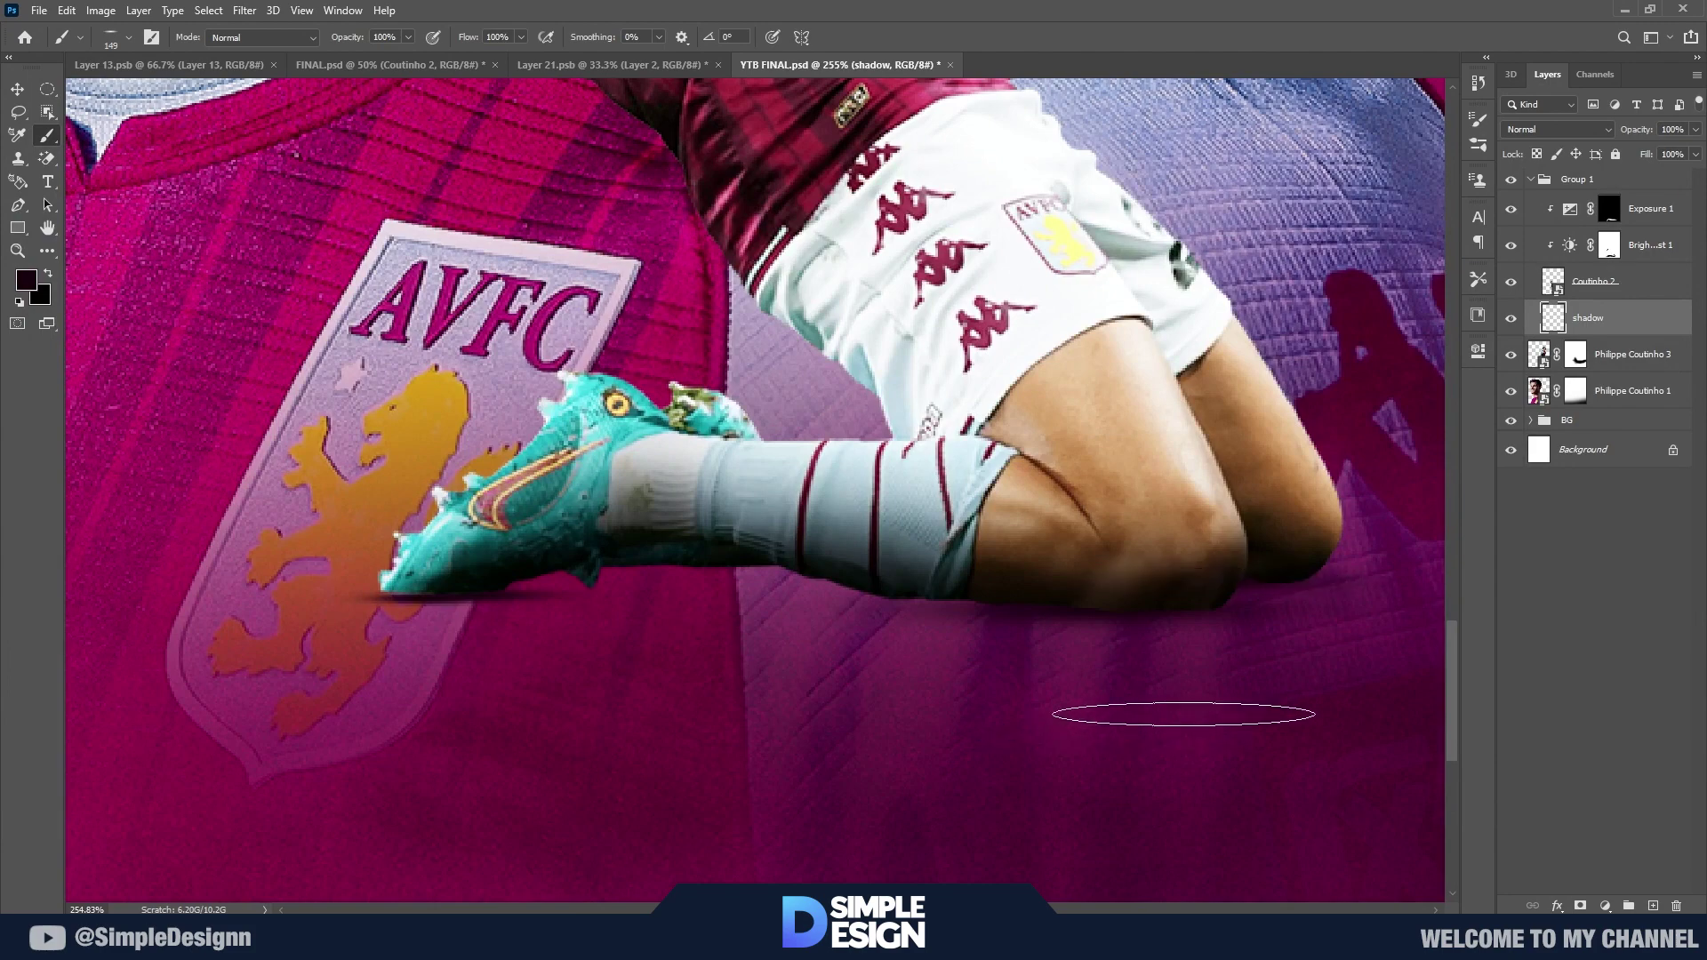
{"action": "left_click_drag", "start_coordinate": [1184, 714], "coordinate": [1170, 714]}
{"action": "right_click", "coordinate": [551, 608]}
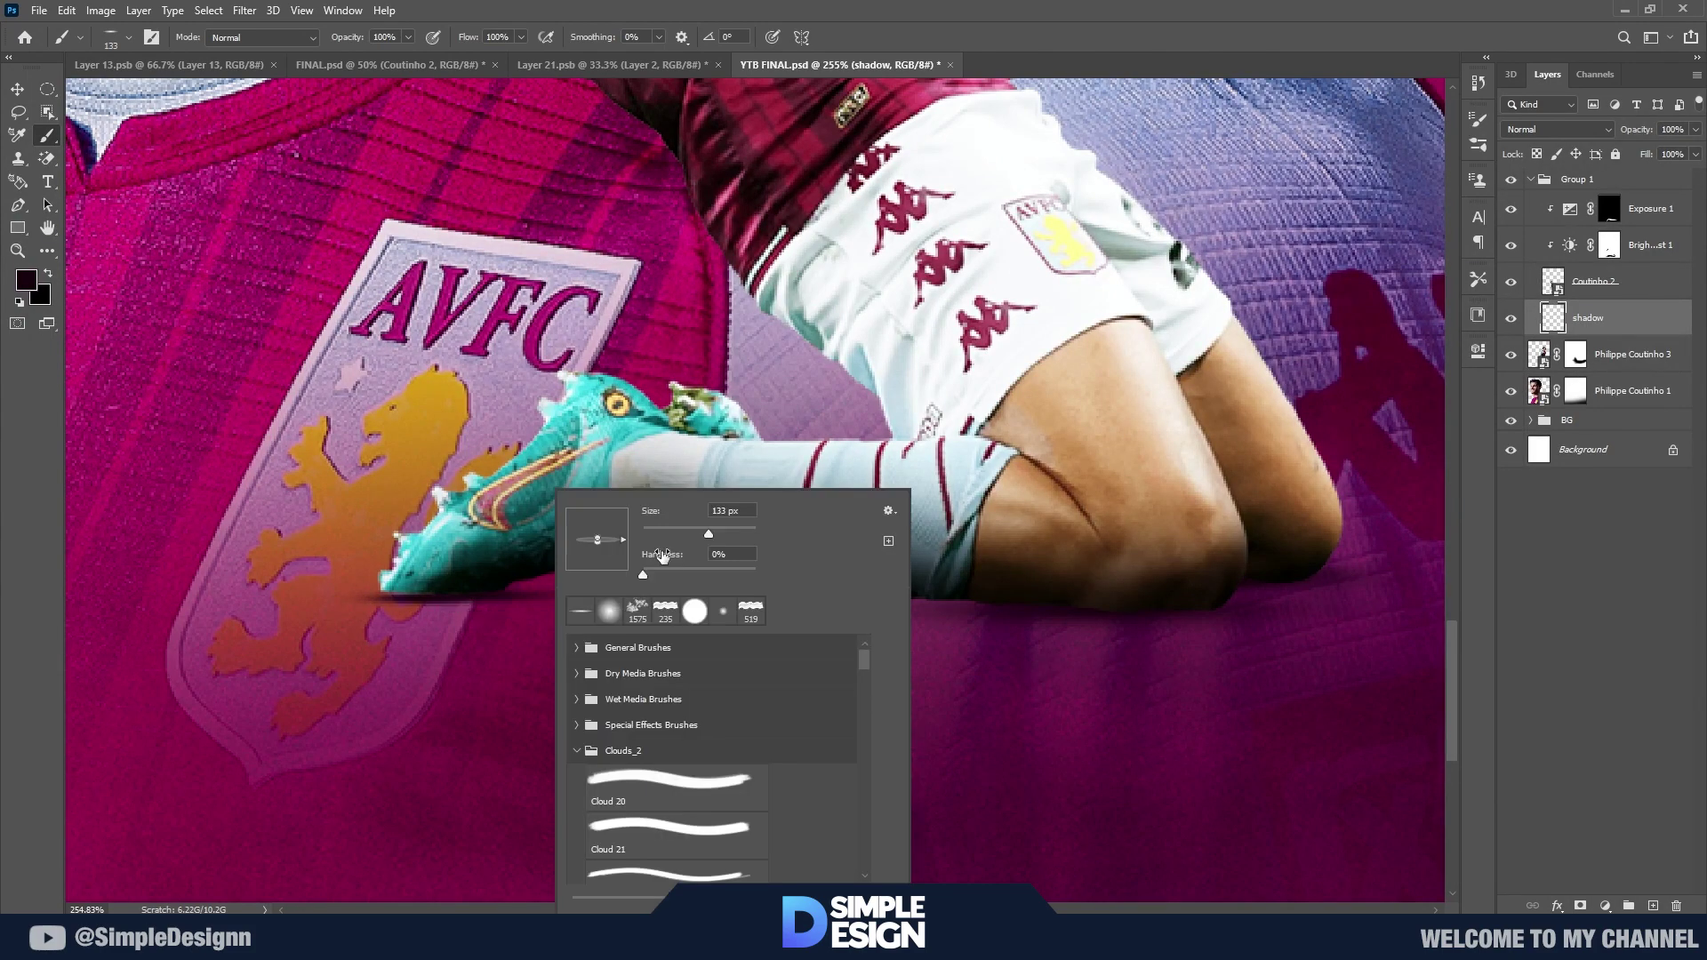
{"action": "left_click_drag", "start_coordinate": [627, 547], "coordinate": [625, 555]}
{"action": "key", "text": "Return"}
{"action": "left_click_drag", "start_coordinate": [682, 649], "coordinate": [563, 646]}
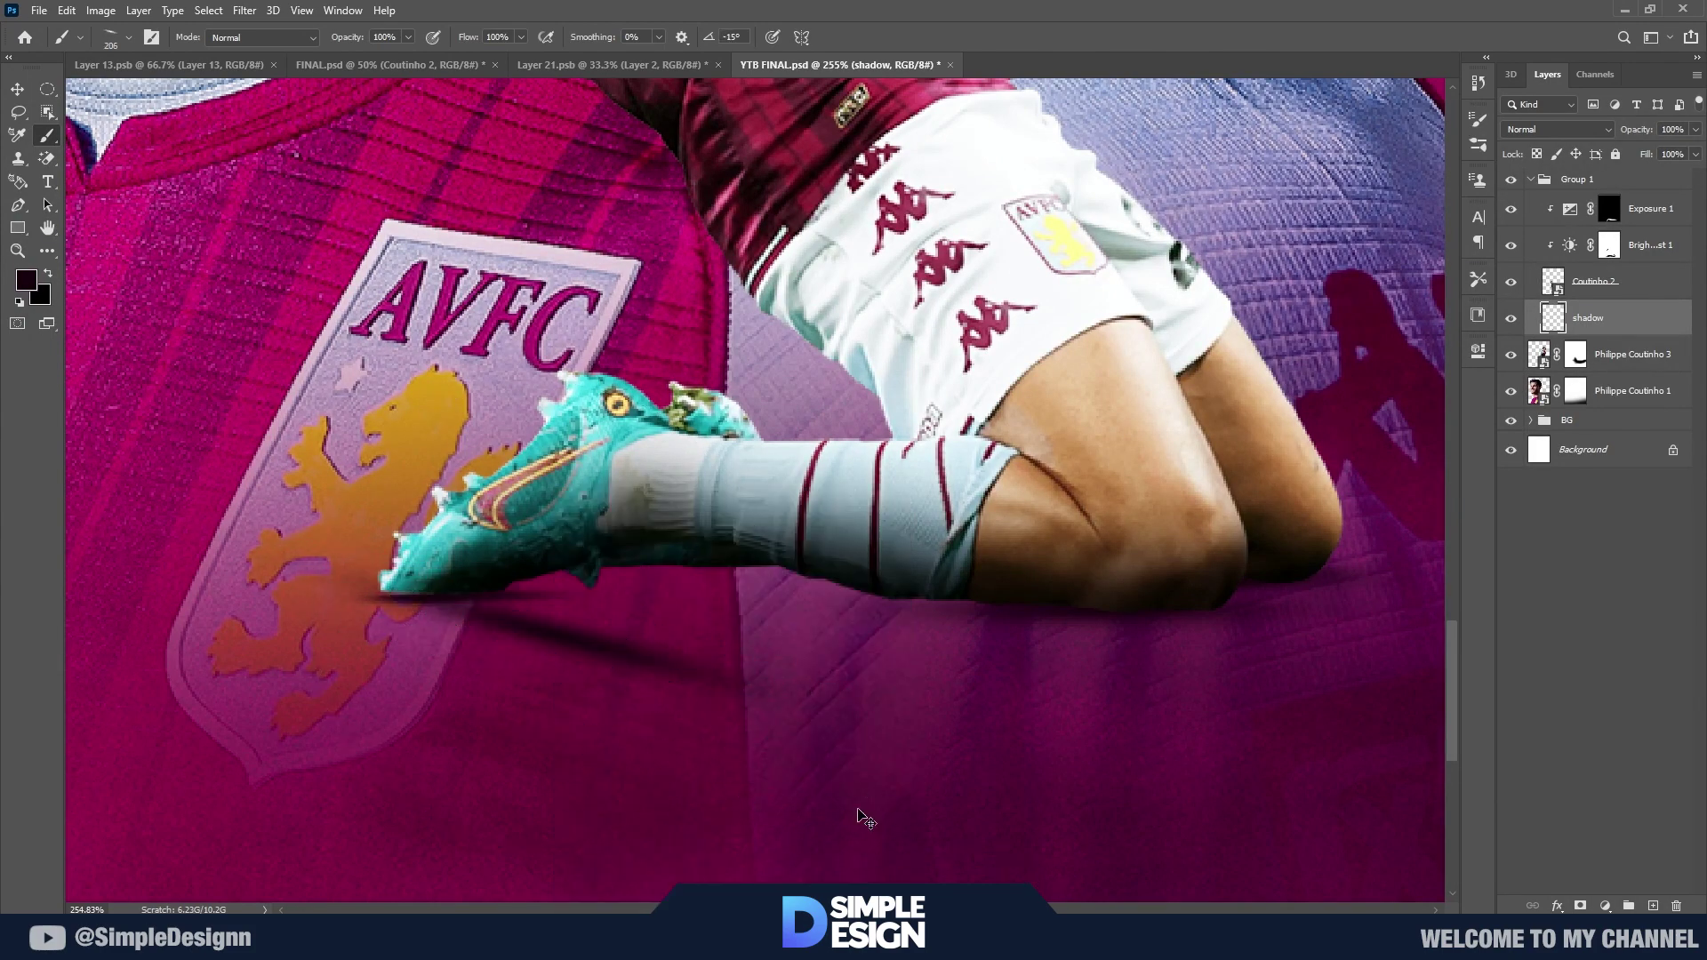
{"action": "right_click", "coordinate": [566, 598]}
{"action": "left_click_drag", "start_coordinate": [611, 549], "coordinate": [612, 543]}
{"action": "key", "text": "Return"}
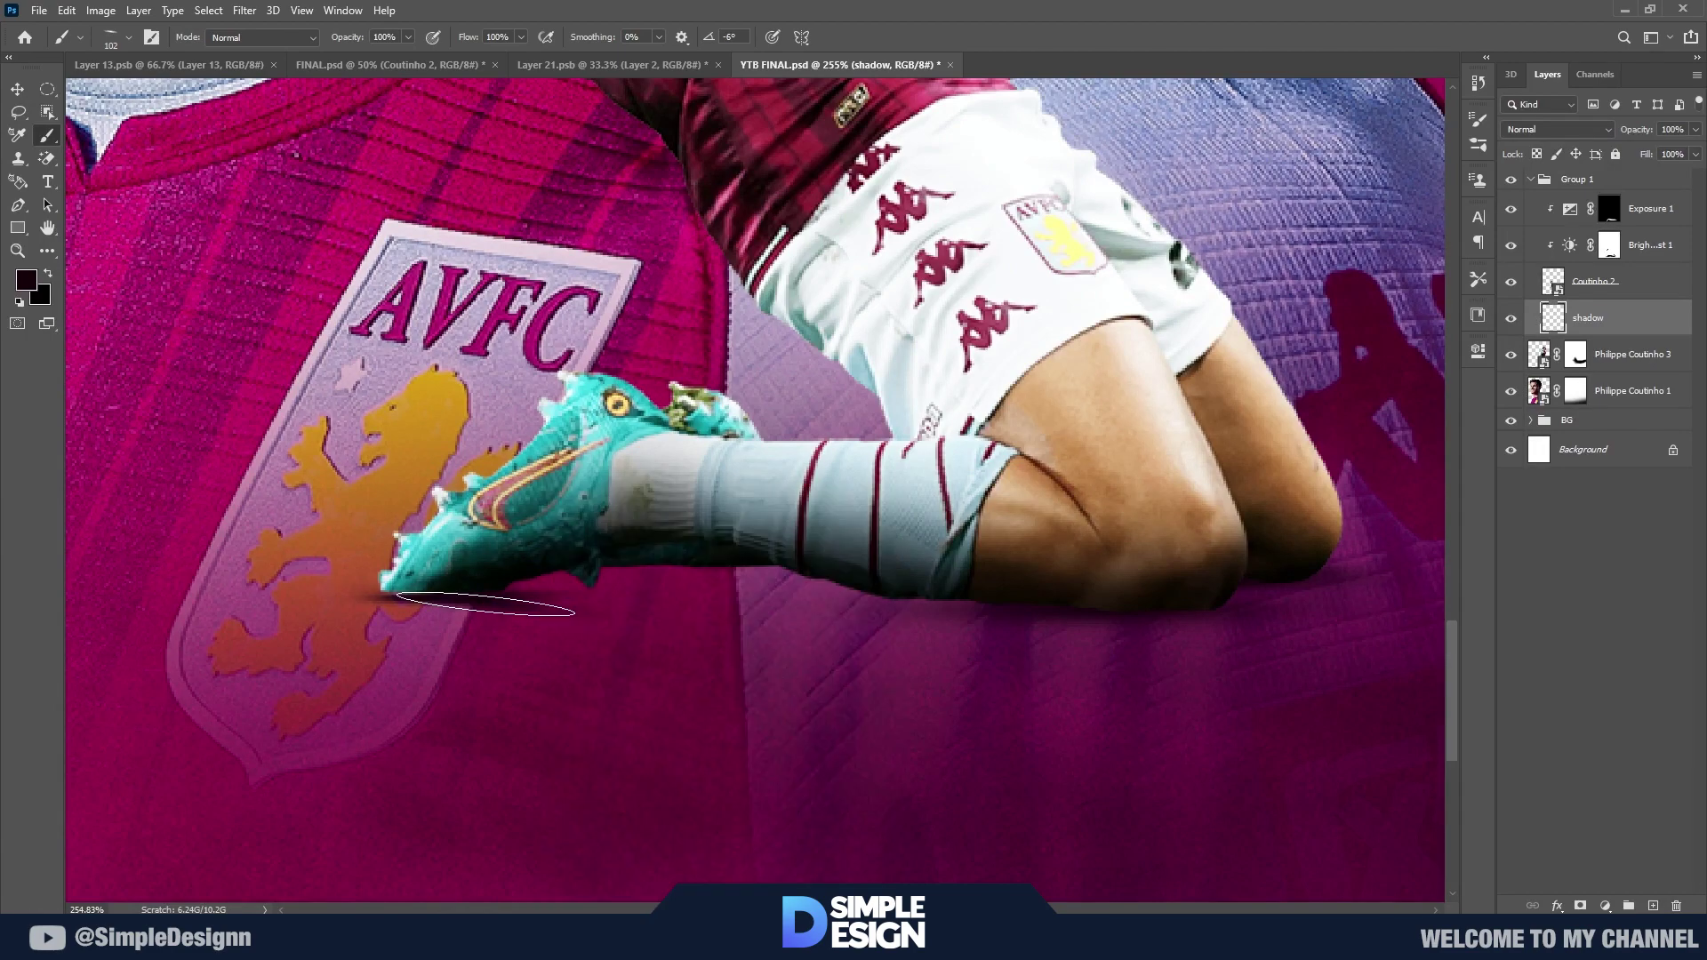
Step: Review the knee shadows and add a new layer above the shadow layer
{"action": "scroll", "coordinate": [615, 638], "scroll_direction": "left", "scroll_amount": 2}
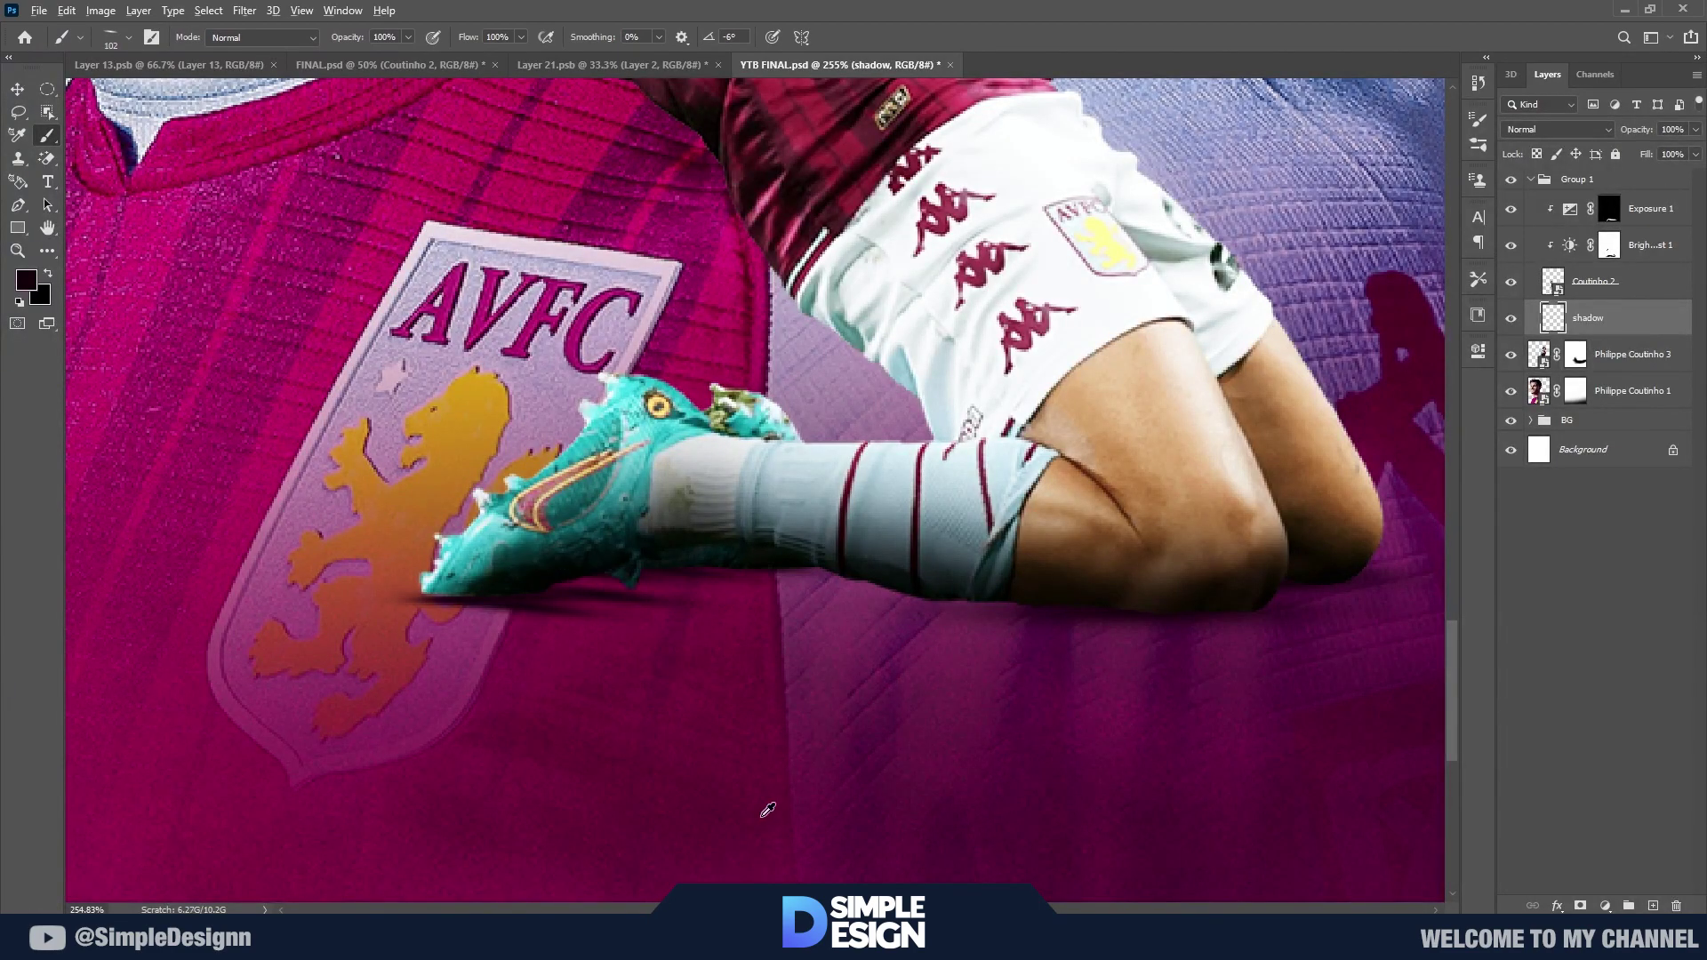
{"action": "scroll", "coordinate": [767, 810], "scroll_direction": "down", "scroll_amount": 10}
{"action": "scroll", "coordinate": [893, 699], "scroll_direction": "up", "scroll_amount": 10}
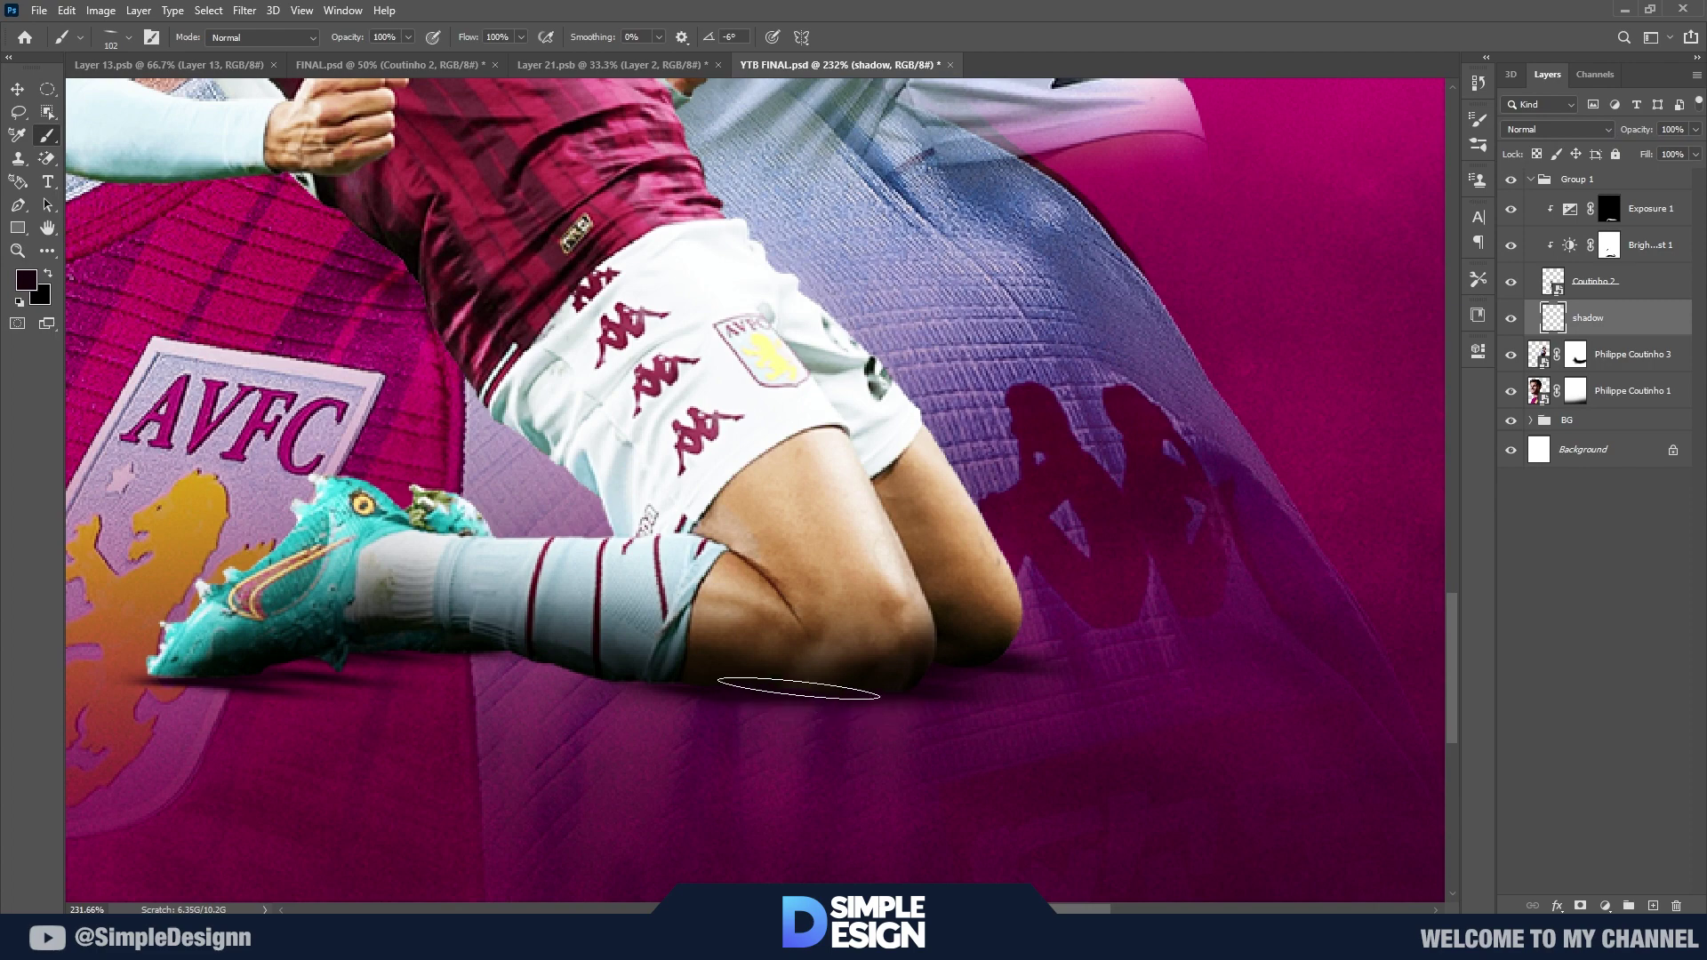
{"action": "scroll", "coordinate": [798, 689], "scroll_direction": "down", "scroll_amount": 4}
{"action": "scroll", "coordinate": [798, 689], "scroll_direction": "down", "scroll_amount": 2}
{"action": "scroll", "coordinate": [765, 702], "scroll_direction": "up", "scroll_amount": 3}
{"action": "scroll", "coordinate": [765, 702], "scroll_direction": "up", "scroll_amount": 6}
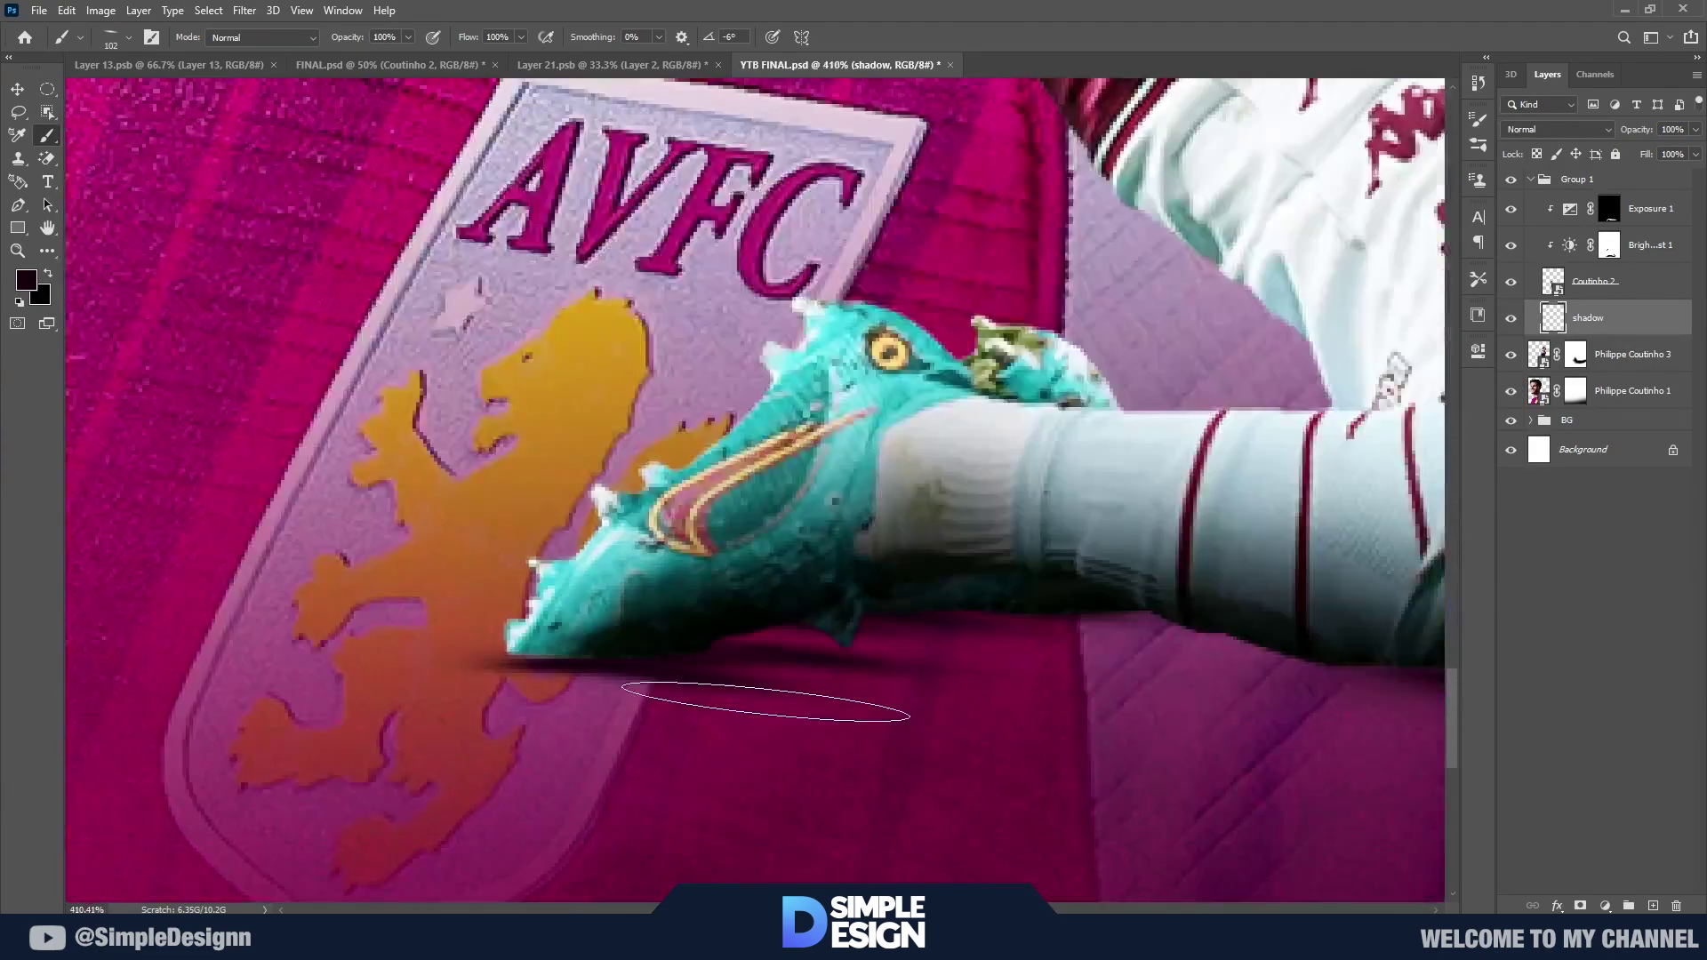
{"action": "left_click", "coordinate": [1653, 905]}
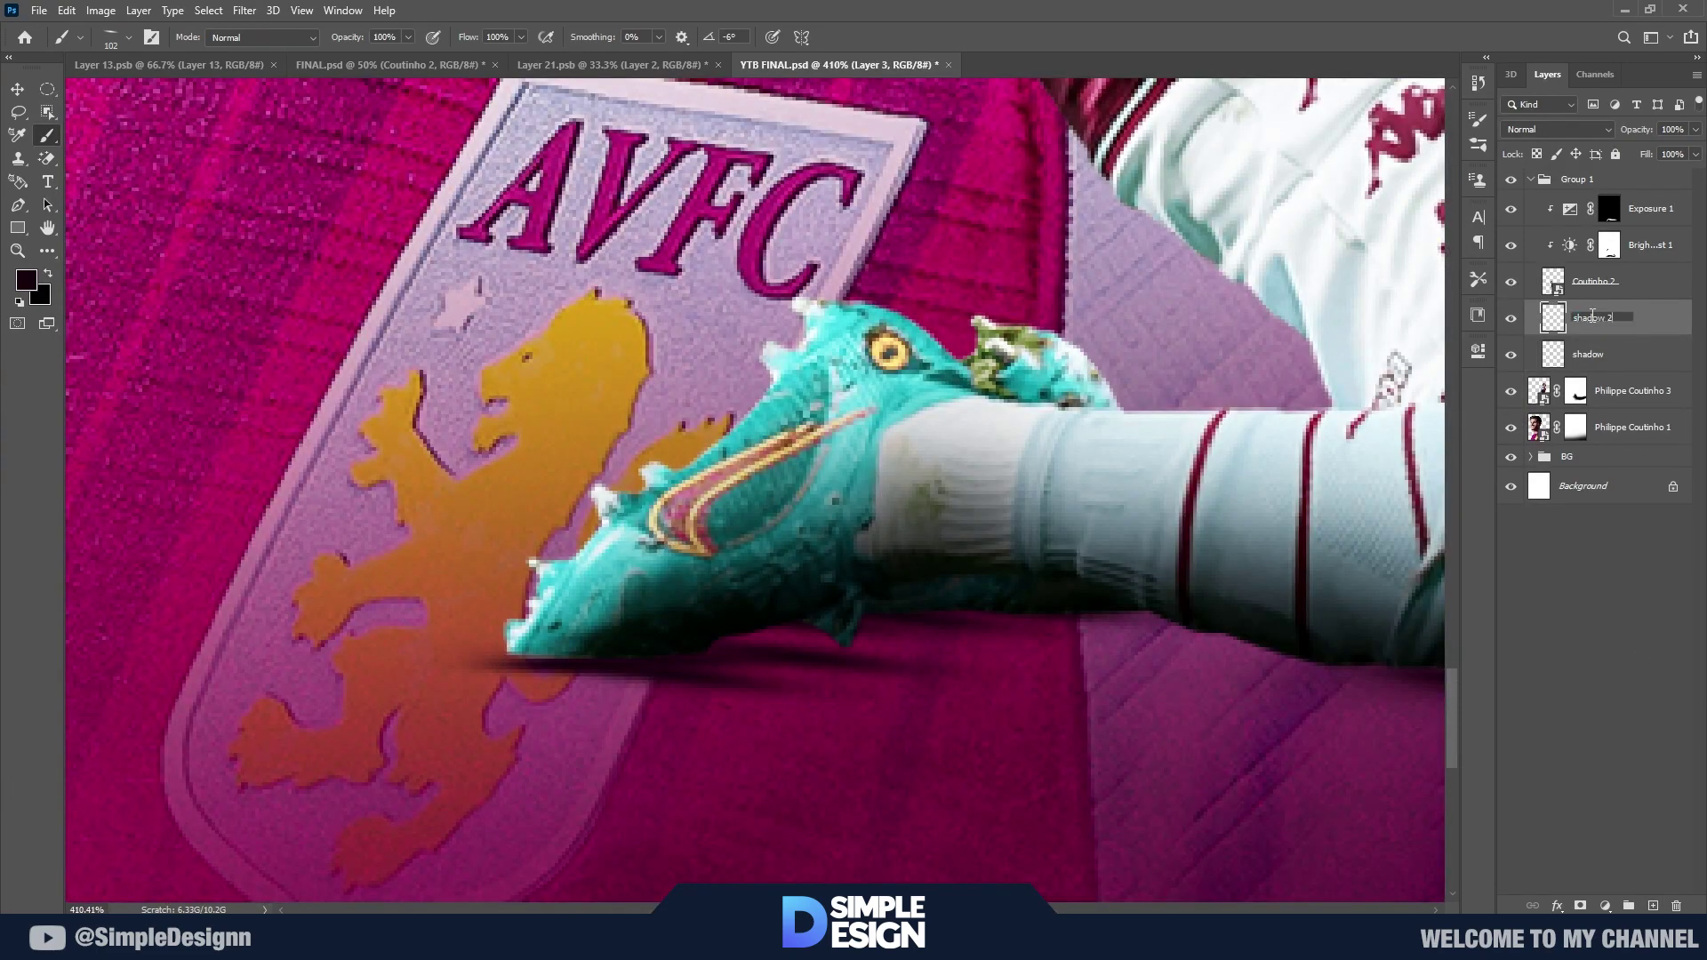
Step: Lower the brush flow to 55%
{"action": "scroll", "coordinate": [870, 642], "scroll_direction": "up", "scroll_amount": 2}
{"action": "right_click", "coordinate": [860, 494]}
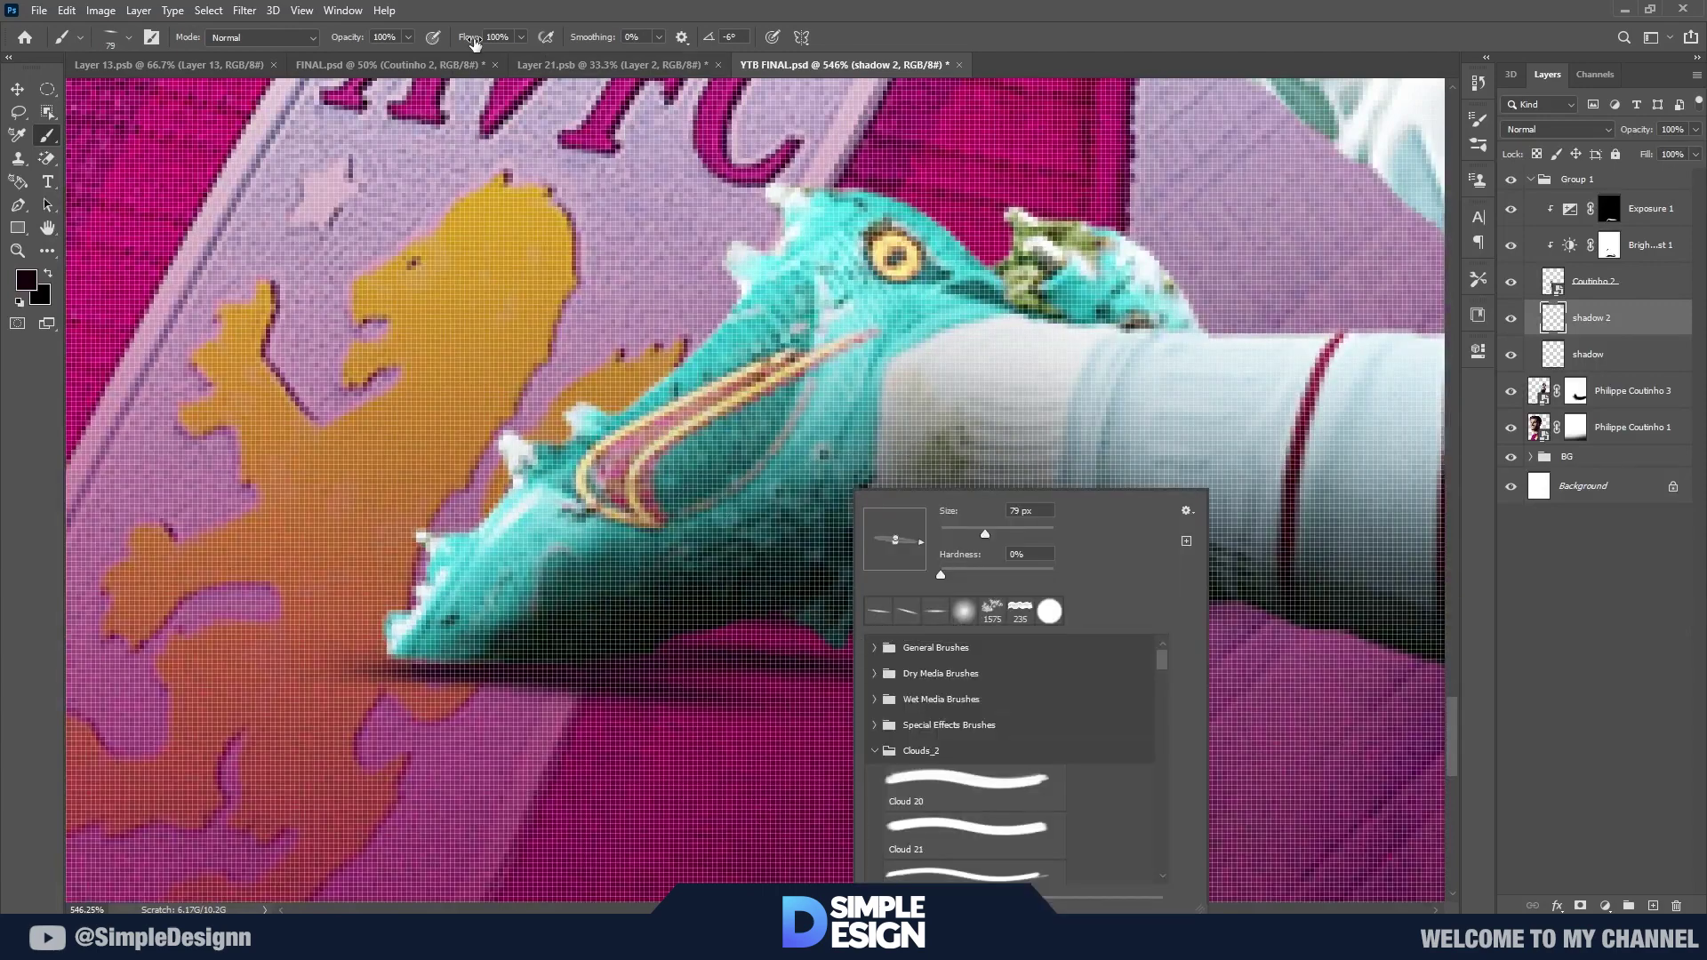
{"action": "left_click_drag", "start_coordinate": [474, 42], "coordinate": [434, 43]}
{"action": "scroll", "coordinate": [754, 622], "scroll_direction": "down", "scroll_amount": 2}
{"action": "scroll", "coordinate": [889, 791], "scroll_direction": "down", "scroll_amount": 2}
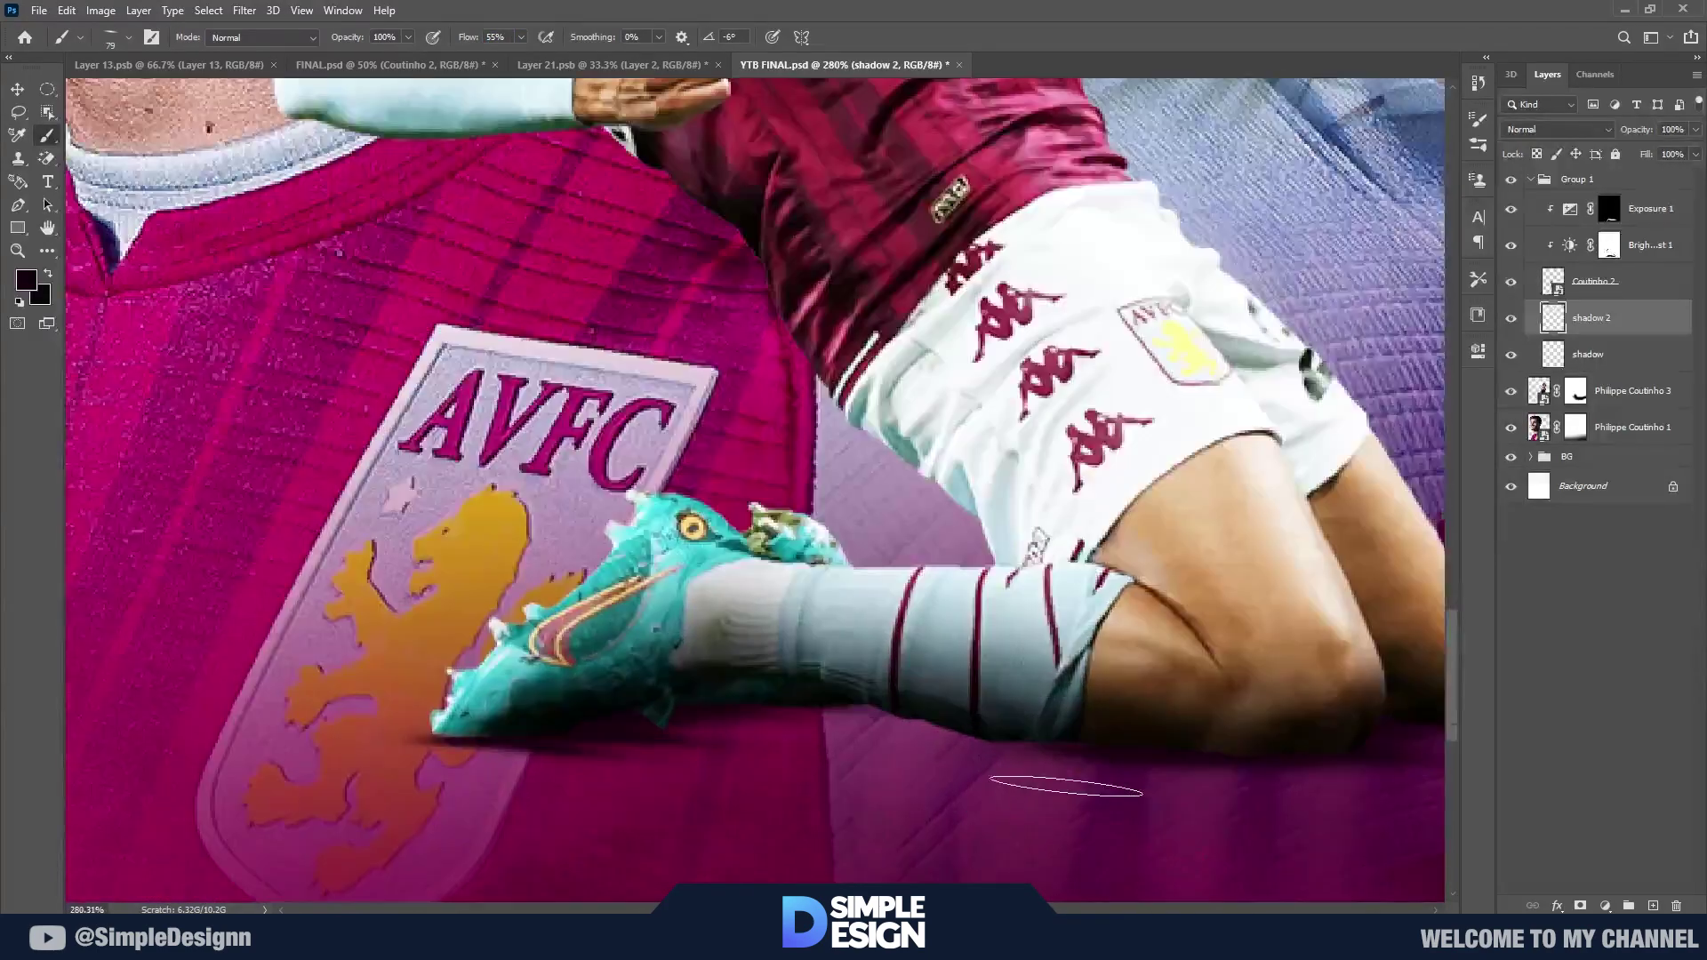
Step: Enlarge the soft flattened brush to about 248 px beneath the legs
{"action": "left_click_drag", "start_coordinate": [1067, 787], "coordinate": [1147, 738]}
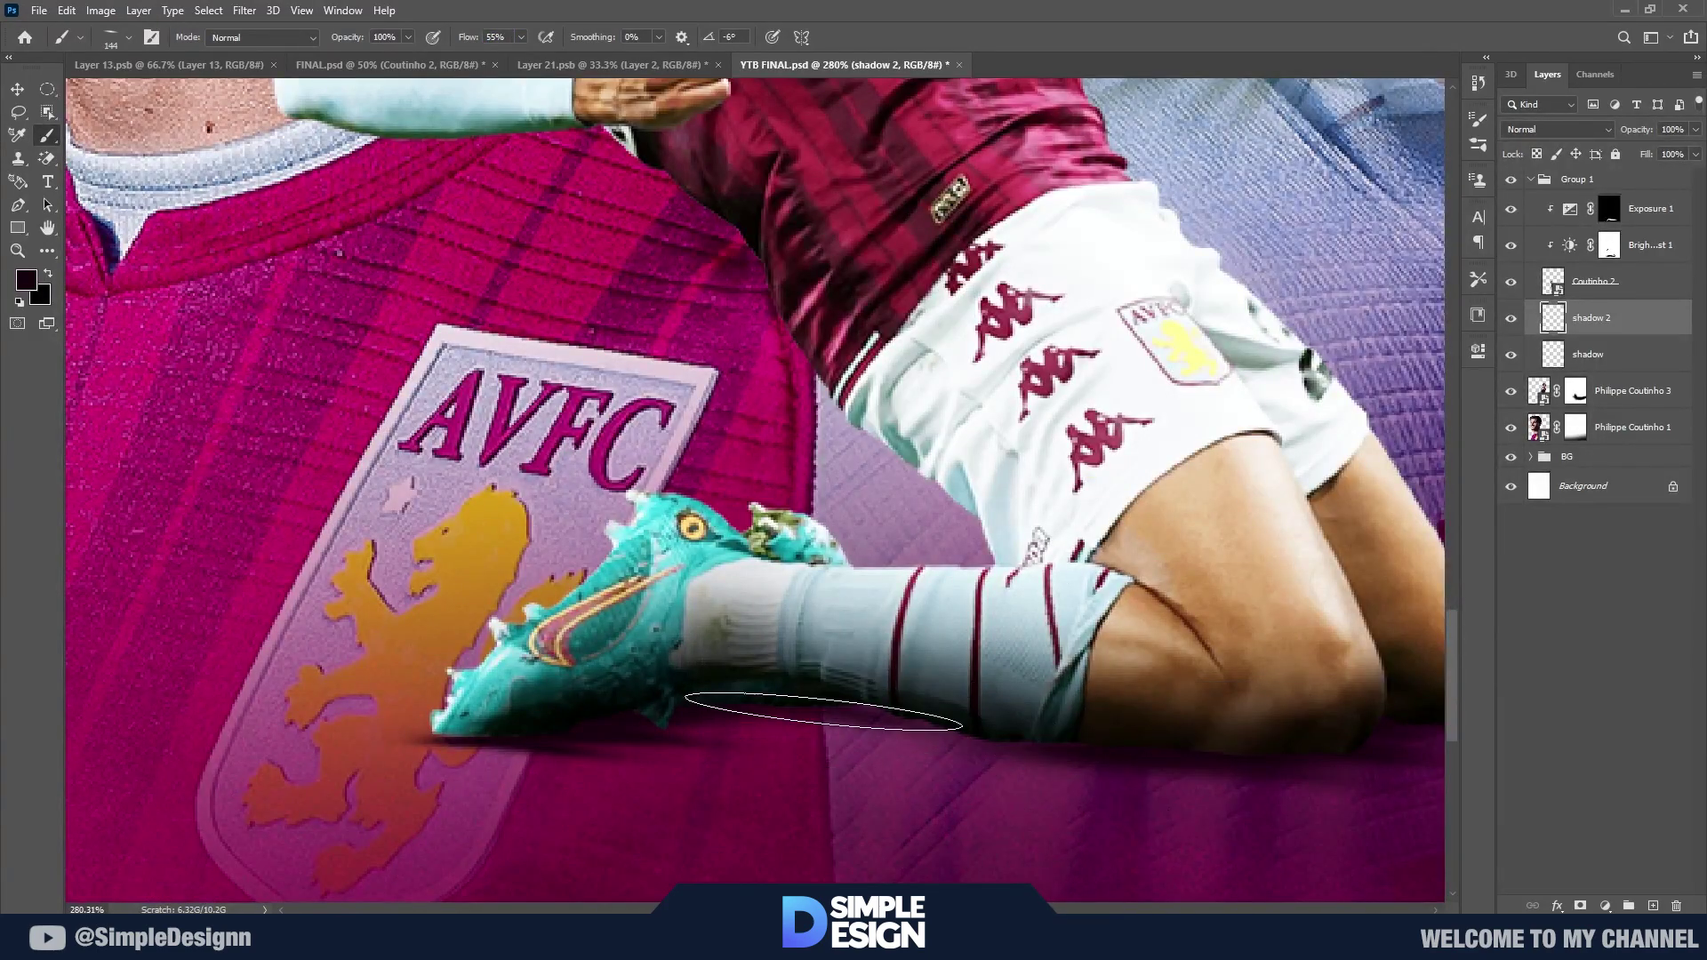
{"action": "scroll", "coordinate": [824, 711], "scroll_direction": "down", "scroll_amount": 2}
{"action": "left_click_drag", "start_coordinate": [1059, 755], "coordinate": [1076, 743]}
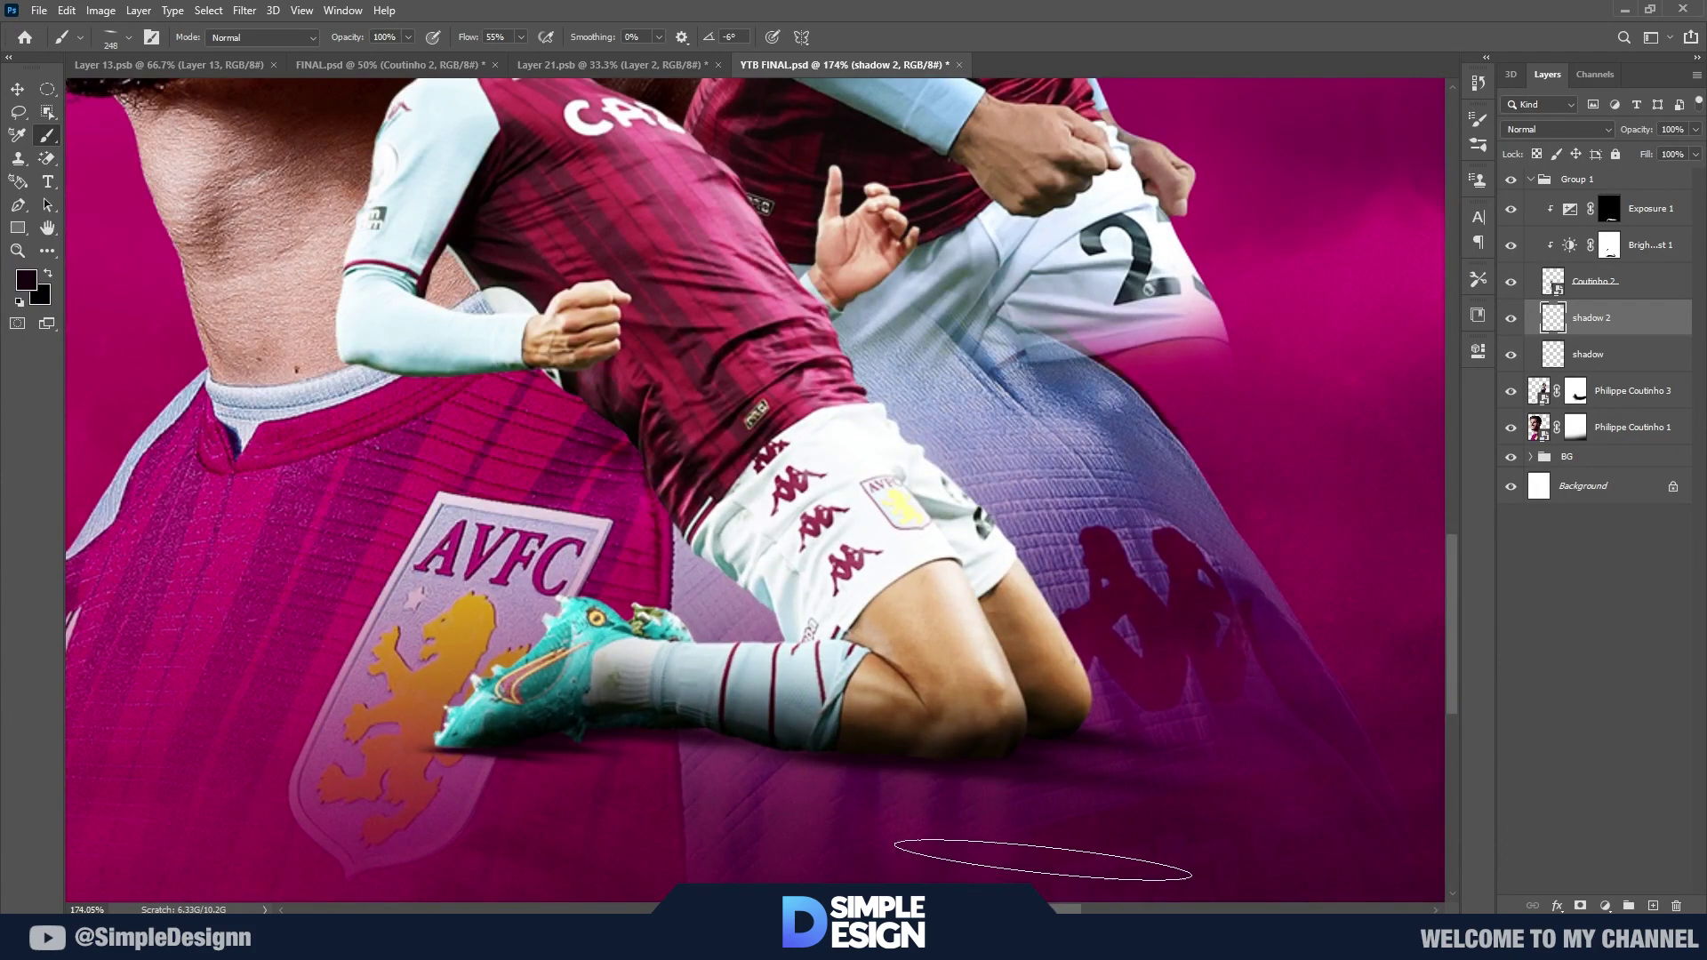
{"action": "scroll", "coordinate": [1043, 860], "scroll_direction": "down", "scroll_amount": 5}
{"action": "scroll", "coordinate": [1258, 800], "scroll_direction": "down", "scroll_amount": 1}
{"action": "scroll", "coordinate": [1372, 819], "scroll_direction": "up", "scroll_amount": 1}
{"action": "scroll", "coordinate": [1214, 806], "scroll_direction": "up", "scroll_amount": 4}
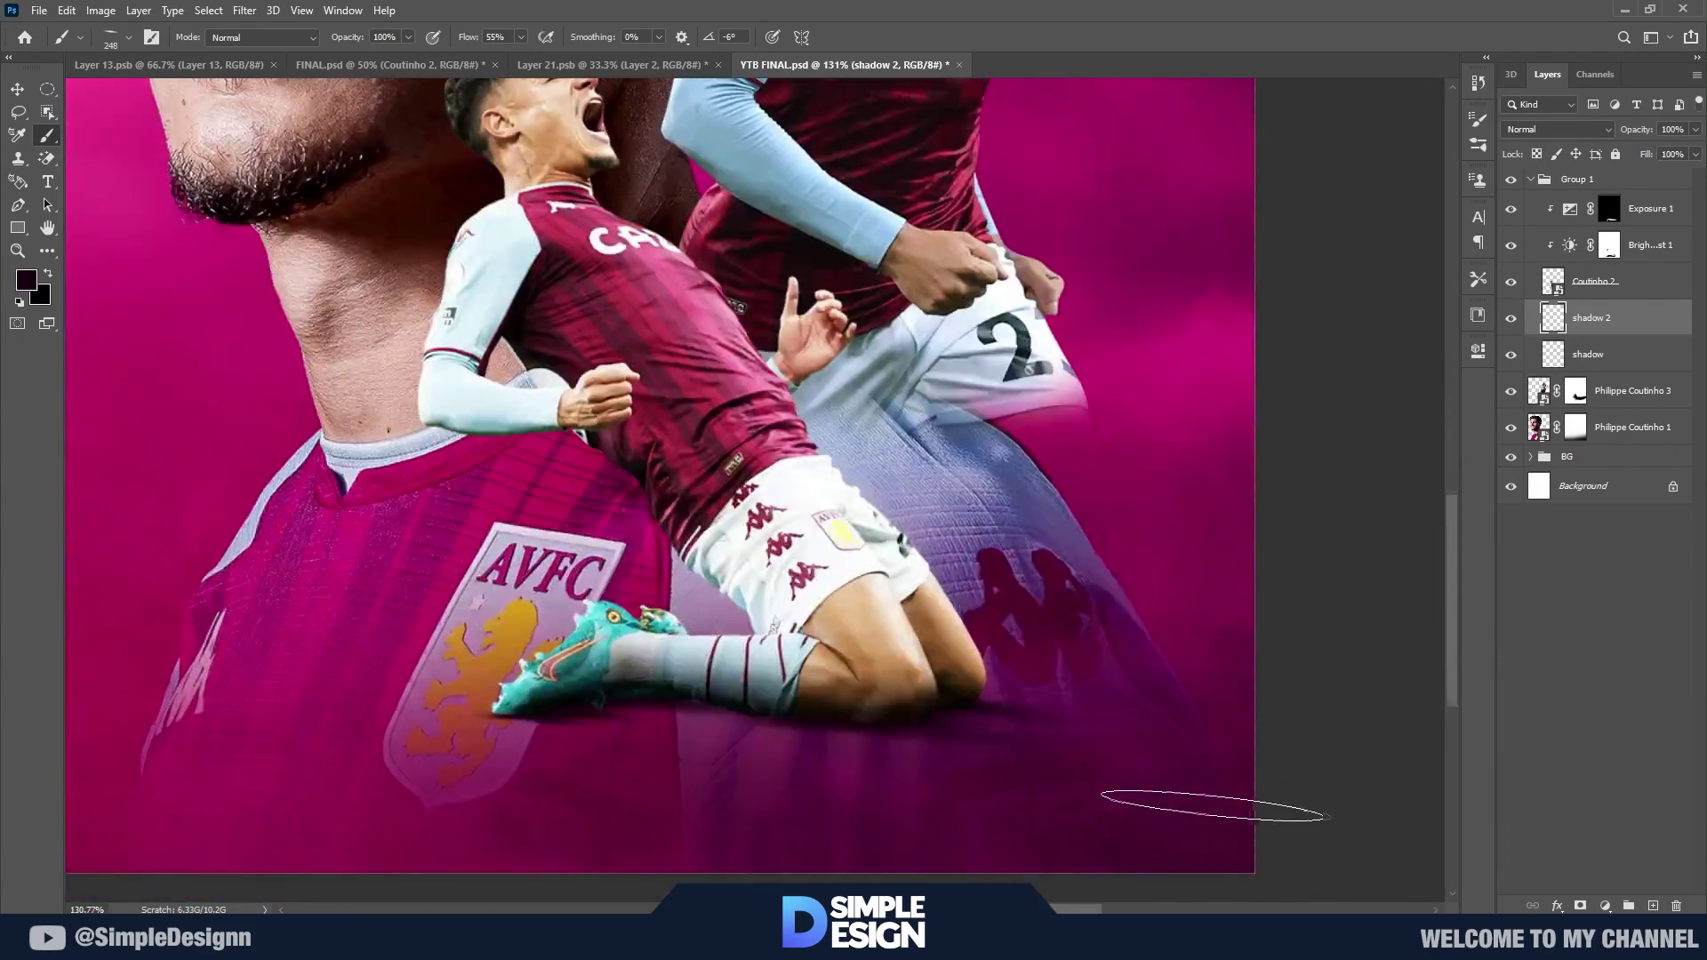
{"action": "scroll", "coordinate": [975, 777], "scroll_direction": "up", "scroll_amount": 2}
Step: Switch to a larger soft brush preset for the wide ground shadow
{"action": "right_click", "coordinate": [768, 740]}
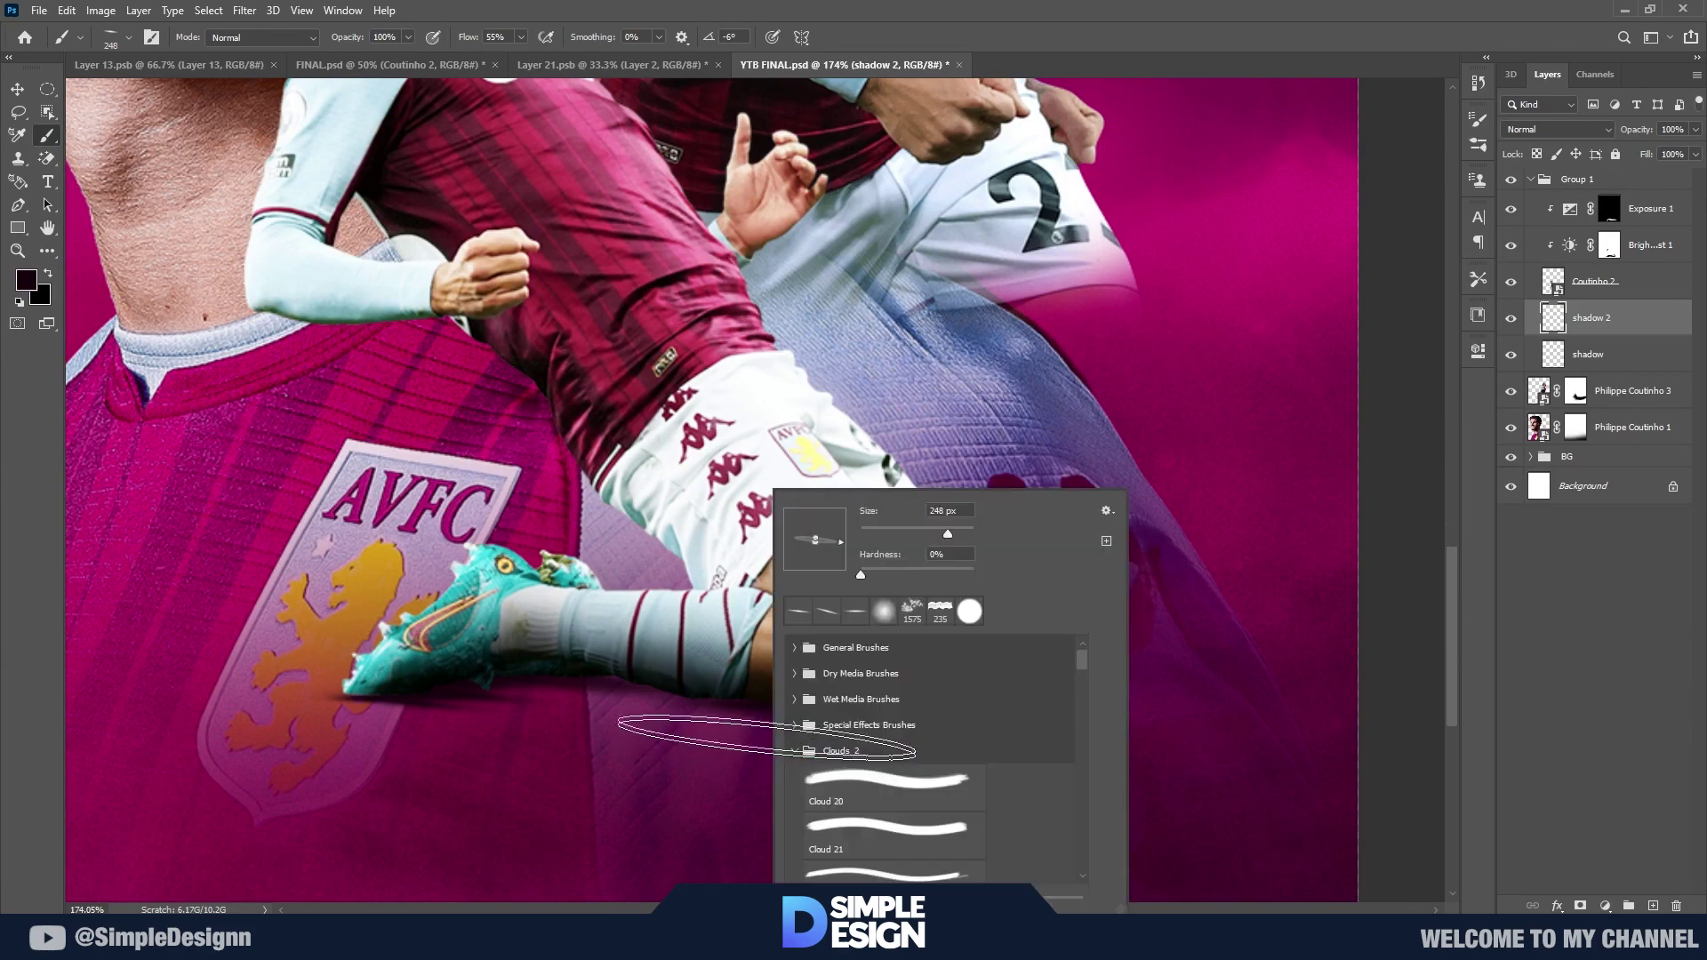
{"action": "scroll", "coordinate": [864, 686], "scroll_direction": "down", "scroll_amount": 1}
{"action": "double_click", "coordinate": [890, 683]}
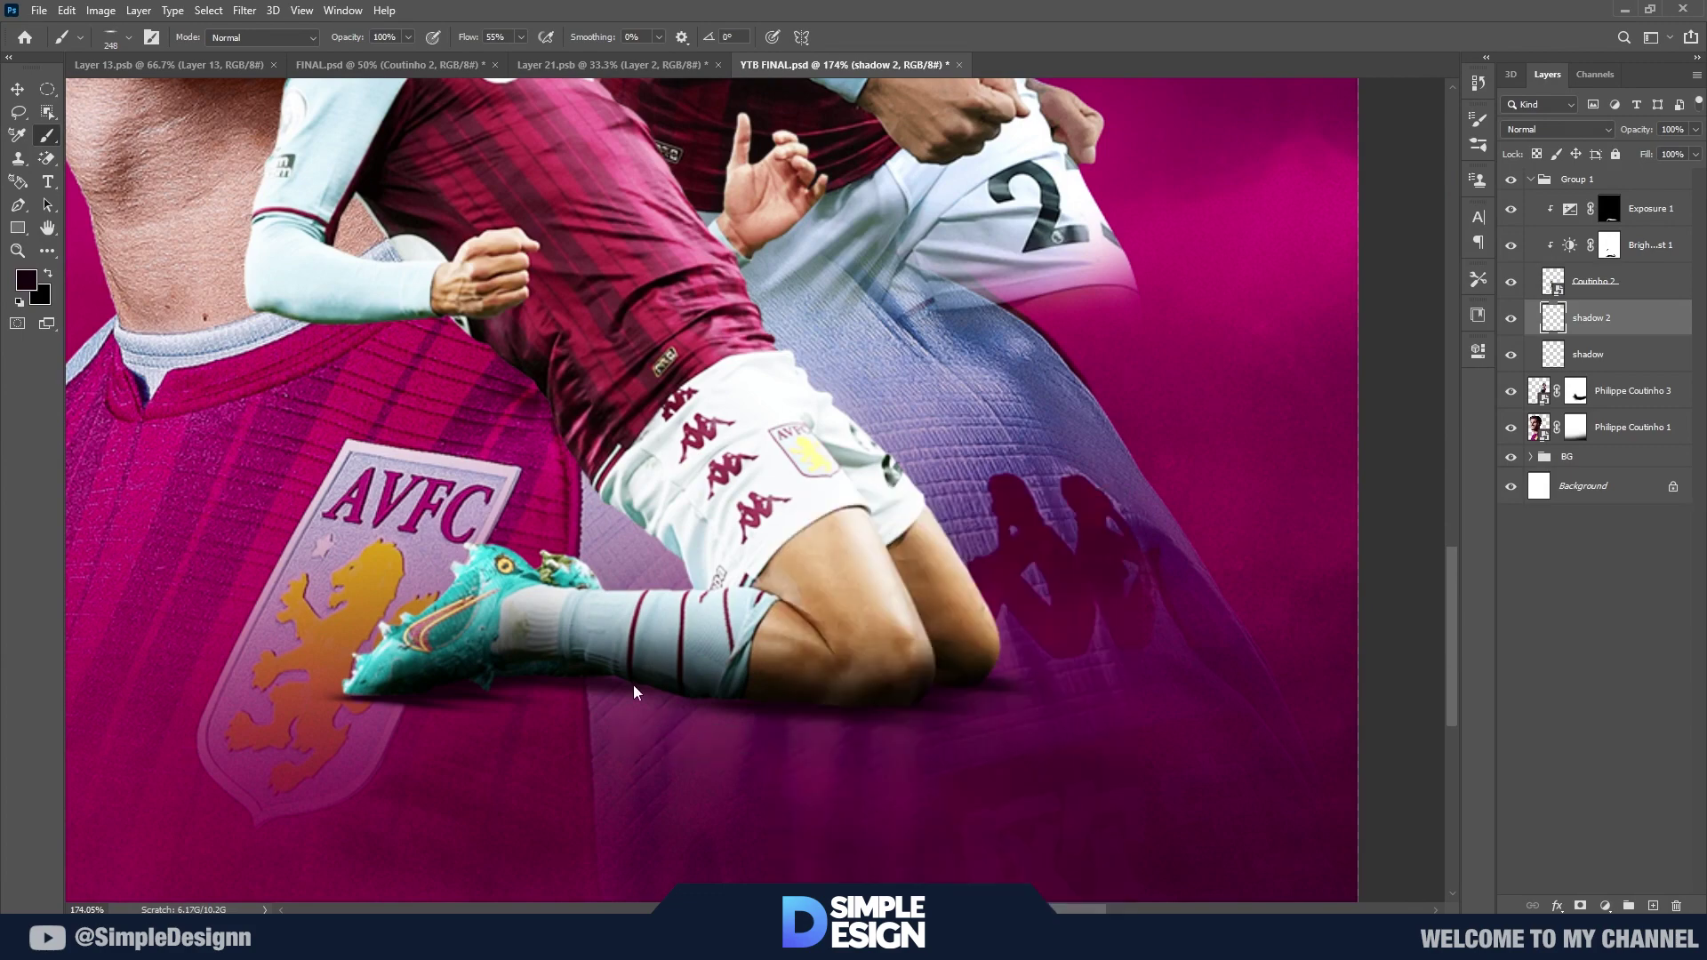
{"action": "scroll", "coordinate": [736, 854], "scroll_direction": "down", "scroll_amount": 5}
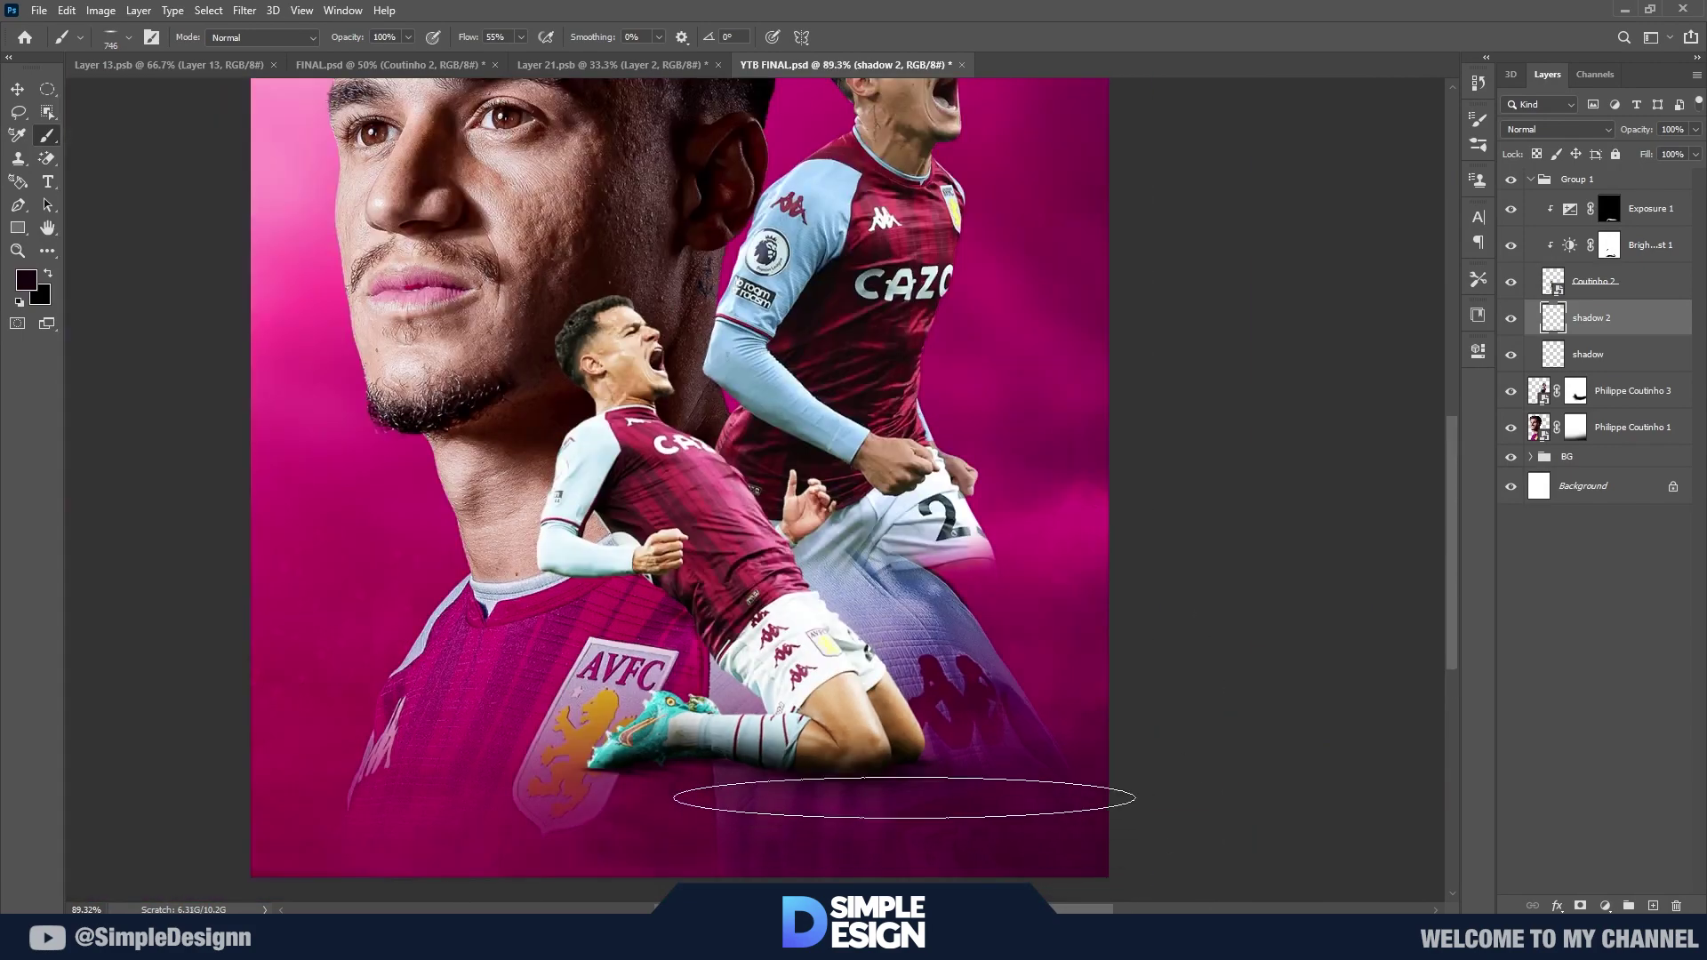
{"action": "scroll", "coordinate": [836, 774], "scroll_direction": "down", "scroll_amount": 2}
{"action": "scroll", "coordinate": [1018, 680], "scroll_direction": "up", "scroll_amount": 1}
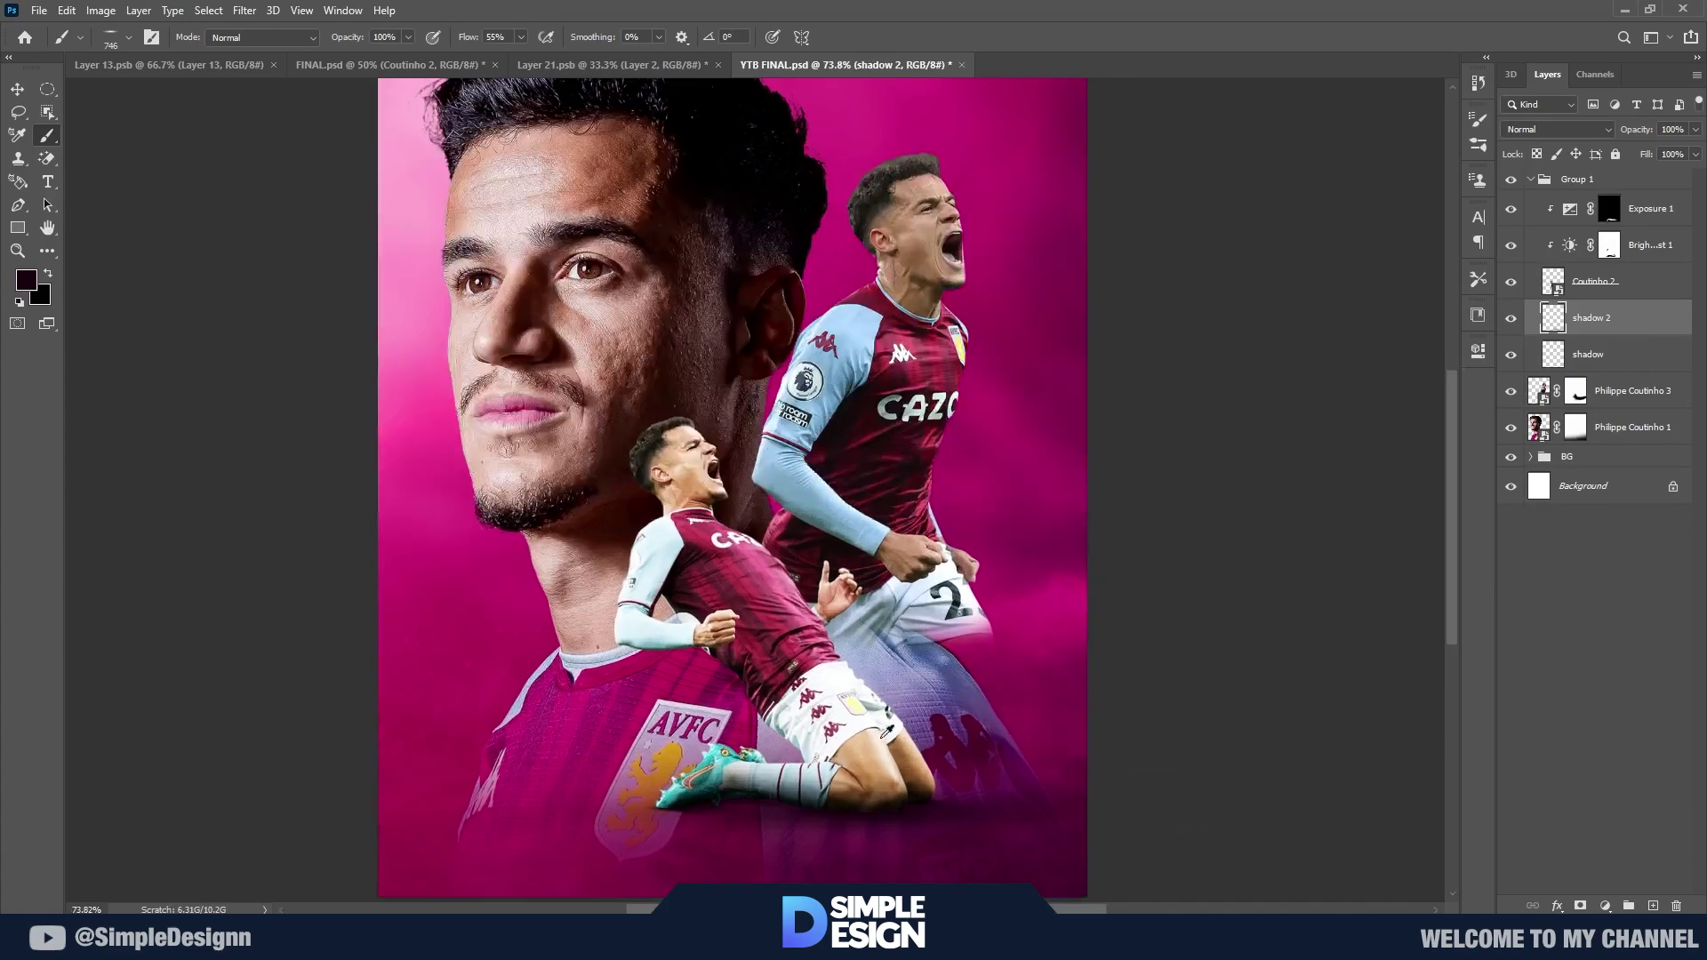
{"action": "scroll", "coordinate": [1018, 680], "scroll_direction": "up", "scroll_amount": 4}
Step: Fit the whole poster on screen to check the shadow, then select the Exposure 1 mask
{"action": "key", "text": "ctrl+0"}
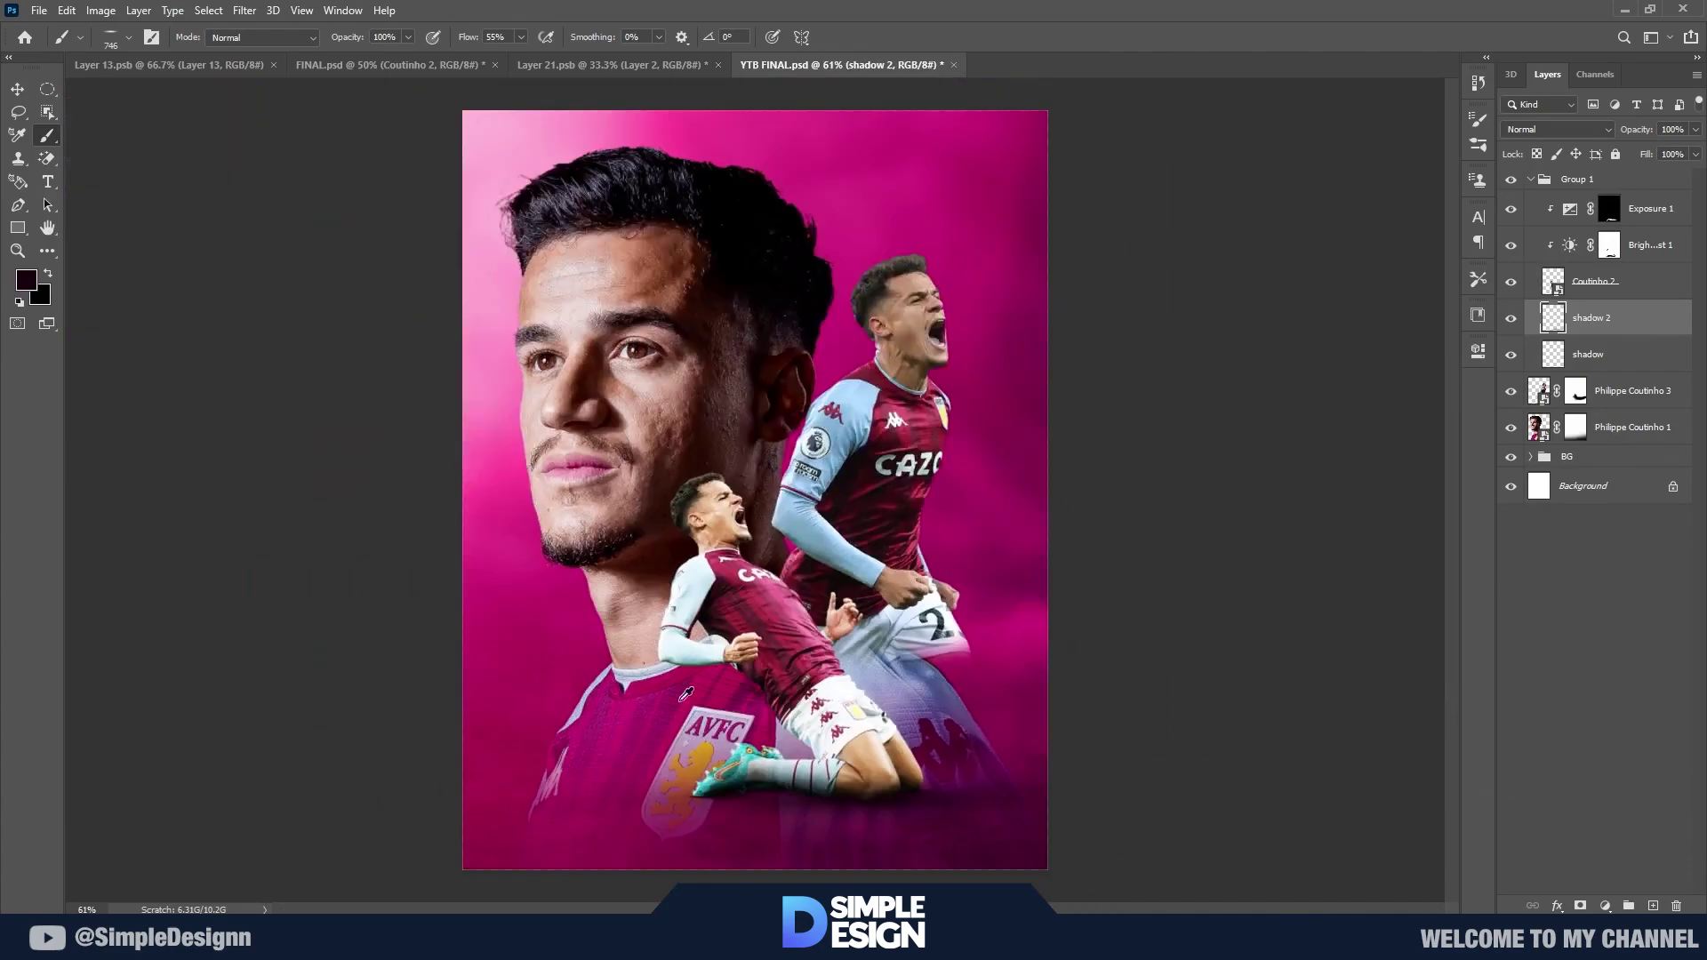
{"action": "scroll", "coordinate": [729, 462], "scroll_direction": "up", "scroll_amount": 5}
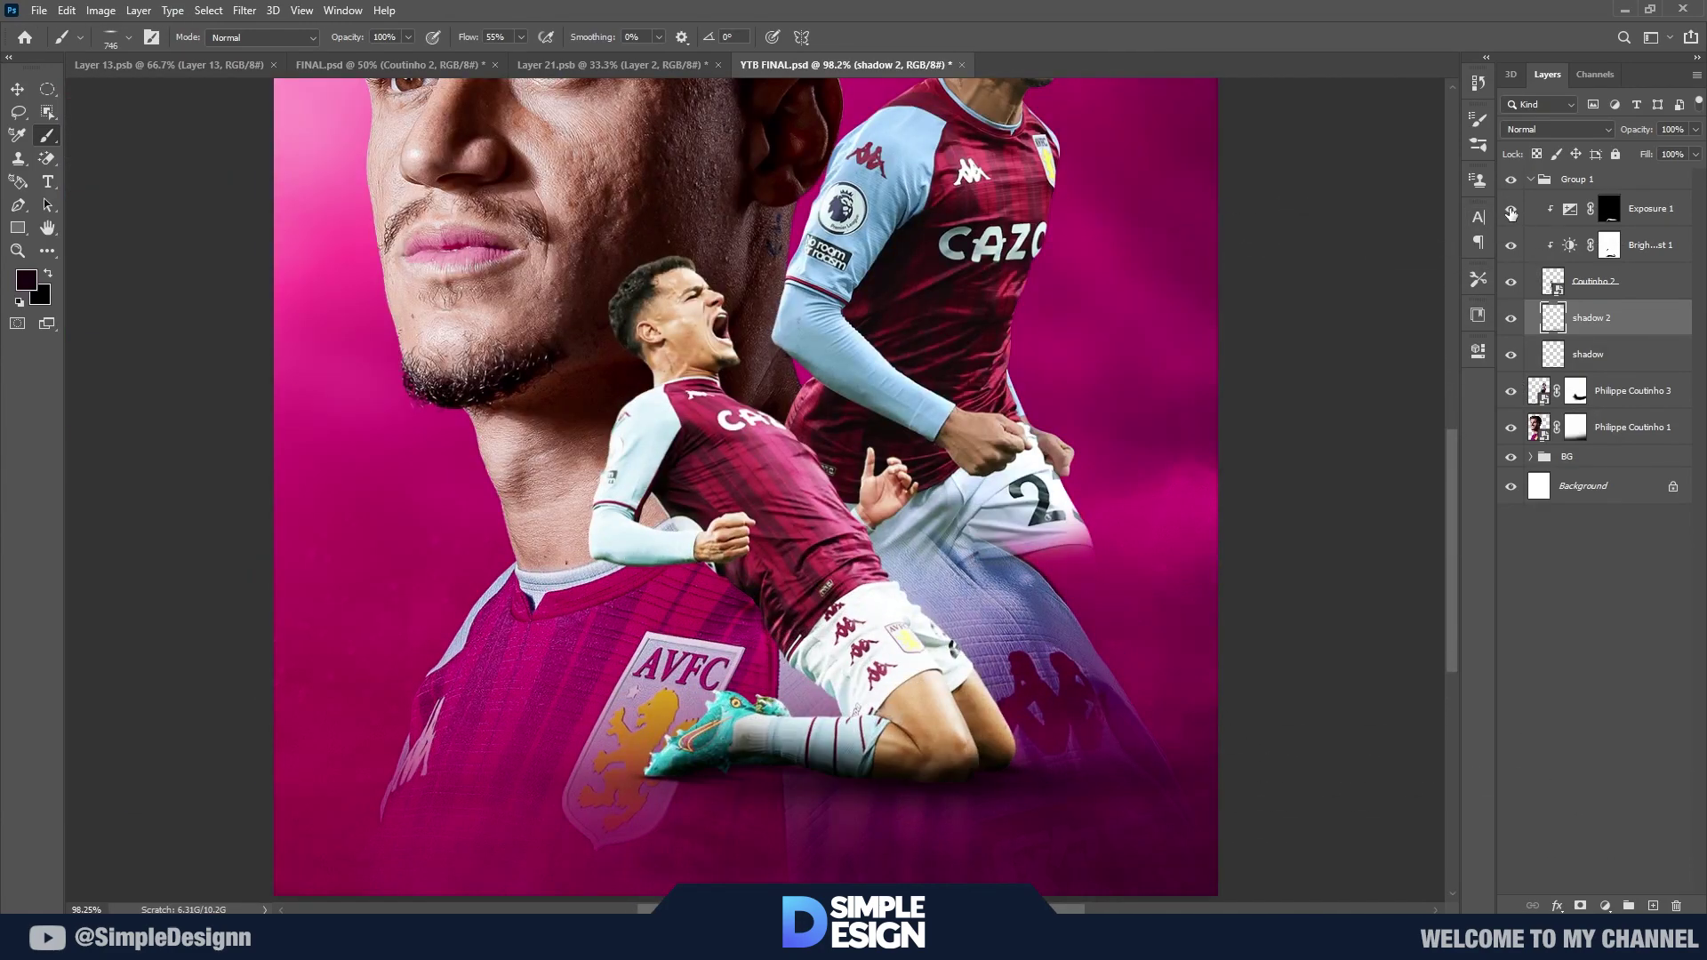
{"action": "left_click", "coordinate": [1609, 208]}
{"action": "scroll", "coordinate": [807, 605], "scroll_direction": "up", "scroll_amount": 1}
{"action": "right_click", "coordinate": [834, 678]}
Step: With a small soft brush of about 12 px, darken the jersey under the player's arm
{"action": "double_click", "coordinate": [834, 678]}
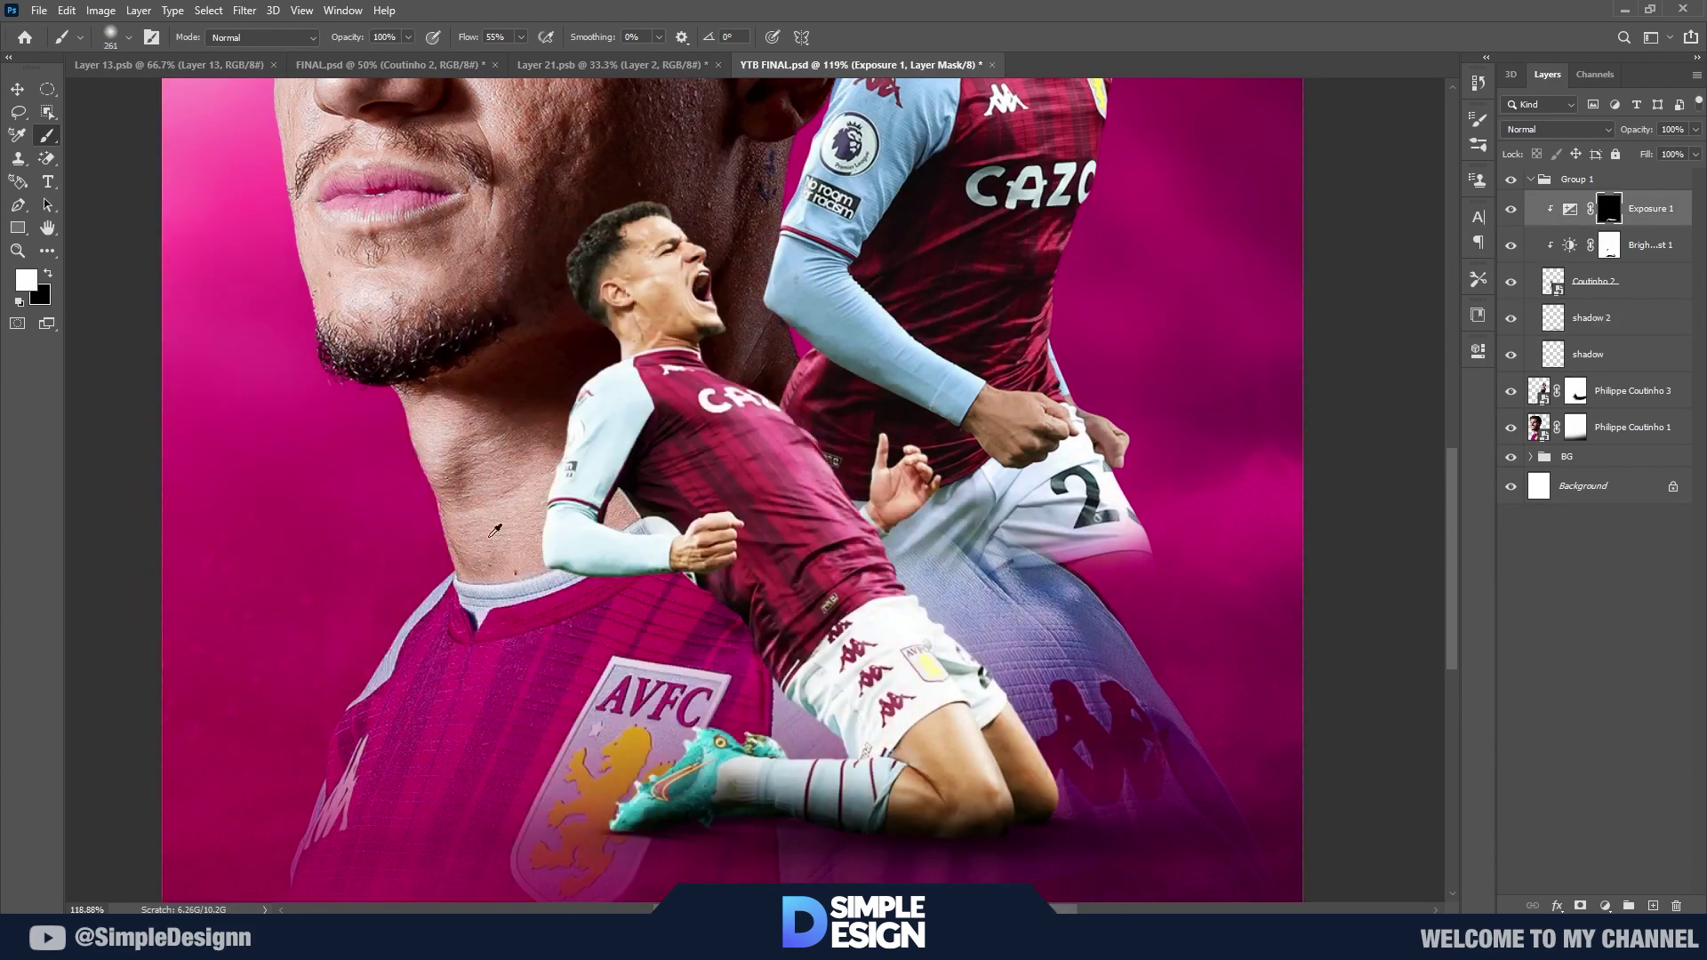
{"action": "scroll", "coordinate": [753, 612], "scroll_direction": "up", "scroll_amount": 2}
{"action": "scroll", "coordinate": [752, 612], "scroll_direction": "up", "scroll_amount": 3}
{"action": "left_click_drag", "start_coordinate": [752, 612], "coordinate": [725, 574]}
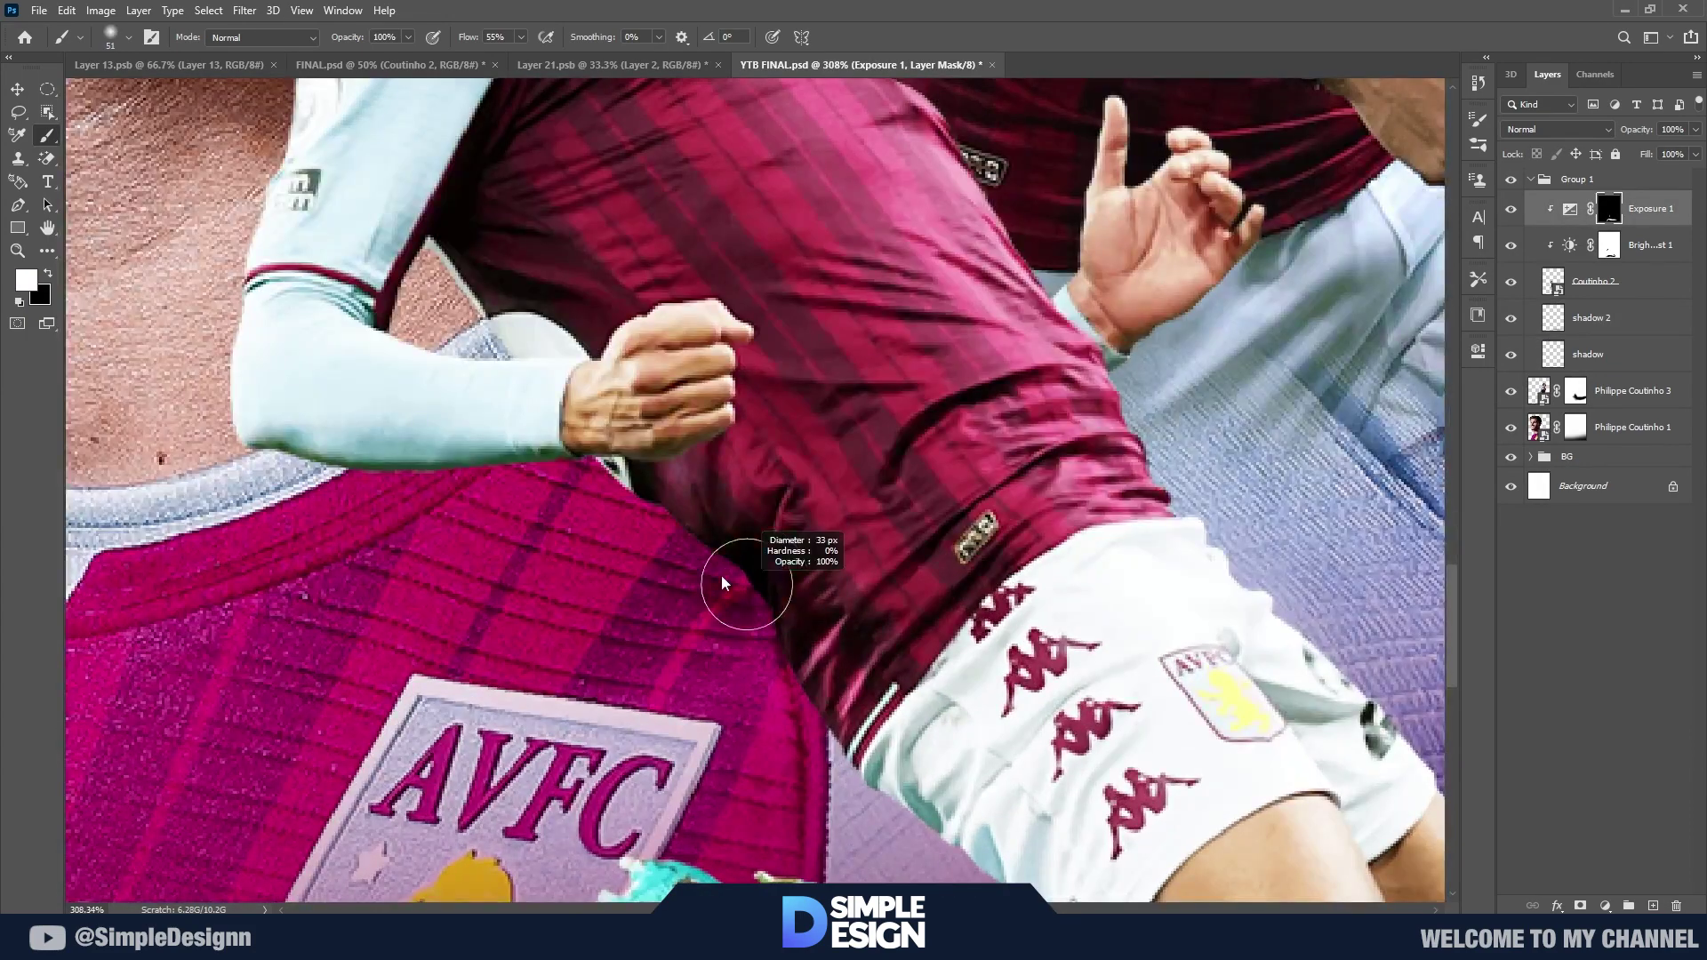
{"action": "left_click_drag", "start_coordinate": [642, 485], "coordinate": [667, 480]}
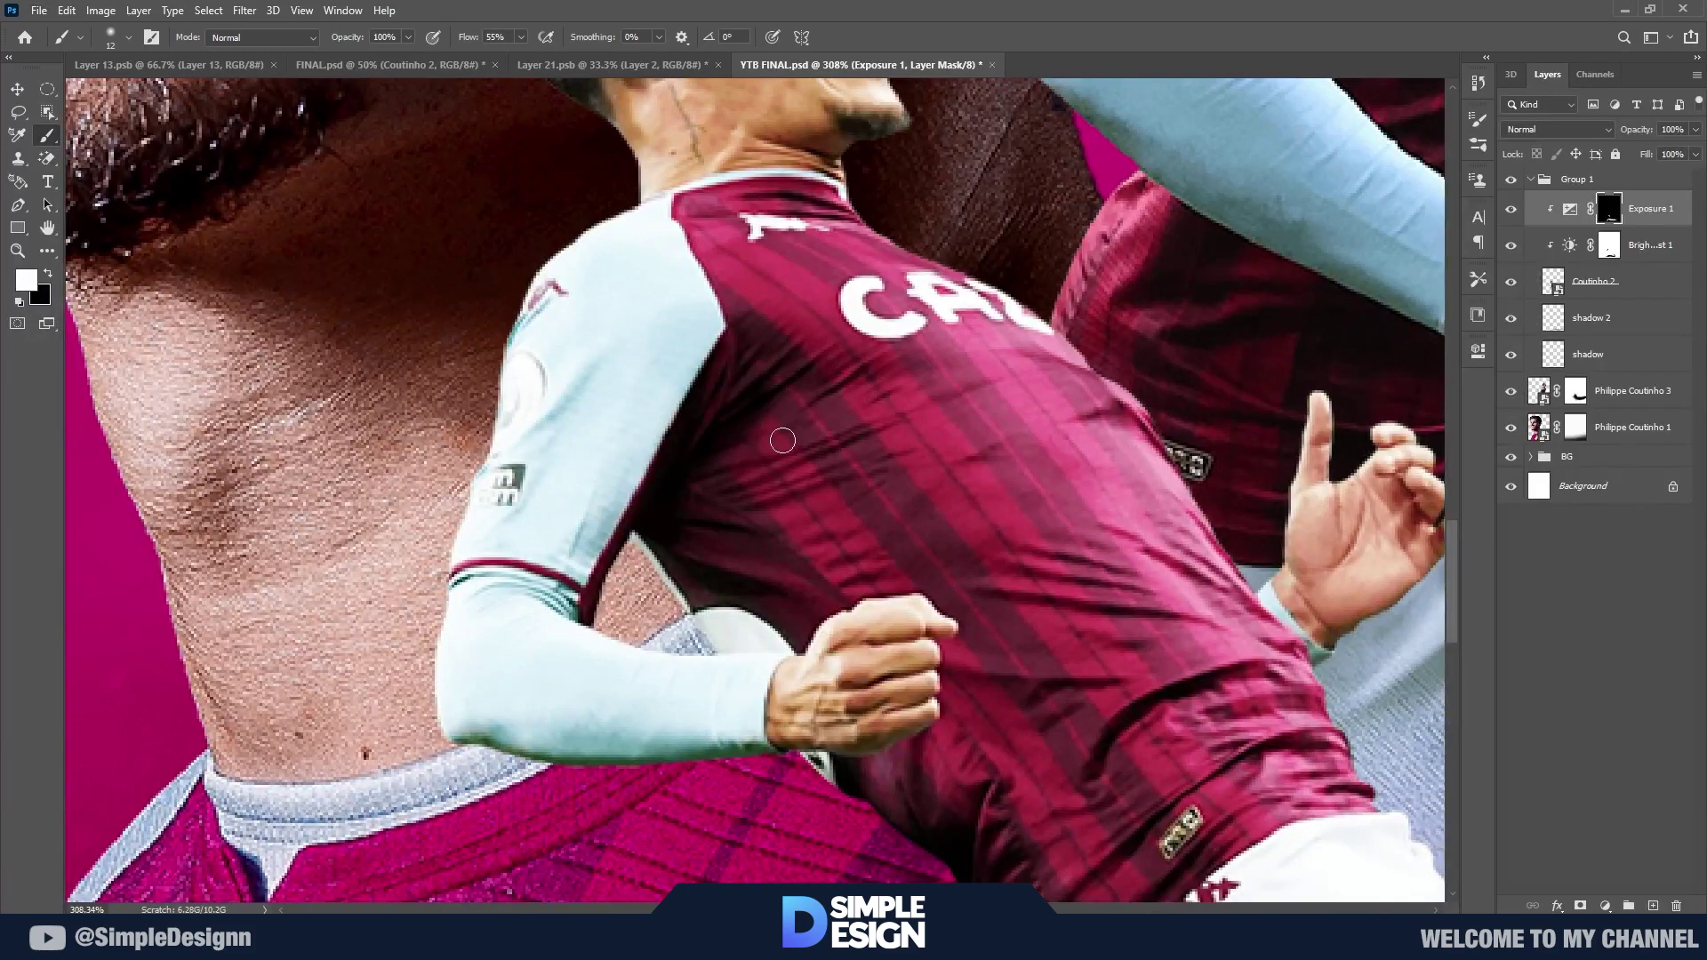
{"action": "left_click_drag", "start_coordinate": [782, 441], "coordinate": [774, 489]}
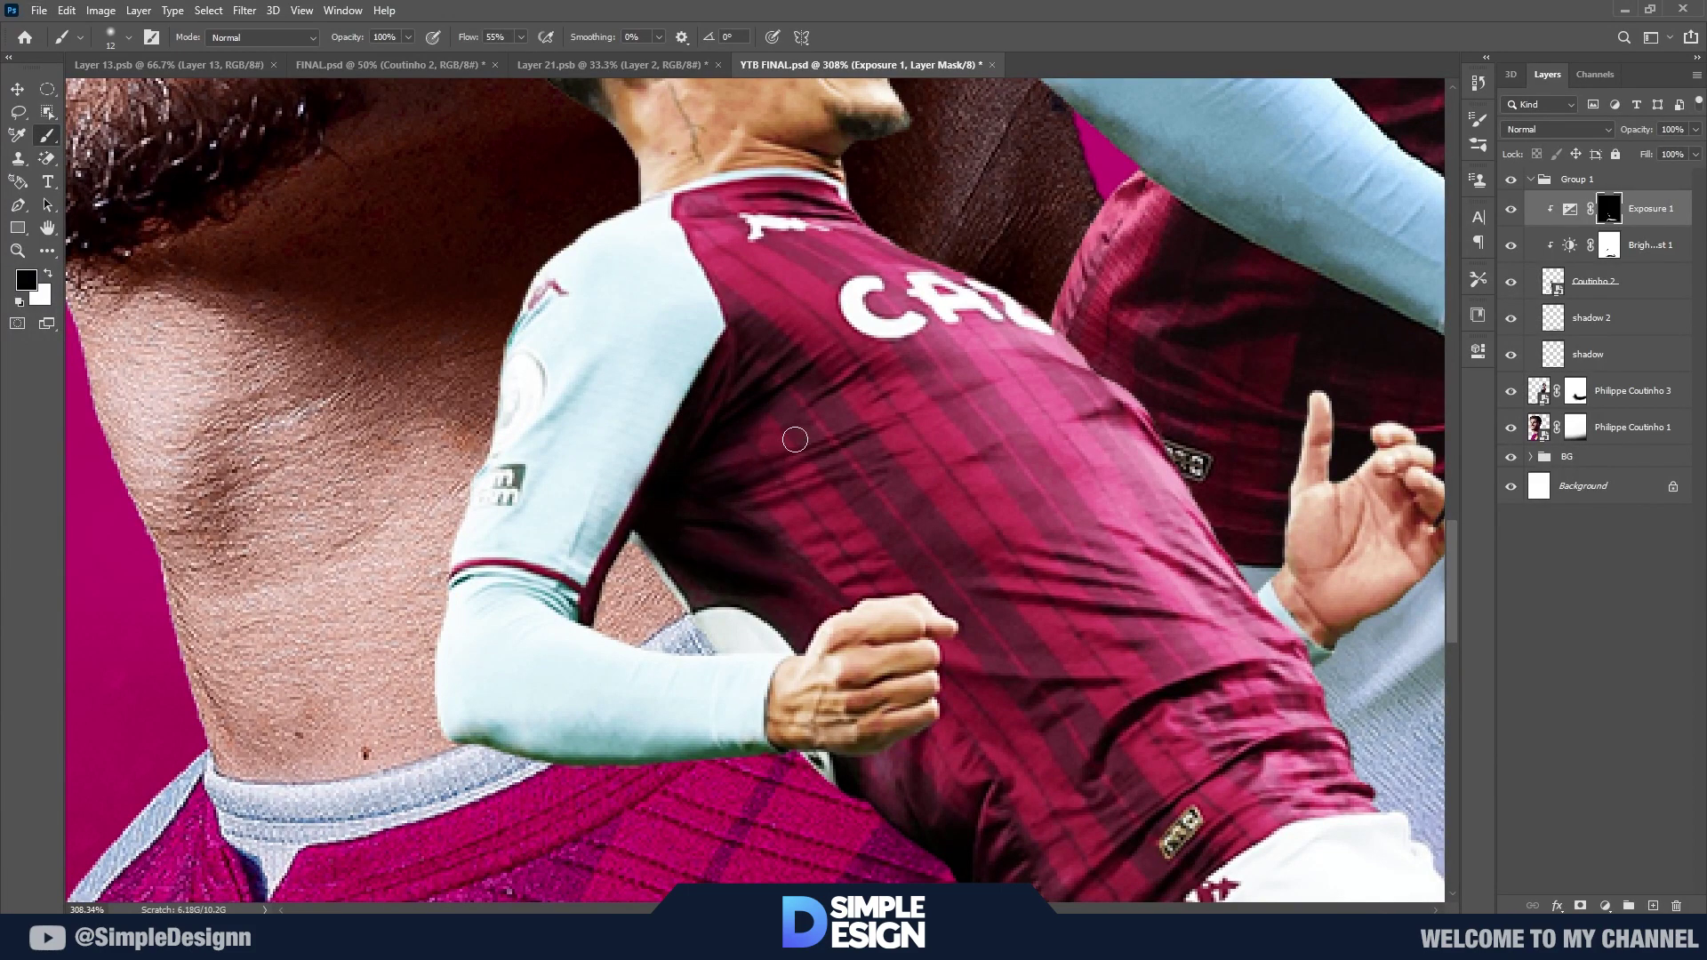
Step: Swap the painting colours, enlarge the brush to about 42 px and set flow to 16%
{"action": "key", "text": "x"}
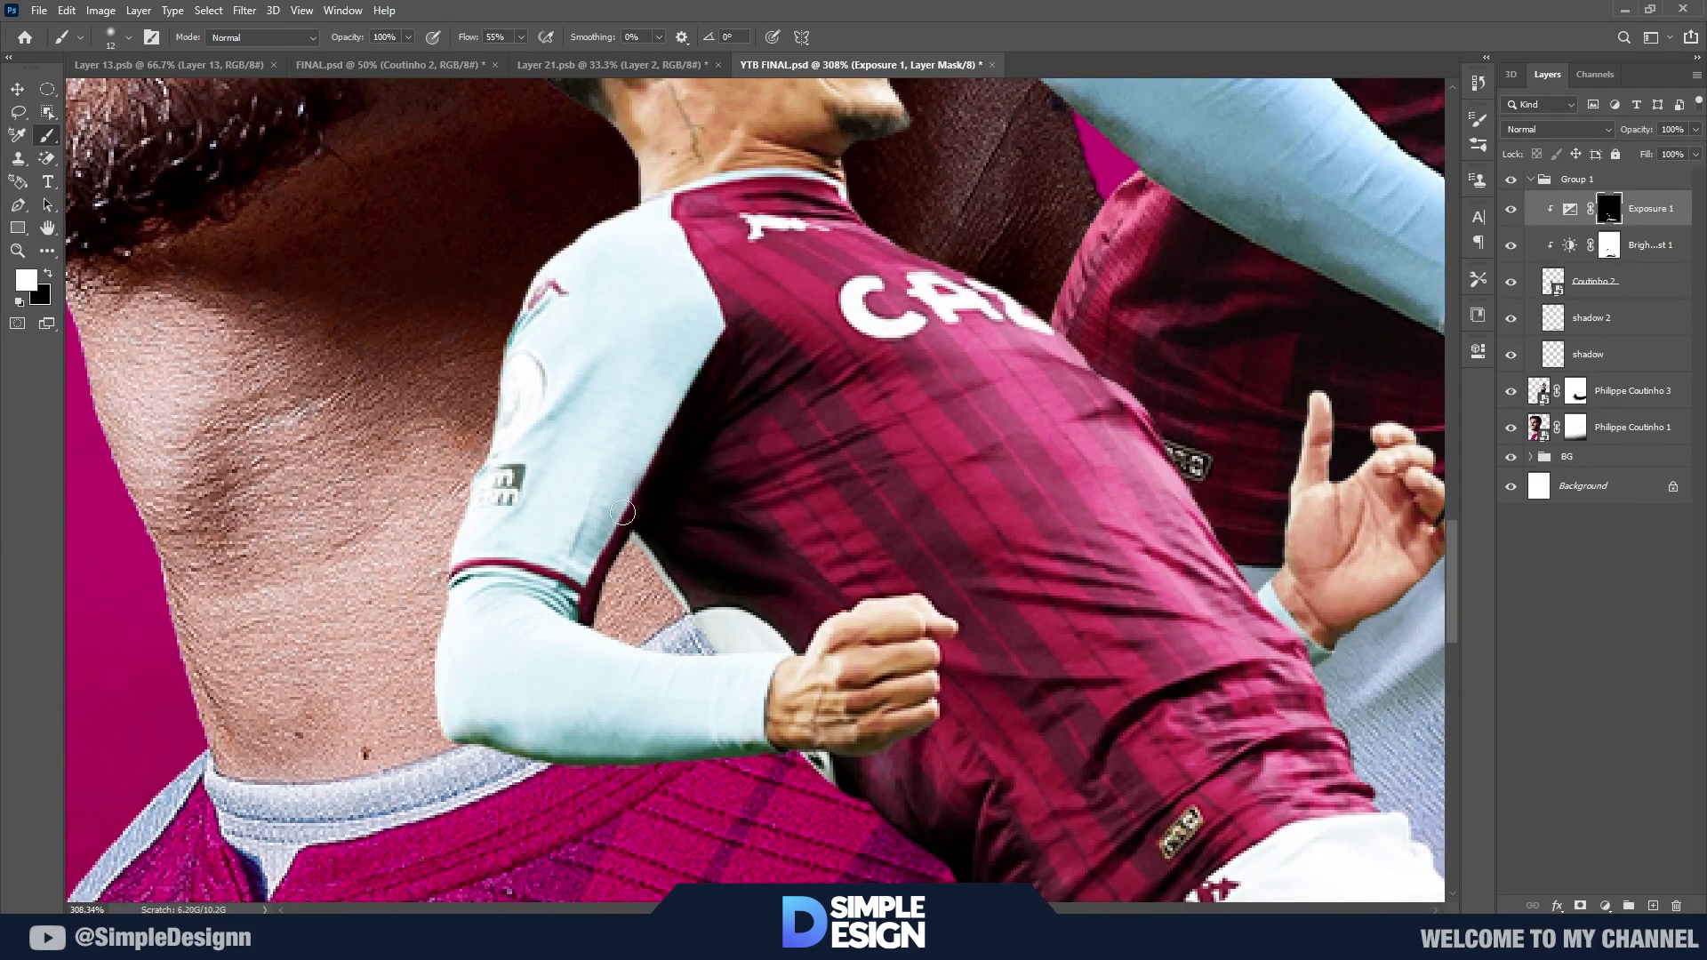
{"action": "key", "text": "bracketright"}
{"action": "key", "text": "bracketright"}
{"action": "key", "text": "bracketright"}
{"action": "type", "text": "16"}
{"action": "key", "text": "Return"}
Step: Darken the knee and thigh creases on the mask, then add Layer 3 clipped above Exposure 1
{"action": "scroll", "coordinate": [711, 533], "scroll_direction": "down", "scroll_amount": 5}
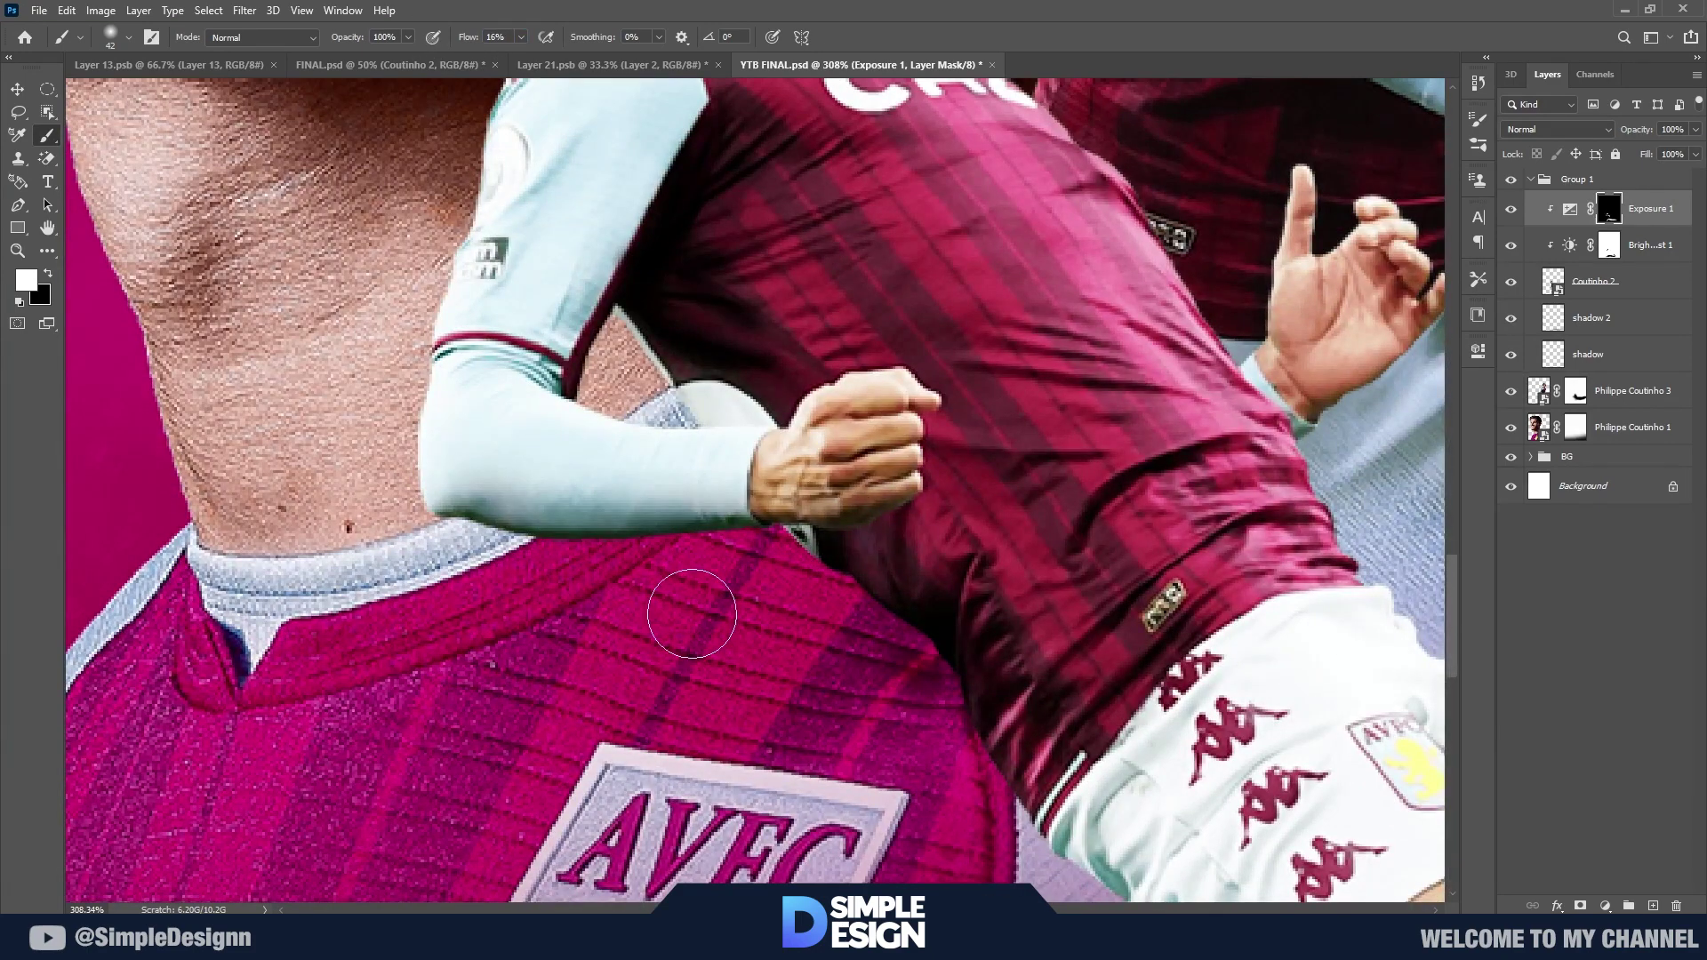
{"action": "scroll", "coordinate": [778, 539], "scroll_direction": "right", "scroll_amount": 5}
{"action": "scroll", "coordinate": [820, 431], "scroll_direction": "down", "scroll_amount": 4}
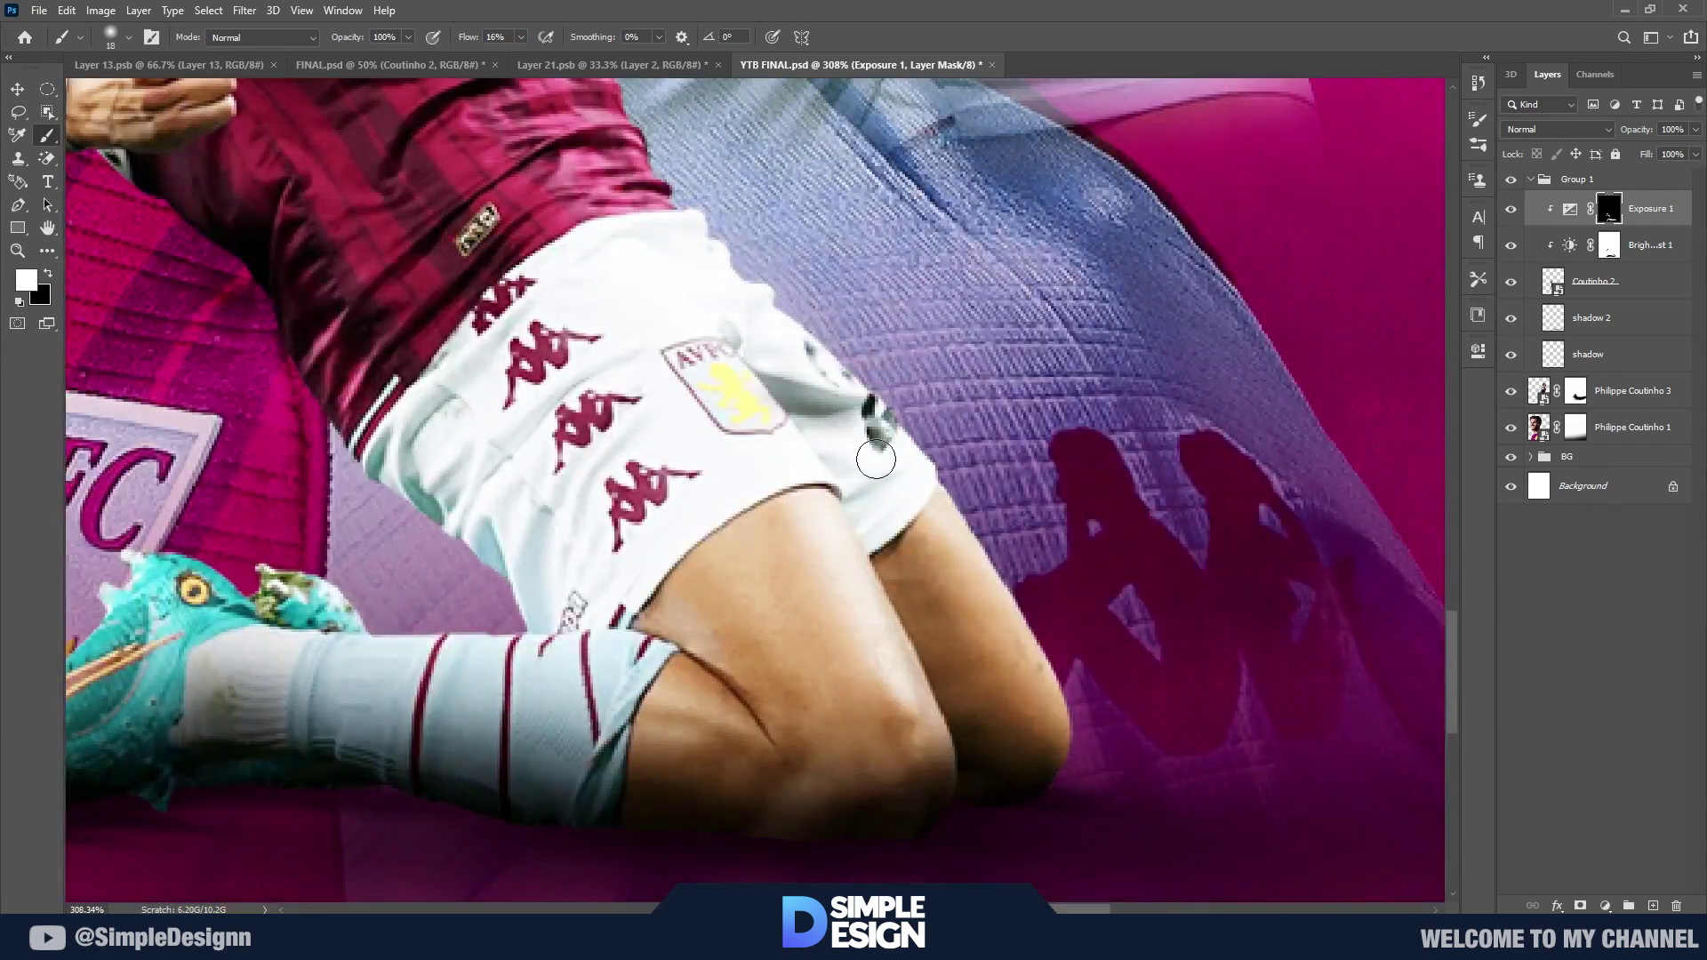
{"action": "scroll", "coordinate": [637, 595], "scroll_direction": "down", "scroll_amount": 1}
{"action": "scroll", "coordinate": [663, 572], "scroll_direction": "up", "scroll_amount": 1}
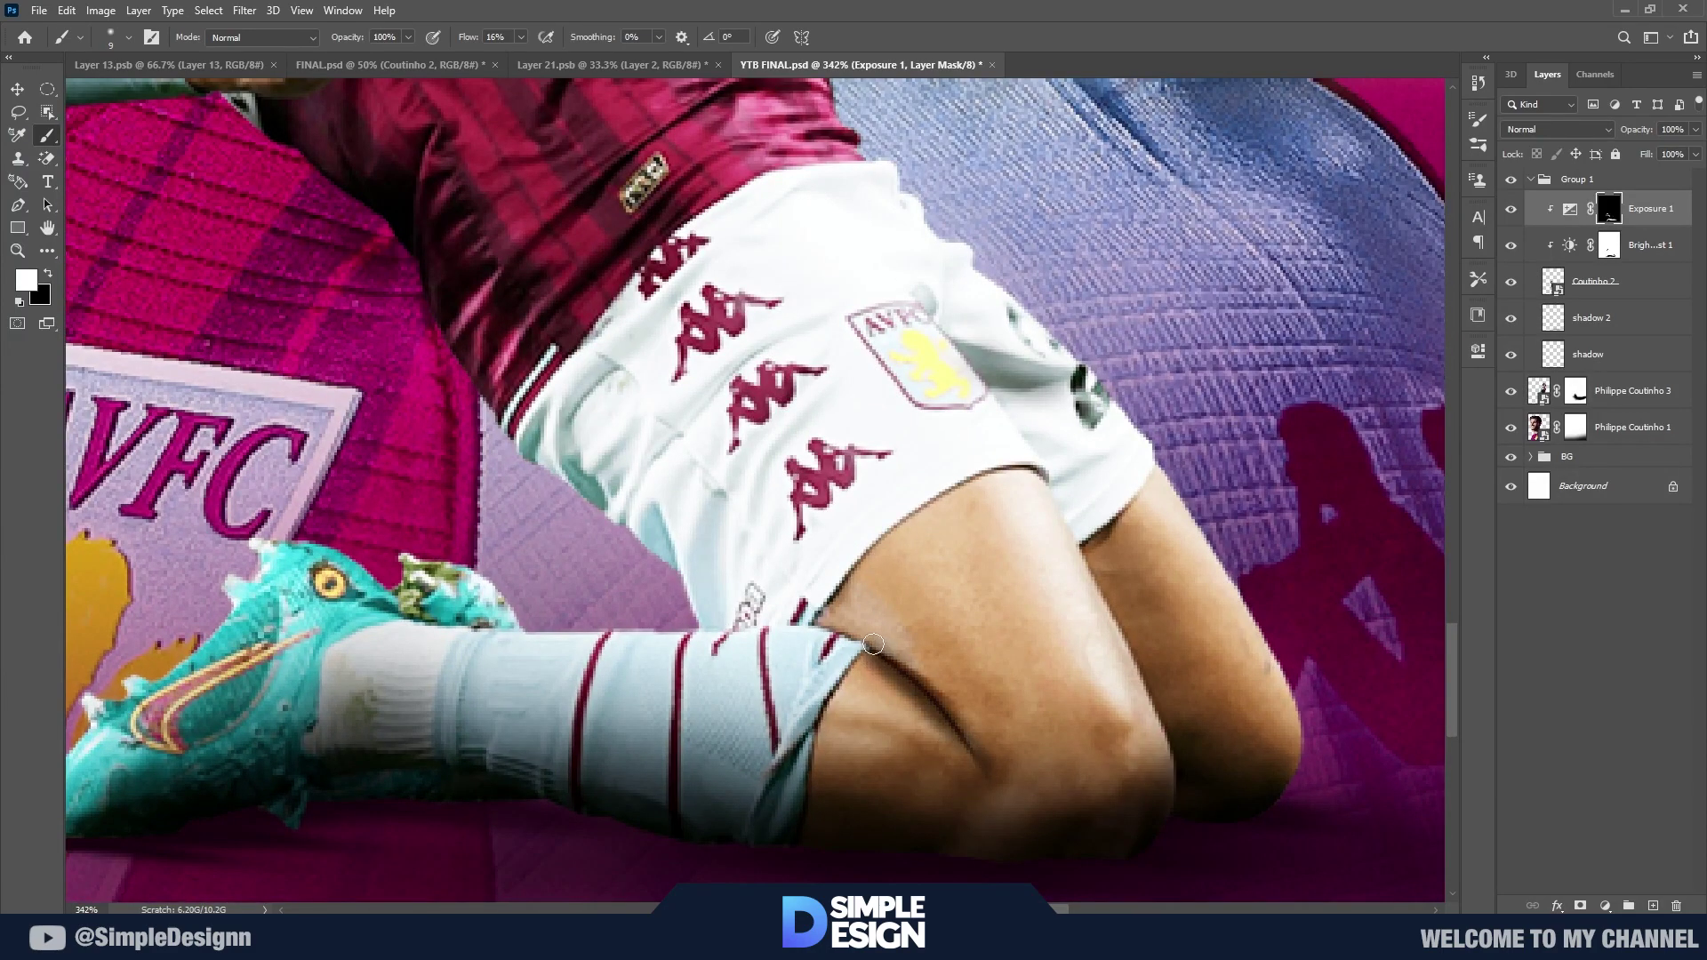
{"action": "scroll", "coordinate": [917, 754], "scroll_direction": "down", "scroll_amount": 3}
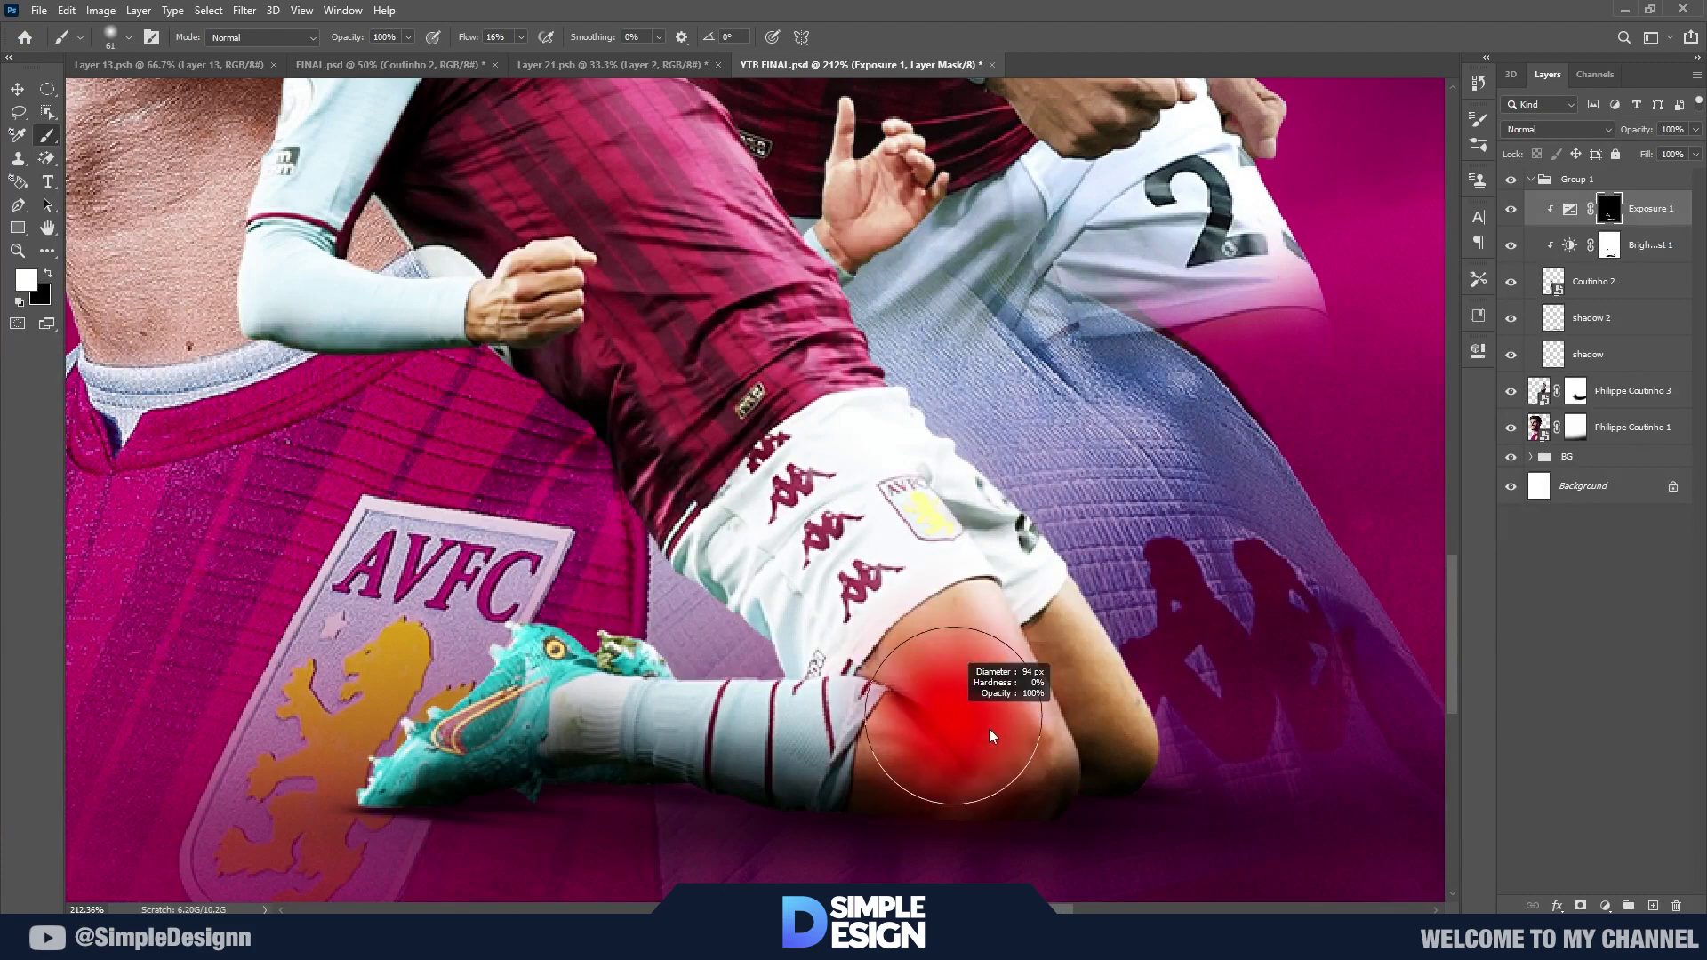
{"action": "scroll", "coordinate": [1028, 762], "scroll_direction": "down", "scroll_amount": 2}
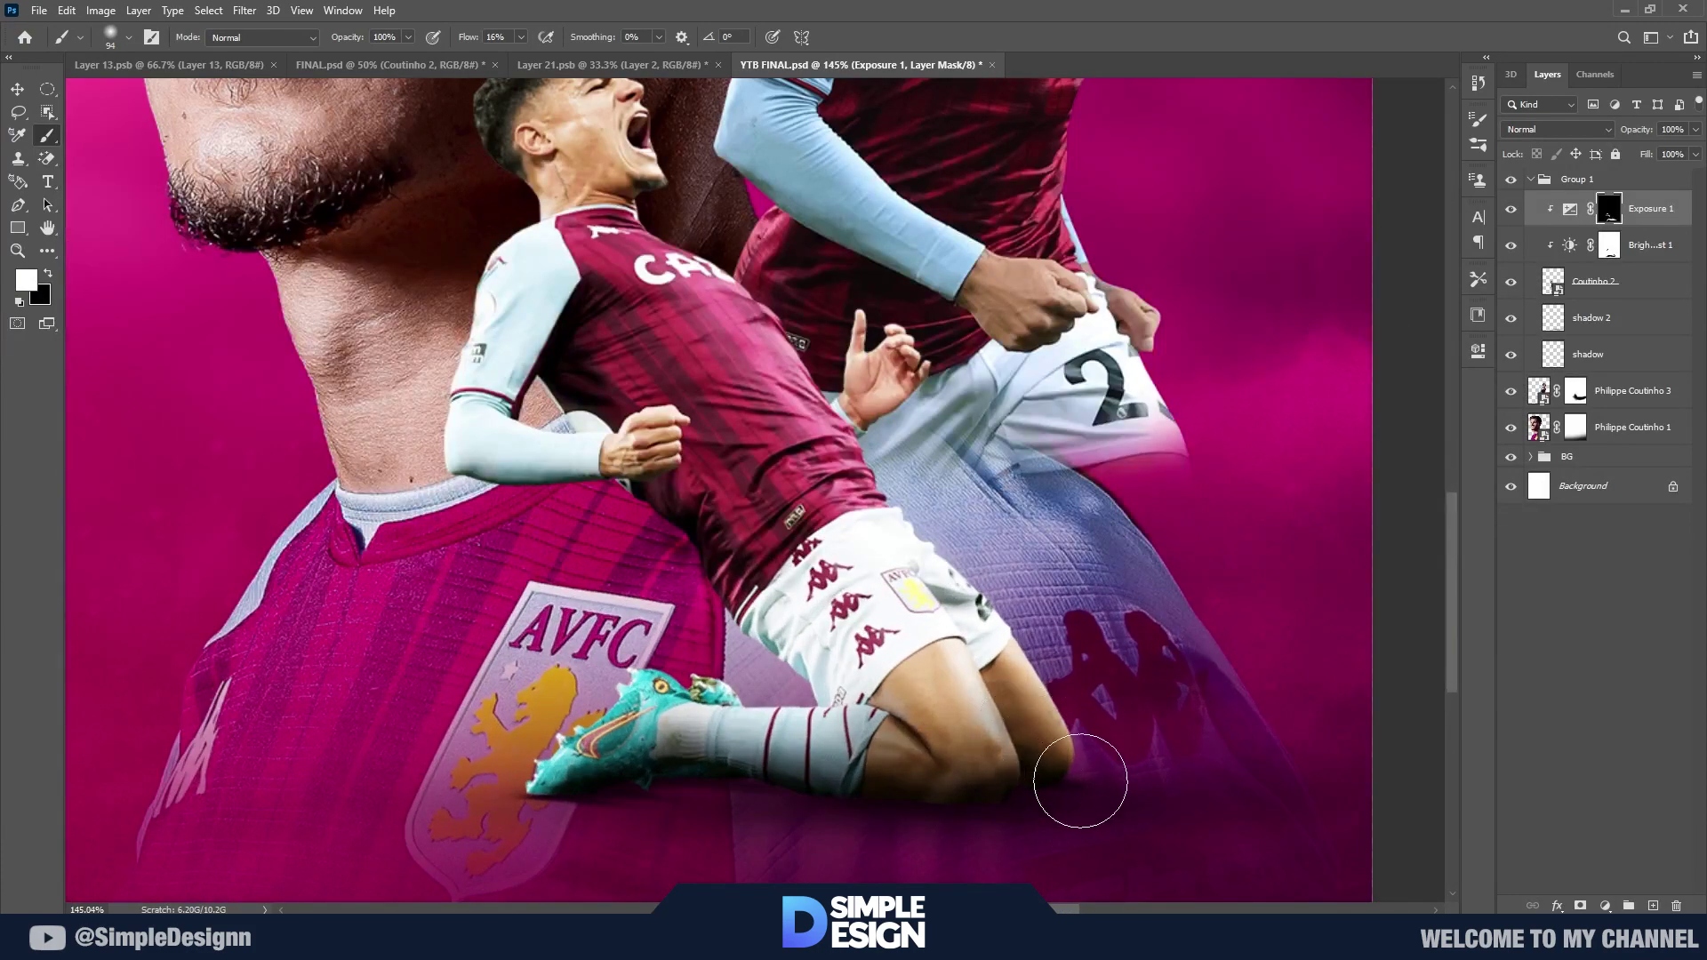
{"action": "scroll", "coordinate": [1000, 769], "scroll_direction": "down", "scroll_amount": 1}
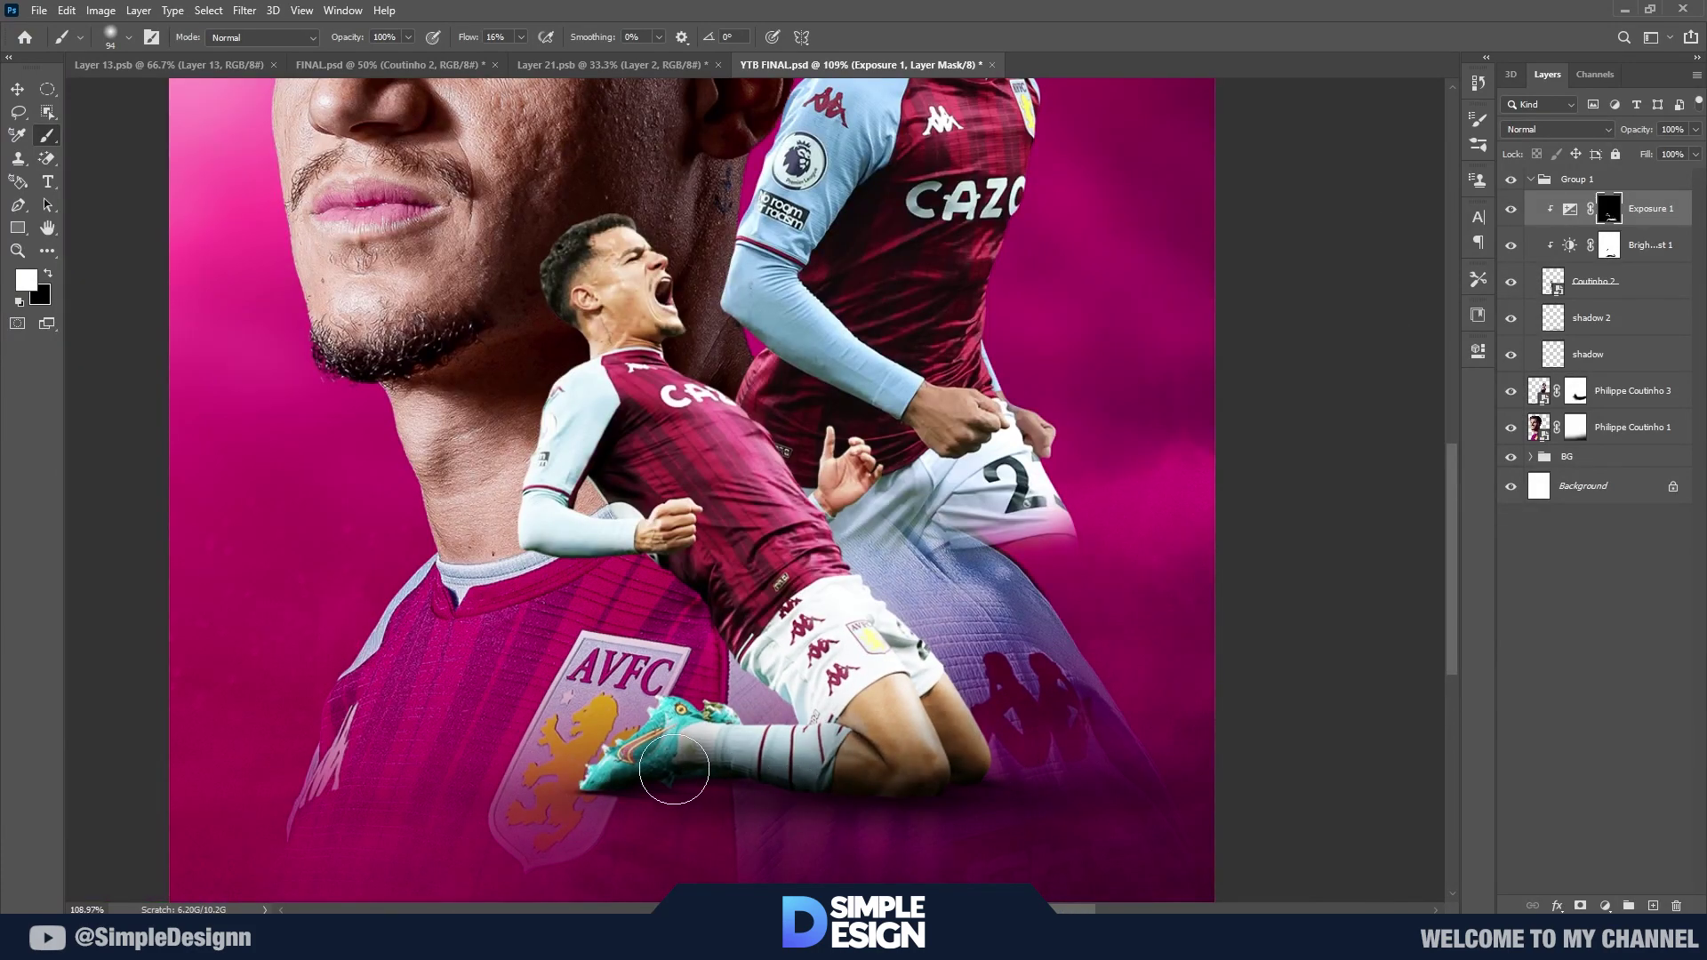
{"action": "scroll", "coordinate": [860, 740], "scroll_direction": "down", "scroll_amount": 1}
{"action": "scroll", "coordinate": [722, 587], "scroll_direction": "up", "scroll_amount": 1}
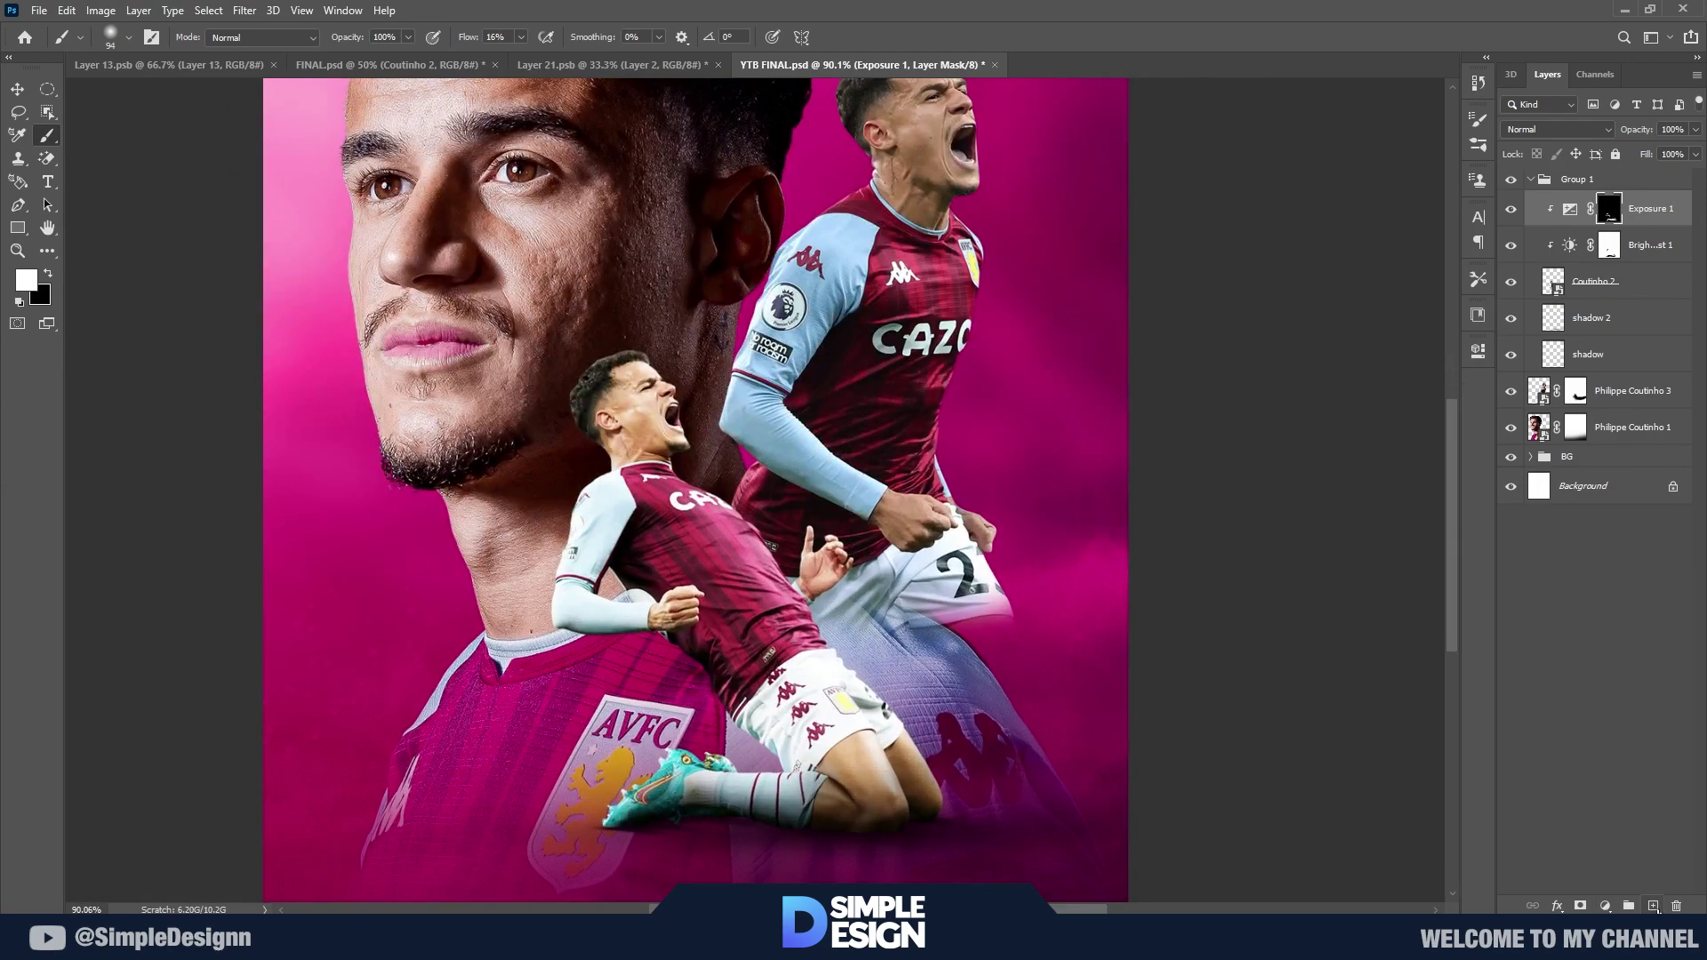
{"action": "left_click", "coordinate": [1653, 906]}
{"action": "scroll", "coordinate": [120, 349], "scroll_direction": "up", "scroll_amount": 3}
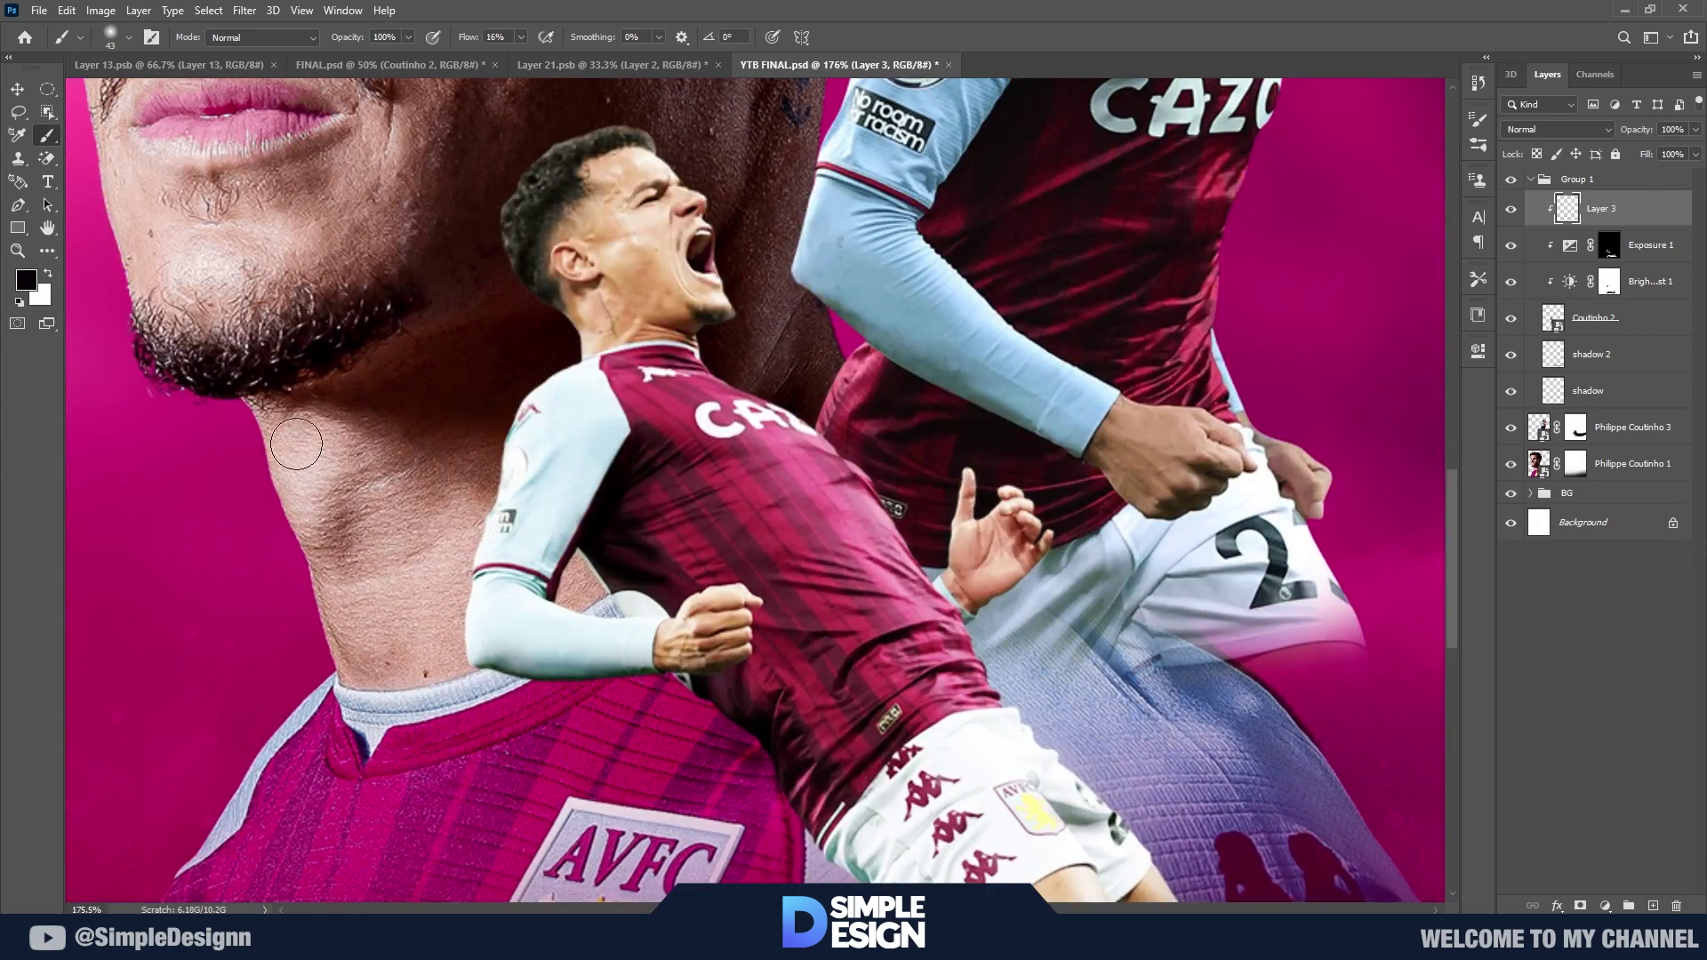
Step: Set Layer 3's blend mode to Overlay
{"action": "left_click", "coordinate": [1556, 129]}
{"action": "left_click", "coordinate": [1560, 349]}
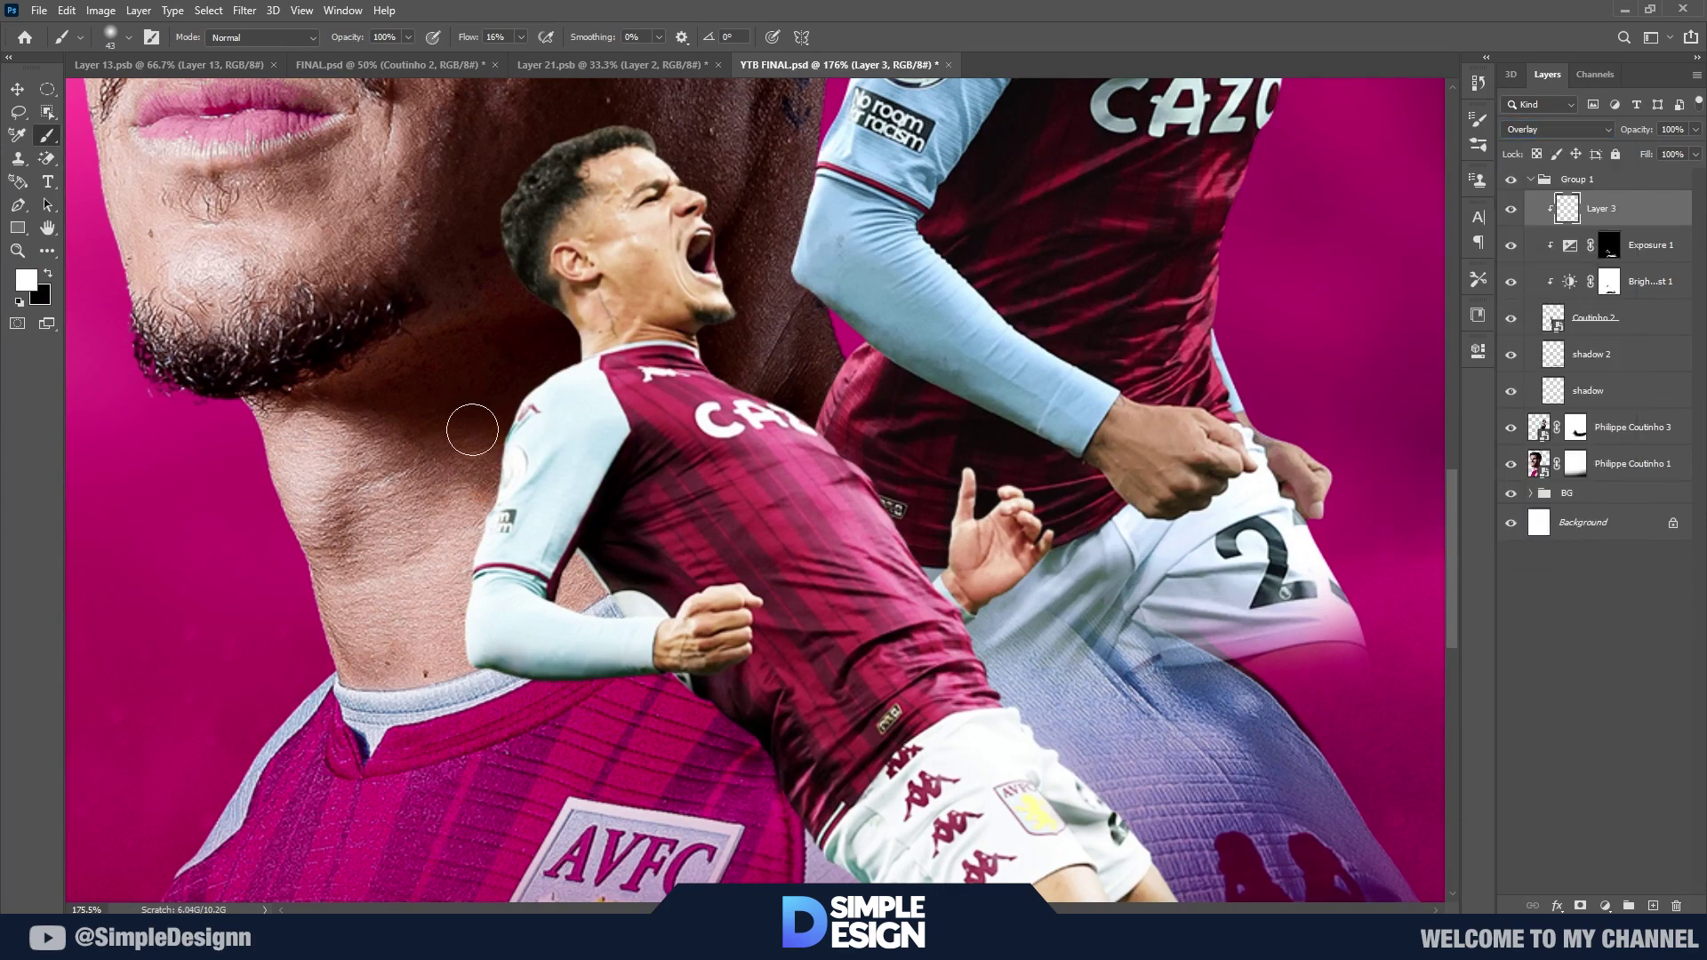
{"action": "scroll", "coordinate": [476, 311], "scroll_direction": "up", "scroll_amount": 1}
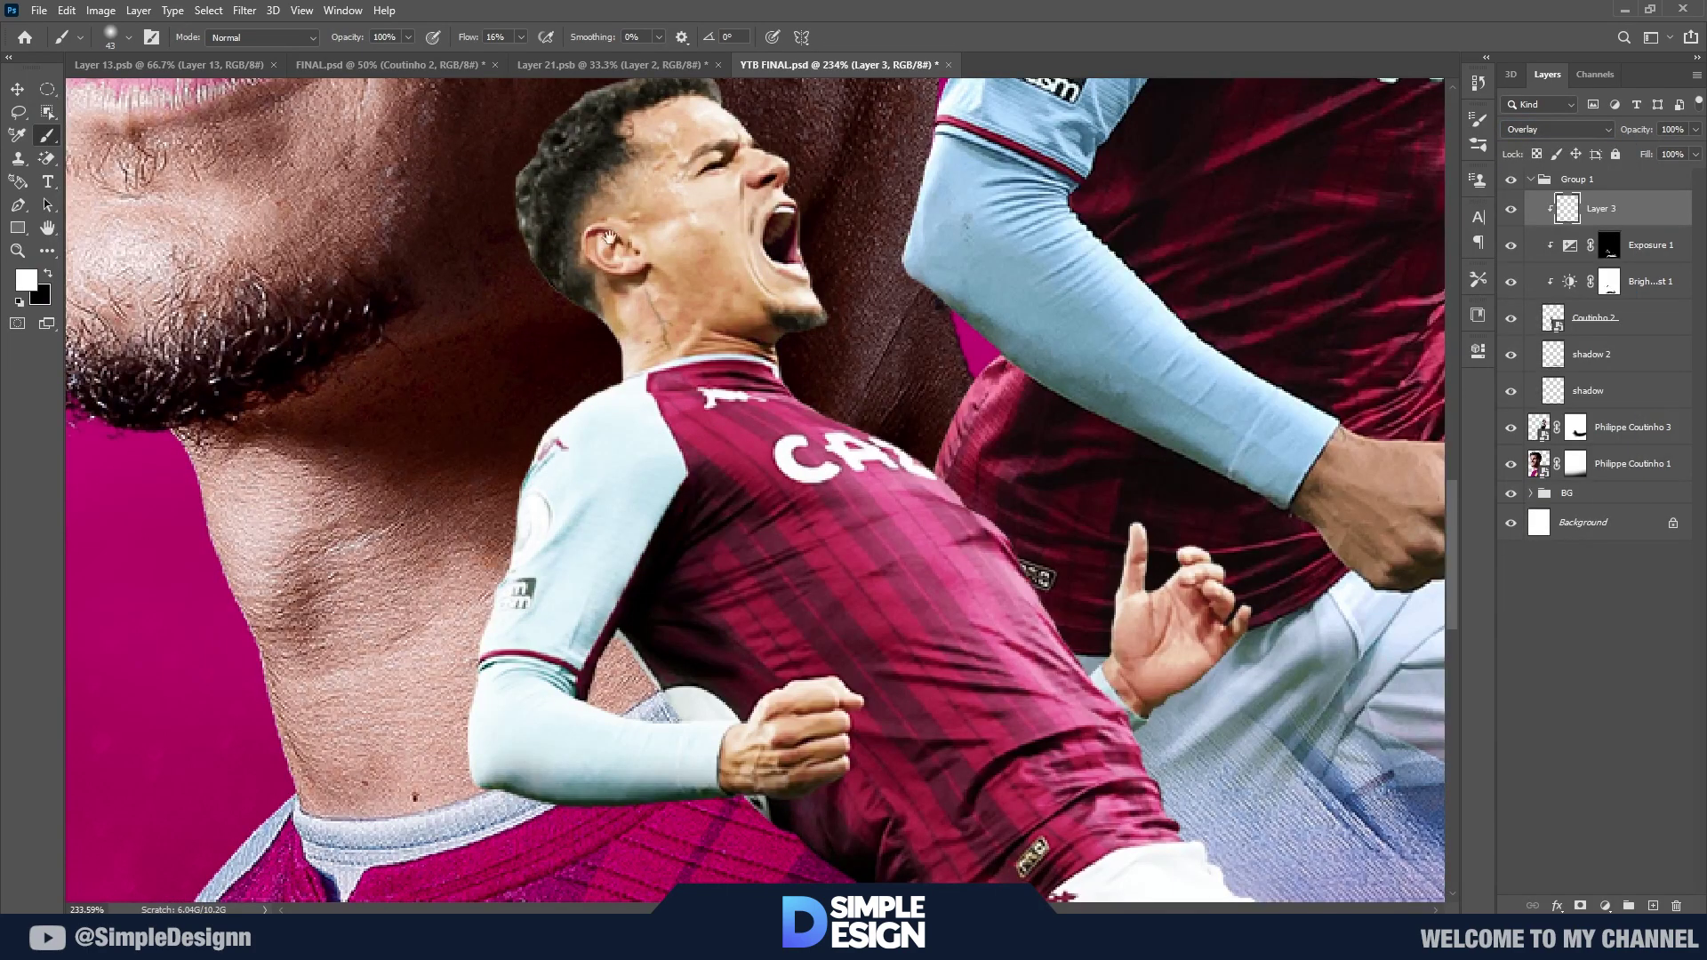
Step: Bring the kneeling player's arm, crest and boot into view and select the Exposure 1 mask
{"action": "left_click_drag", "start_coordinate": [609, 239], "coordinate": [879, 540]}
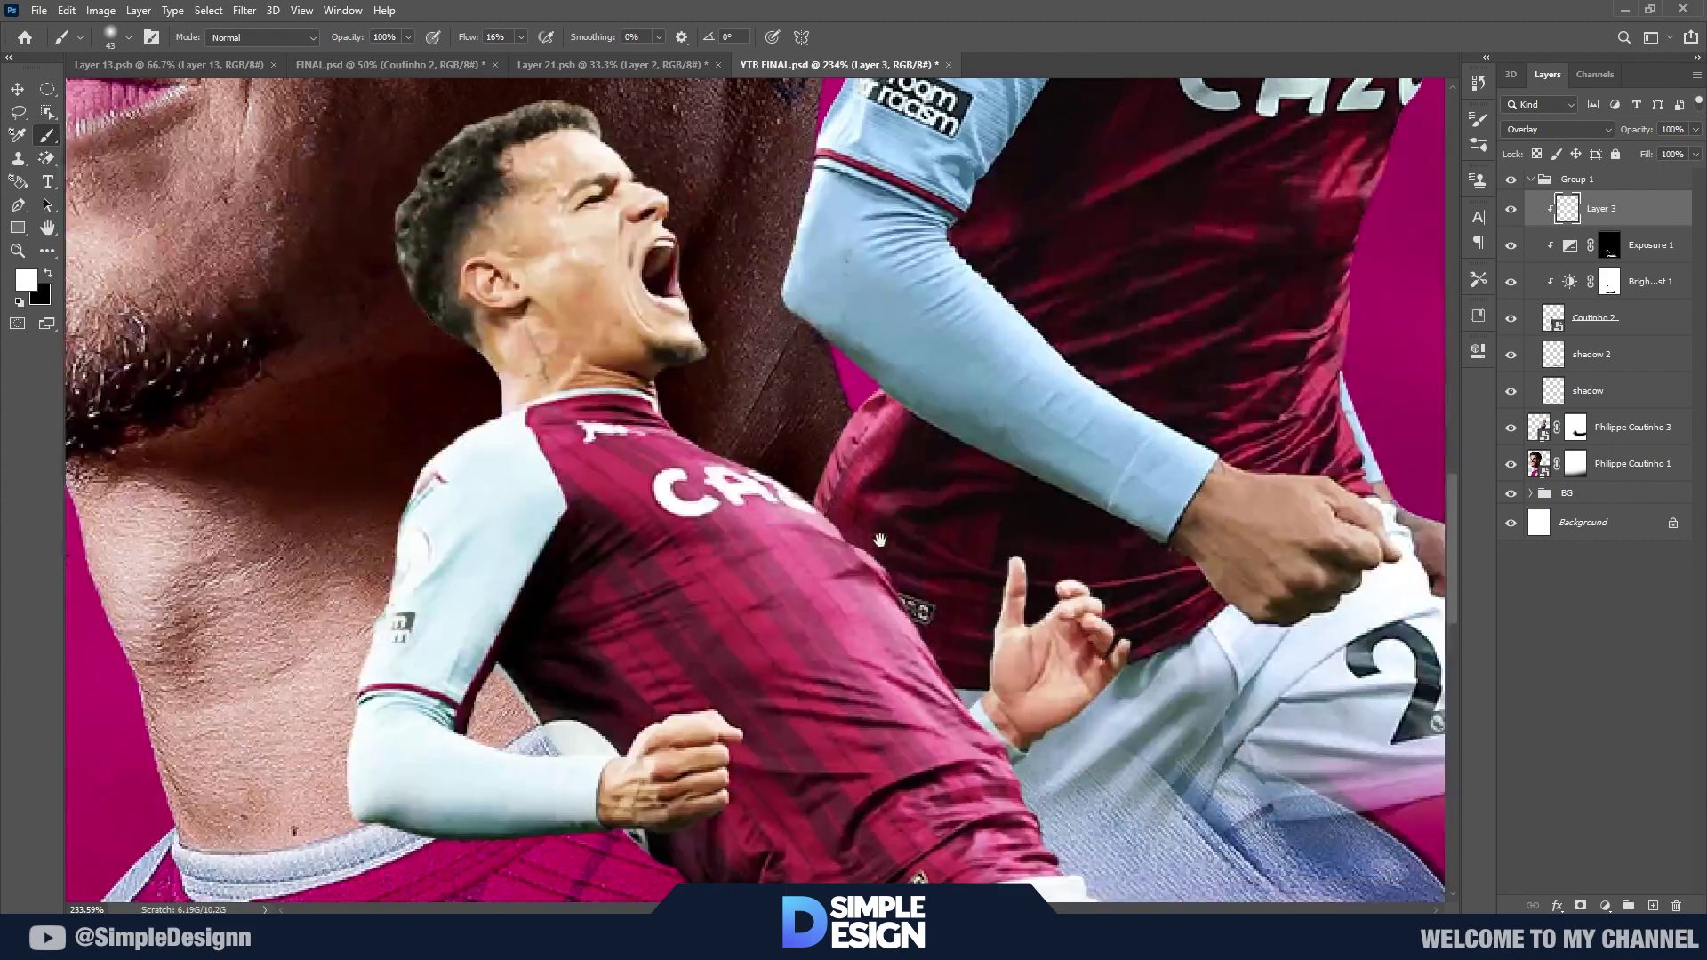
{"action": "left_click_drag", "start_coordinate": [978, 685], "coordinate": [952, 524]}
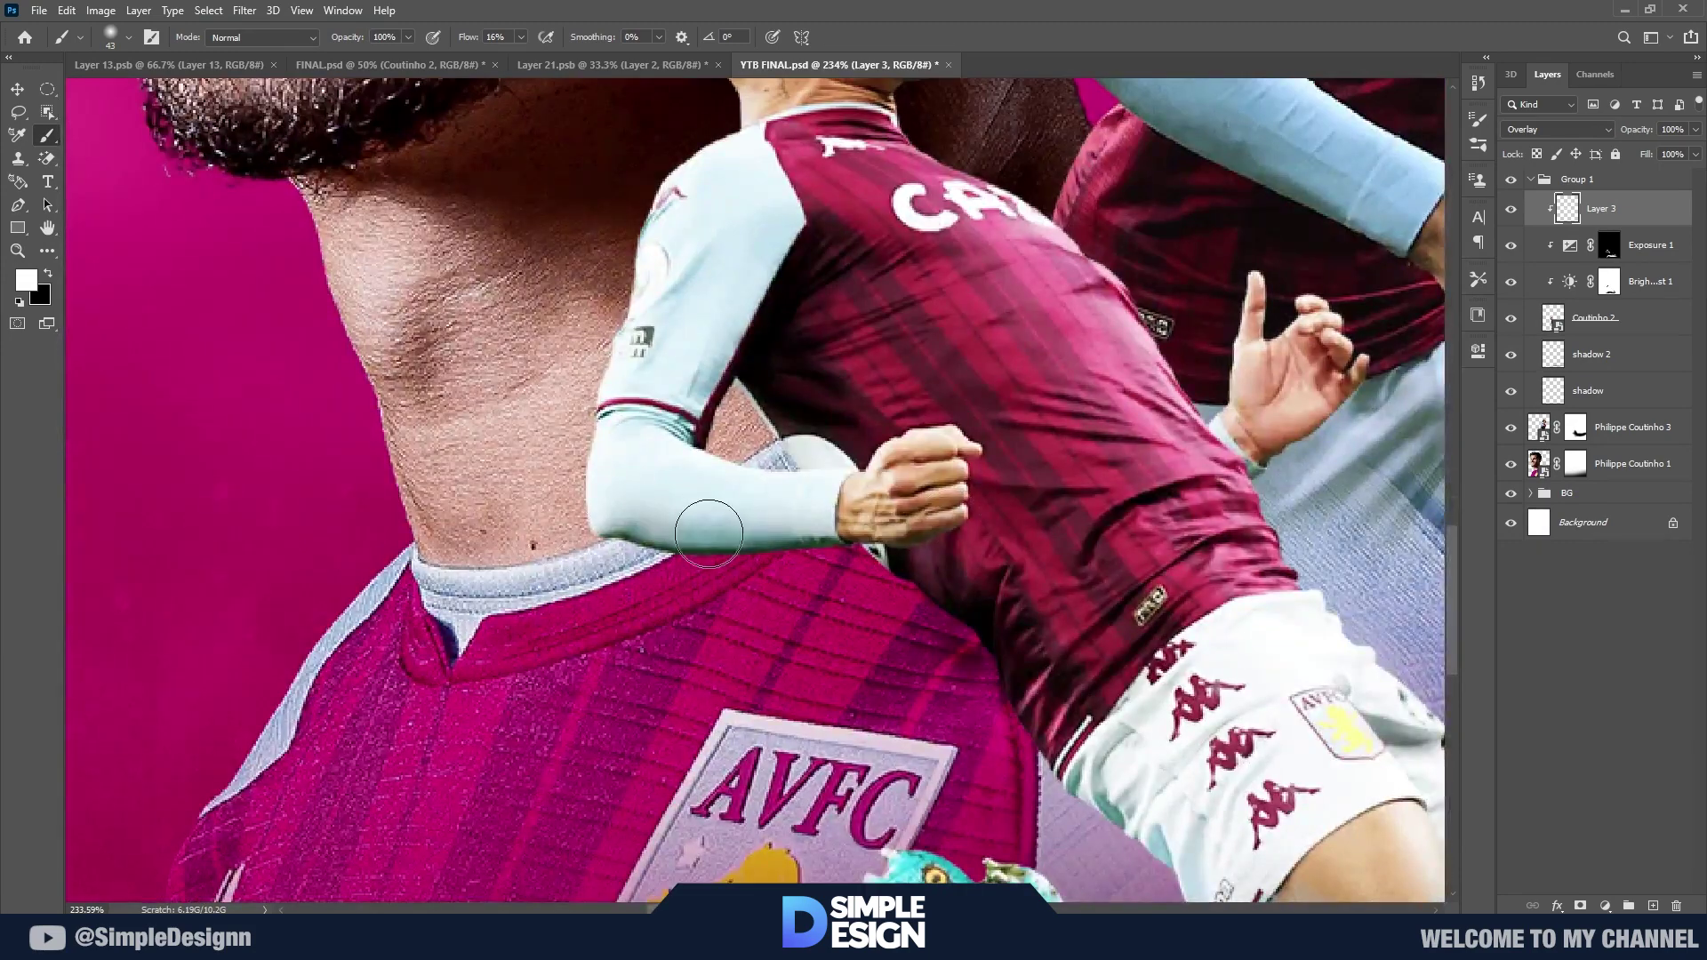
{"action": "left_click_drag", "start_coordinate": [708, 534], "coordinate": [869, 516]}
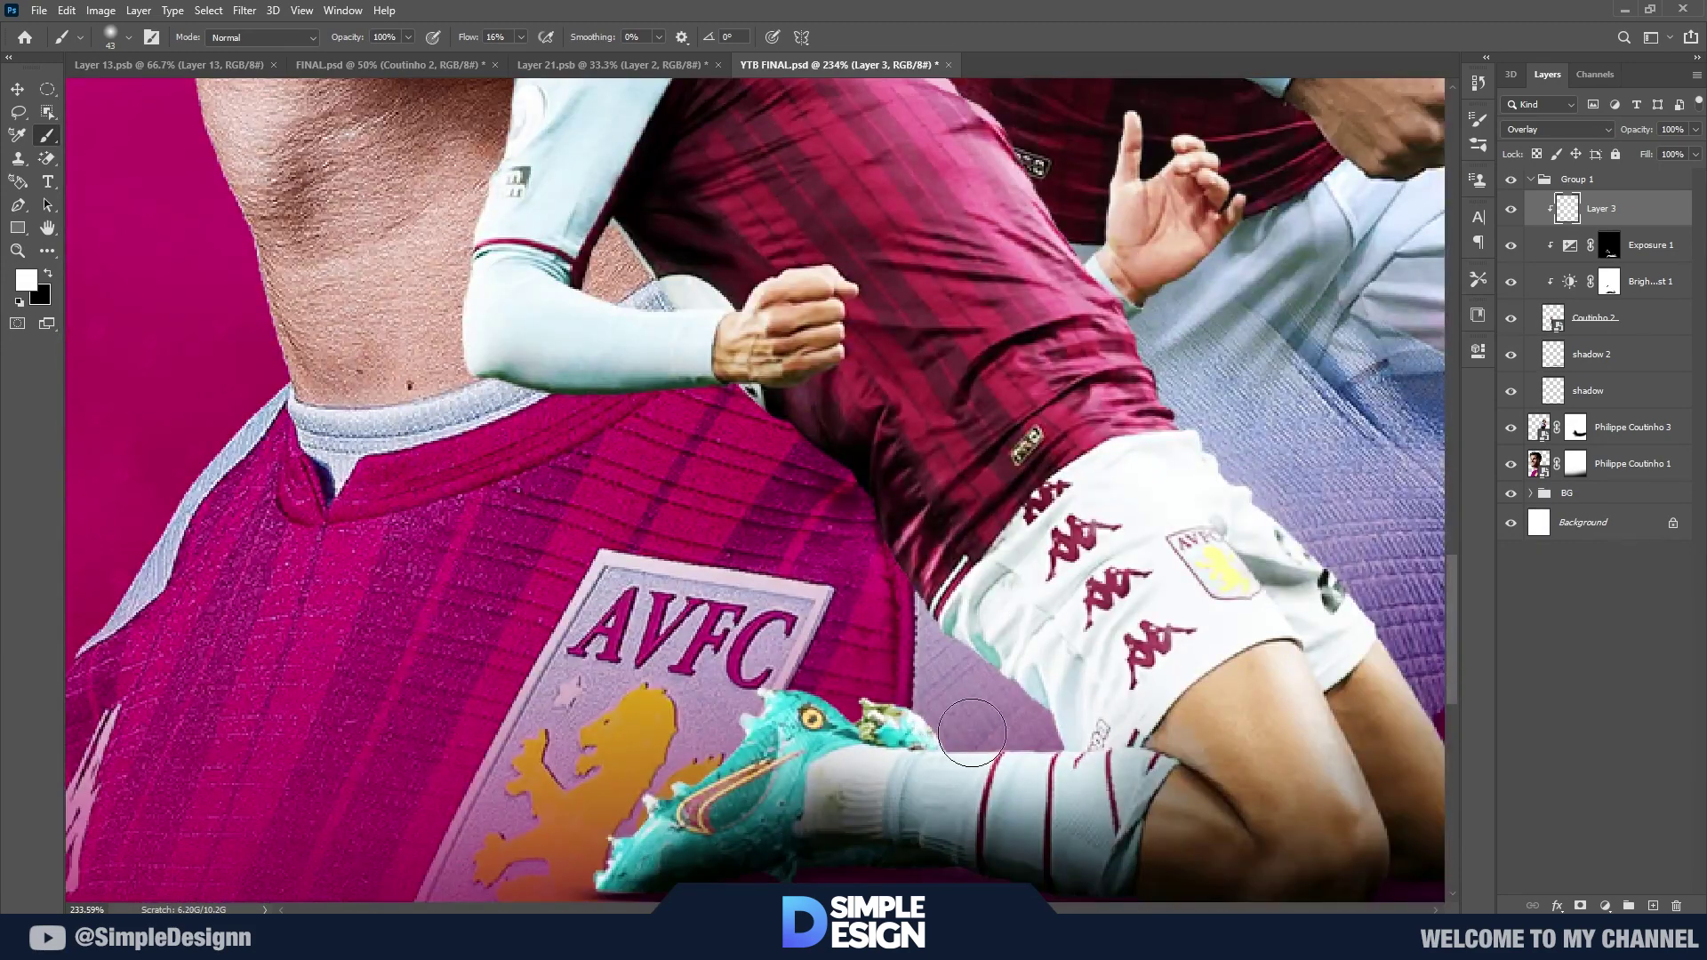
{"action": "scroll", "coordinate": [622, 756], "scroll_direction": "down", "scroll_amount": 1}
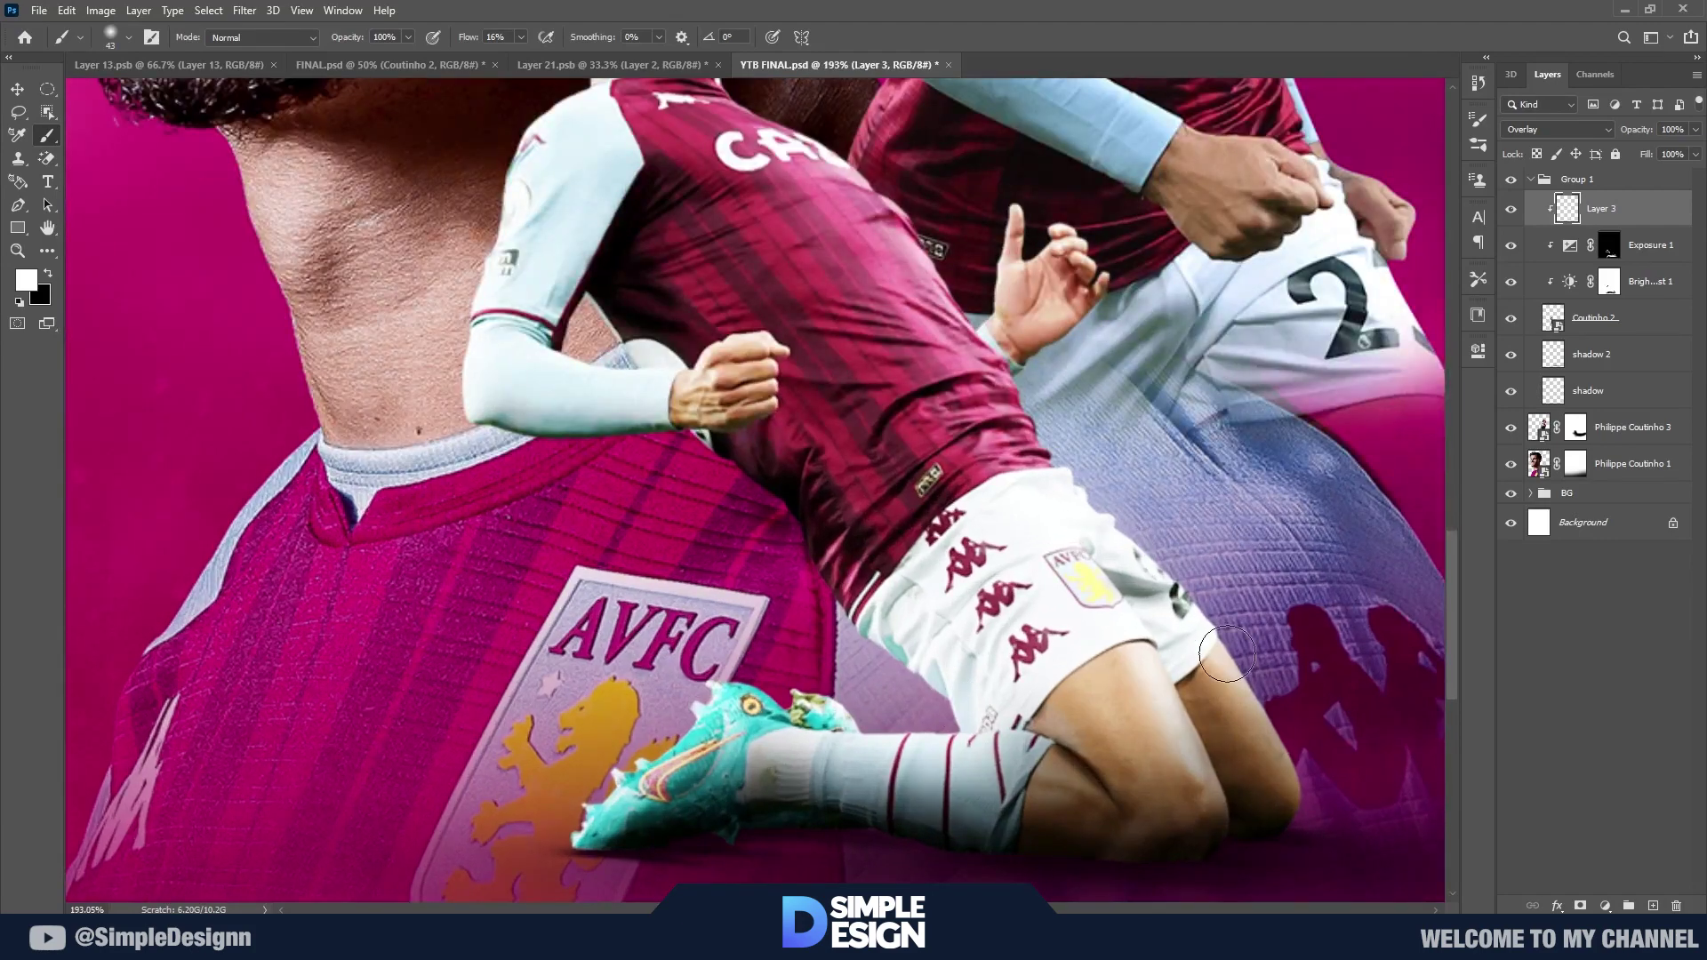
{"action": "scroll", "coordinate": [1058, 509], "scroll_direction": "down", "scroll_amount": 2}
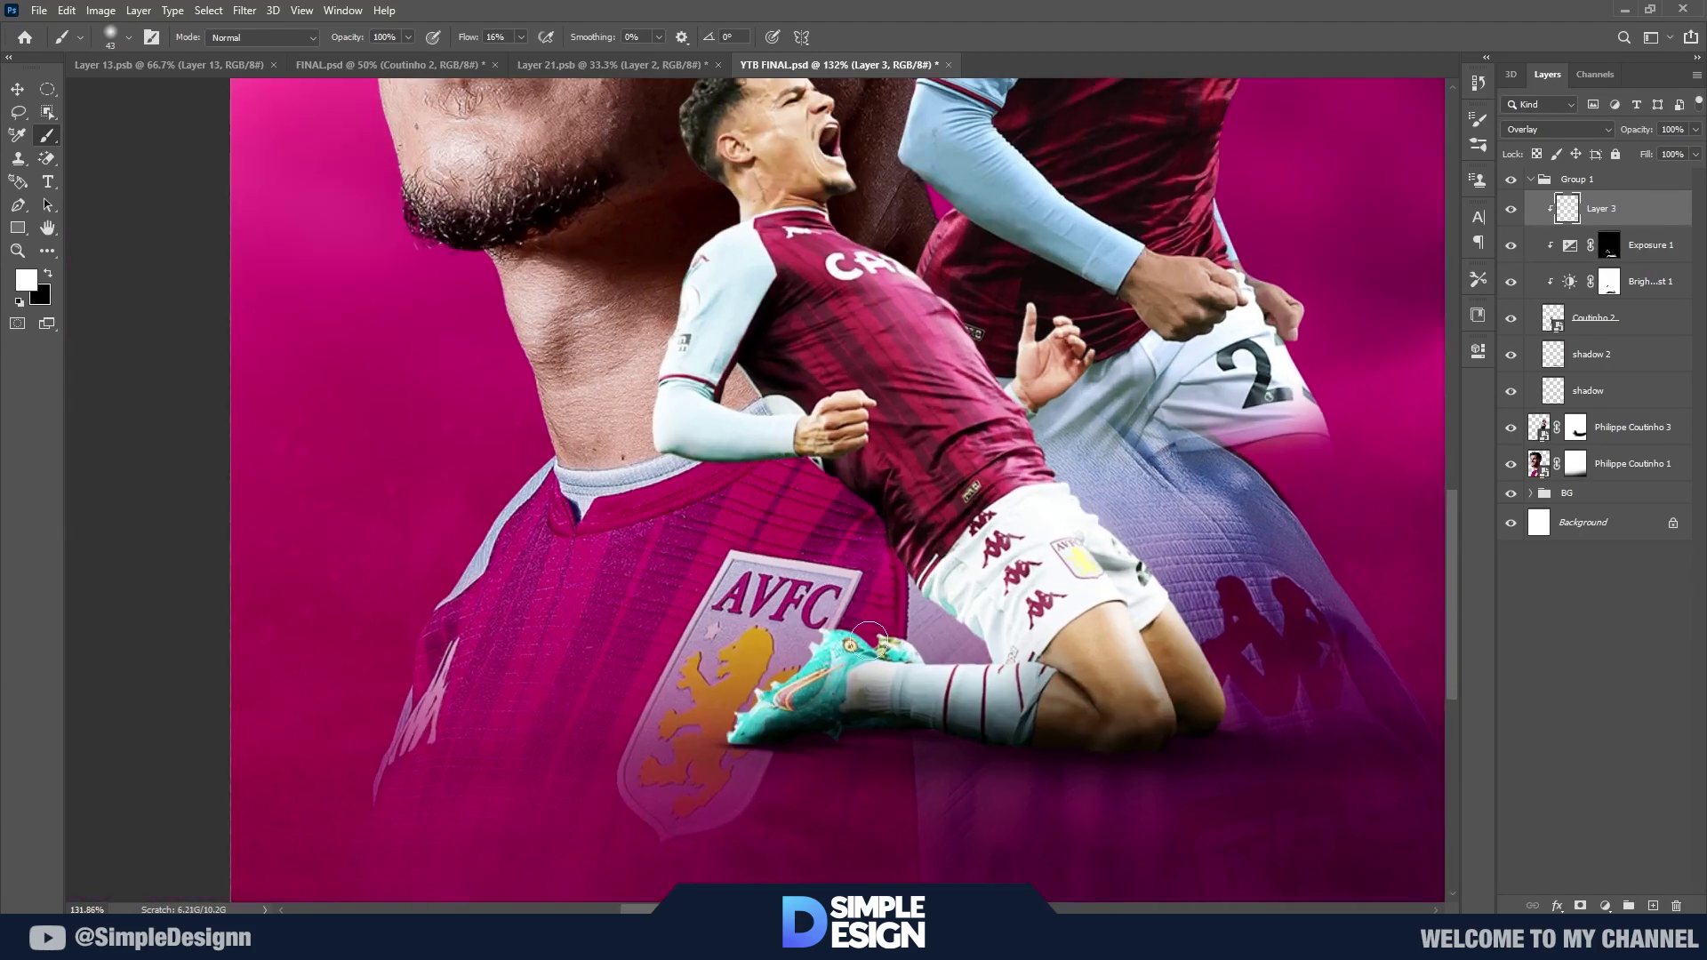
{"action": "scroll", "coordinate": [869, 638], "scroll_direction": "down", "scroll_amount": 3}
{"action": "scroll", "coordinate": [725, 807], "scroll_direction": "up", "scroll_amount": 3}
{"action": "scroll", "coordinate": [889, 800], "scroll_direction": "up", "scroll_amount": 2}
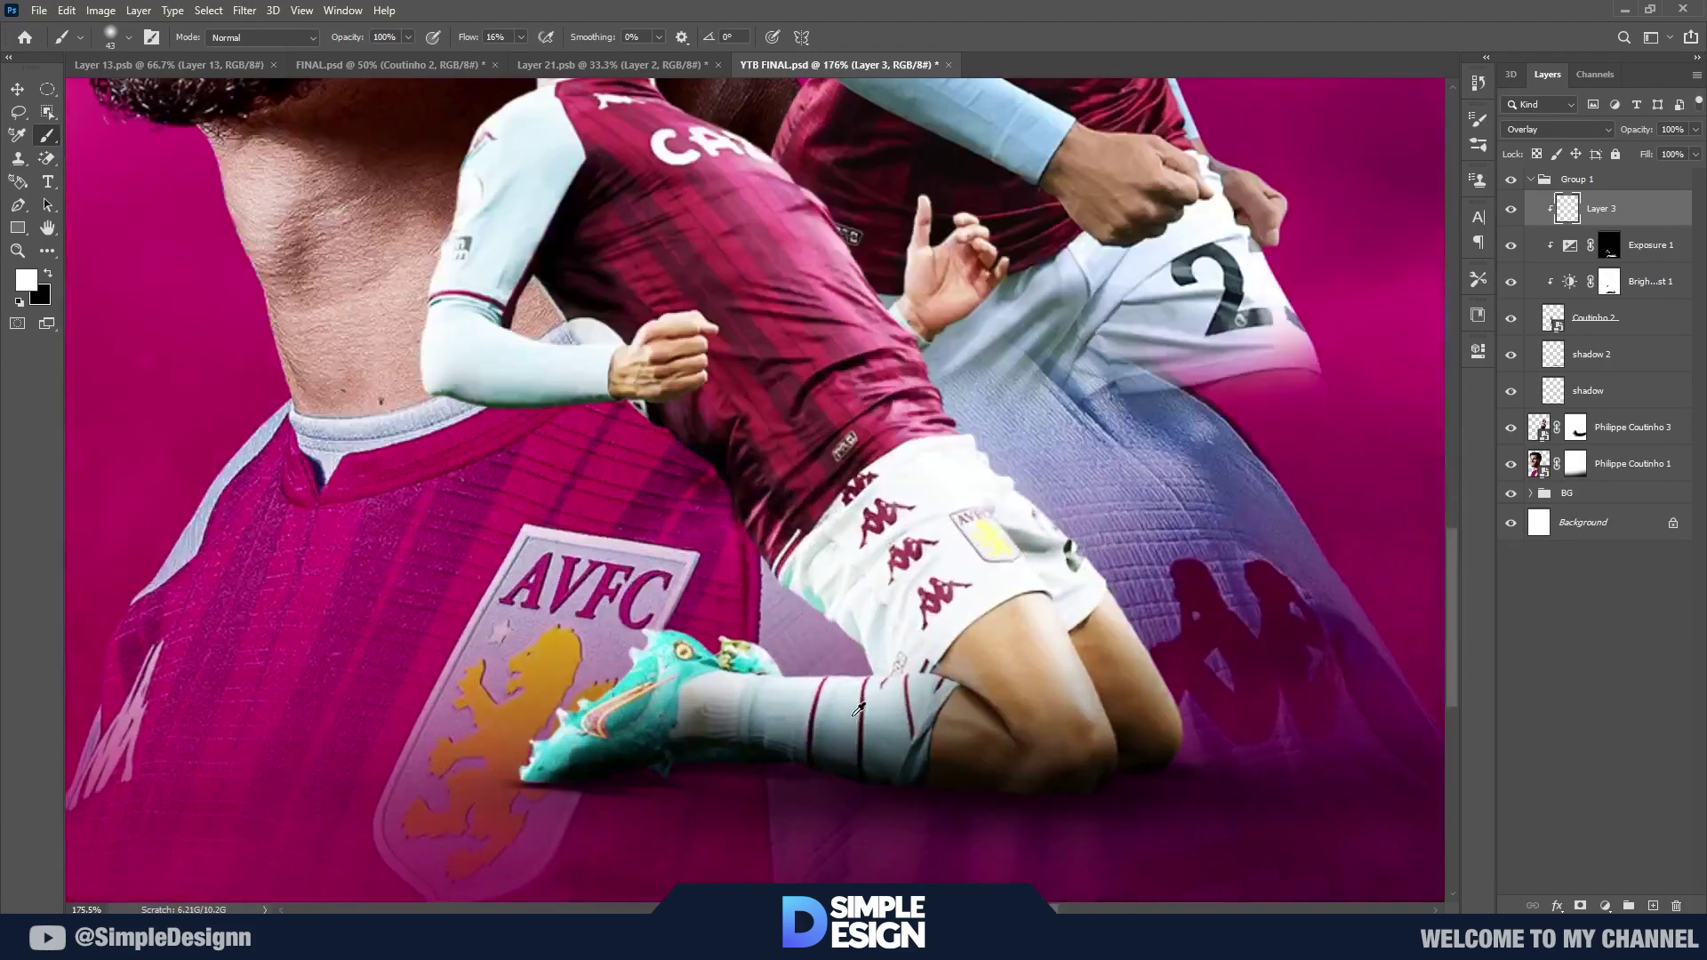
{"action": "scroll", "coordinate": [1090, 797], "scroll_direction": "up", "scroll_amount": 1}
{"action": "scroll", "coordinate": [1091, 797], "scroll_direction": "up", "scroll_amount": 1}
{"action": "left_click", "coordinate": [1630, 257]}
{"action": "scroll", "coordinate": [903, 693], "scroll_direction": "up", "scroll_amount": 1}
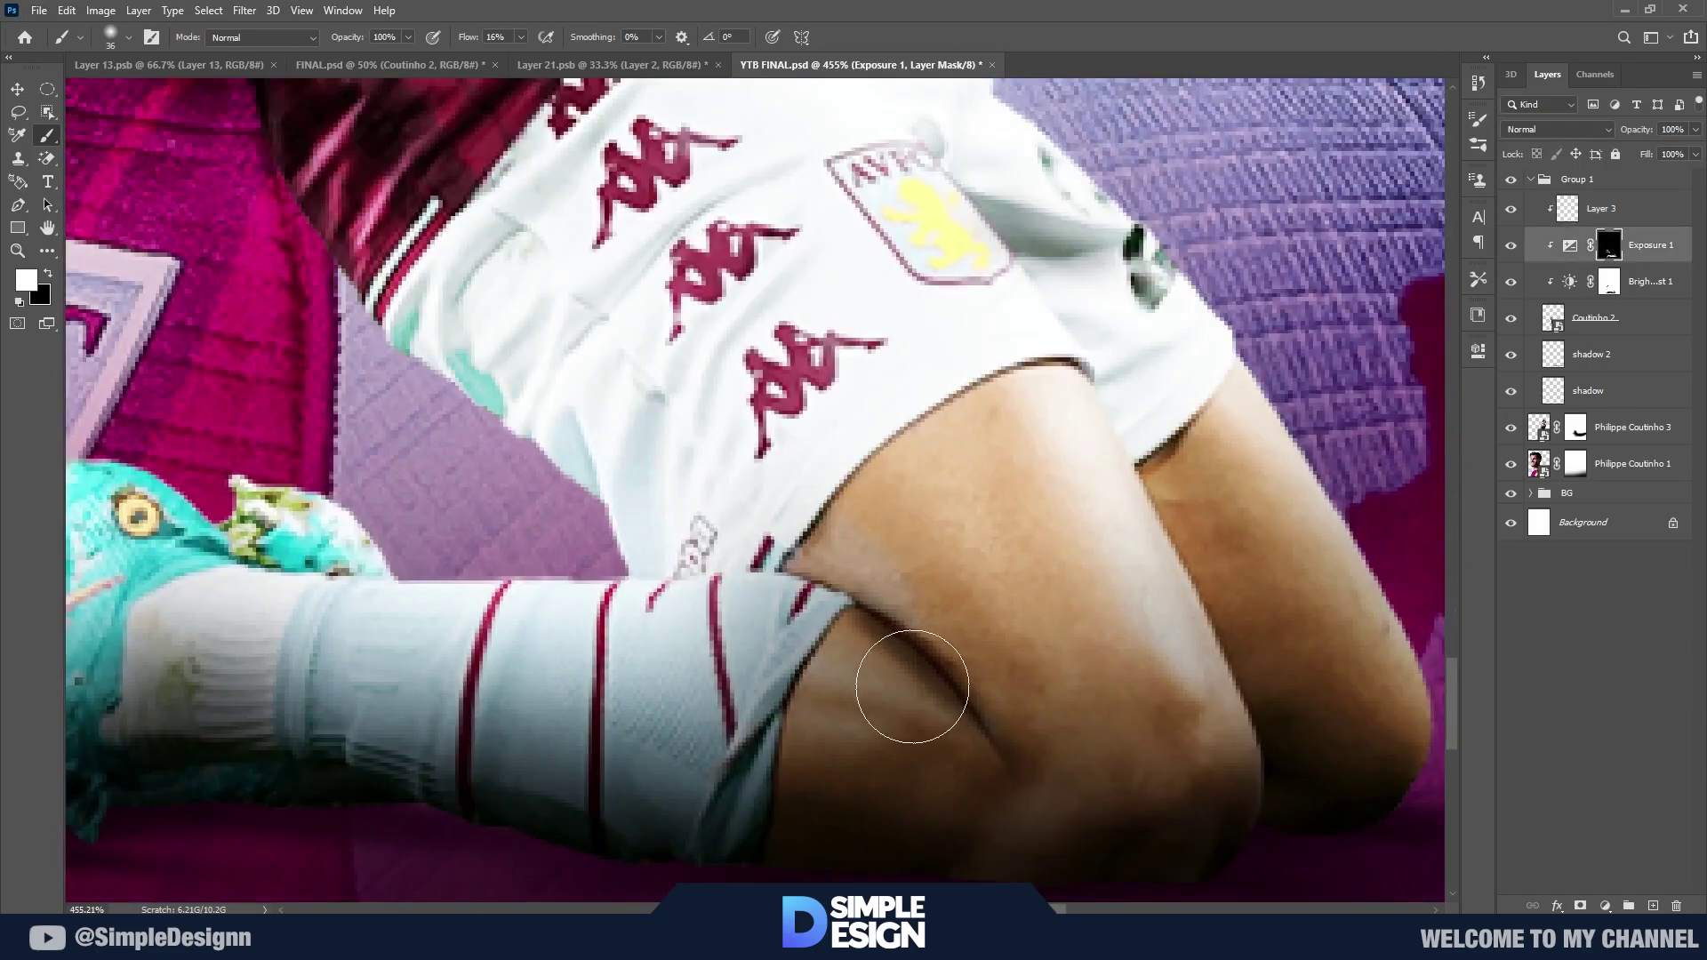
Step: Paint the Exposure 1 mask over the leg, then switch the painting colour to black
{"action": "mouse_move", "coordinate": [903, 665]}
{"action": "left_mouse_down"}
{"action": "mouse_move", "coordinate": [965, 732]}
{"action": "mouse_move", "coordinate": [894, 667]}
{"action": "left_mouse_up"}
{"action": "scroll", "coordinate": [965, 732], "scroll_direction": "down", "scroll_amount": 2}
{"action": "scroll", "coordinate": [1029, 735], "scroll_direction": "up", "scroll_amount": 1}
{"action": "key", "text": "x"}
{"action": "key", "text": "x"}
{"action": "scroll", "coordinate": [889, 676], "scroll_direction": "down", "scroll_amount": 3}
{"action": "scroll", "coordinate": [845, 703], "scroll_direction": "down", "scroll_amount": 2}
{"action": "scroll", "coordinate": [810, 730], "scroll_direction": "down", "scroll_amount": 1}
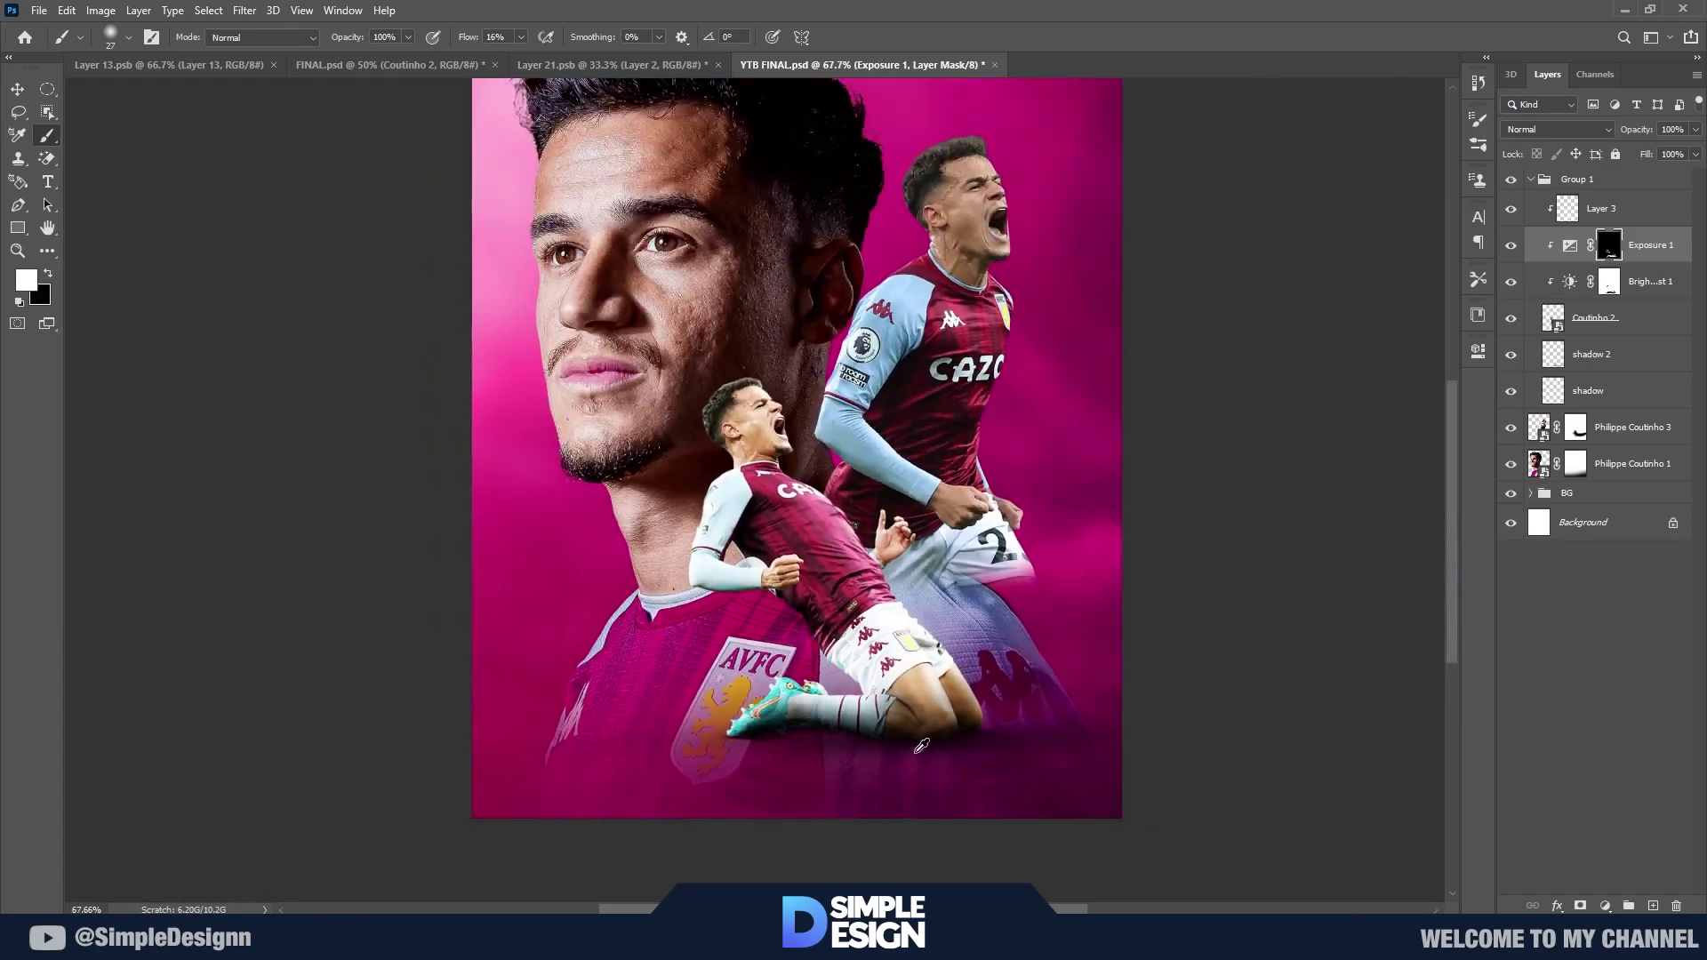
{"action": "scroll", "coordinate": [793, 741], "scroll_direction": "up", "scroll_amount": 1}
{"action": "scroll", "coordinate": [793, 741], "scroll_direction": "up", "scroll_amount": 5}
{"action": "scroll", "coordinate": [793, 741], "scroll_direction": "up", "scroll_amount": 1}
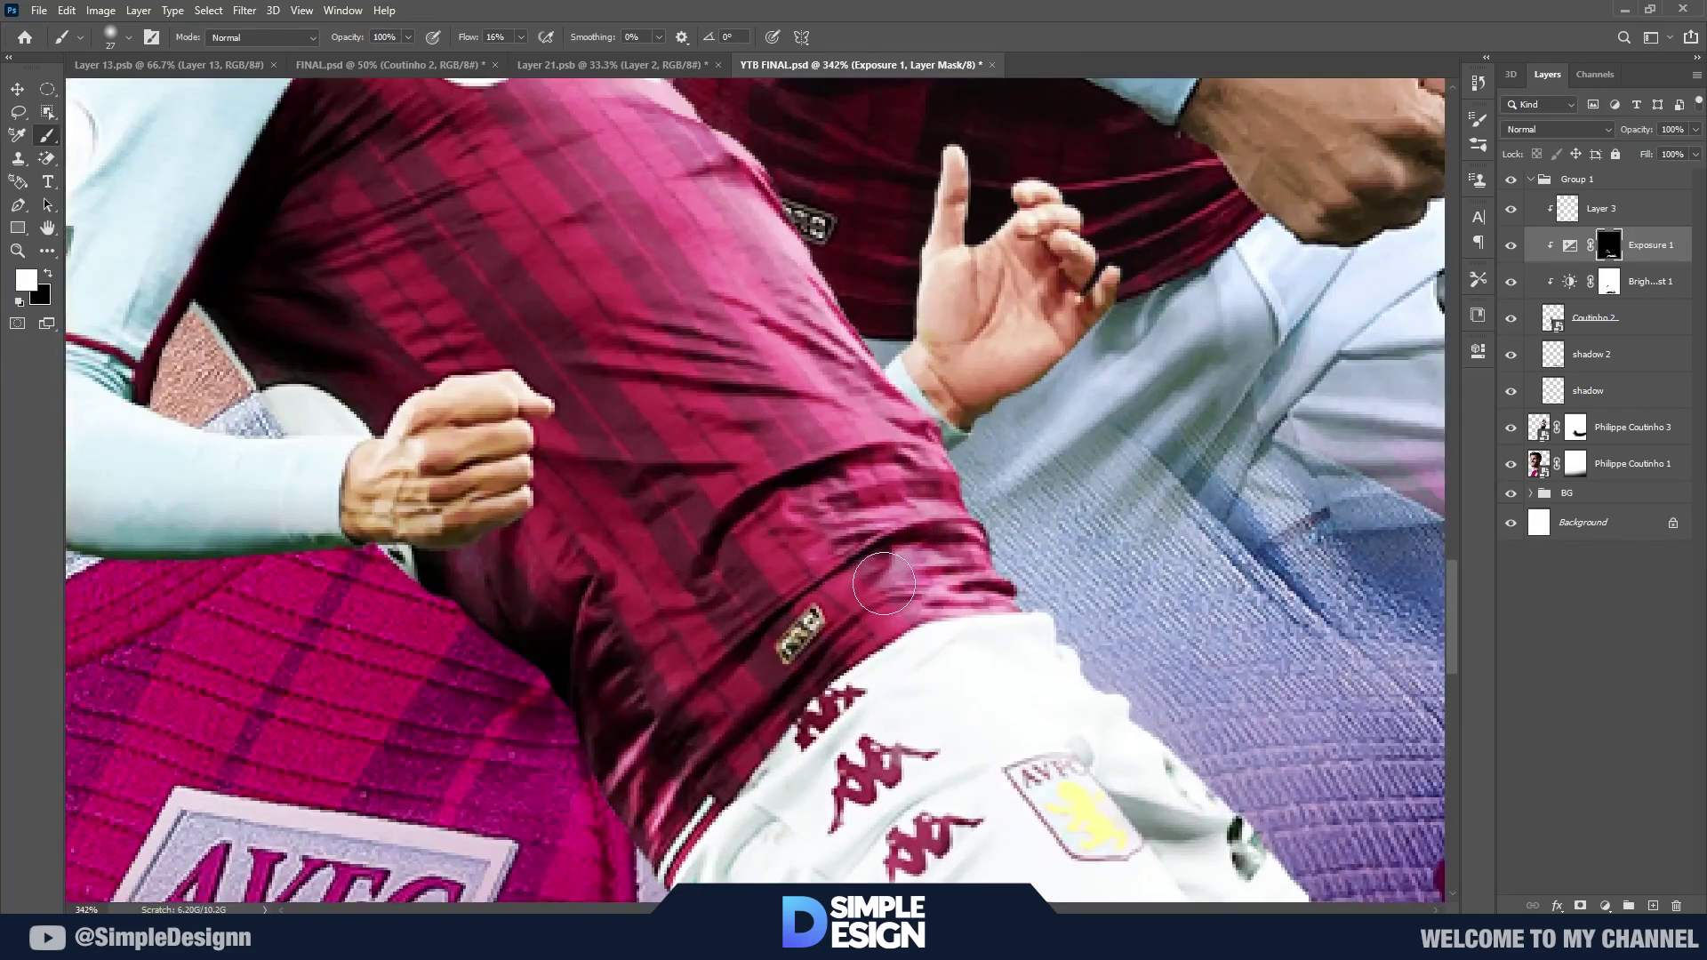
{"action": "scroll", "coordinate": [873, 576], "scroll_direction": "up", "scroll_amount": 2}
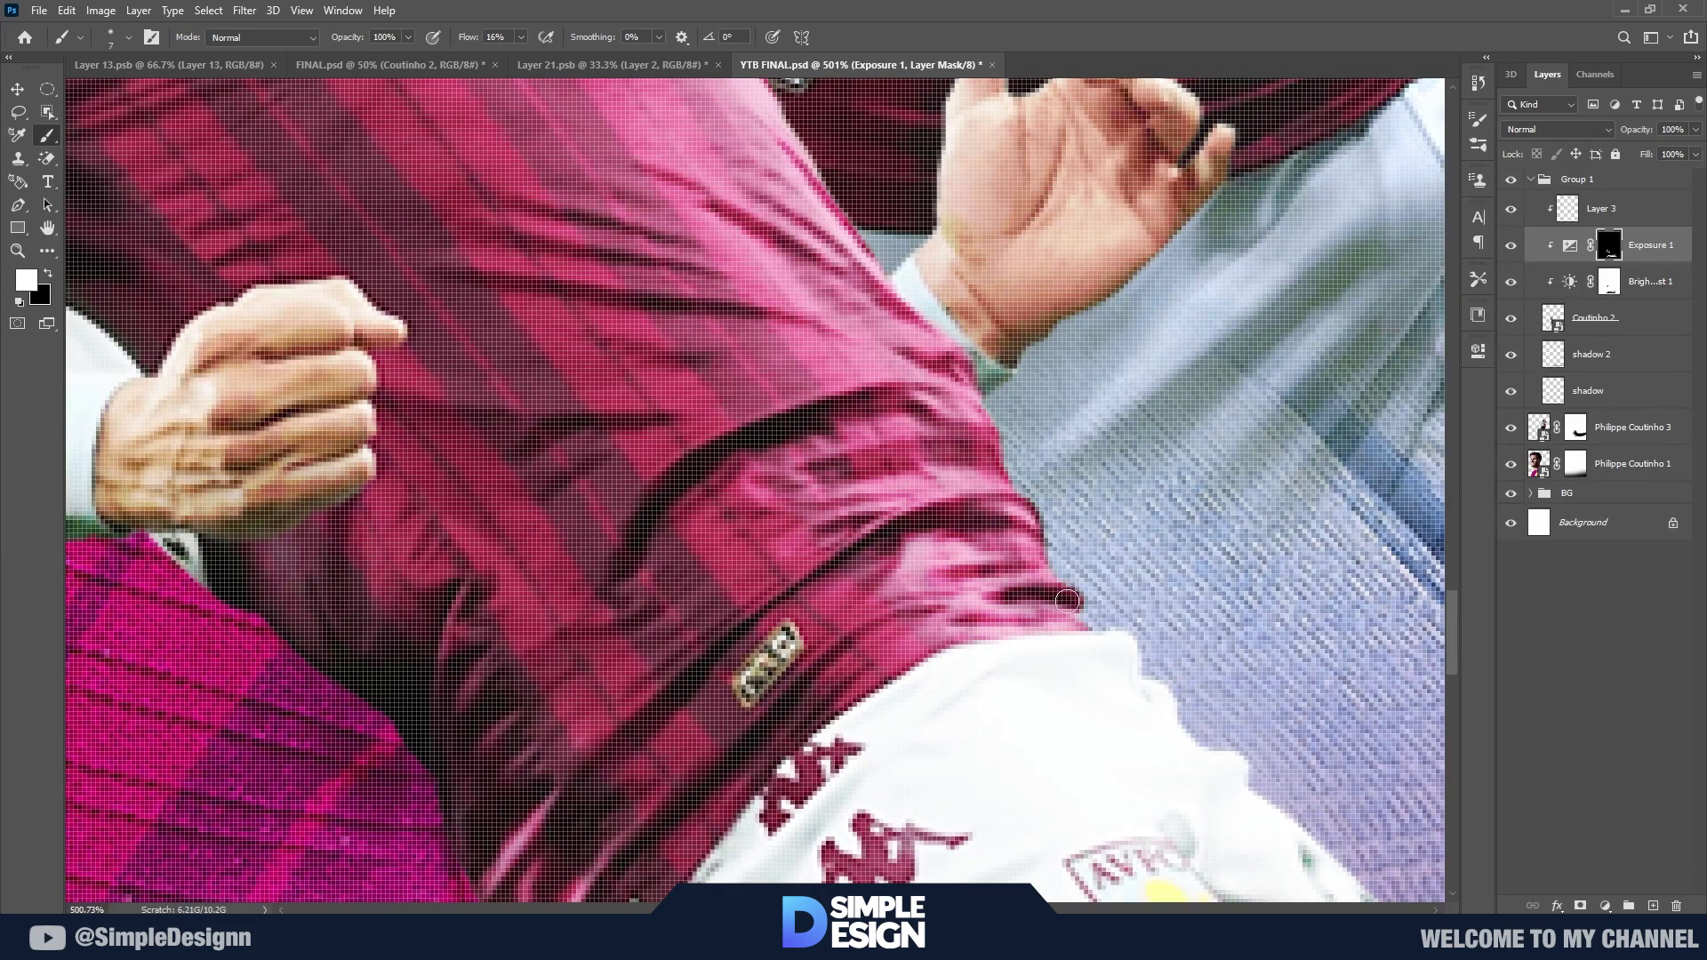
Step: Zoom and pan across the kneeling player's sock and clenched hand
{"action": "scroll", "coordinate": [846, 465], "scroll_direction": "left", "scroll_amount": 5}
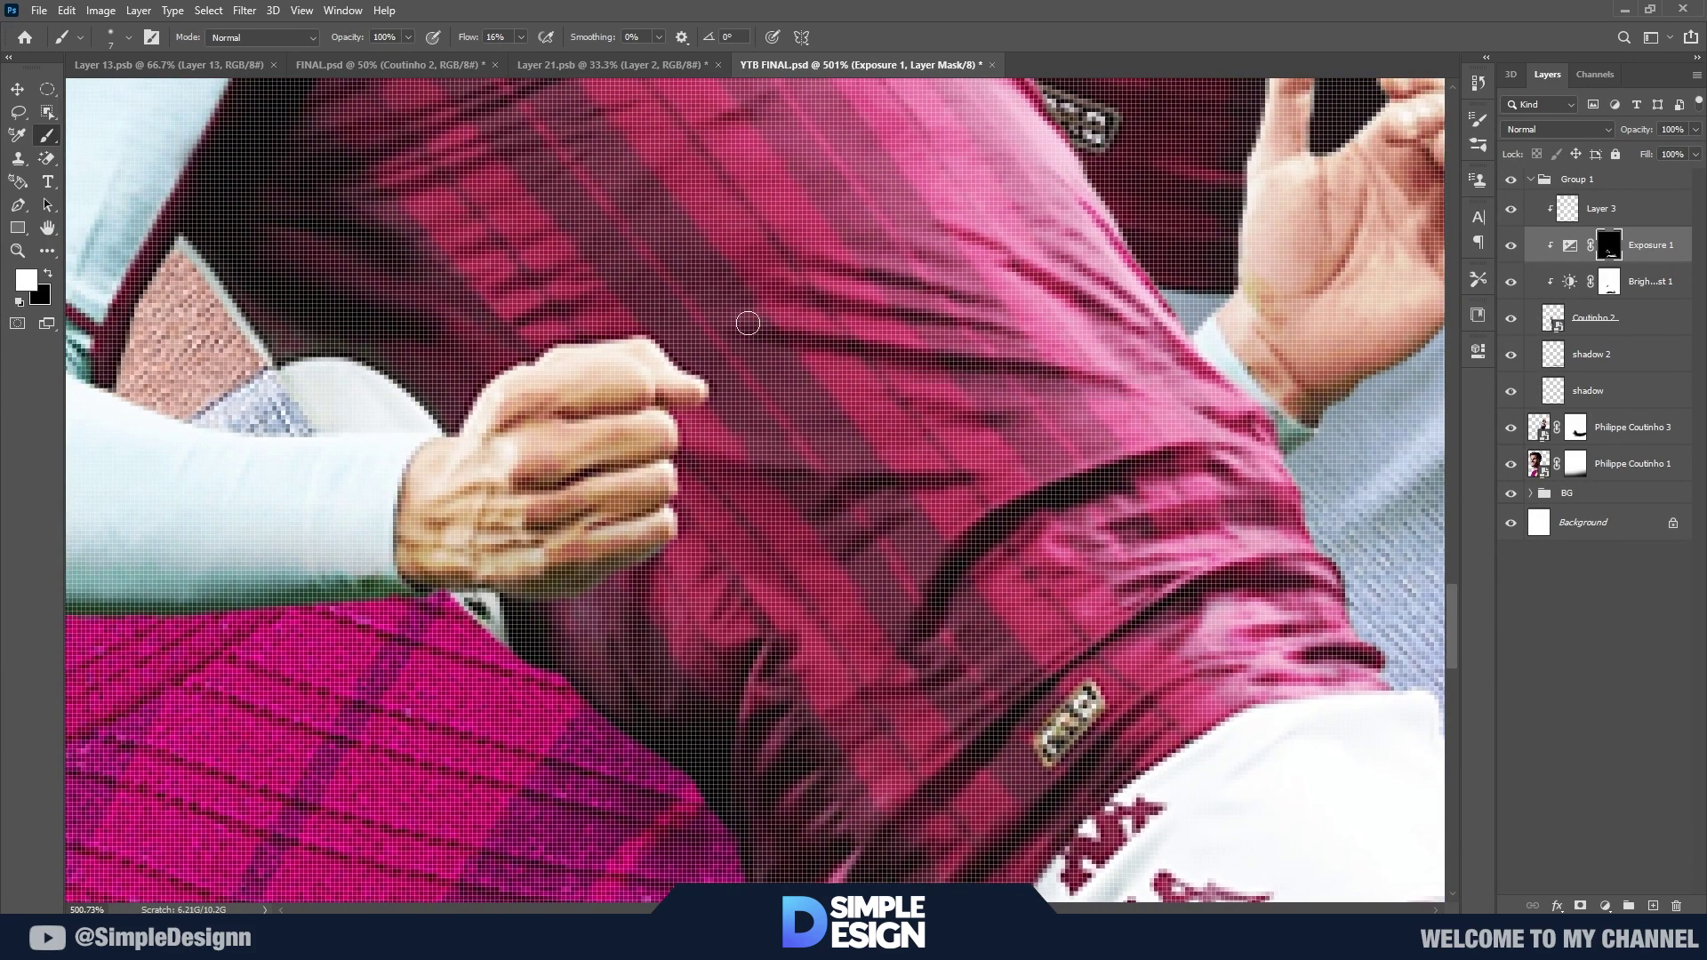
{"action": "scroll", "coordinate": [713, 838], "scroll_direction": "up", "scroll_amount": 3}
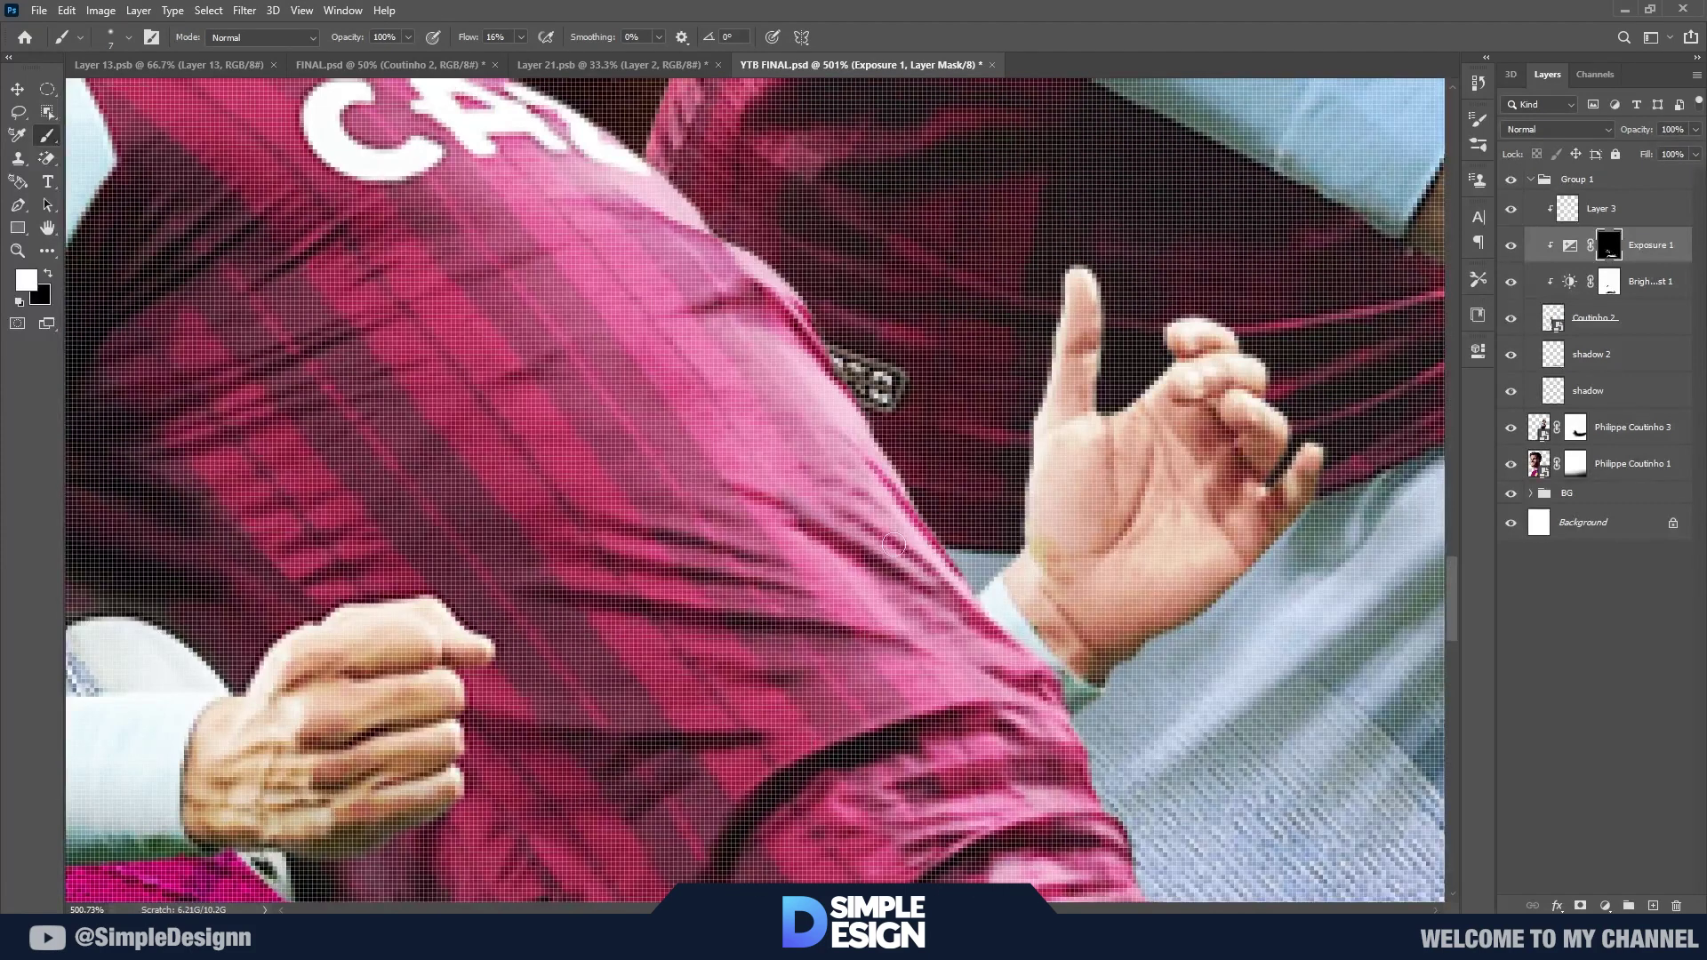
{"action": "scroll", "coordinate": [827, 717], "scroll_direction": "up", "scroll_amount": 2}
{"action": "scroll", "coordinate": [717, 508], "scroll_direction": "down", "scroll_amount": 1}
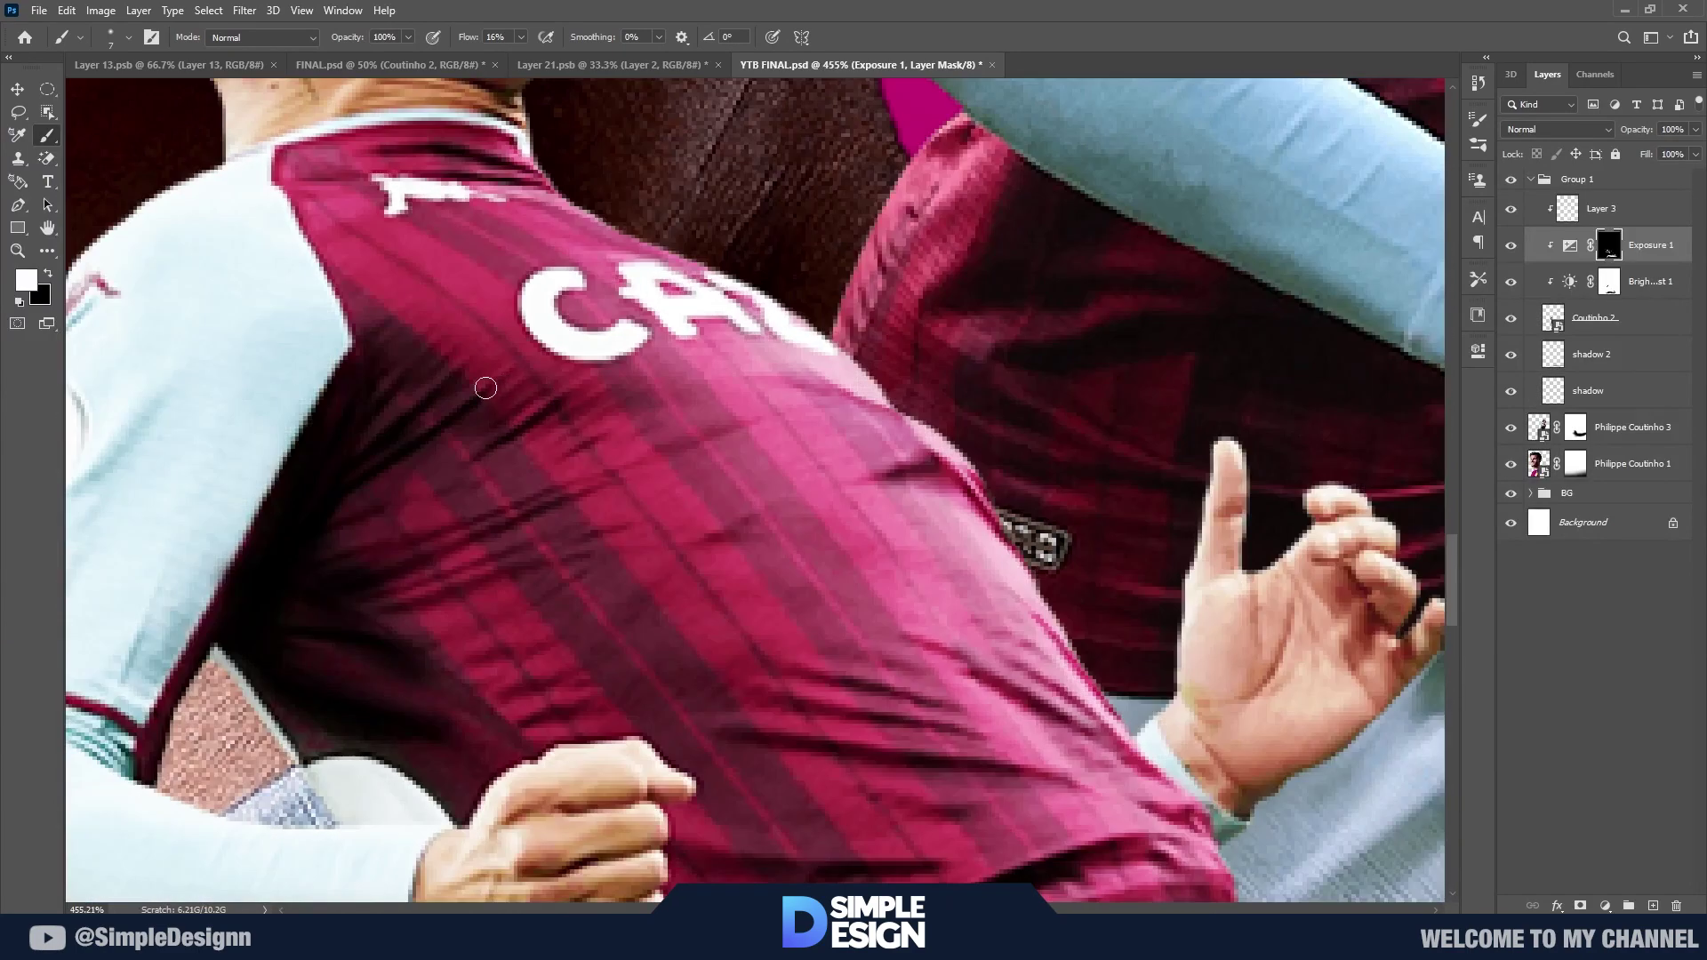
{"action": "scroll", "coordinate": [498, 646], "scroll_direction": "down", "scroll_amount": 3}
{"action": "scroll", "coordinate": [847, 690], "scroll_direction": "down", "scroll_amount": 2}
{"action": "scroll", "coordinate": [850, 585], "scroll_direction": "left", "scroll_amount": 2}
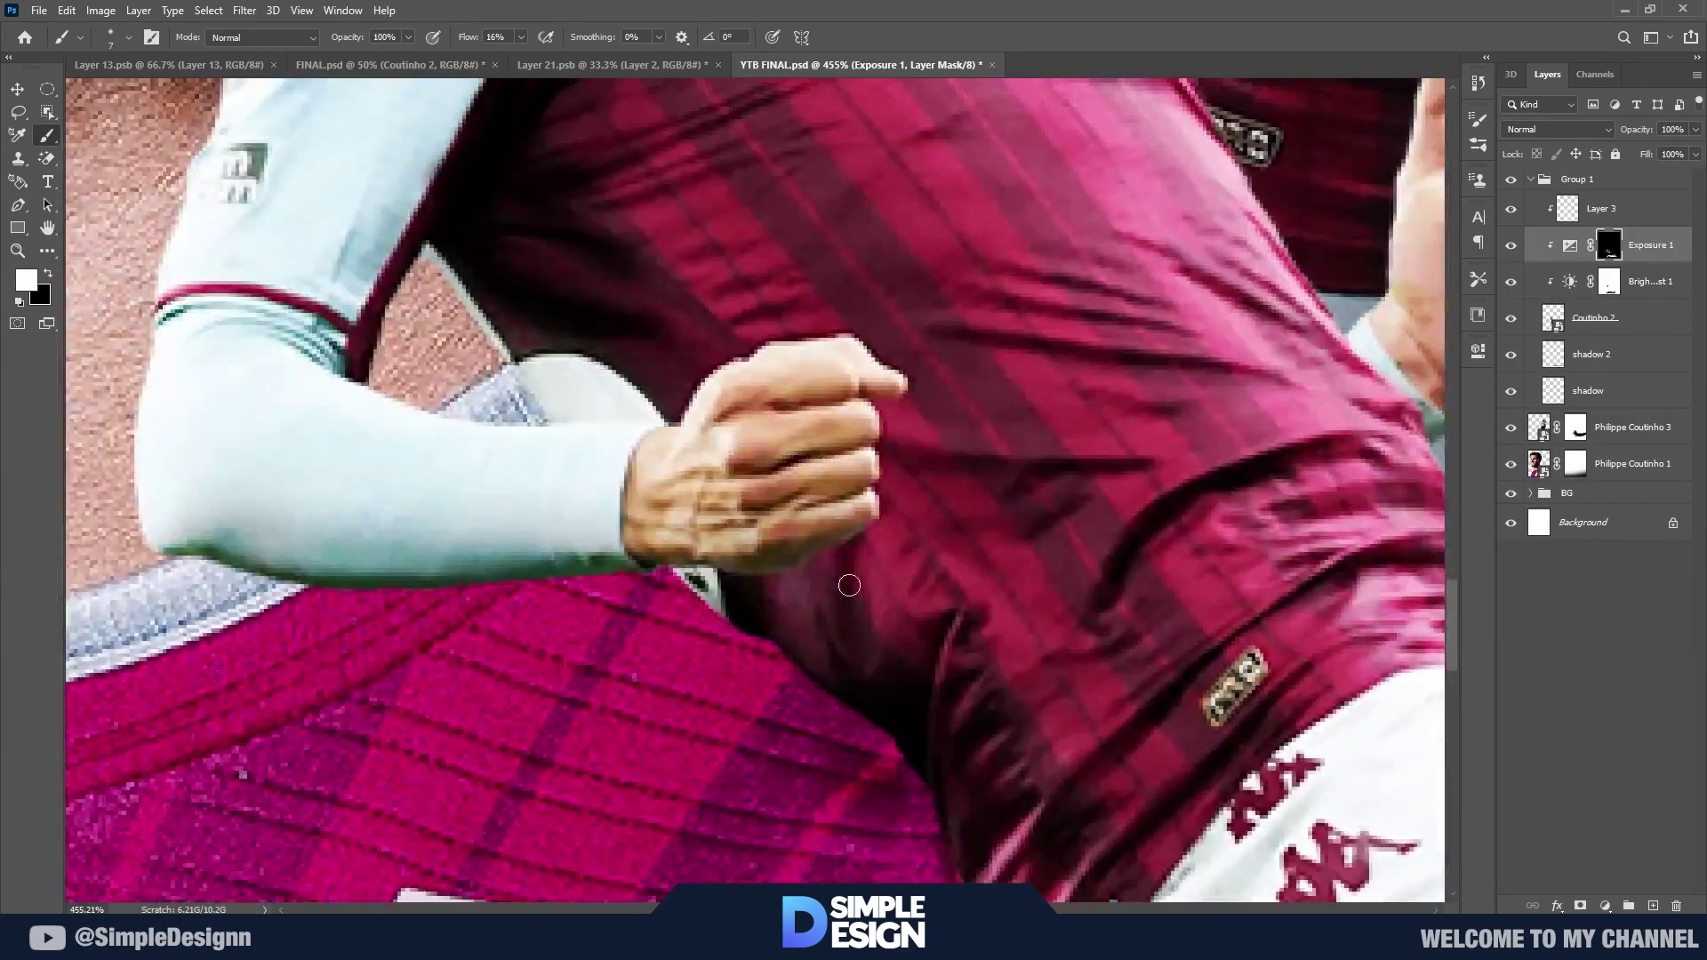
{"action": "scroll", "coordinate": [969, 634], "scroll_direction": "down", "scroll_amount": 3}
{"action": "scroll", "coordinate": [889, 605], "scroll_direction": "down", "scroll_amount": 4}
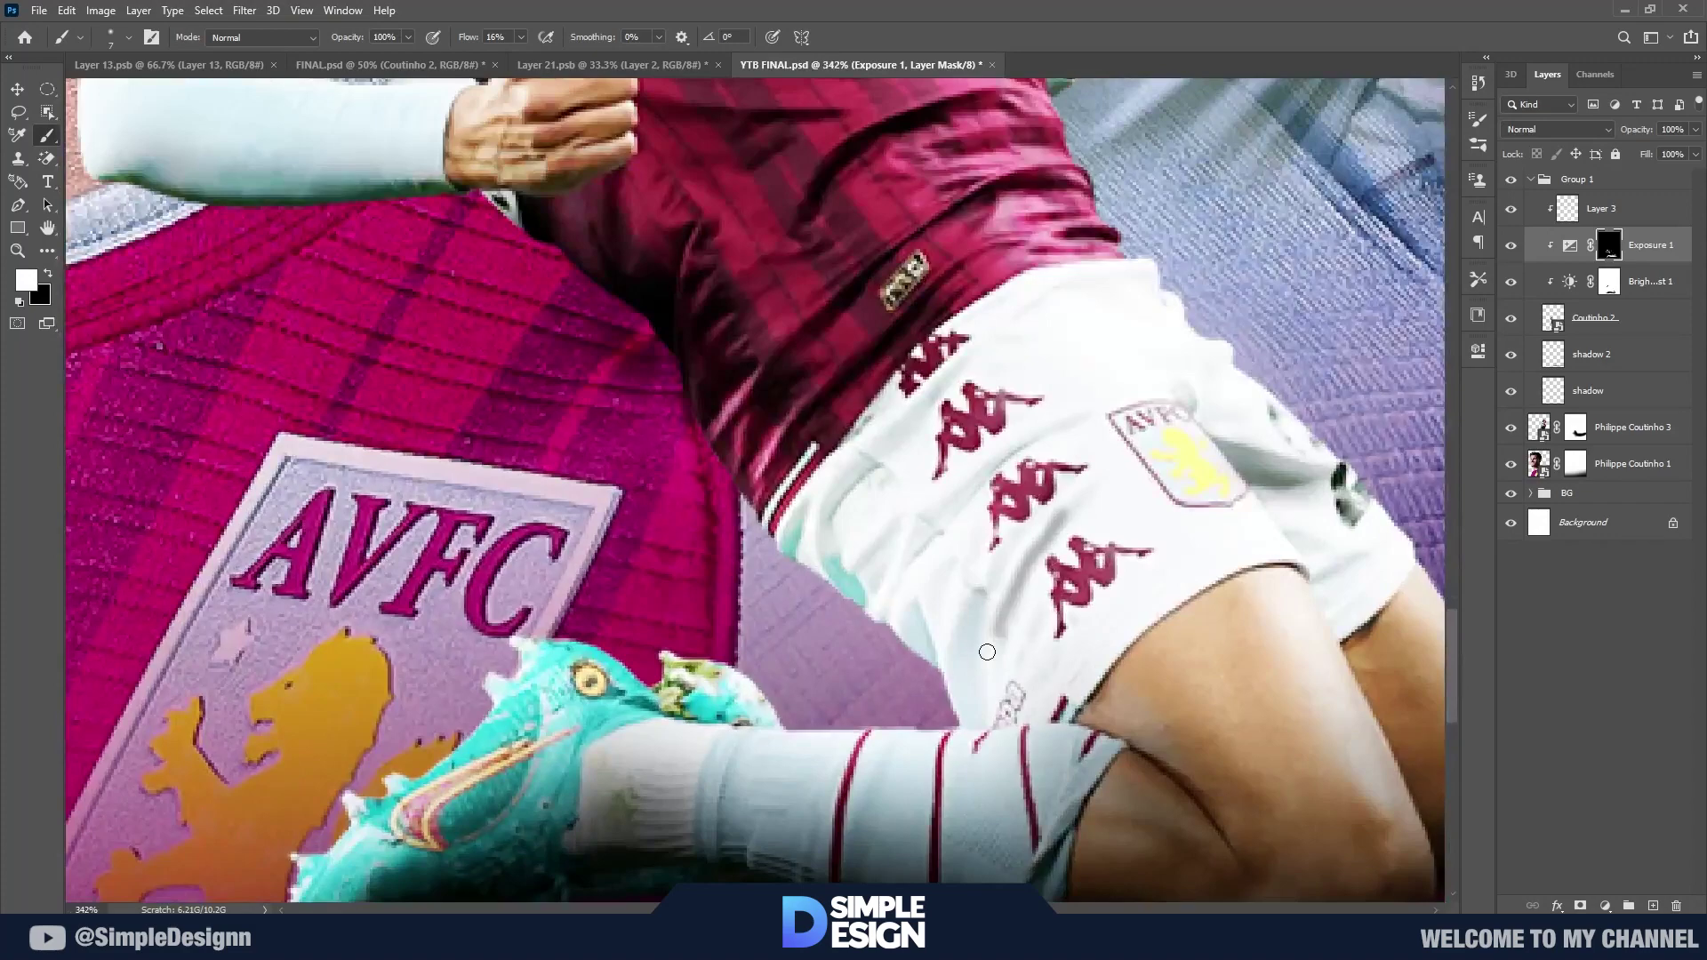
{"action": "scroll", "coordinate": [885, 595], "scroll_direction": "up", "scroll_amount": 3}
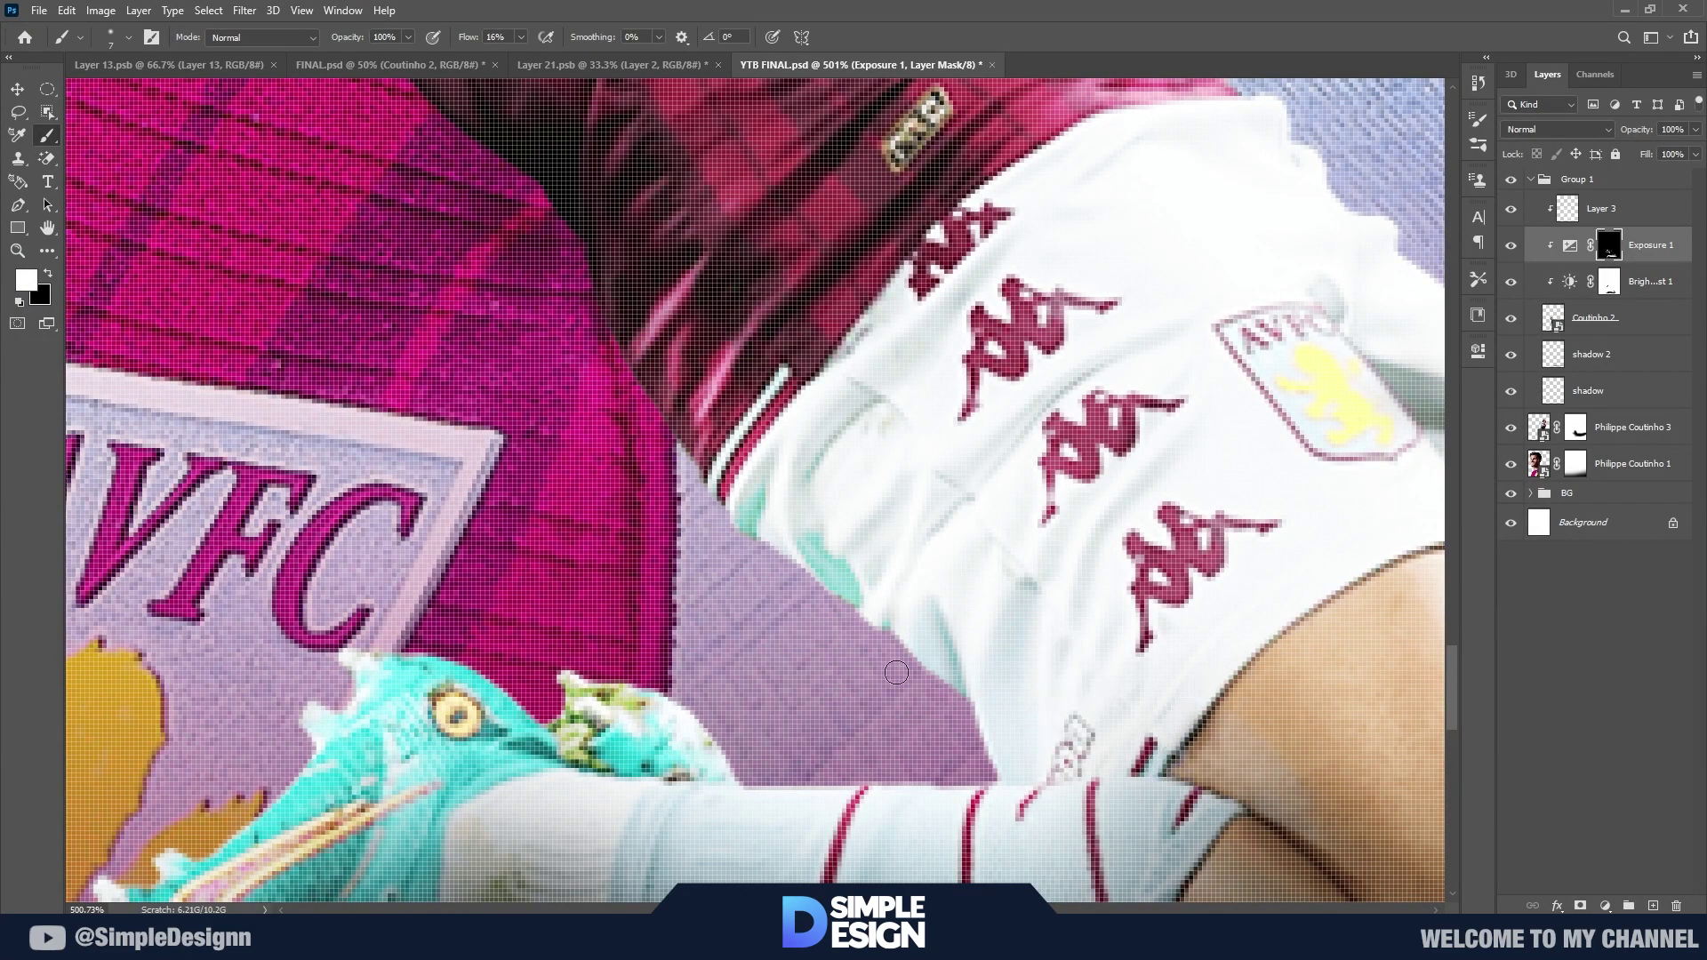
{"action": "scroll", "coordinate": [738, 483], "scroll_direction": "down", "scroll_amount": 3}
{"action": "scroll", "coordinate": [738, 483], "scroll_direction": "left", "scroll_amount": 2}
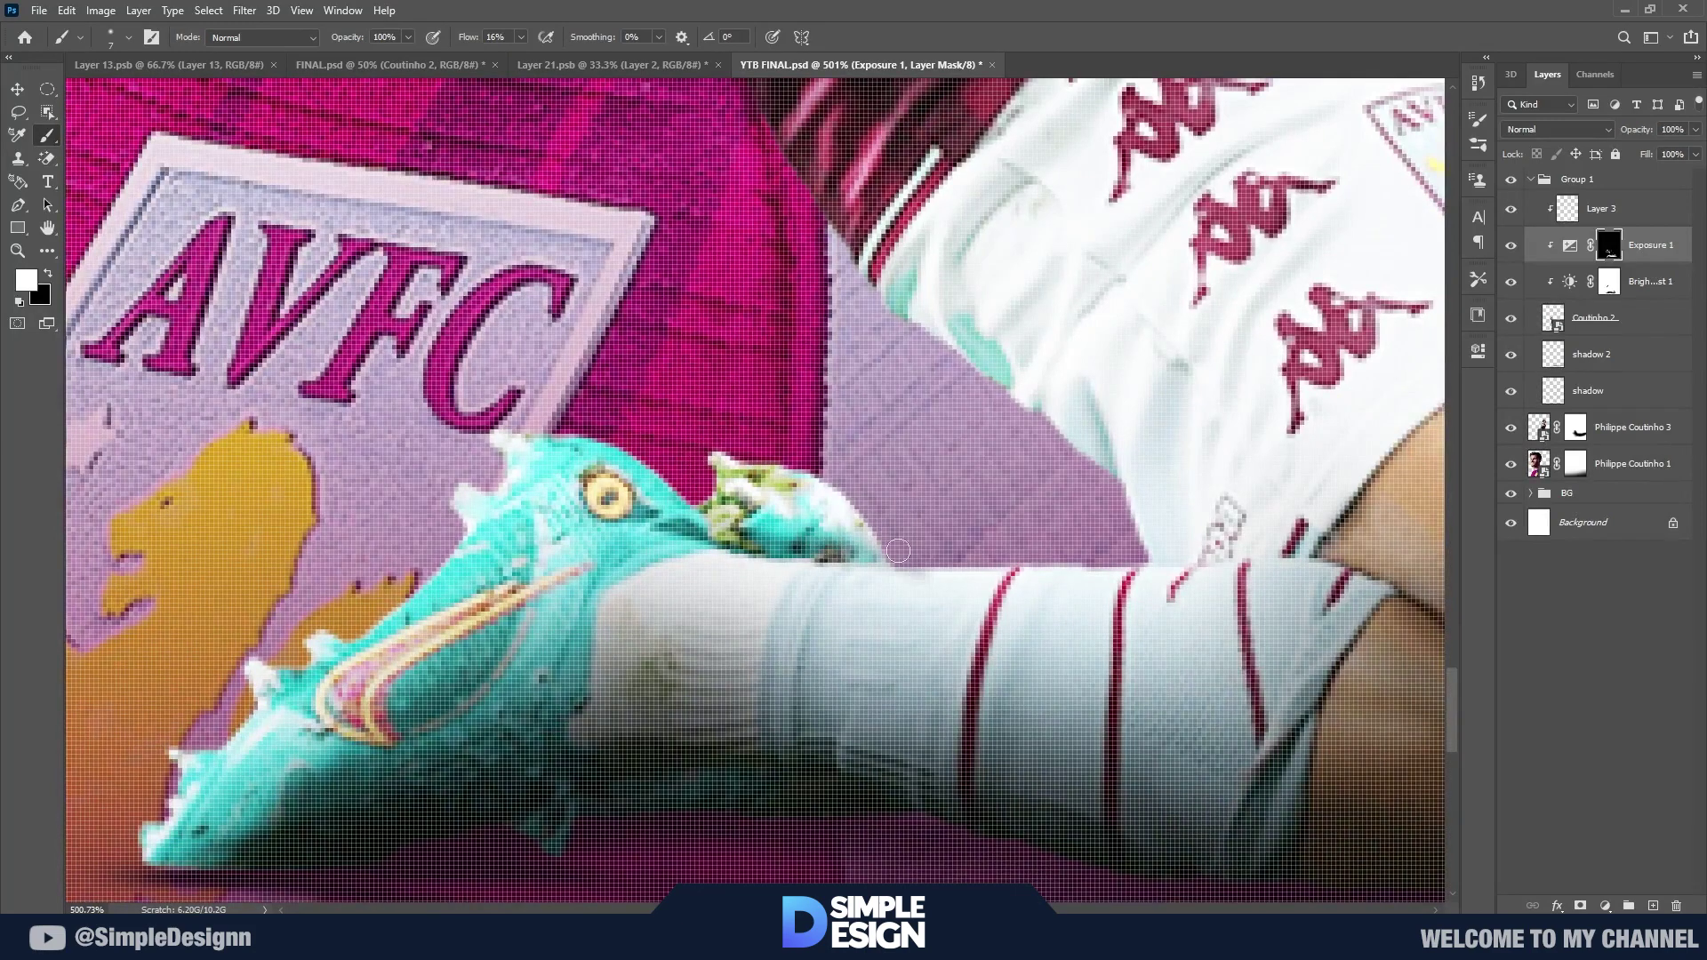
{"action": "scroll", "coordinate": [779, 532], "scroll_direction": "down", "scroll_amount": 2}
{"action": "scroll", "coordinate": [566, 652], "scroll_direction": "left", "scroll_amount": 3}
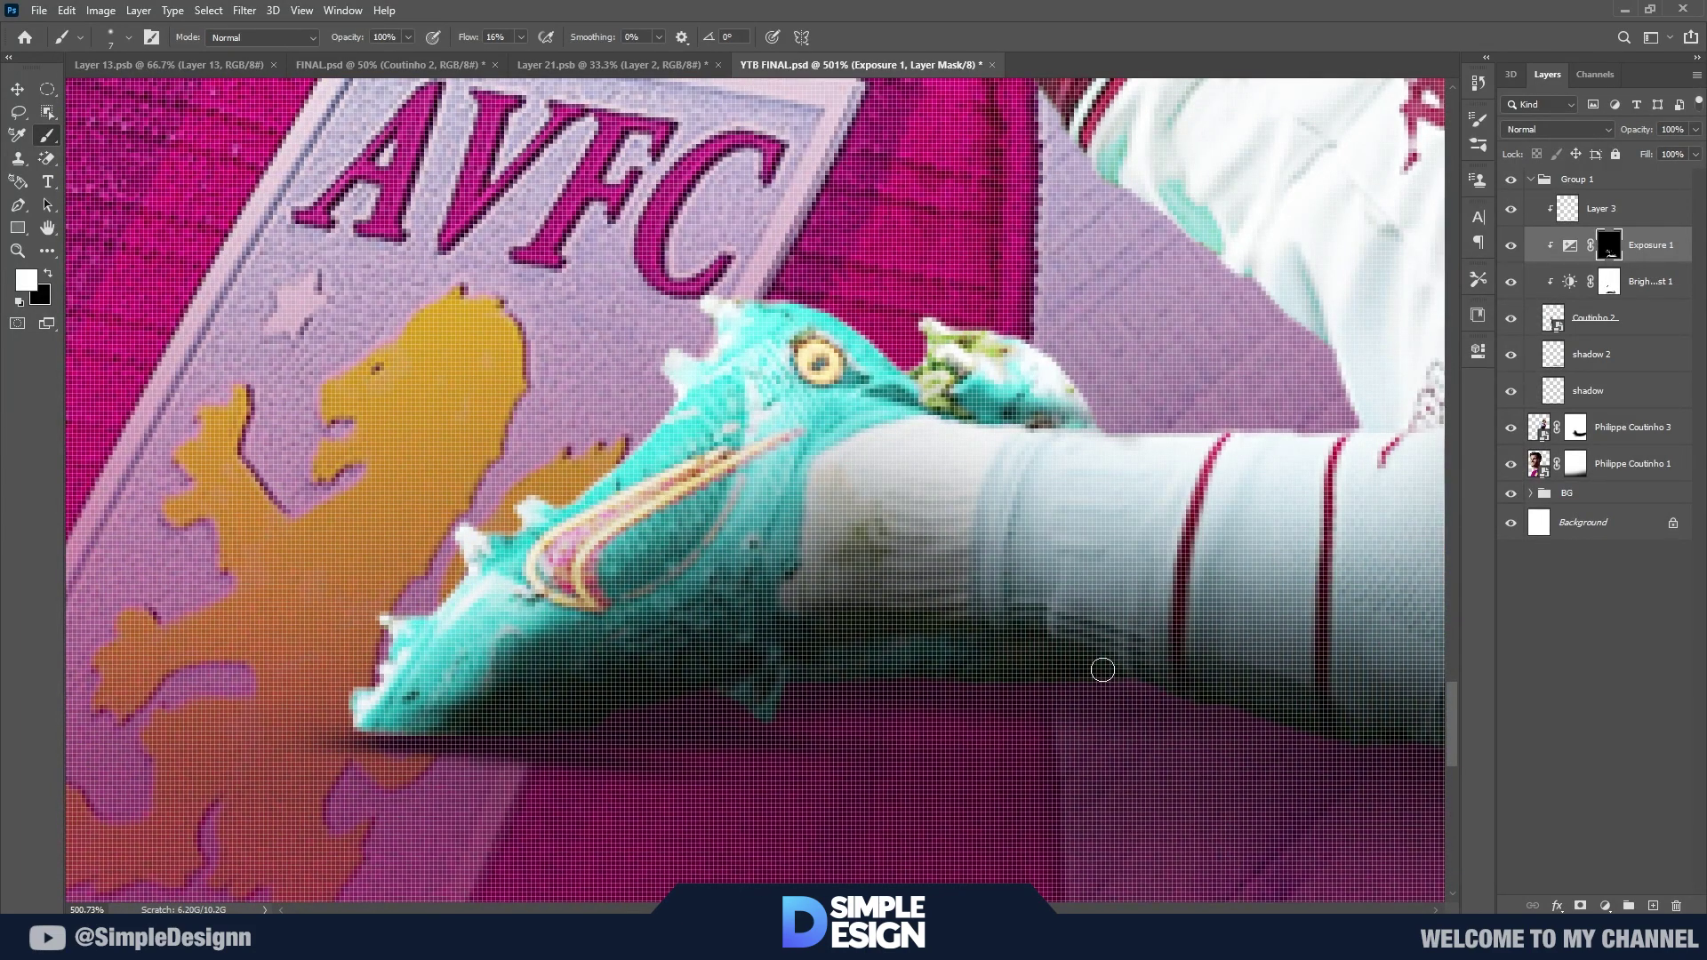
{"action": "scroll", "coordinate": [1103, 670], "scroll_direction": "down", "scroll_amount": 5}
{"action": "scroll", "coordinate": [1303, 669], "scroll_direction": "up", "scroll_amount": 3}
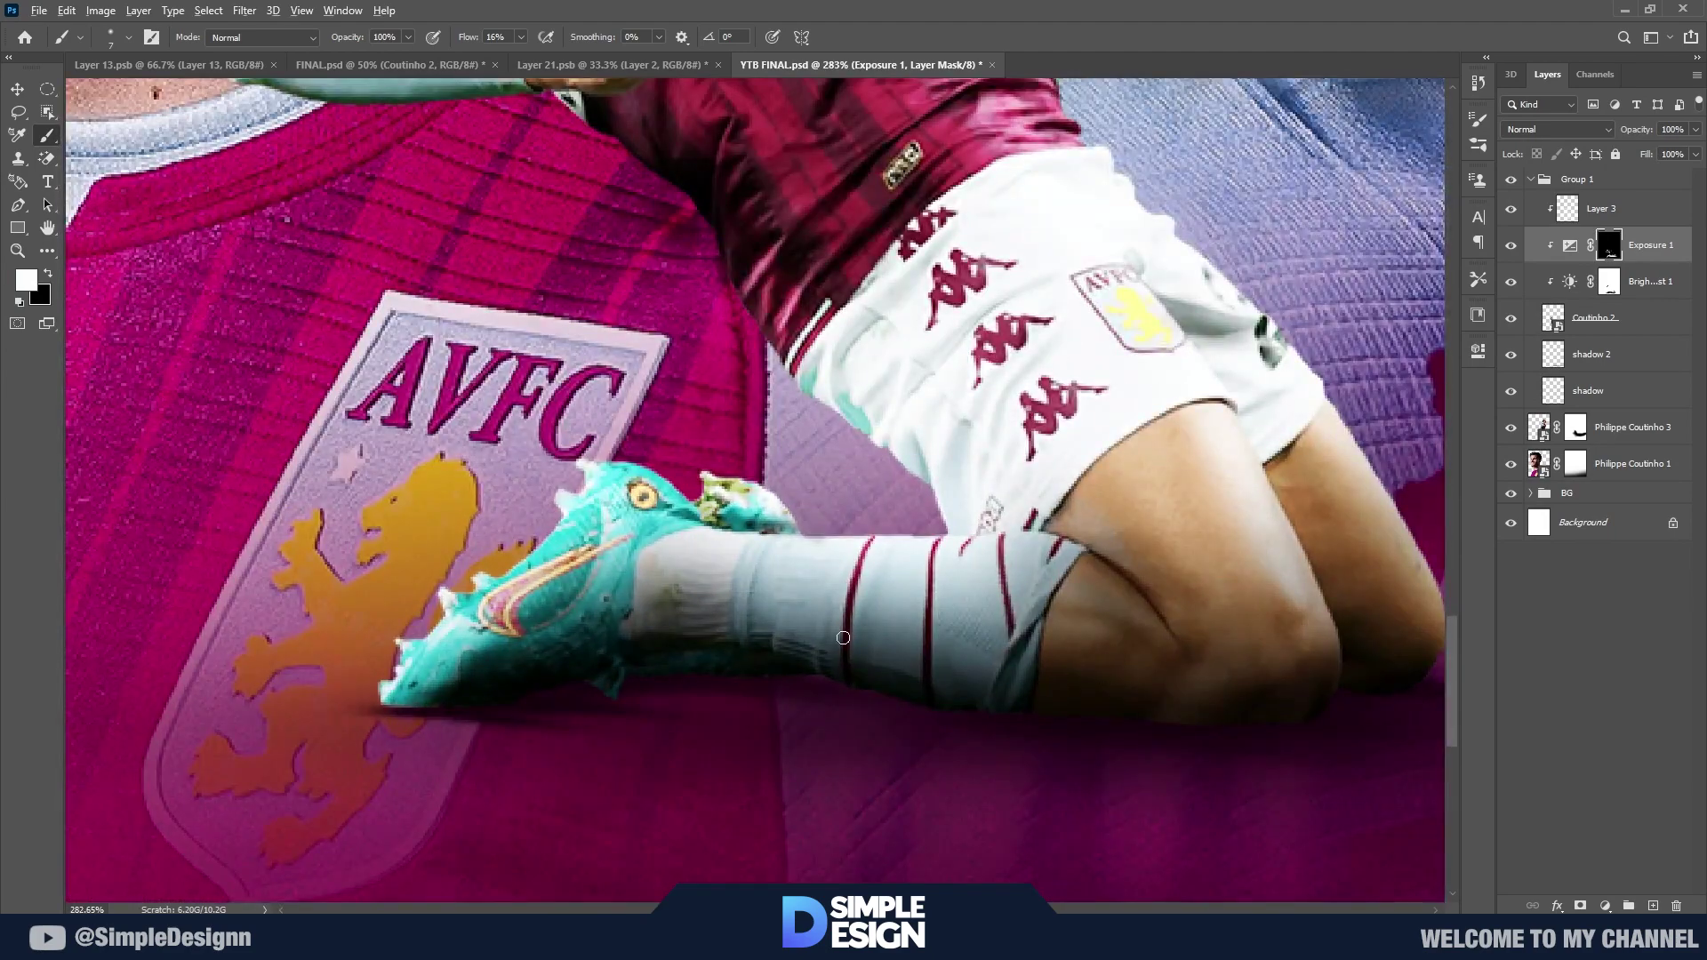
{"action": "scroll", "coordinate": [843, 638], "scroll_direction": "down", "scroll_amount": 5}
{"action": "scroll", "coordinate": [1010, 382], "scroll_direction": "up", "scroll_amount": 1}
{"action": "scroll", "coordinate": [901, 430], "scroll_direction": "up", "scroll_amount": 3}
{"action": "scroll", "coordinate": [901, 430], "scroll_direction": "up", "scroll_amount": 2}
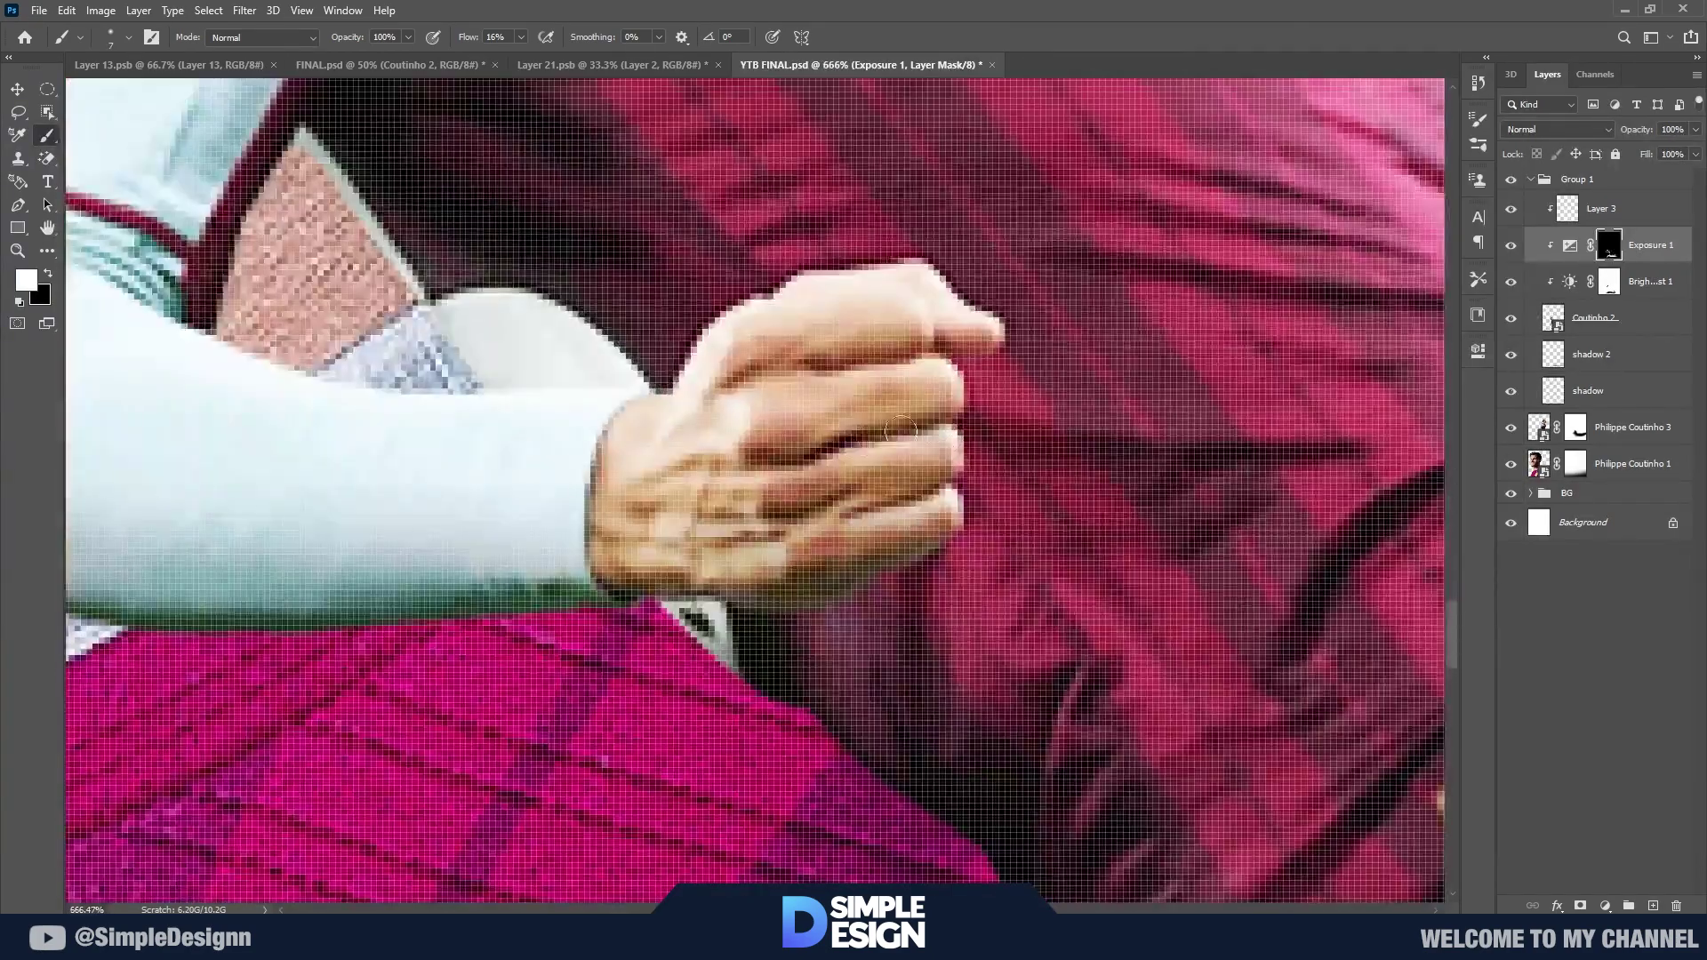
Step: Darken the five finger creases on the fist and the edge of the sleeve
{"action": "left_click_drag", "start_coordinate": [901, 430], "coordinate": [742, 470]}
{"action": "left_click_drag", "start_coordinate": [914, 352], "coordinate": [729, 402]}
{"action": "left_click_drag", "start_coordinate": [920, 489], "coordinate": [738, 556]}
{"action": "left_click_drag", "start_coordinate": [943, 529], "coordinate": [854, 583]}
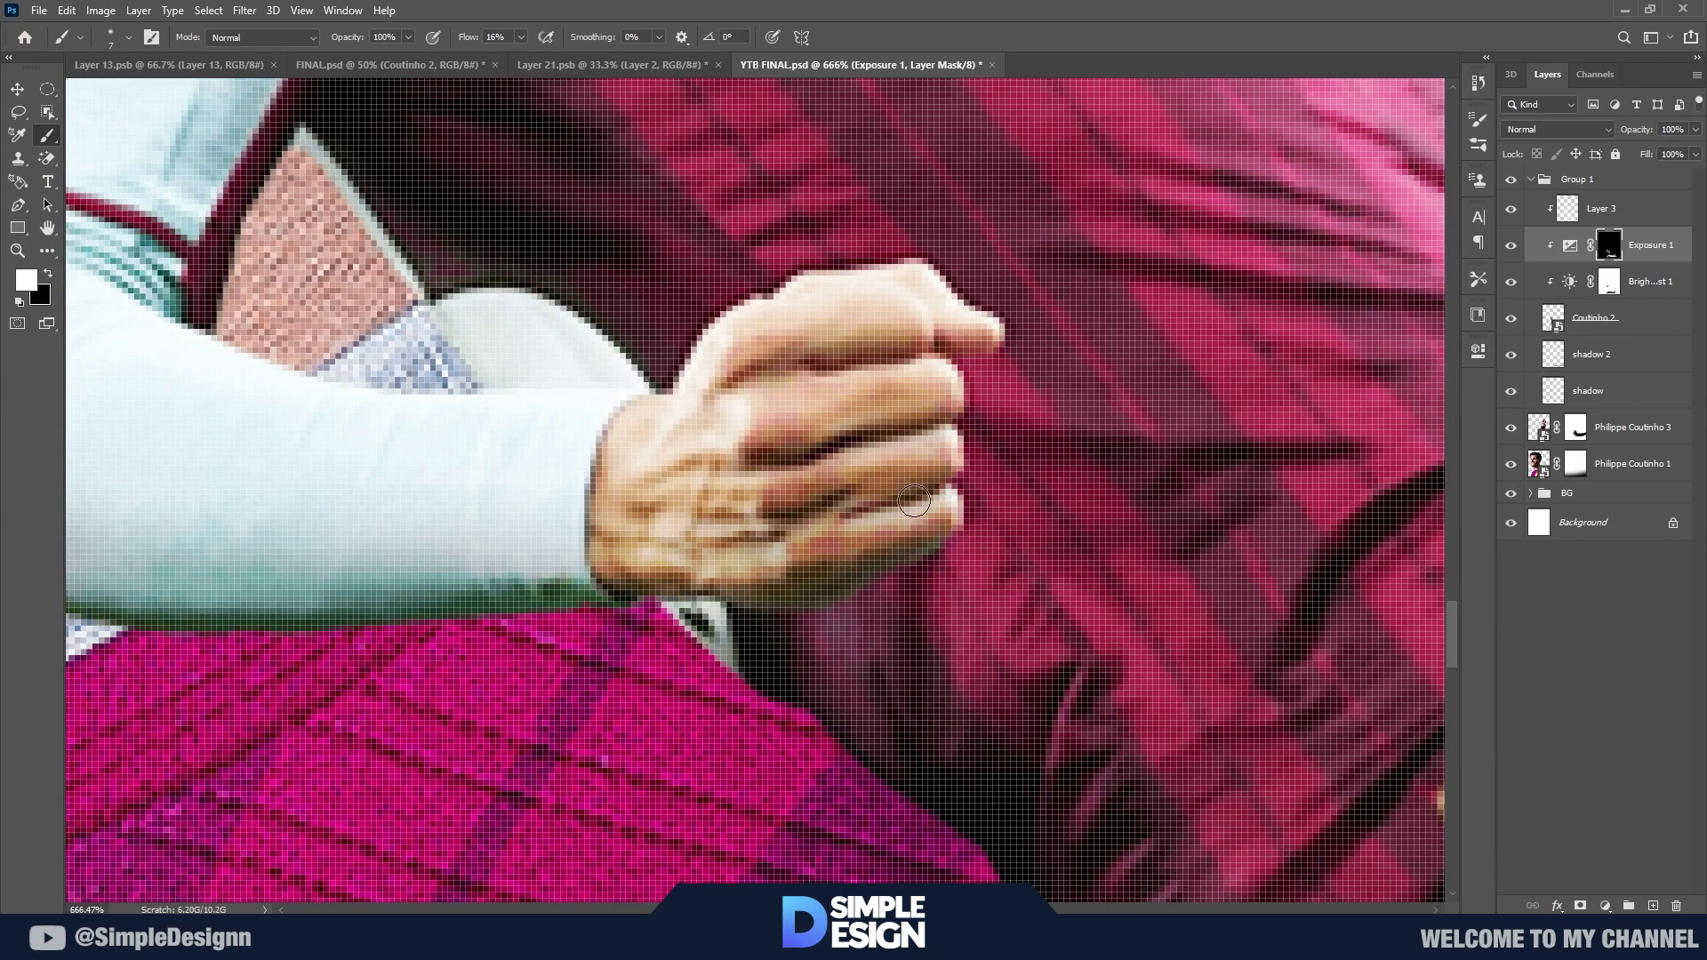
{"action": "left_click_drag", "start_coordinate": [956, 351], "coordinate": [814, 374]}
{"action": "left_click_drag", "start_coordinate": [602, 582], "coordinate": [383, 597]}
Step: Collapse Group 1 and select the top-right player cutout layer
{"action": "scroll", "coordinate": [431, 569], "scroll_direction": "down", "scroll_amount": 1}
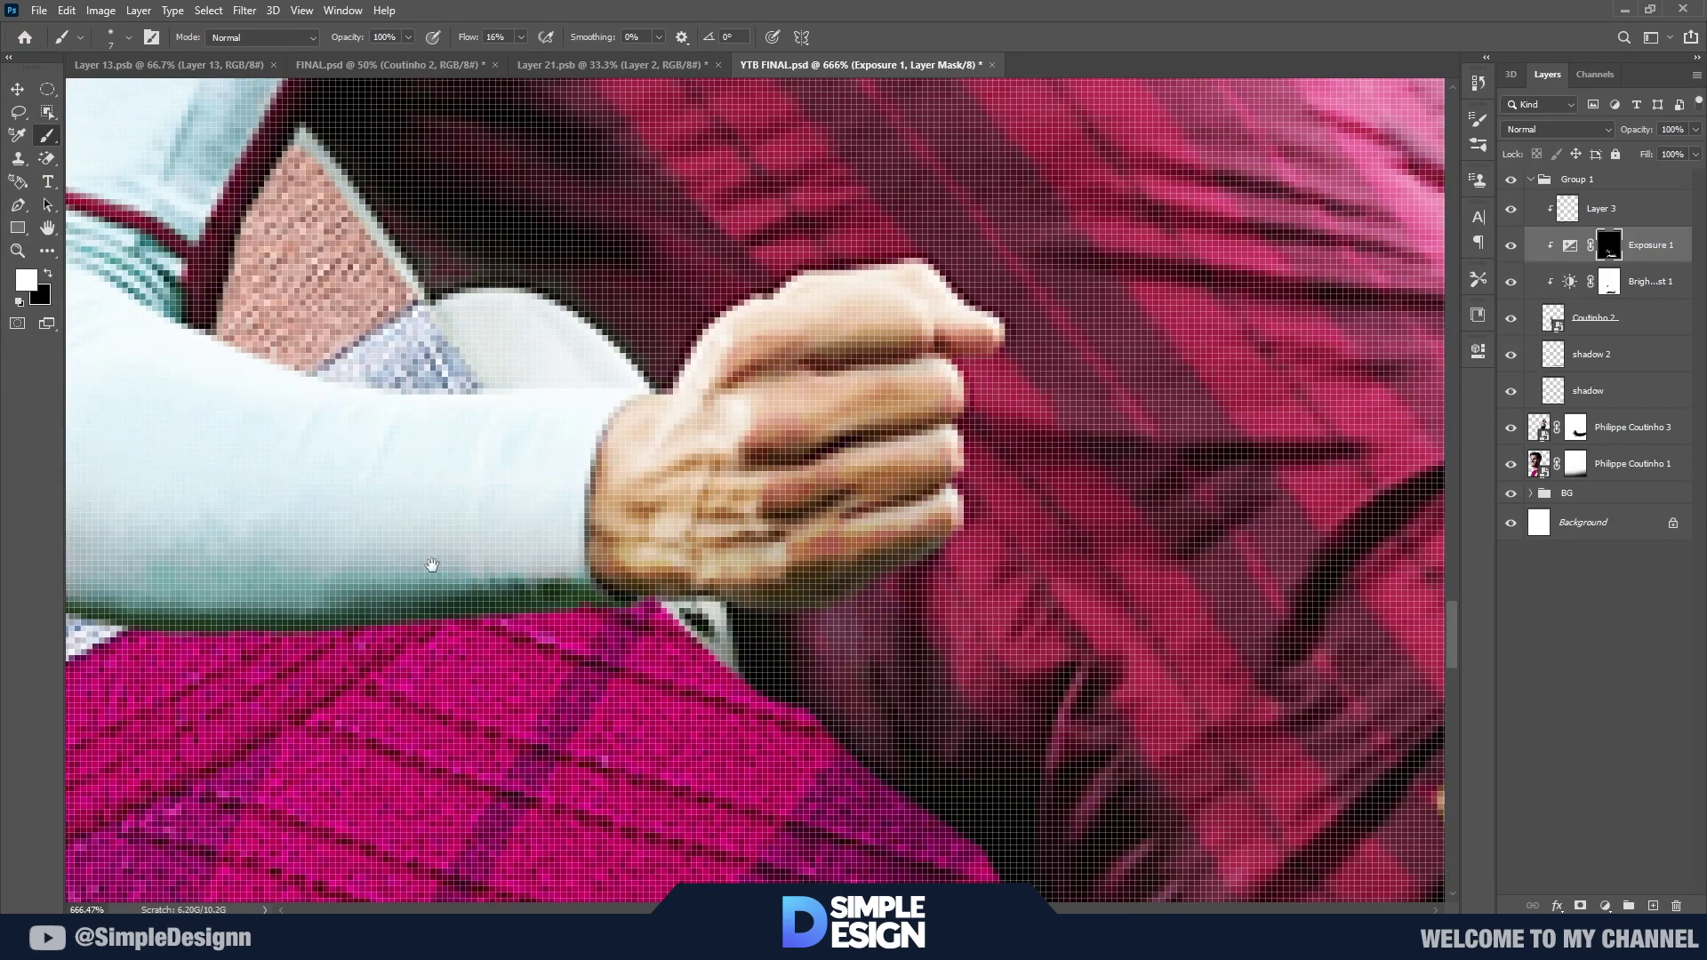
{"action": "scroll", "coordinate": [465, 572], "scroll_direction": "down", "scroll_amount": 1}
{"action": "scroll", "coordinate": [915, 579], "scroll_direction": "down", "scroll_amount": 2}
{"action": "scroll", "coordinate": [919, 686], "scroll_direction": "down", "scroll_amount": 3}
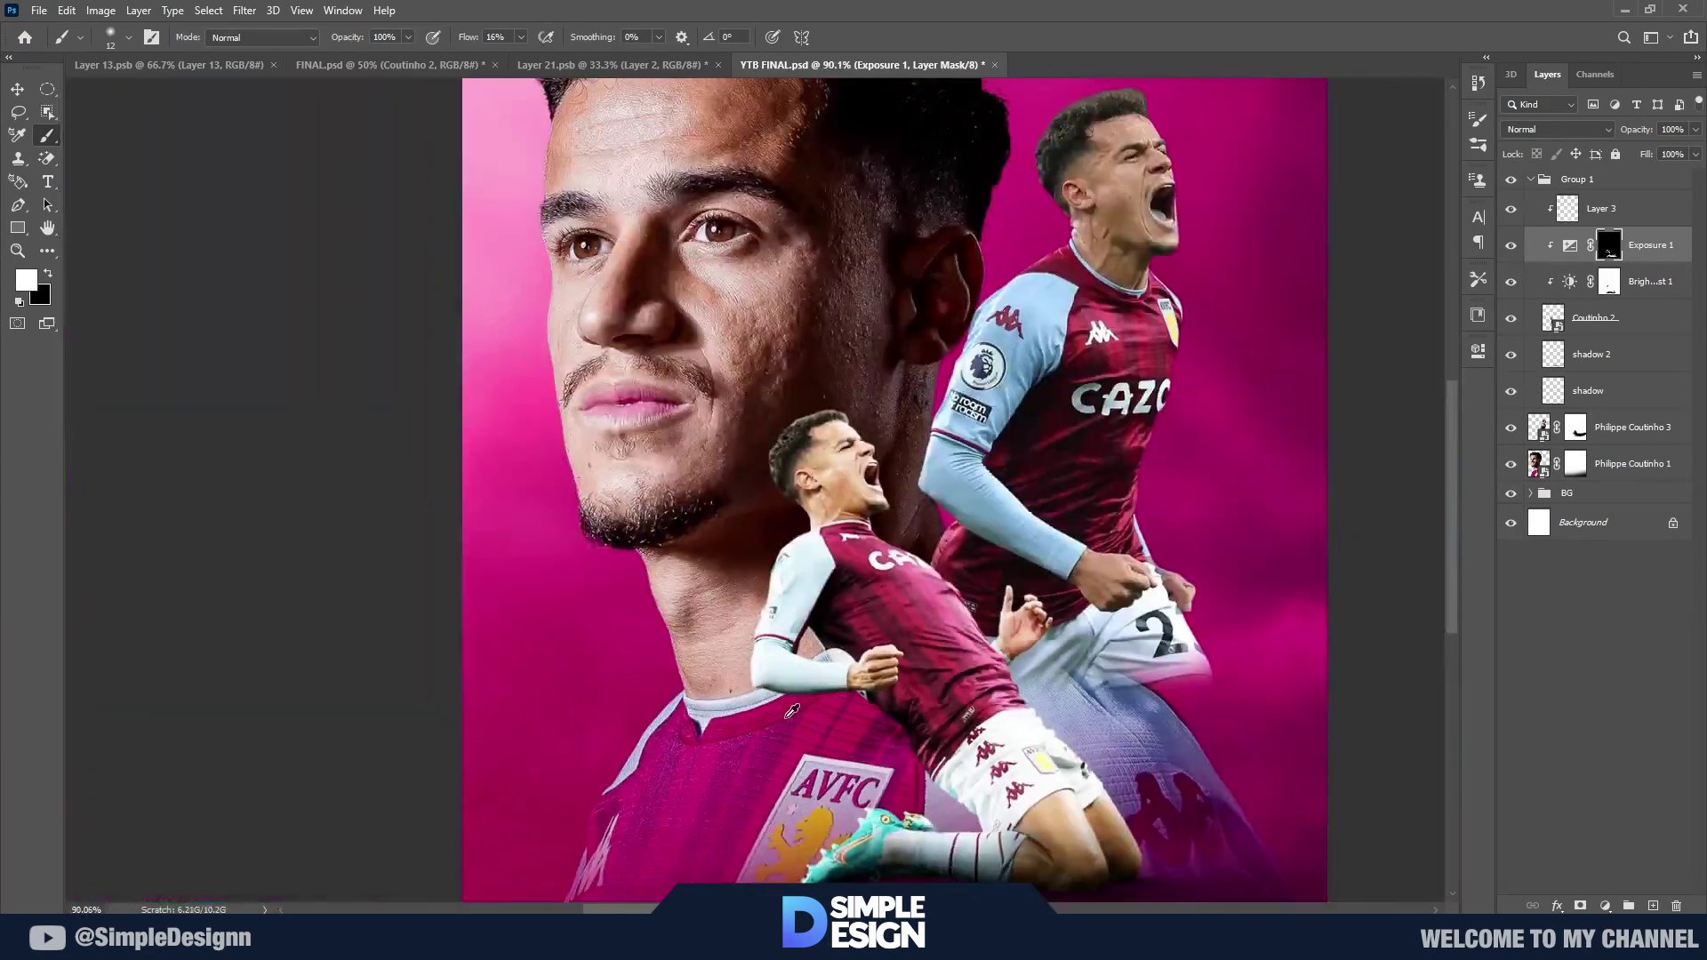
{"action": "scroll", "coordinate": [918, 686], "scroll_direction": "down", "scroll_amount": 1}
{"action": "scroll", "coordinate": [855, 569], "scroll_direction": "down", "scroll_amount": 1}
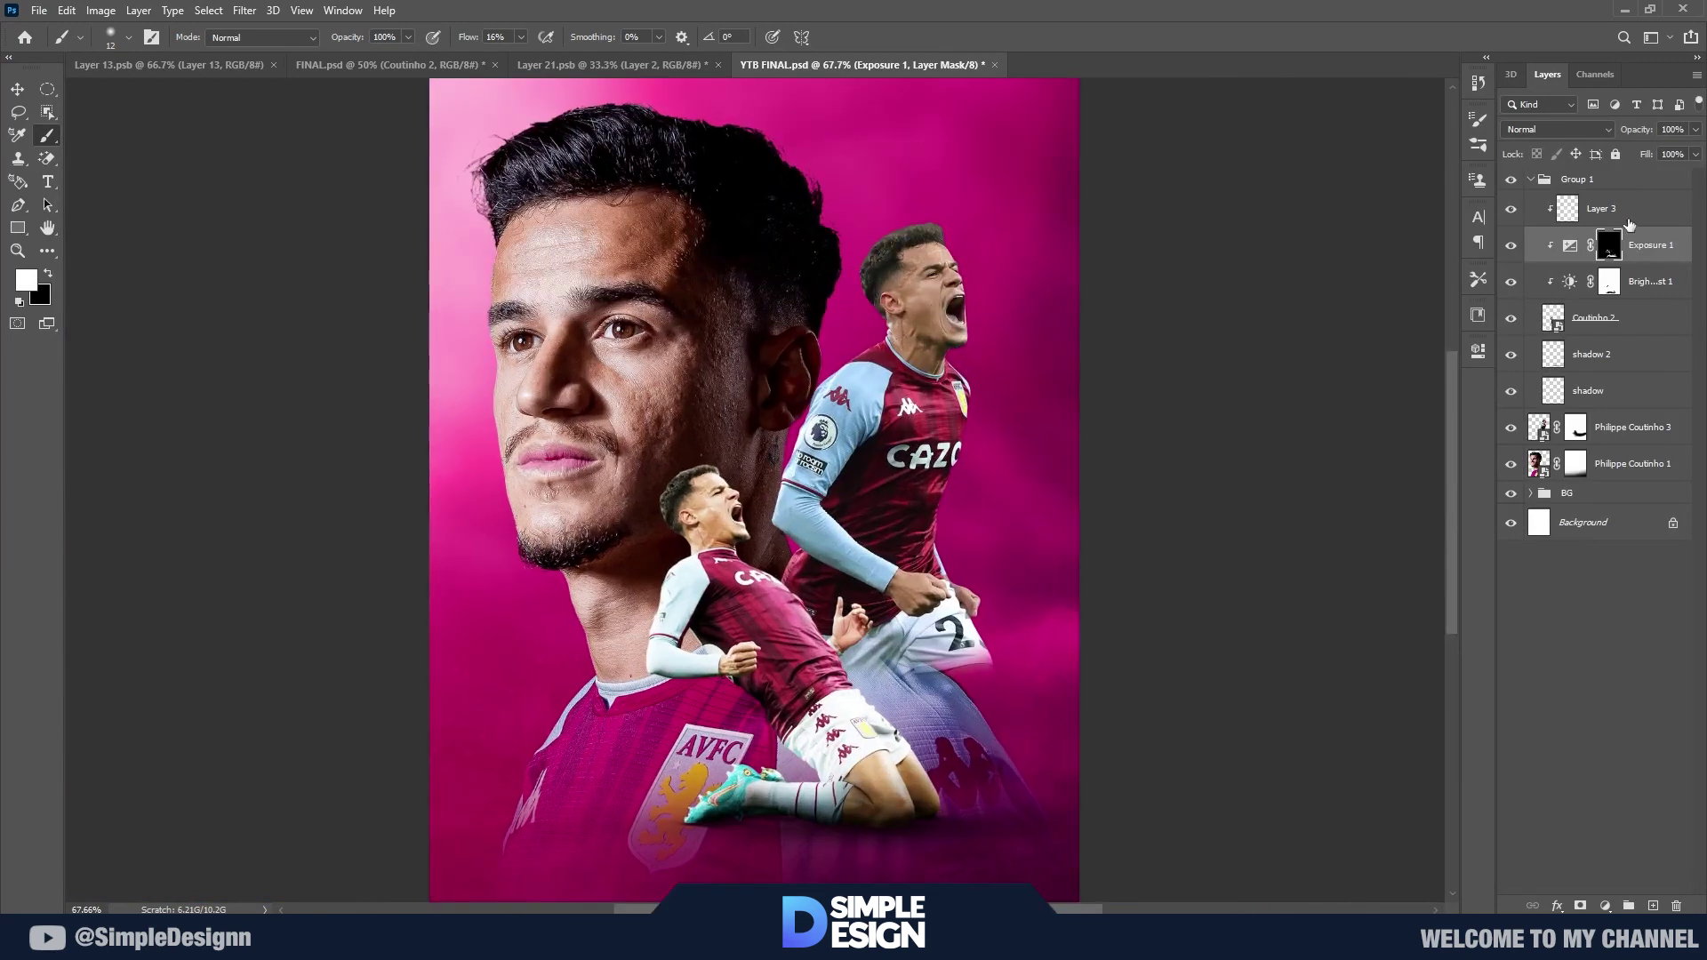
{"action": "left_click", "coordinate": [1532, 179]}
{"action": "left_click", "coordinate": [1627, 208]}
Step: Group the upper-right player and add a Brightness/Contrast 2 adjustment raising brightness and contrast
{"action": "key", "text": "ctrl+g"}
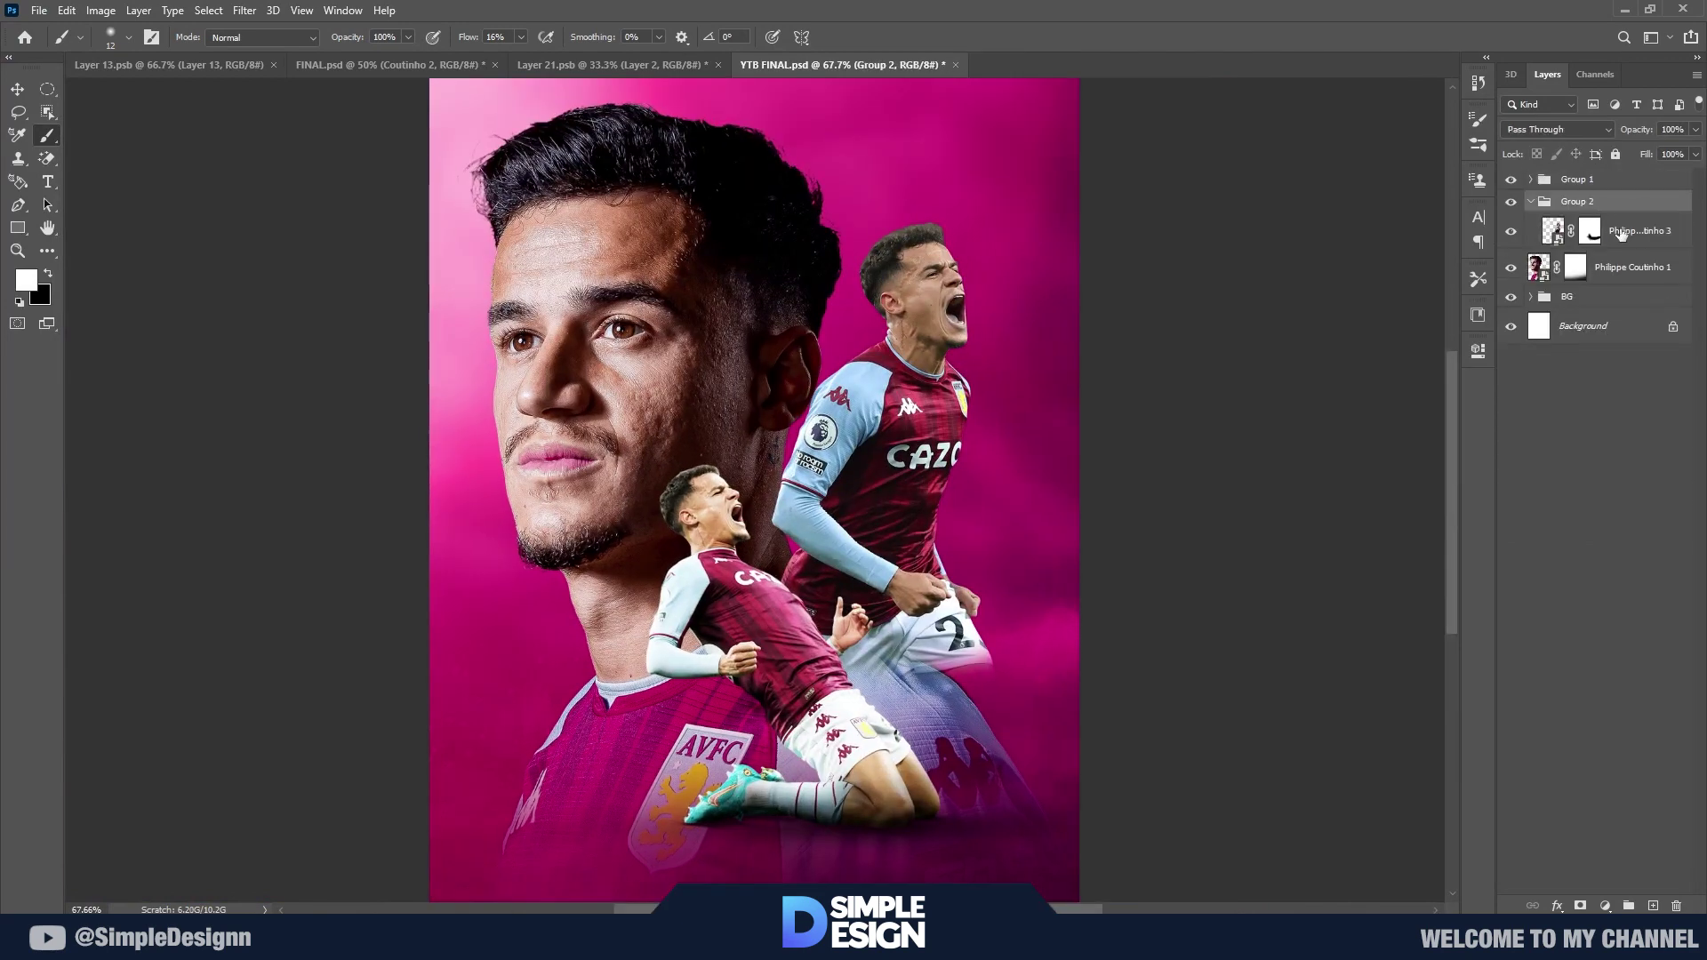
{"action": "left_click", "coordinate": [1605, 905]}
{"action": "left_click", "coordinate": [1641, 642]}
{"action": "scroll", "coordinate": [654, 655], "scroll_direction": "up", "scroll_amount": 3}
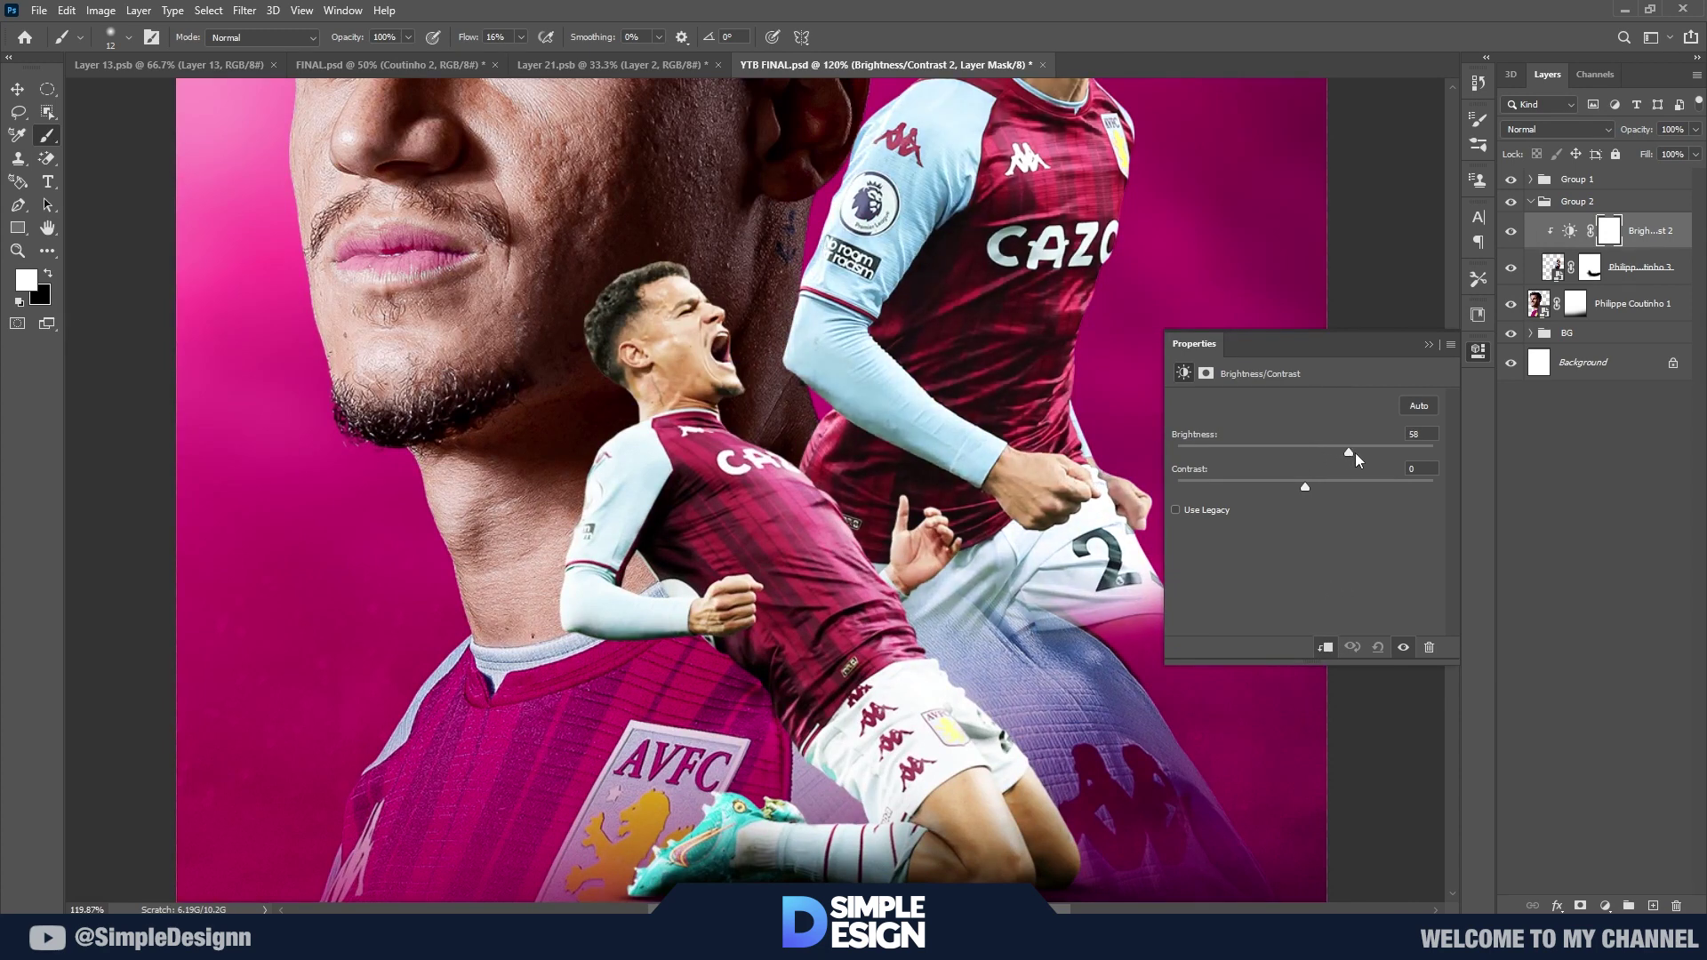
{"action": "mouse_move", "coordinate": [1307, 452]}
{"action": "left_mouse_down"}
{"action": "mouse_move", "coordinate": [1336, 453]}
{"action": "mouse_move", "coordinate": [1318, 486]}
{"action": "left_mouse_up"}
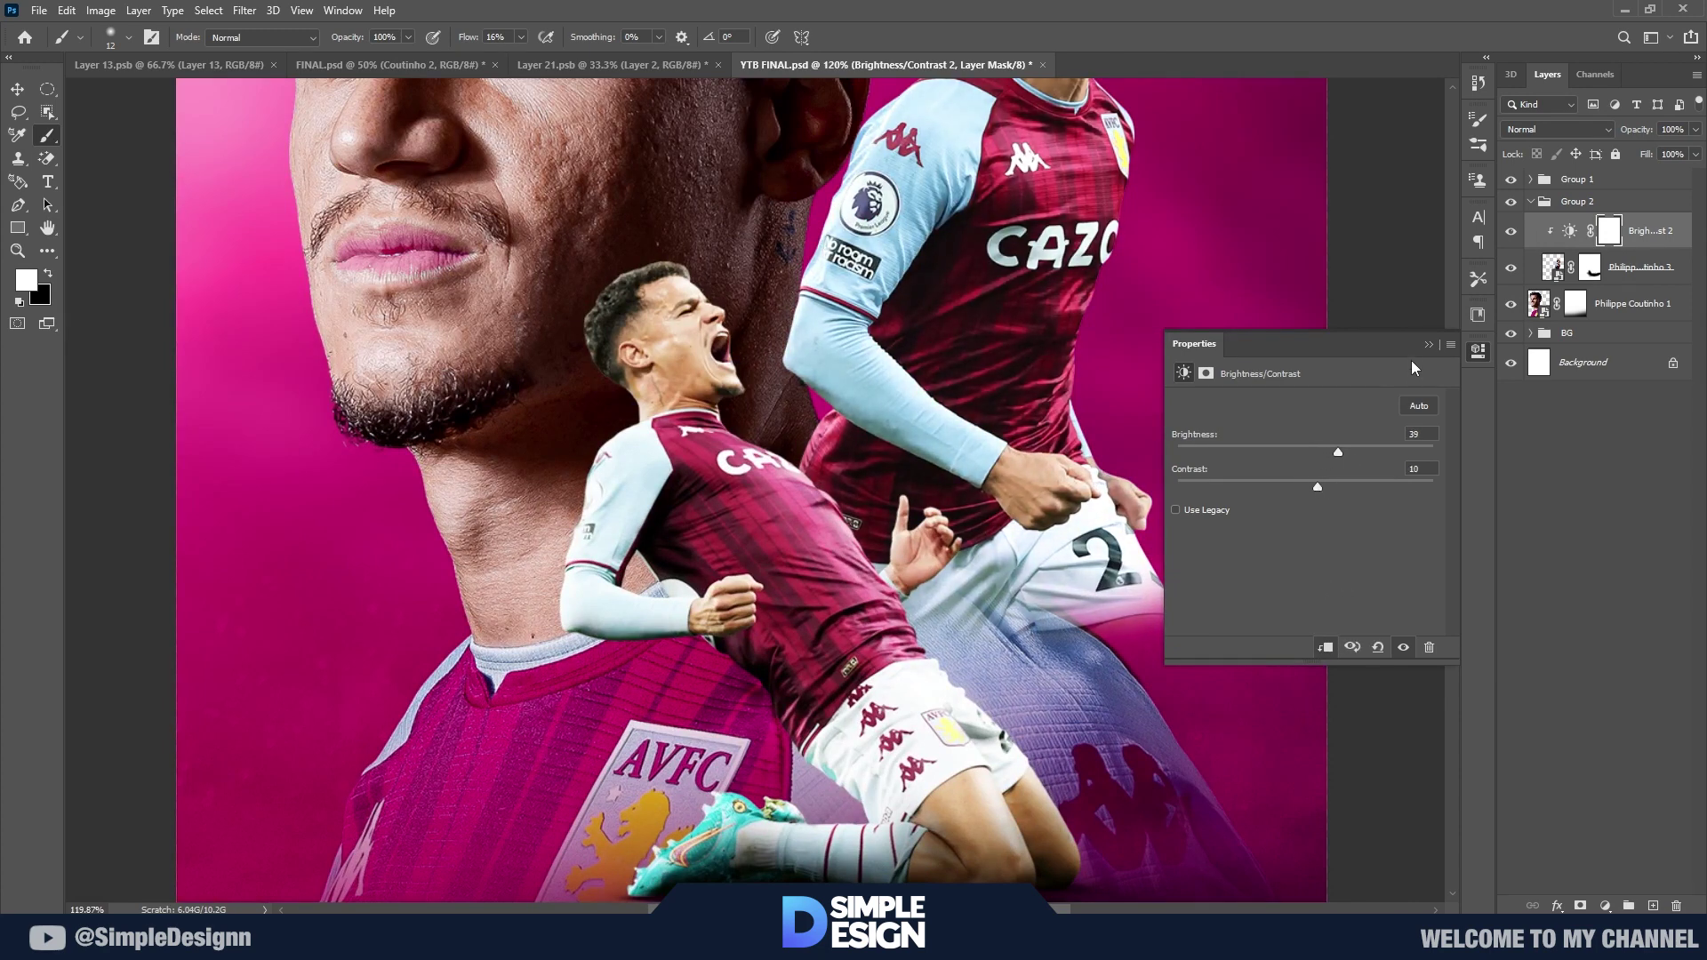
{"action": "left_click", "coordinate": [1429, 344]}
{"action": "key", "text": "ctrl+0"}
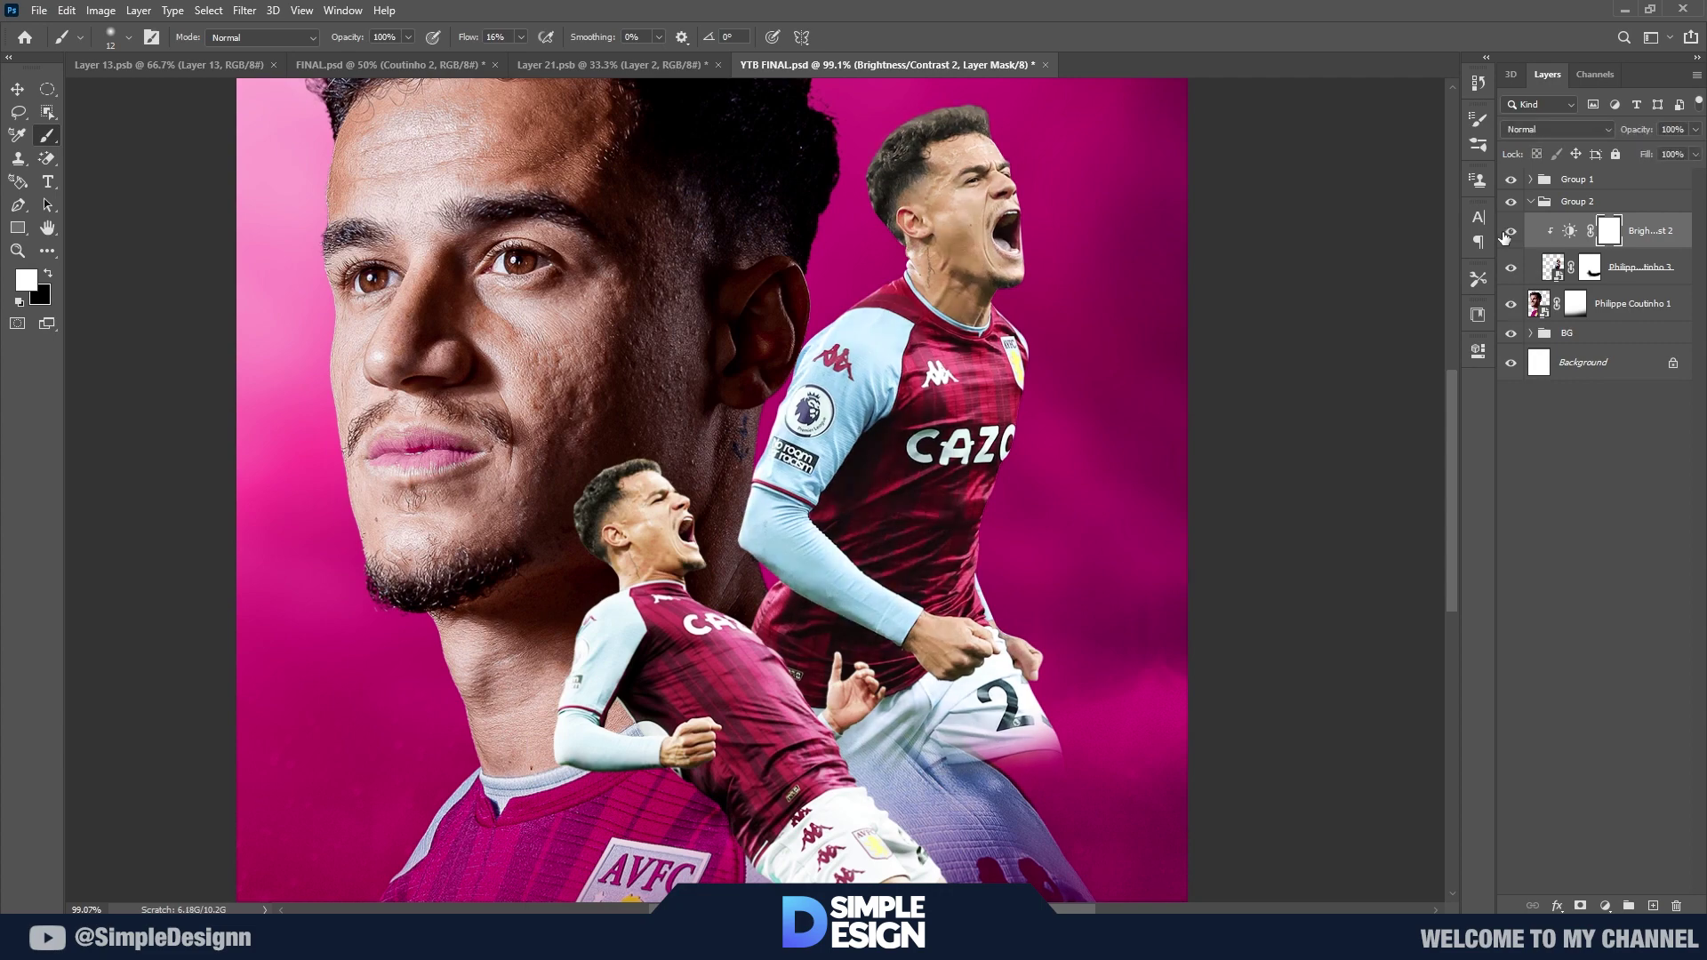
Step: Paint black on the Brightness/Contrast 2 mask at 30% flow to fade the shorts
{"action": "scroll", "coordinate": [978, 640], "scroll_direction": "up", "scroll_amount": 3, "text": "alt"}
{"action": "key", "text": "x"}
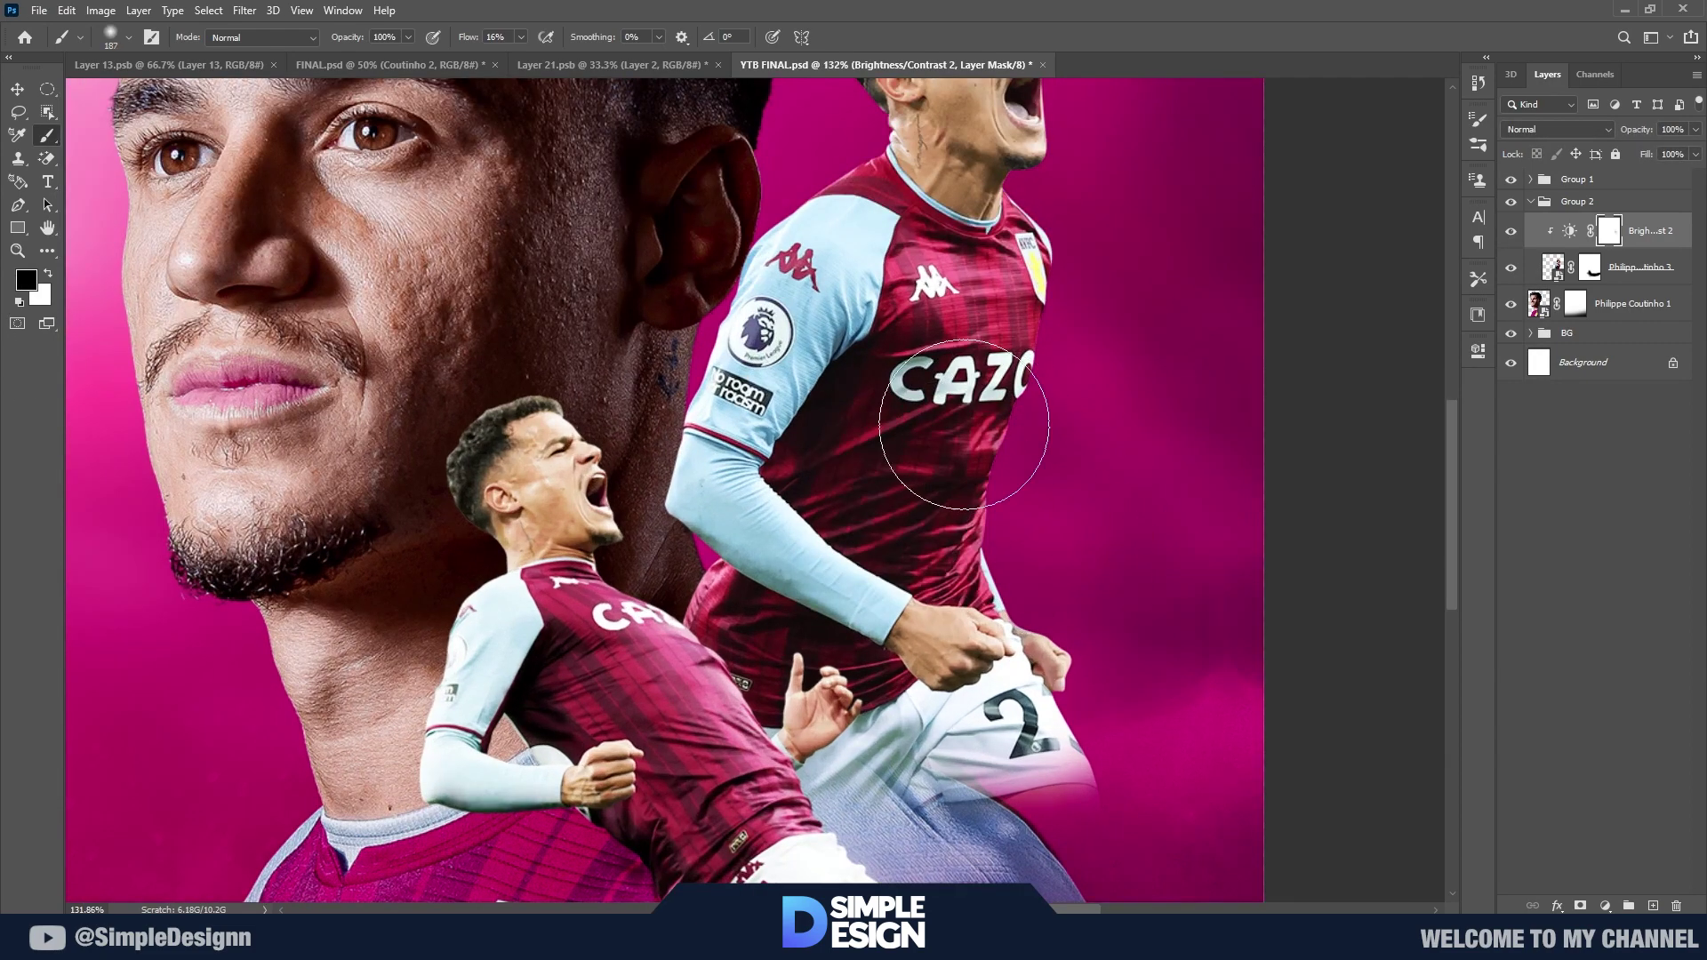
{"action": "left_click_drag", "start_coordinate": [1069, 617], "coordinate": [1027, 614]}
{"action": "left_click_drag", "start_coordinate": [485, 40], "coordinate": [503, 40]}
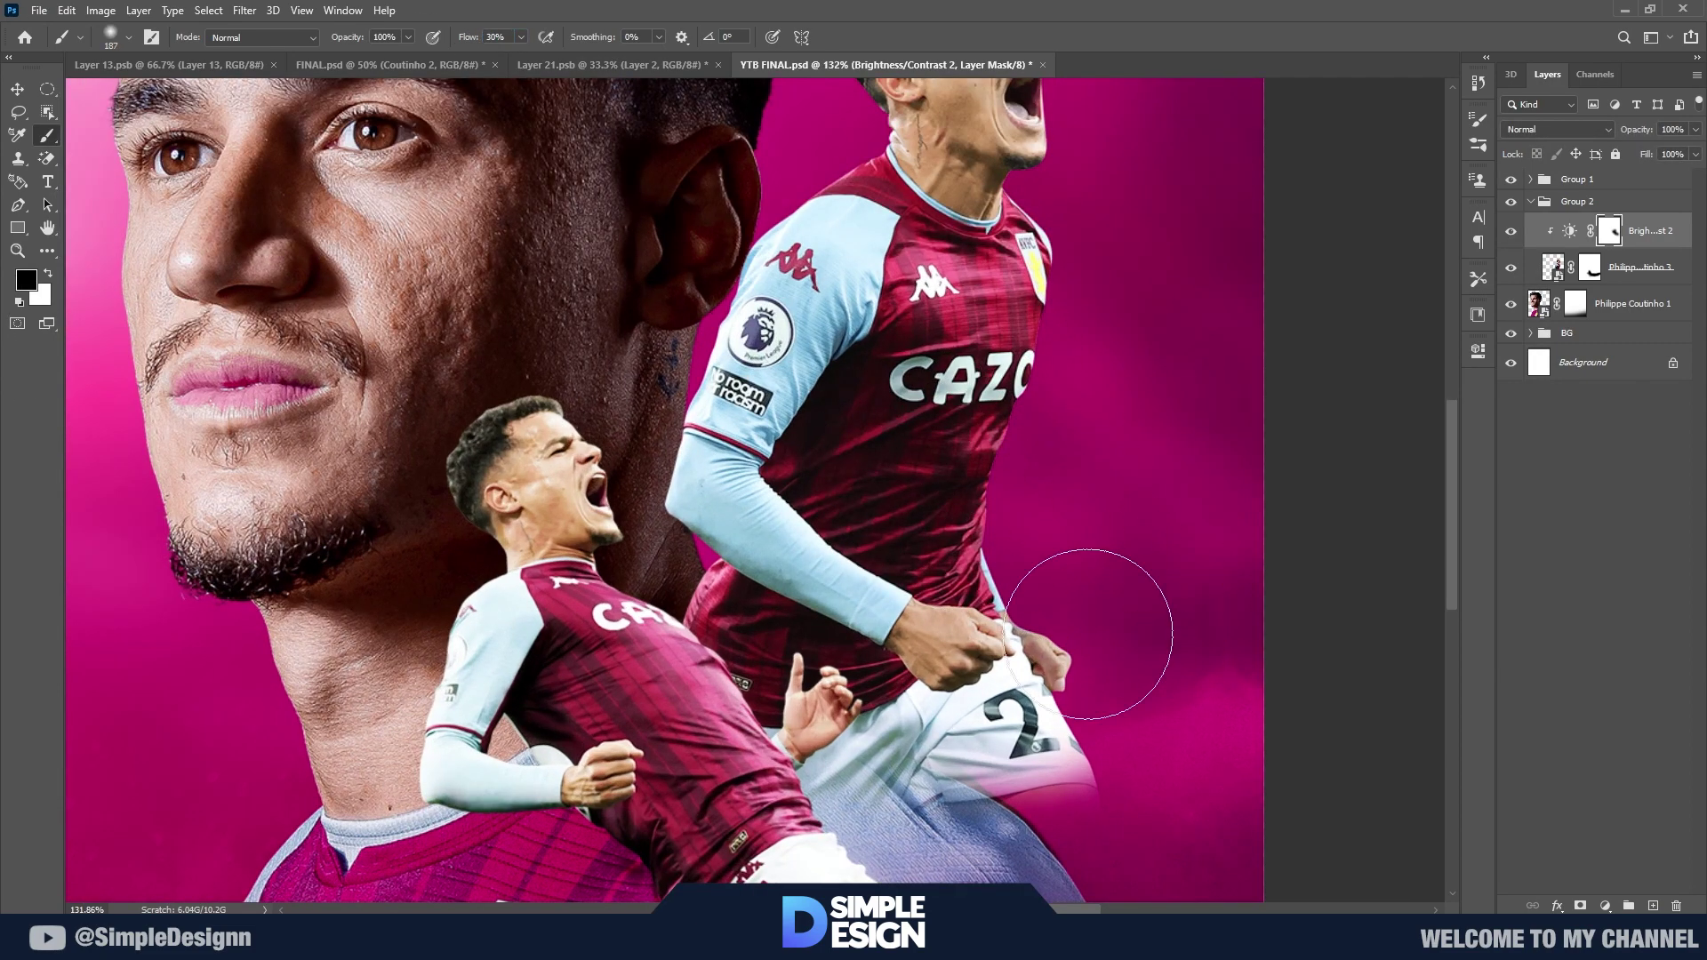
{"action": "left_click_drag", "start_coordinate": [1085, 610], "coordinate": [1051, 794]}
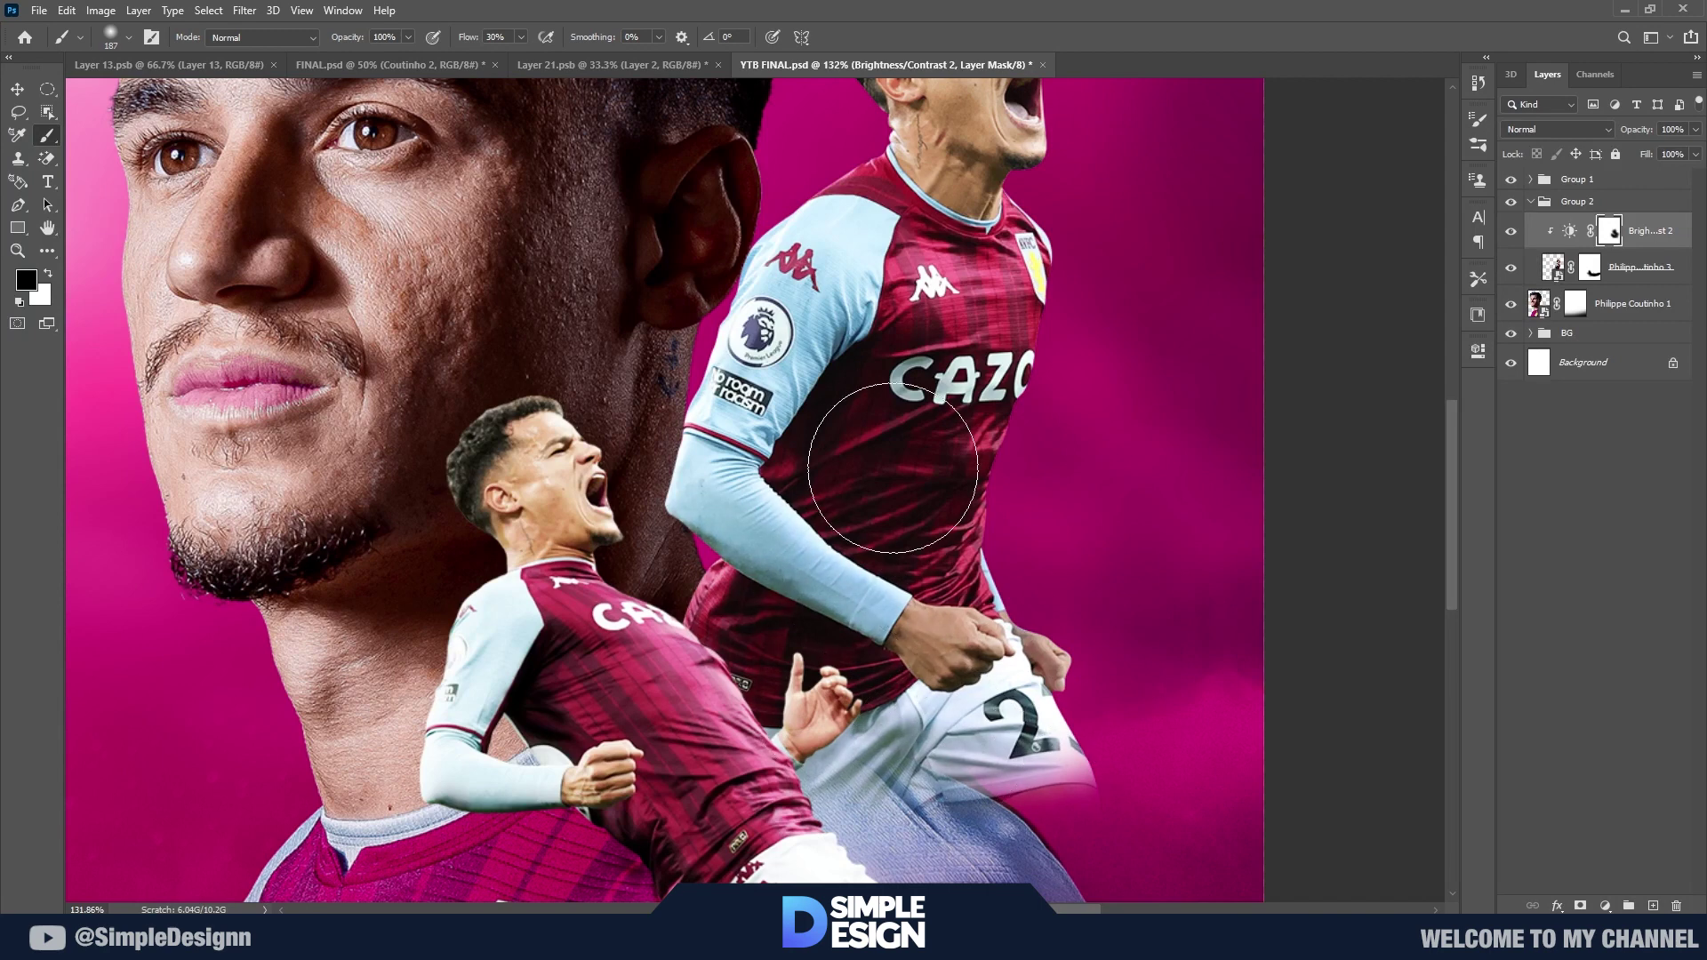
{"action": "key", "text": "bracketleft"}
{"action": "key", "text": "bracketleft"}
{"action": "key", "text": "bracketleft"}
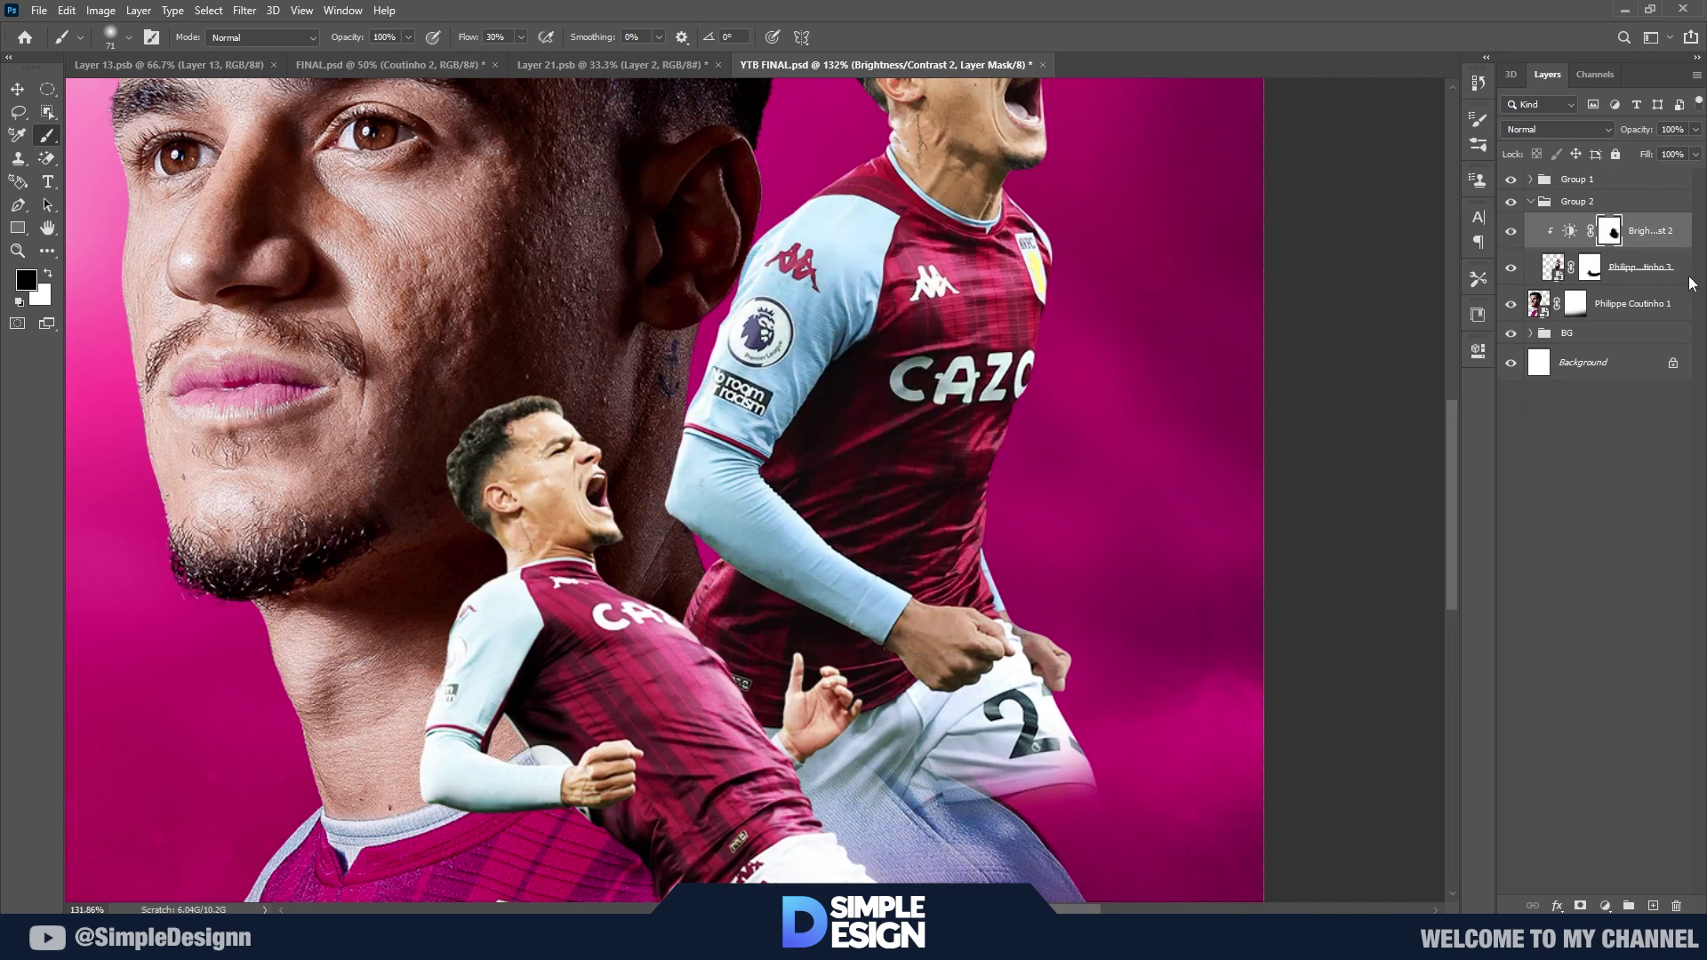
{"action": "key", "text": "ctrl+0"}
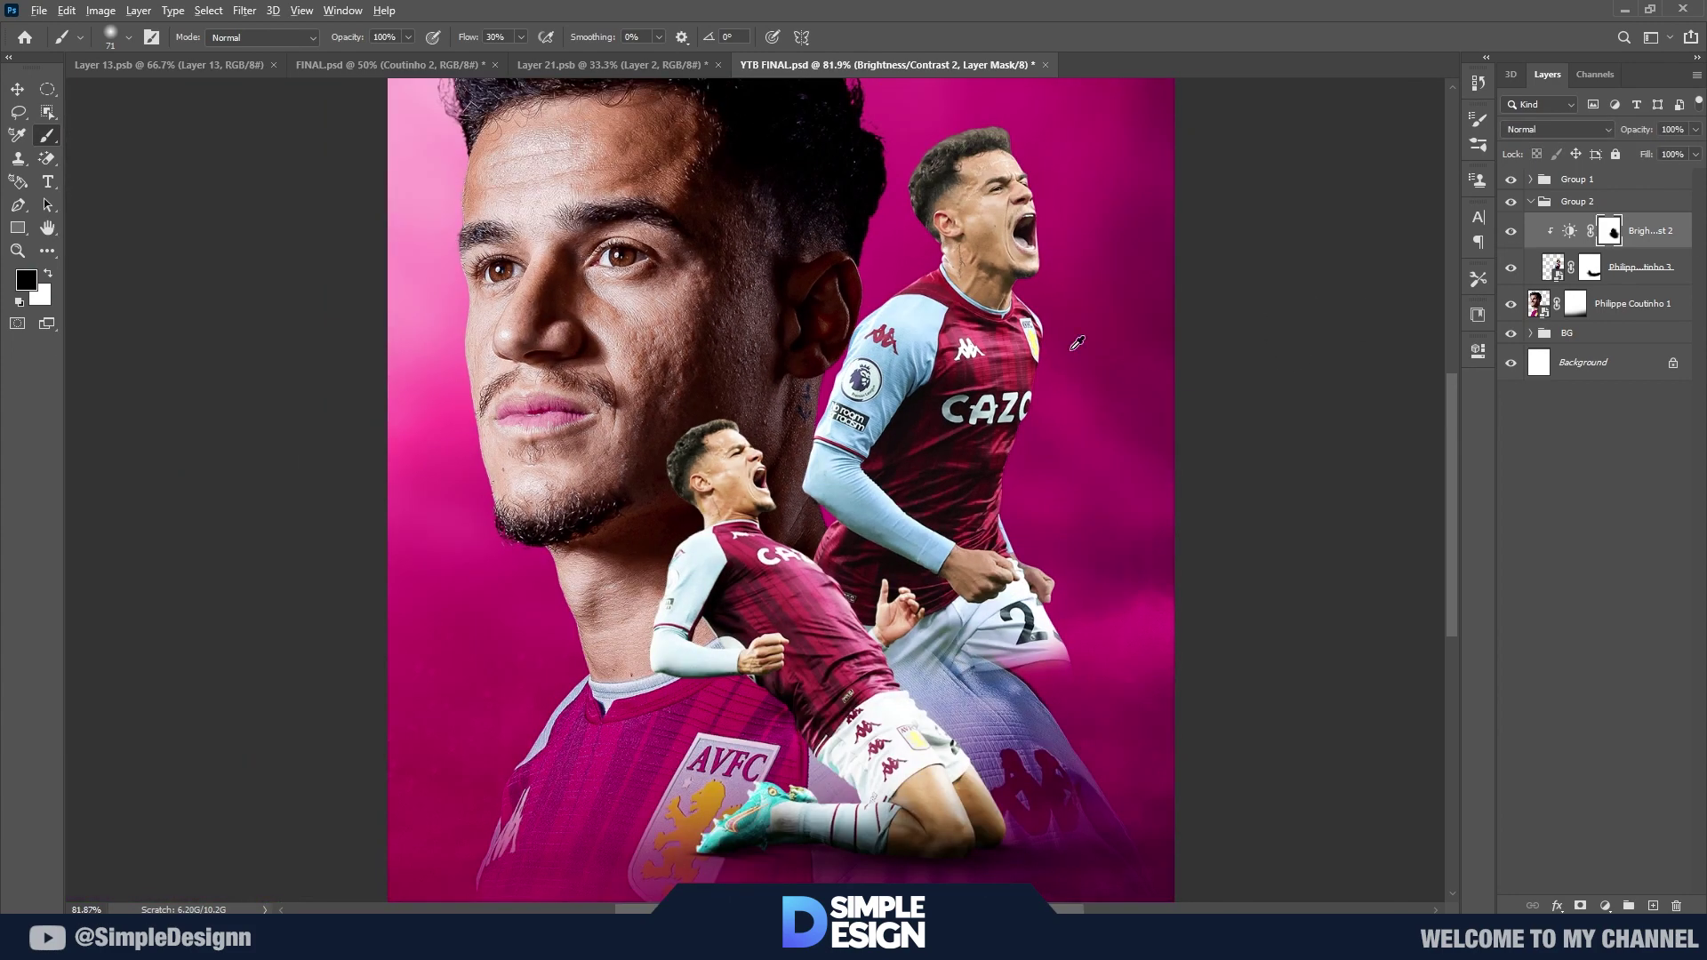
{"action": "scroll", "coordinate": [978, 427], "scroll_direction": "up", "scroll_amount": 5}
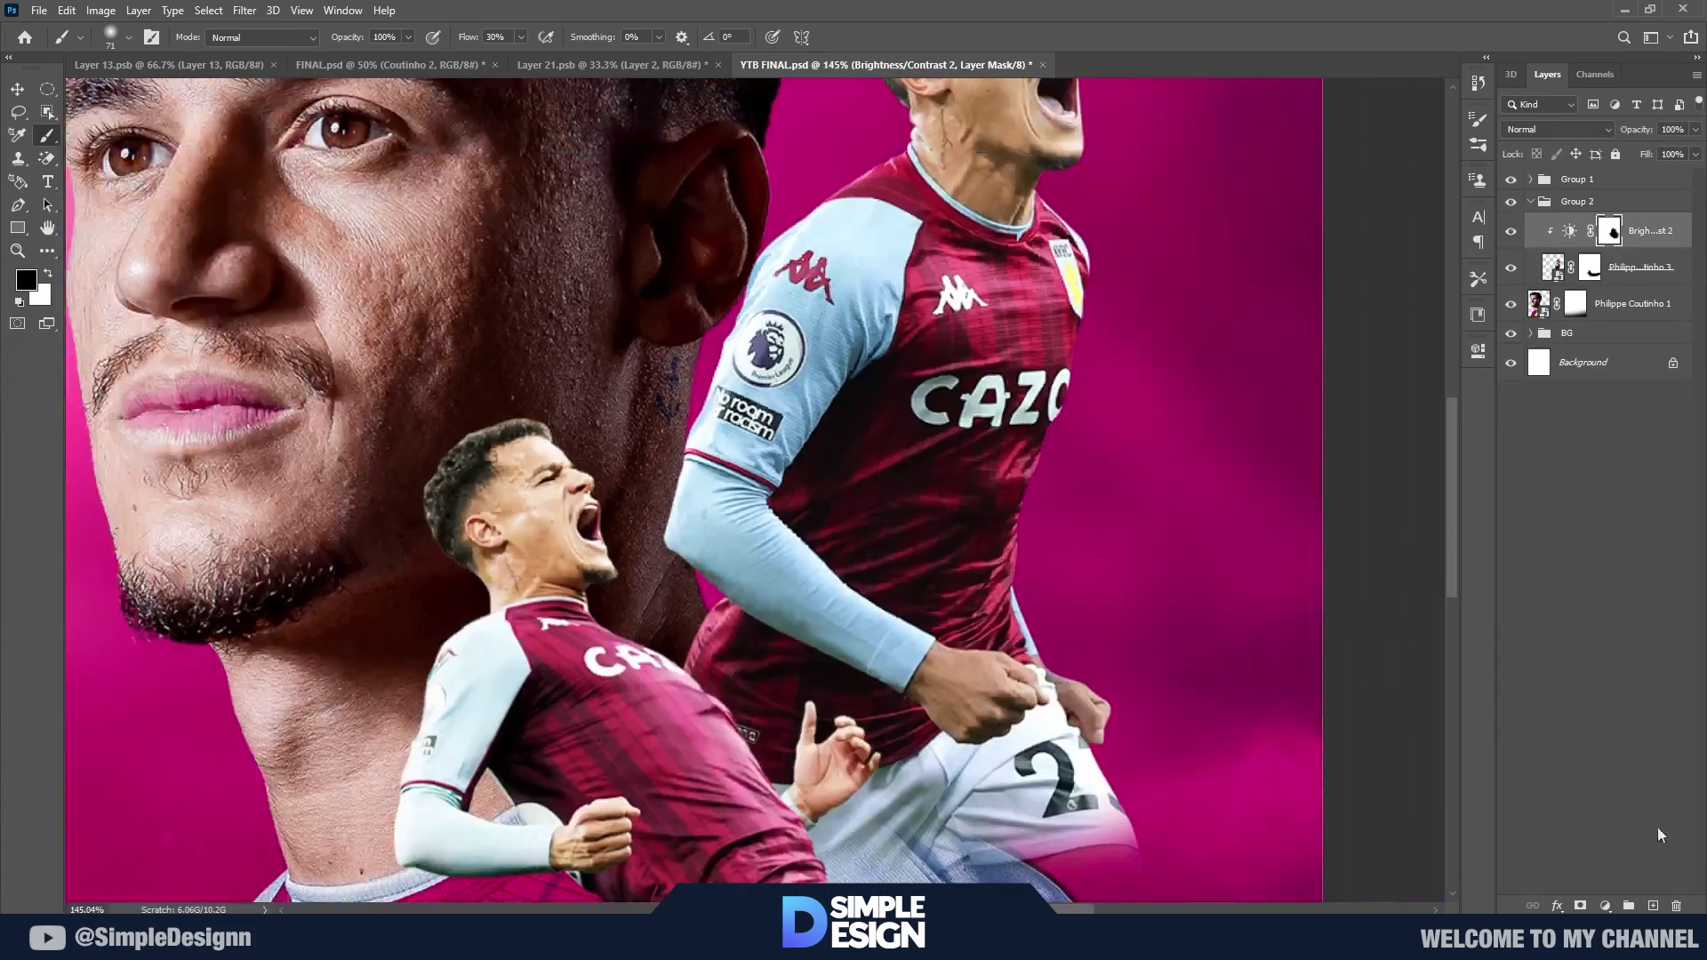
{"action": "left_click", "coordinate": [1605, 905]}
Step: Add an Exposure 2 adjustment clipped to the player with lowered exposure and inverted mask
{"action": "left_click", "coordinate": [1600, 635]}
{"action": "left_click", "coordinate": [1326, 647]}
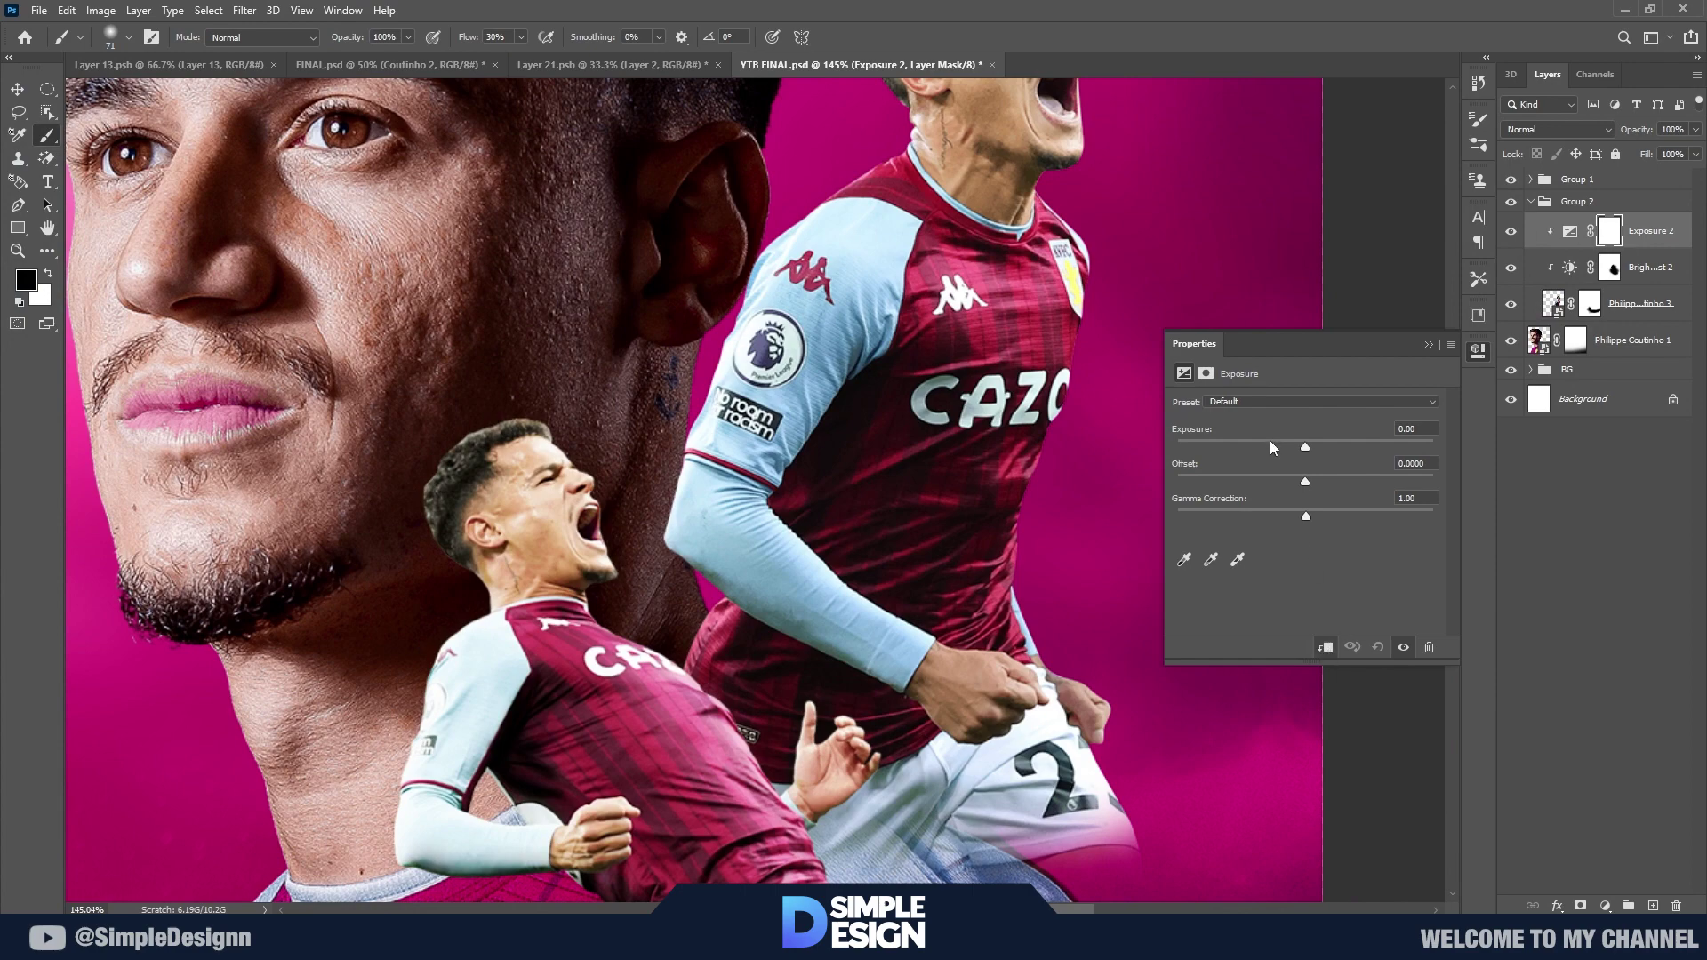
{"action": "left_click_drag", "start_coordinate": [1306, 446], "coordinate": [1251, 446]}
{"action": "left_click", "coordinate": [1429, 344]}
{"action": "key", "text": "ctrl+i"}
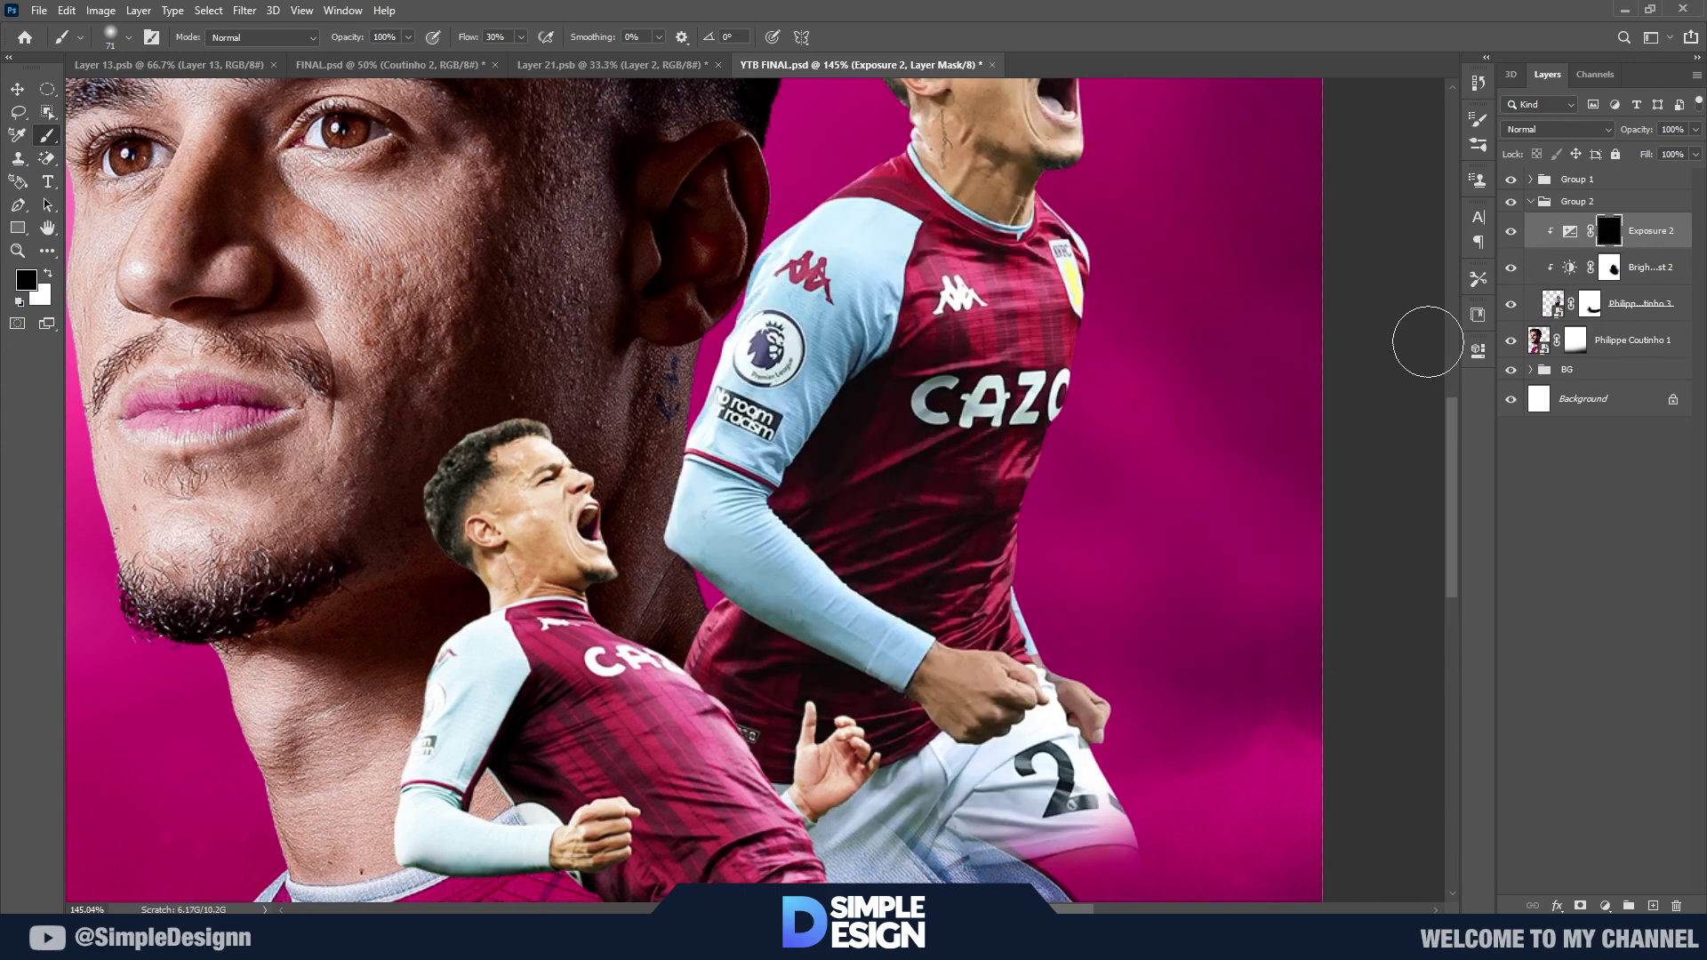
Step: Paint white on the Exposure 2 mask to darken the shadow near the hand and shorts
{"action": "scroll", "coordinate": [831, 462], "scroll_direction": "up", "scroll_amount": 5}
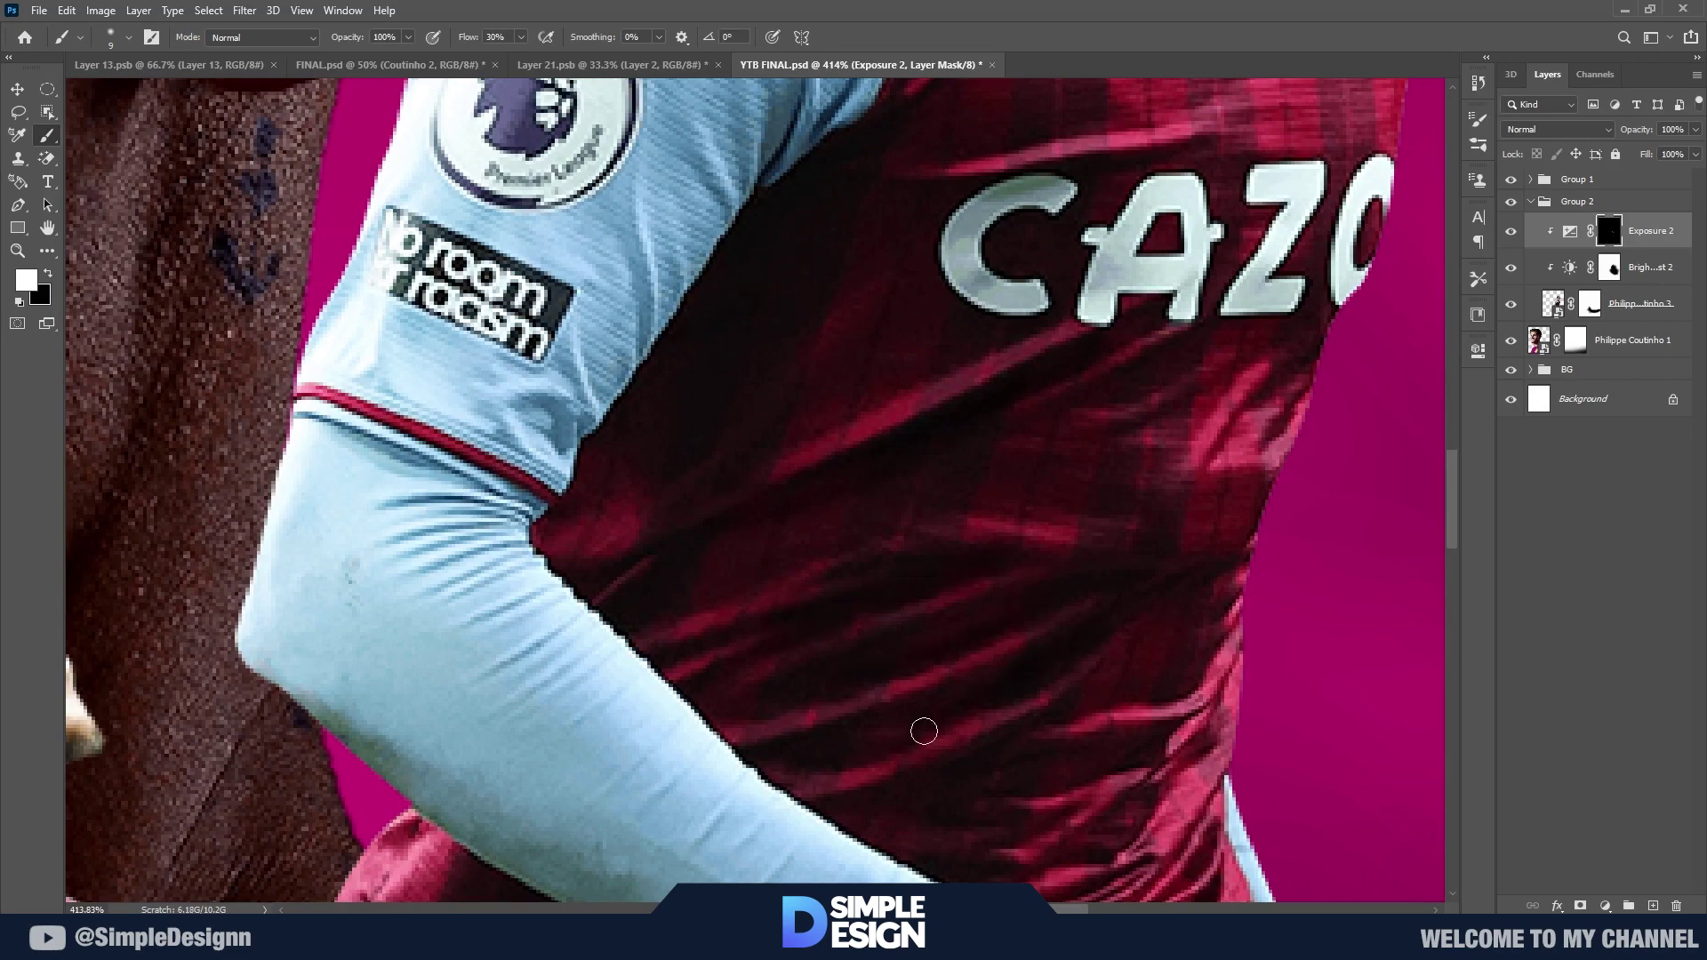
{"action": "left_click_drag", "start_coordinate": [1265, 433], "coordinate": [1169, 626]}
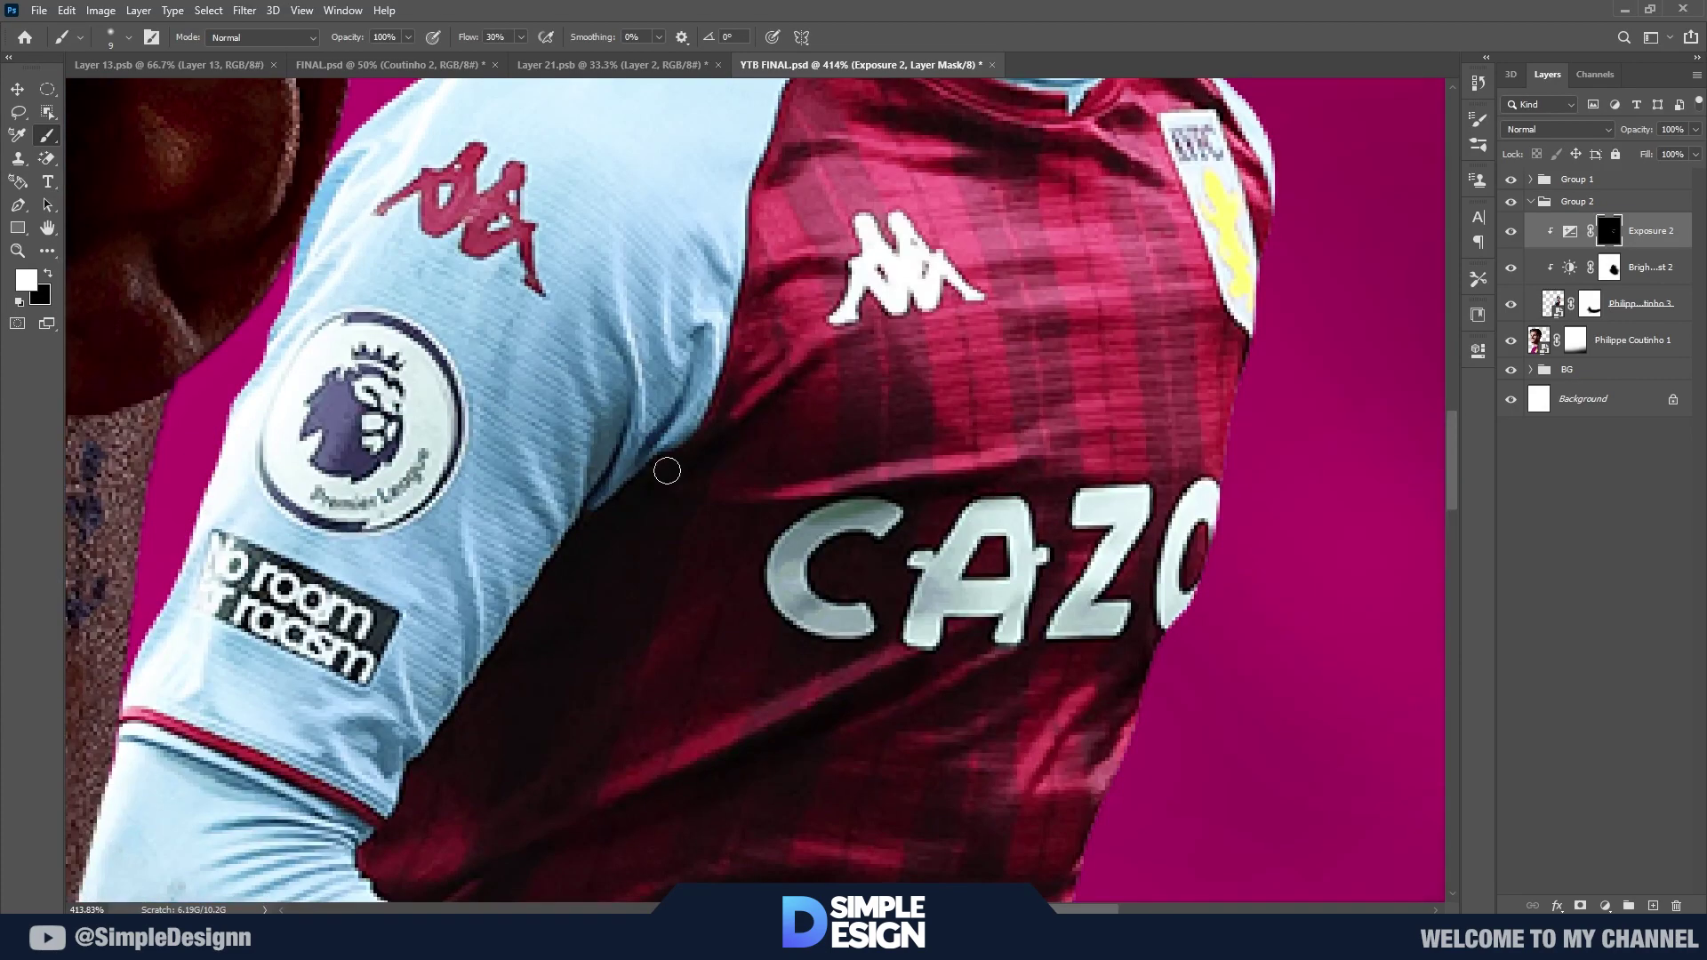
{"action": "left_click_drag", "start_coordinate": [560, 721], "coordinate": [827, 445]}
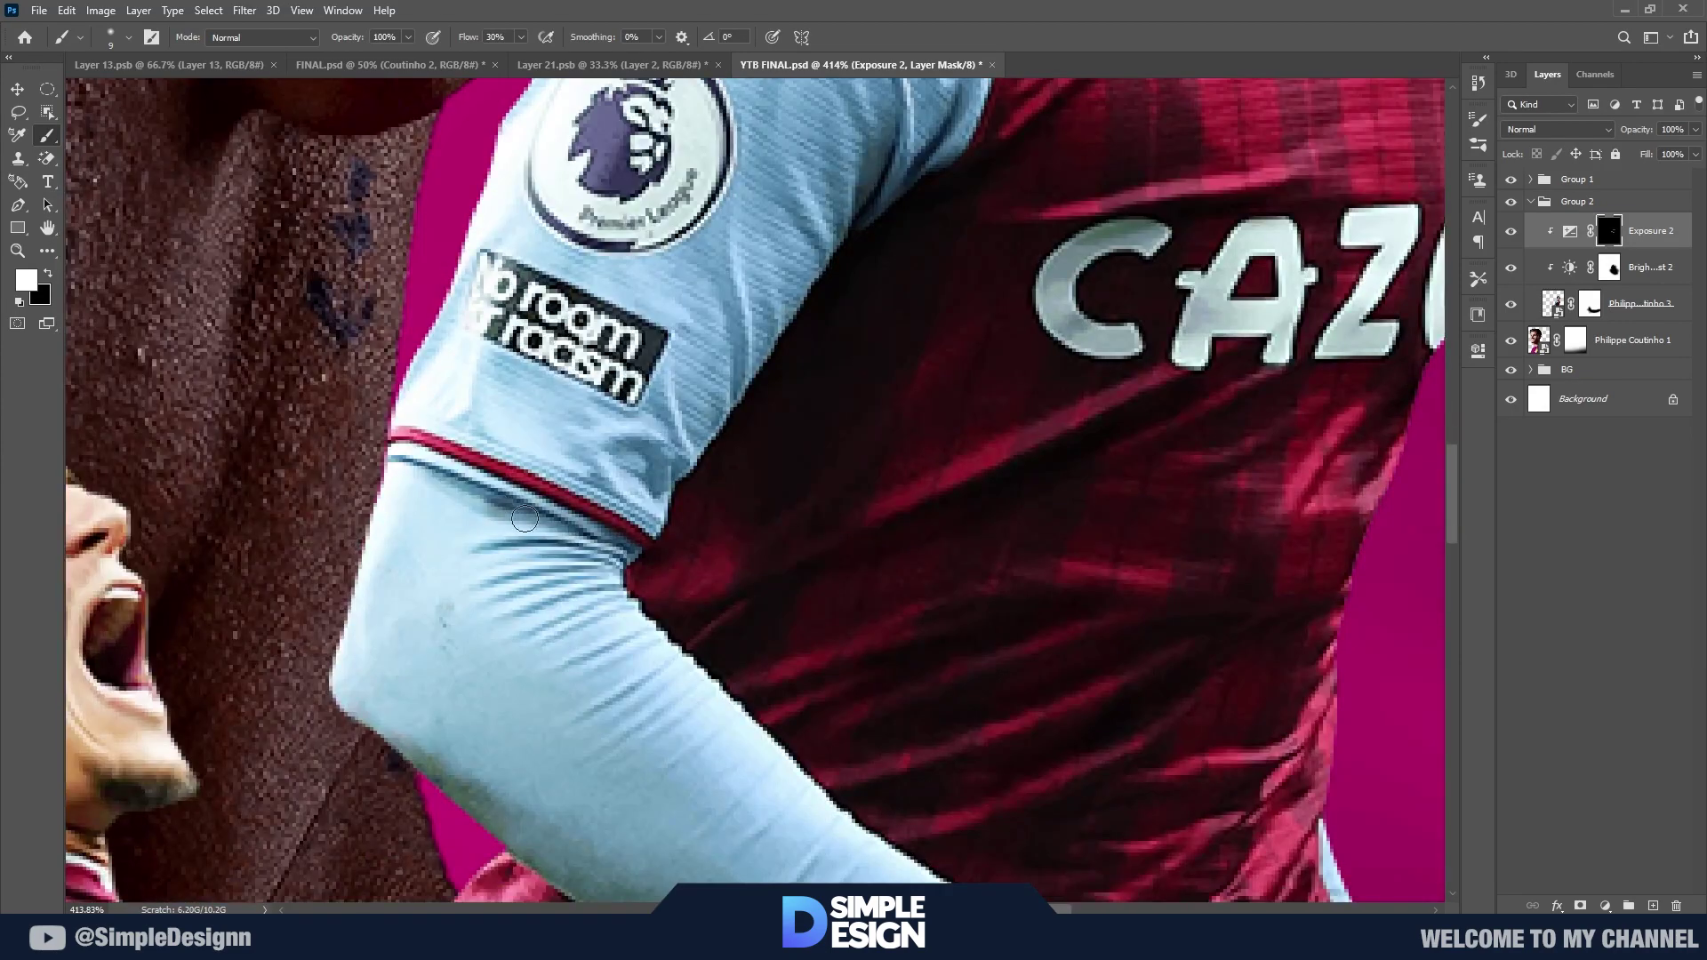
{"action": "left_click_drag", "start_coordinate": [743, 617], "coordinate": [338, 169]}
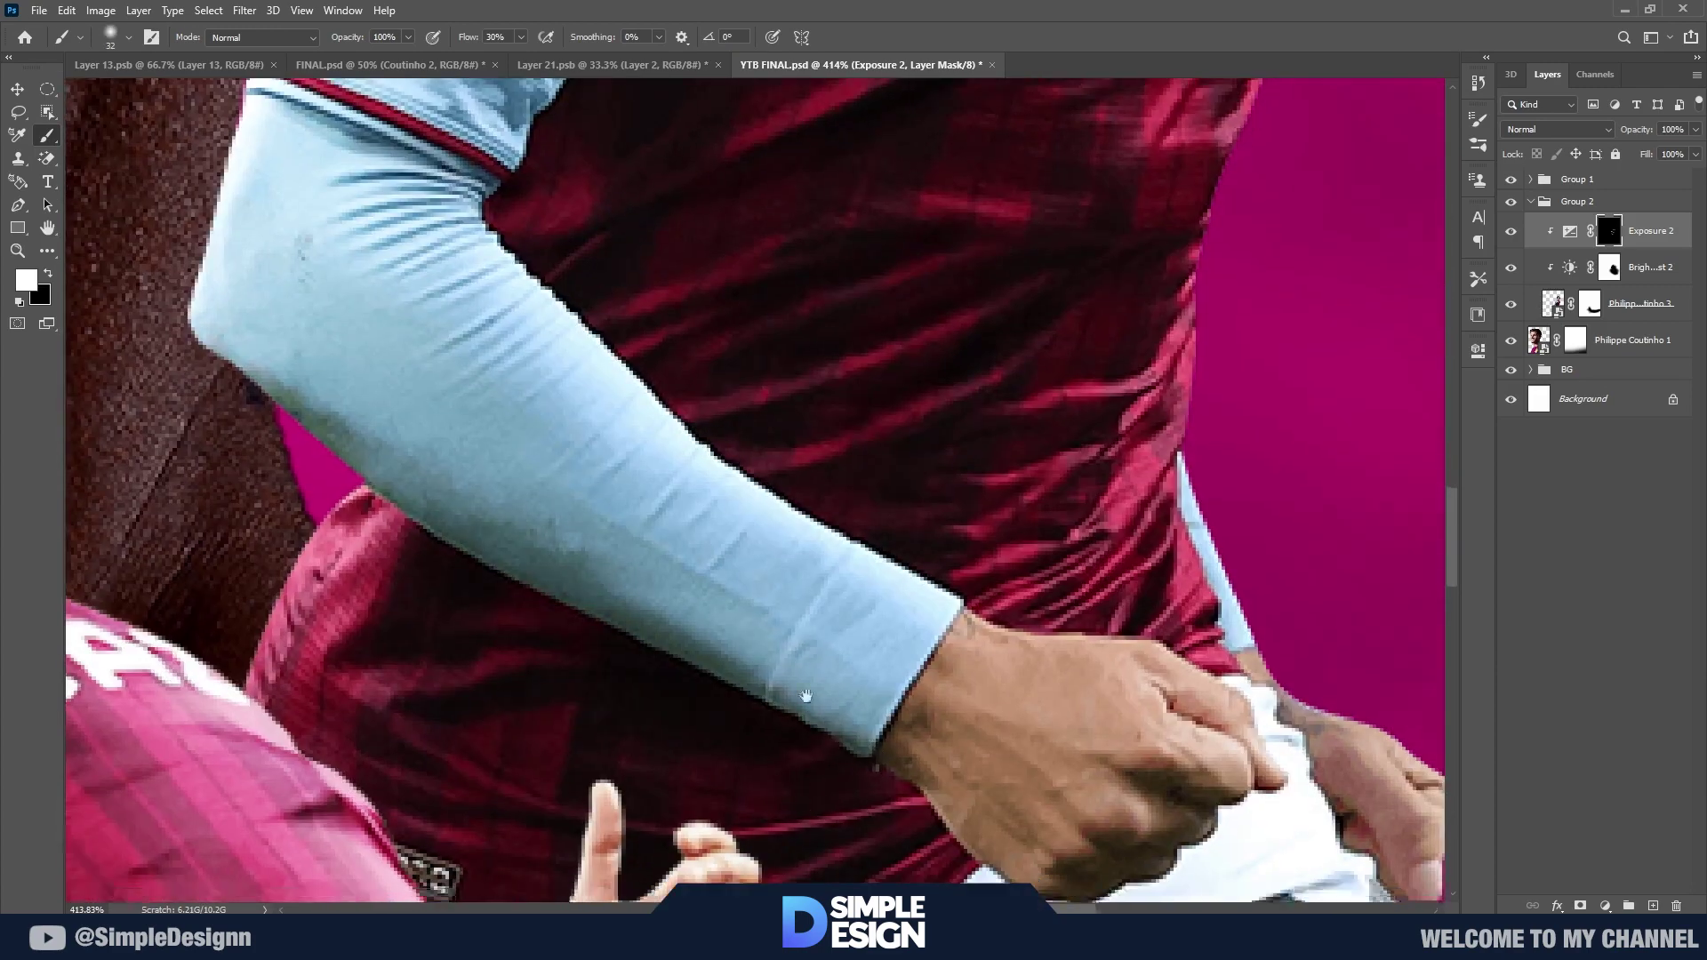
{"action": "mouse_move", "coordinate": [1169, 850]}
{"action": "left_mouse_down"}
{"action": "mouse_move", "coordinate": [1018, 507]}
{"action": "mouse_move", "coordinate": [1031, 542]}
{"action": "left_mouse_up"}
{"action": "left_click_drag", "start_coordinate": [898, 705], "coordinate": [876, 705]}
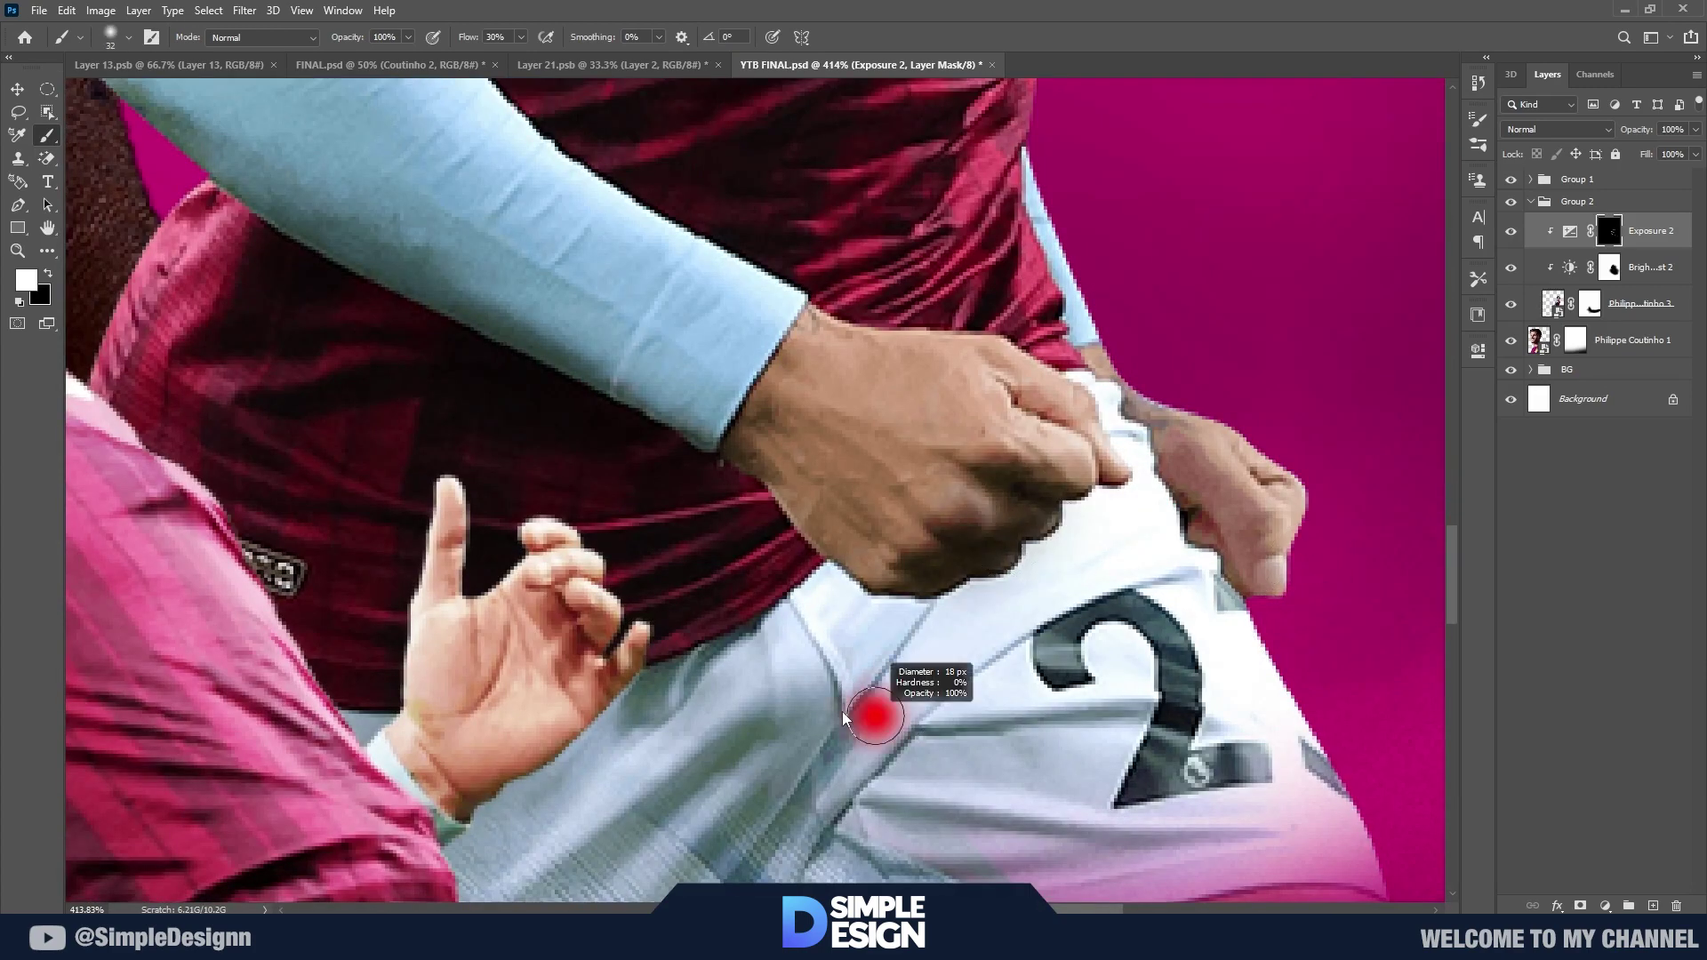
{"action": "scroll", "coordinate": [695, 654], "scroll_direction": "down", "scroll_amount": 2}
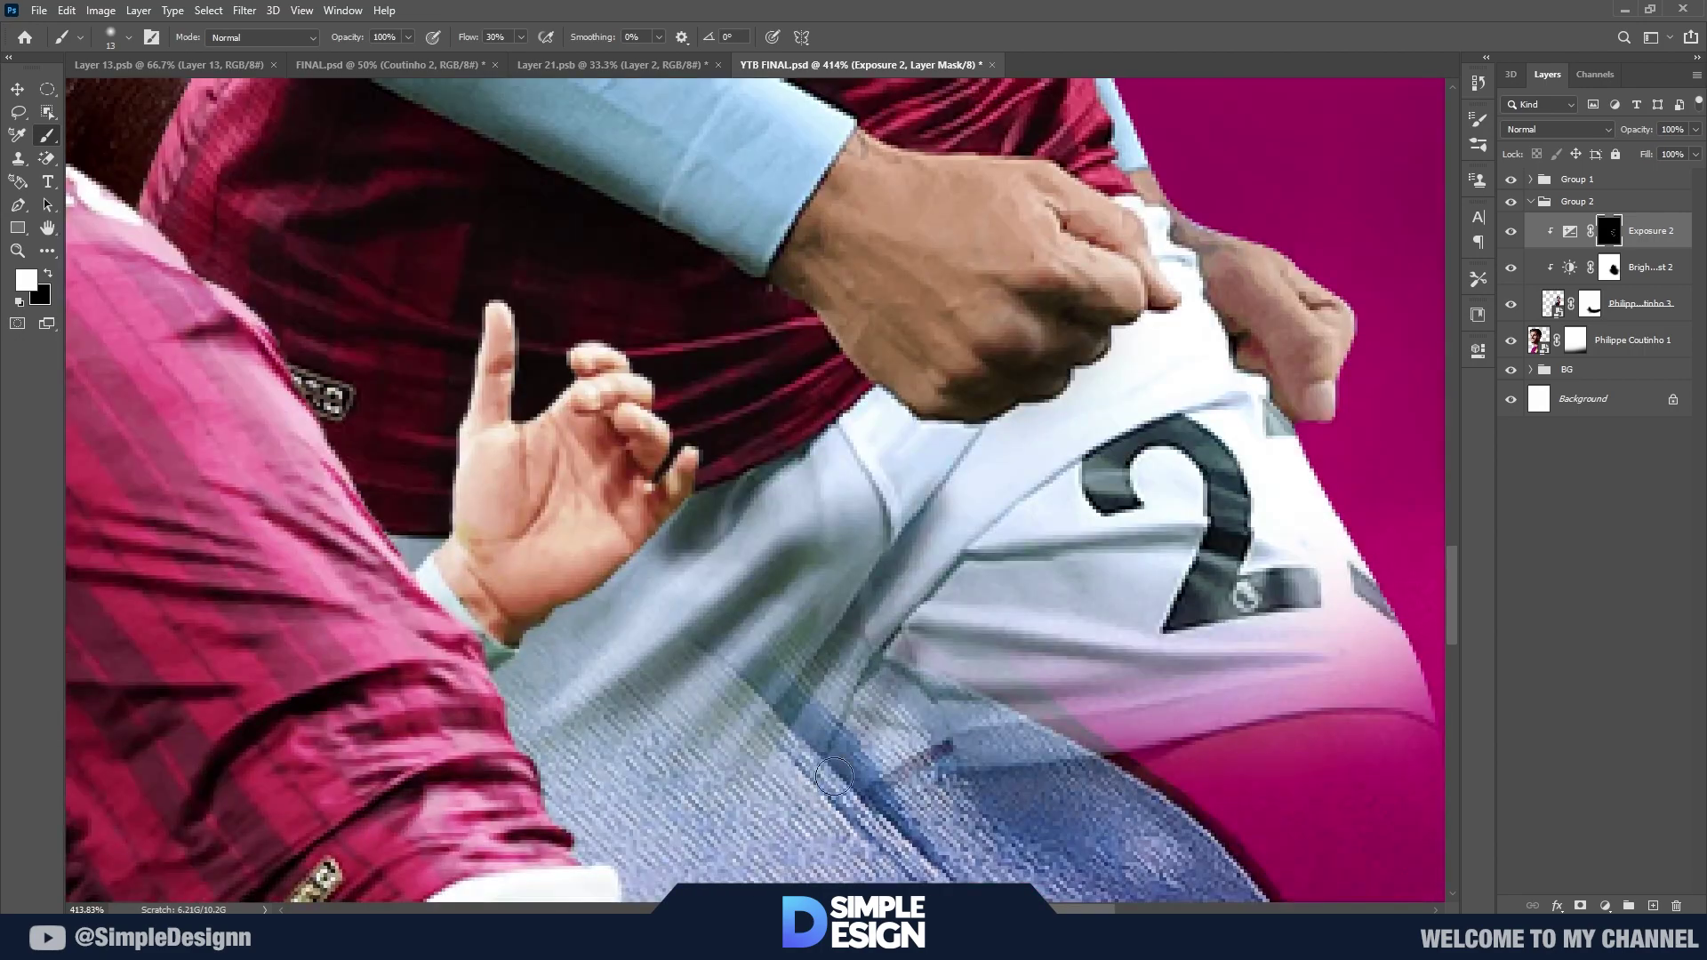
{"action": "scroll", "coordinate": [918, 834], "scroll_direction": "down", "scroll_amount": 2}
{"action": "scroll", "coordinate": [918, 834], "scroll_direction": "down", "scroll_amount": 1}
Step: Enlarge the brush, review the shading, and add a new empty Layer 4
{"action": "left_click_drag", "start_coordinate": [1094, 723], "coordinate": [1147, 761]}
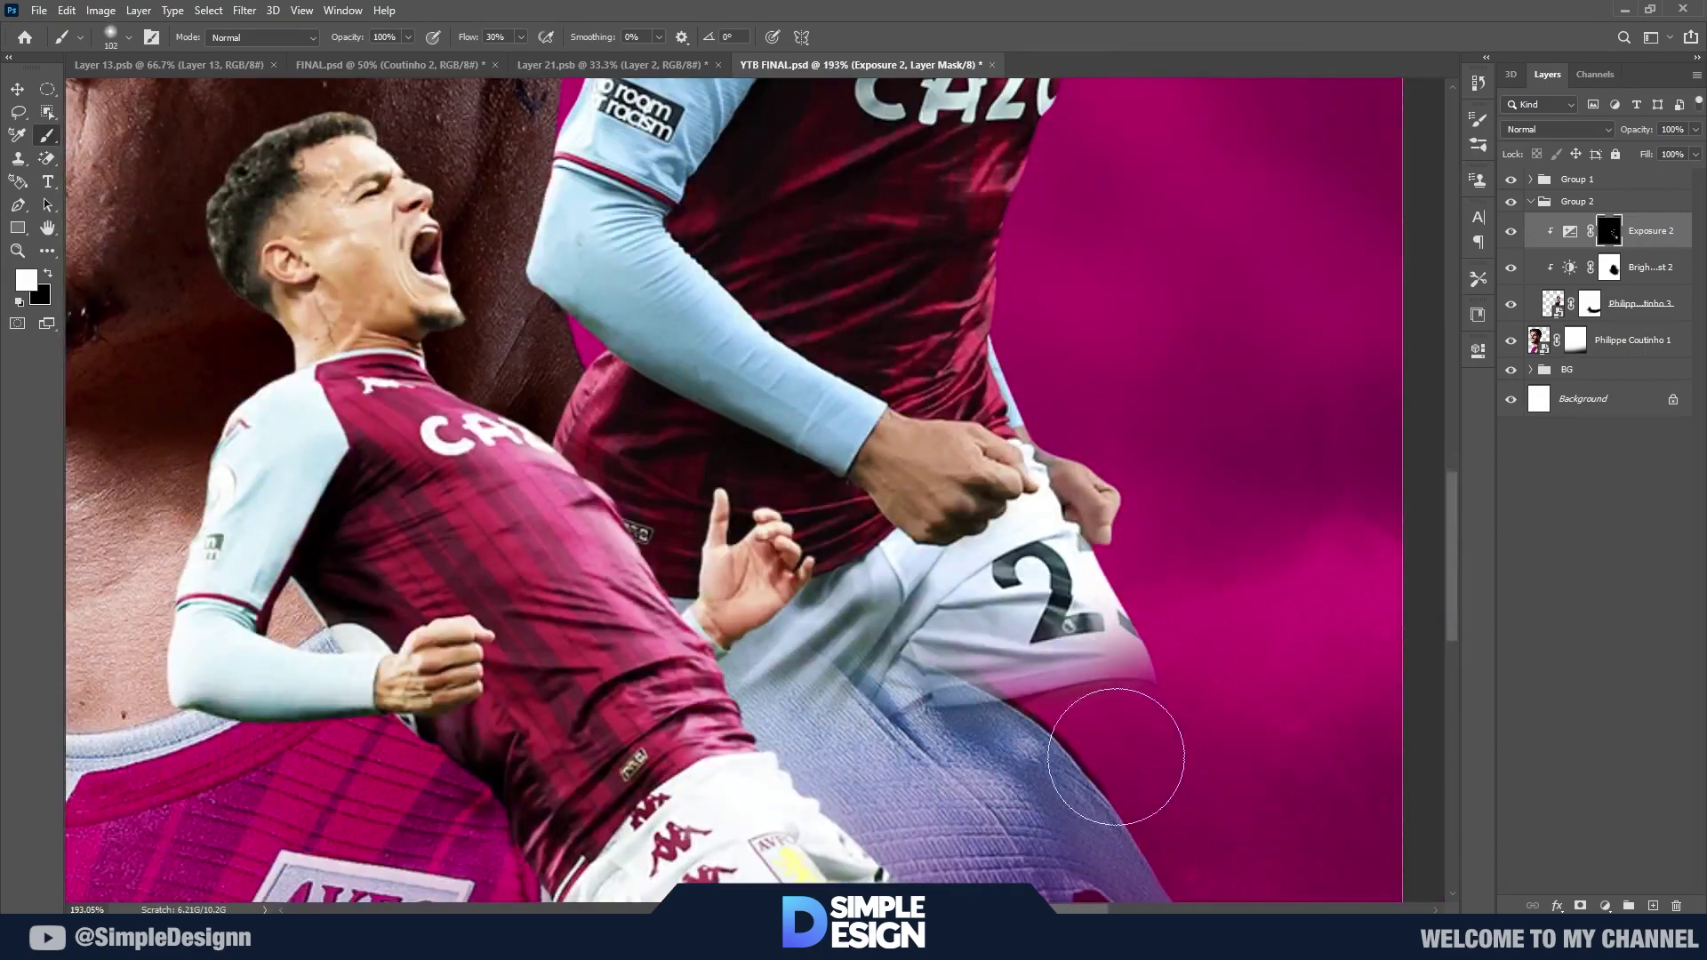
{"action": "scroll", "coordinate": [1165, 636], "scroll_direction": "down", "scroll_amount": 3}
{"action": "scroll", "coordinate": [1165, 637], "scroll_direction": "up", "scroll_amount": 2}
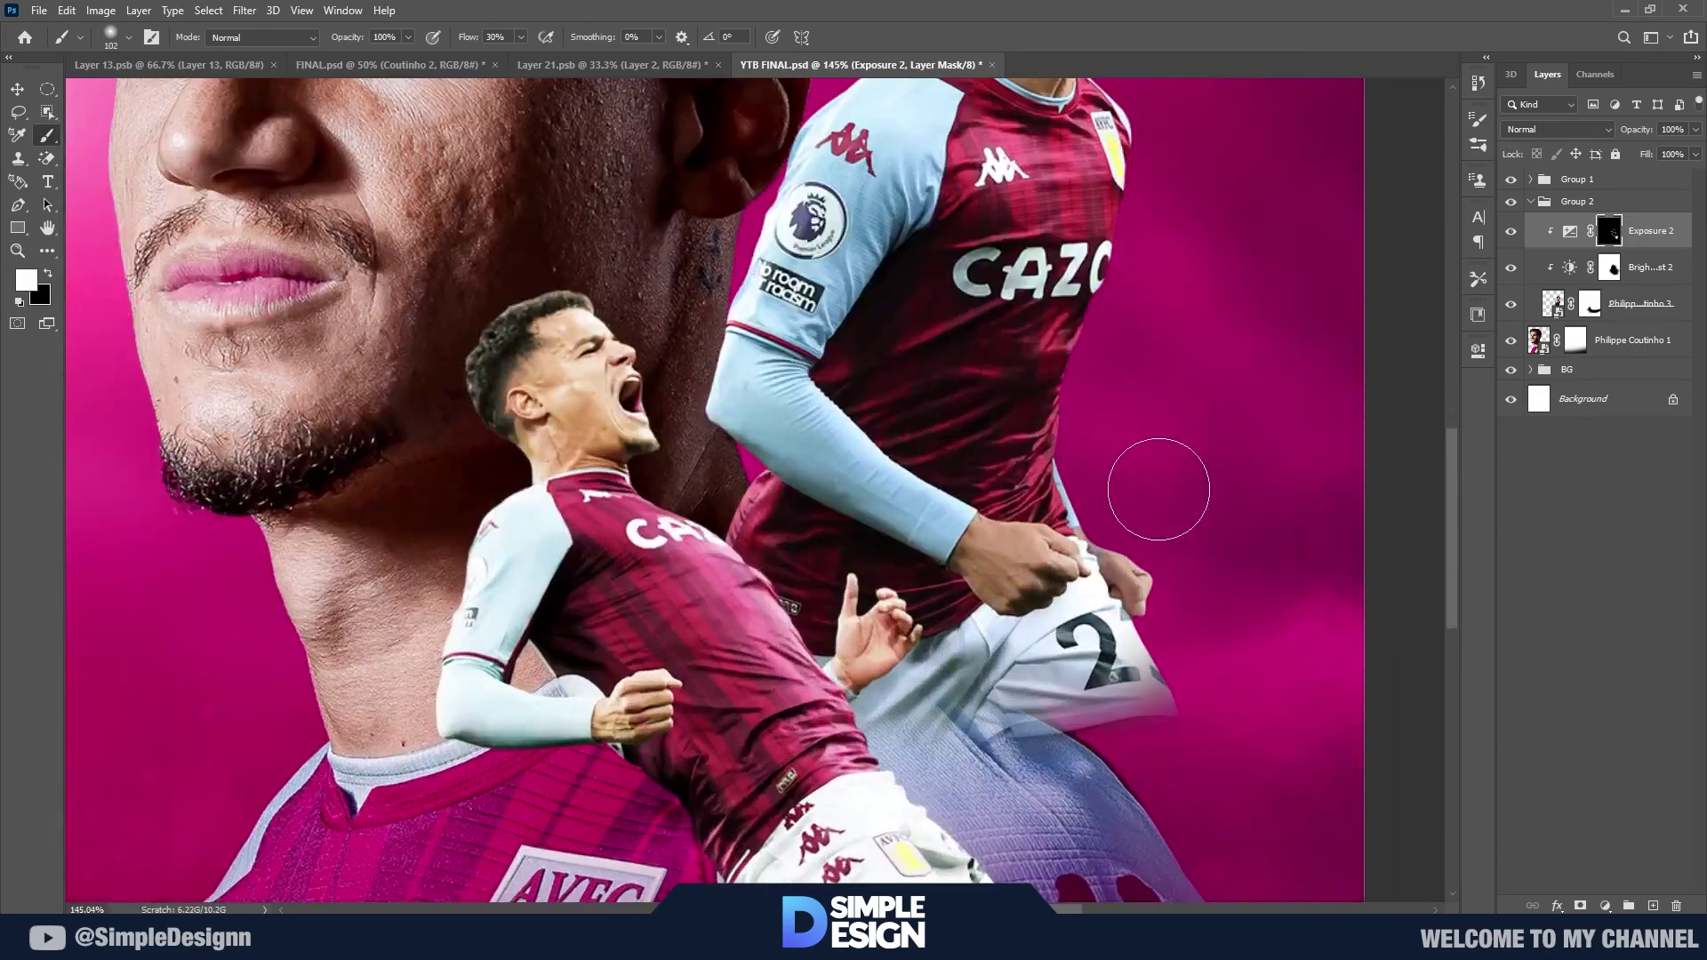
{"action": "scroll", "coordinate": [916, 498], "scroll_direction": "down", "scroll_amount": 1}
{"action": "scroll", "coordinate": [867, 505], "scroll_direction": "down", "scroll_amount": 2}
{"action": "scroll", "coordinate": [867, 505], "scroll_direction": "down", "scroll_amount": 1}
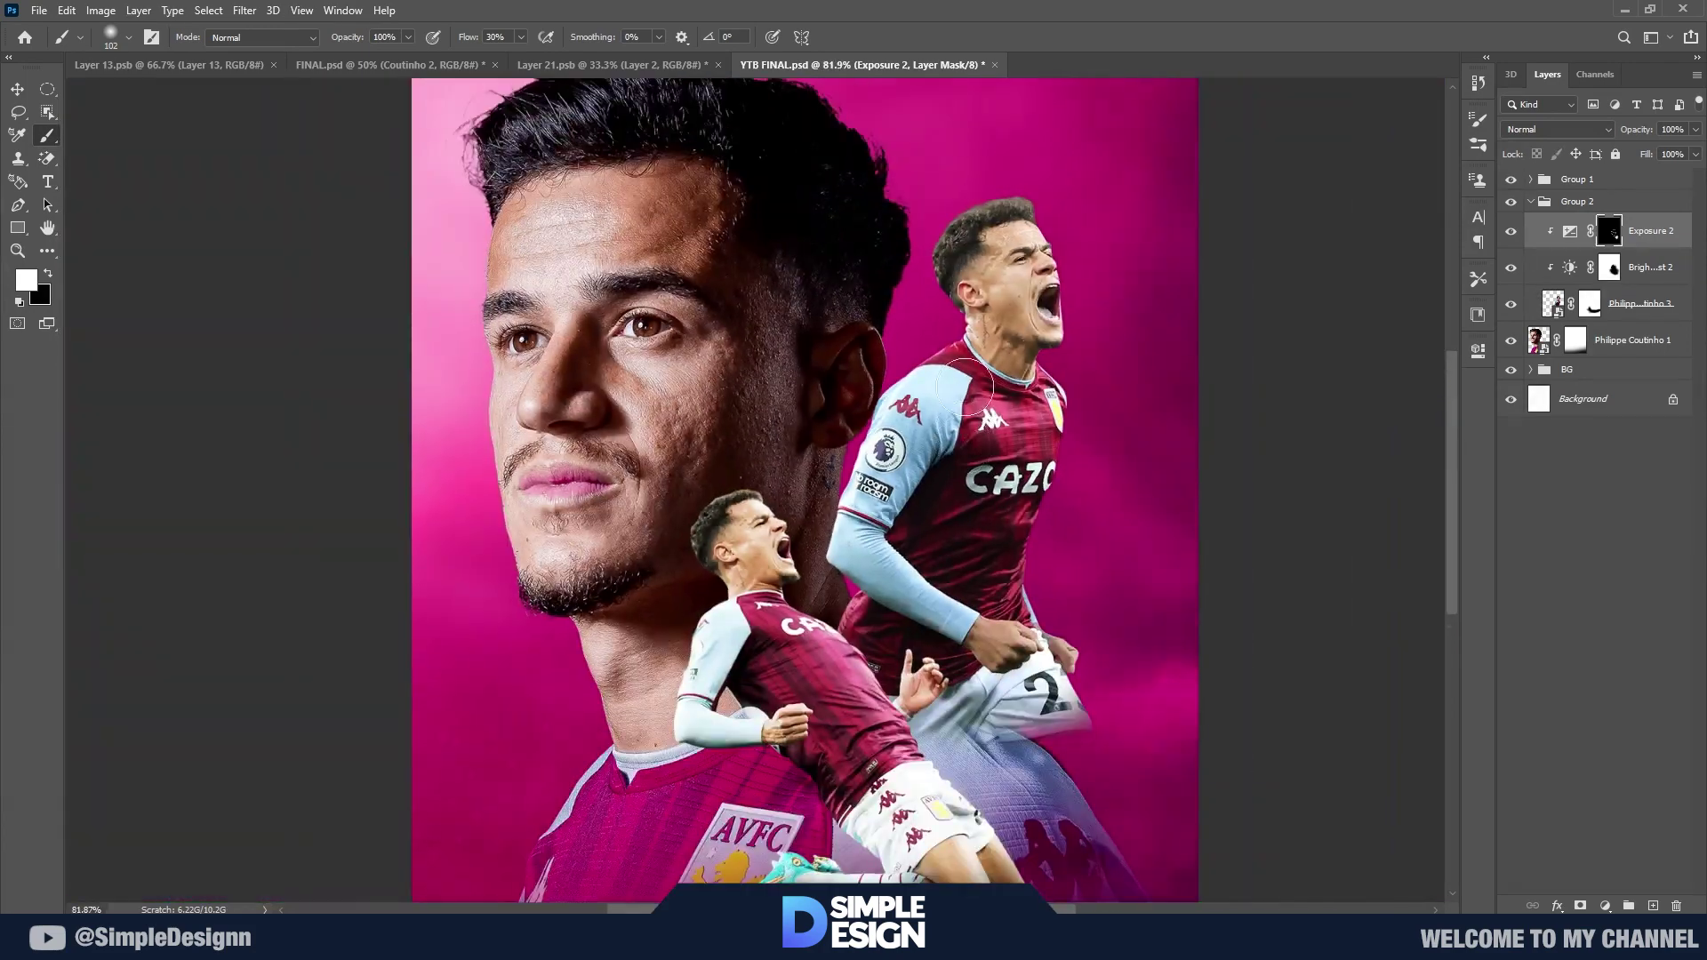
{"action": "scroll", "coordinate": [867, 506], "scroll_direction": "down", "scroll_amount": 1}
{"action": "scroll", "coordinate": [867, 505], "scroll_direction": "up", "scroll_amount": 1}
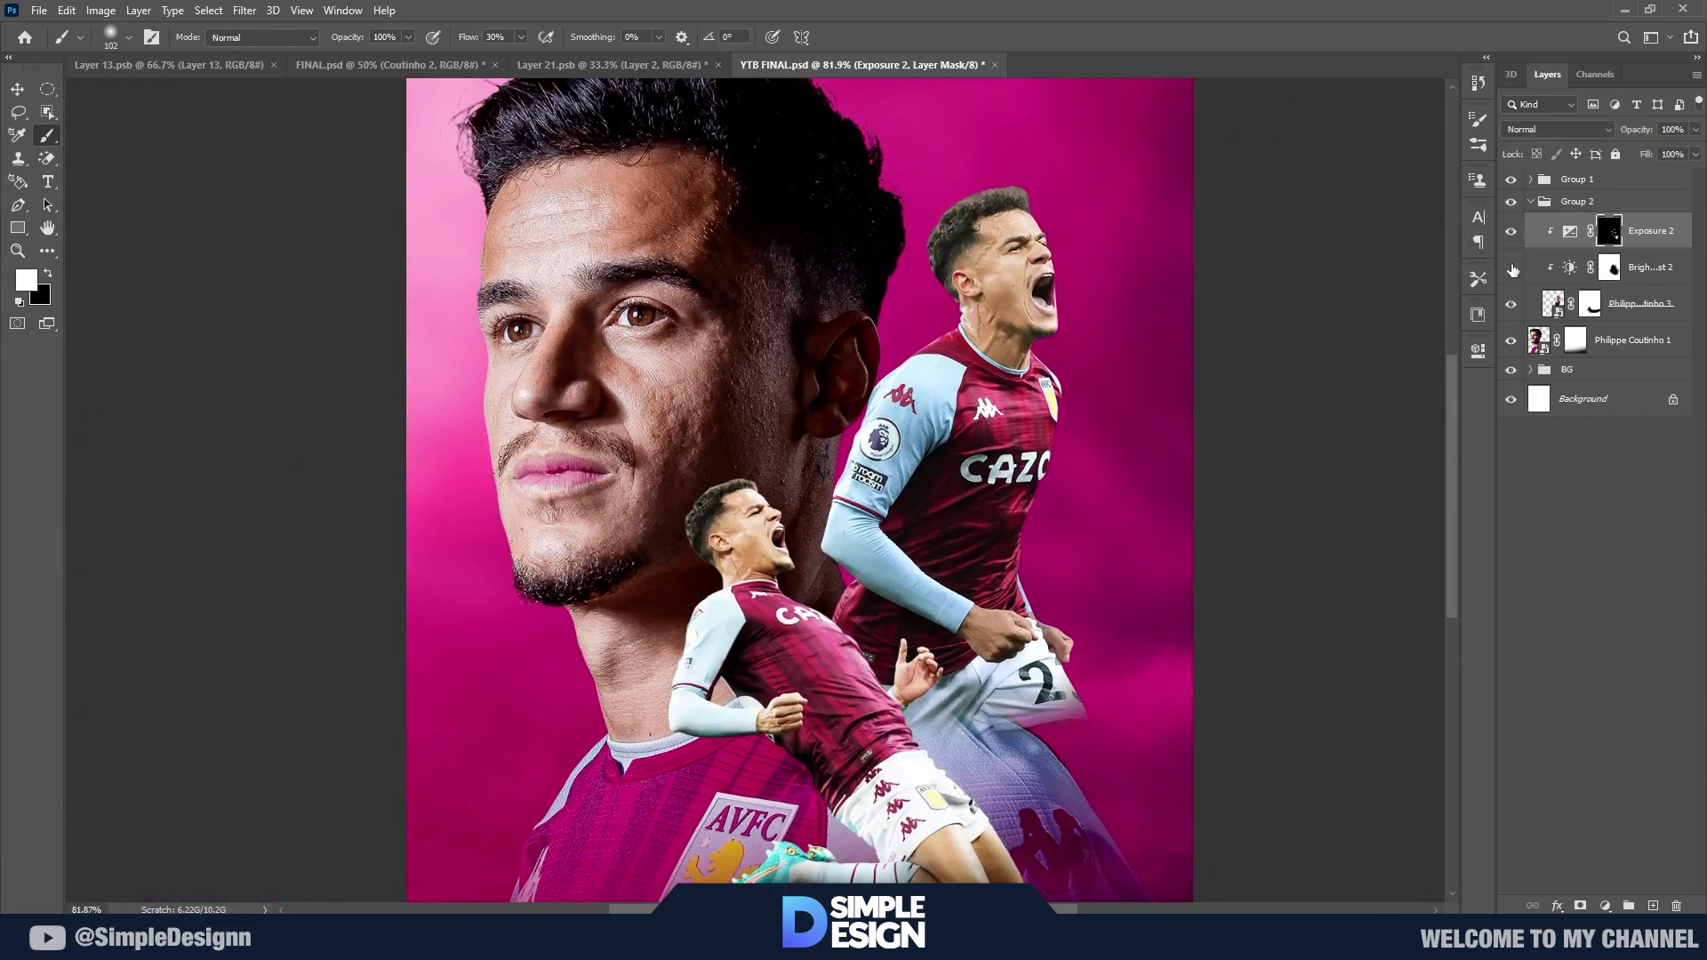
{"action": "scroll", "coordinate": [1307, 258], "scroll_direction": "up", "scroll_amount": 1}
{"action": "key", "text": "ctrl+shift+alt+n"}
Step: Clip Layer 4 to the standing player and set its blend mode to Overlay
{"action": "left_click", "coordinate": [1648, 240], "text": "alt"}
{"action": "left_click", "coordinate": [1556, 129]}
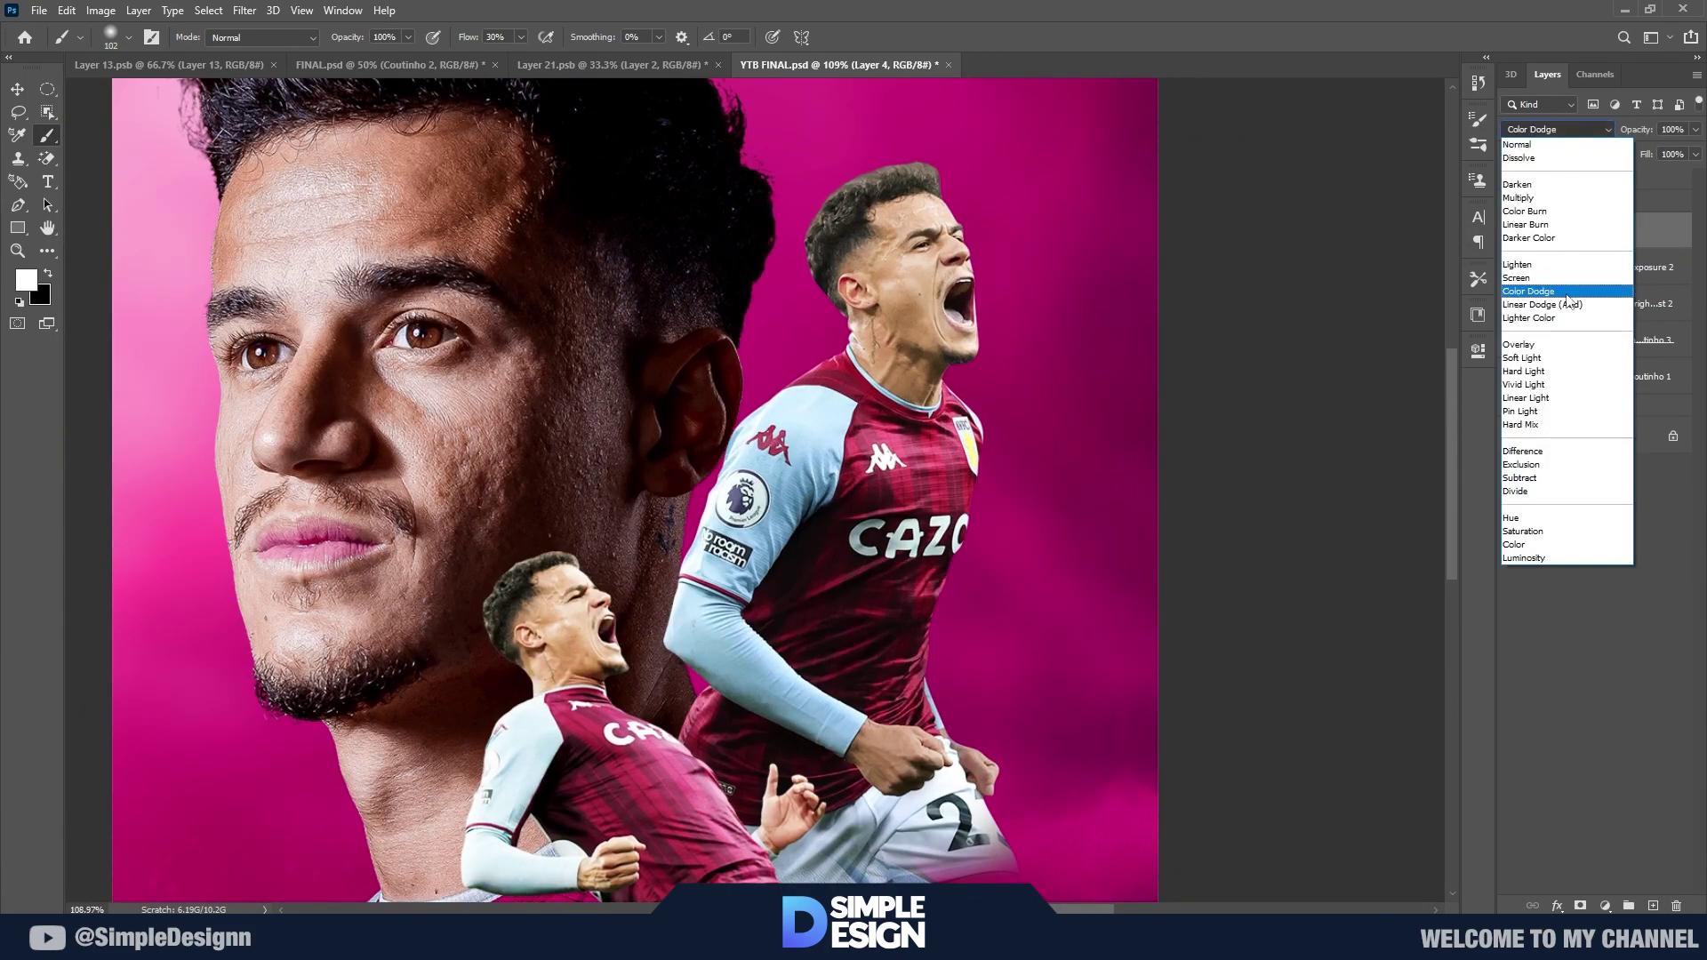
{"action": "left_click", "coordinate": [1552, 330]}
{"action": "scroll", "coordinate": [761, 469], "scroll_direction": "up", "scroll_amount": 2}
{"action": "key", "text": "bracketleft"}
{"action": "key", "text": "bracketleft"}
{"action": "key", "text": "bracketleft"}
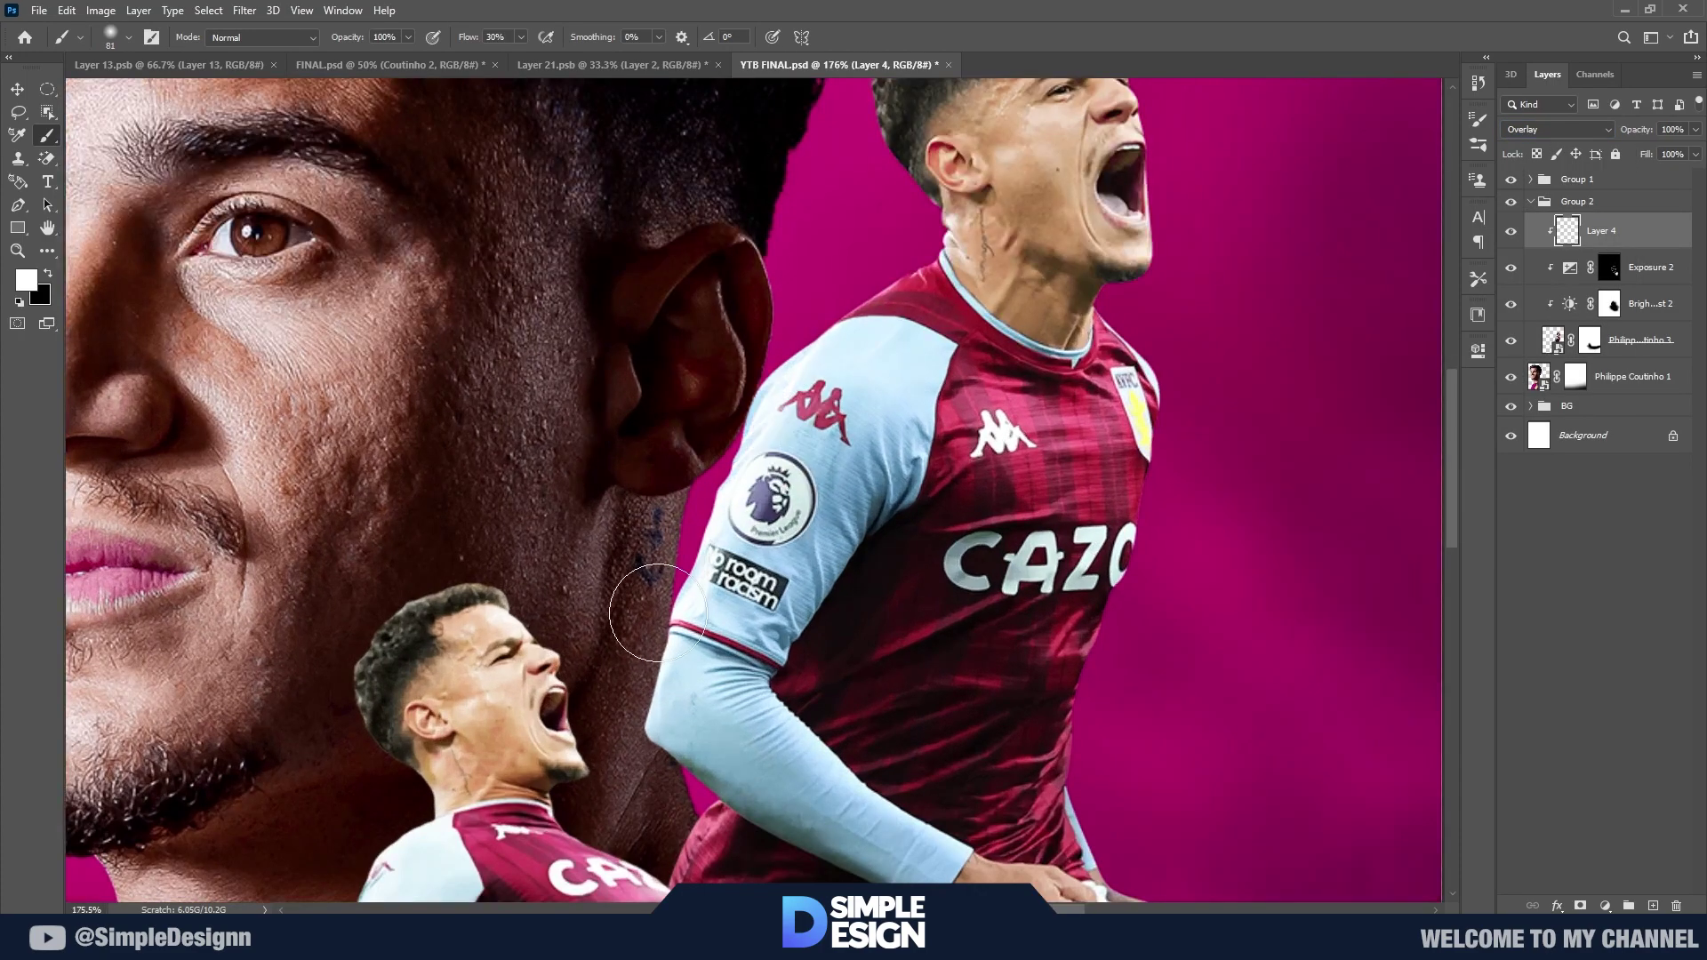
{"action": "scroll", "coordinate": [640, 591], "scroll_direction": "up", "scroll_amount": 1}
{"action": "scroll", "coordinate": [590, 711], "scroll_direction": "down", "scroll_amount": 4}
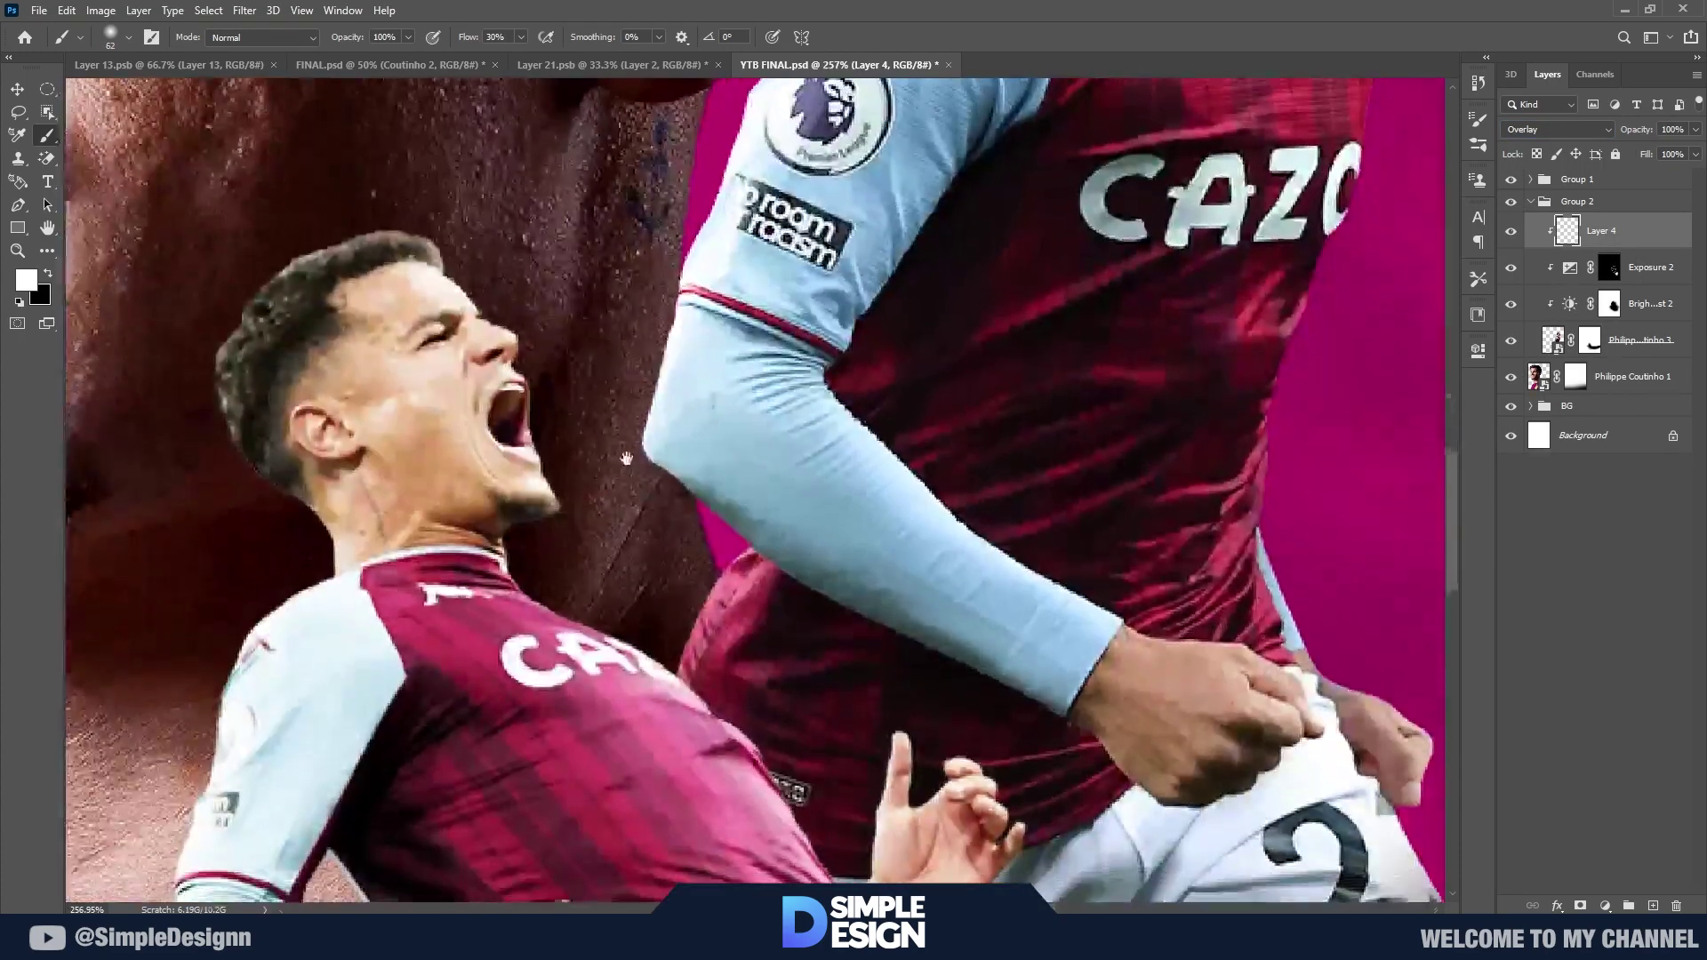
{"action": "scroll", "coordinate": [676, 602], "scroll_direction": "up", "scroll_amount": 3}
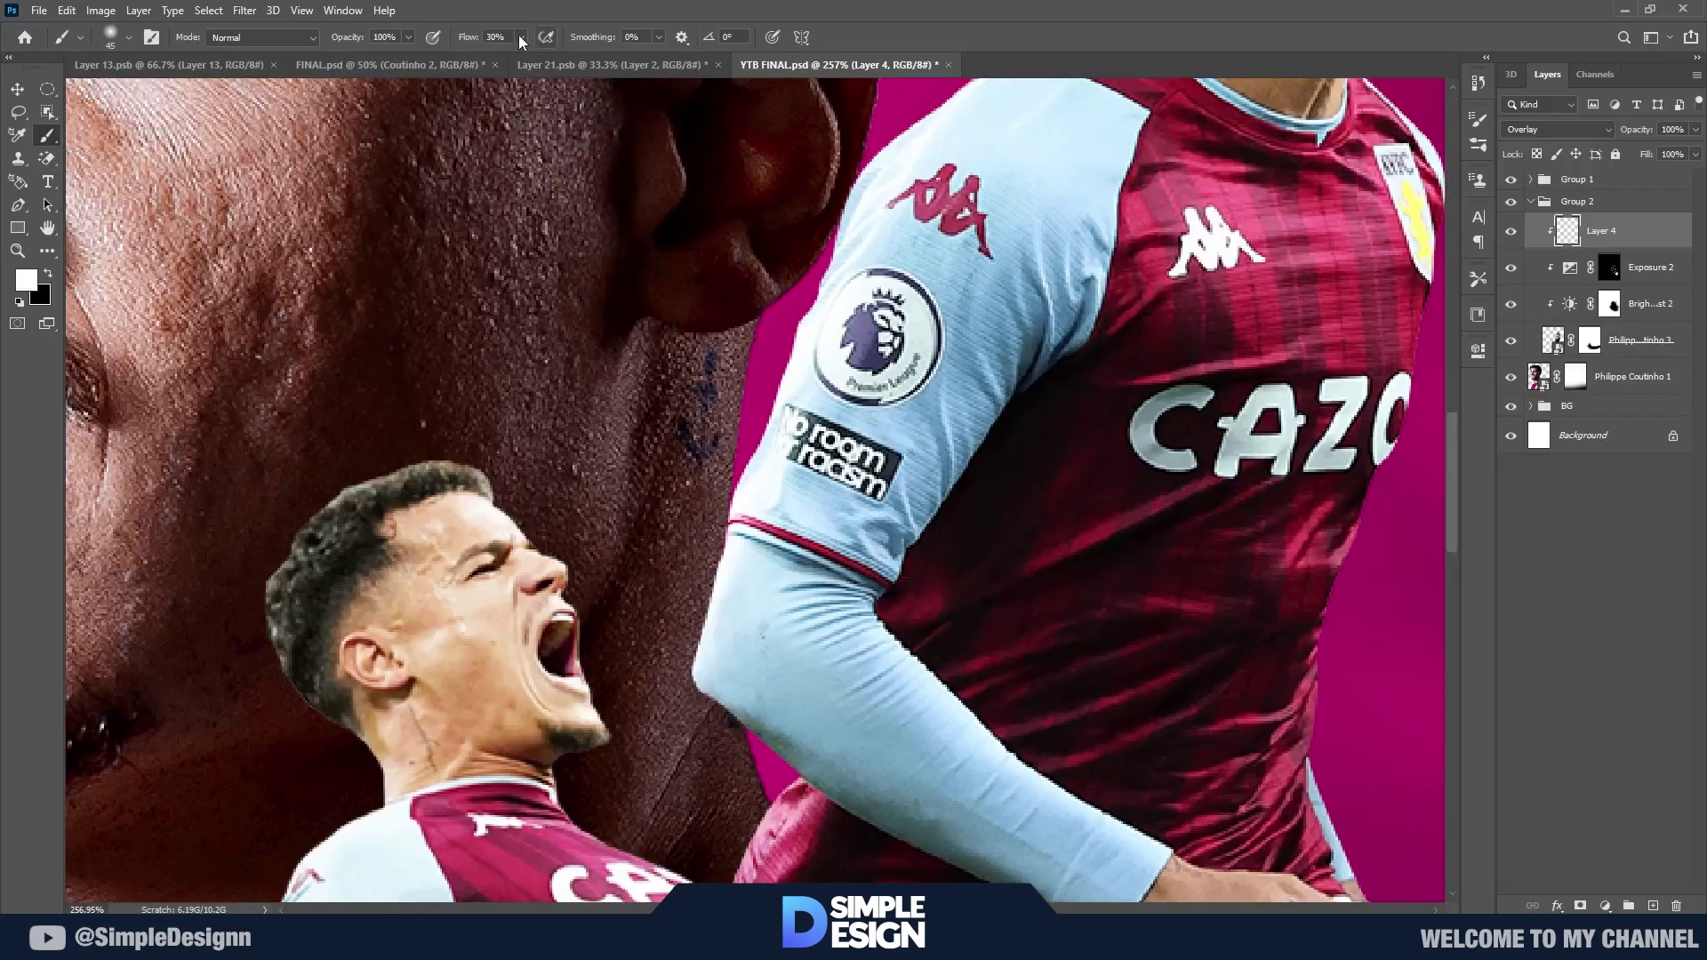
Step: Paint a soft white overlay highlight on the shirt above the sponsor
{"action": "mouse_move", "coordinate": [889, 671]}
{"action": "left_mouse_down"}
{"action": "mouse_move", "coordinate": [711, 476]}
{"action": "mouse_move", "coordinate": [590, 400]}
{"action": "left_mouse_up"}
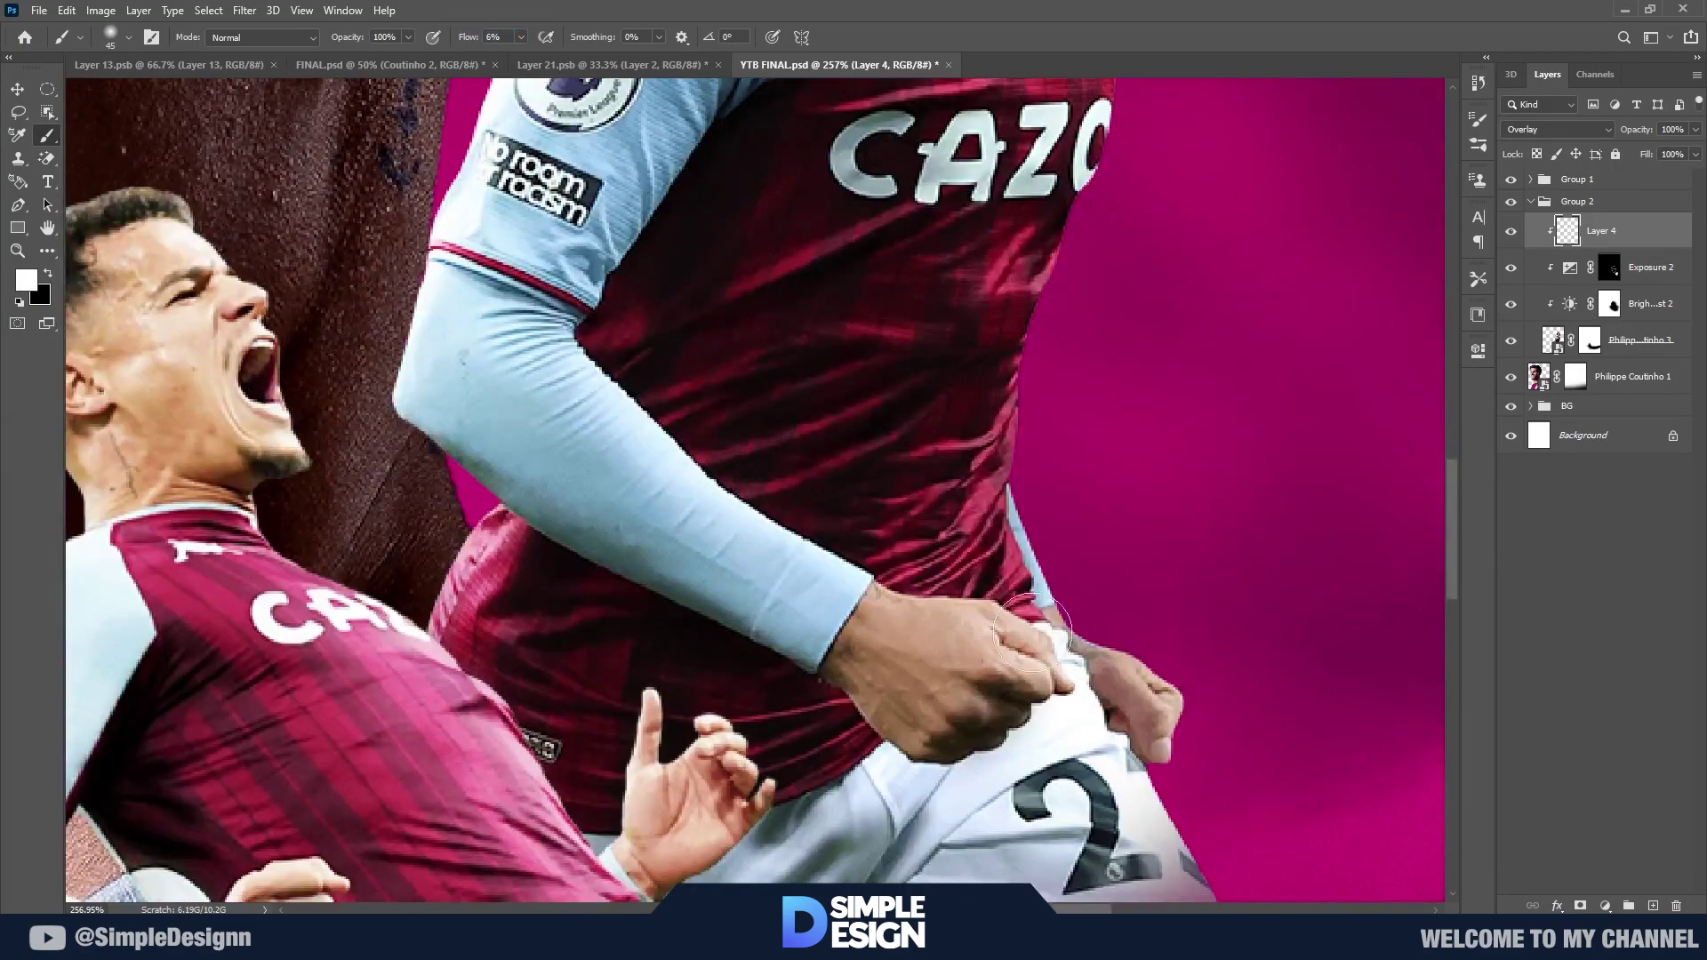
{"action": "left_click_drag", "start_coordinate": [1143, 492], "coordinate": [1014, 891]}
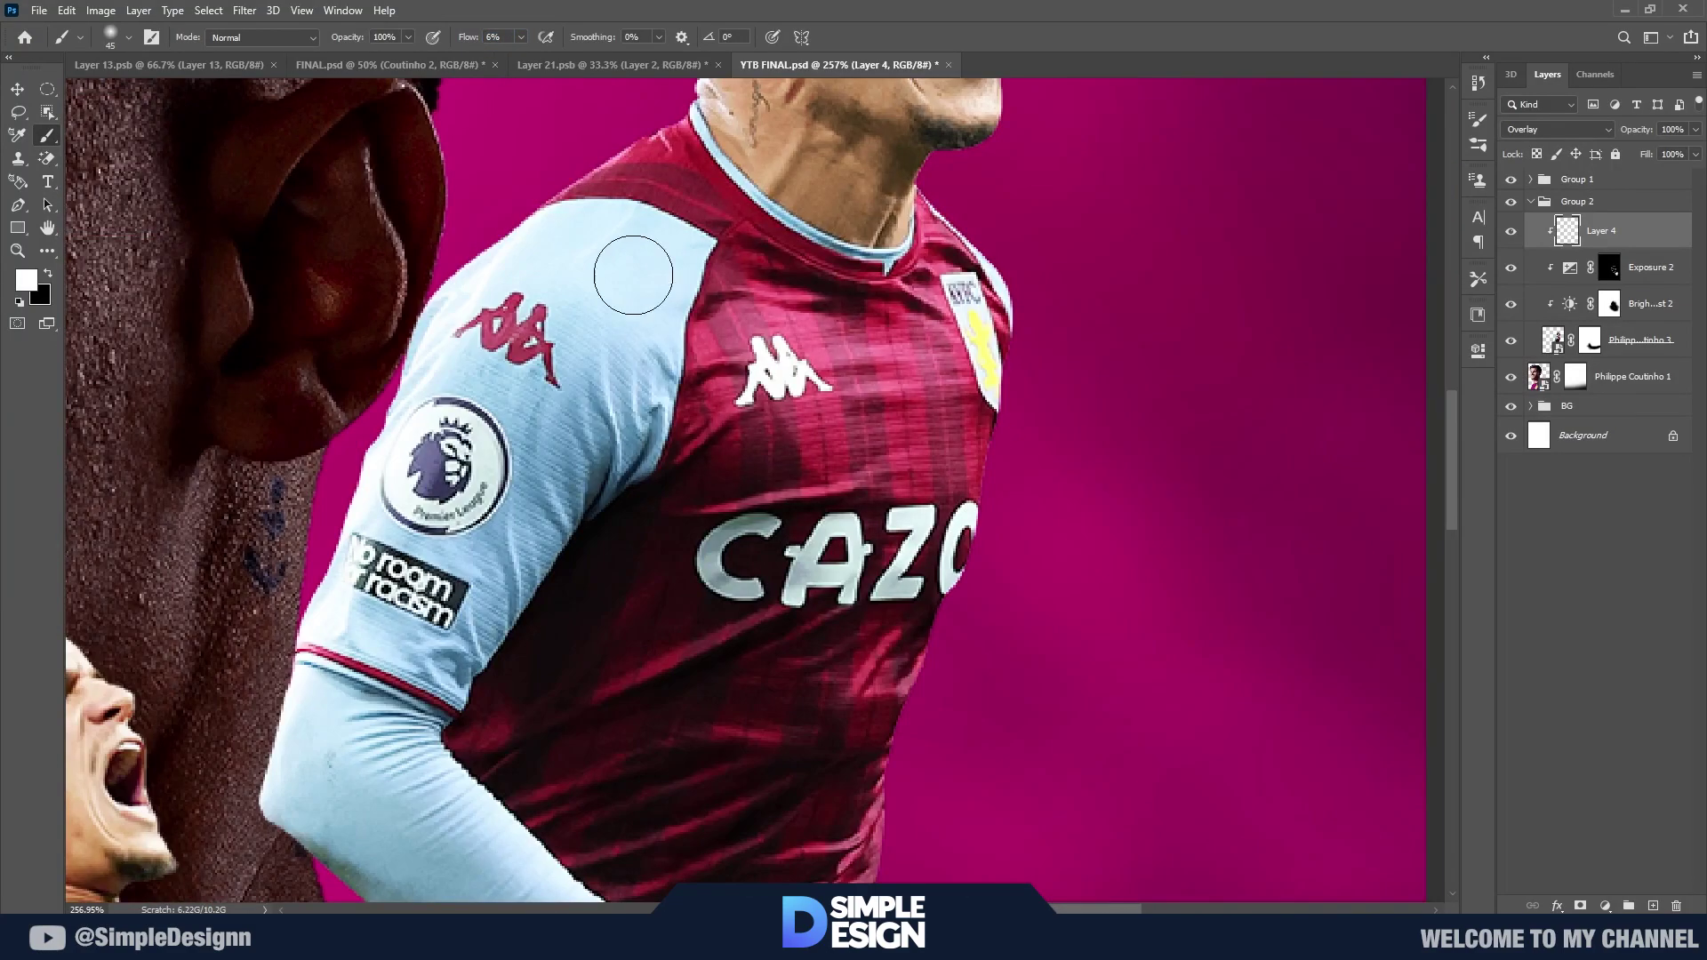
{"action": "left_click_drag", "start_coordinate": [633, 186], "coordinate": [743, 477]}
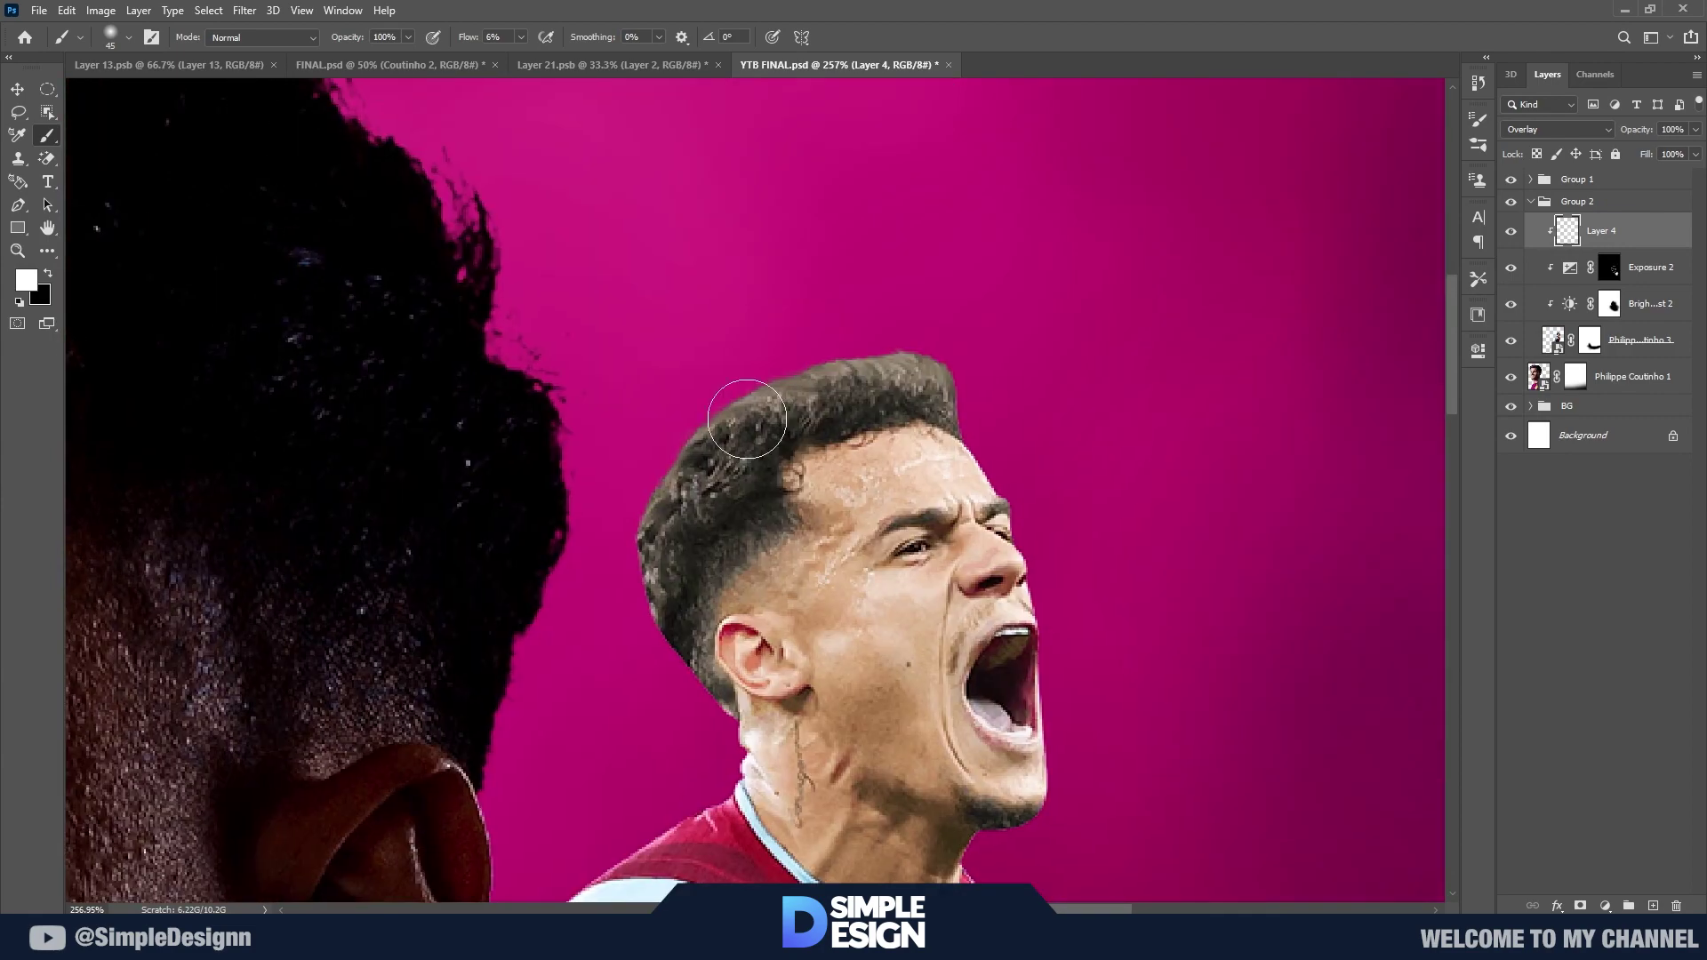
{"action": "left_click_drag", "start_coordinate": [889, 684], "coordinate": [982, 365]}
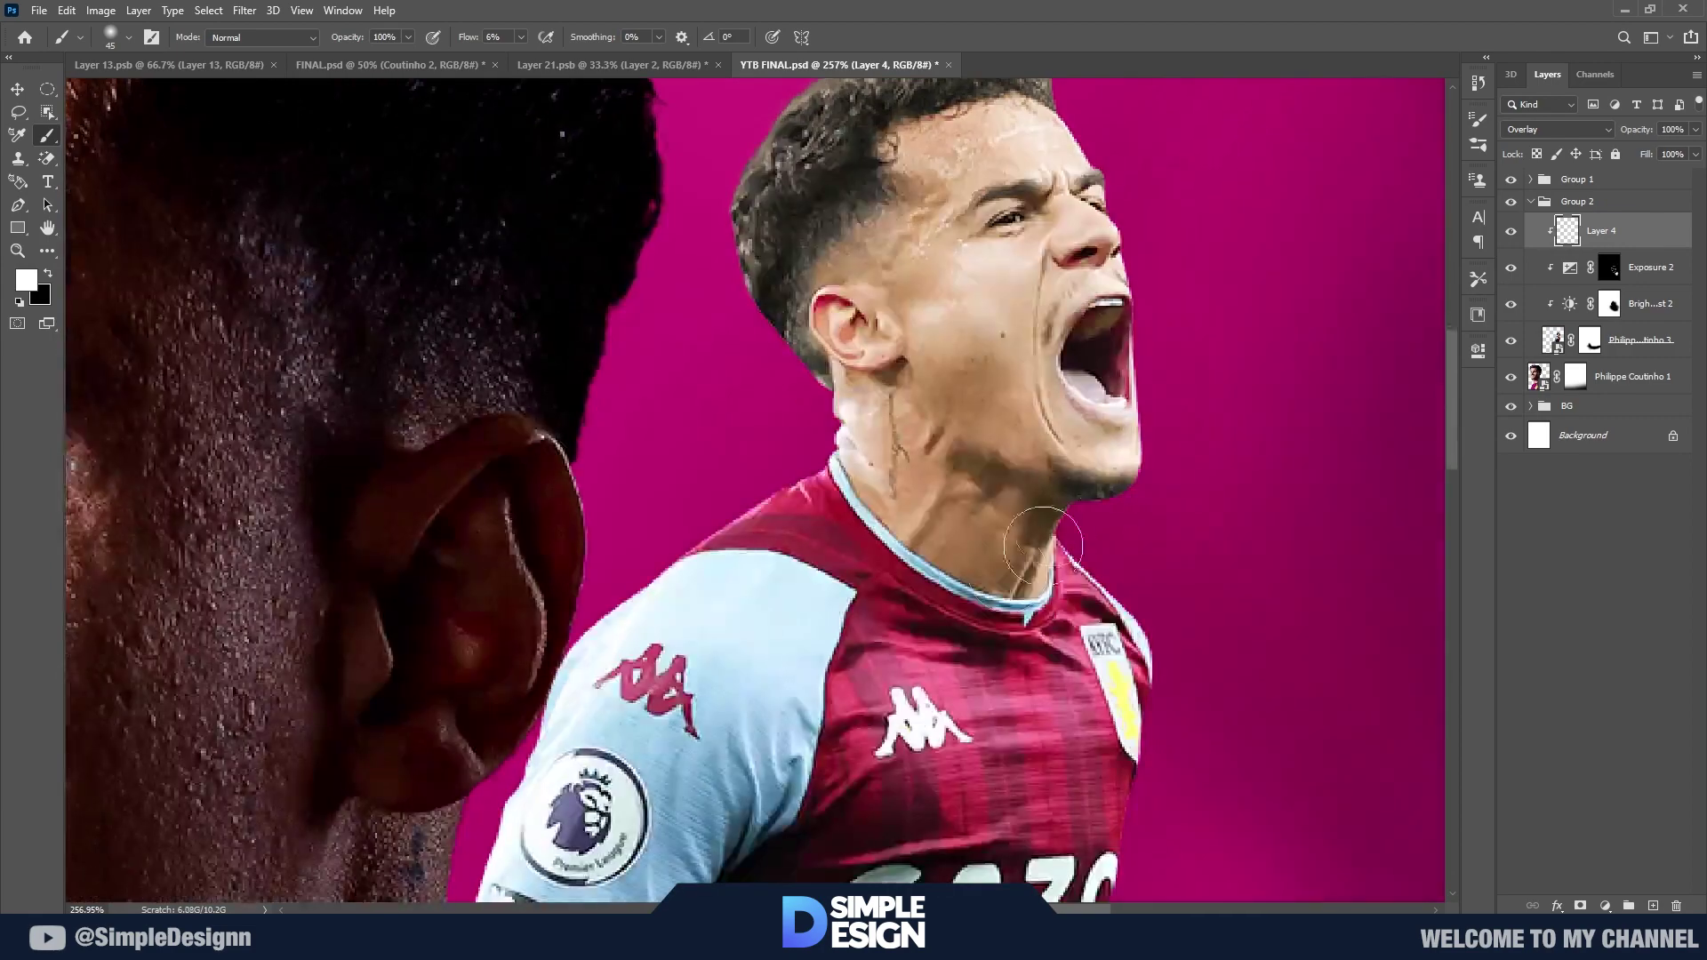
{"action": "left_click_drag", "start_coordinate": [598, 628], "coordinate": [732, 294]}
{"action": "scroll", "coordinate": [732, 294], "scroll_direction": "down", "scroll_amount": 2}
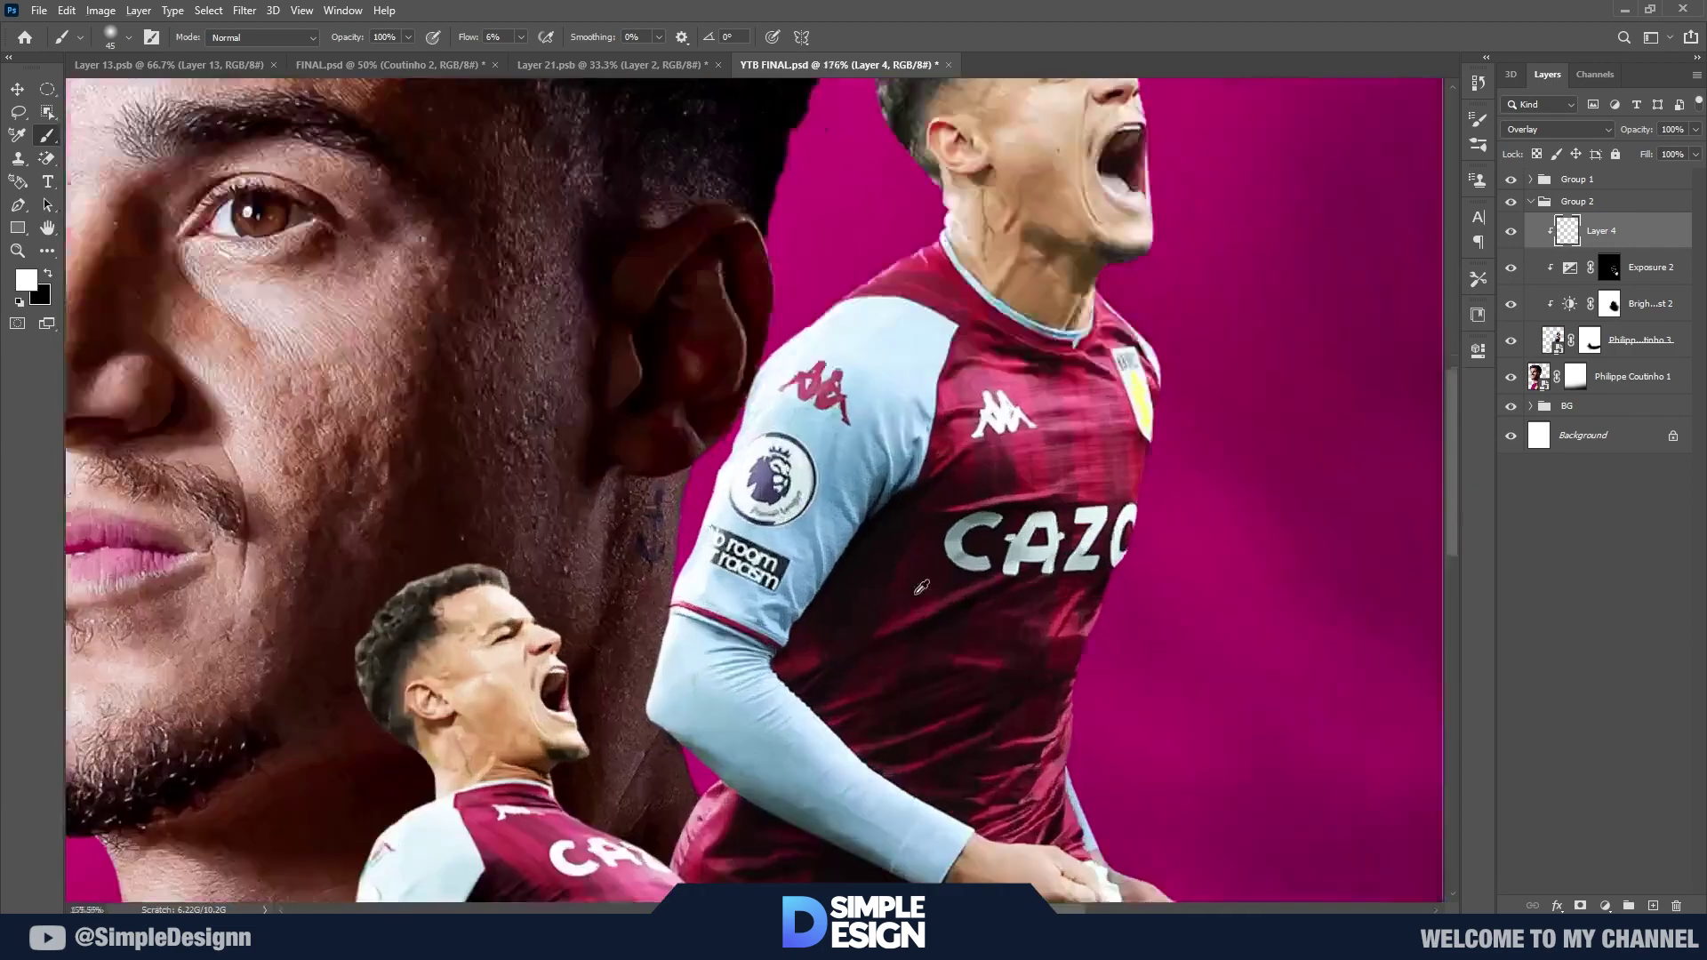
{"action": "scroll", "coordinate": [731, 294], "scroll_direction": "up", "scroll_amount": 3}
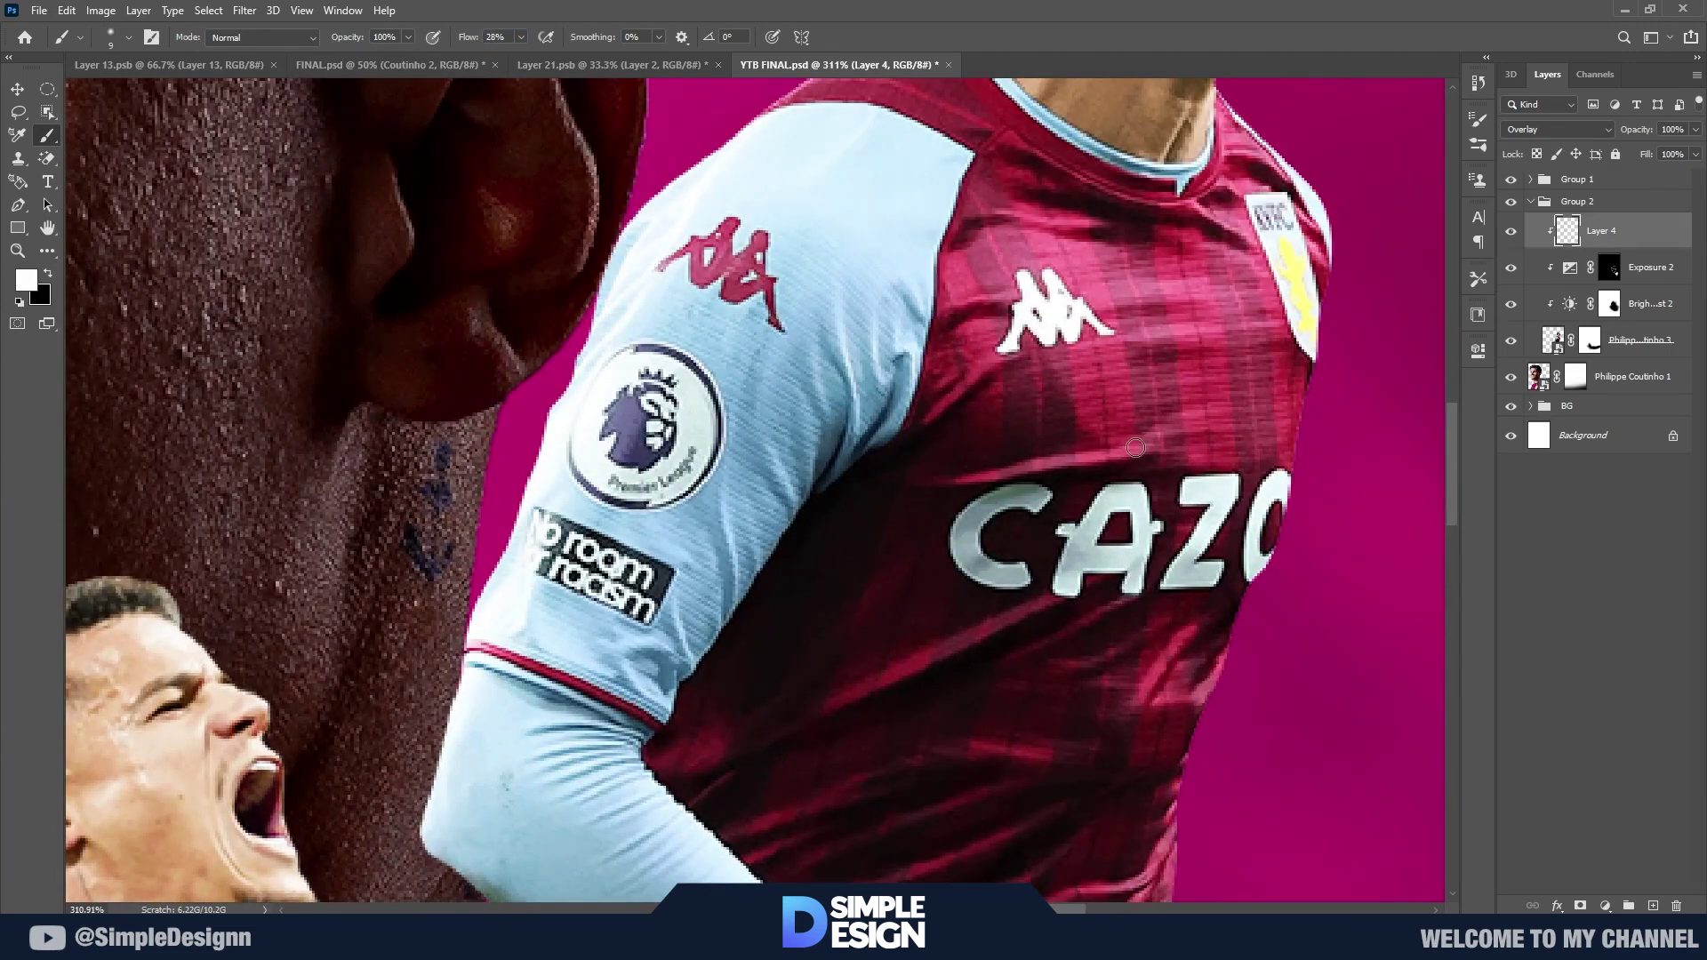
{"action": "left_click_drag", "start_coordinate": [1135, 447], "coordinate": [928, 493]}
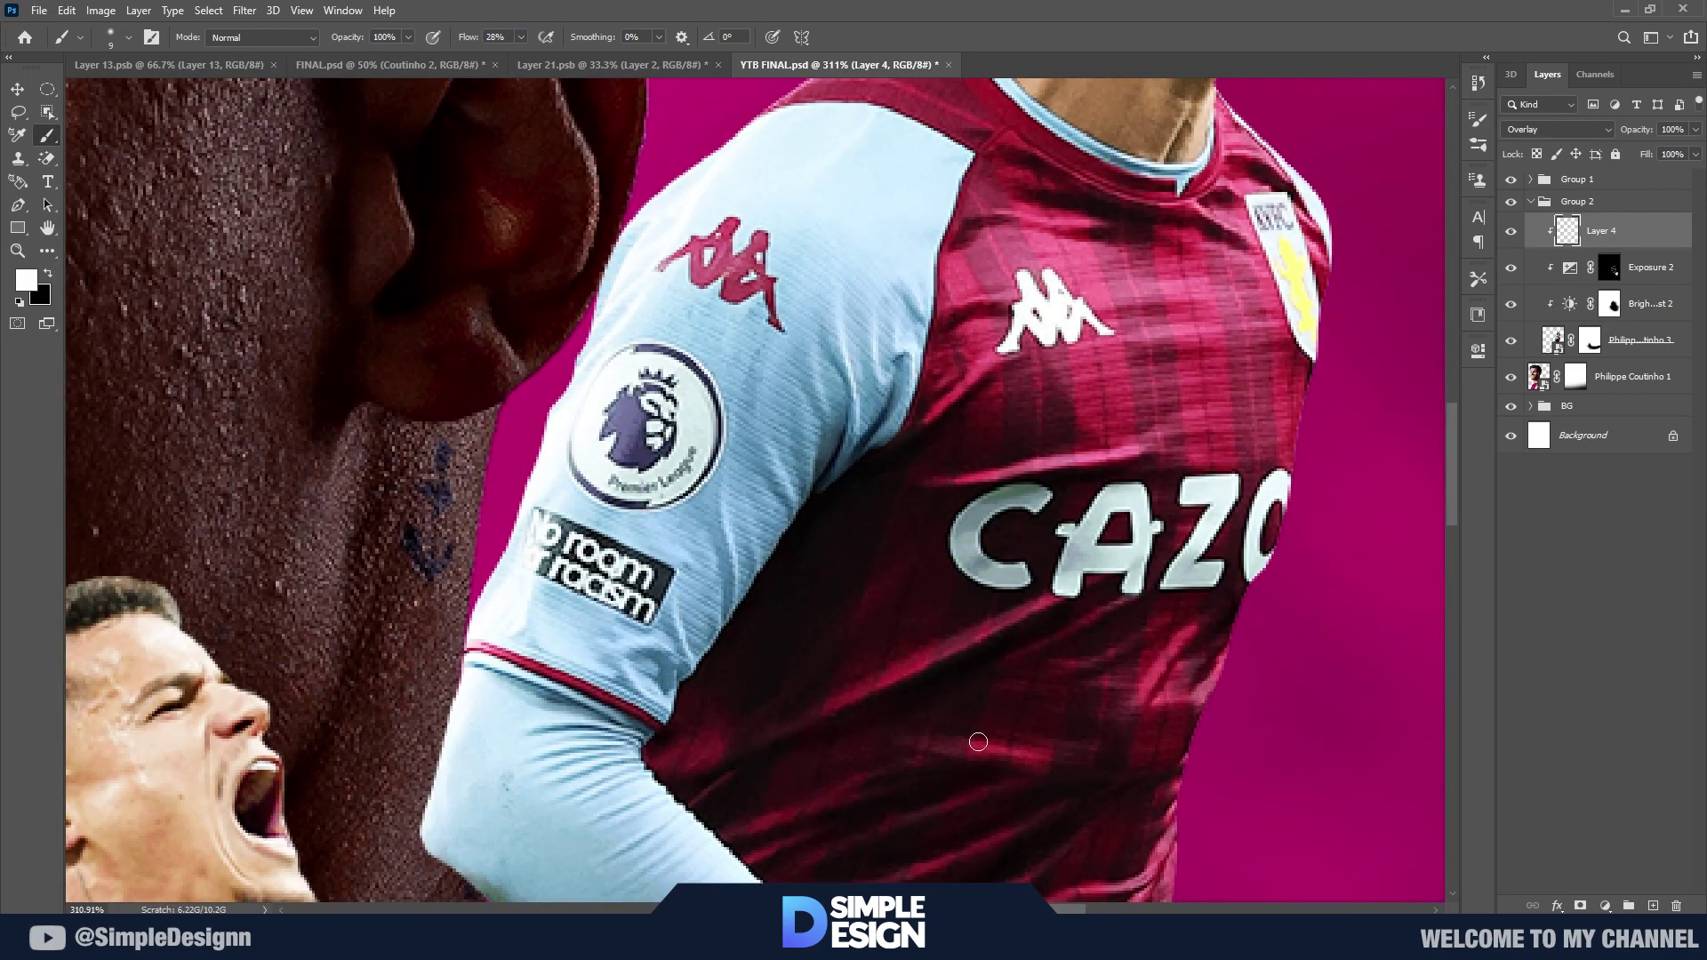
Step: Highlight the sleeve crease near the cuff and collapse the standing player's group
{"action": "left_click_drag", "start_coordinate": [1234, 678], "coordinate": [1337, 452]}
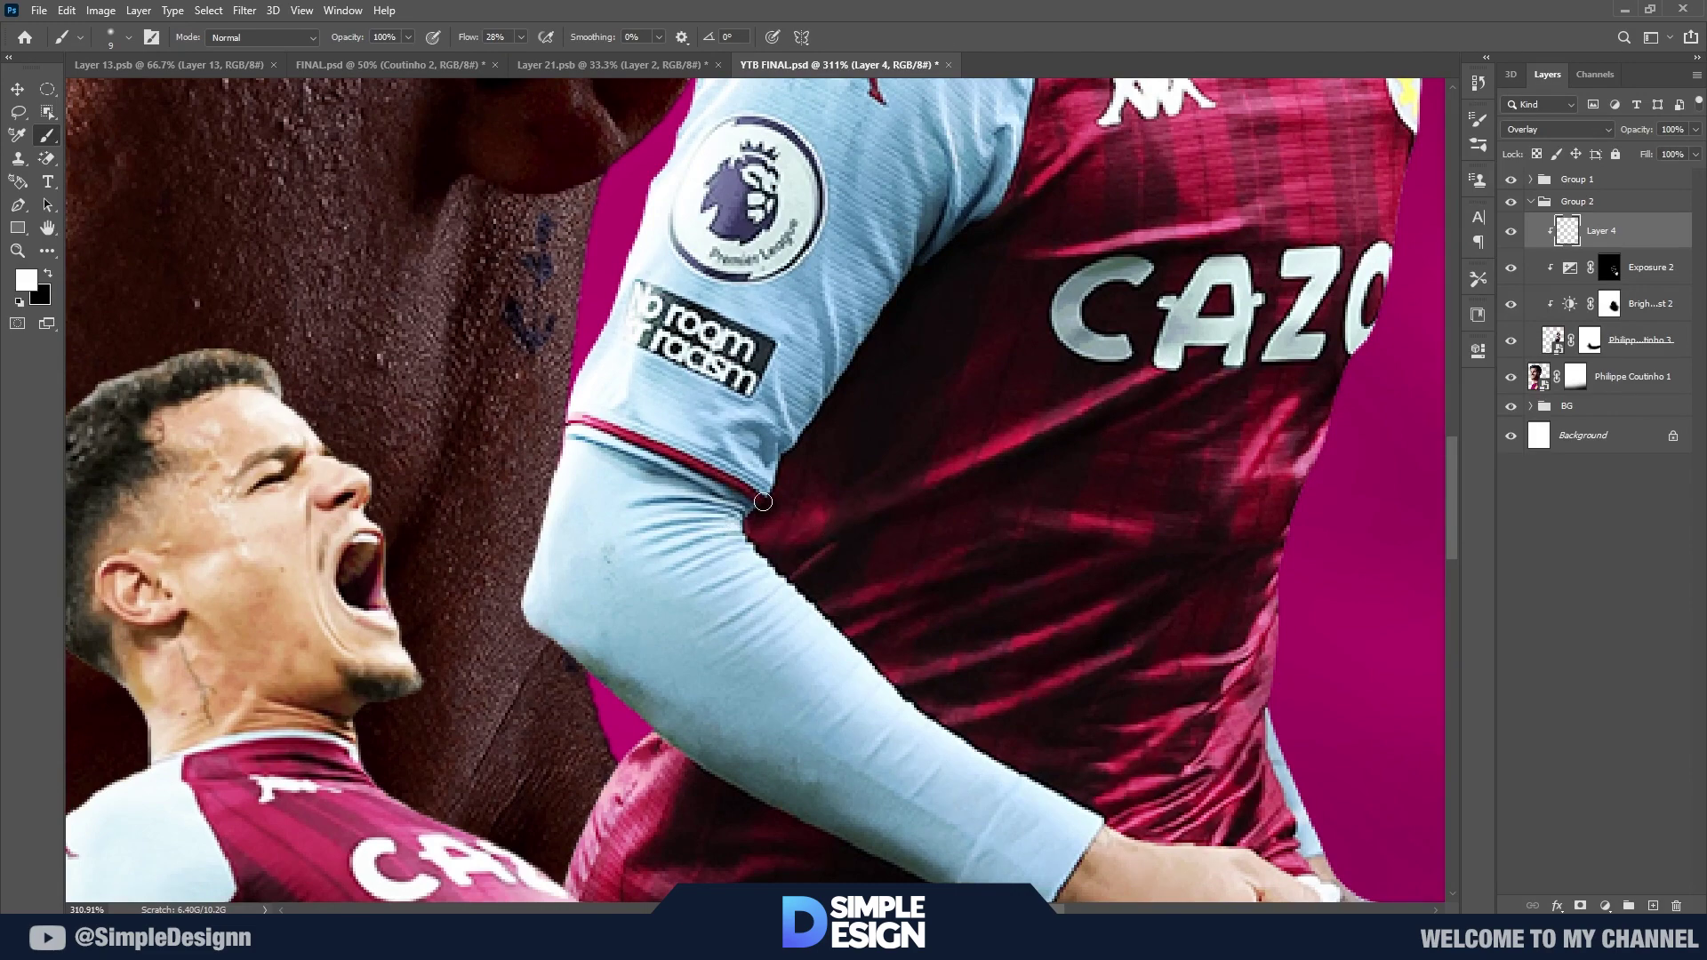
{"action": "mouse_move", "coordinate": [763, 502]}
{"action": "left_mouse_down"}
{"action": "mouse_move", "coordinate": [725, 548]}
{"action": "mouse_move", "coordinate": [731, 617]}
{"action": "left_mouse_up"}
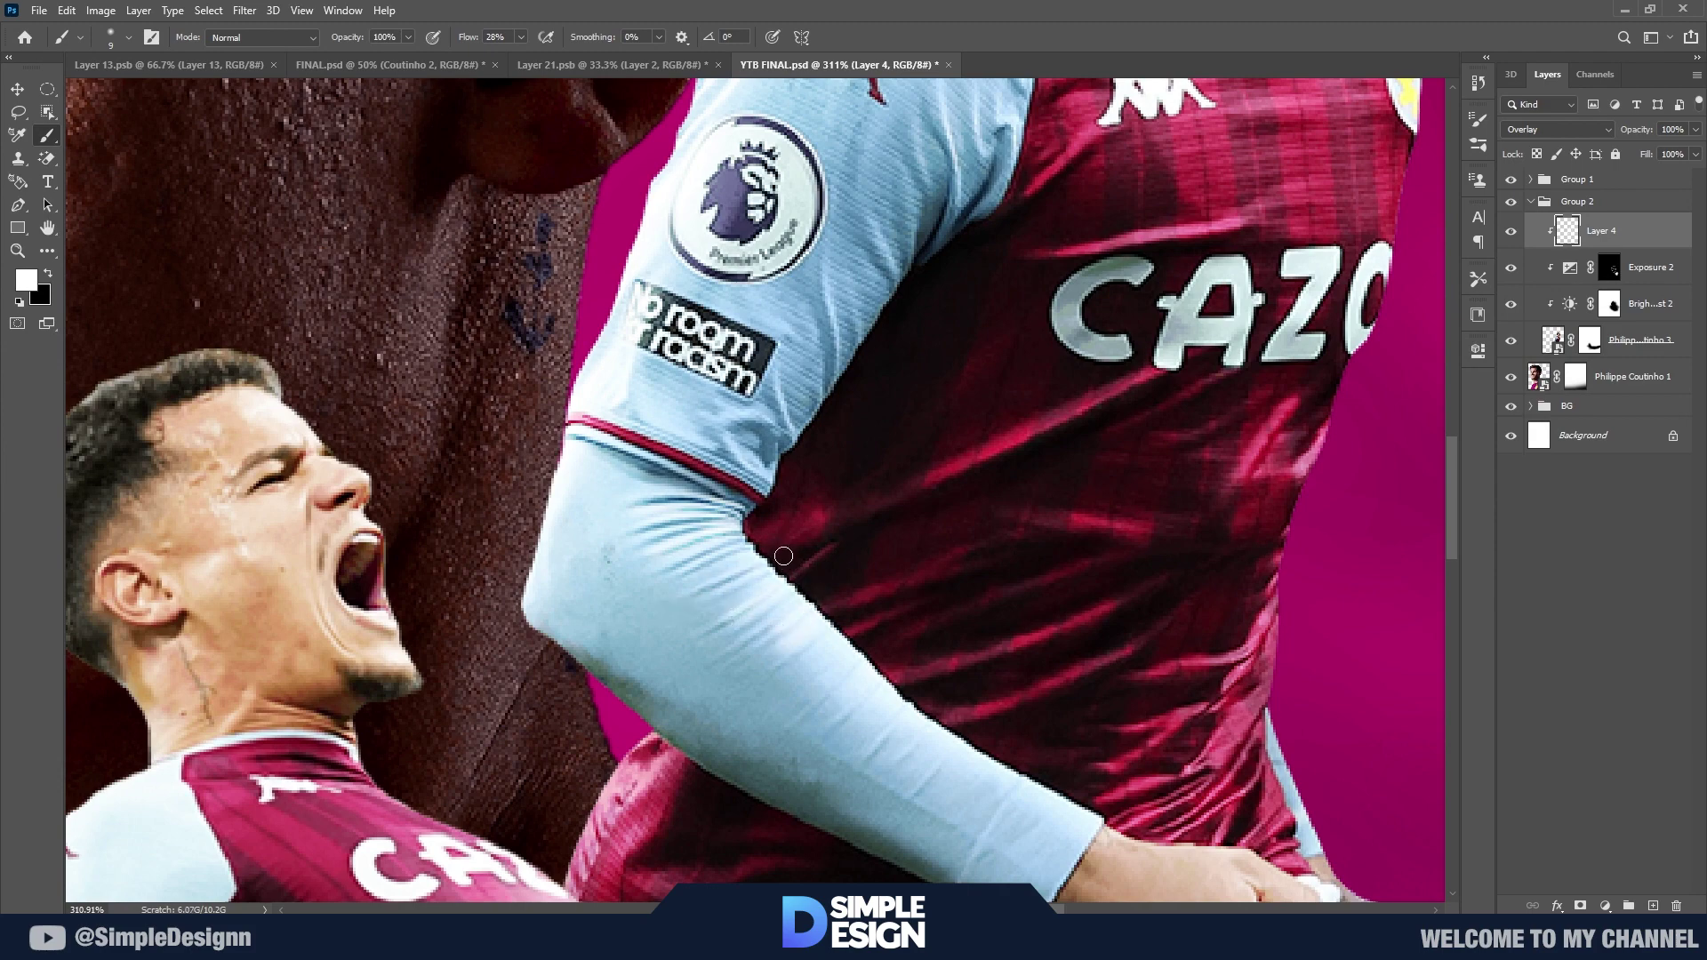
{"action": "scroll", "coordinate": [929, 732], "scroll_direction": "down", "scroll_amount": 3}
{"action": "scroll", "coordinate": [835, 630], "scroll_direction": "up", "scroll_amount": 4}
{"action": "key", "text": "x"}
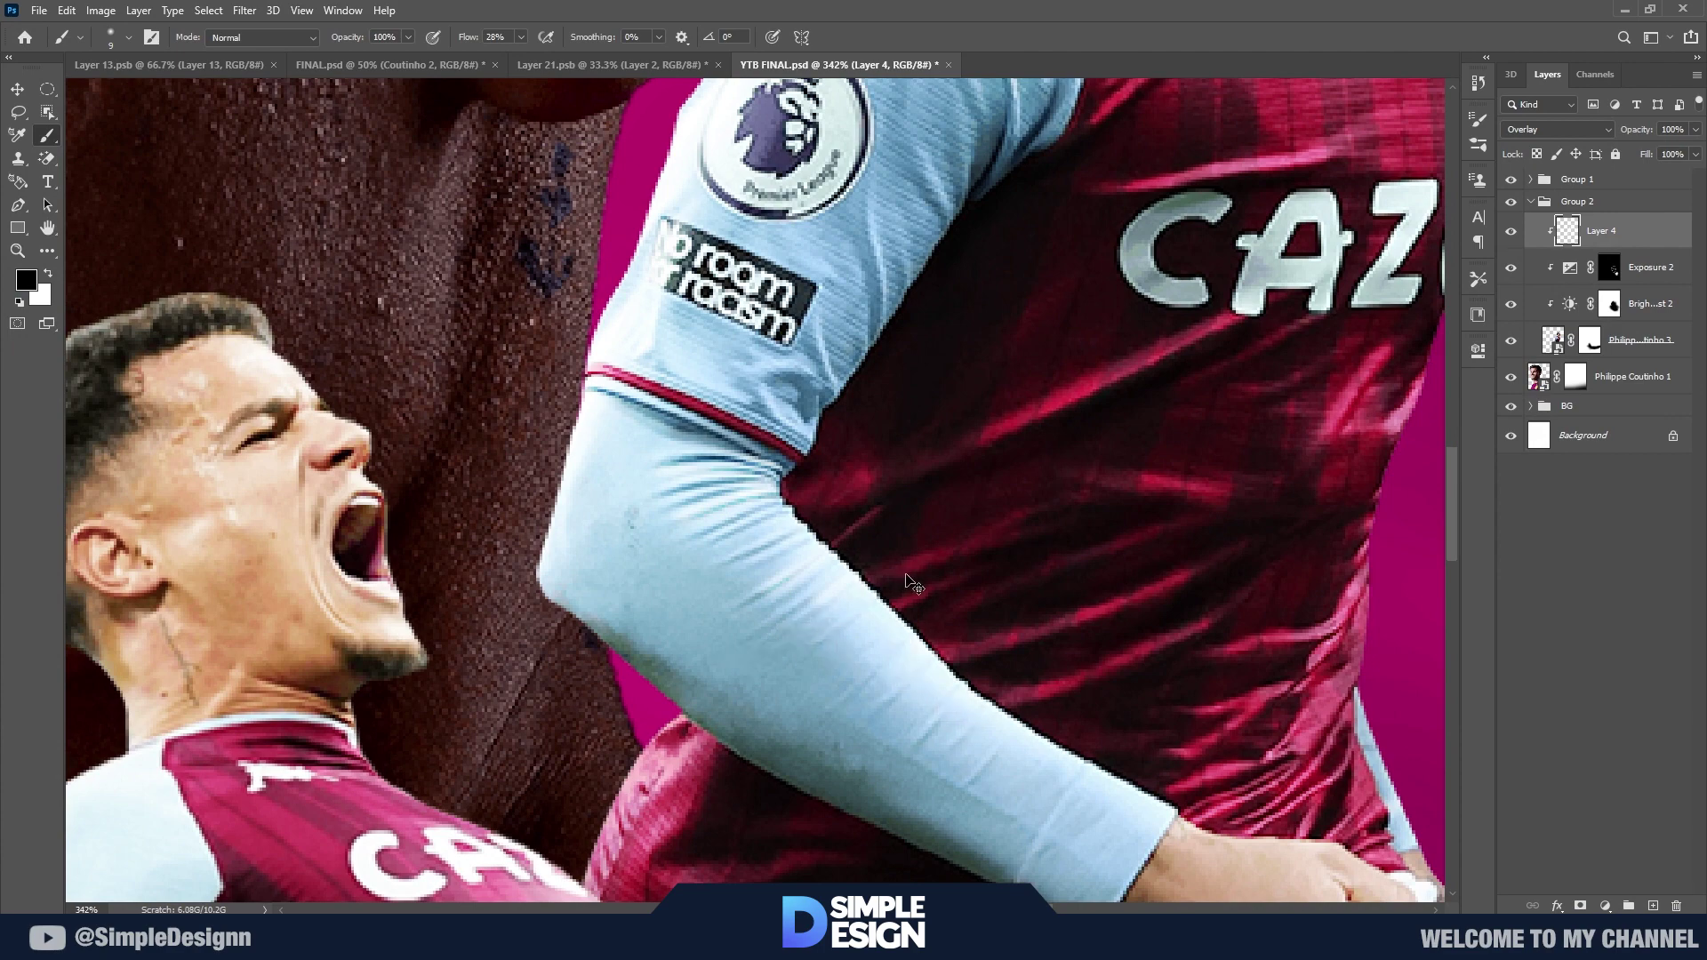
{"action": "scroll", "coordinate": [907, 582], "scroll_direction": "down", "scroll_amount": 2}
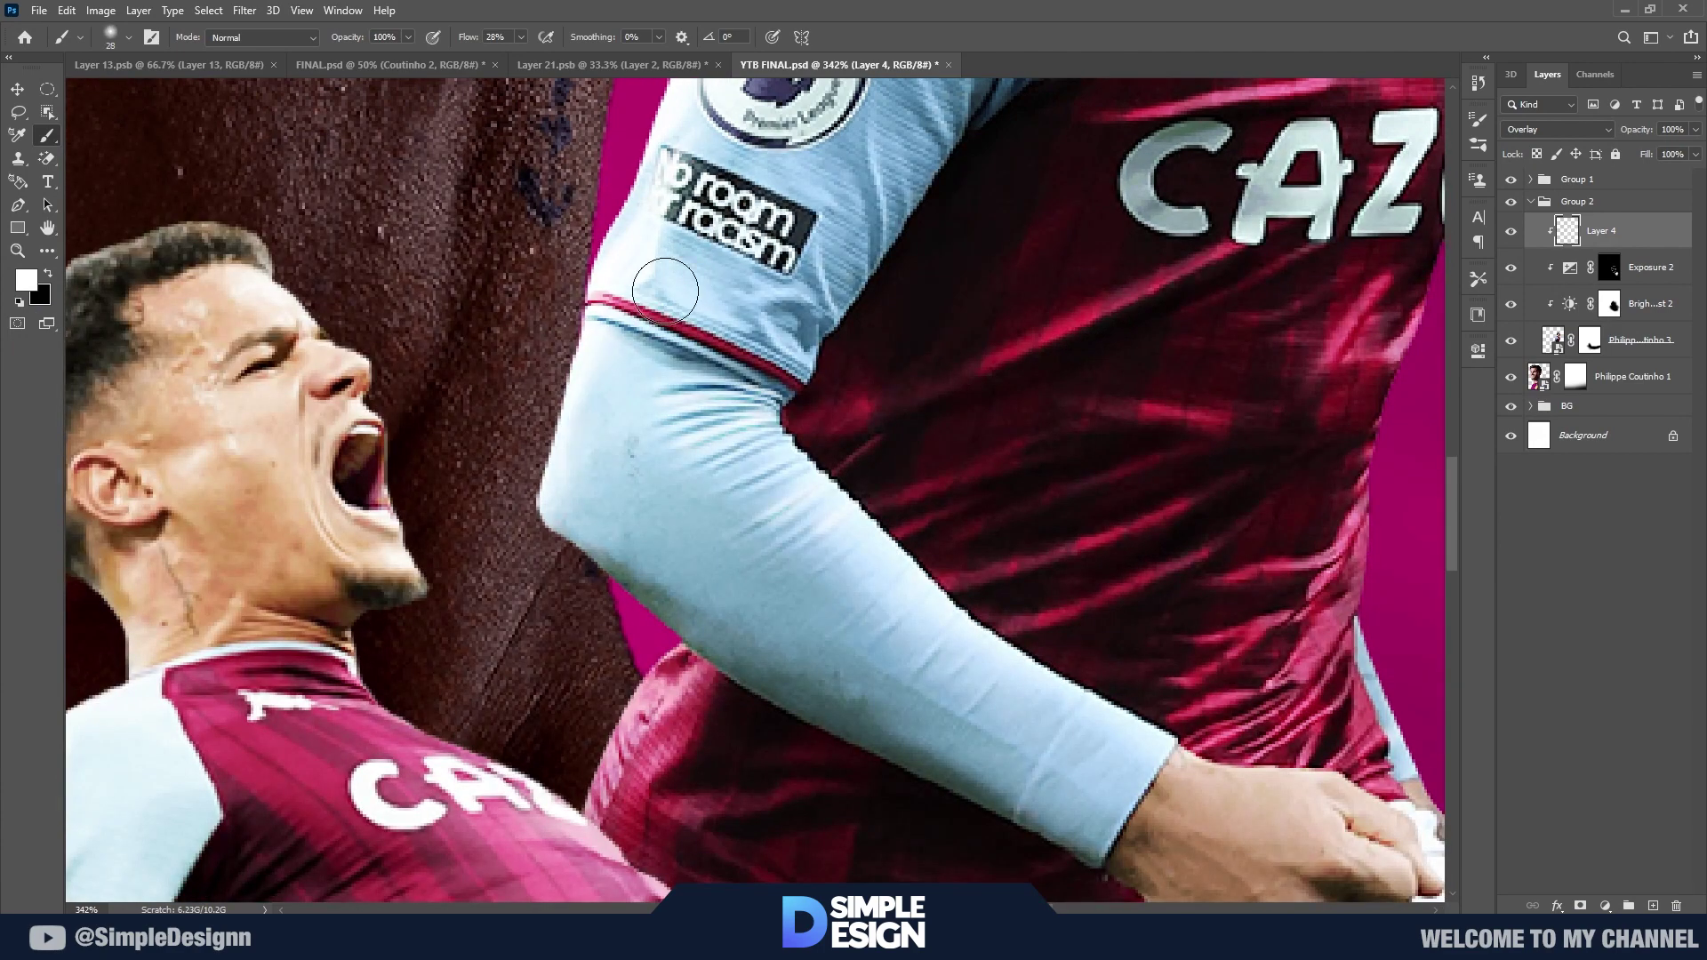
{"action": "scroll", "coordinate": [665, 291], "scroll_direction": "down", "scroll_amount": 3}
{"action": "scroll", "coordinate": [712, 311], "scroll_direction": "down", "scroll_amount": 1}
{"action": "scroll", "coordinate": [879, 339], "scroll_direction": "up", "scroll_amount": 4}
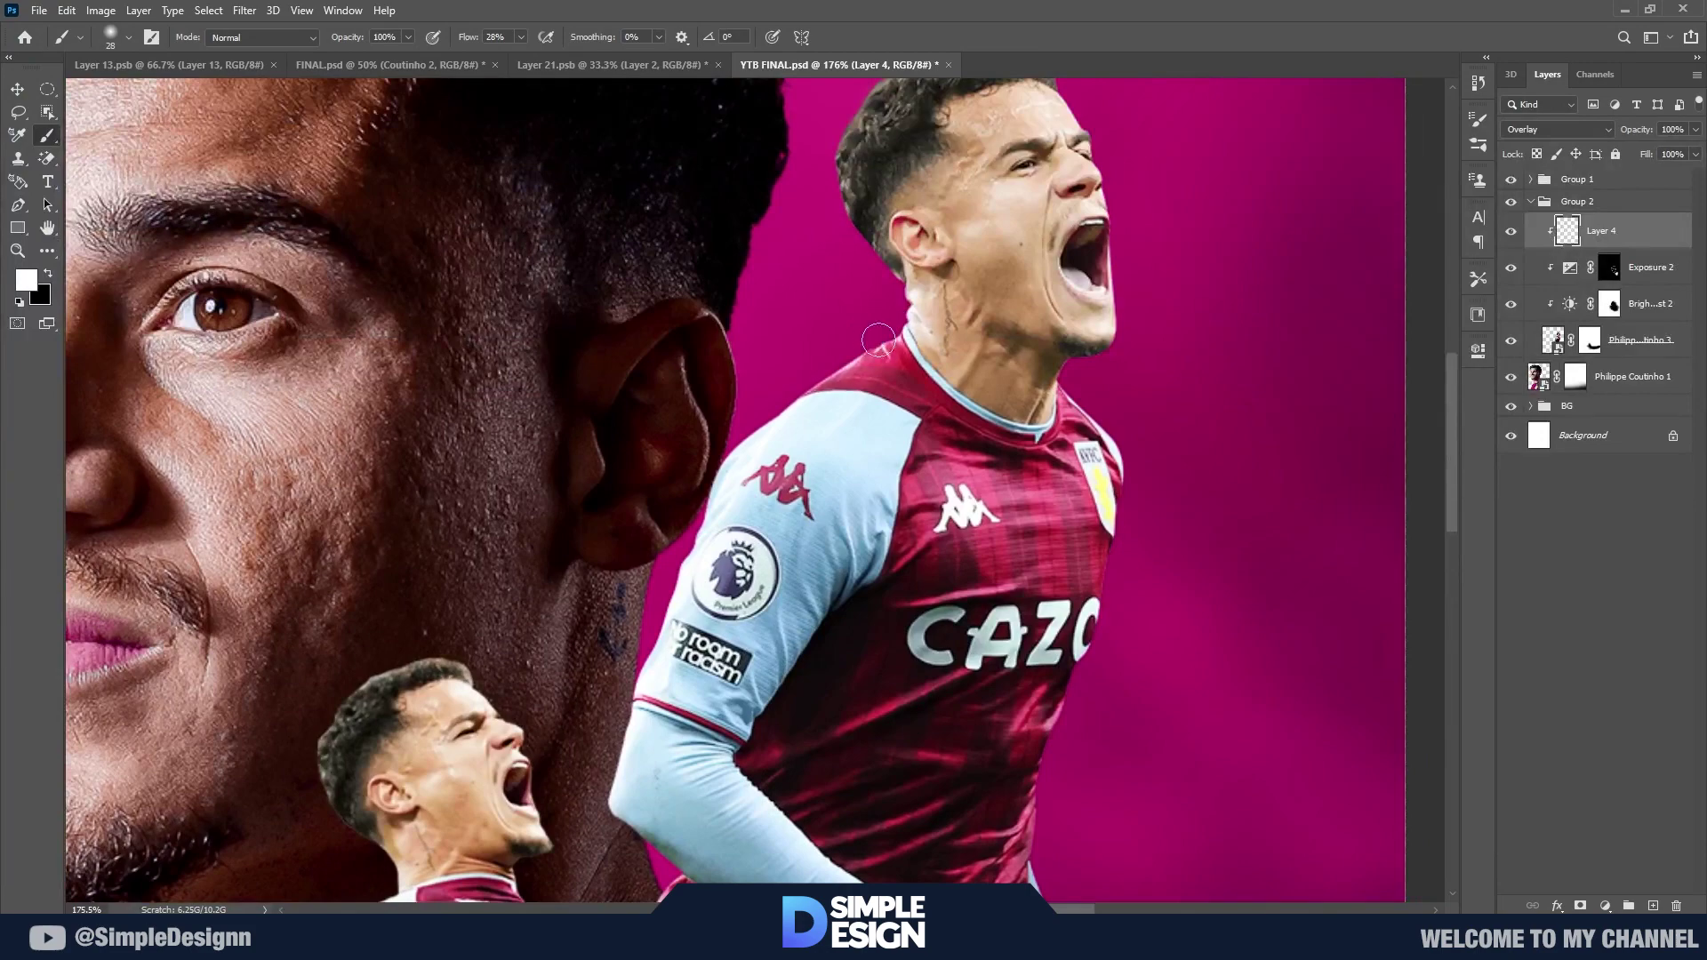
{"action": "scroll", "coordinate": [921, 490], "scroll_direction": "down", "scroll_amount": 3}
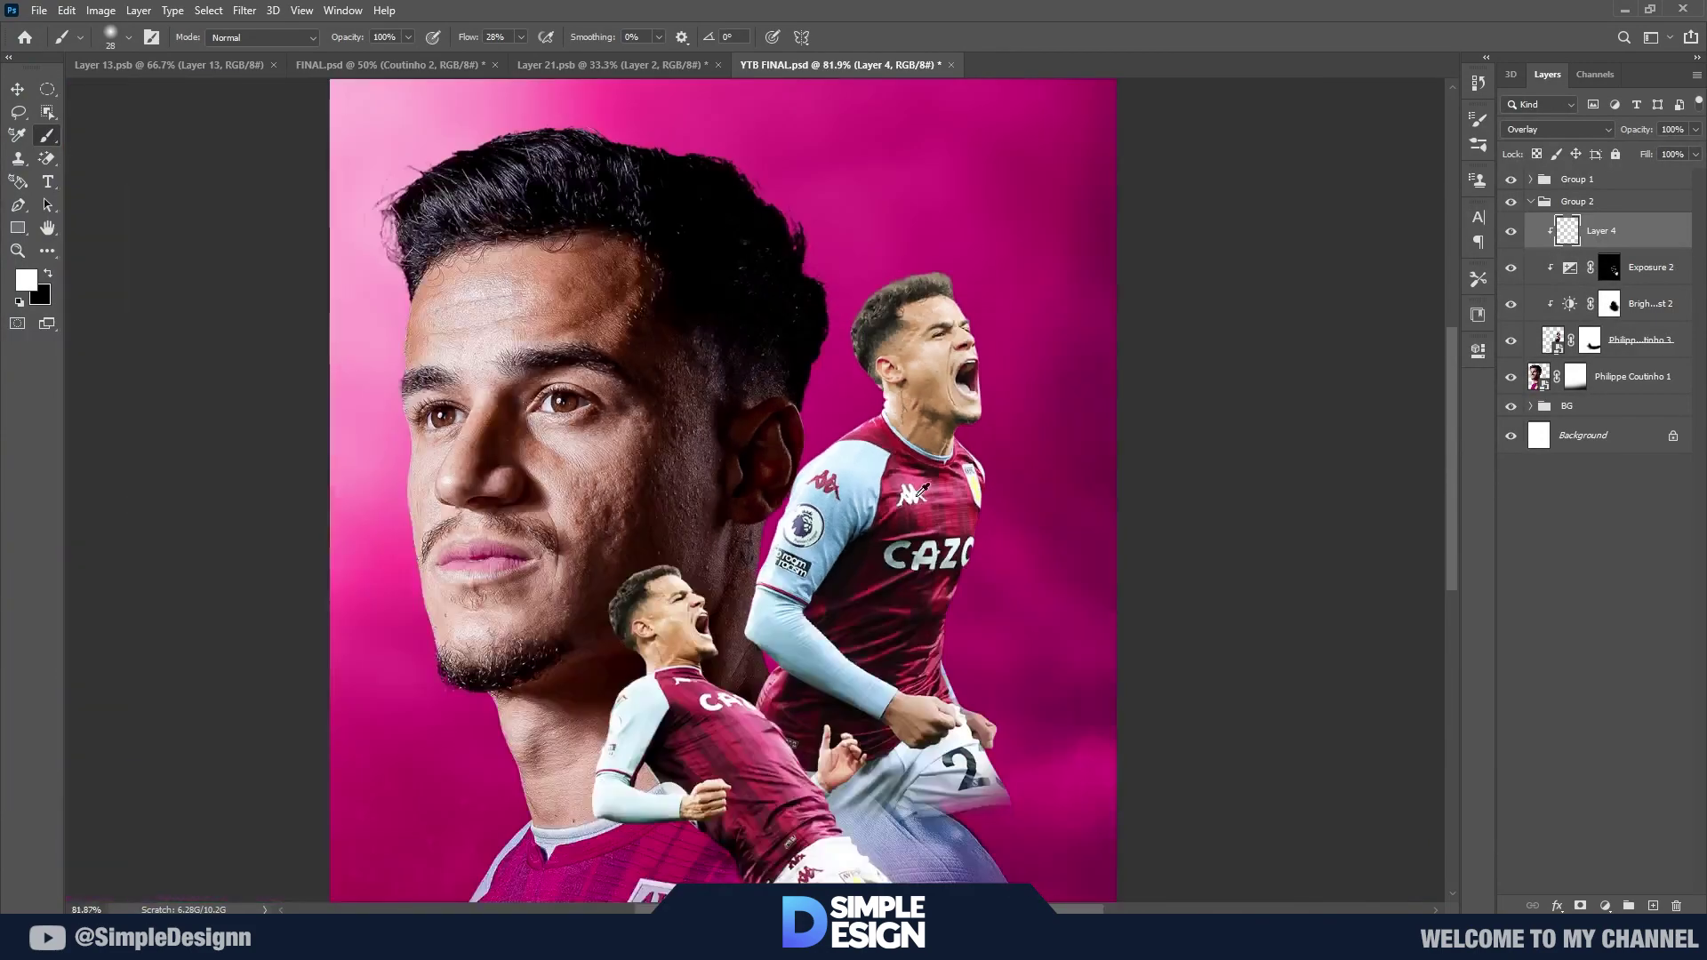
{"action": "left_click", "coordinate": [1531, 203]}
Step: Group the large portrait as Group 3 and add a Brightness/Contrast 3 brightening it
{"action": "left_click", "coordinate": [1627, 232]}
{"action": "left_click_drag", "start_coordinate": [1628, 232], "coordinate": [1628, 905]}
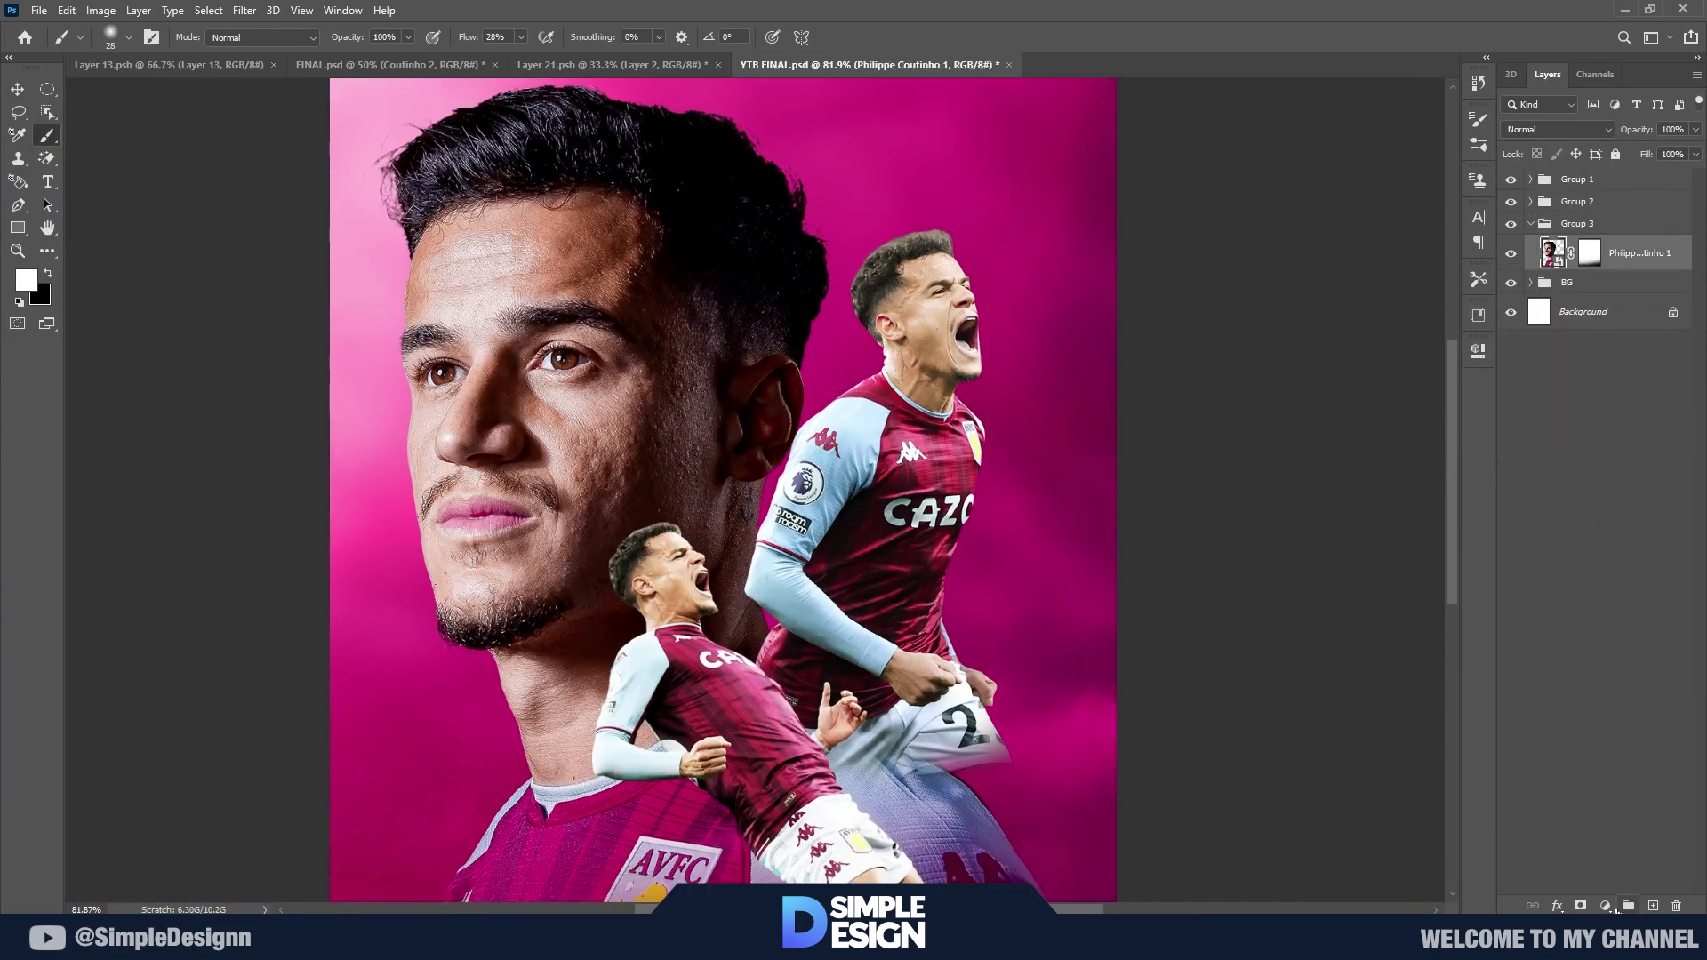
{"action": "left_click", "coordinate": [1606, 906]}
{"action": "left_click", "coordinate": [1592, 649]}
{"action": "left_click_drag", "start_coordinate": [1306, 452], "coordinate": [1331, 453]}
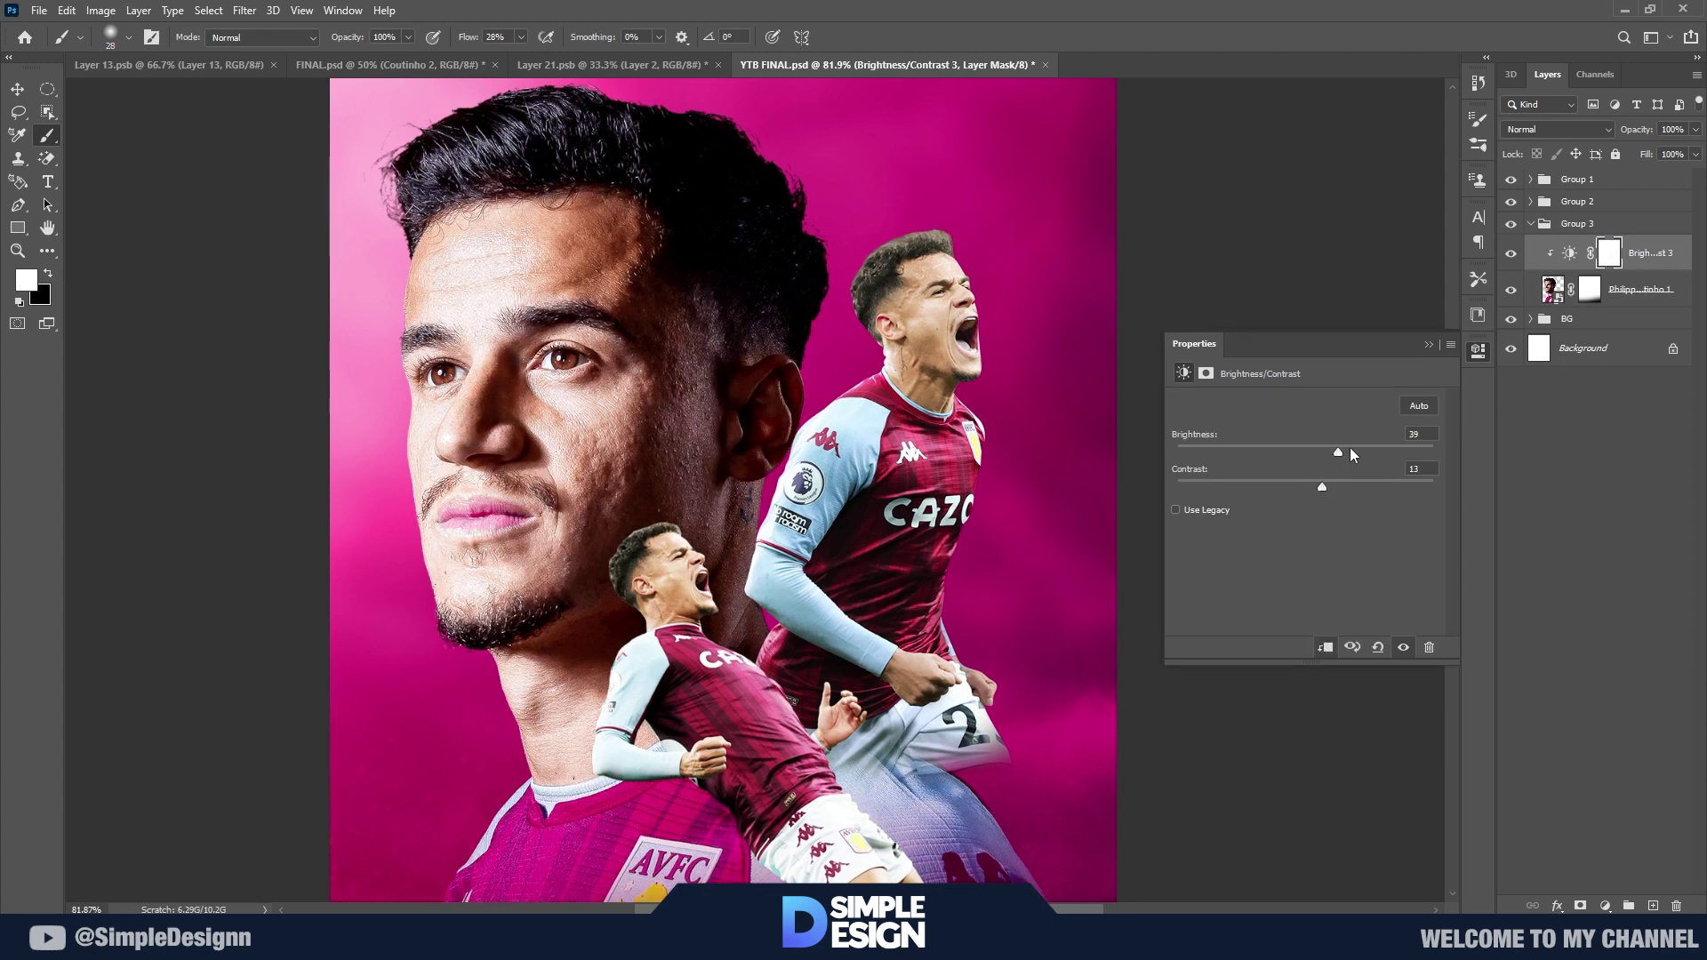
{"action": "left_click", "coordinate": [1478, 350]}
Step: Mask out the brightening around the kneeling player, the standing player's shorts and the head's side
{"action": "scroll", "coordinate": [1046, 458], "scroll_direction": "down", "scroll_amount": 3}
{"action": "key", "text": "x"}
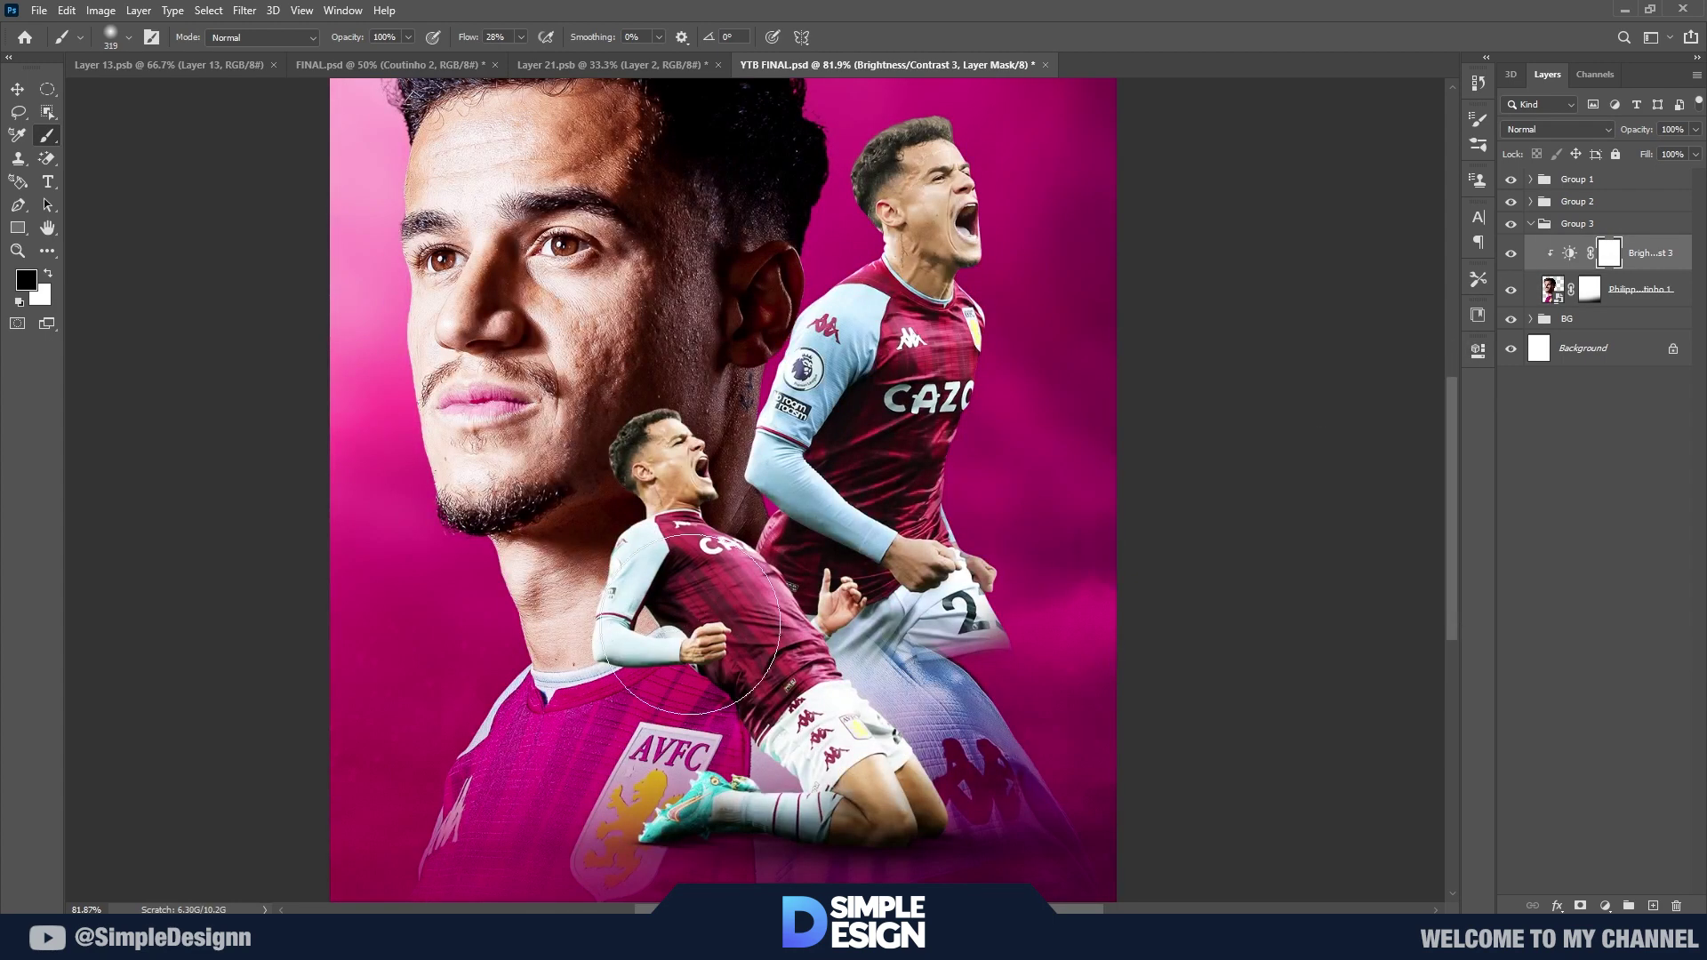
{"action": "left_click_drag", "start_coordinate": [689, 625], "coordinate": [772, 311]}
{"action": "scroll", "coordinate": [685, 724], "scroll_direction": "down", "scroll_amount": 5}
{"action": "scroll", "coordinate": [686, 724], "scroll_direction": "left", "scroll_amount": 3}
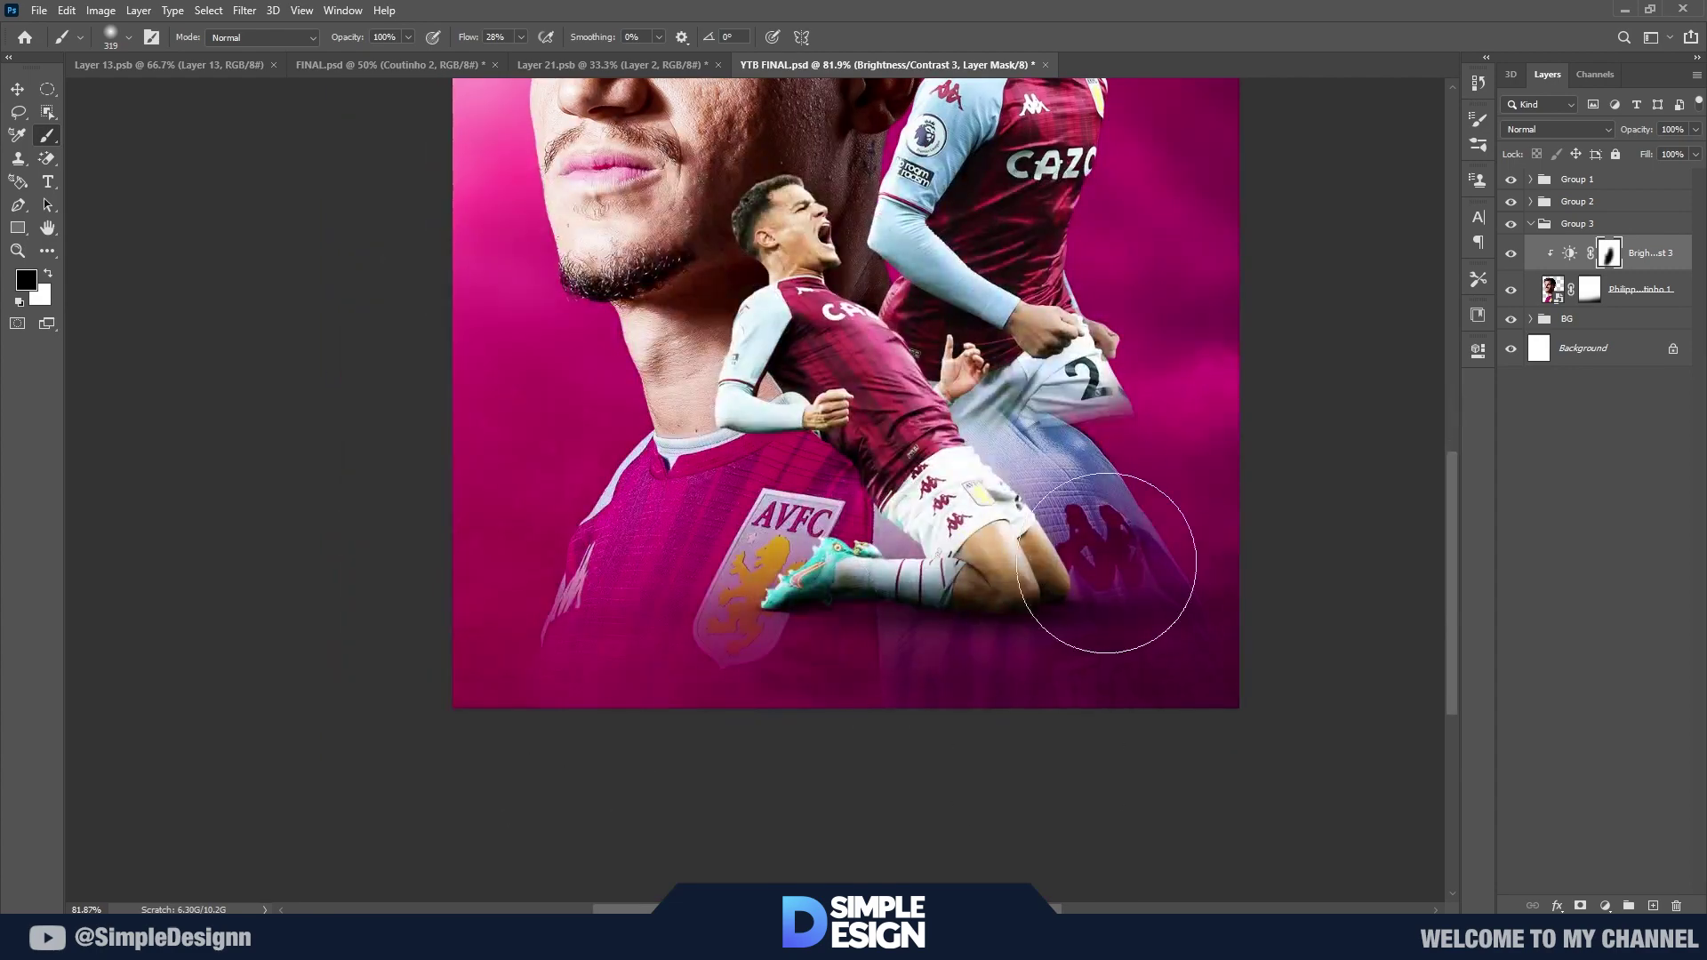
{"action": "left_click_drag", "start_coordinate": [1107, 563], "coordinate": [1054, 507]}
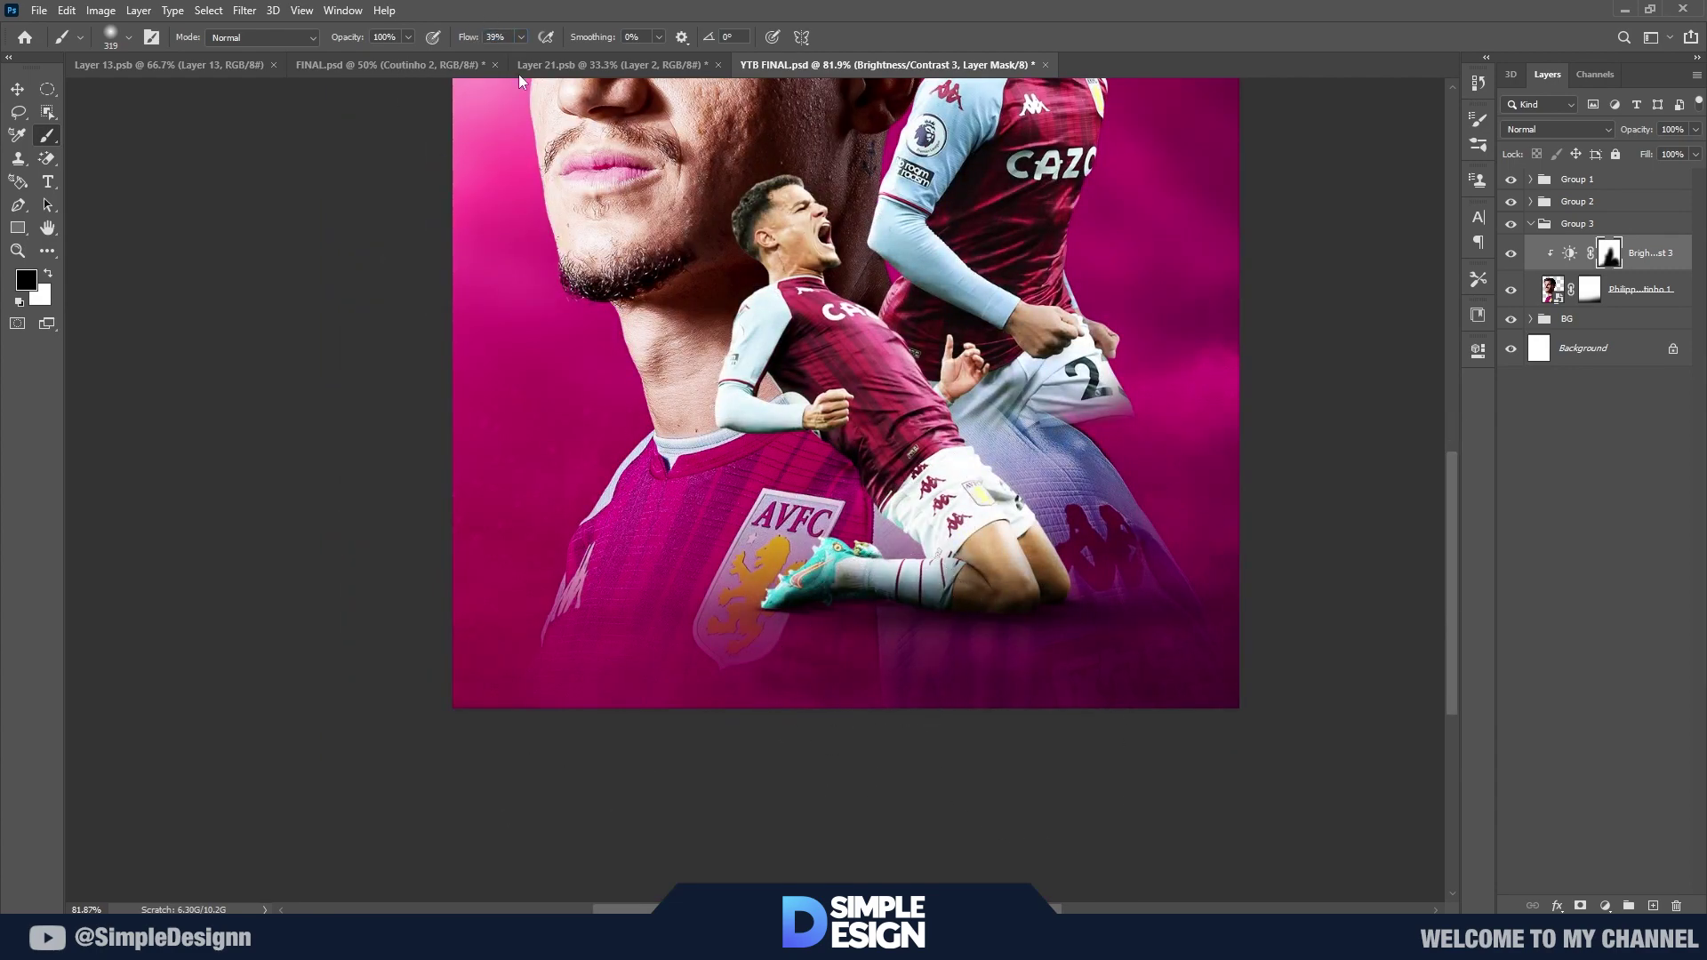
{"action": "left_click_drag", "start_coordinate": [831, 289], "coordinate": [885, 317]}
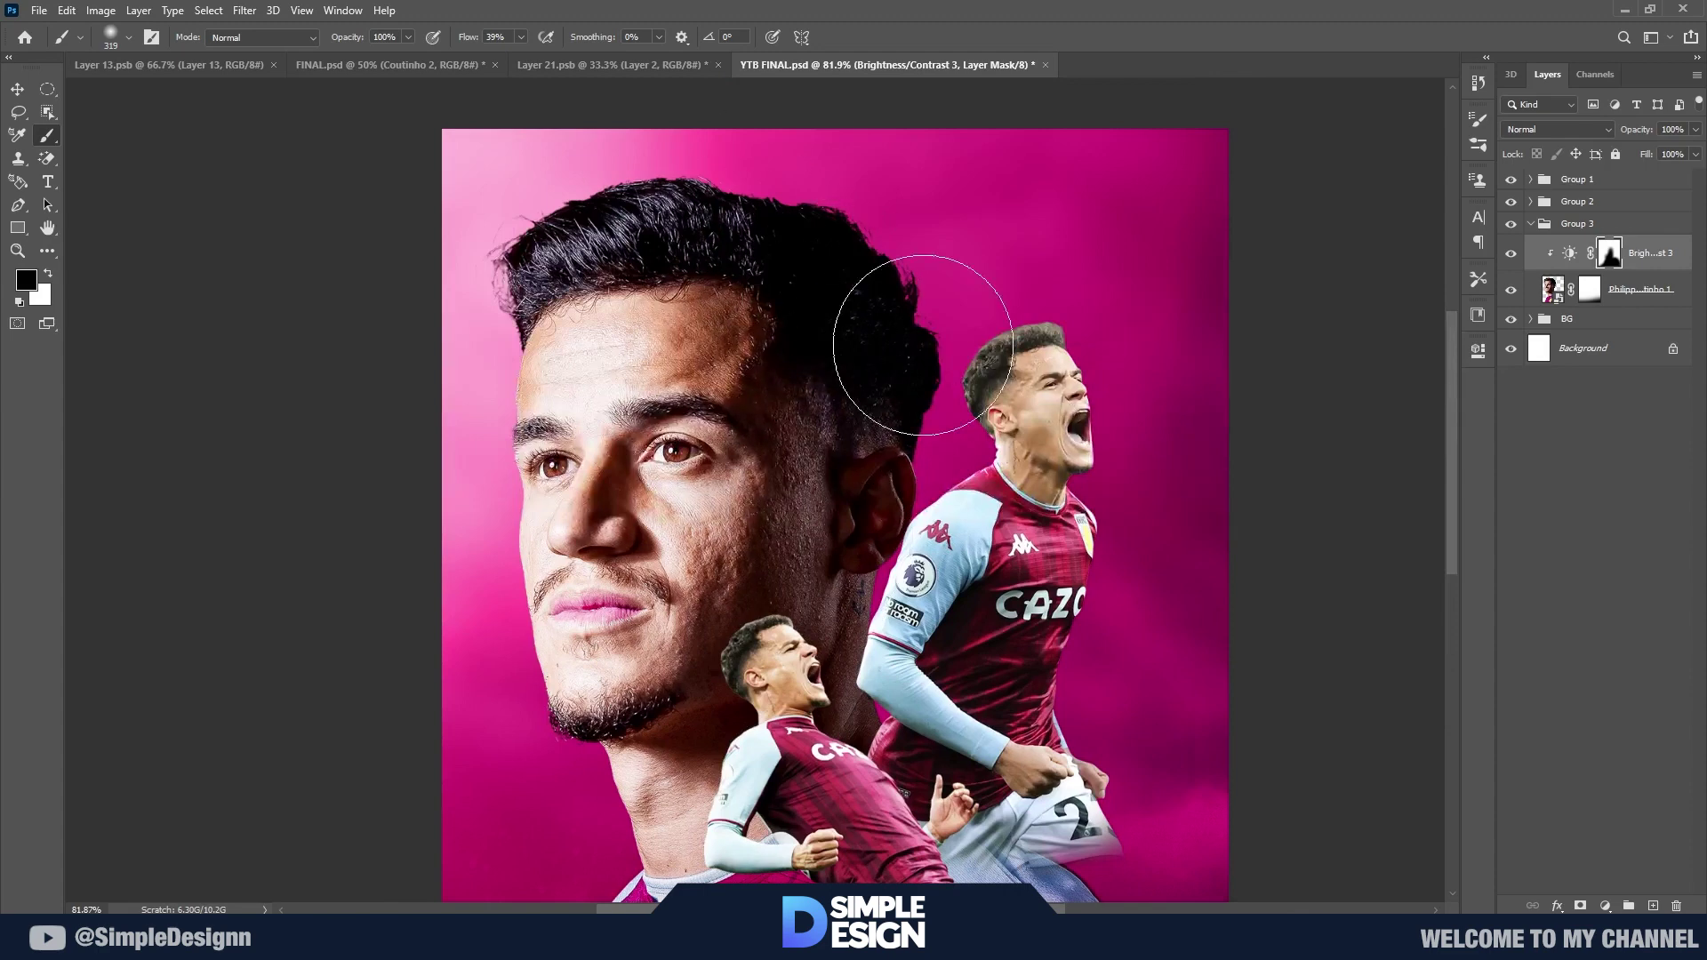
{"action": "scroll", "coordinate": [759, 720], "scroll_direction": "down", "scroll_amount": 2}
{"action": "scroll", "coordinate": [759, 671], "scroll_direction": "down", "scroll_amount": 3}
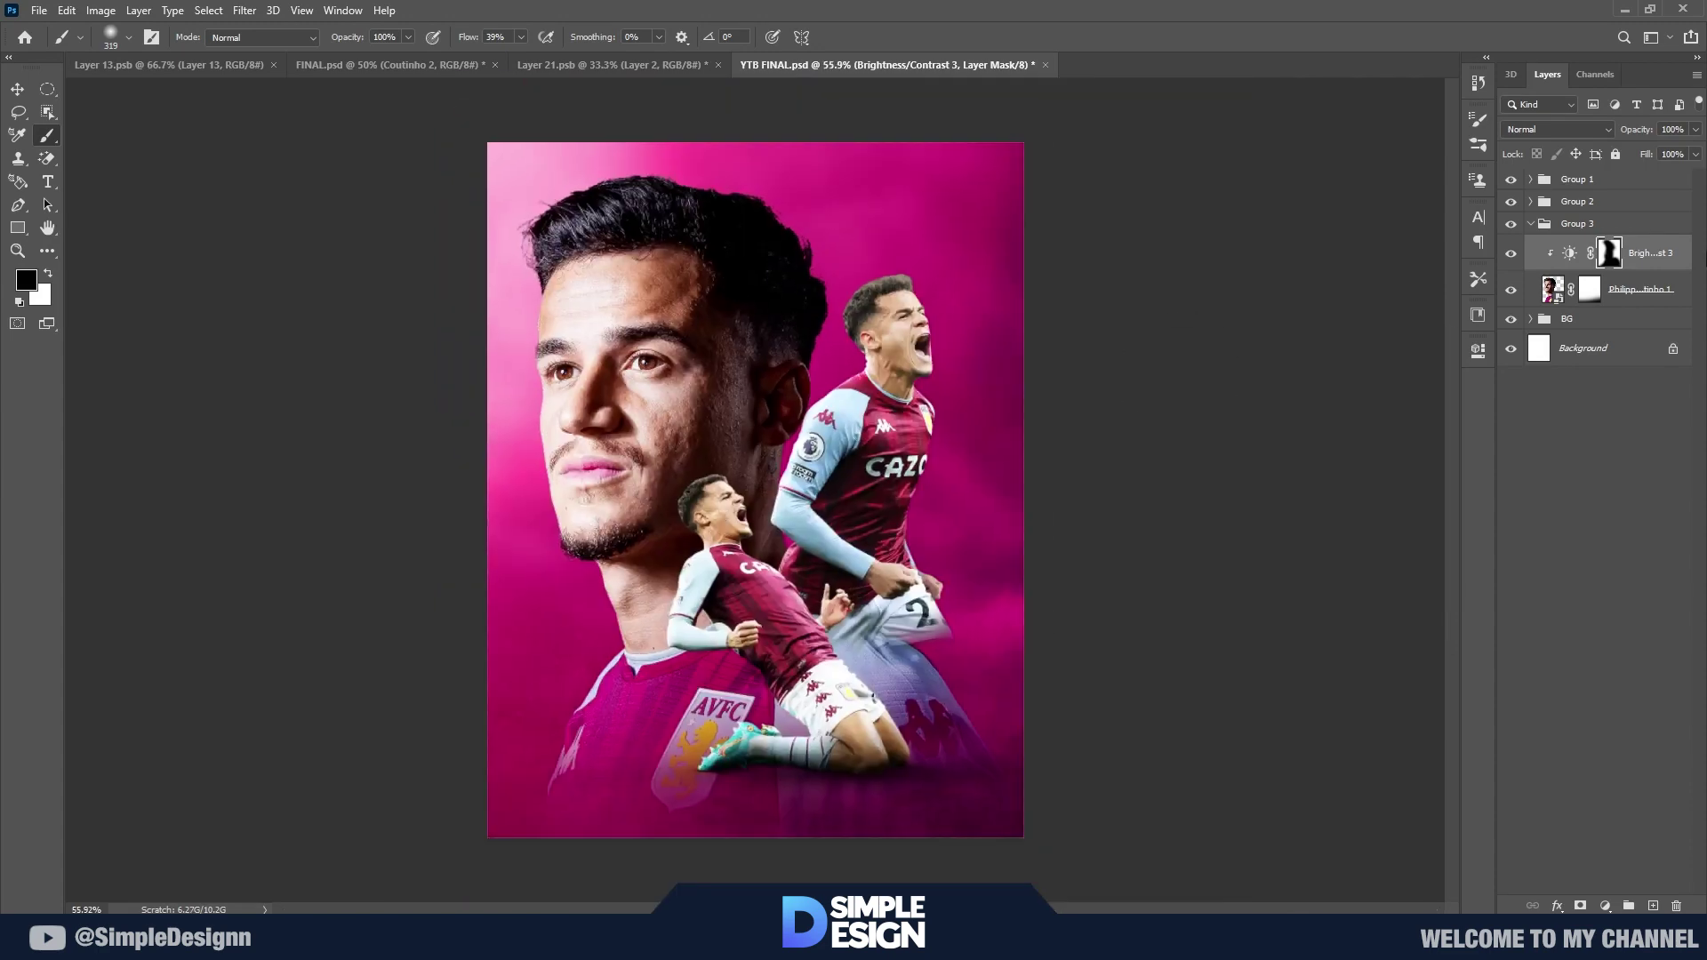
{"action": "scroll", "coordinate": [934, 457], "scroll_direction": "up", "scroll_amount": 1}
Step: Add an Exposure 3 adjustment at -2.13 with an inverted mask
{"action": "left_click", "coordinate": [1605, 906]}
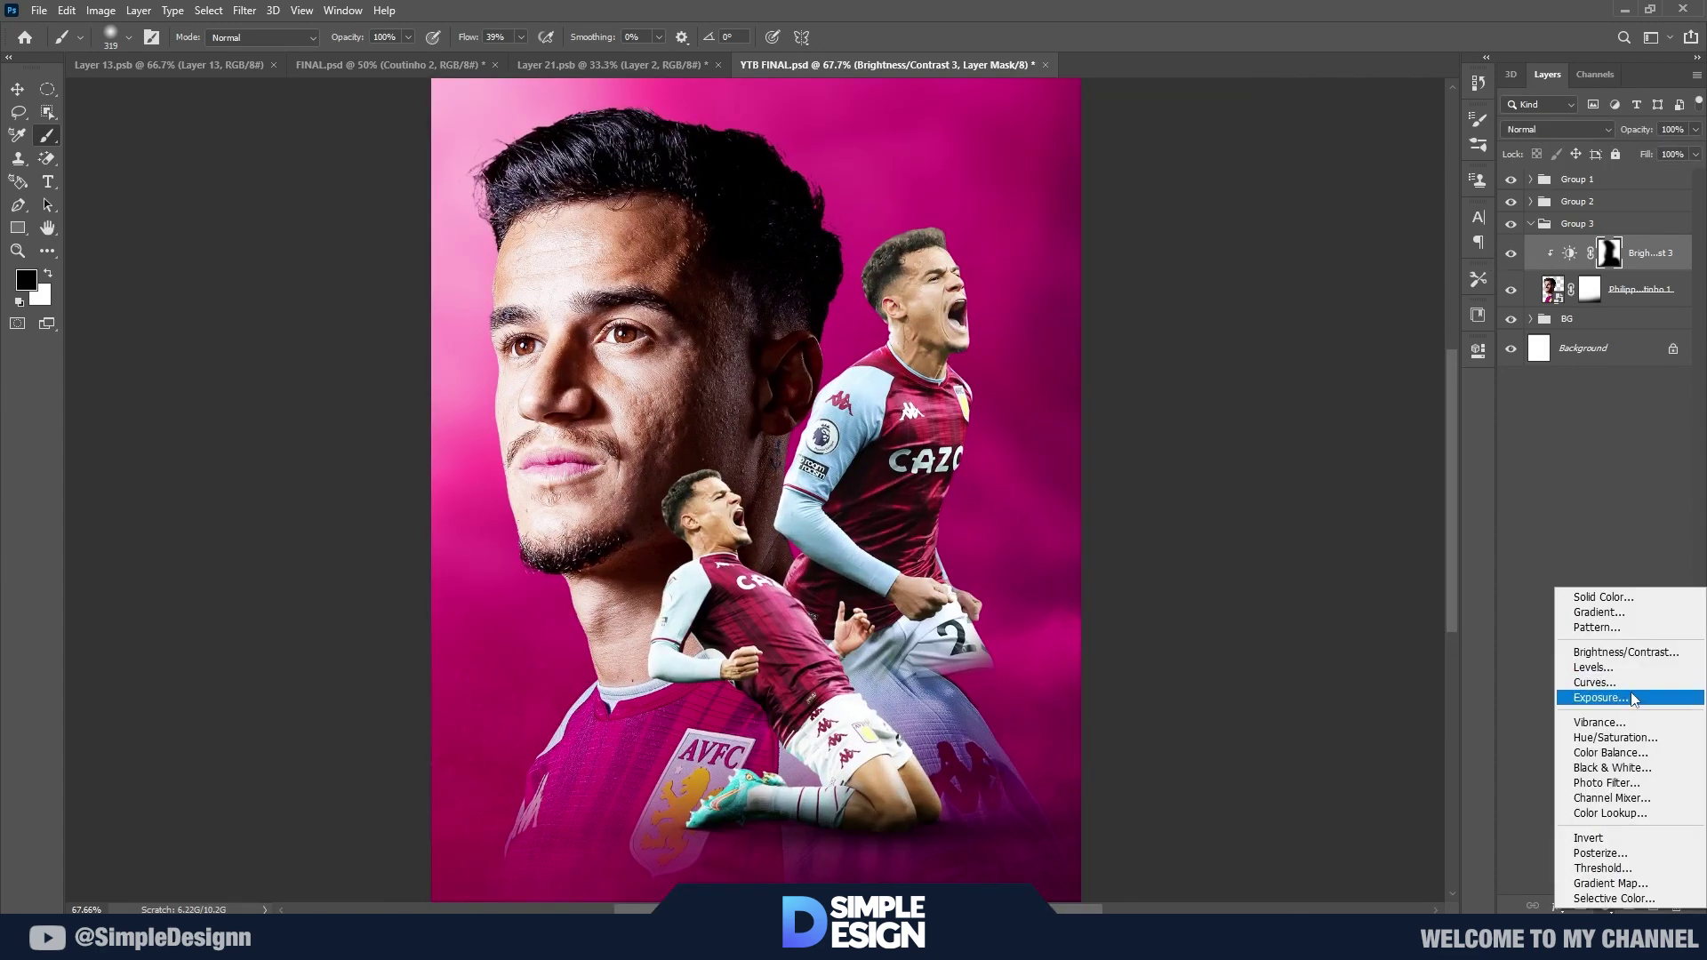
{"action": "left_click", "coordinate": [1600, 696]}
{"action": "left_click_drag", "start_coordinate": [1305, 445], "coordinate": [1265, 448]}
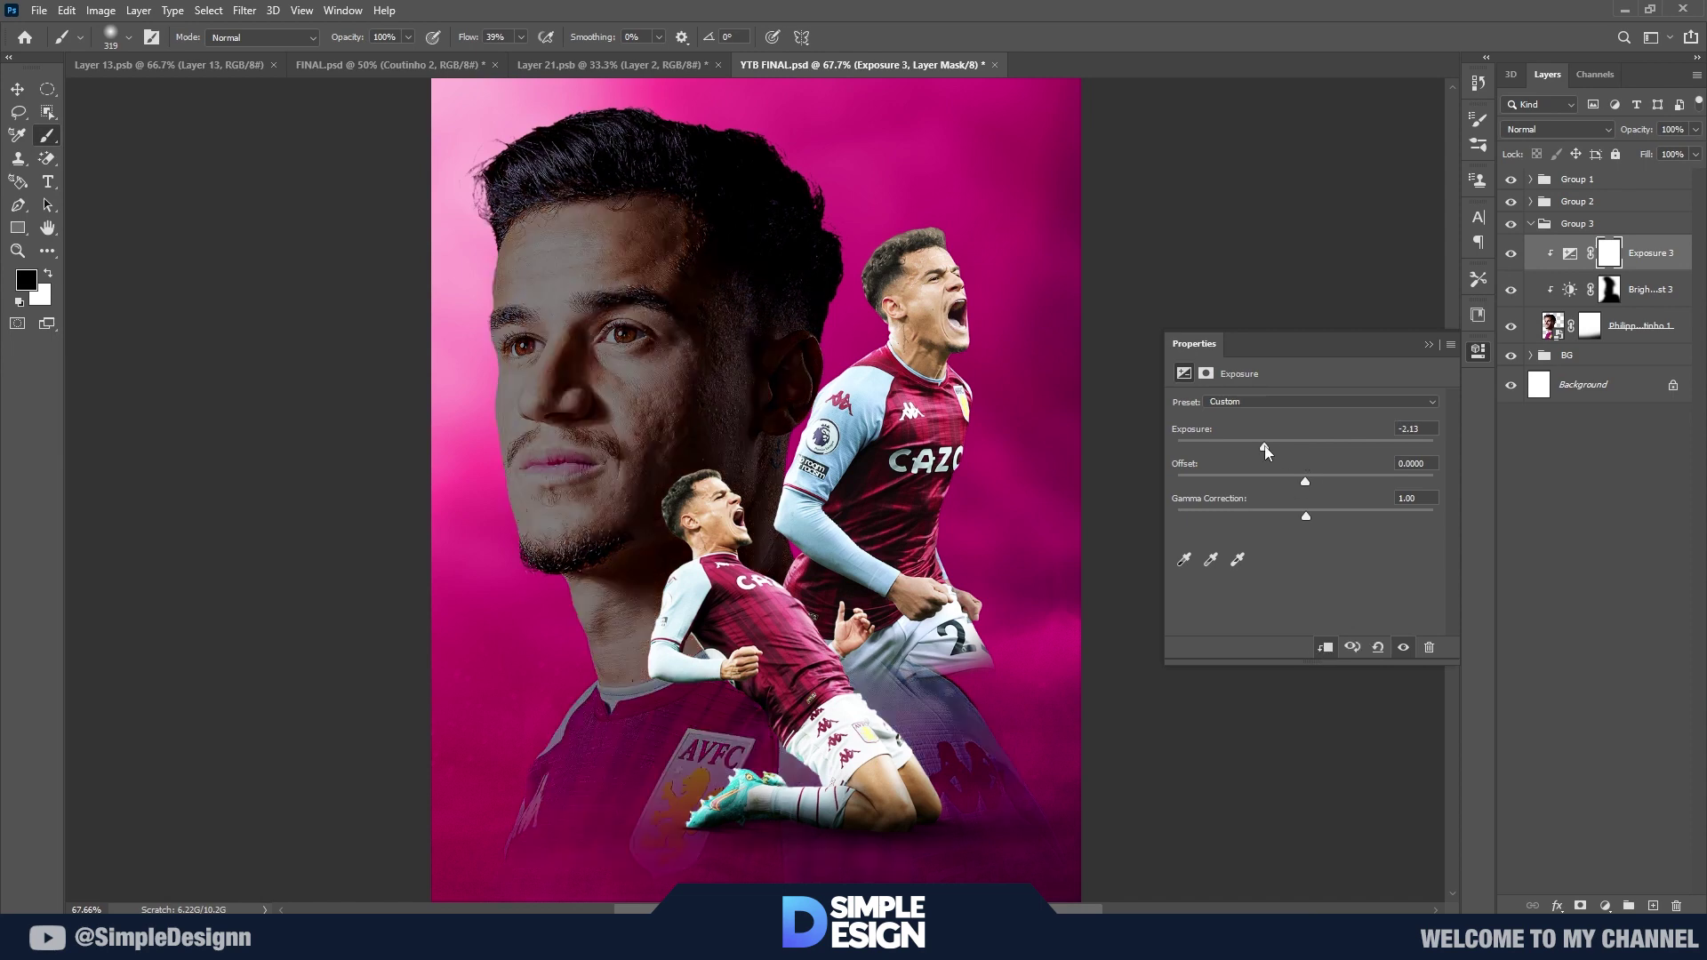
{"action": "left_click", "coordinate": [1429, 345]}
{"action": "key", "text": "ctrl+i"}
{"action": "scroll", "coordinate": [756, 489], "scroll_direction": "down", "scroll_amount": 1}
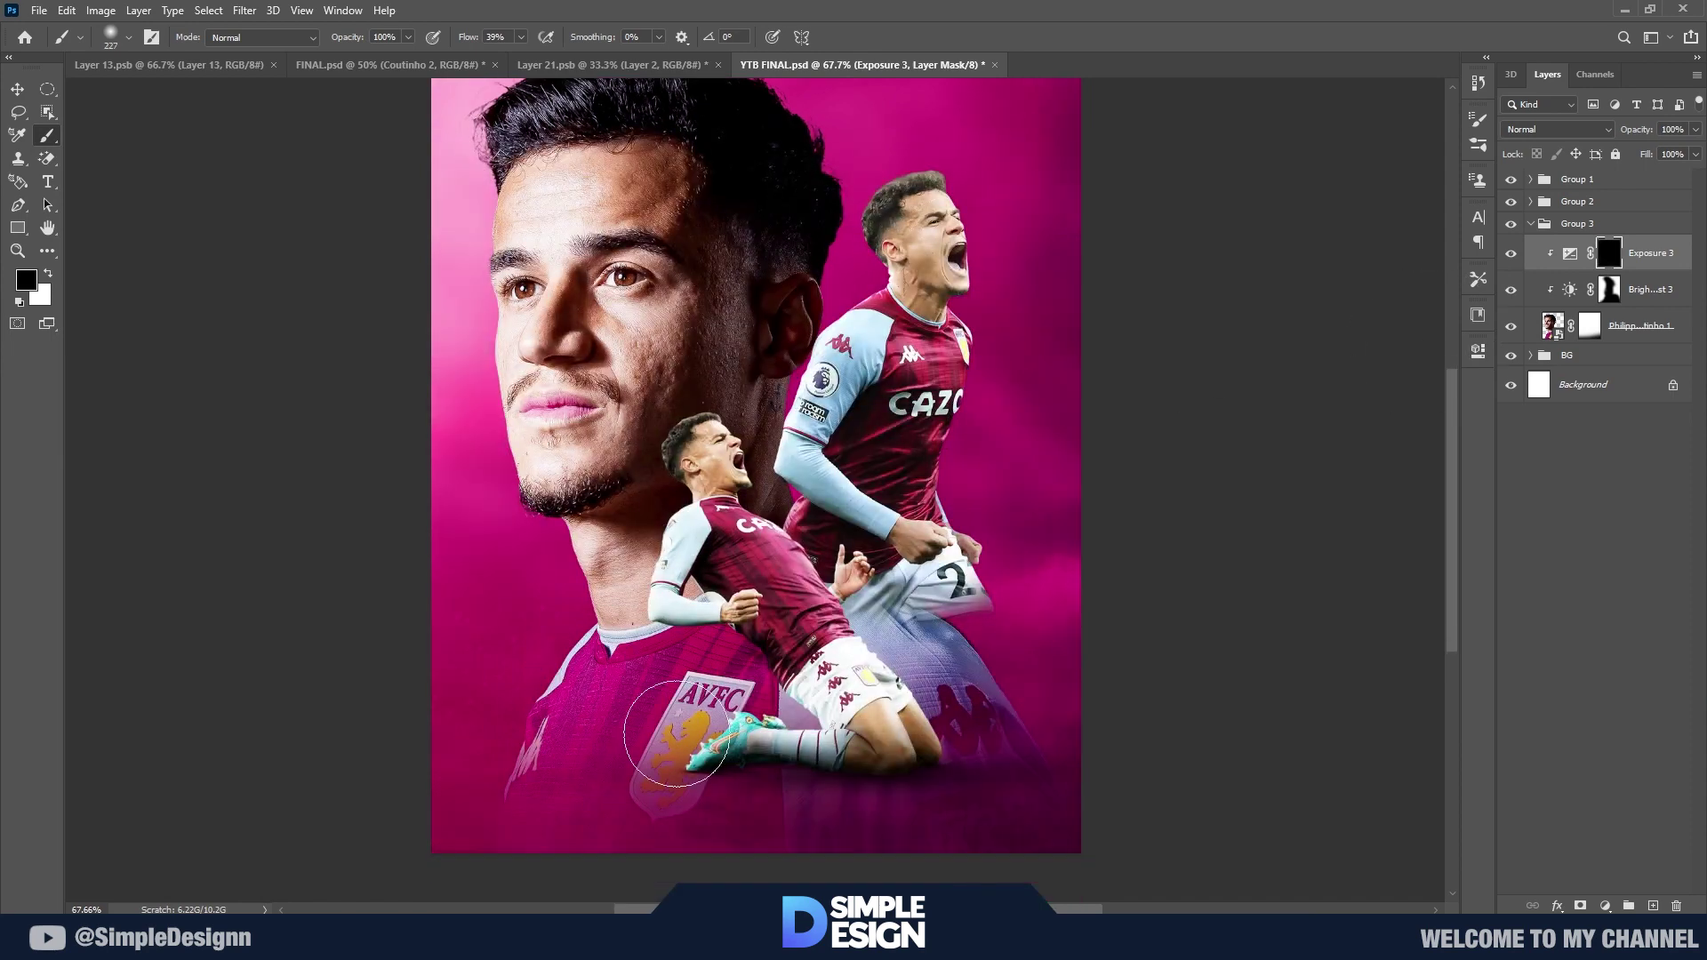
Step: Paint white to darken the lower jersey, restore the AVFC crest, and add new Layer 5
{"action": "key", "text": "x"}
{"action": "mouse_move", "coordinate": [666, 744]}
{"action": "left_mouse_down"}
{"action": "mouse_move", "coordinate": [782, 762]}
{"action": "mouse_move", "coordinate": [945, 724]}
{"action": "mouse_move", "coordinate": [861, 630]}
{"action": "left_mouse_up"}
{"action": "scroll", "coordinate": [860, 630], "scroll_direction": "down", "scroll_amount": 3}
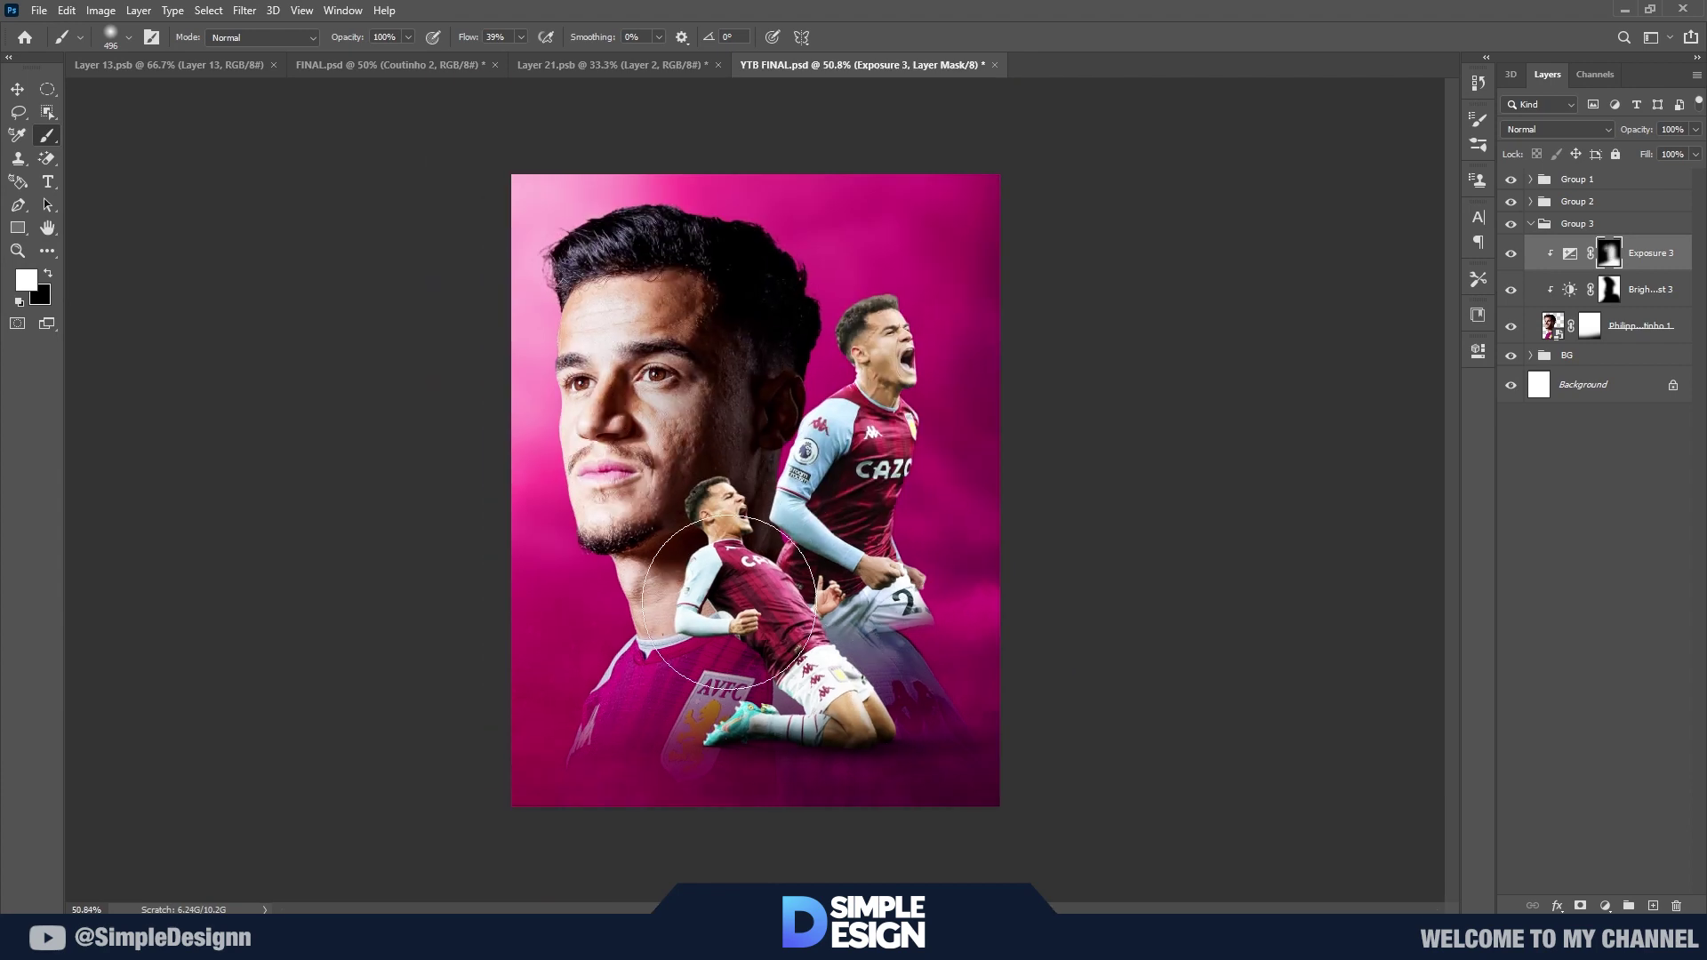
{"action": "key", "text": "x"}
{"action": "left_click_drag", "start_coordinate": [758, 771], "coordinate": [604, 702]}
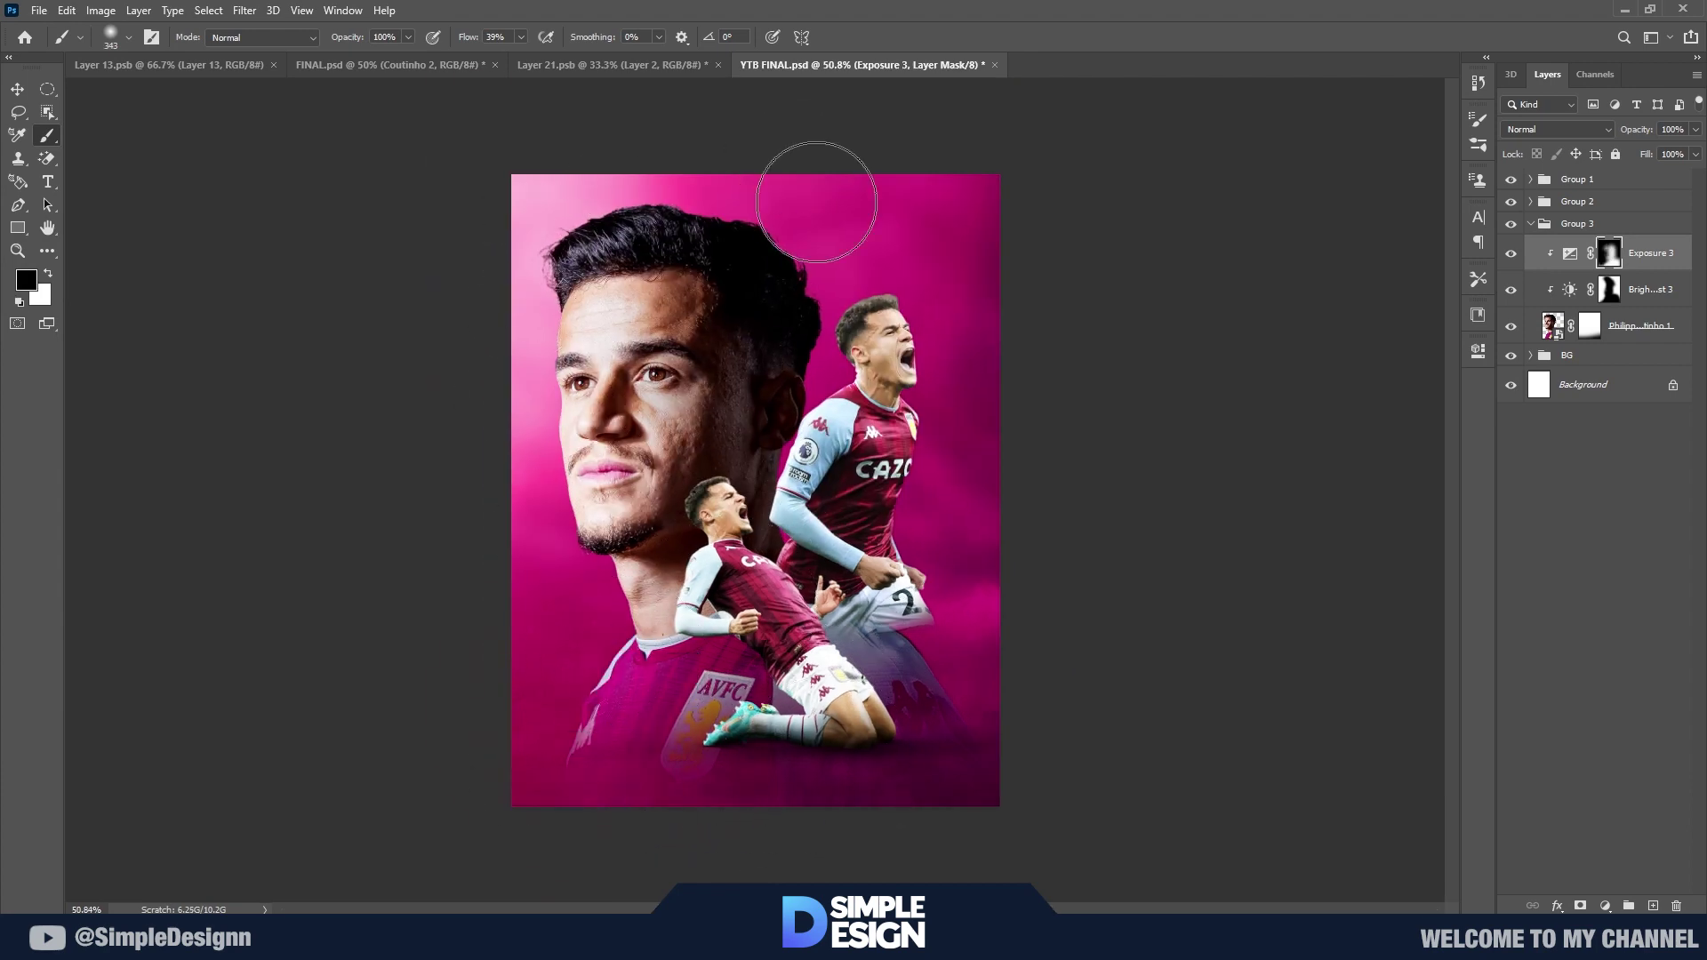
{"action": "scroll", "coordinate": [808, 634], "scroll_direction": "up", "scroll_amount": 2}
{"action": "scroll", "coordinate": [808, 634], "scroll_direction": "up", "scroll_amount": 1}
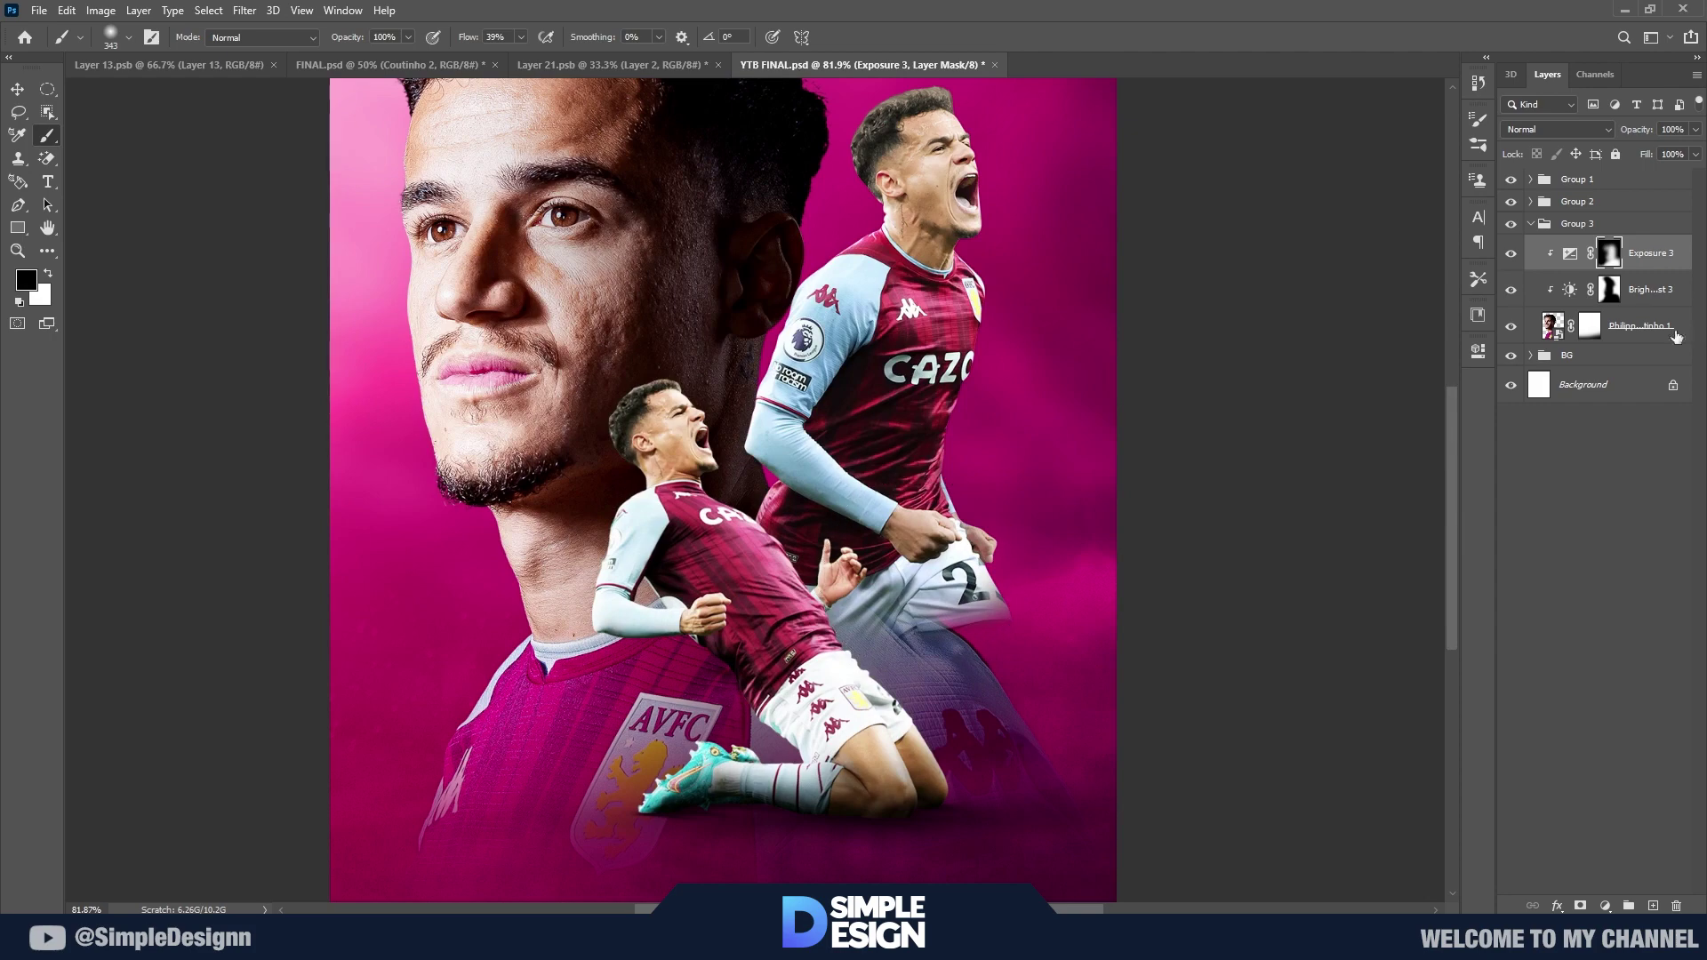
{"action": "key", "text": "ctrl+shift+alt+n"}
Step: Set Layer 5's blend mode to Overlay with white as the painting colour
{"action": "key", "text": "x"}
{"action": "left_click", "coordinate": [1544, 129]}
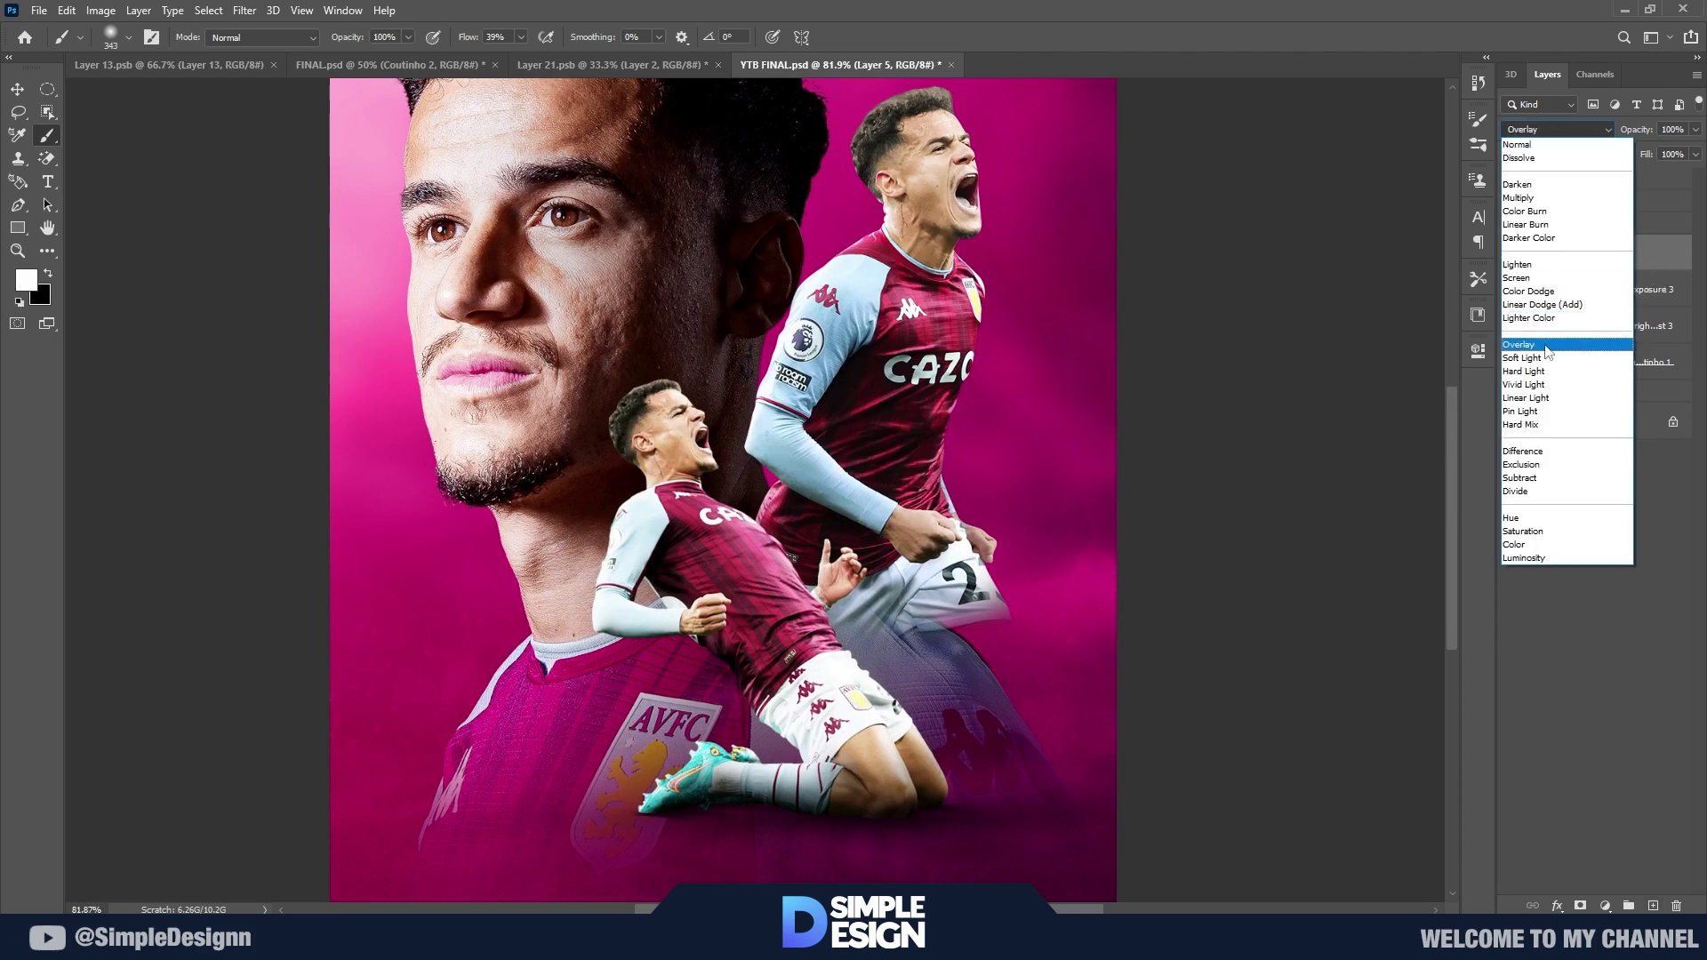
{"action": "left_click", "coordinate": [1539, 347]}
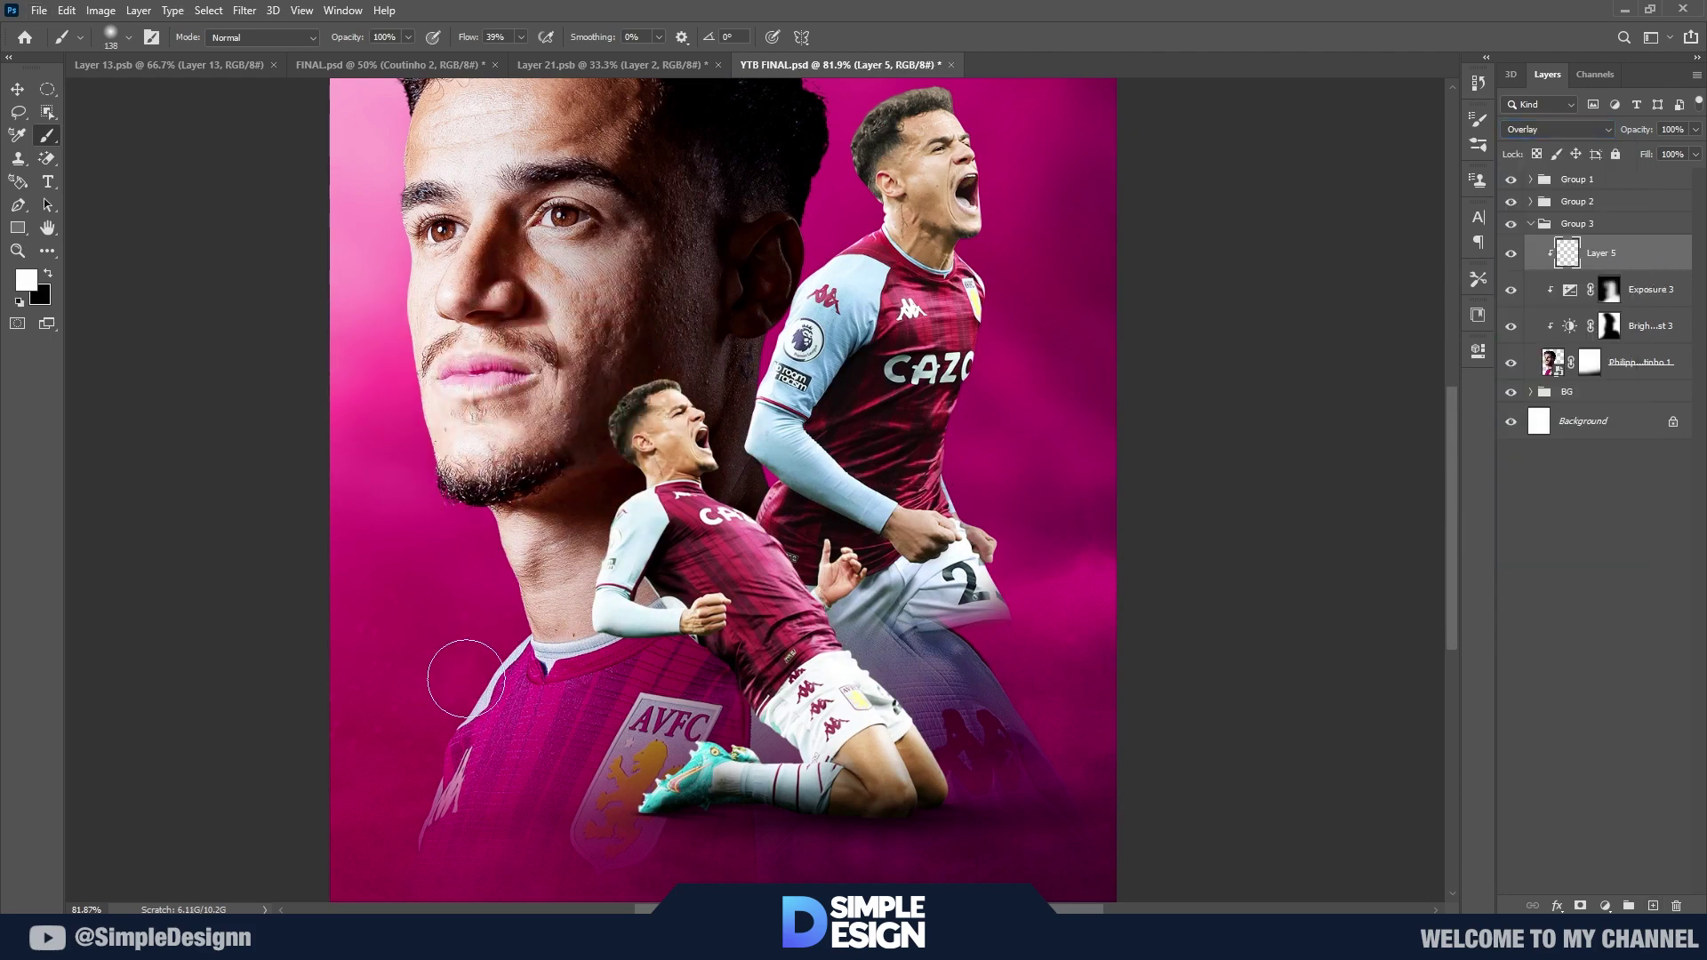
{"action": "scroll", "coordinate": [466, 679], "scroll_direction": "up", "scroll_amount": 2}
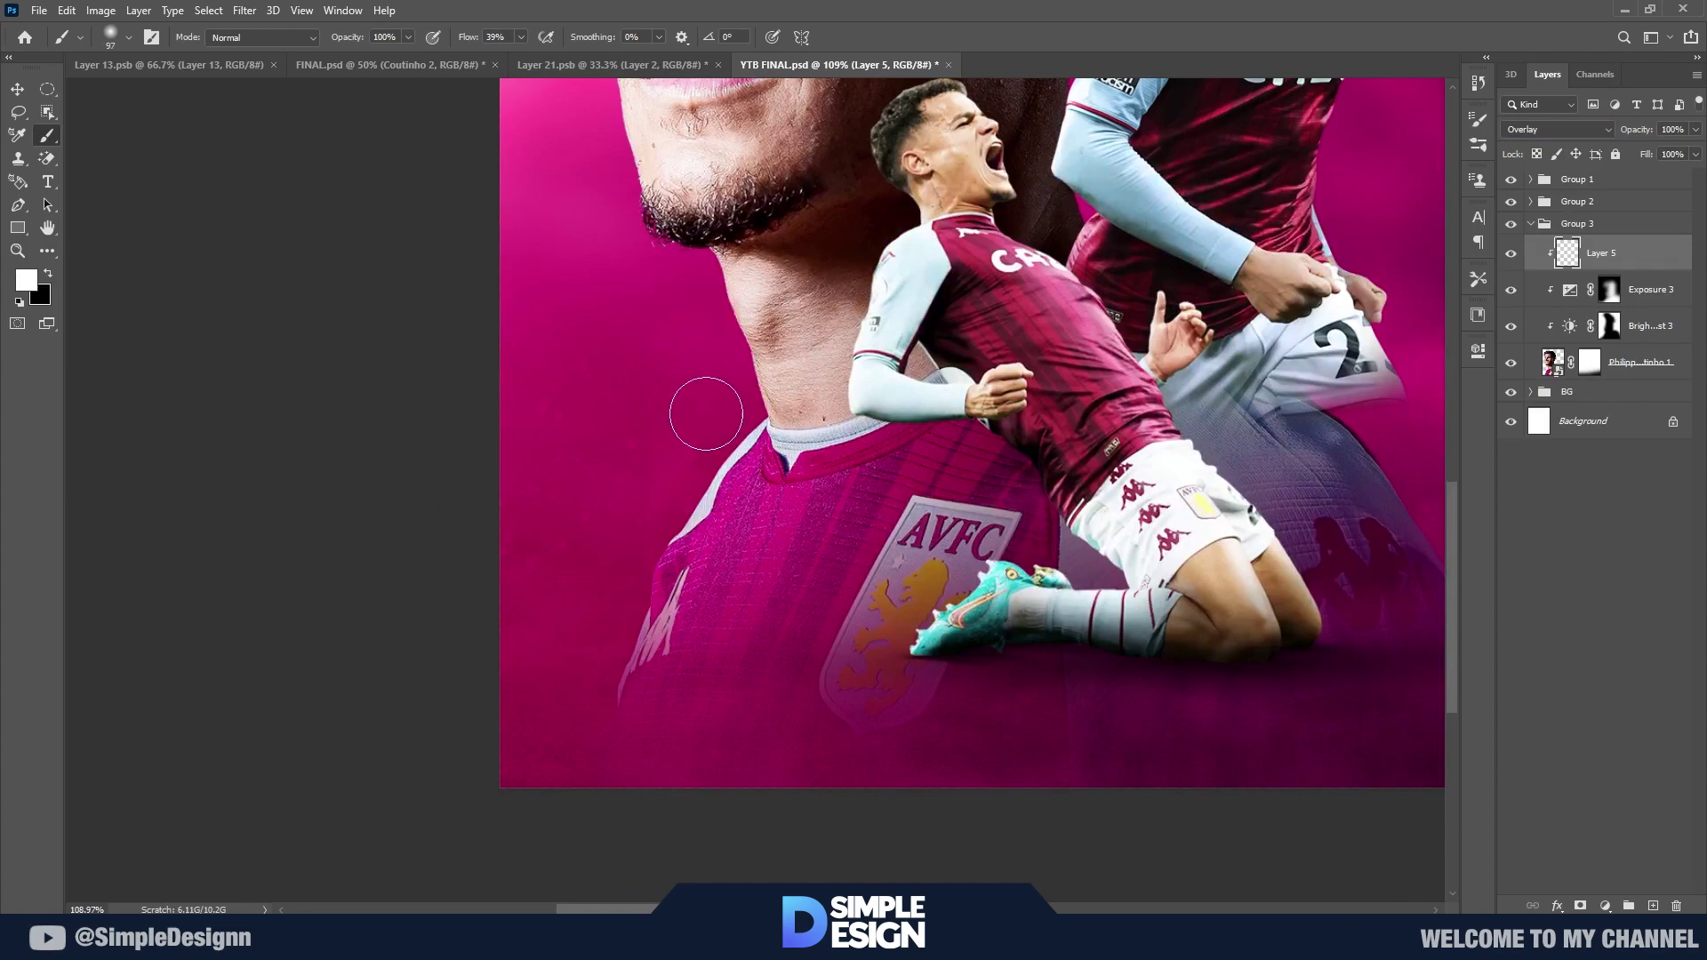
{"action": "scroll", "coordinate": [708, 489], "scroll_direction": "up", "scroll_amount": 1}
{"action": "scroll", "coordinate": [641, 498], "scroll_direction": "up", "scroll_amount": 2}
{"action": "scroll", "coordinate": [658, 712], "scroll_direction": "up", "scroll_amount": 4}
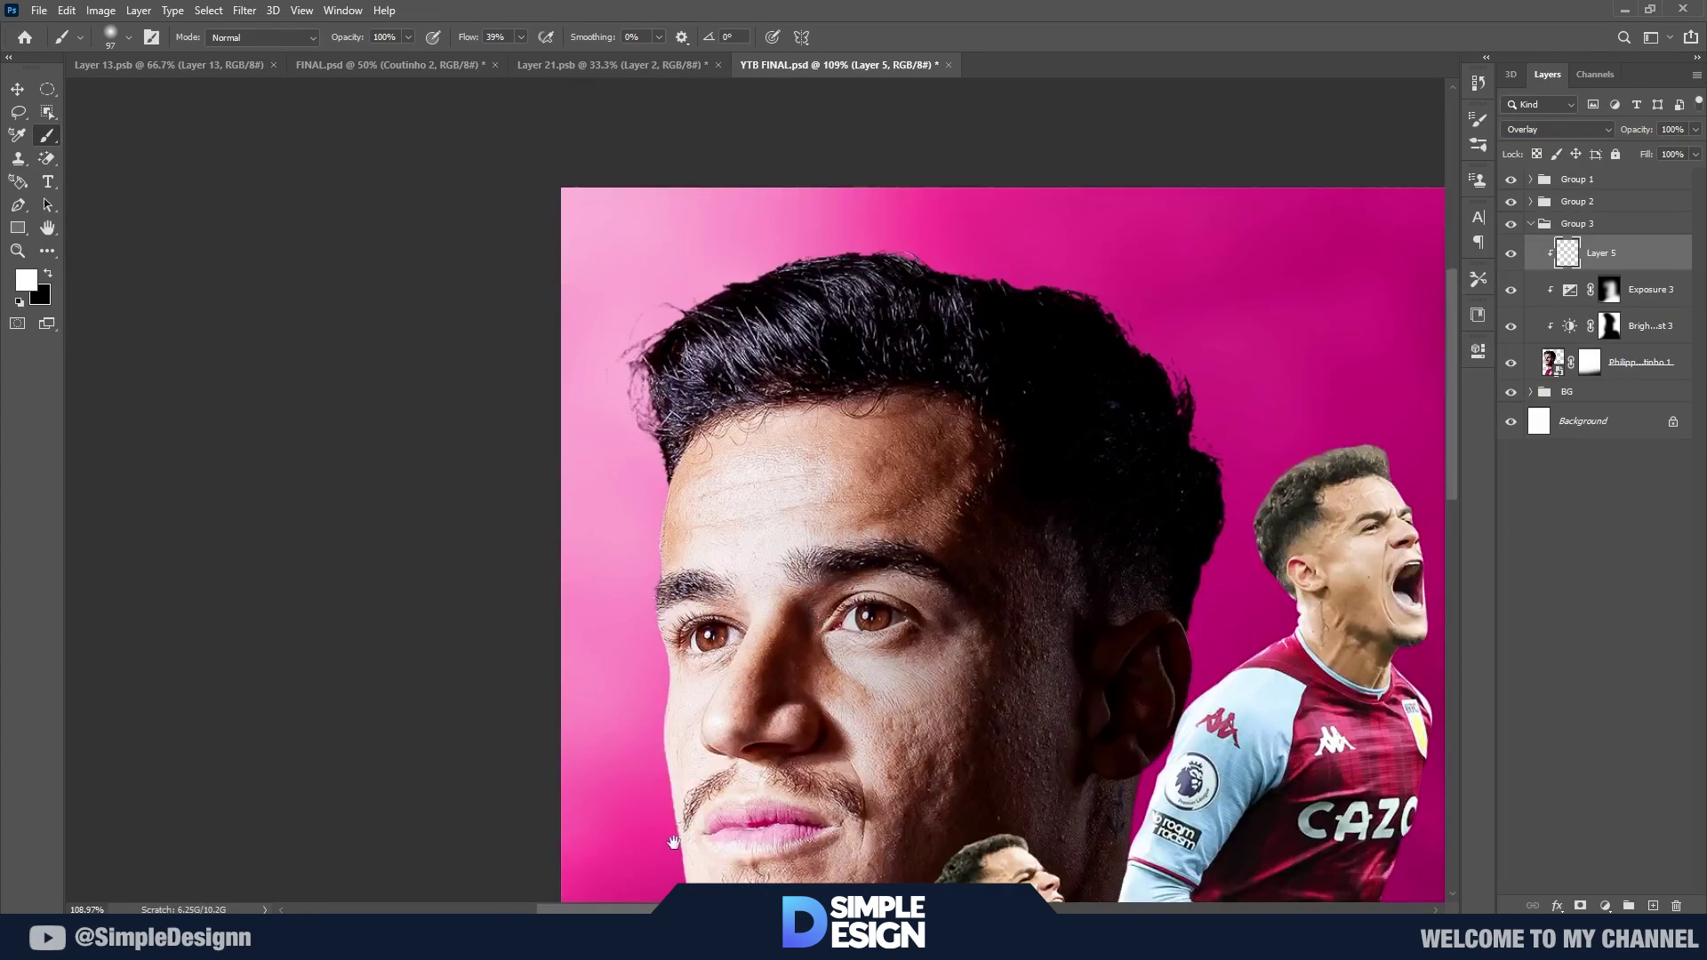
Step: Paint white highlights along the face's left edge and hair, undoing the stray leg stroke
{"action": "left_click_drag", "start_coordinate": [656, 471], "coordinate": [656, 582]}
{"action": "mouse_move", "coordinate": [636, 436]}
{"action": "left_mouse_down"}
{"action": "mouse_move", "coordinate": [678, 297]}
{"action": "mouse_move", "coordinate": [1255, 417]}
{"action": "left_mouse_up"}
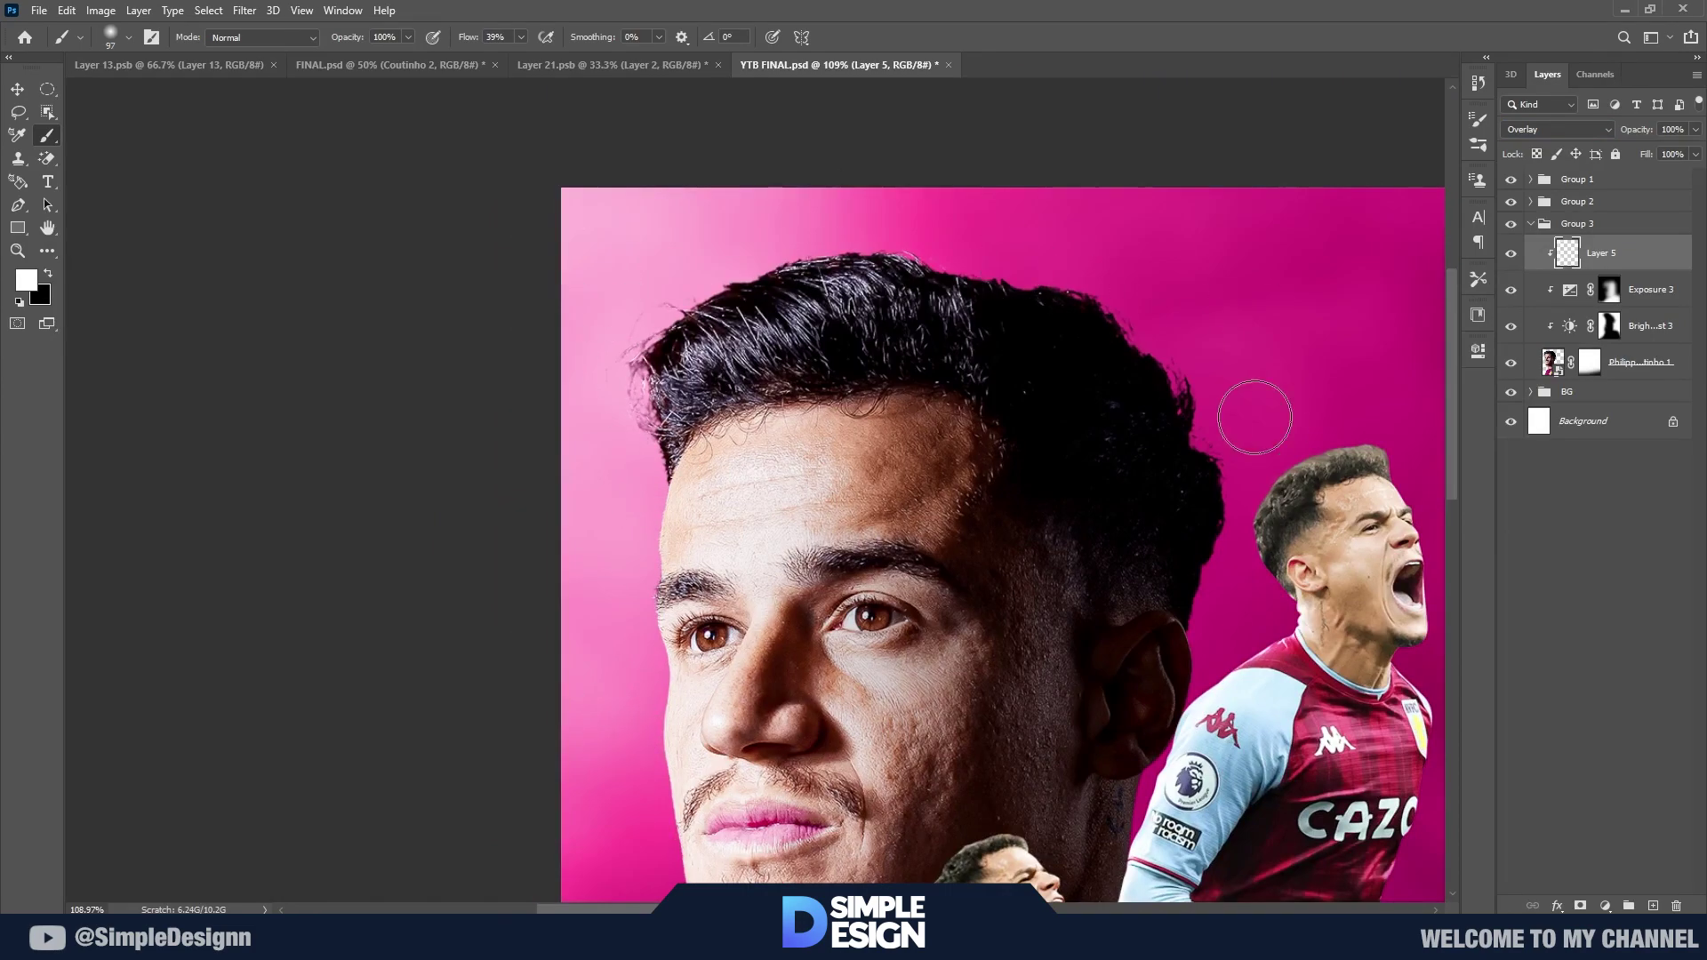
{"action": "scroll", "coordinate": [1201, 613], "scroll_direction": "down", "scroll_amount": 3}
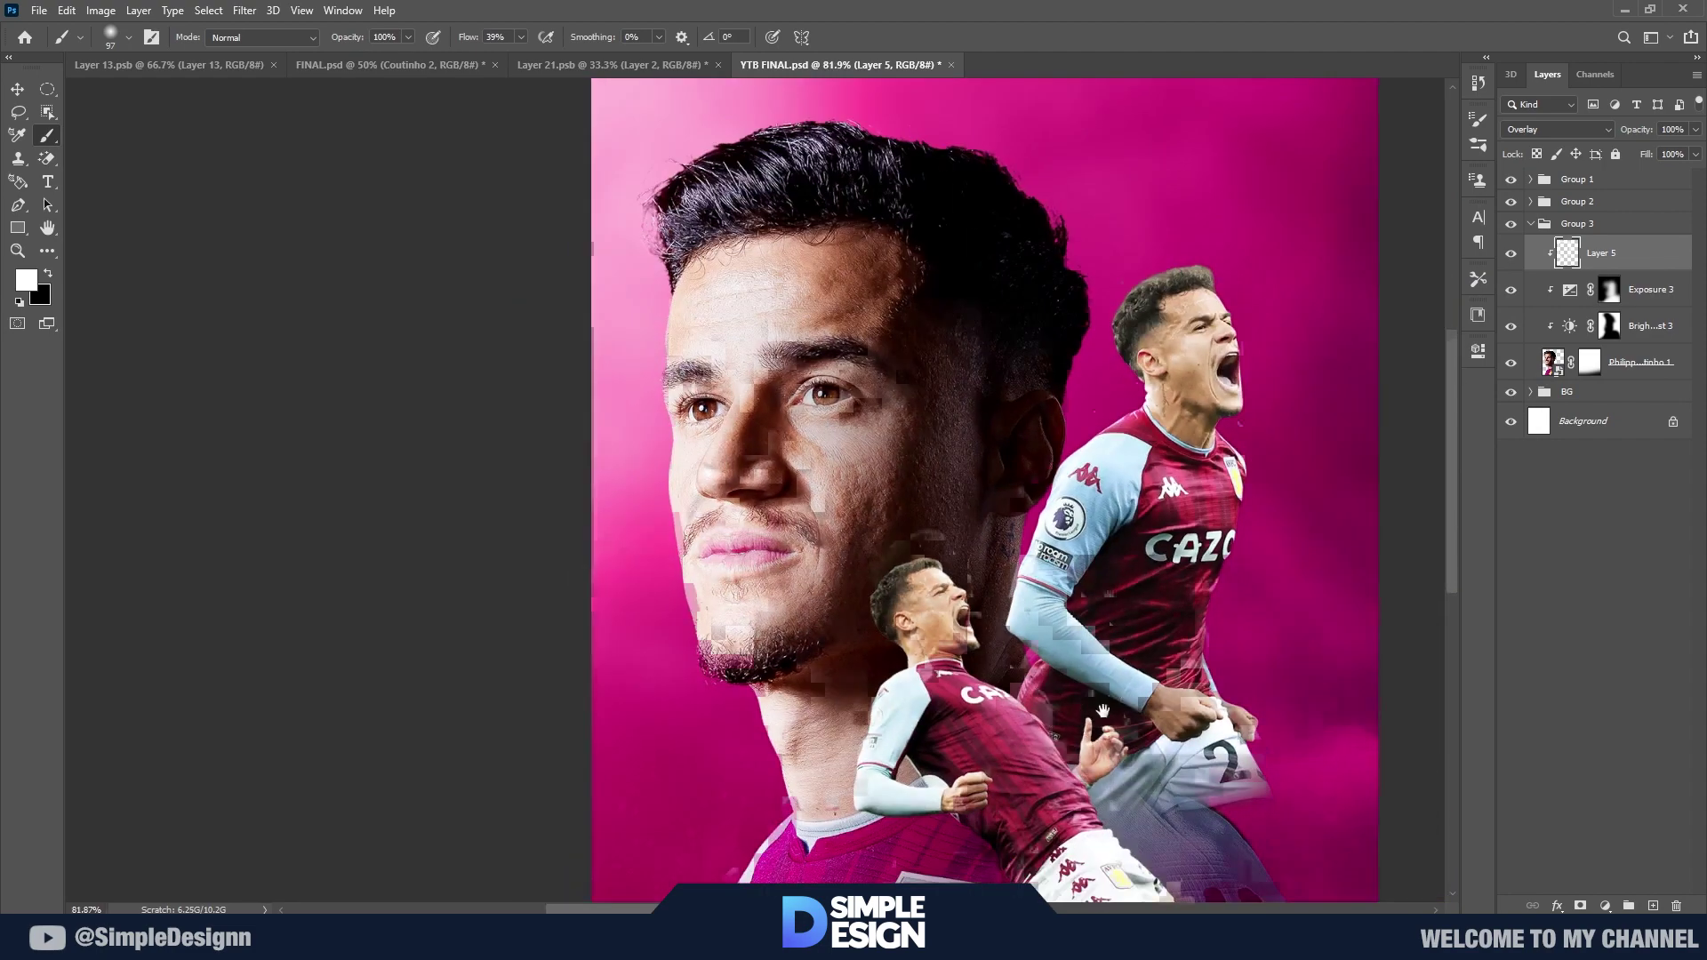
{"action": "scroll", "coordinate": [1214, 614], "scroll_direction": "down", "scroll_amount": 2}
{"action": "key", "text": "ctrl+z"}
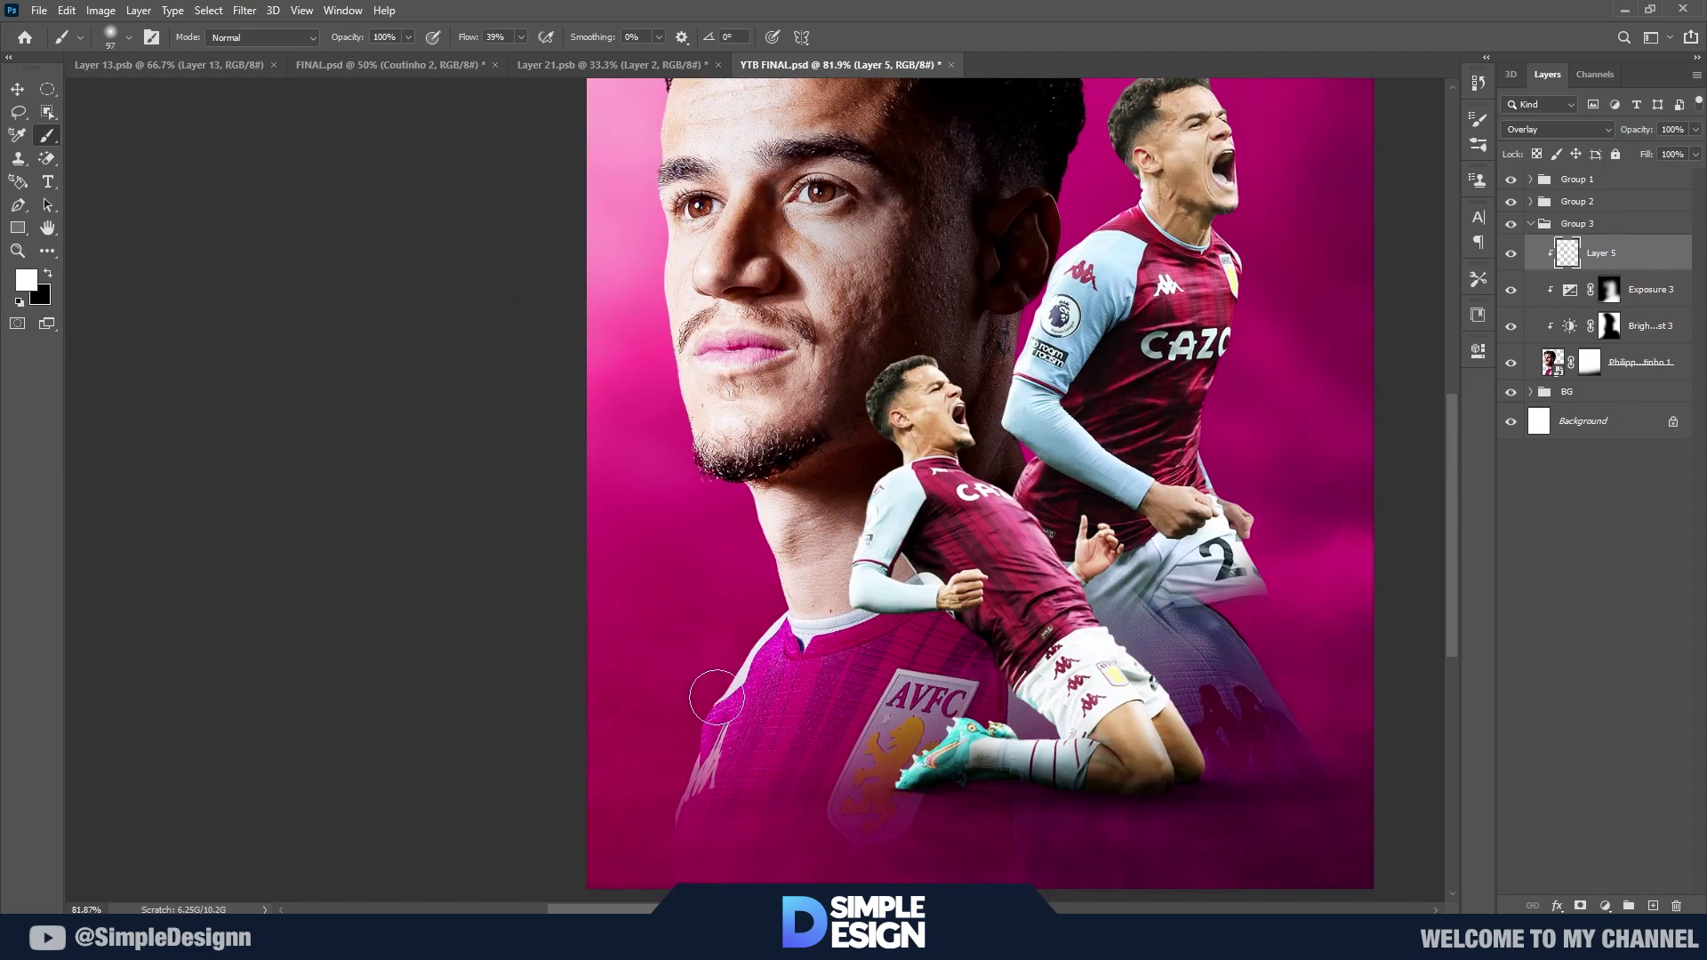
{"action": "scroll", "coordinate": [717, 697], "scroll_direction": "down", "scroll_amount": 2}
{"action": "left_click", "coordinate": [1597, 368]}
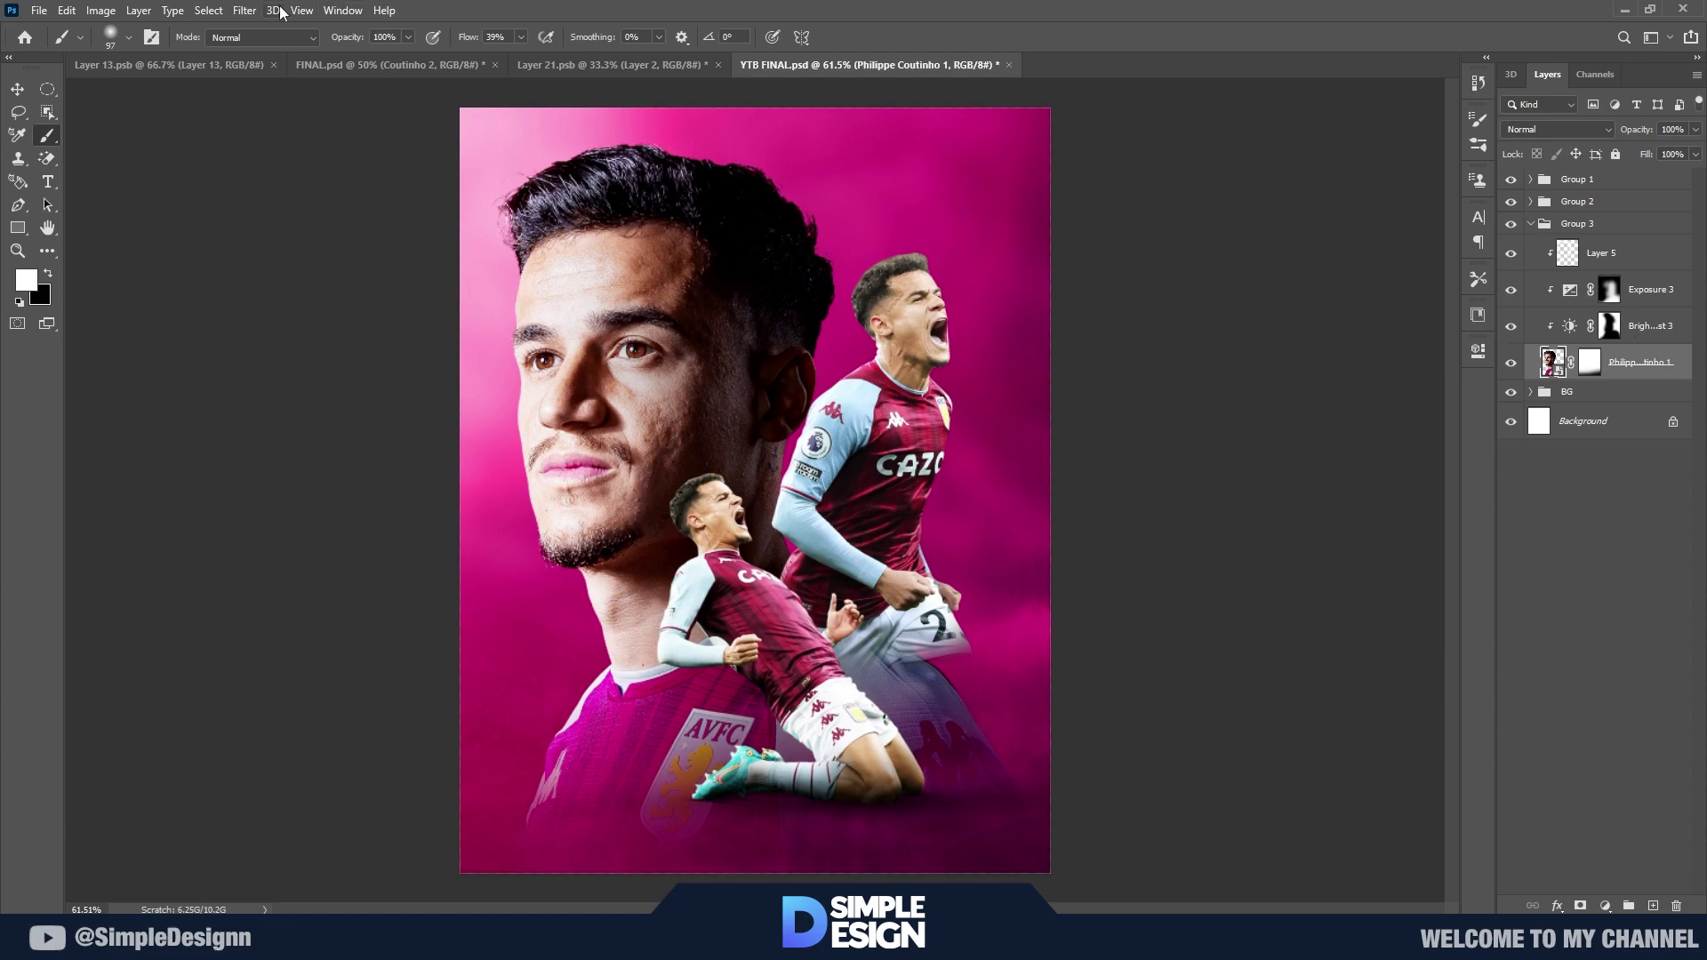
Step: Apply a Camera Raw filter to the large portrait with Texture +52 and Clarity +48
{"action": "left_click", "coordinate": [245, 9]}
{"action": "left_click", "coordinate": [293, 123]}
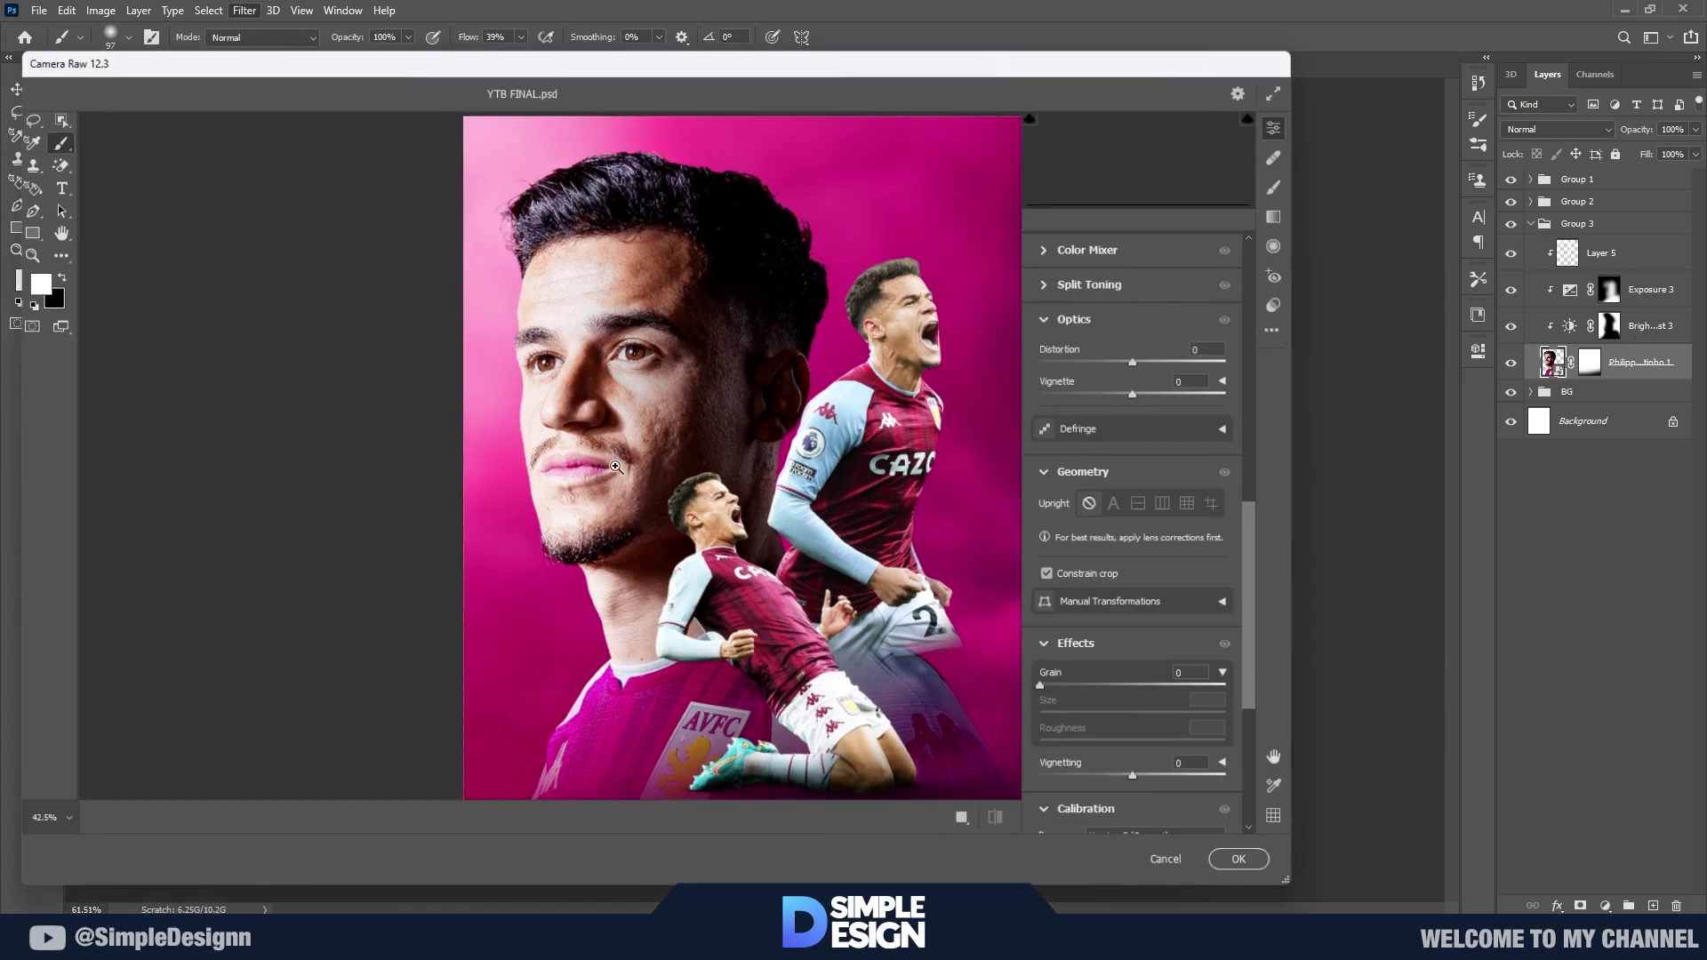
{"action": "scroll", "coordinate": [1278, 449], "scroll_direction": "up", "scroll_amount": 5}
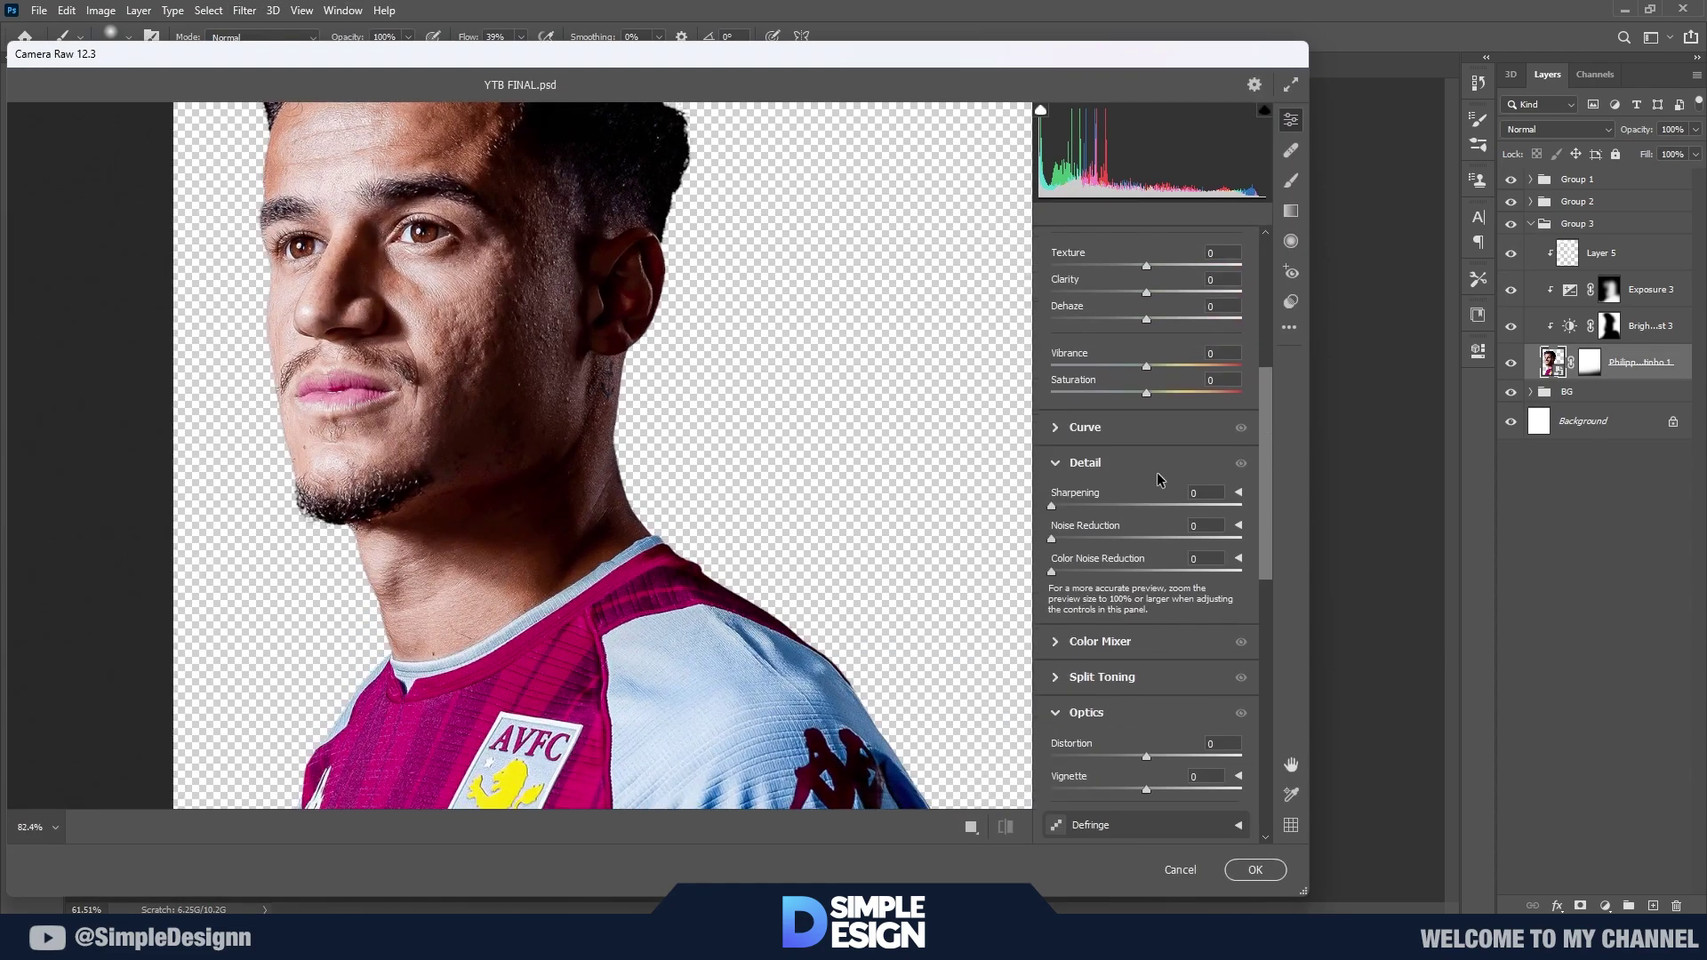
{"action": "left_click", "coordinate": [1192, 292]}
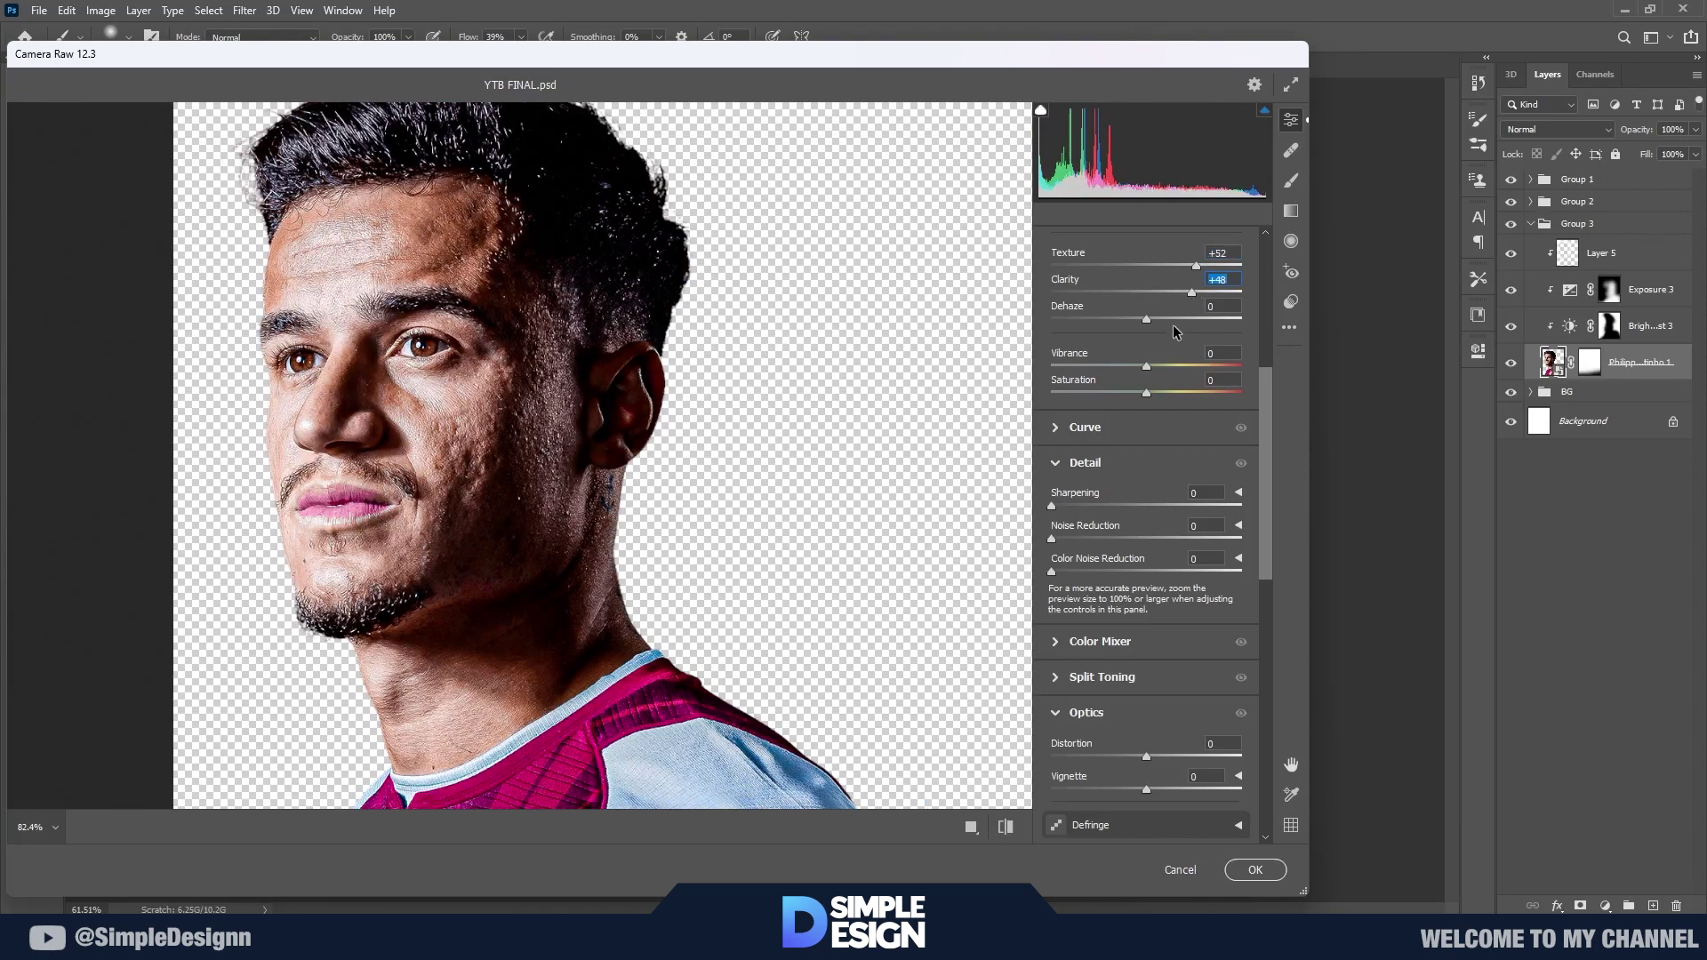
{"action": "left_click", "coordinate": [1001, 833]}
{"action": "left_click", "coordinate": [1254, 871]}
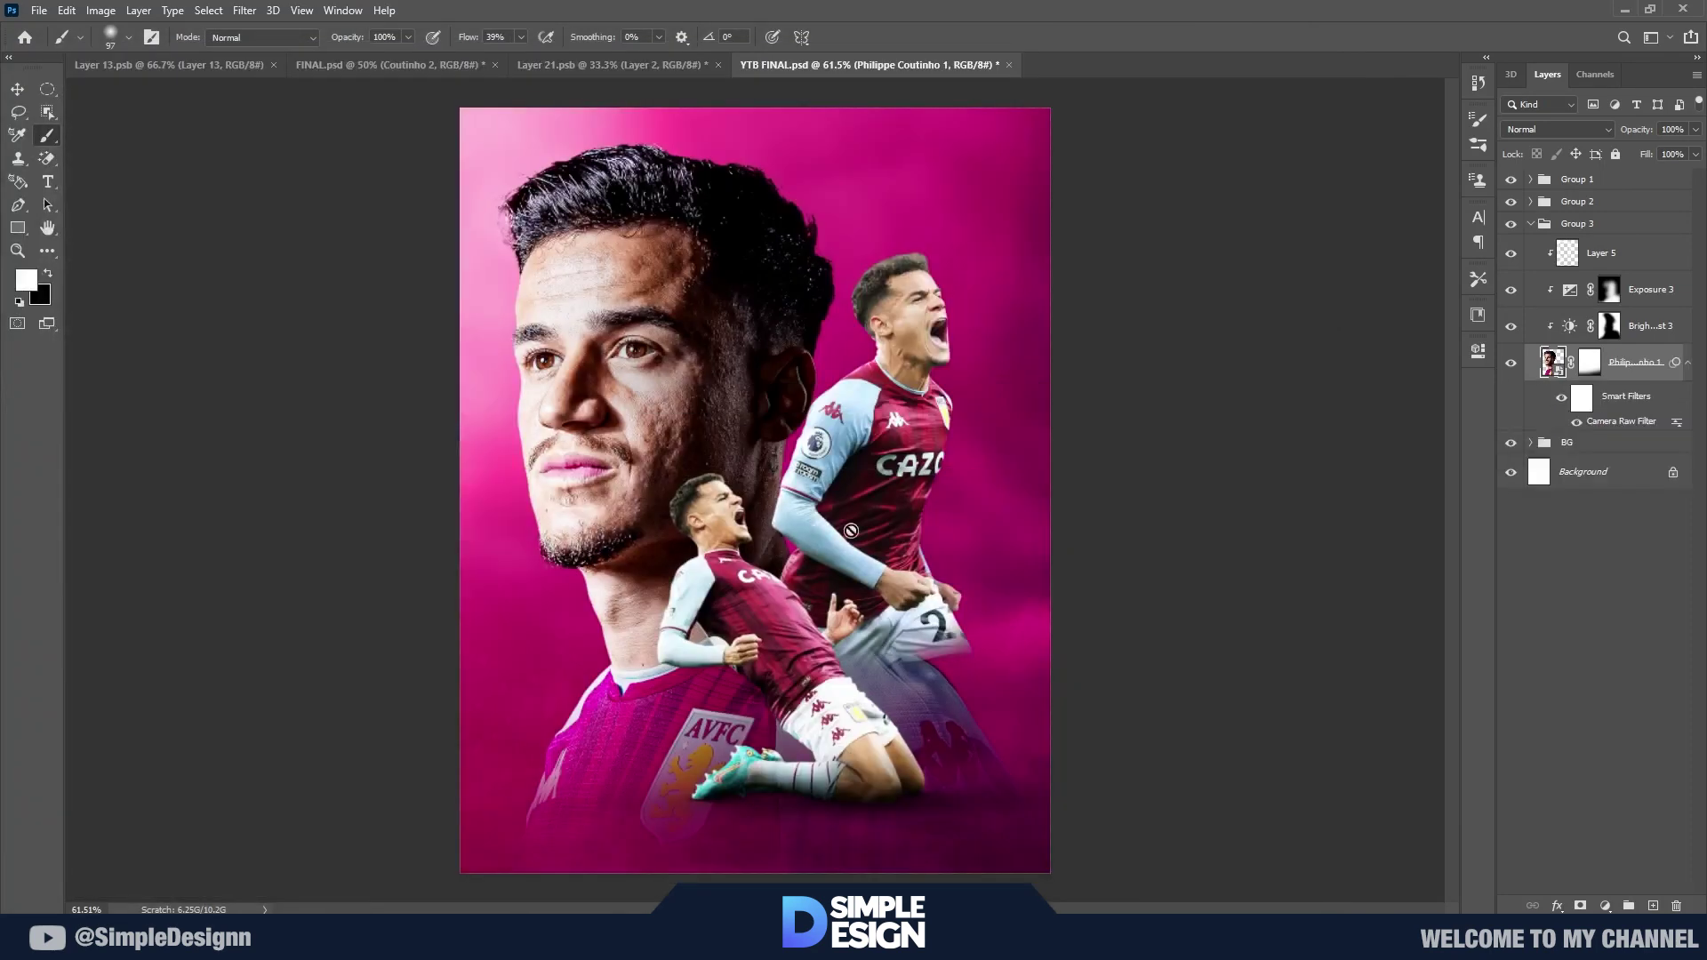
Step: Select Philippe Coutinho 3 in Group 2 and launch the Camera Raw filter on it
{"action": "left_click", "coordinate": [1534, 224]}
{"action": "left_click", "coordinate": [1530, 201]}
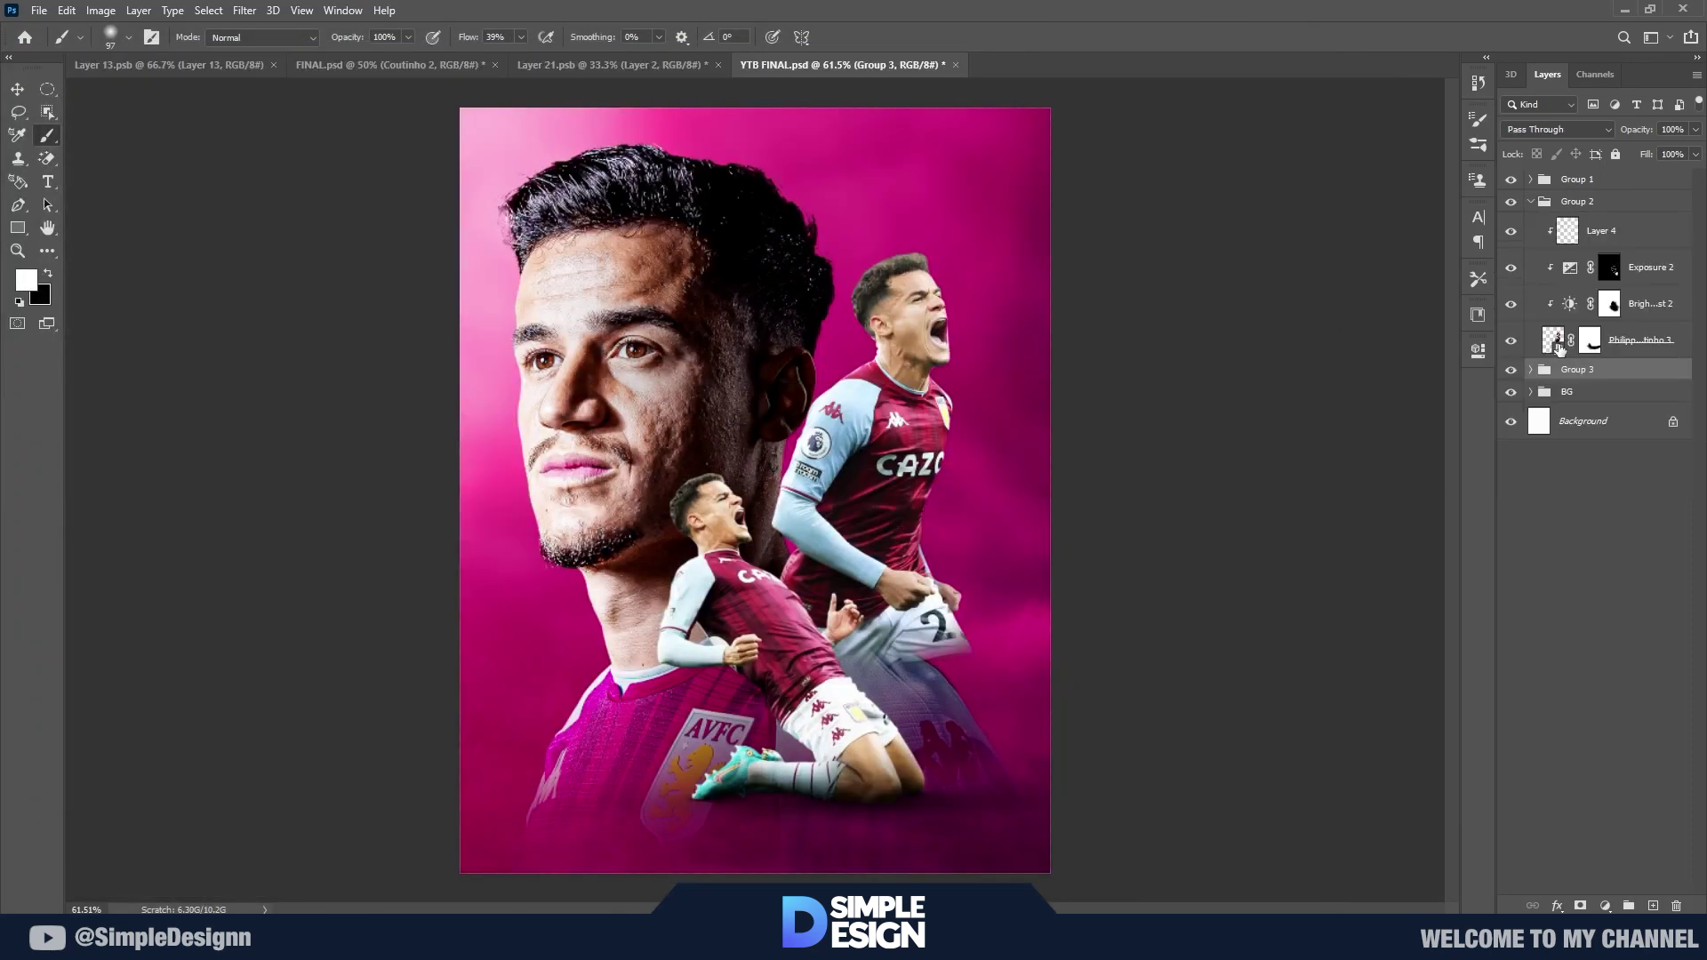
{"action": "left_click", "coordinate": [1619, 336]}
{"action": "left_click", "coordinate": [244, 10]}
{"action": "left_click", "coordinate": [294, 110]}
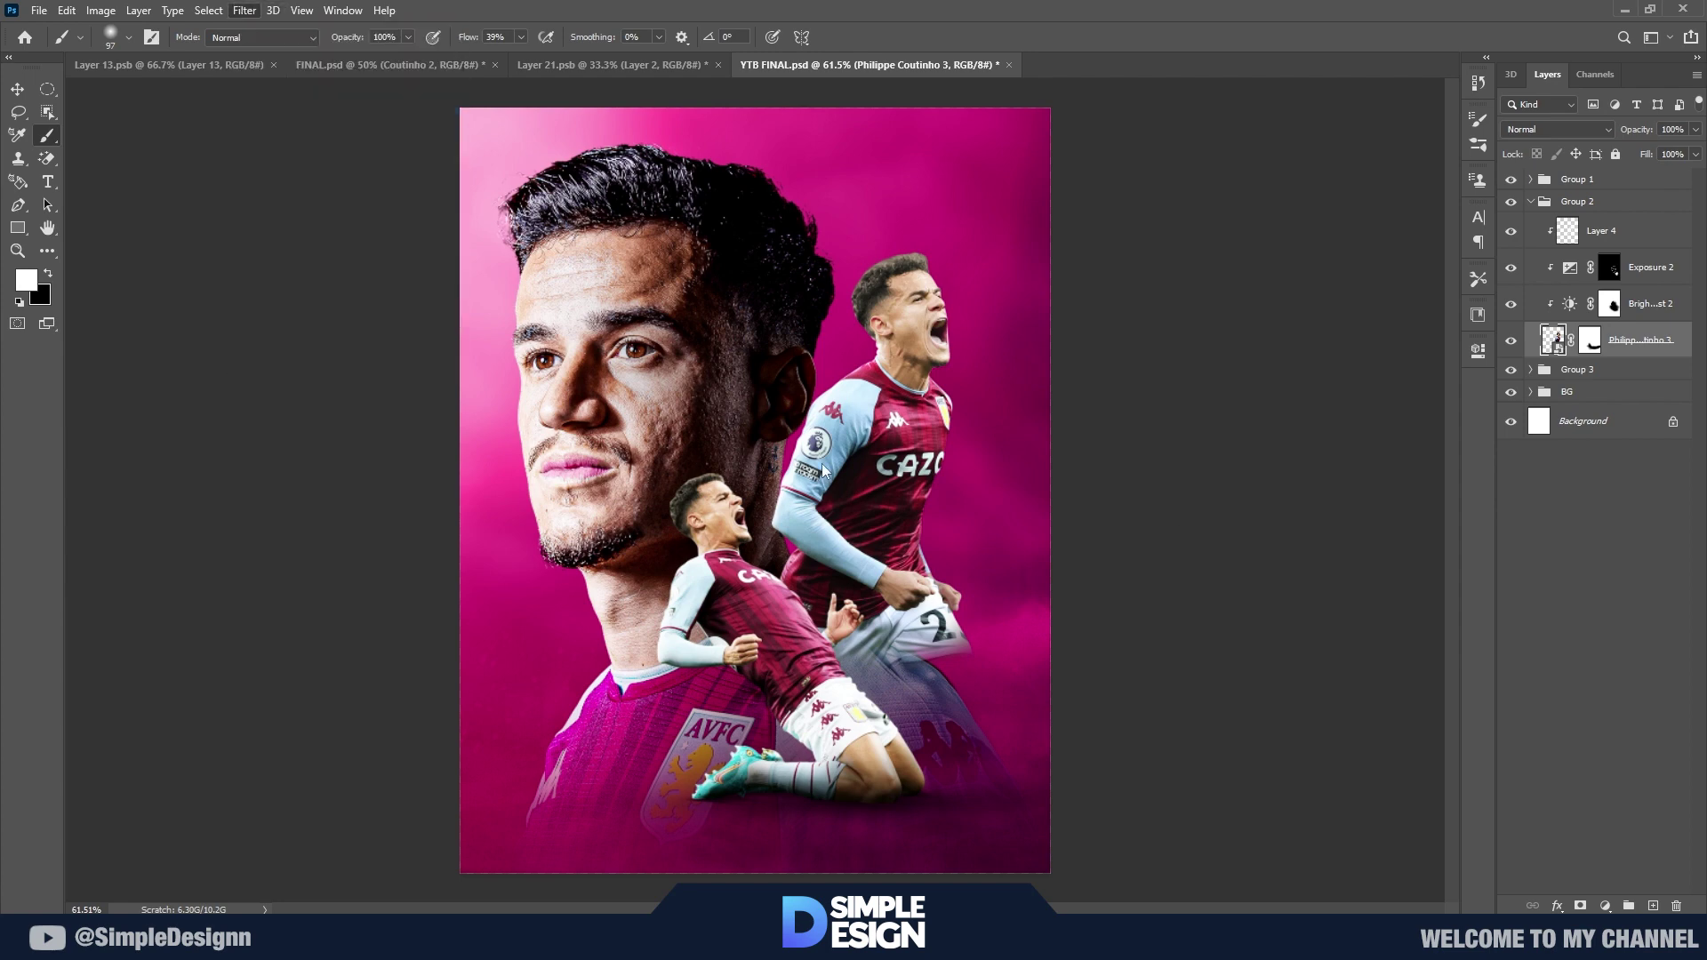
Step: Raise the jumping player's Texture to +51 and Clarity to +53 in Camera Raw and apply
{"action": "scroll", "coordinate": [1194, 277], "scroll_direction": "up", "scroll_amount": 5}
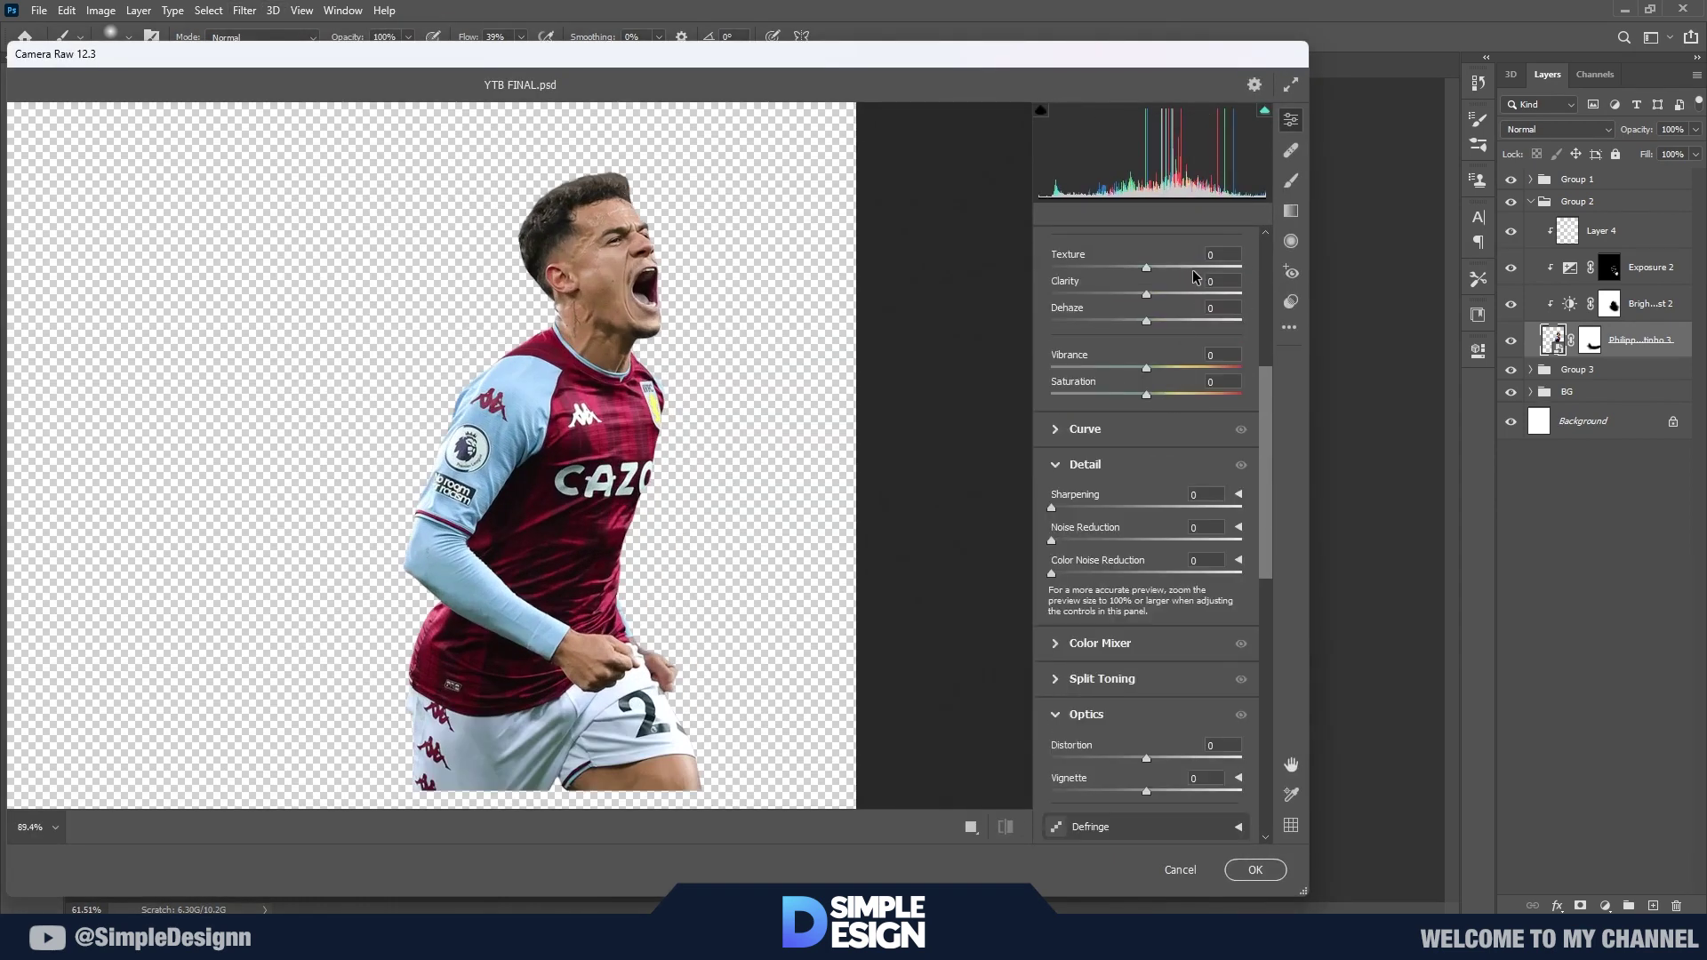
{"action": "left_click", "coordinate": [1195, 267]}
{"action": "left_click", "coordinate": [1197, 294]}
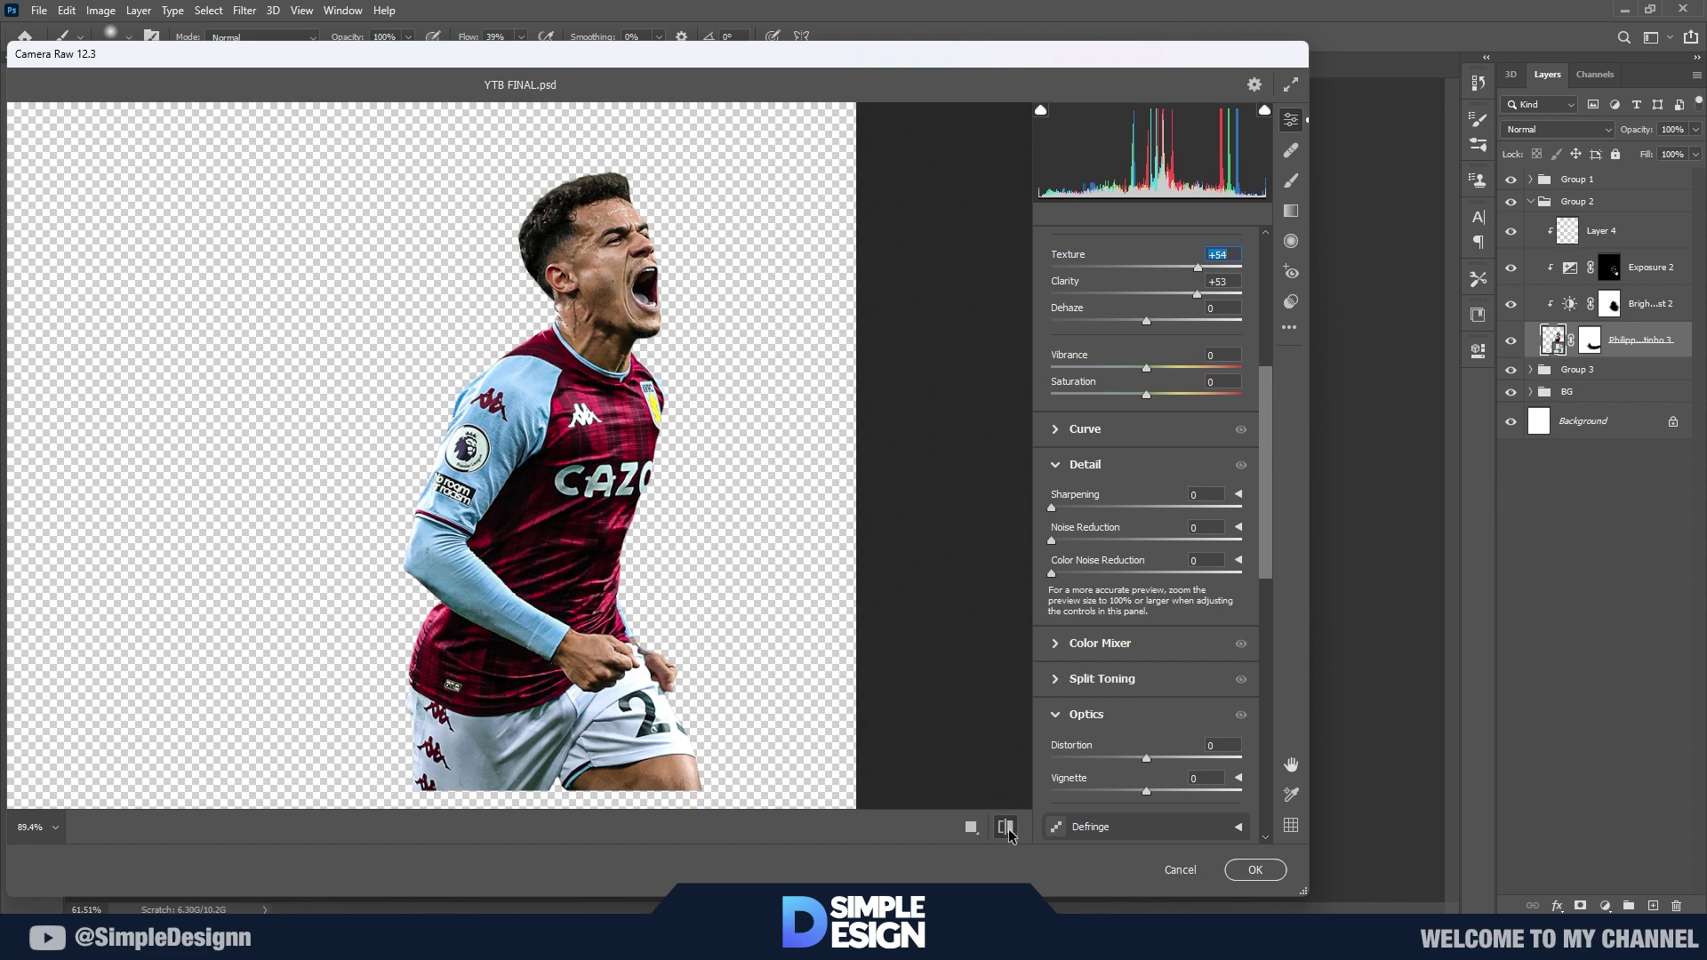
{"action": "left_click", "coordinate": [1255, 870]}
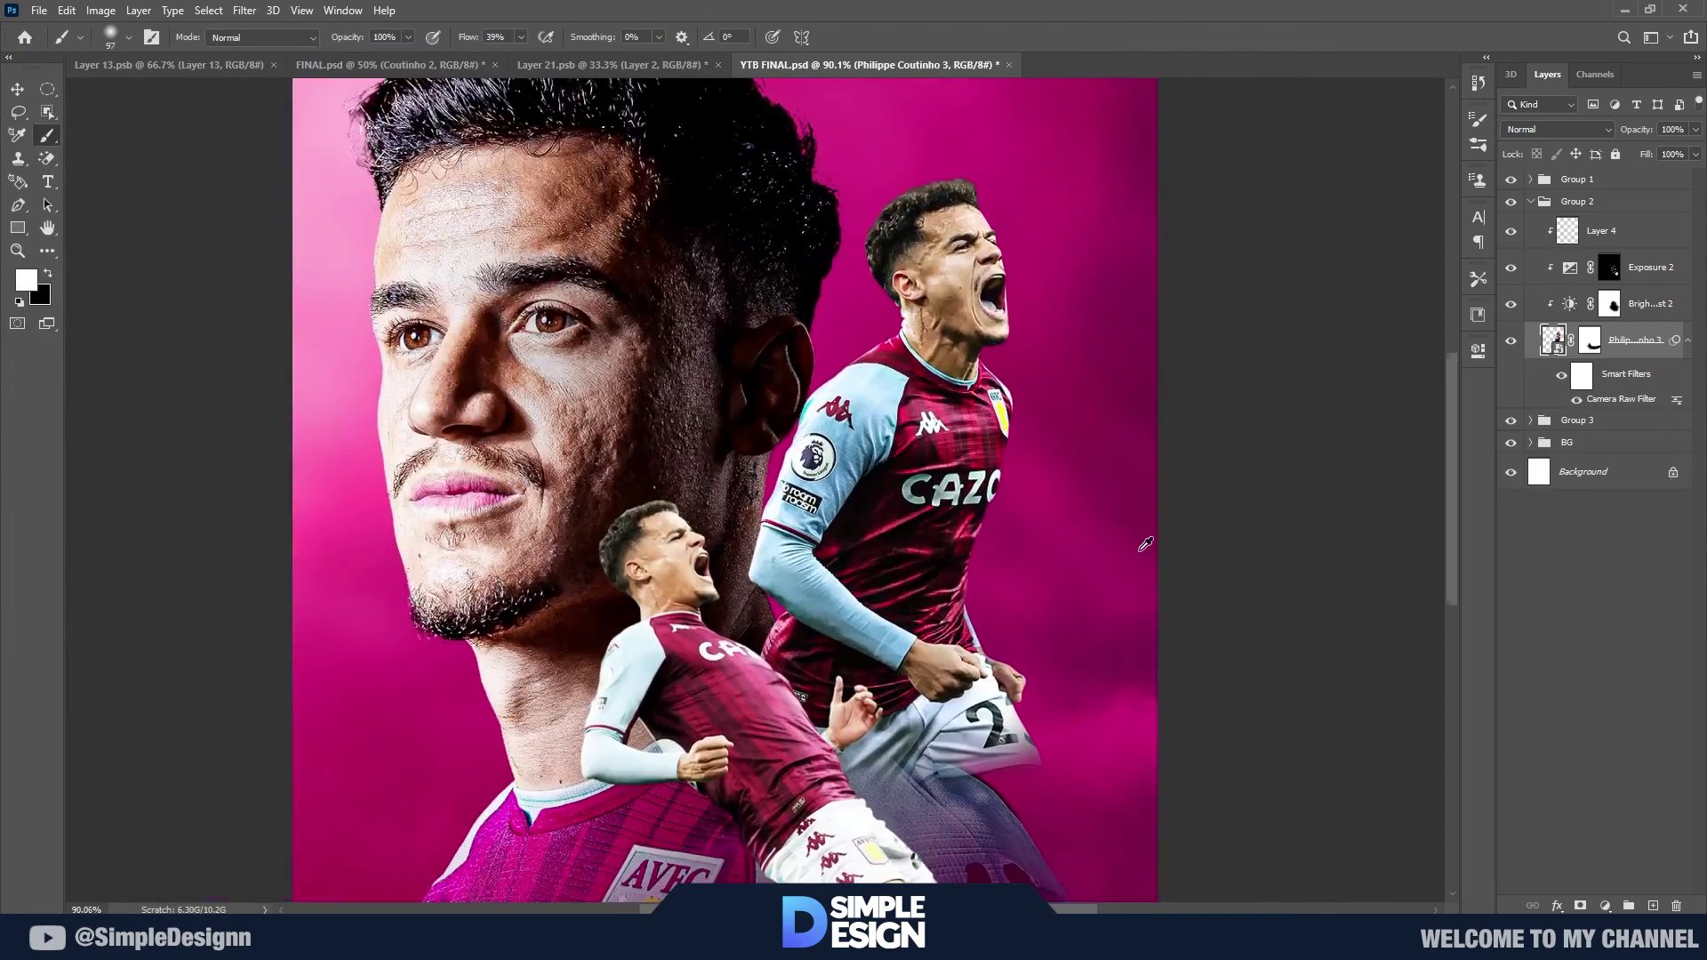
Step: Toggle the exposure adjustment to compare, leave it visible, and select overlay Layer 4
{"action": "scroll", "coordinate": [1145, 544], "scroll_direction": "down", "scroll_amount": 2}
{"action": "scroll", "coordinate": [780, 673], "scroll_direction": "up", "scroll_amount": 4}
{"action": "left_click", "coordinate": [1530, 271]}
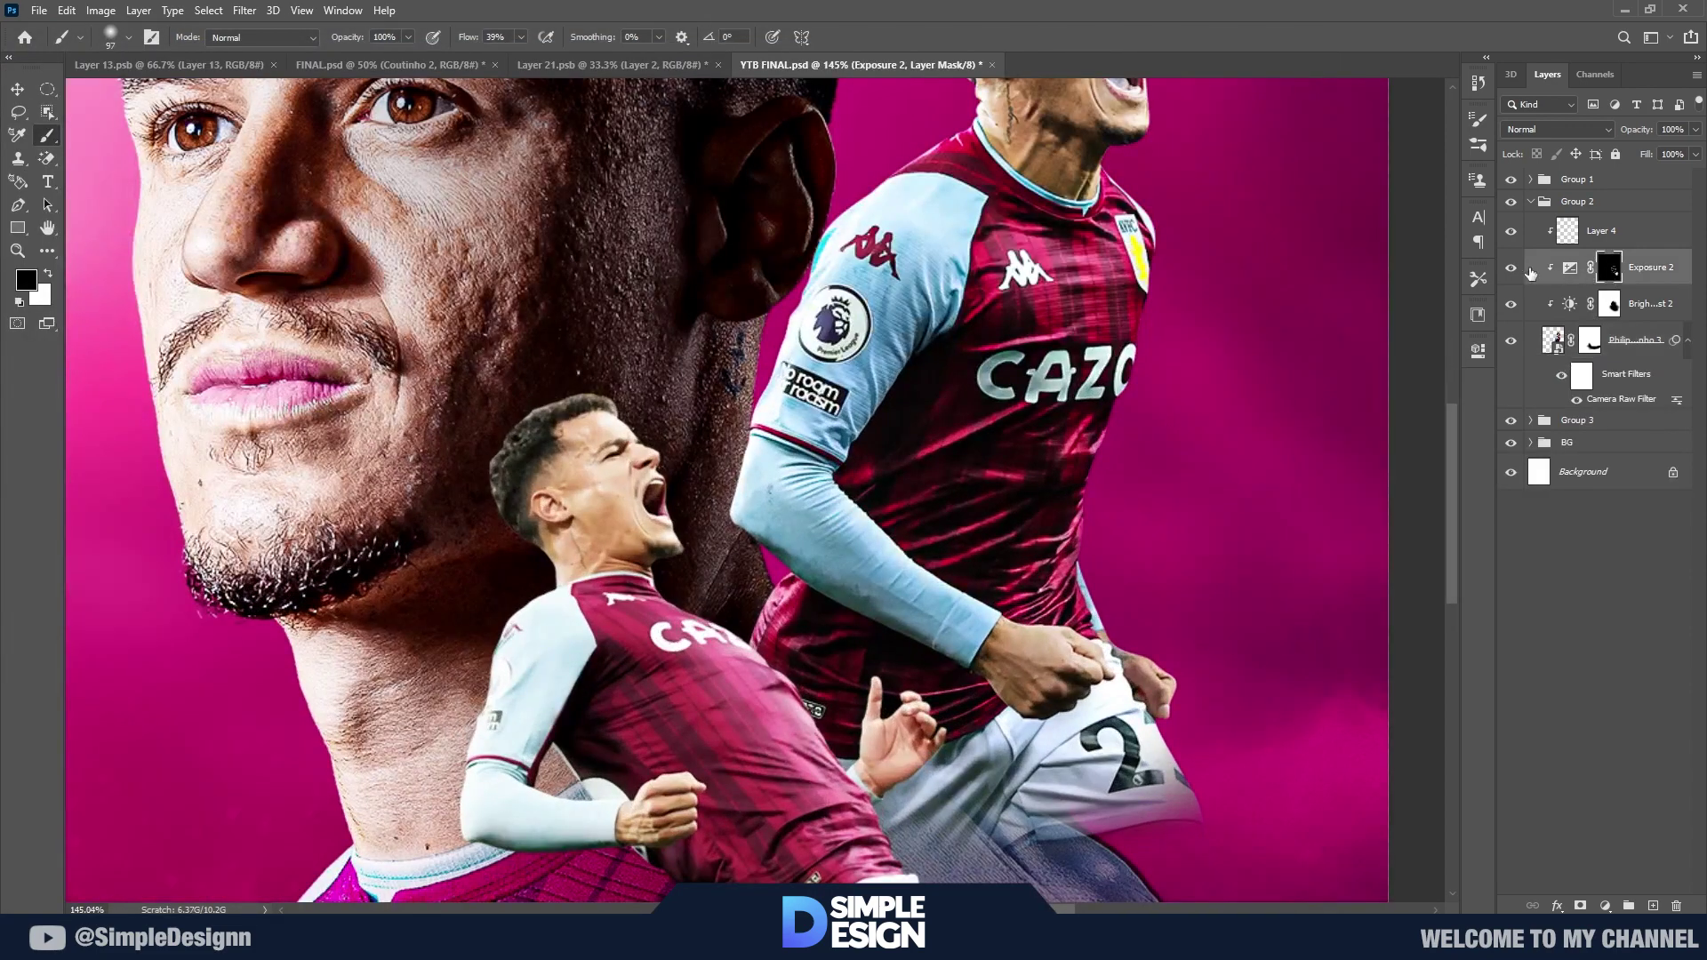
{"action": "left_click", "coordinate": [1511, 268]}
{"action": "left_click", "coordinate": [1511, 304]}
{"action": "left_click", "coordinate": [1517, 245]}
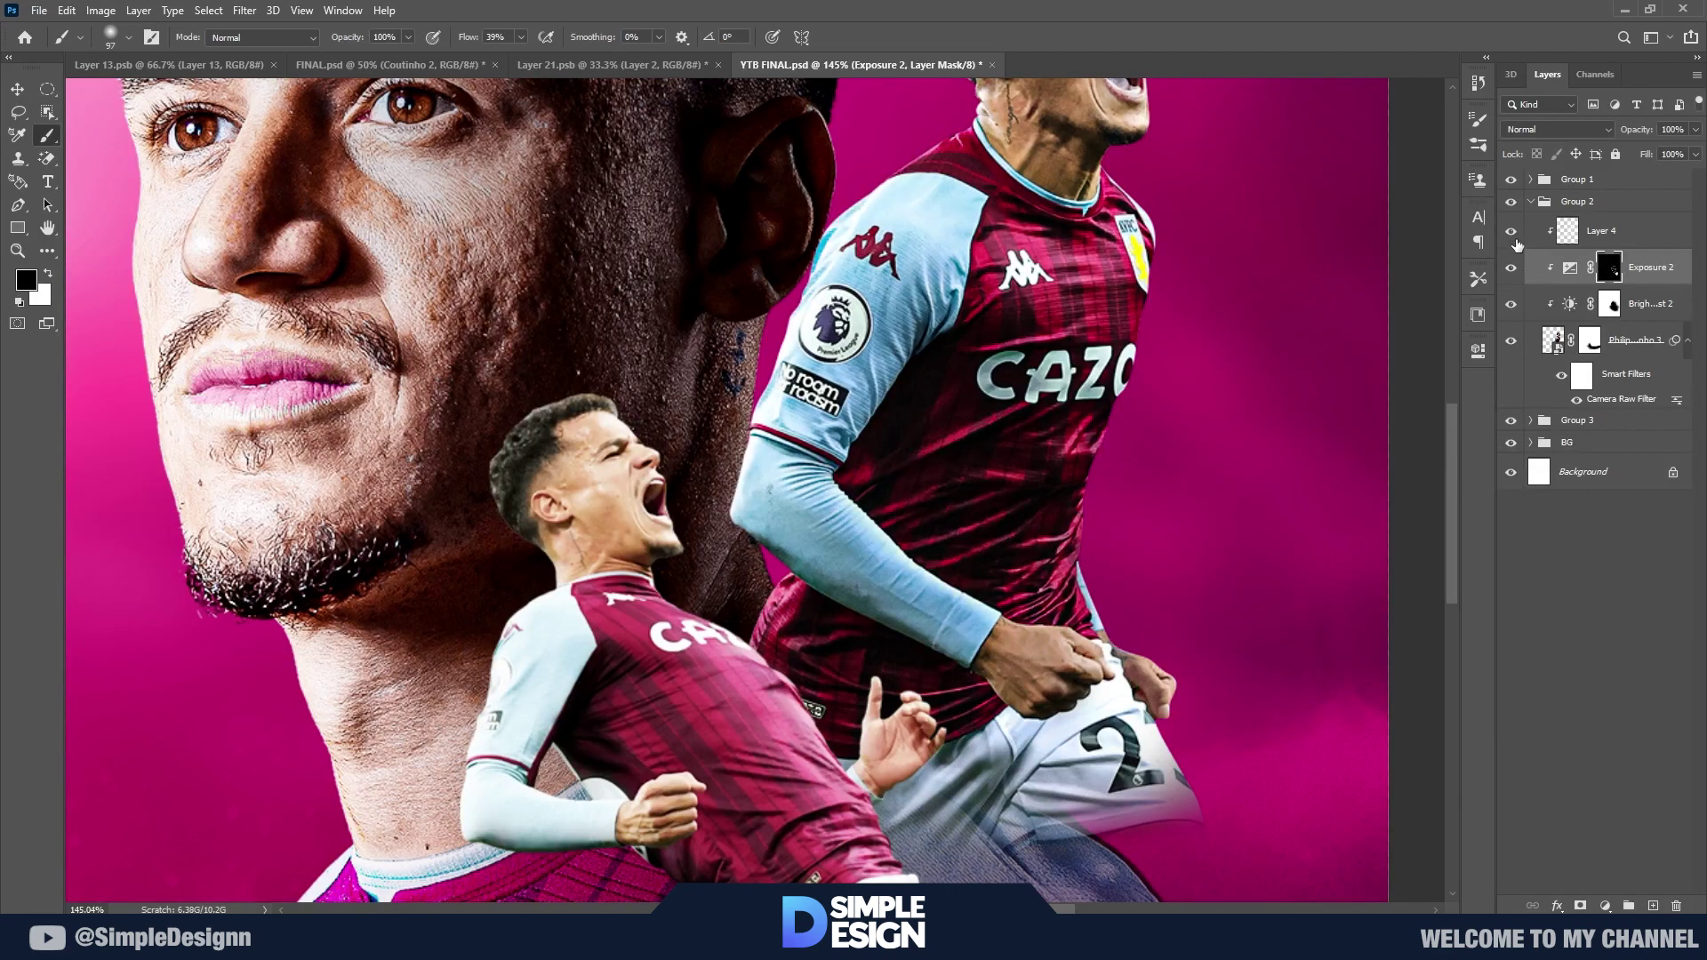
{"action": "left_click", "coordinate": [1592, 231]}
{"action": "key", "text": "x"}
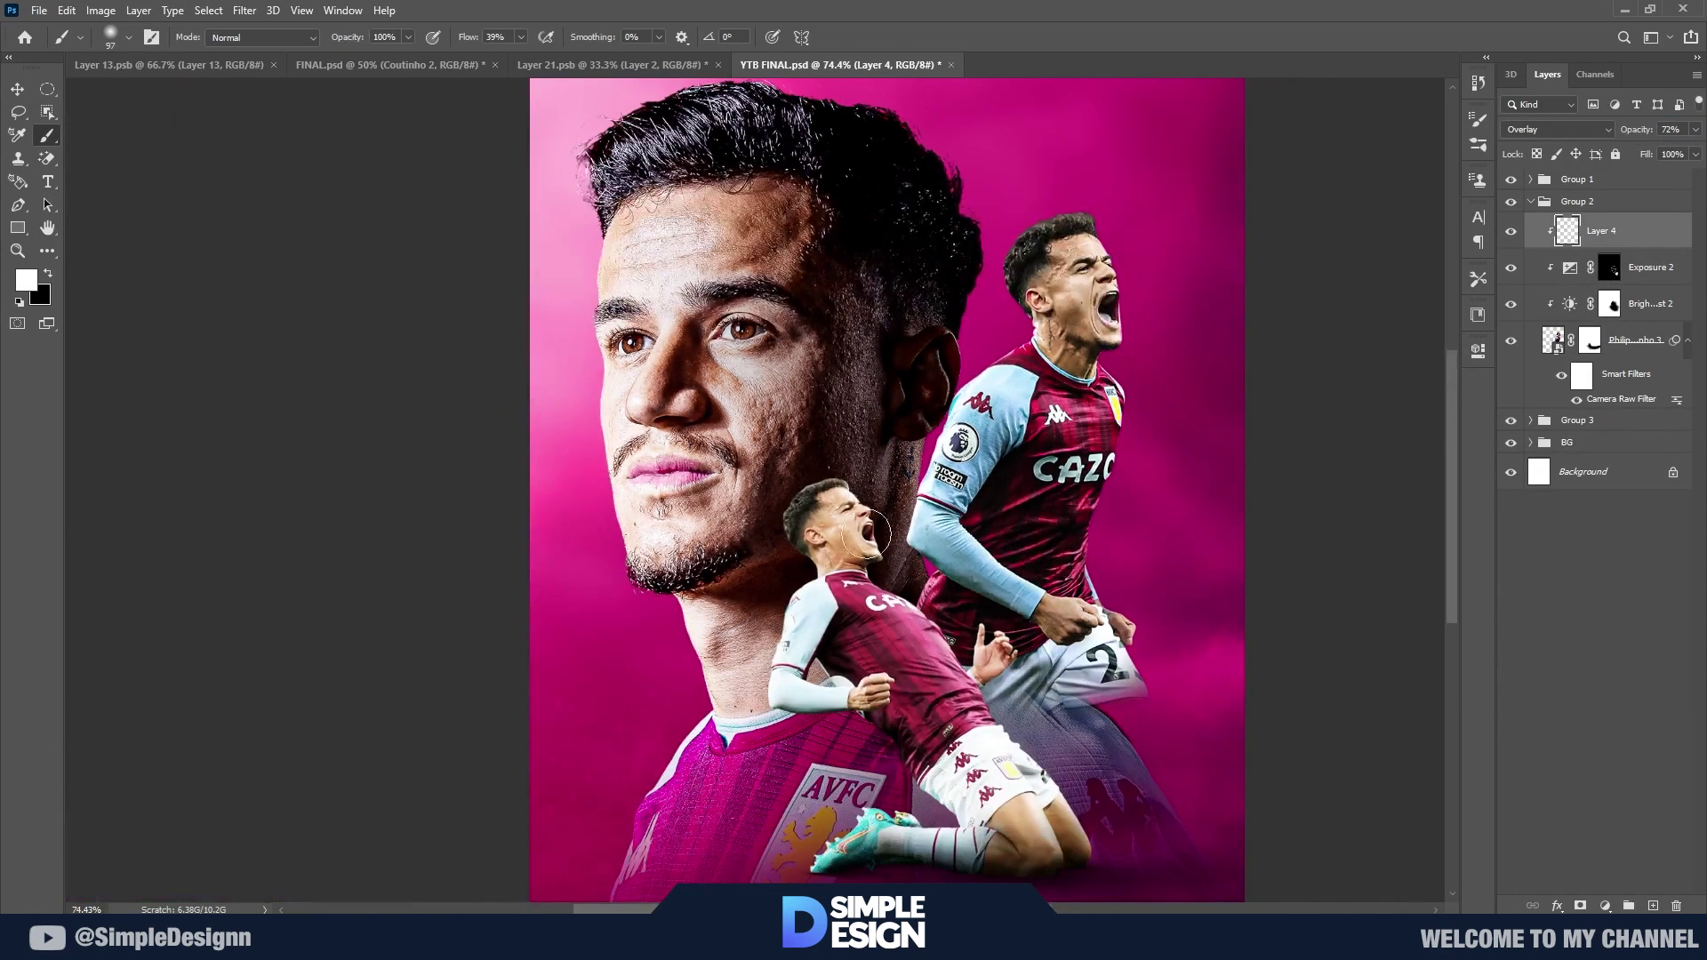
Step: Apply a Camera Raw Filter to Coutinho 2, raising its Texture and Clarity
{"action": "left_click", "coordinate": [1555, 321]}
{"action": "key", "text": "x"}
{"action": "left_click", "coordinate": [244, 10]}
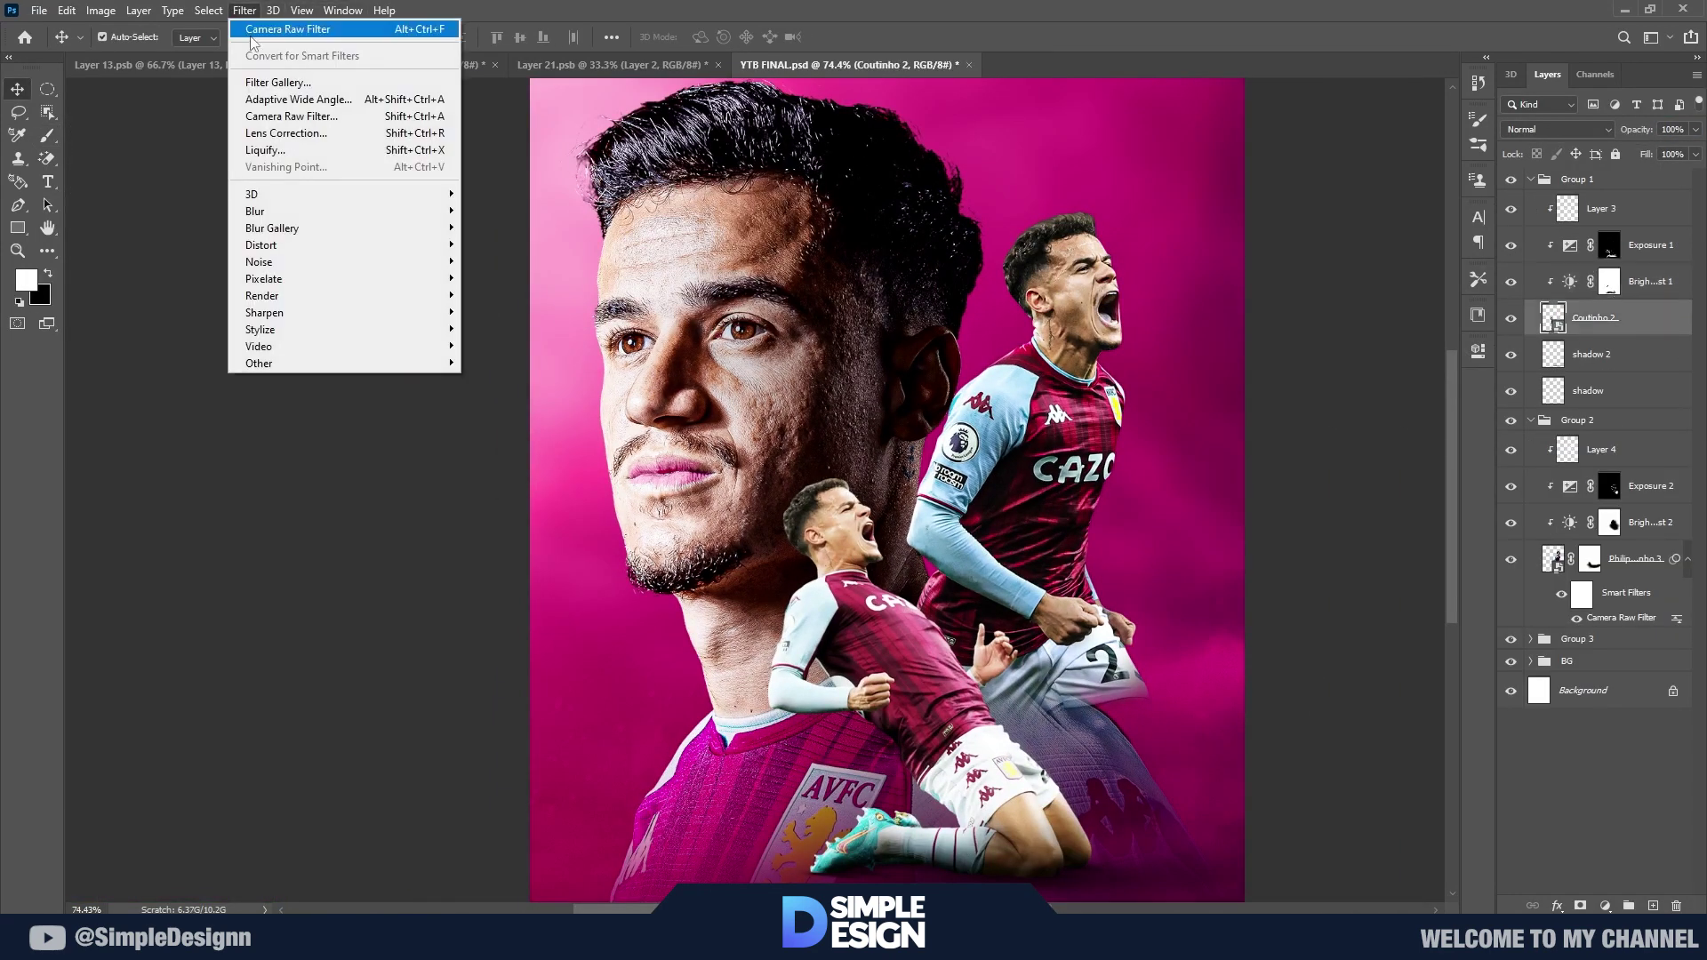
{"action": "left_click", "coordinate": [267, 107]}
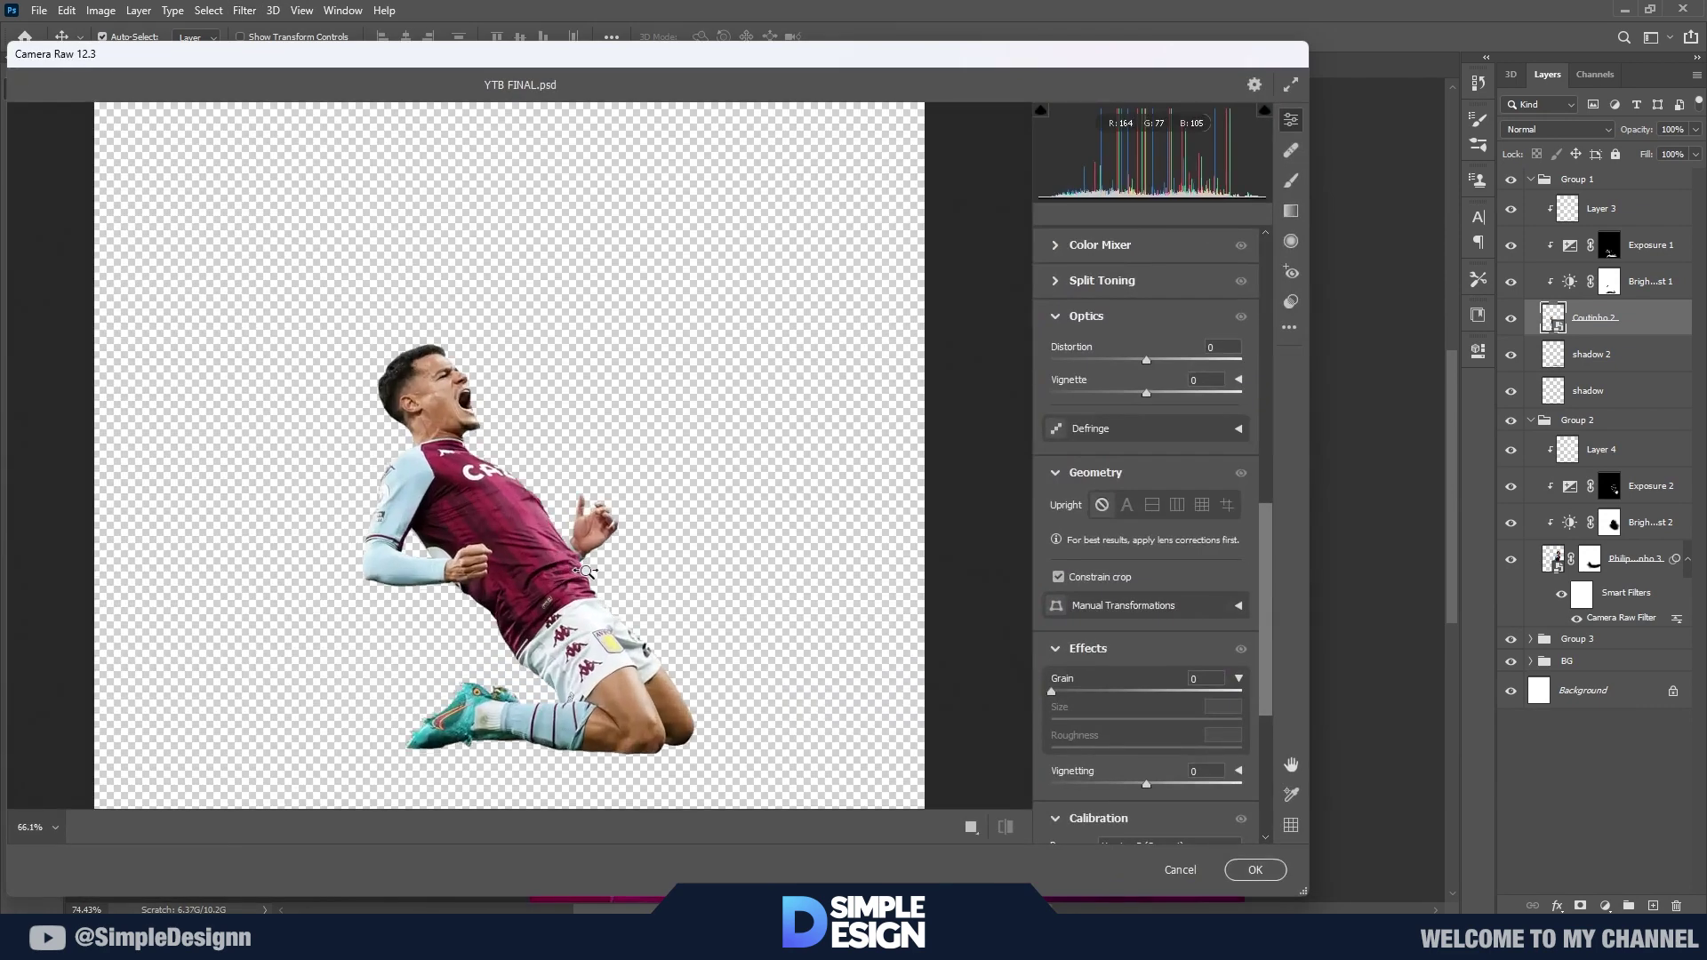
{"action": "mouse_move", "coordinate": [1146, 308]}
{"action": "left_mouse_down"}
{"action": "mouse_move", "coordinate": [1198, 310]}
{"action": "mouse_move", "coordinate": [1197, 336]}
{"action": "left_mouse_up"}
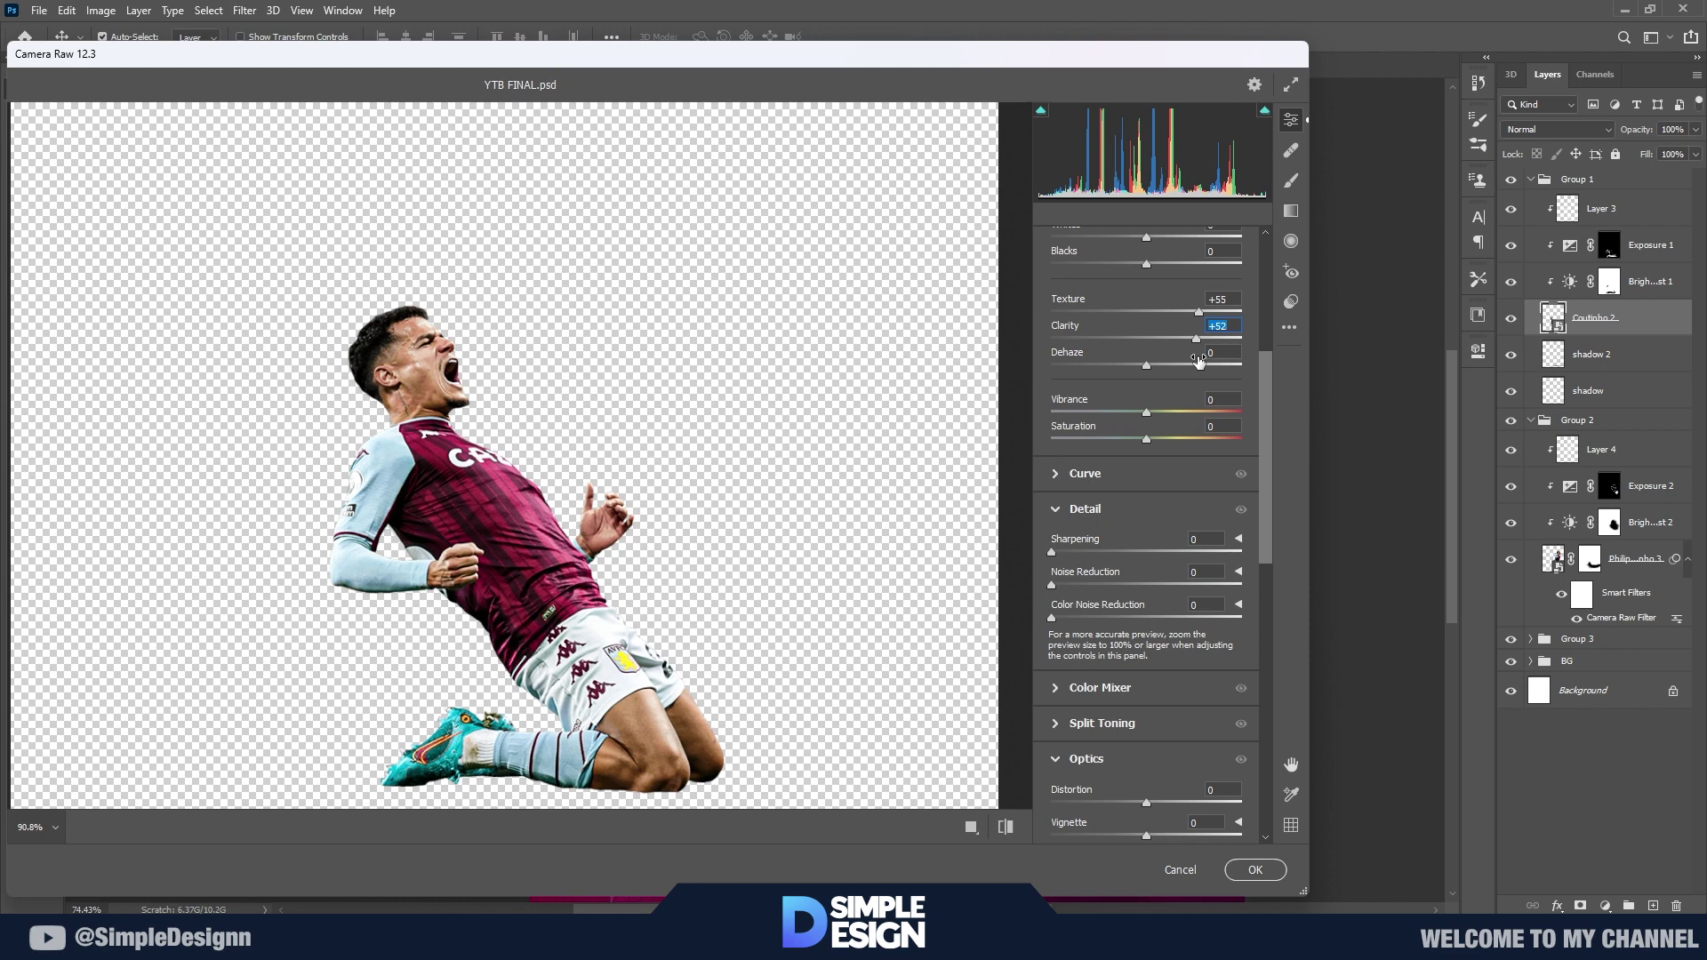
{"action": "left_click", "coordinate": [1006, 827]}
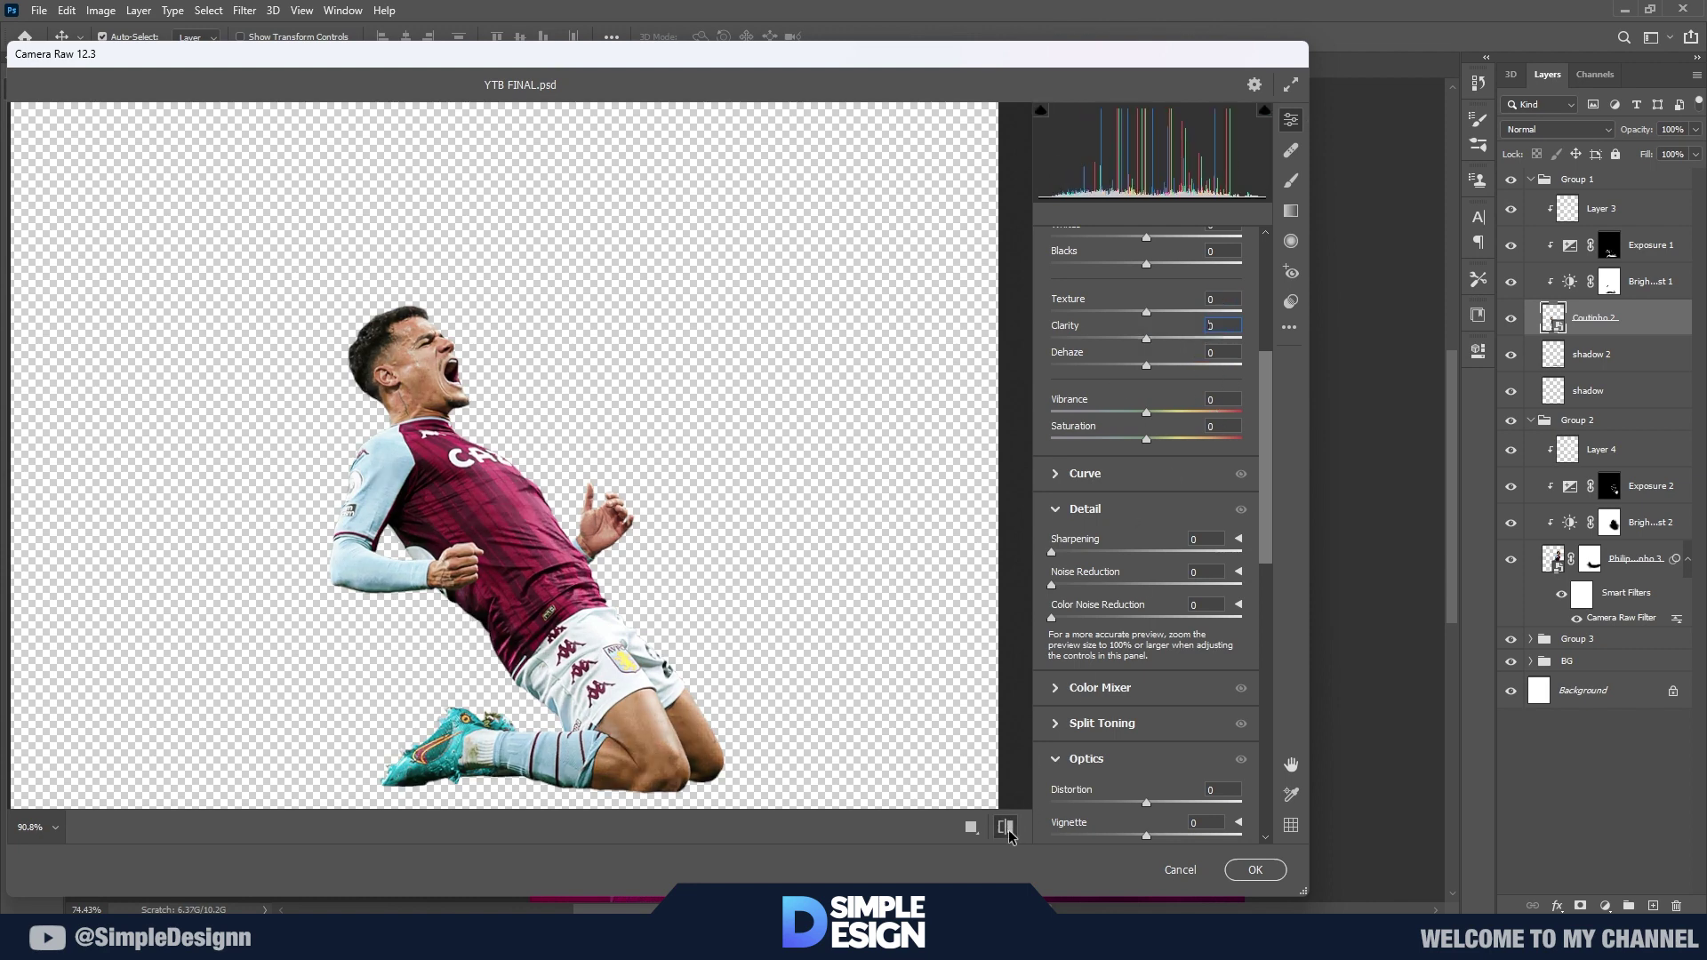
{"action": "left_click", "coordinate": [1222, 325]}
{"action": "type", "text": "+60"}
{"action": "left_click", "coordinate": [1255, 869]}
Step: Reopen Coutinho 2's Camera Raw and lower Clarity to +47, keeping Texture at +46
{"action": "scroll", "coordinate": [1187, 876], "scroll_direction": "up", "scroll_amount": 5}
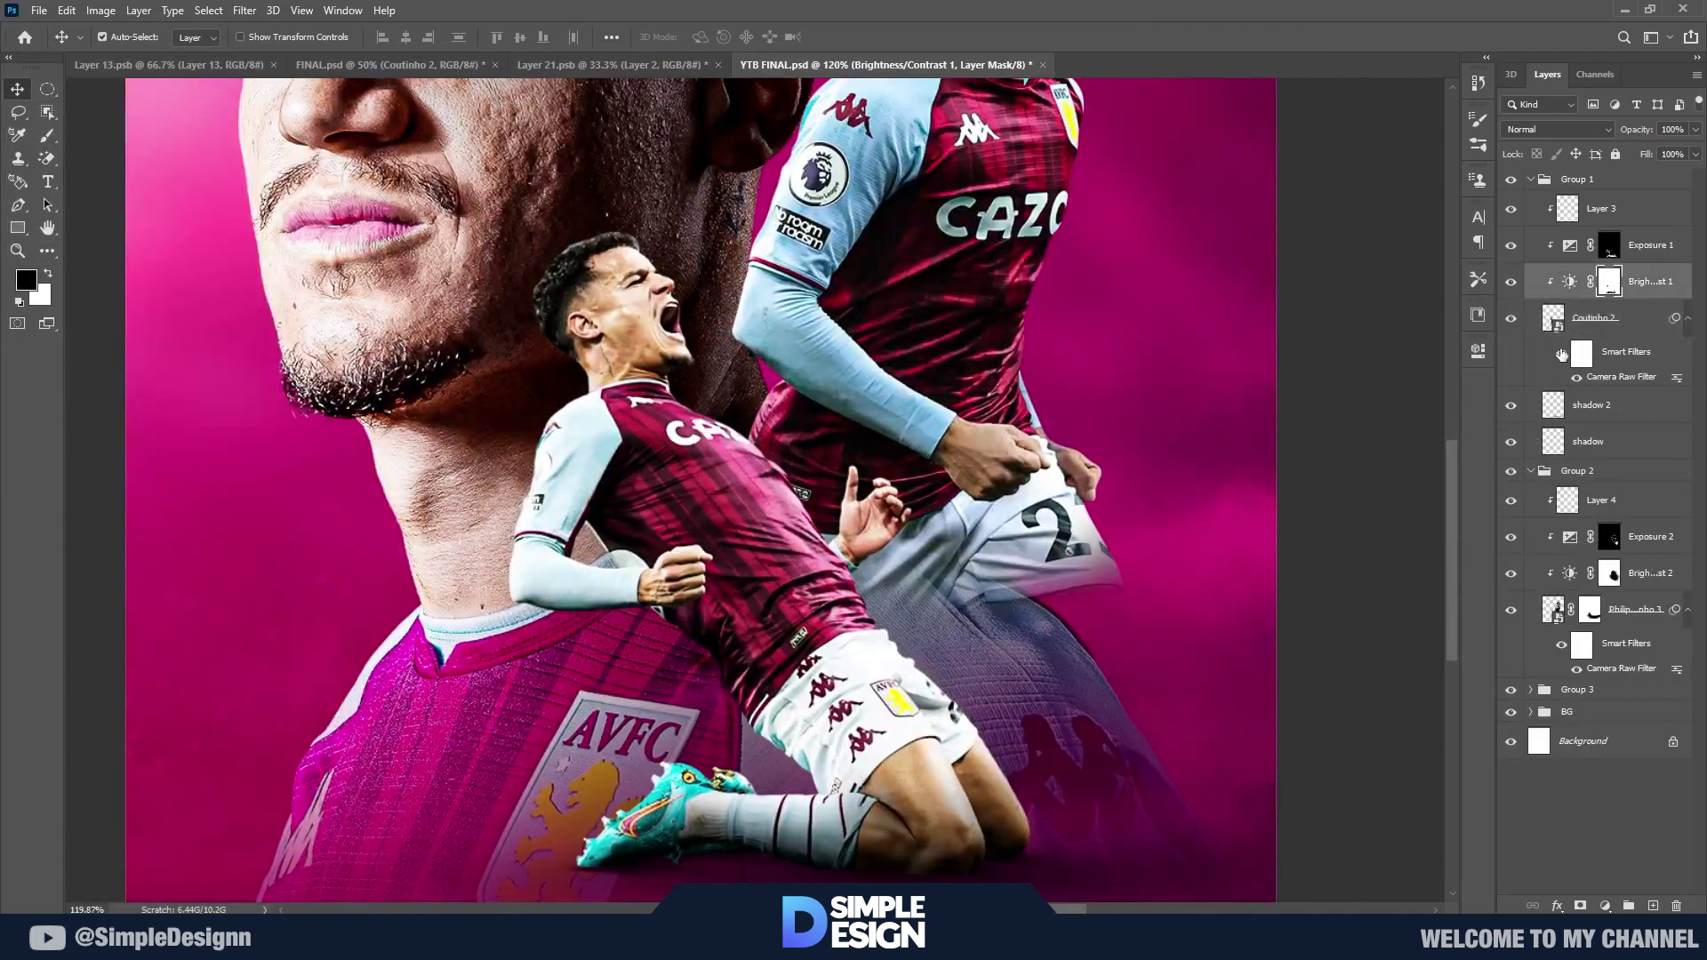
{"action": "key", "text": "ctrl+shift+a"}
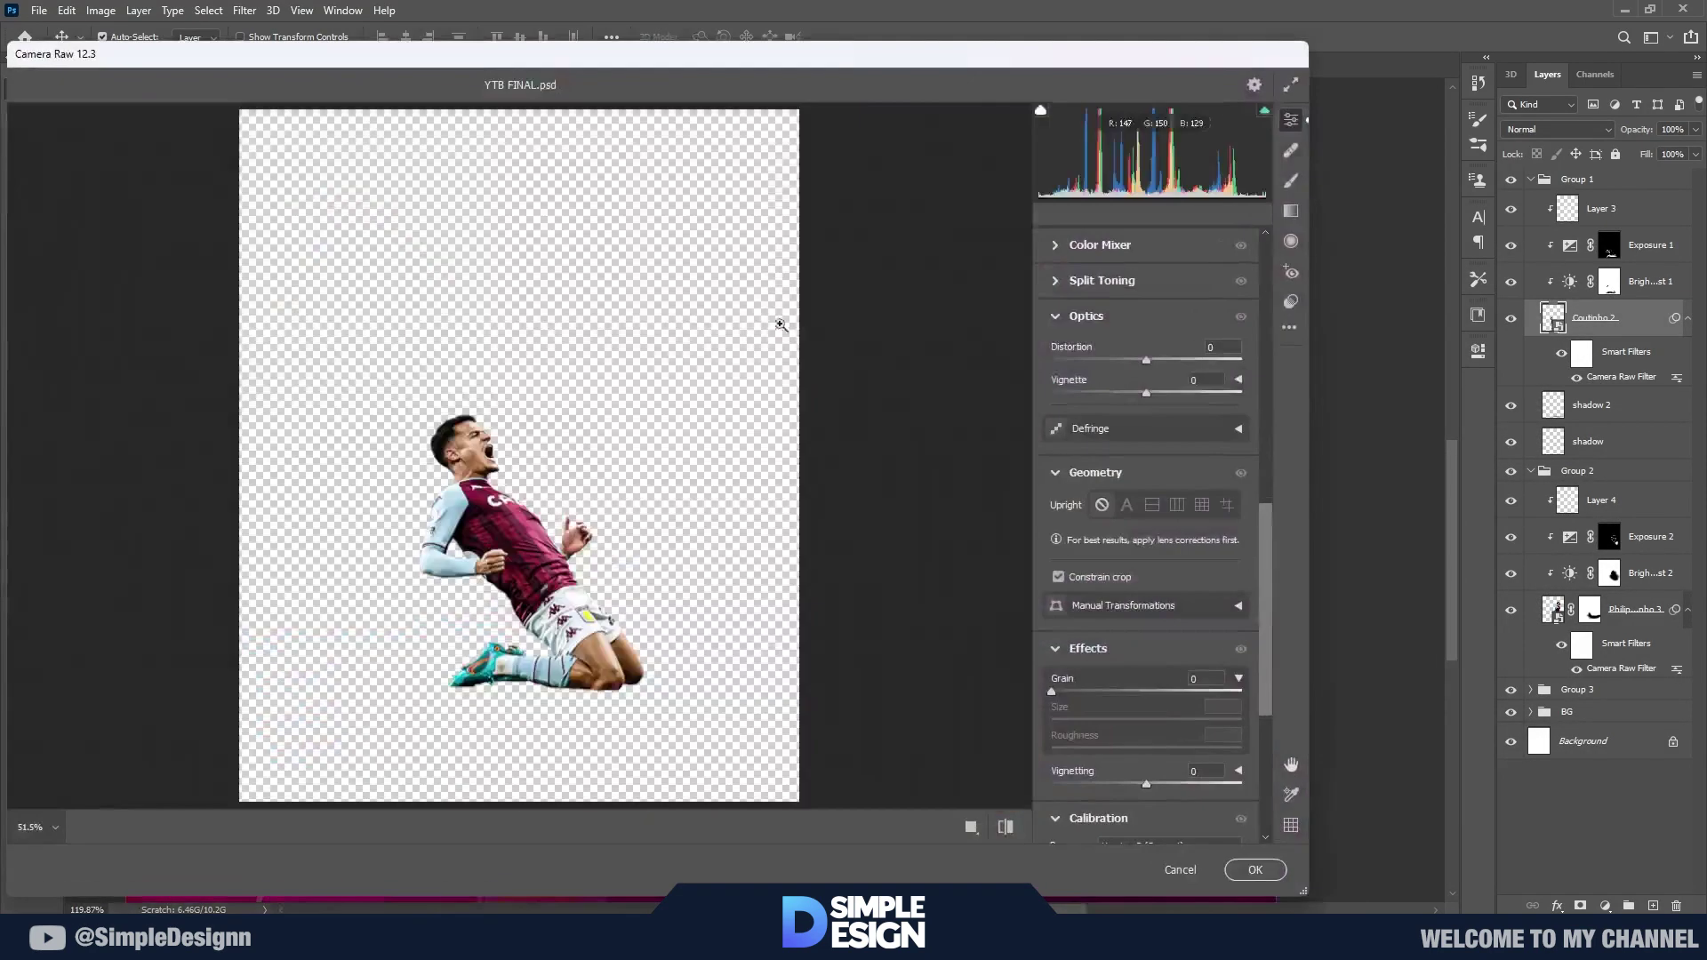
{"action": "scroll", "coordinate": [1156, 444], "scroll_direction": "up", "scroll_amount": 3}
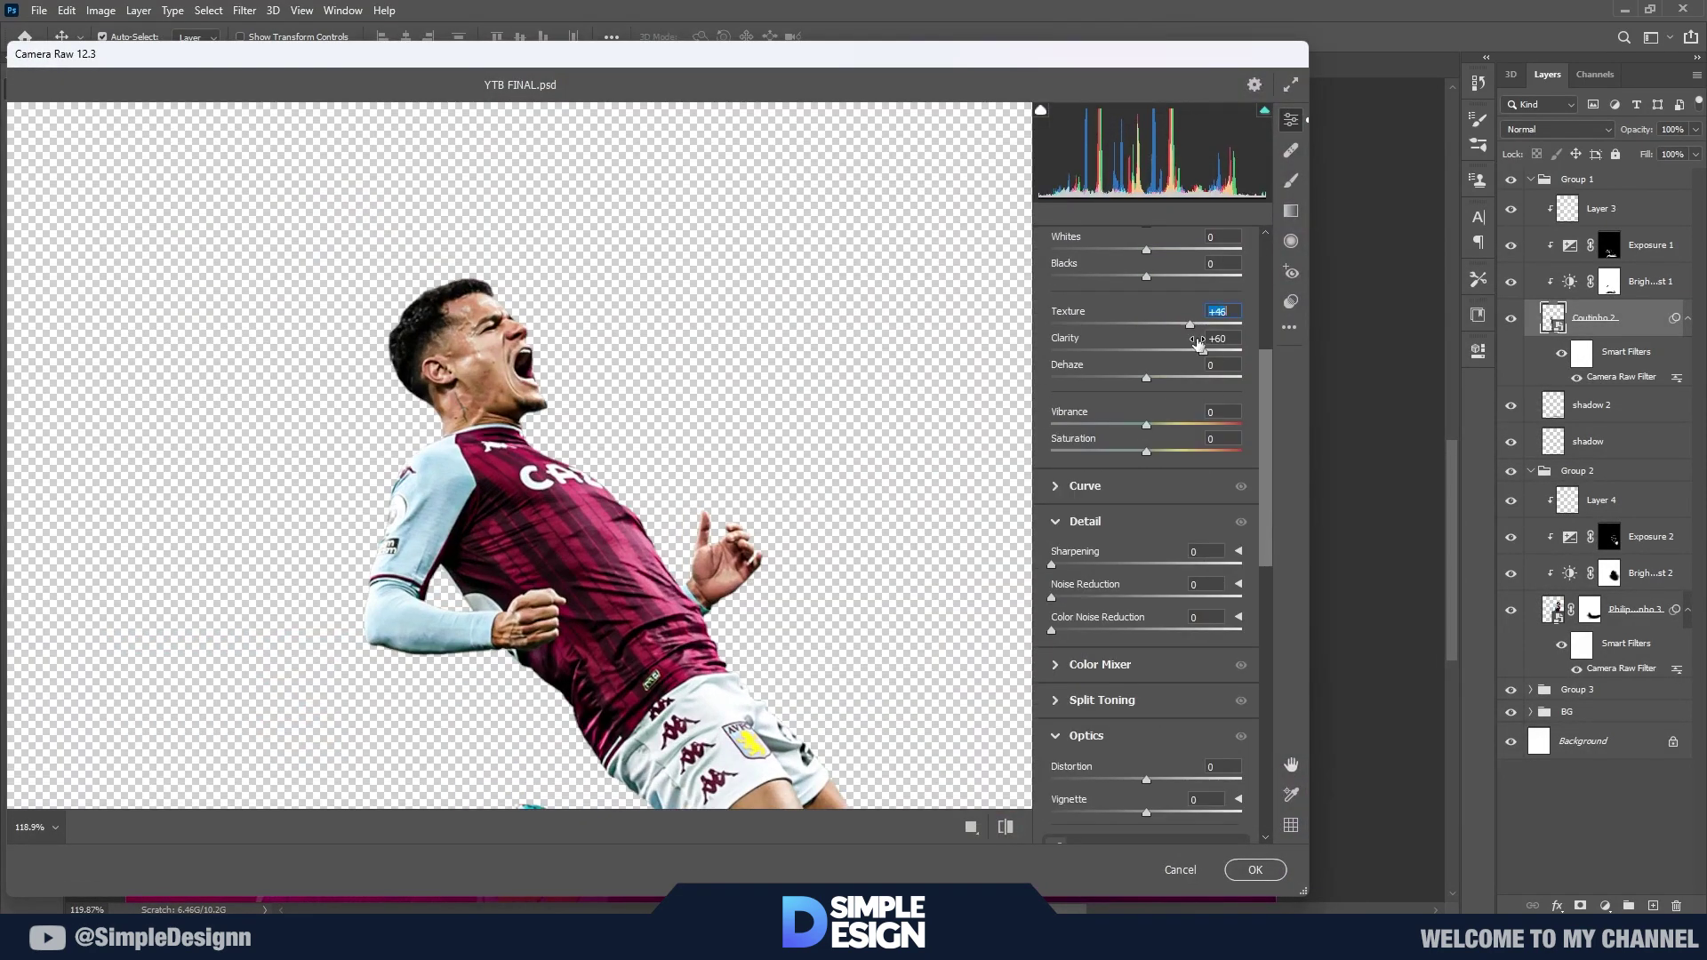
{"action": "left_click_drag", "start_coordinate": [1199, 342], "coordinate": [1188, 343]}
{"action": "left_click", "coordinate": [1006, 827]}
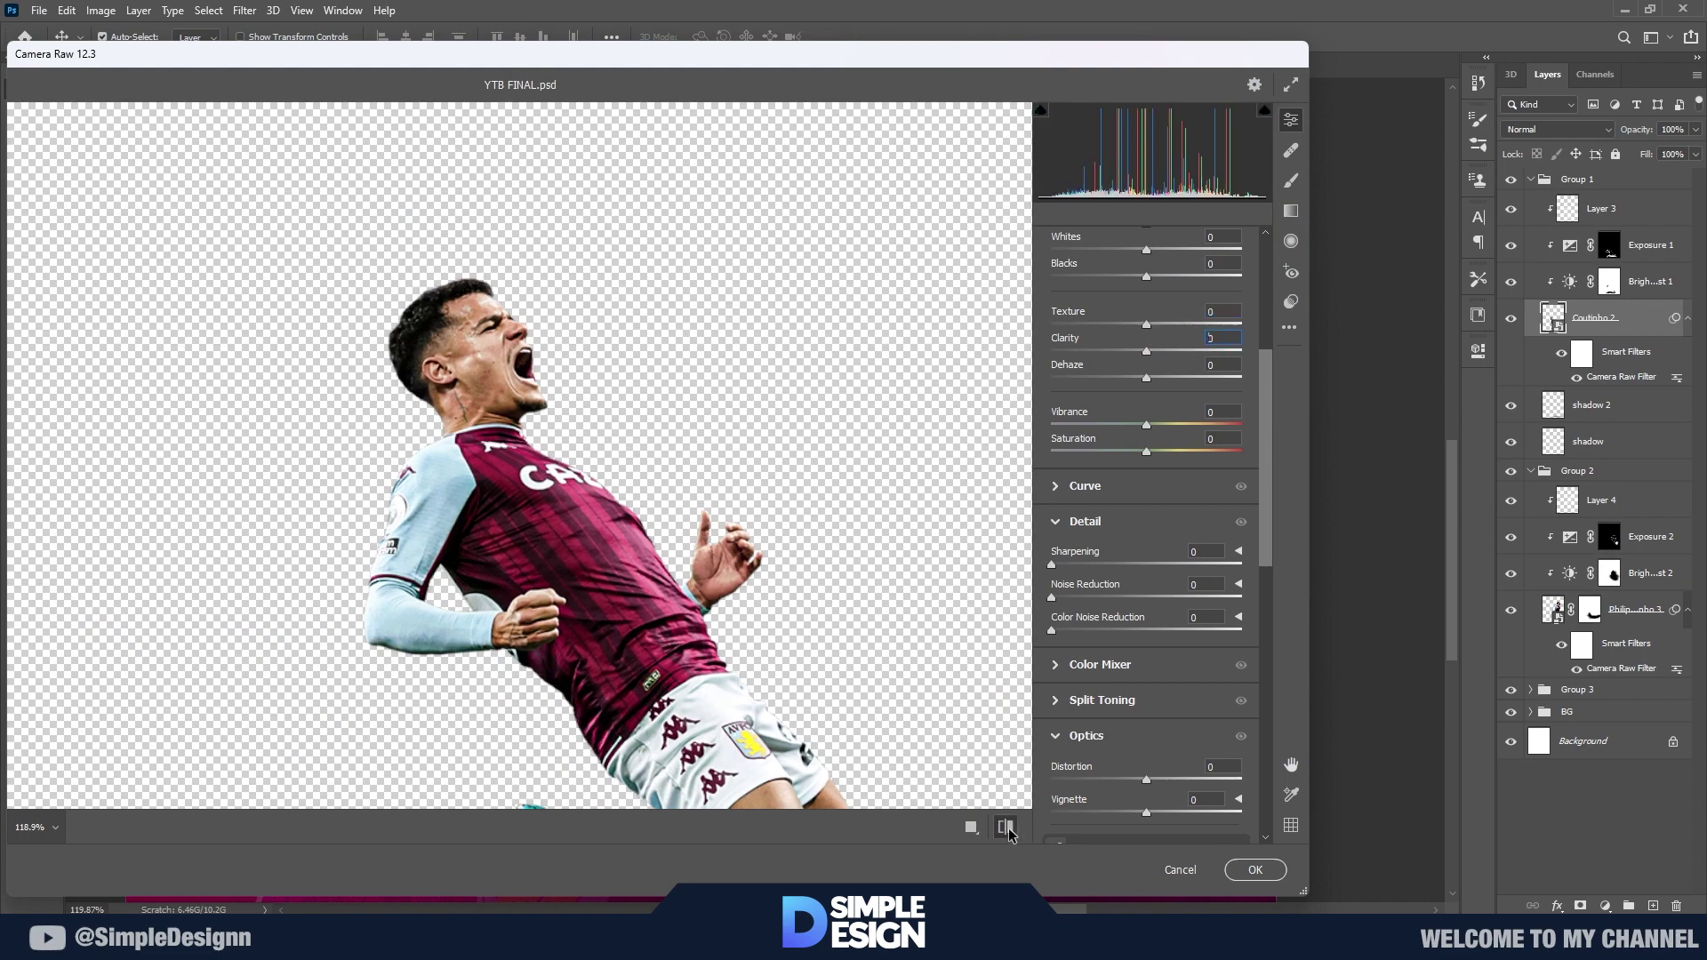
{"action": "left_click", "coordinate": [1254, 870]}
Step: Reduce the jumping player's Camera Raw Texture and Clarity to +37 each
{"action": "scroll", "coordinate": [972, 304], "scroll_direction": "up", "scroll_amount": 2}
{"action": "scroll", "coordinate": [971, 304], "scroll_direction": "up", "scroll_amount": 2}
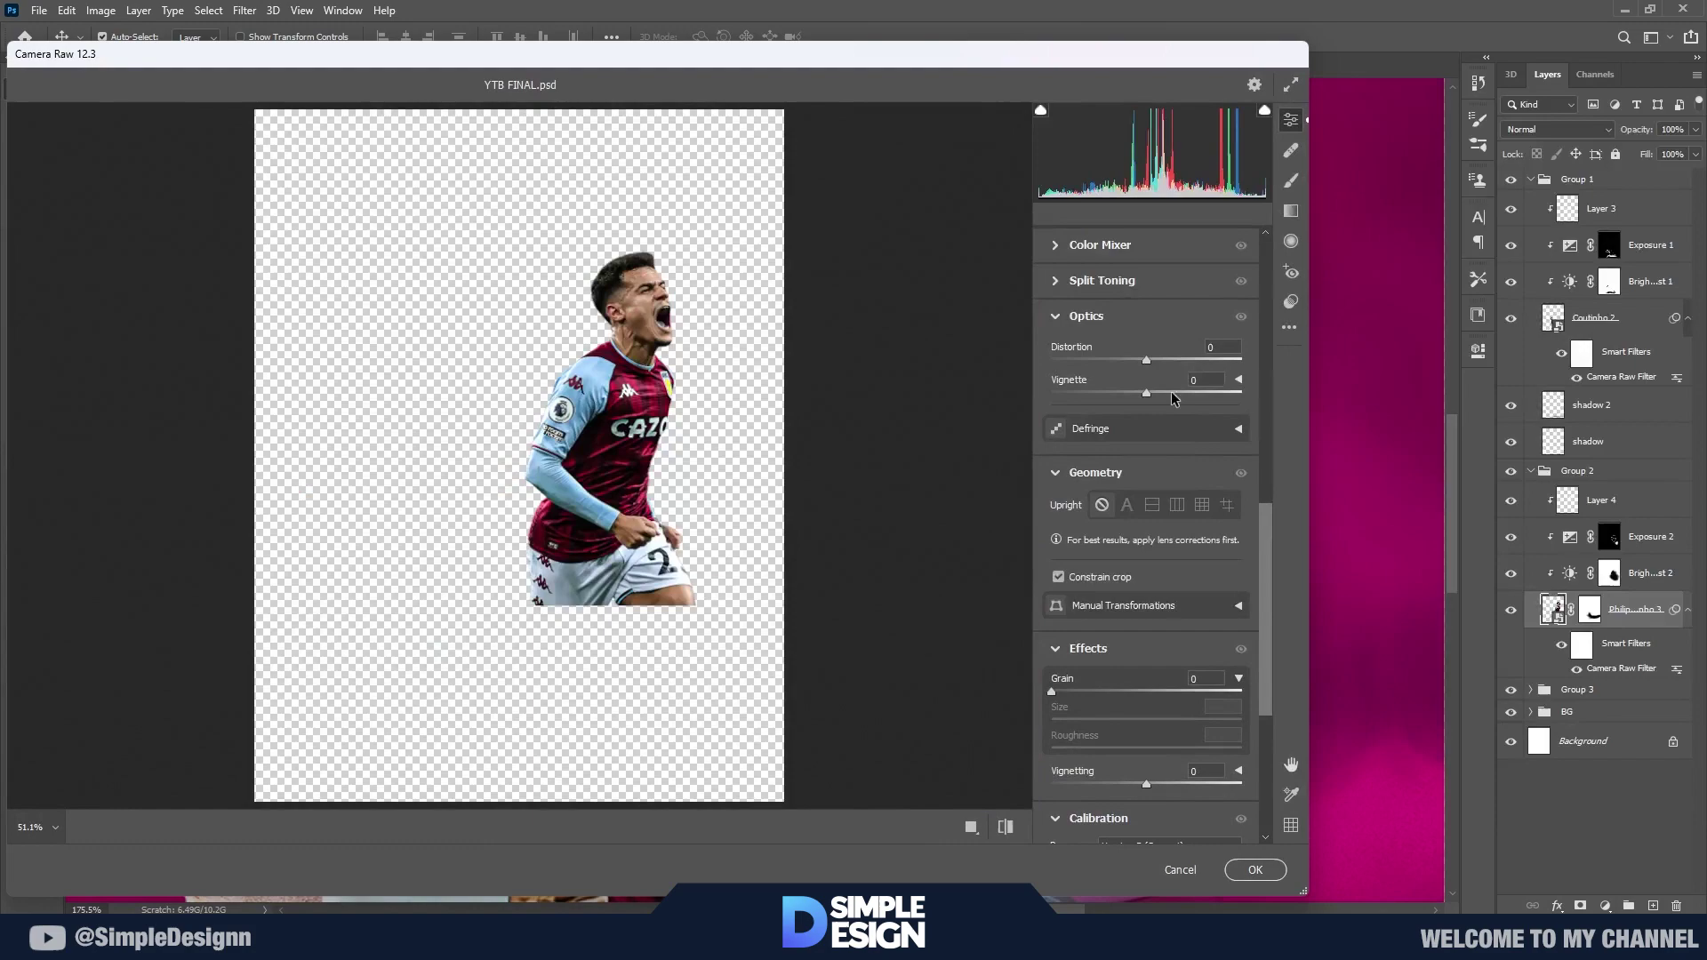
{"action": "scroll", "coordinate": [1156, 444], "scroll_direction": "up", "scroll_amount": 3}
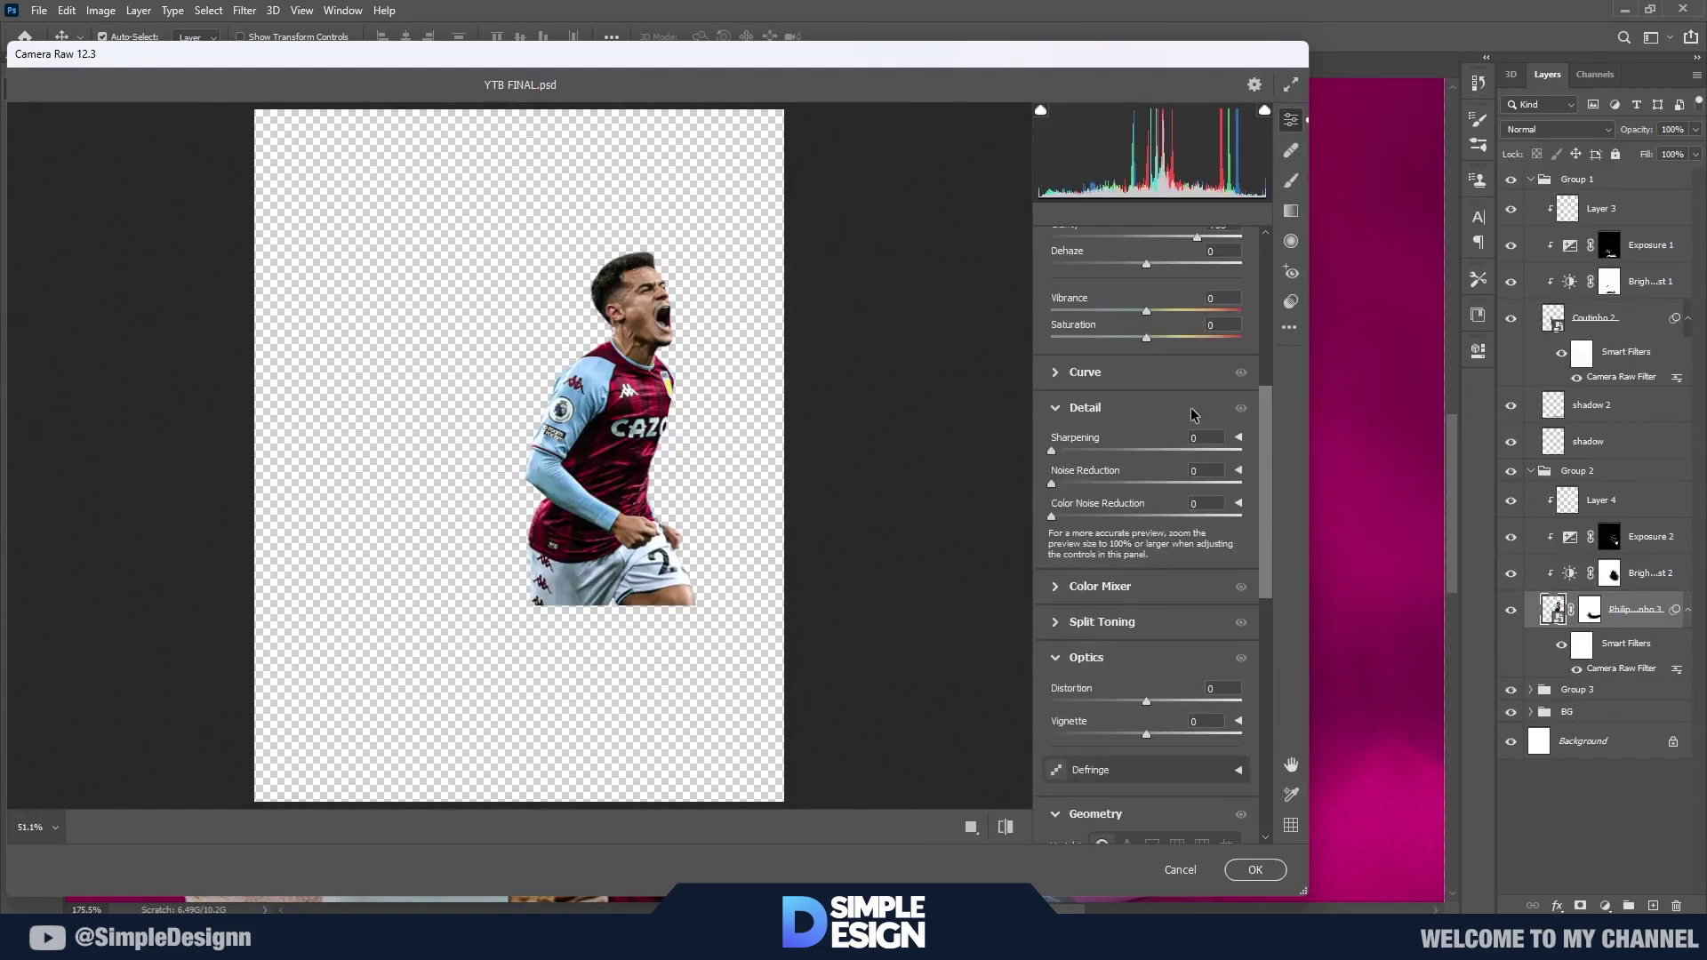
{"action": "scroll", "coordinate": [1156, 445], "scroll_direction": "up", "scroll_amount": 2}
{"action": "left_click_drag", "start_coordinate": [1195, 381], "coordinate": [1182, 381]}
{"action": "left_click_drag", "start_coordinate": [1196, 408], "coordinate": [1183, 409]}
{"action": "left_click", "coordinate": [1256, 870]}
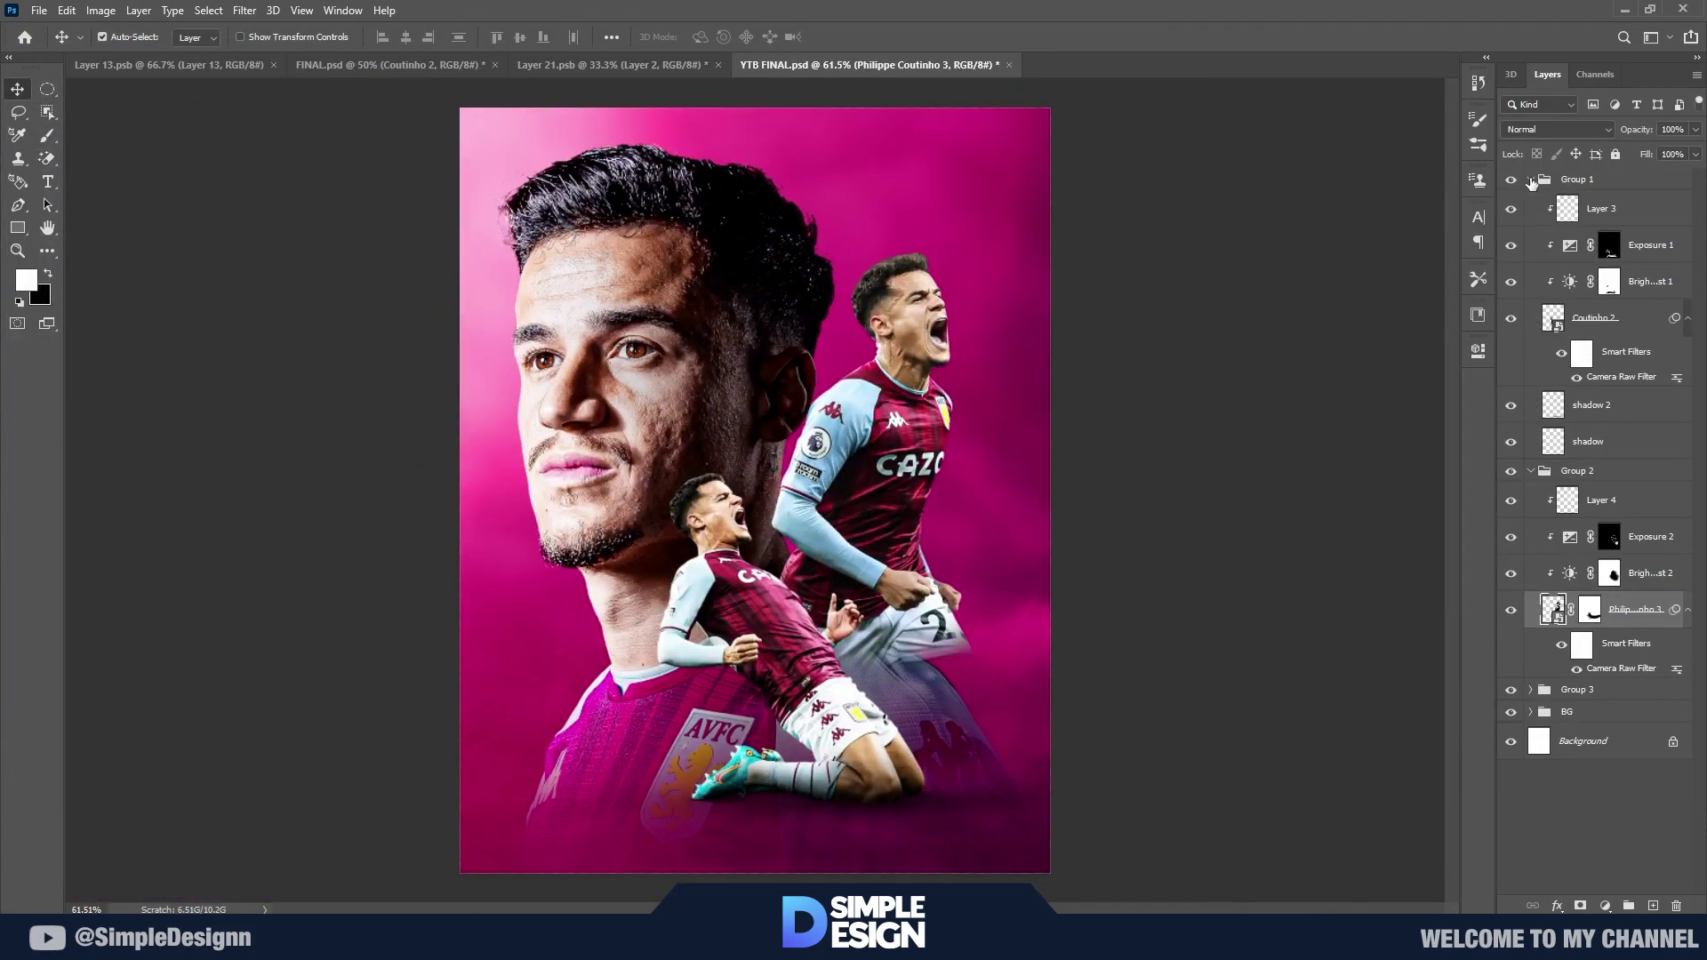
Step: Collapse the player groups and combine Groups 1–3 into a single group named ALL
{"action": "left_click", "coordinate": [1531, 180]}
{"action": "left_click", "coordinate": [1531, 203]}
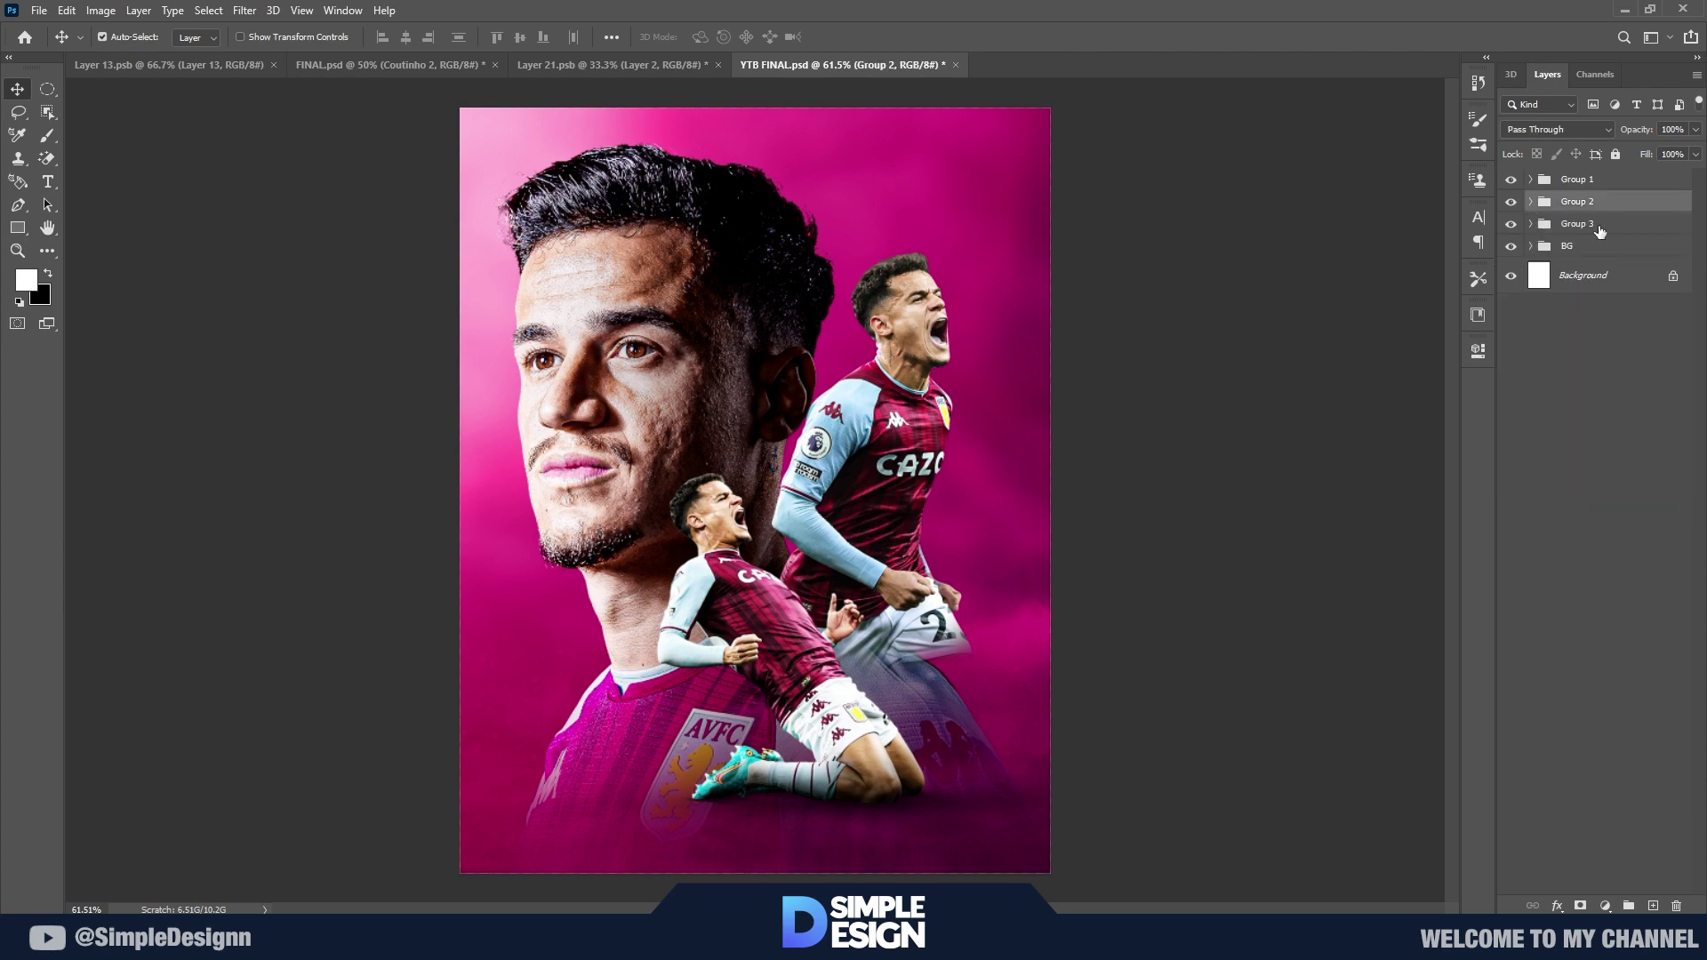
{"action": "left_click", "coordinate": [1599, 232], "text": "shift"}
{"action": "left_click", "coordinate": [1574, 180], "text": "shift"}
{"action": "key", "text": "ctrl+g"}
{"action": "type", "text": "ALL"}
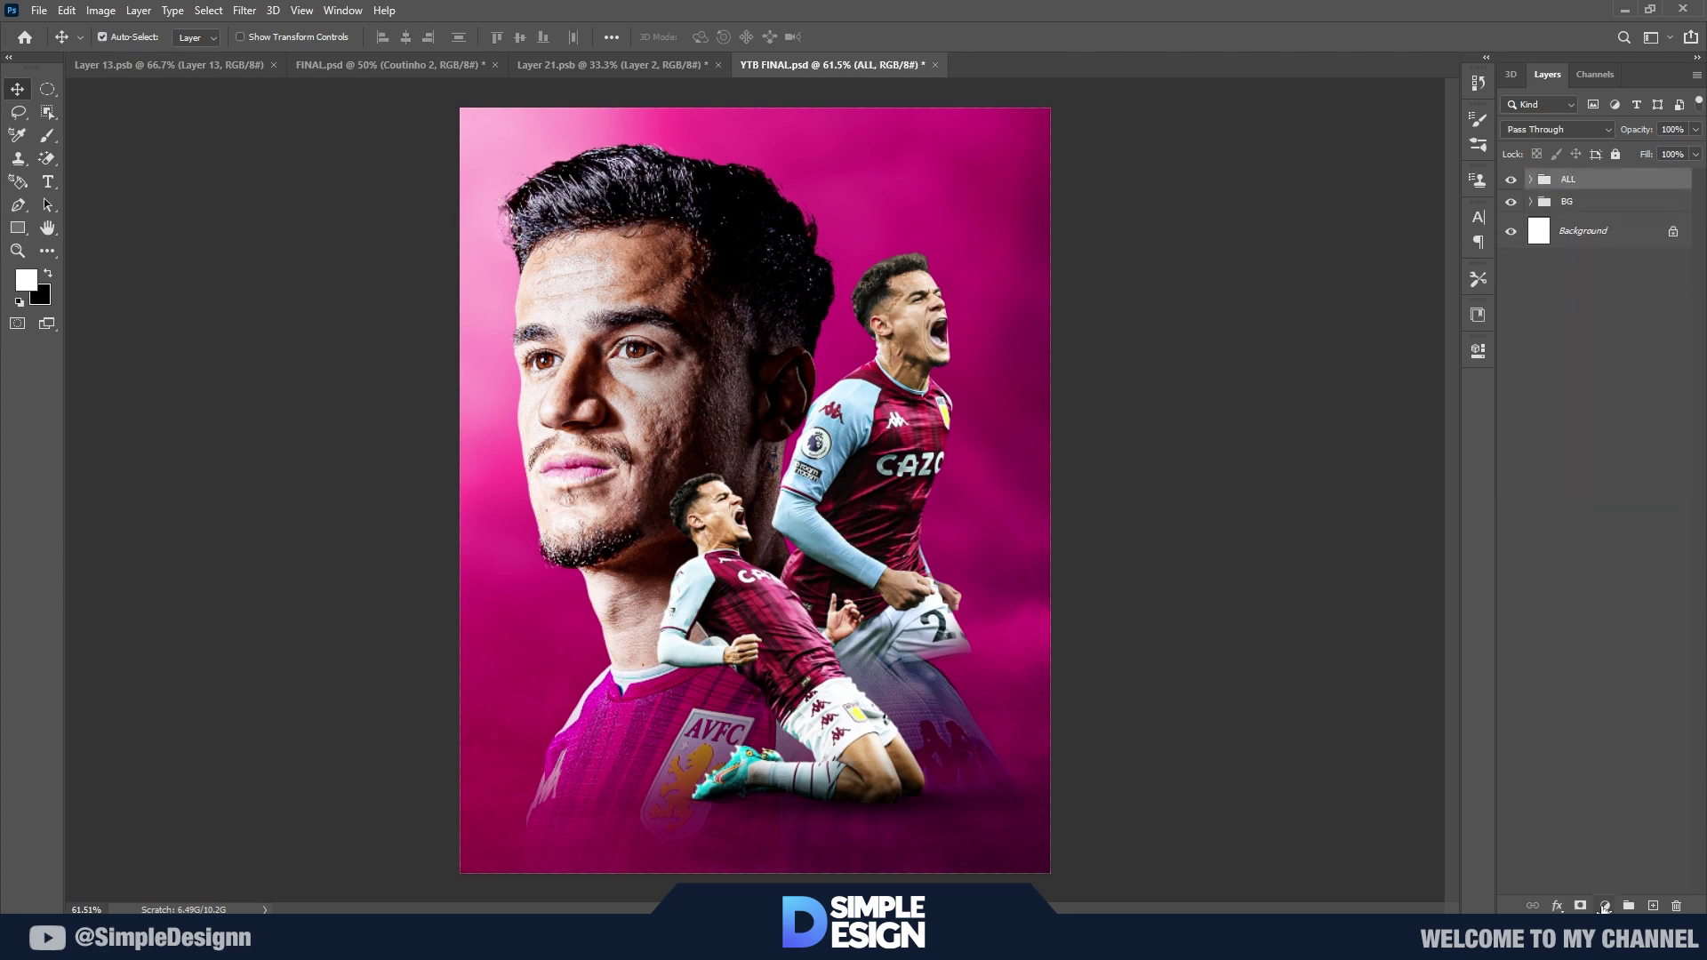
Step: Add a black-to-white Gradient Map adjustment clipped to the ALL group
{"action": "left_click", "coordinate": [1605, 907]}
{"action": "left_click", "coordinate": [1600, 871]}
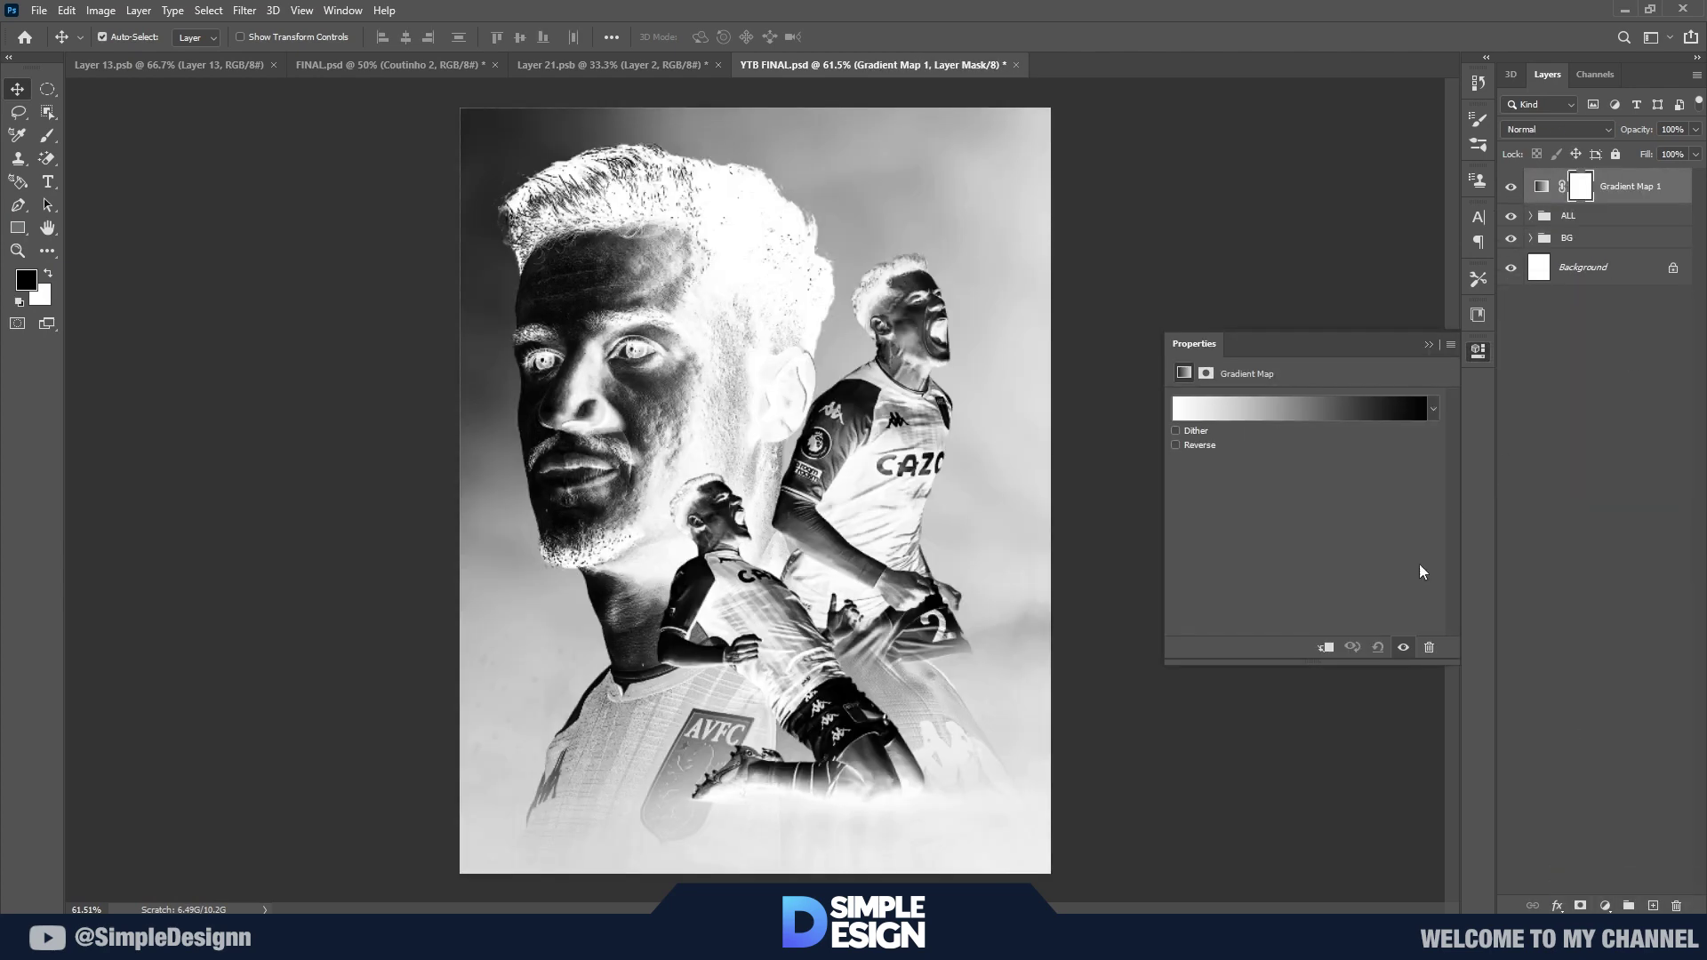
{"action": "left_click", "coordinate": [1329, 651]}
{"action": "left_click", "coordinate": [1280, 409]}
{"action": "left_click", "coordinate": [1250, 517]}
{"action": "left_click", "coordinate": [1364, 546]}
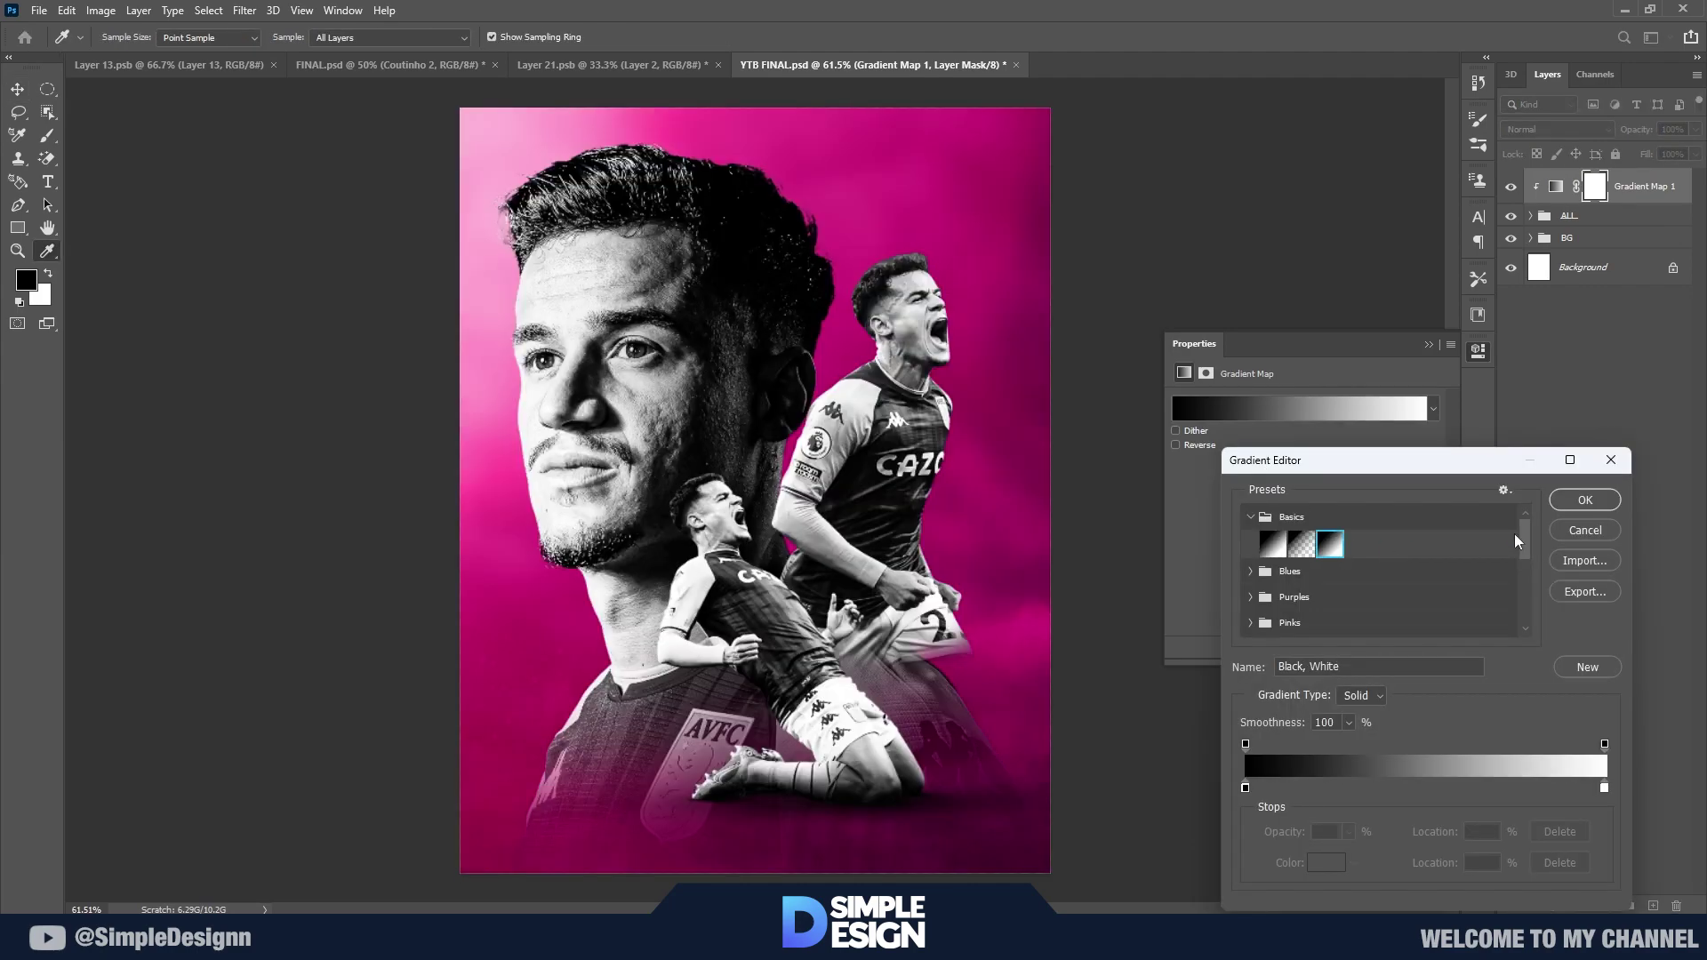
{"action": "left_click", "coordinate": [1586, 500]}
{"action": "key", "text": "v"}
{"action": "left_click", "coordinate": [1429, 344]}
Step: Invert the Gradient Map mask to black and set up a resized white brush
{"action": "key", "text": "ctrl+i"}
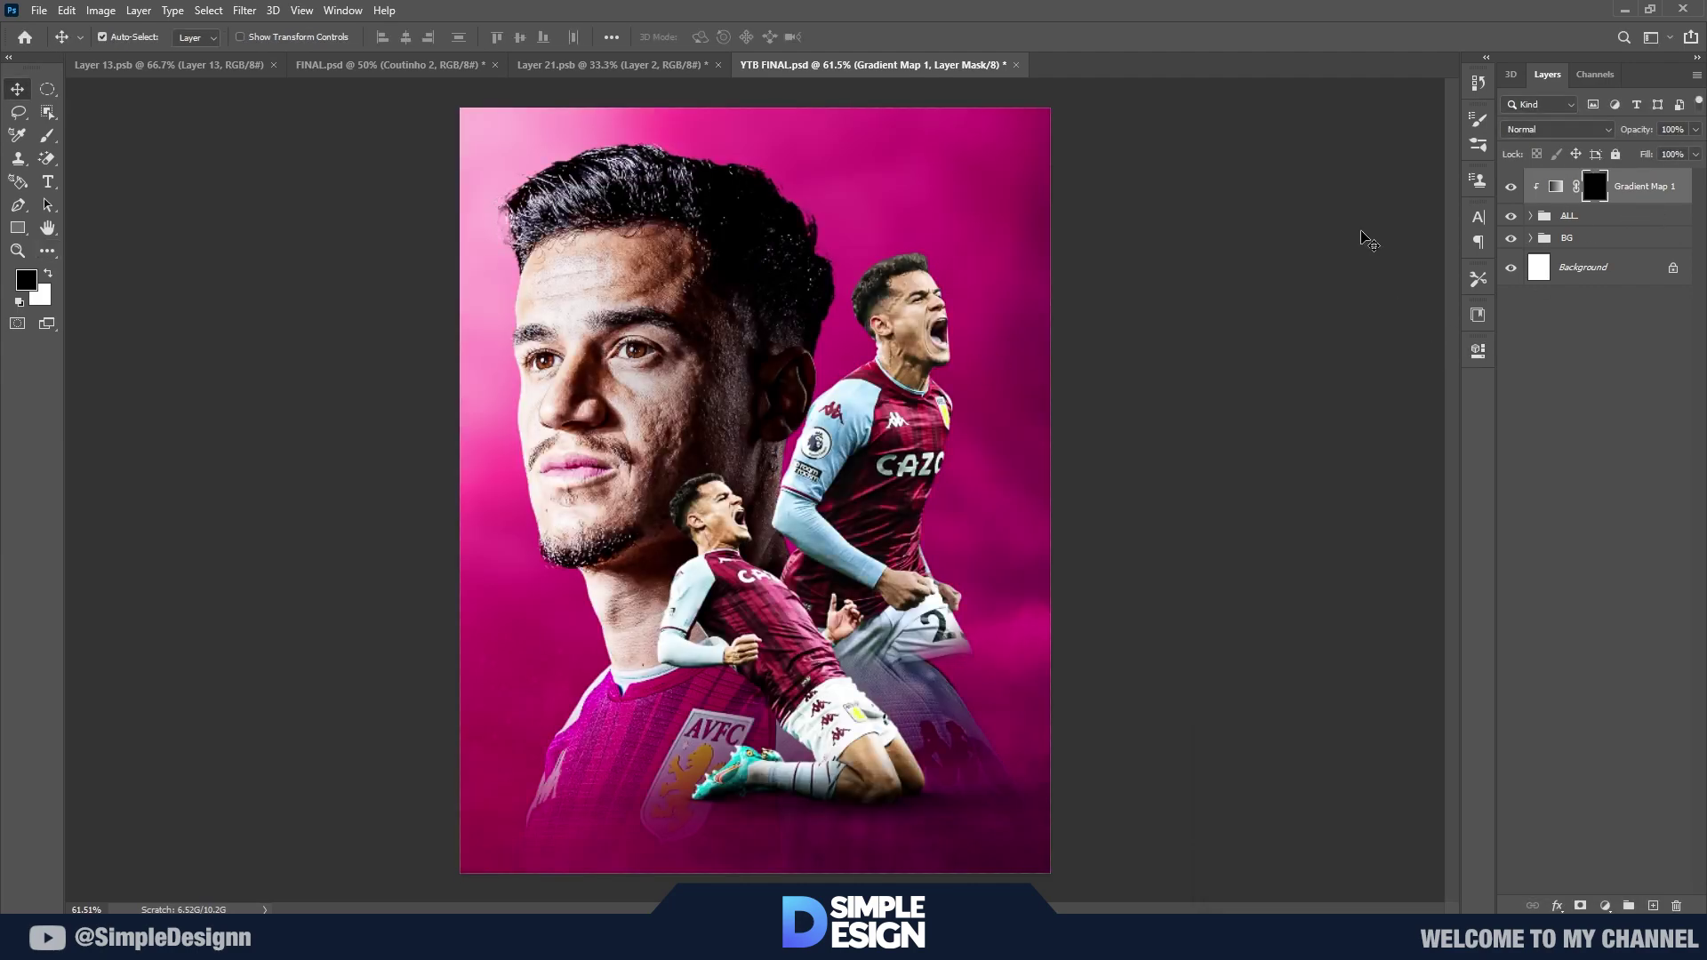
{"action": "key", "text": "b"}
{"action": "scroll", "coordinate": [542, 326], "scroll_direction": "up", "scroll_amount": 3}
{"action": "scroll", "coordinate": [703, 406], "scroll_direction": "down", "scroll_amount": 3}
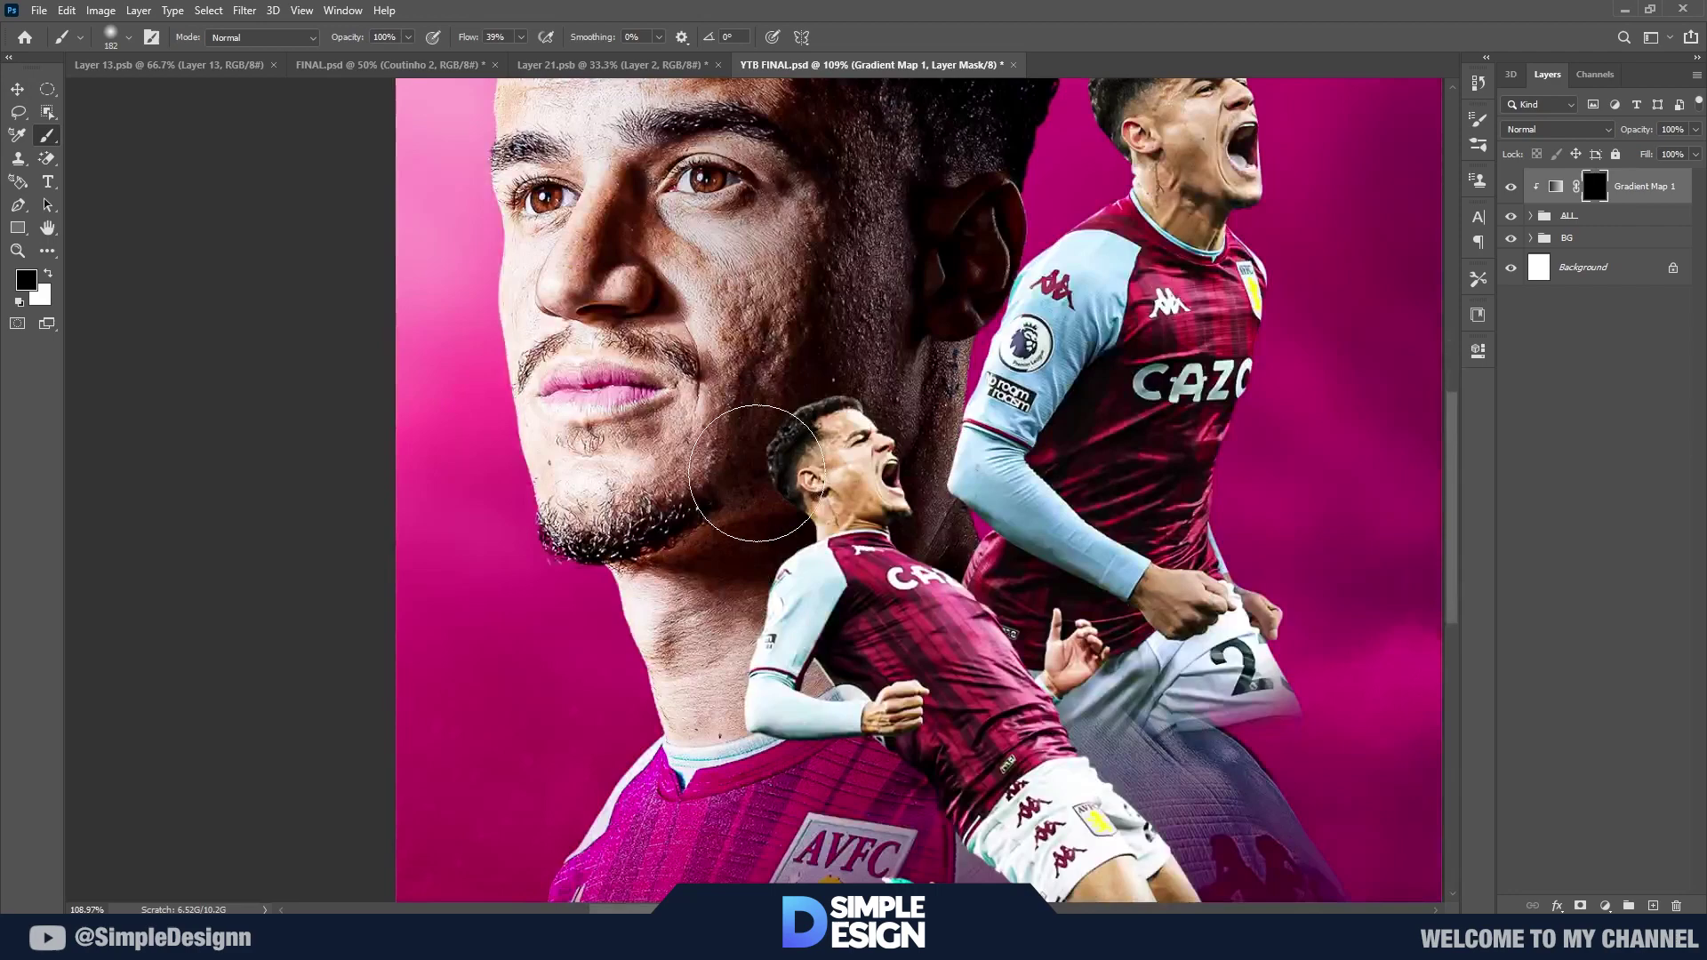
{"action": "right_click", "coordinate": [638, 483]}
{"action": "key", "text": "x"}
{"action": "left_click_drag", "start_coordinate": [569, 196], "coordinate": [587, 533]}
{"action": "scroll", "coordinate": [711, 400], "scroll_direction": "down", "scroll_amount": 2}
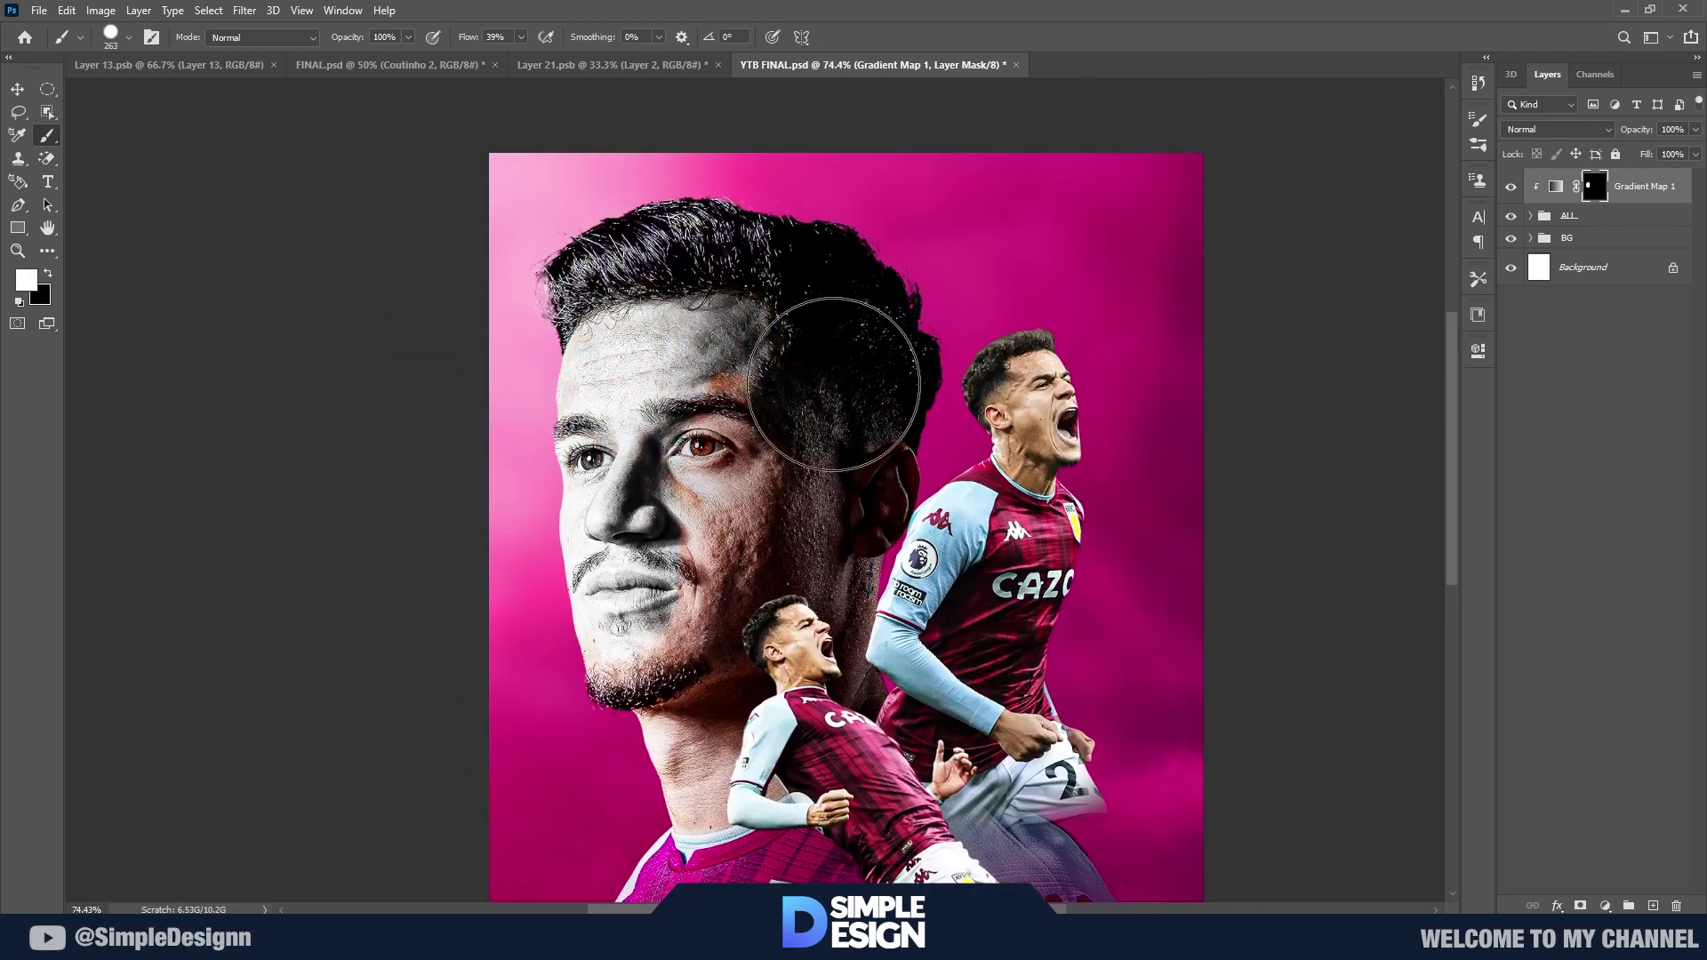
Step: Paint the desaturation onto the big face's right side and the jumping player's neck
{"action": "left_click_drag", "start_coordinate": [833, 384], "coordinate": [711, 507]}
{"action": "scroll", "coordinate": [1045, 443], "scroll_direction": "up", "scroll_amount": 10}
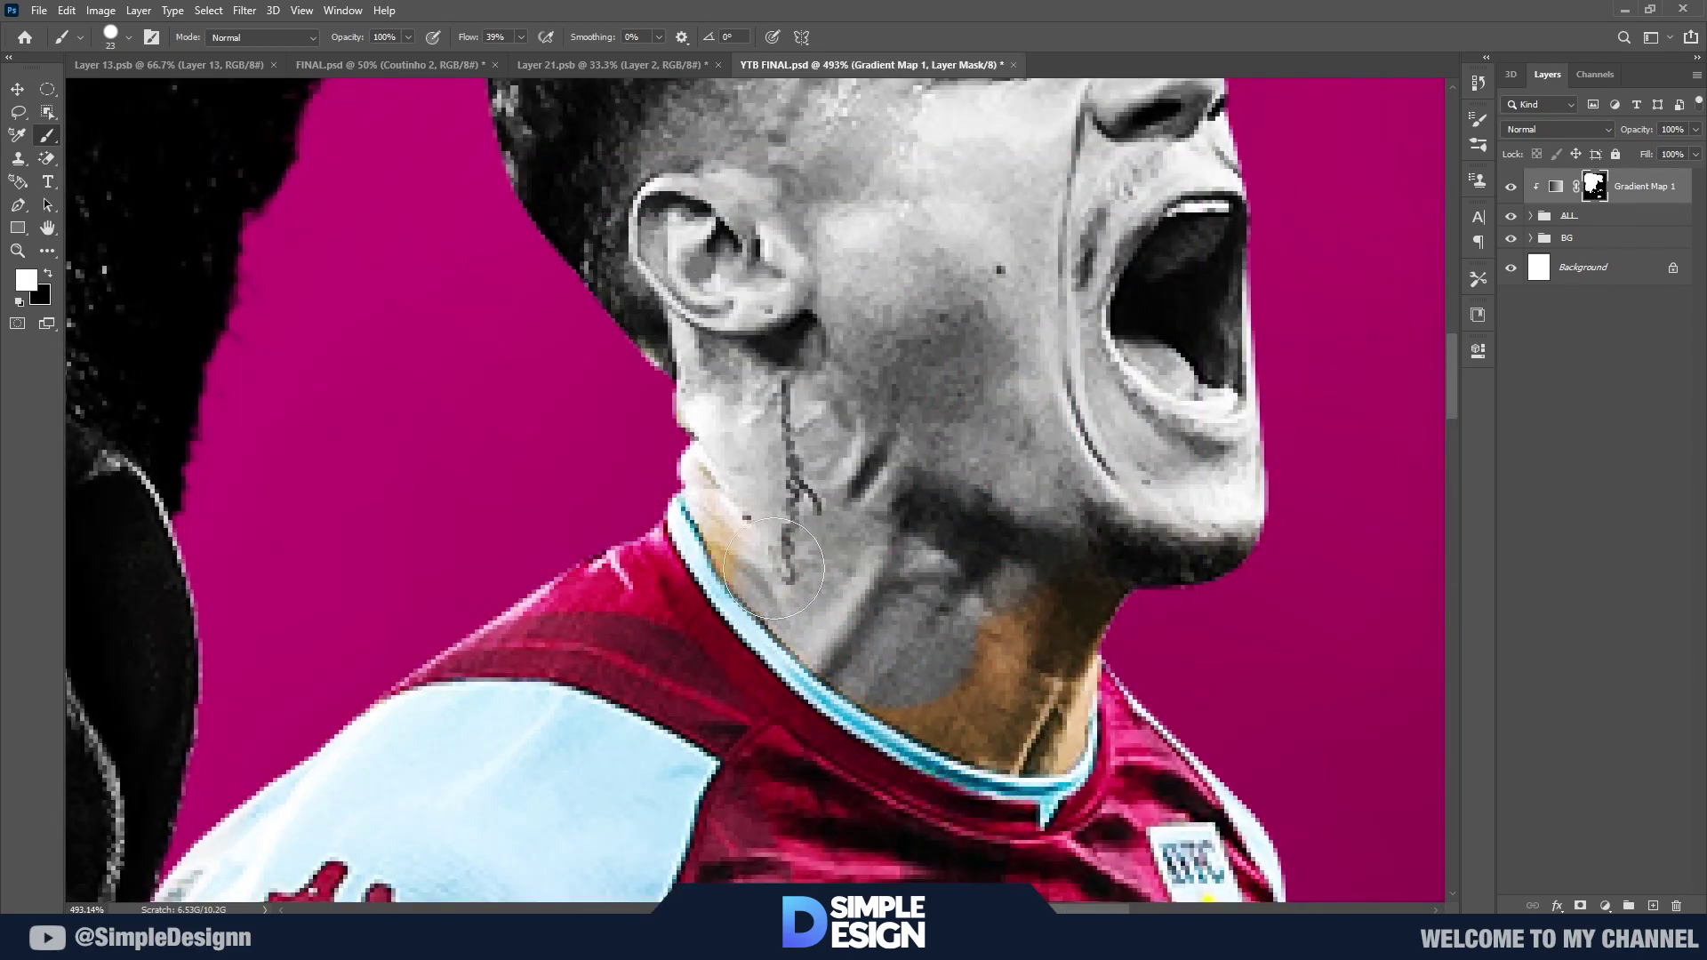
{"action": "mouse_move", "coordinate": [879, 649]}
{"action": "left_mouse_down"}
{"action": "mouse_move", "coordinate": [1021, 712]}
{"action": "mouse_move", "coordinate": [1081, 569]}
{"action": "left_mouse_up"}
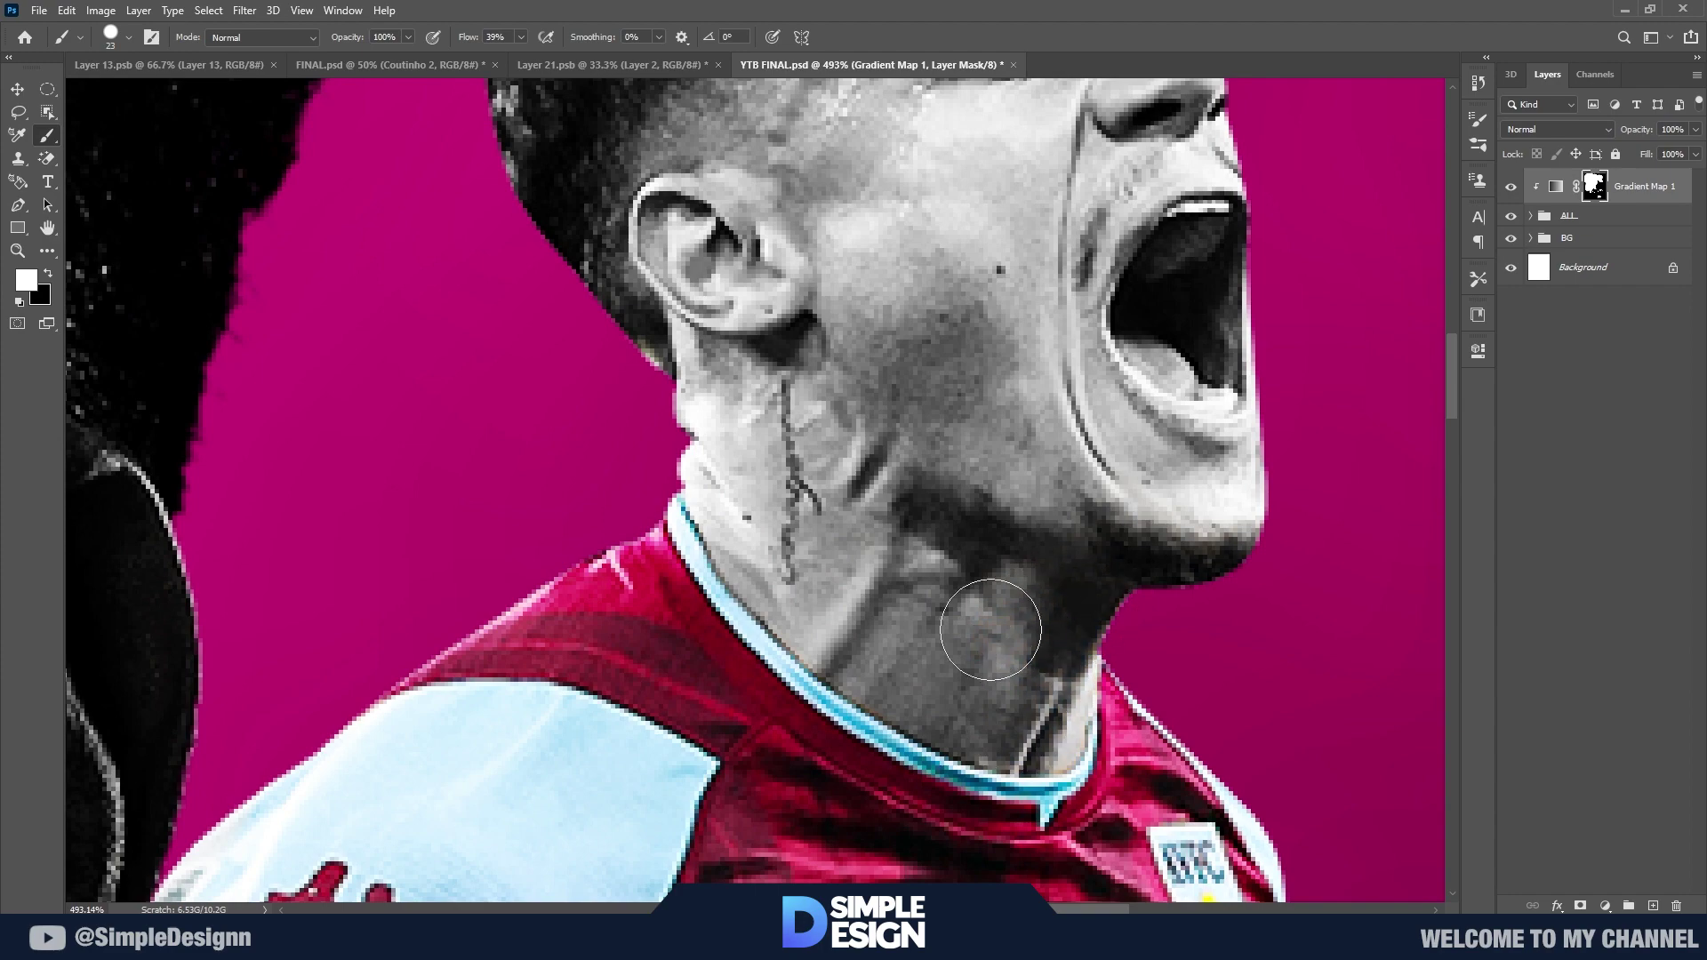
{"action": "key", "text": "ctrl+0"}
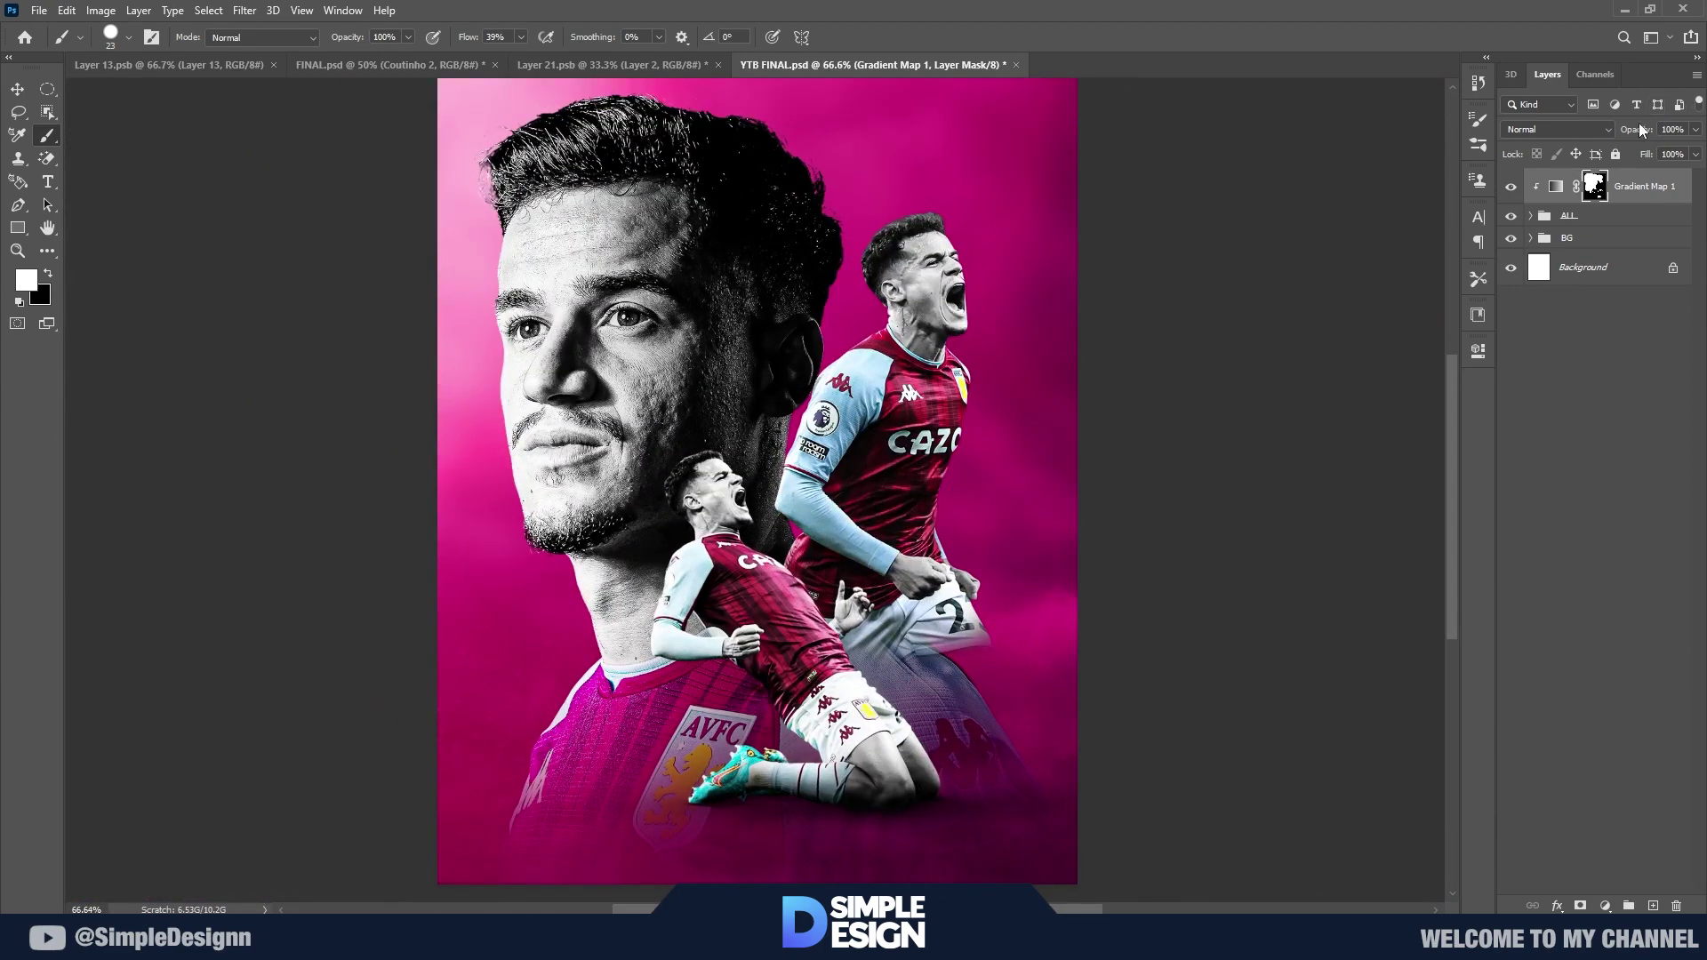
{"action": "scroll", "coordinate": [738, 462], "scroll_direction": "up", "scroll_amount": 1}
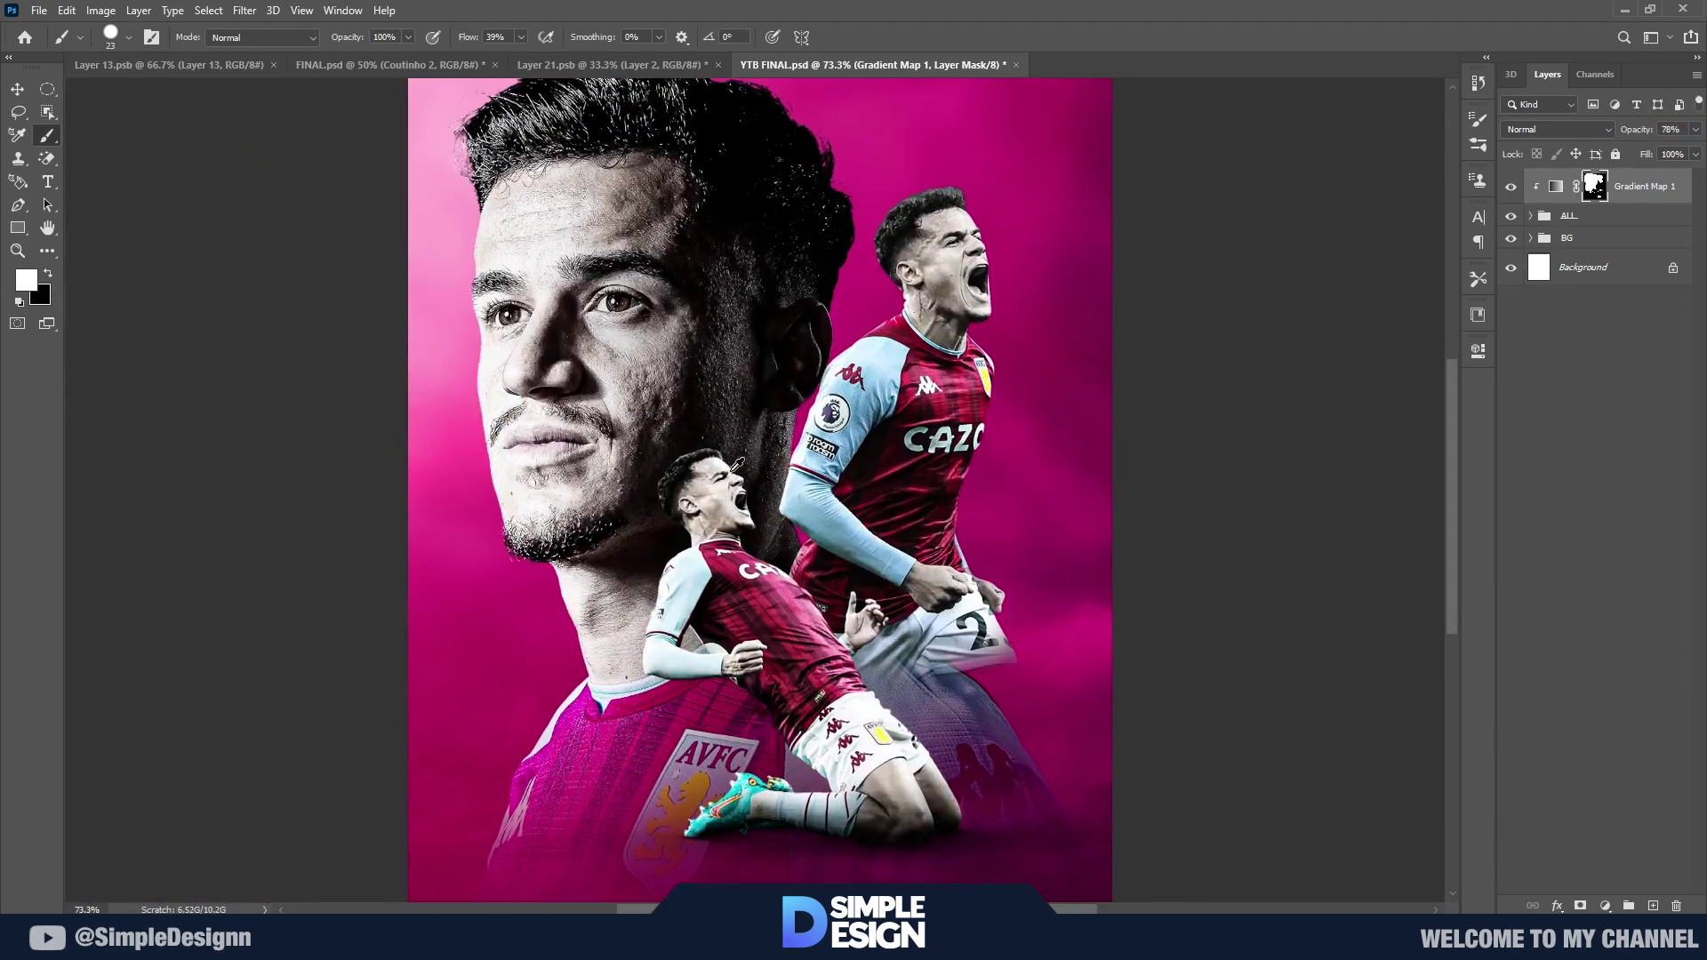
{"action": "scroll", "coordinate": [731, 463], "scroll_direction": "down", "scroll_amount": 1}
{"action": "key", "text": "i"}
{"action": "key", "text": "ctrl+shift+alt+n"}
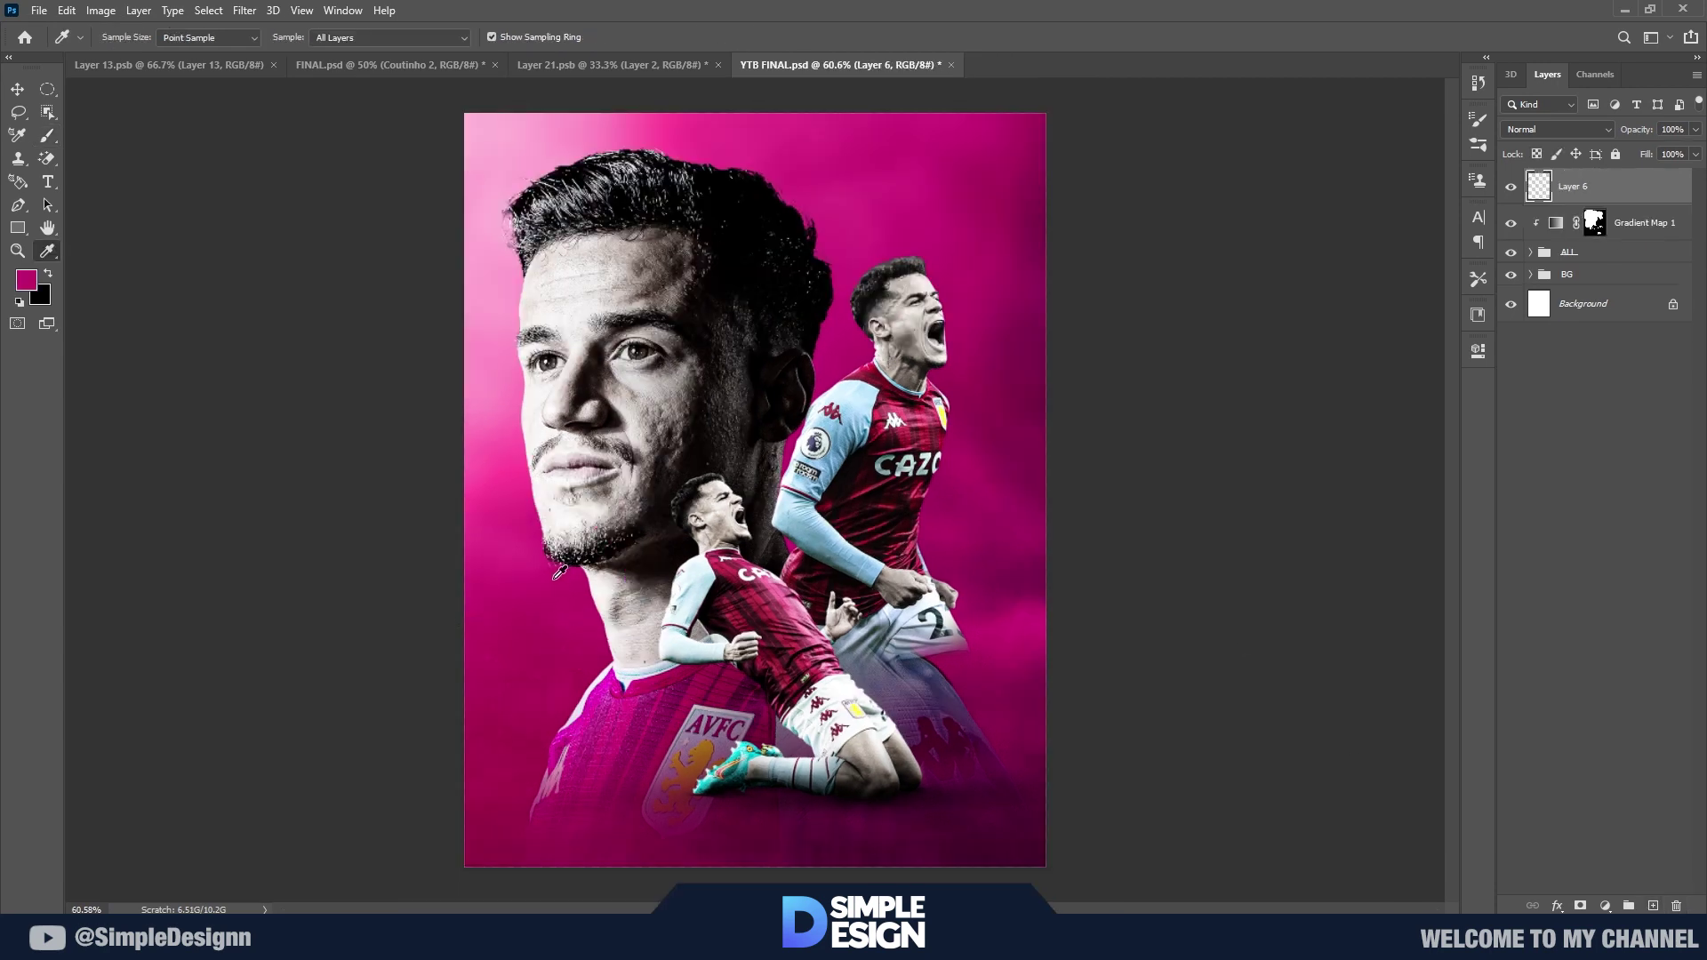
Step: Add a pink Solid Color fill layer blended in Hue mode over the poster
{"action": "left_click", "coordinate": [1605, 905]}
{"action": "left_click", "coordinate": [1578, 585]}
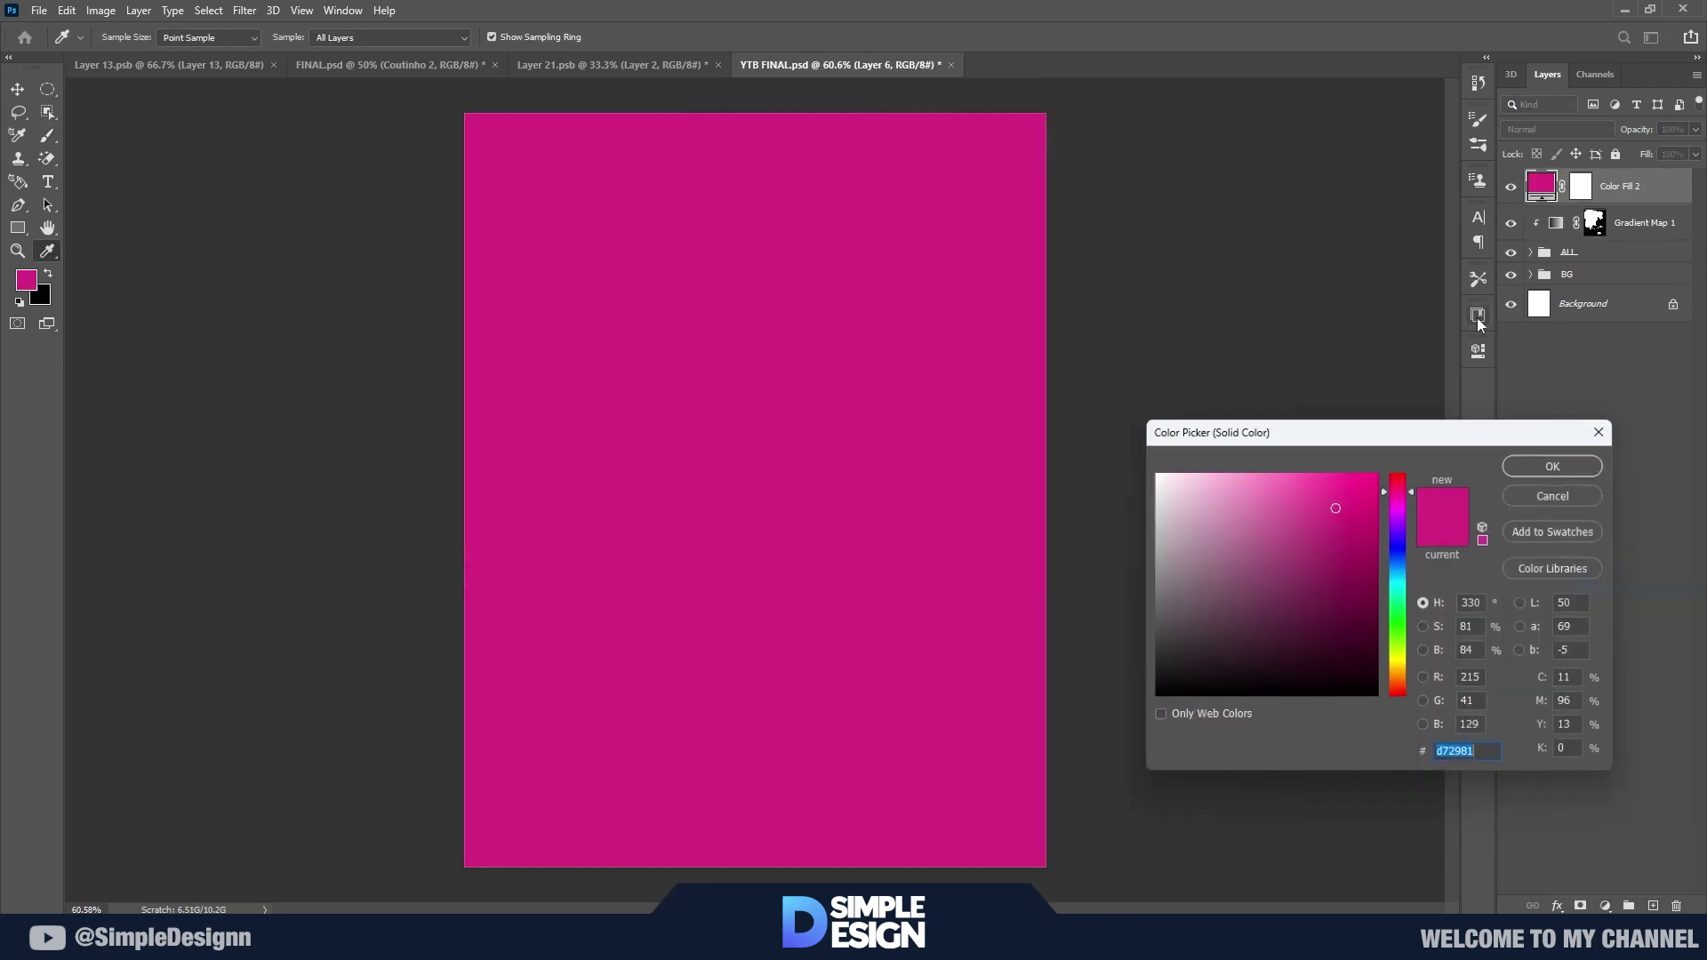
{"action": "left_click", "coordinate": [1554, 471]}
{"action": "left_click", "coordinate": [1549, 131]}
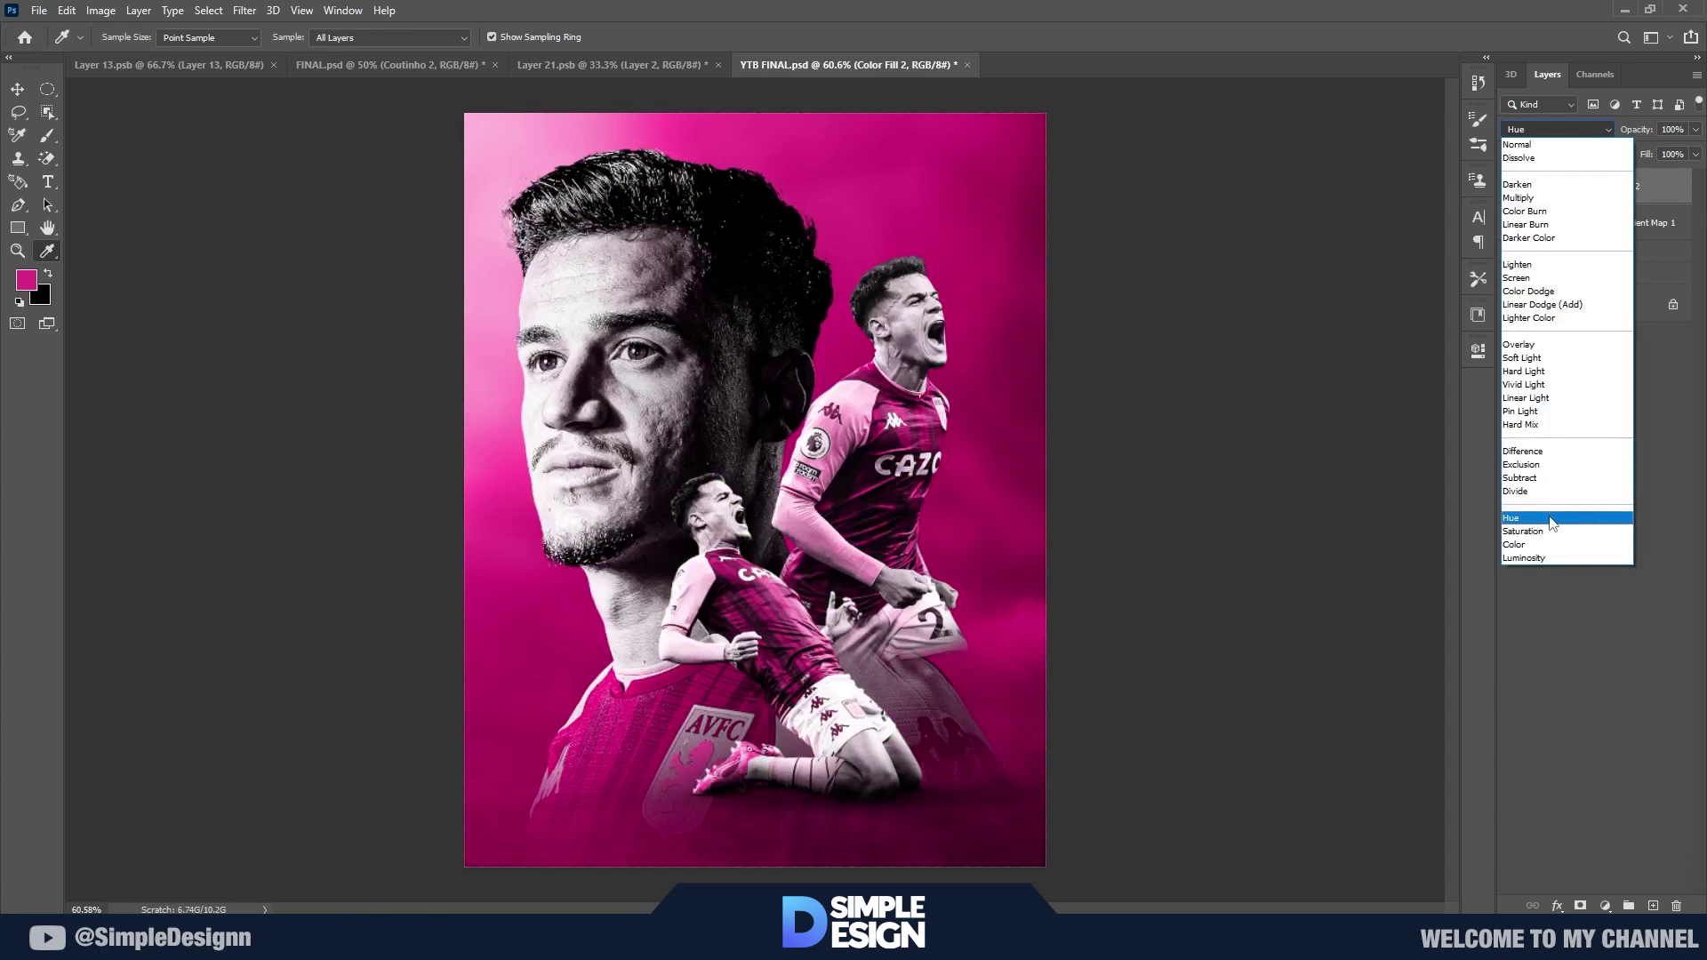
{"action": "left_click", "coordinate": [1552, 519]}
Step: Lower the pink Hue tint layer's opacity to 25%, keeping Hue blending
{"action": "scroll", "coordinate": [841, 365], "scroll_direction": "up", "scroll_amount": 1}
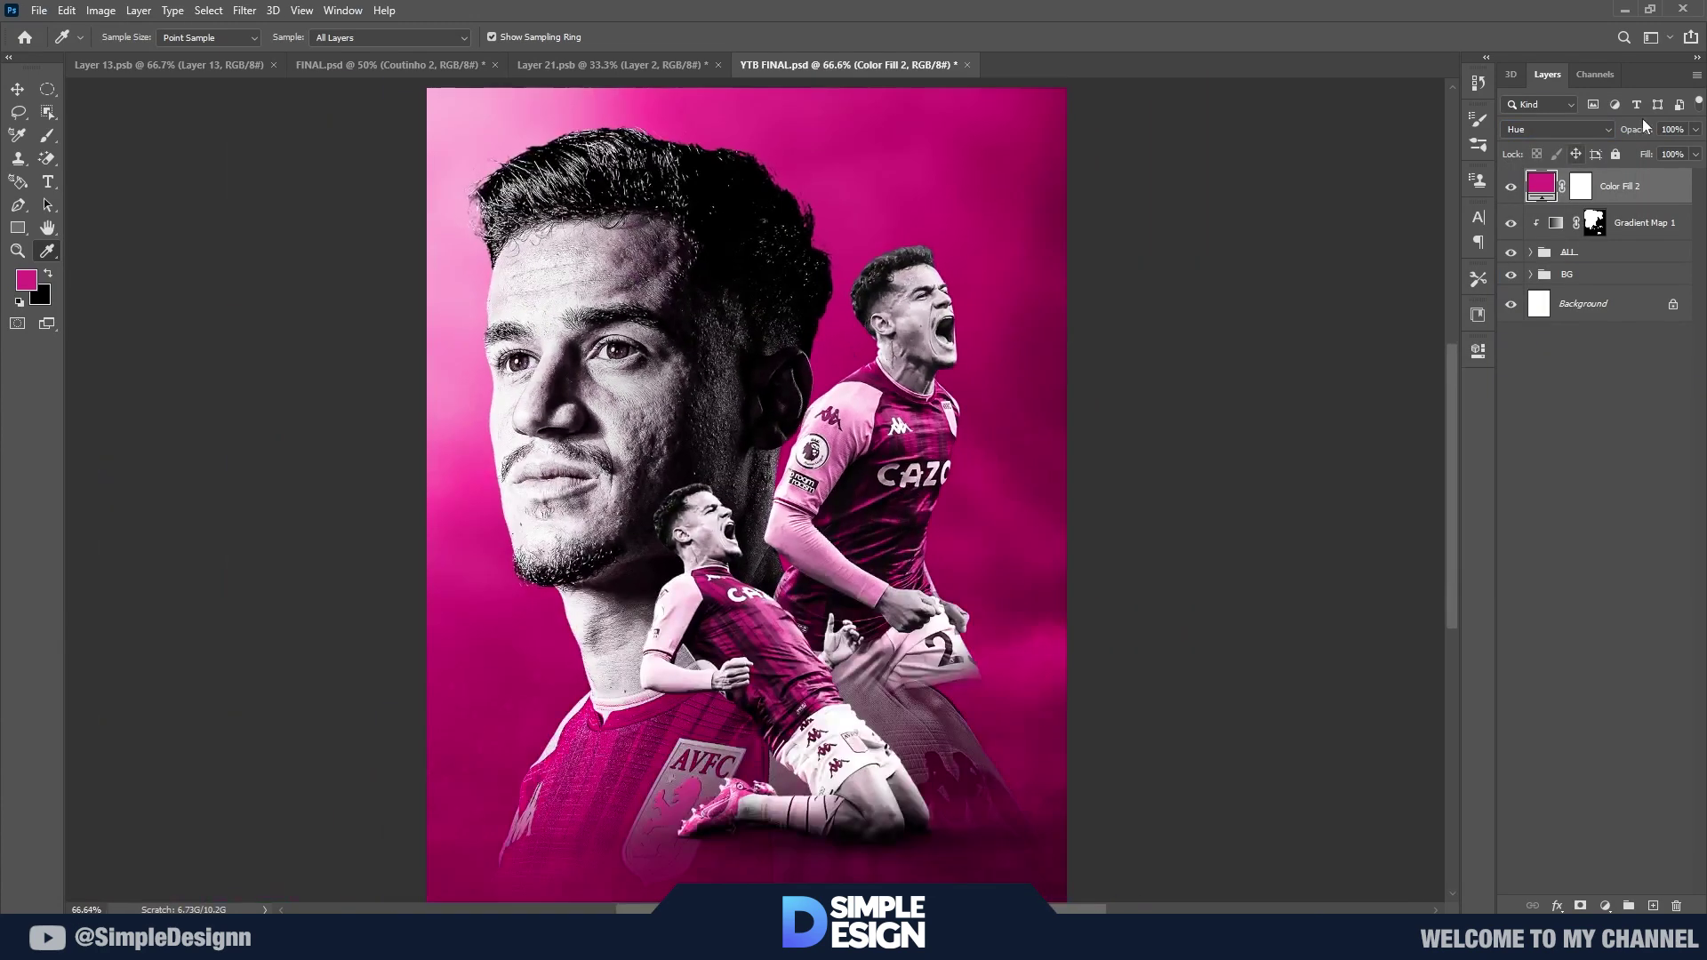
{"action": "scroll", "coordinate": [1324, 375], "scroll_direction": "down", "scroll_amount": 1}
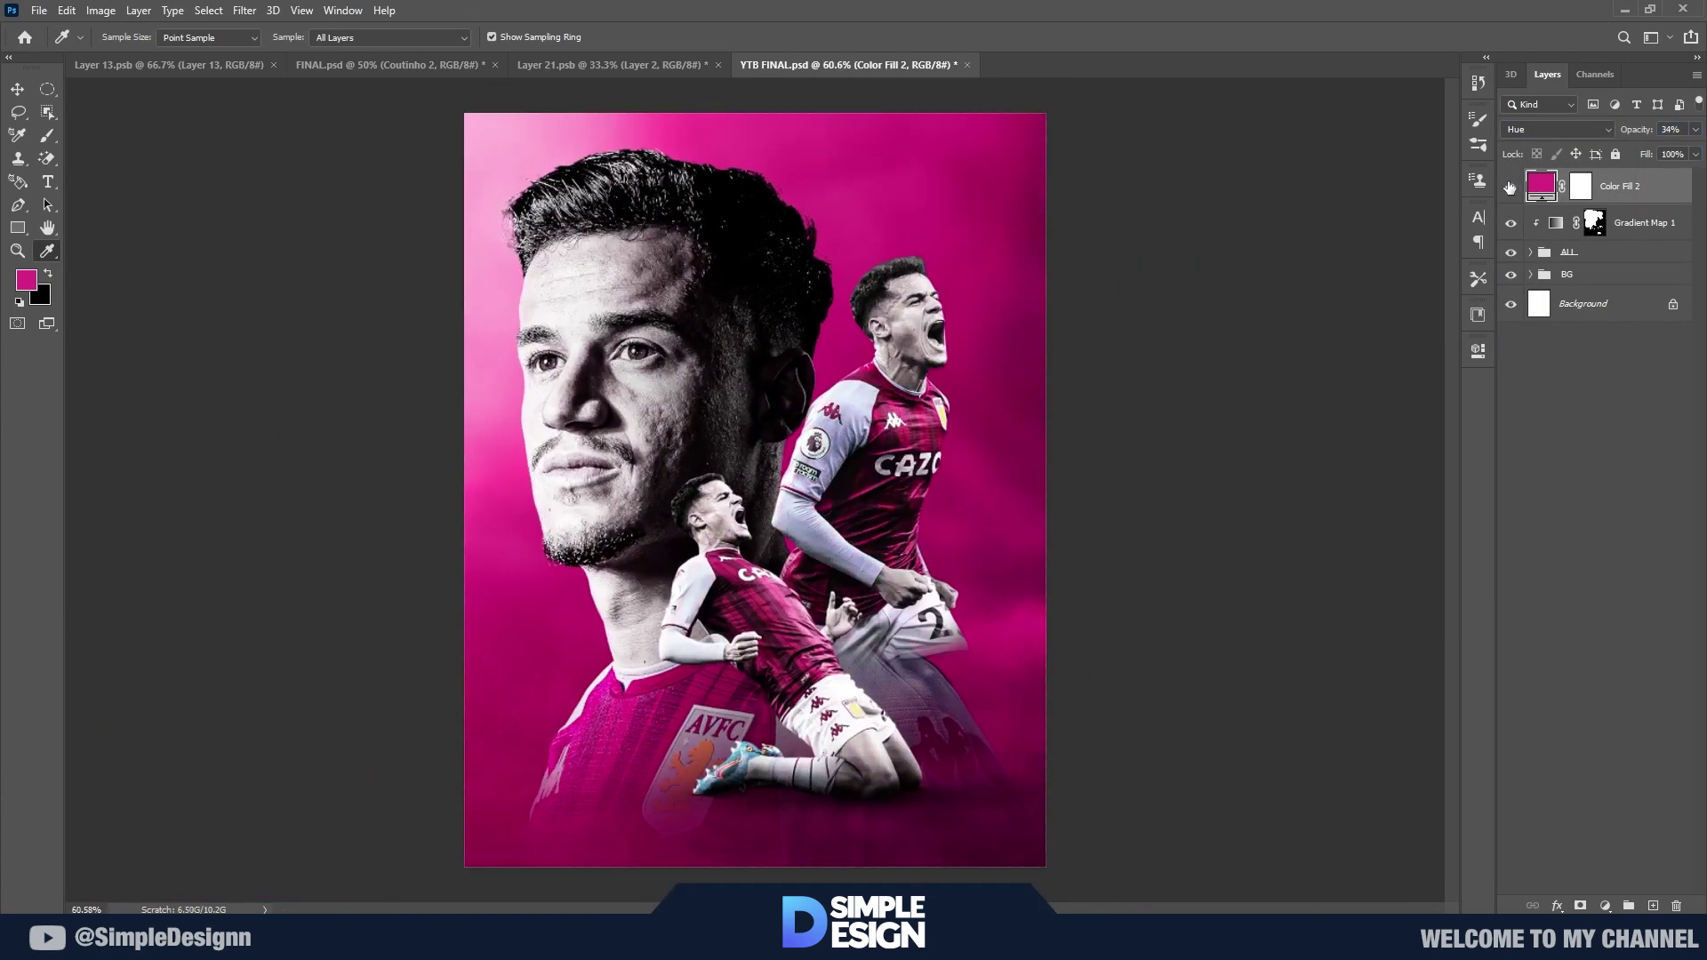
{"action": "scroll", "coordinate": [1671, 229], "scroll_direction": "up", "scroll_amount": 1}
{"action": "left_click_drag", "start_coordinate": [1641, 131], "coordinate": [1633, 131]}
{"action": "left_click", "coordinate": [1556, 129]}
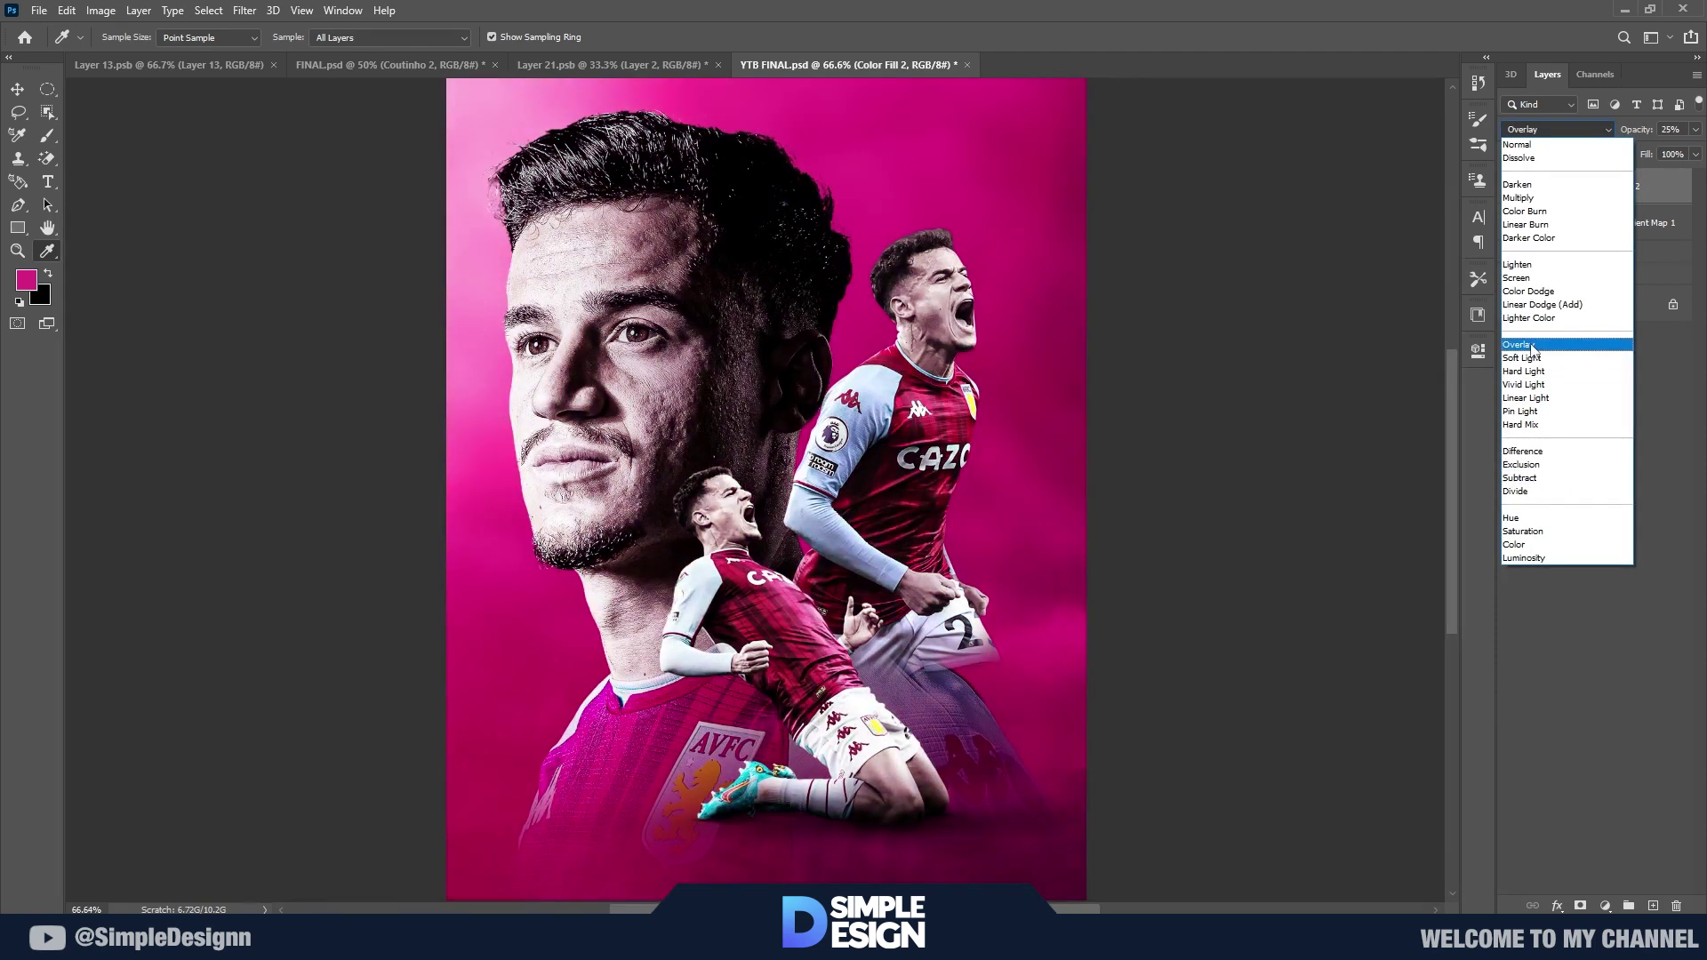
{"action": "left_click", "coordinate": [1528, 517]}
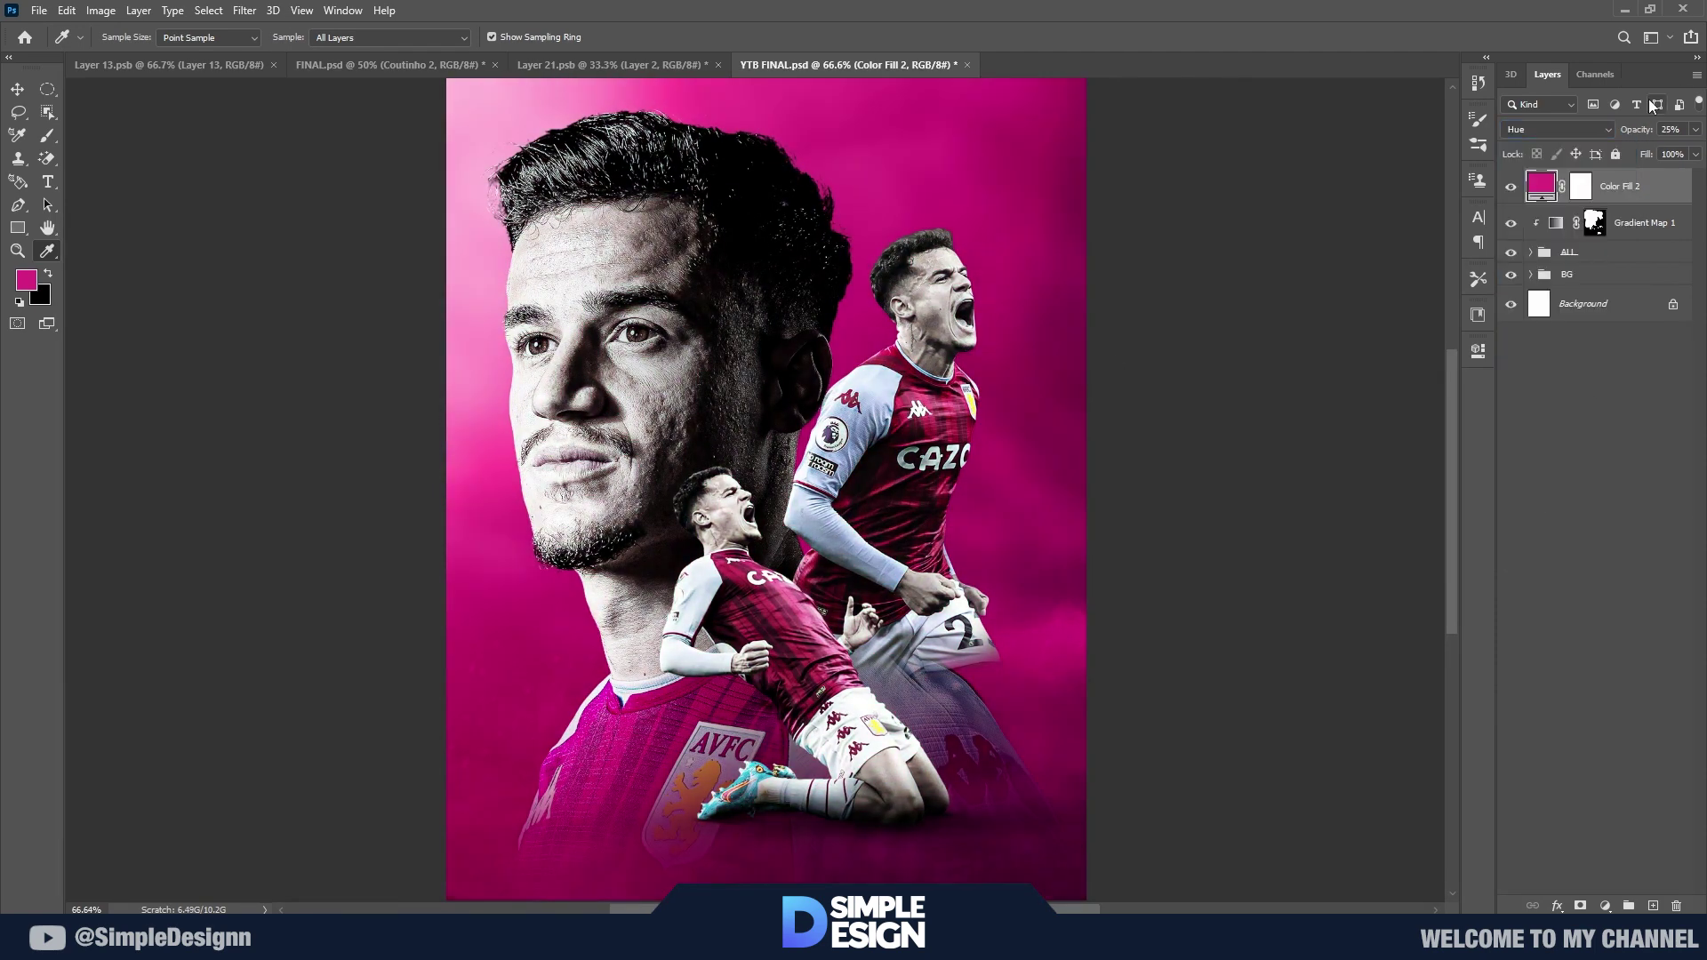
{"action": "left_click", "coordinate": [1574, 495]}
{"action": "scroll", "coordinate": [1512, 189], "scroll_direction": "down", "scroll_amount": 1}
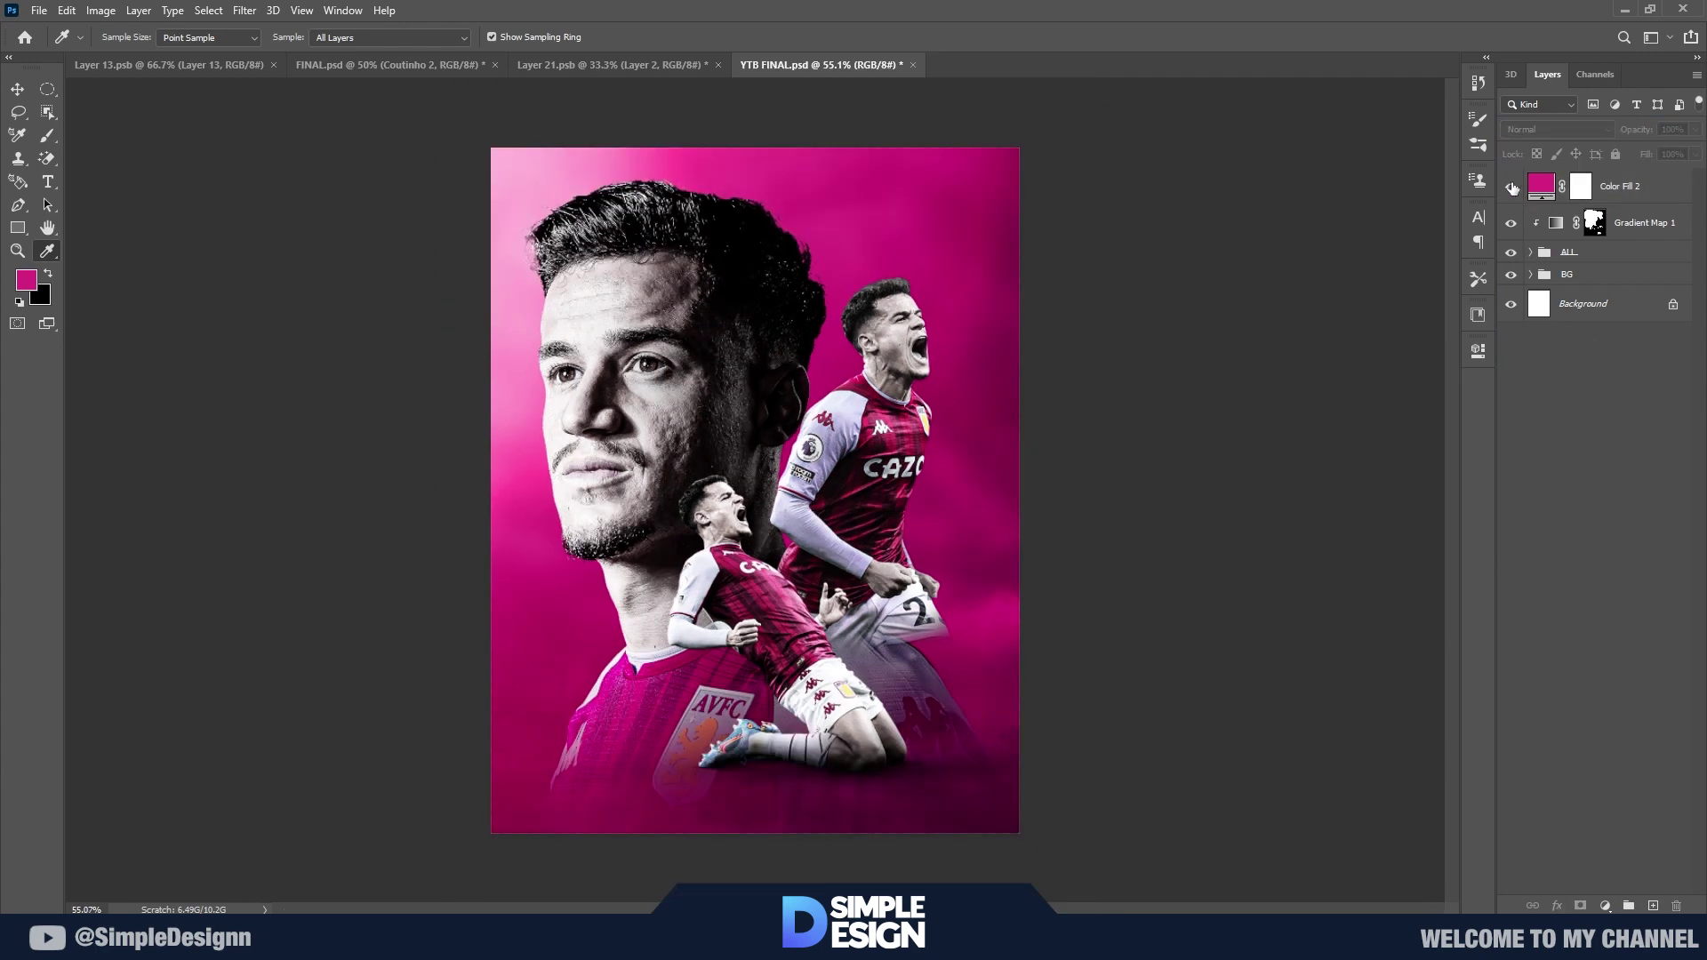
{"action": "scroll", "coordinate": [1117, 467], "scroll_direction": "up", "scroll_amount": 2}
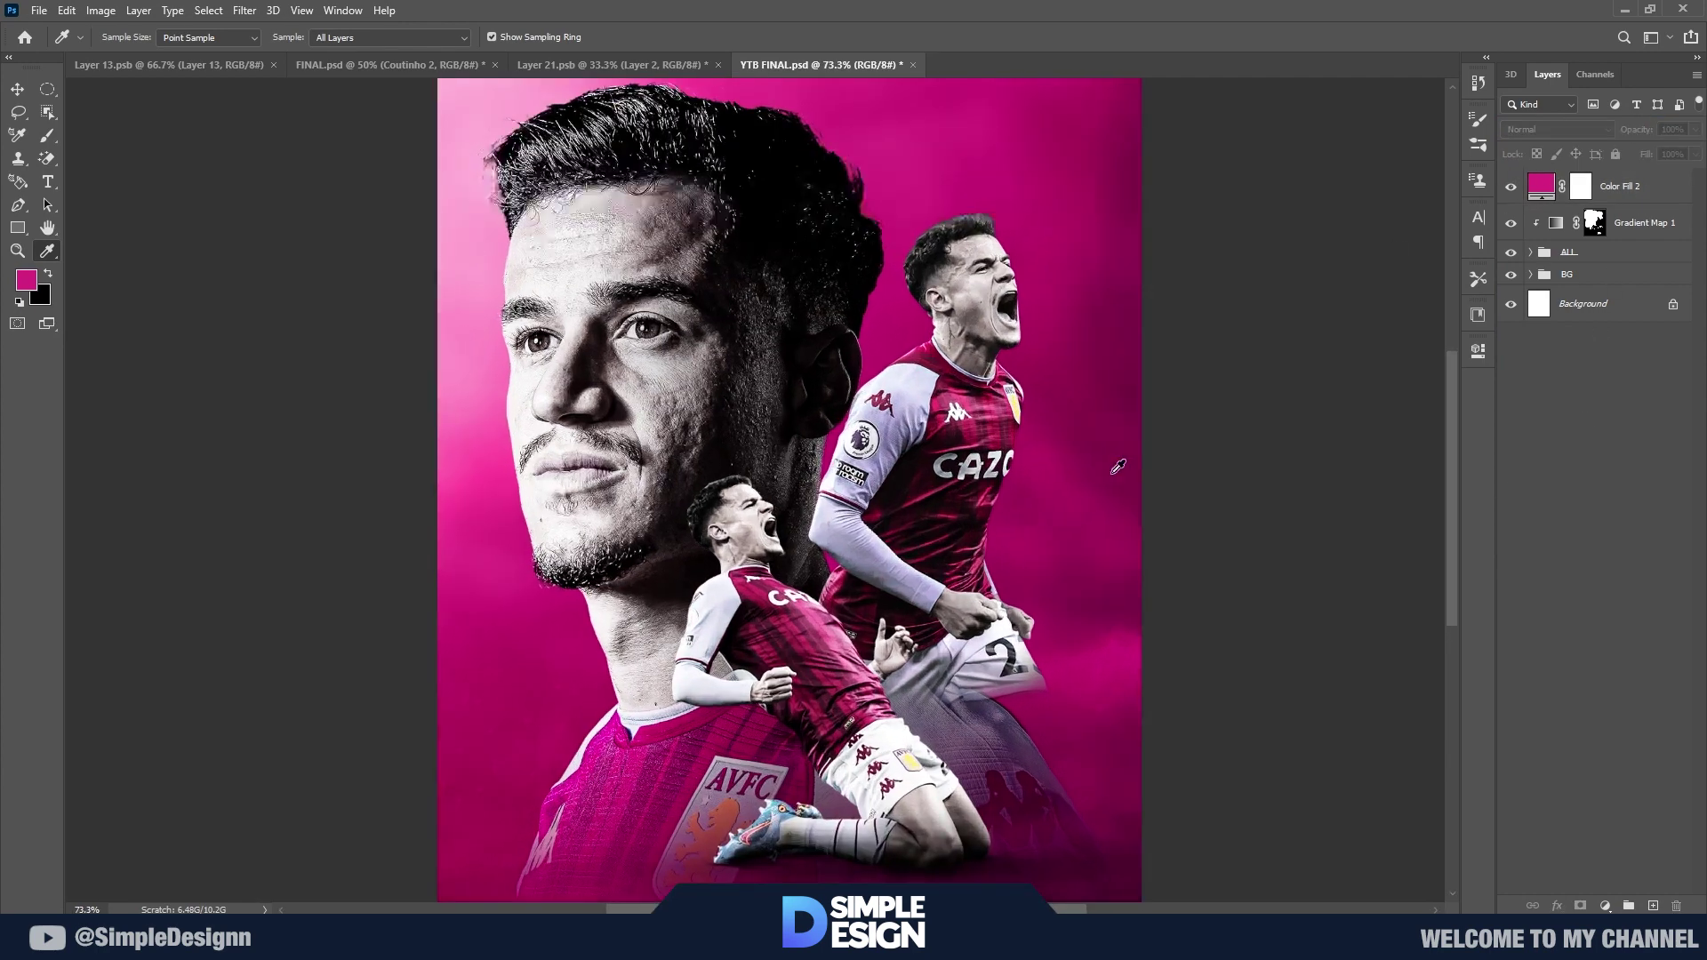
{"action": "left_click", "coordinate": [1652, 233]}
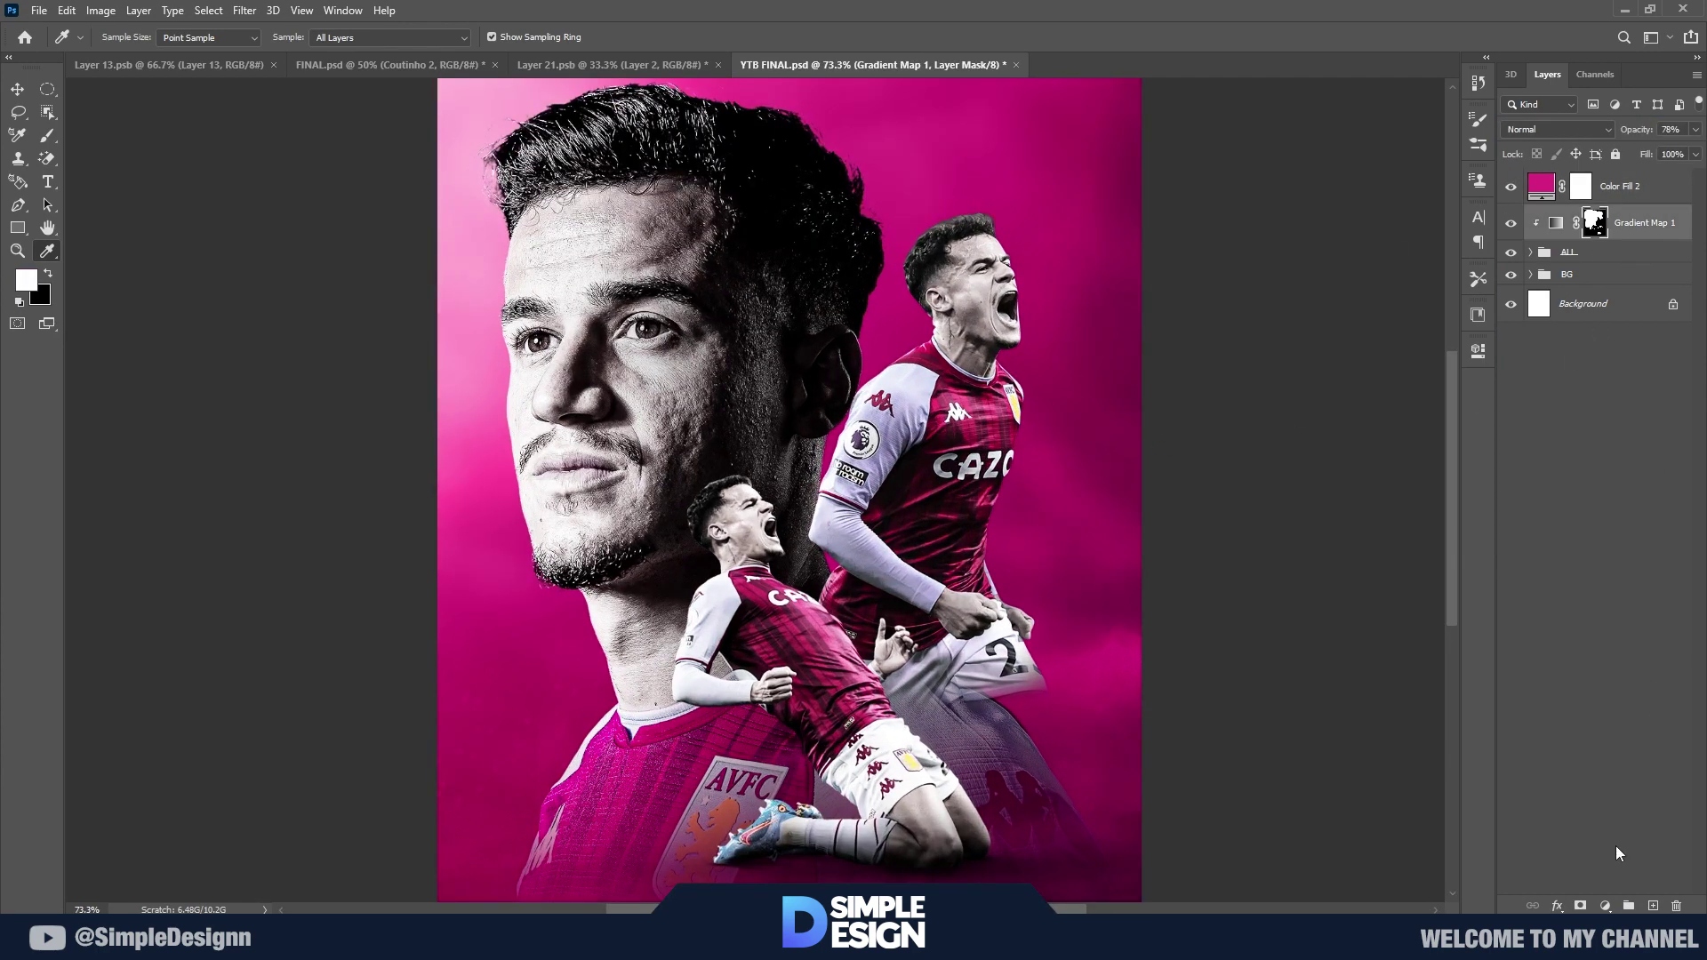
Step: Add a new layer clipped to Layer 3 in Group 1 and set it to Overlay
{"action": "left_click", "coordinate": [1530, 253]}
{"action": "left_click", "coordinate": [772, 827]}
{"action": "left_click", "coordinate": [1616, 304]}
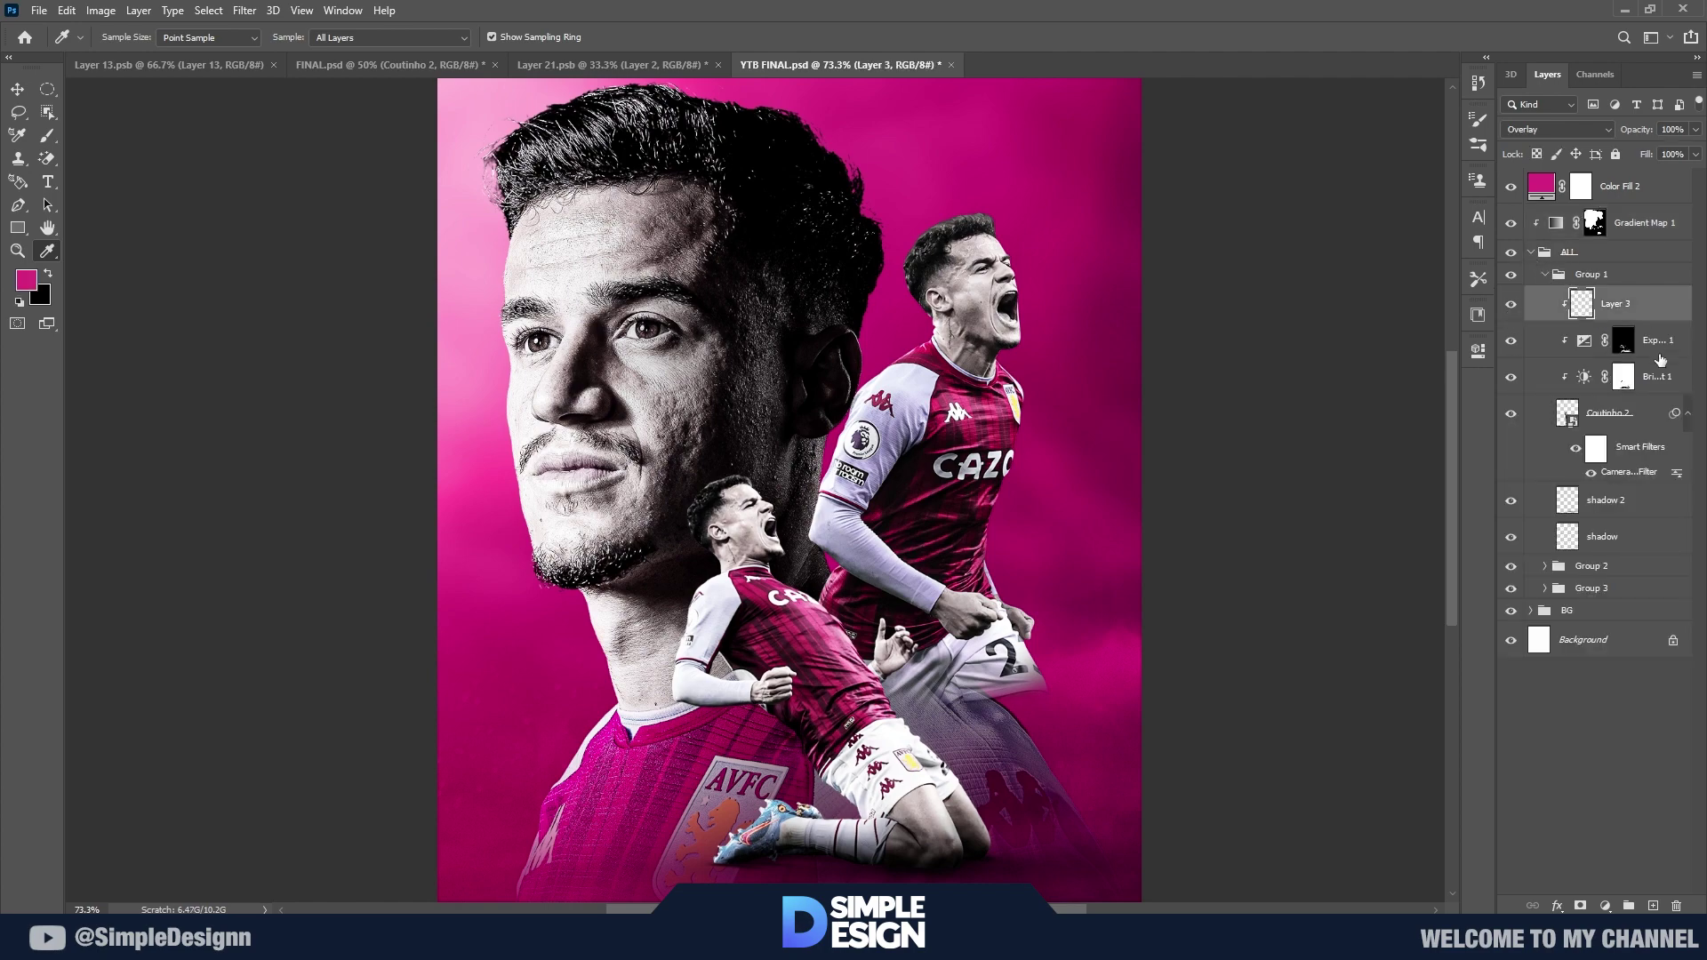
{"action": "left_click", "coordinate": [1653, 906]}
{"action": "scroll", "coordinate": [707, 656], "scroll_direction": "up", "scroll_amount": 3}
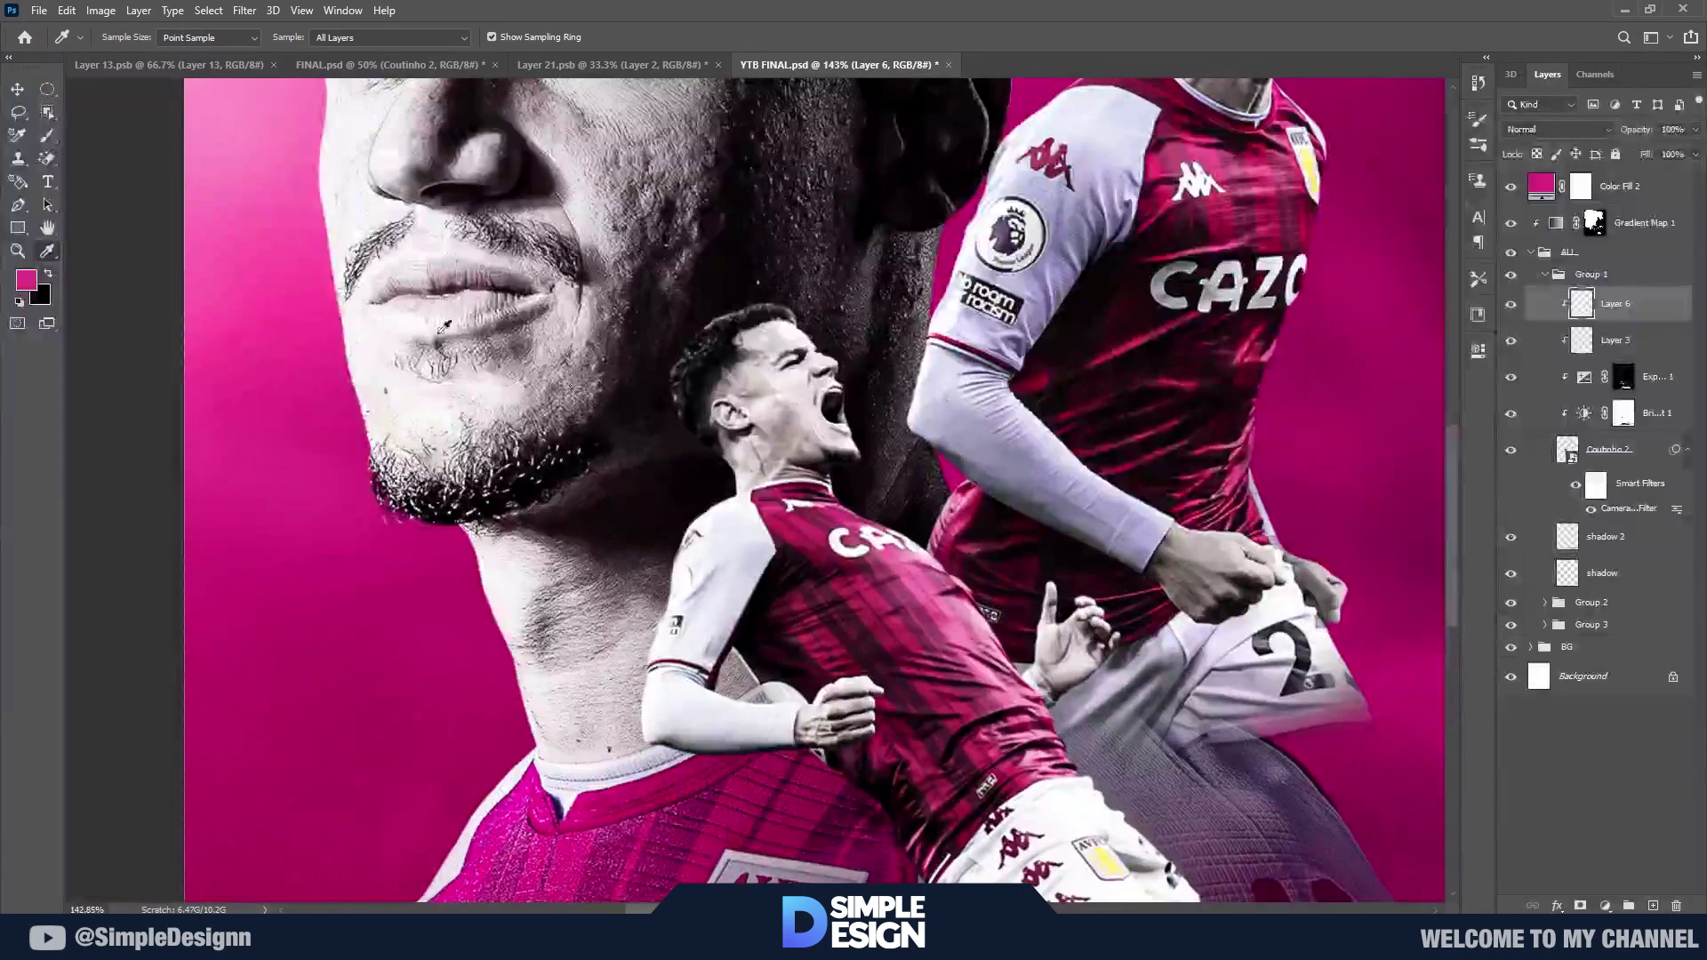
{"action": "key", "text": "b"}
{"action": "left_click", "coordinate": [1556, 129]}
{"action": "left_click", "coordinate": [1556, 349]}
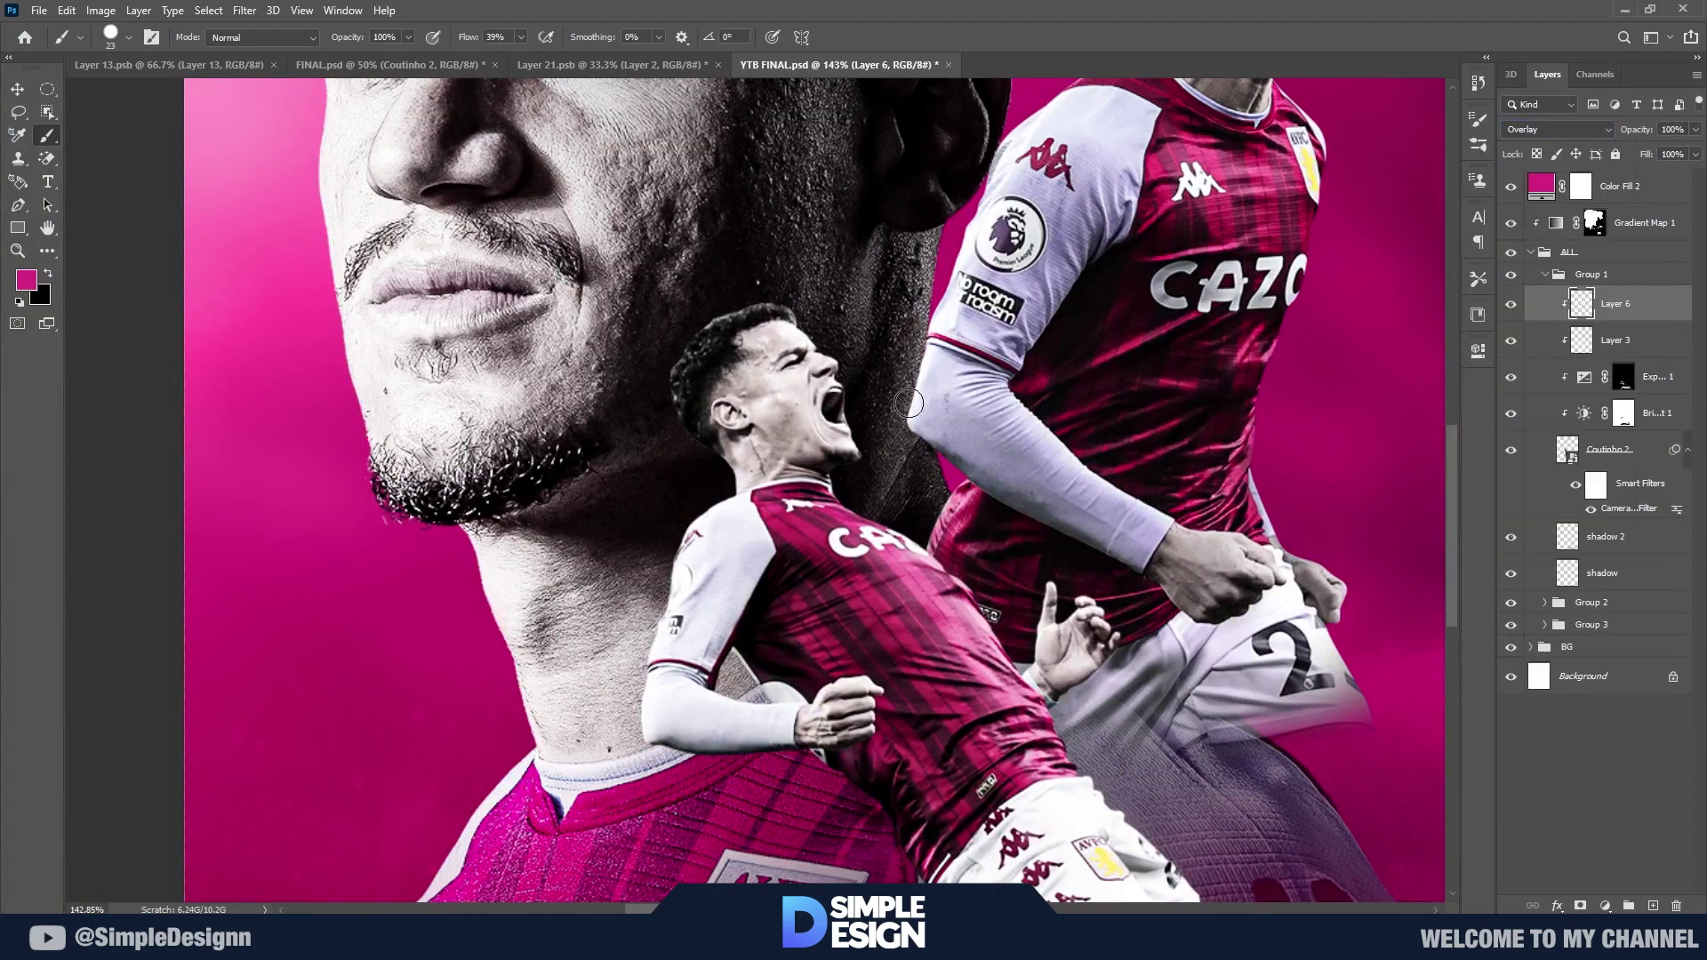
Step: Choose a small soft round brush and paint pink highlights on the kneeling player's torso
{"action": "right_click", "coordinate": [712, 441]}
{"action": "left_click", "coordinate": [783, 603]}
{"action": "key", "text": "Return"}
{"action": "scroll", "coordinate": [676, 534], "scroll_direction": "up", "scroll_amount": 2}
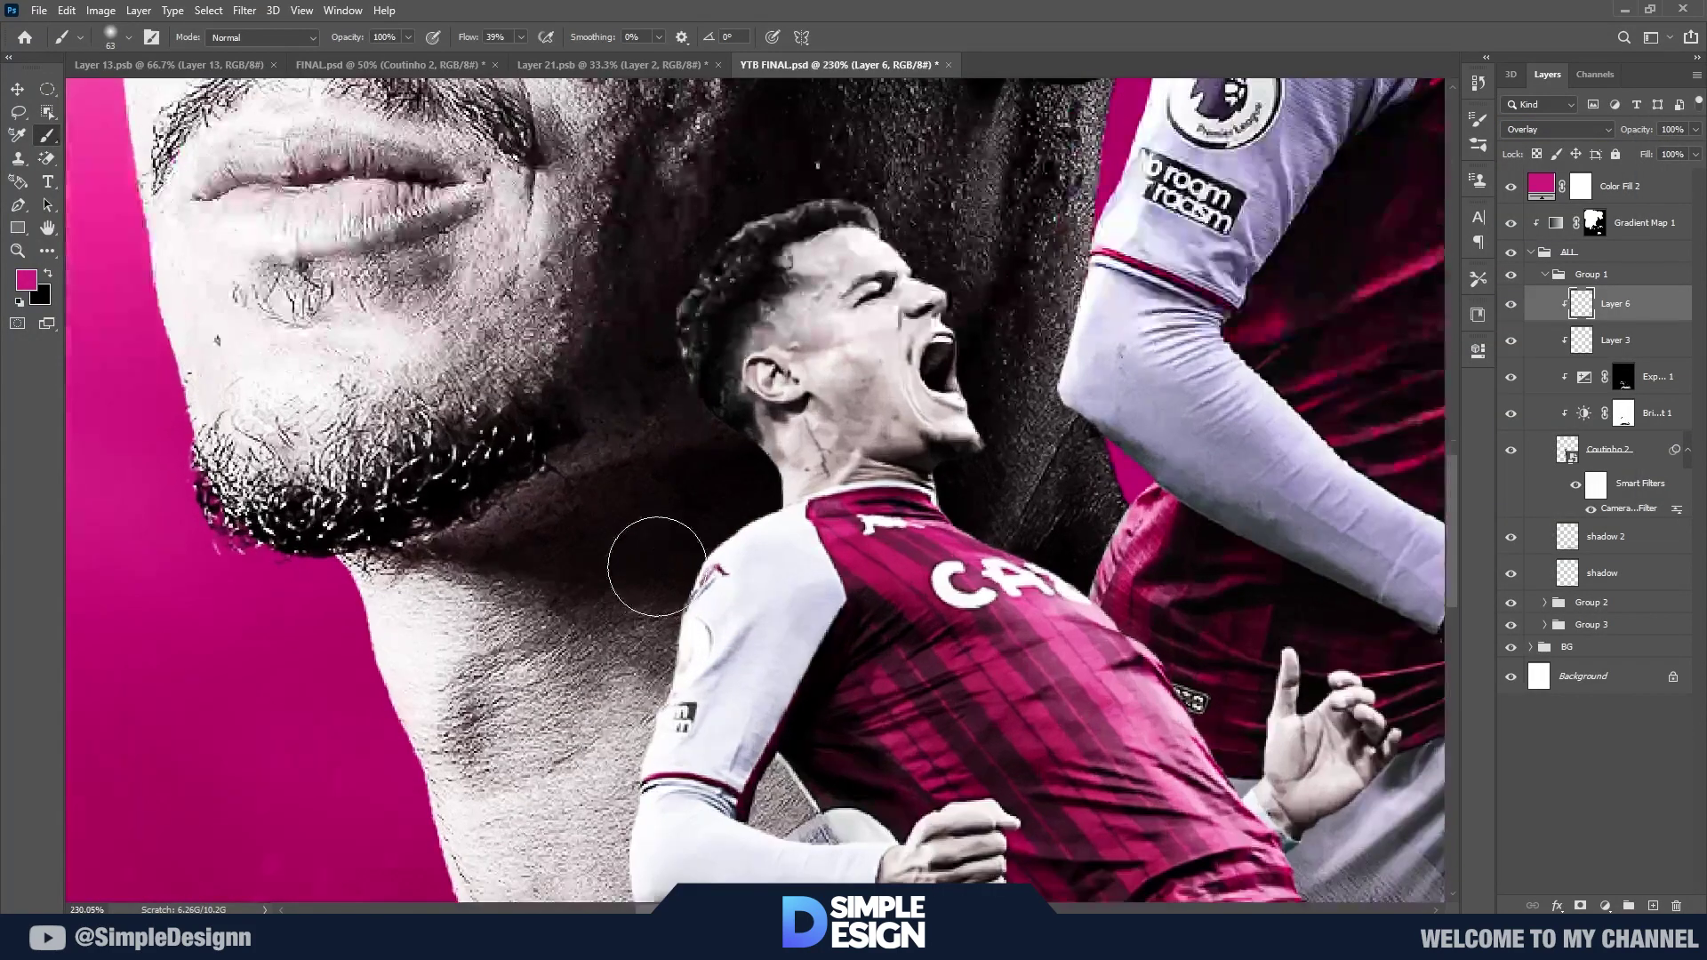
{"action": "key", "text": "bracketleft"}
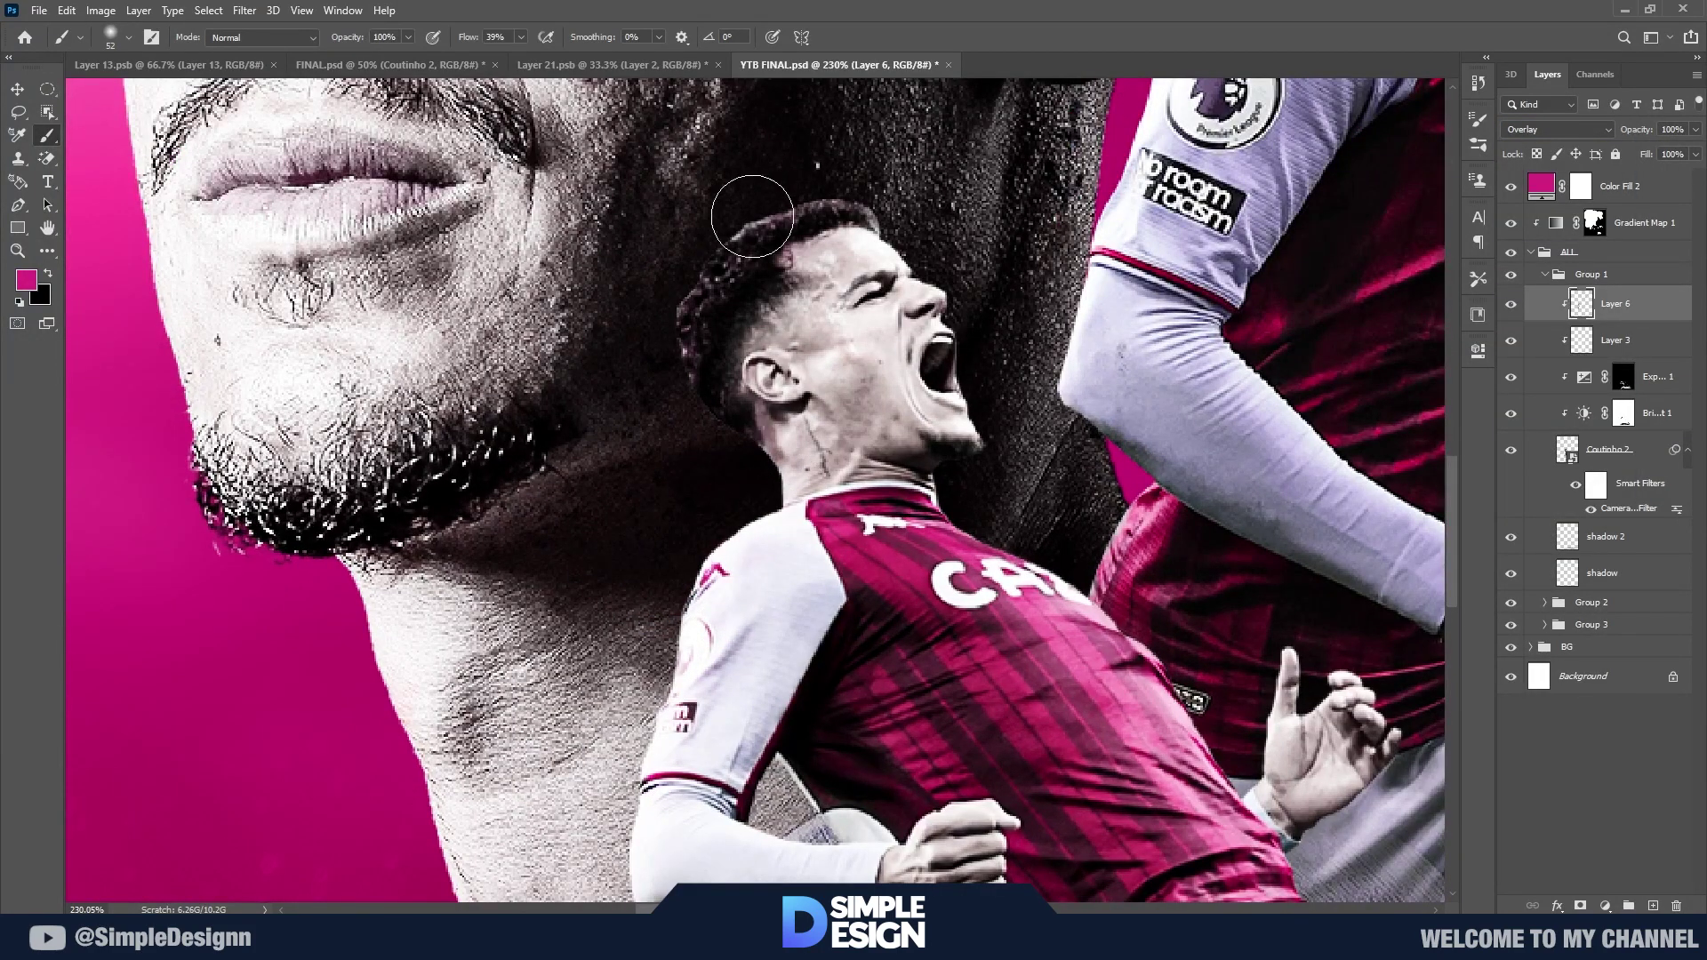
{"action": "left_click_drag", "start_coordinate": [1097, 604], "coordinate": [911, 356]}
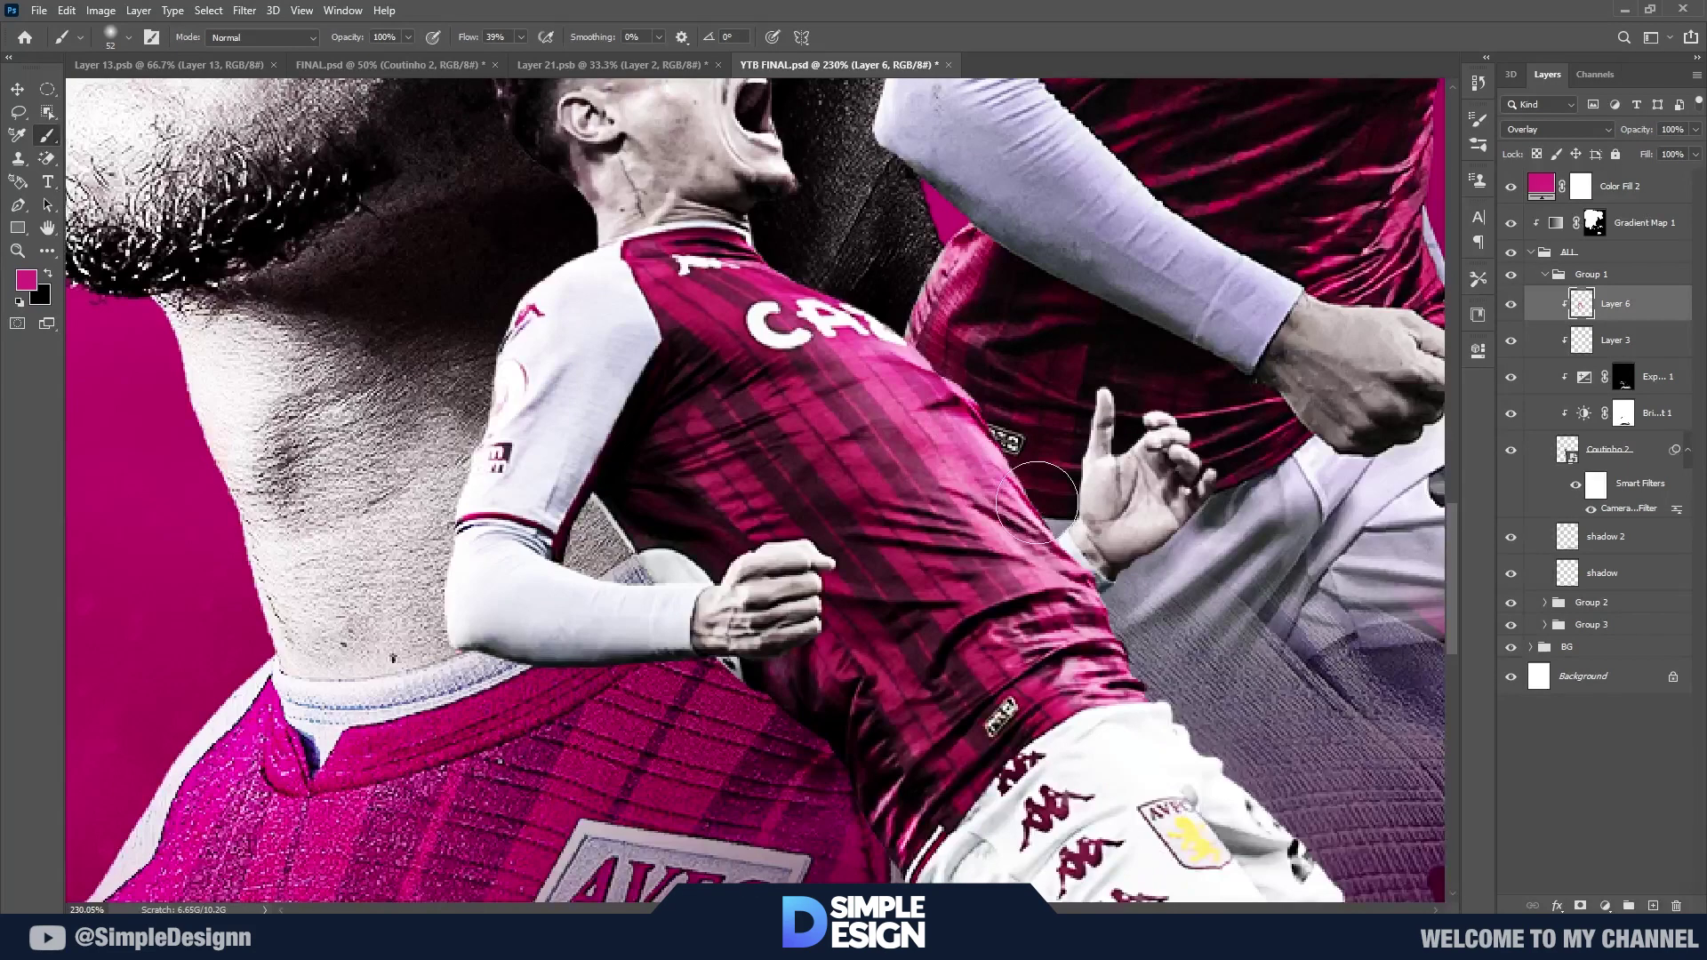
{"action": "key", "text": "ctrl+z"}
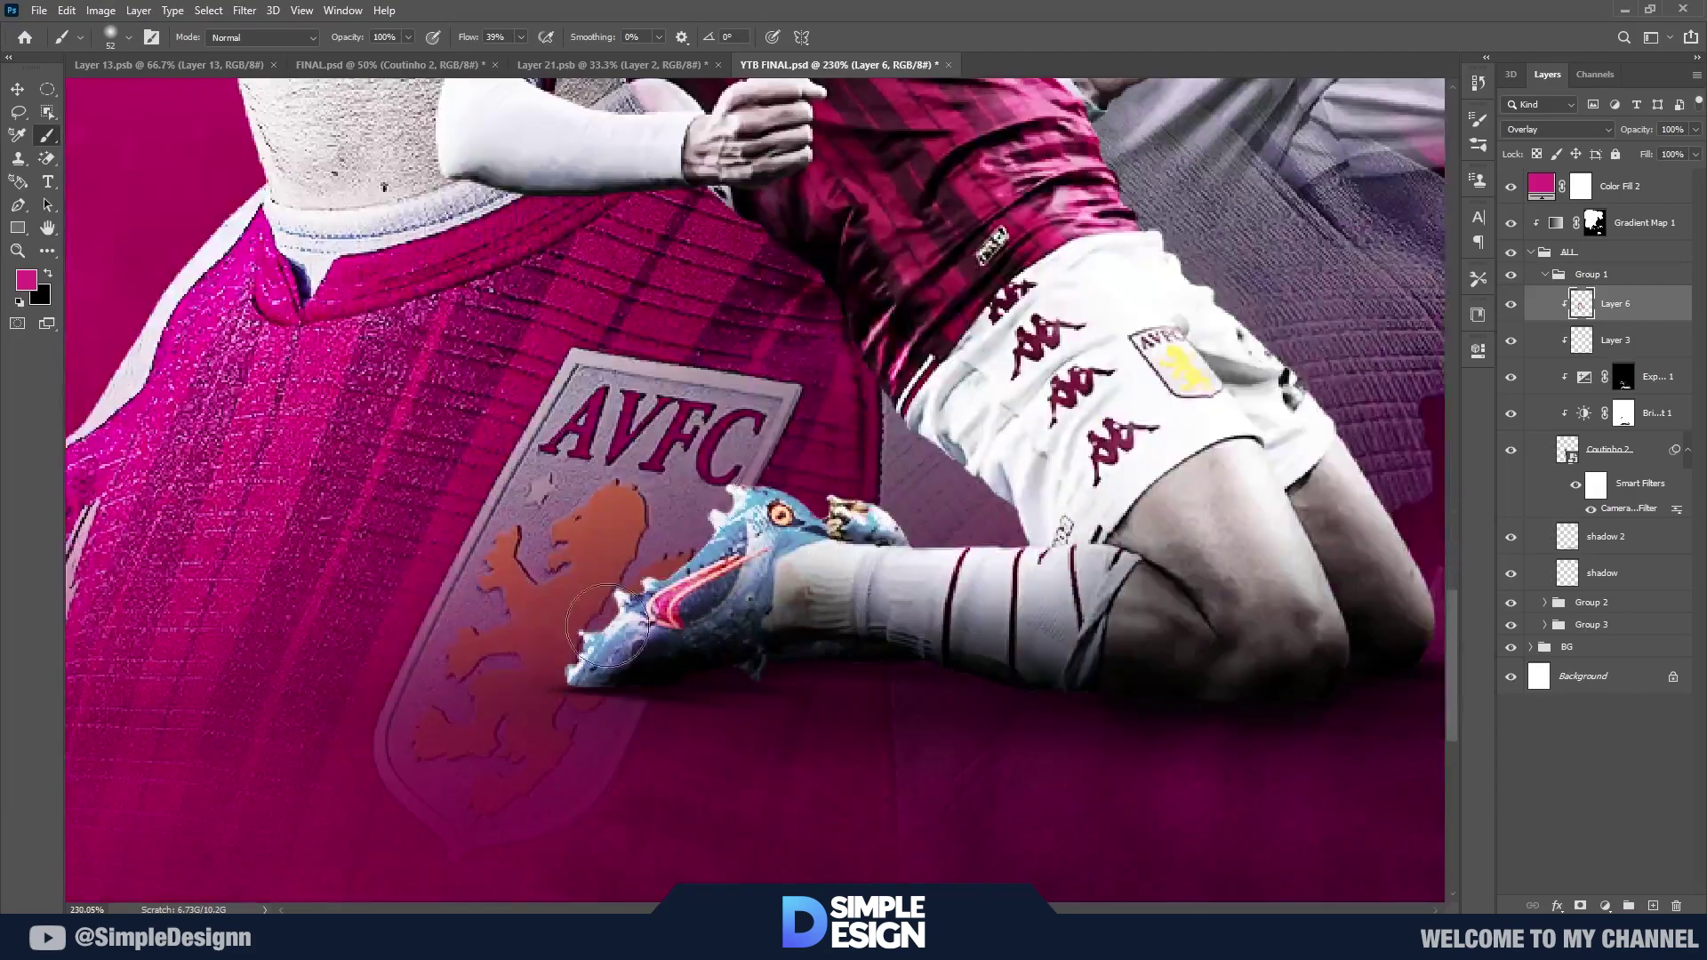
Step: Enlarge the brush step by step and keep painting highlights over the kneeling player
{"action": "scroll", "coordinate": [927, 498], "scroll_direction": "up", "scroll_amount": 2}
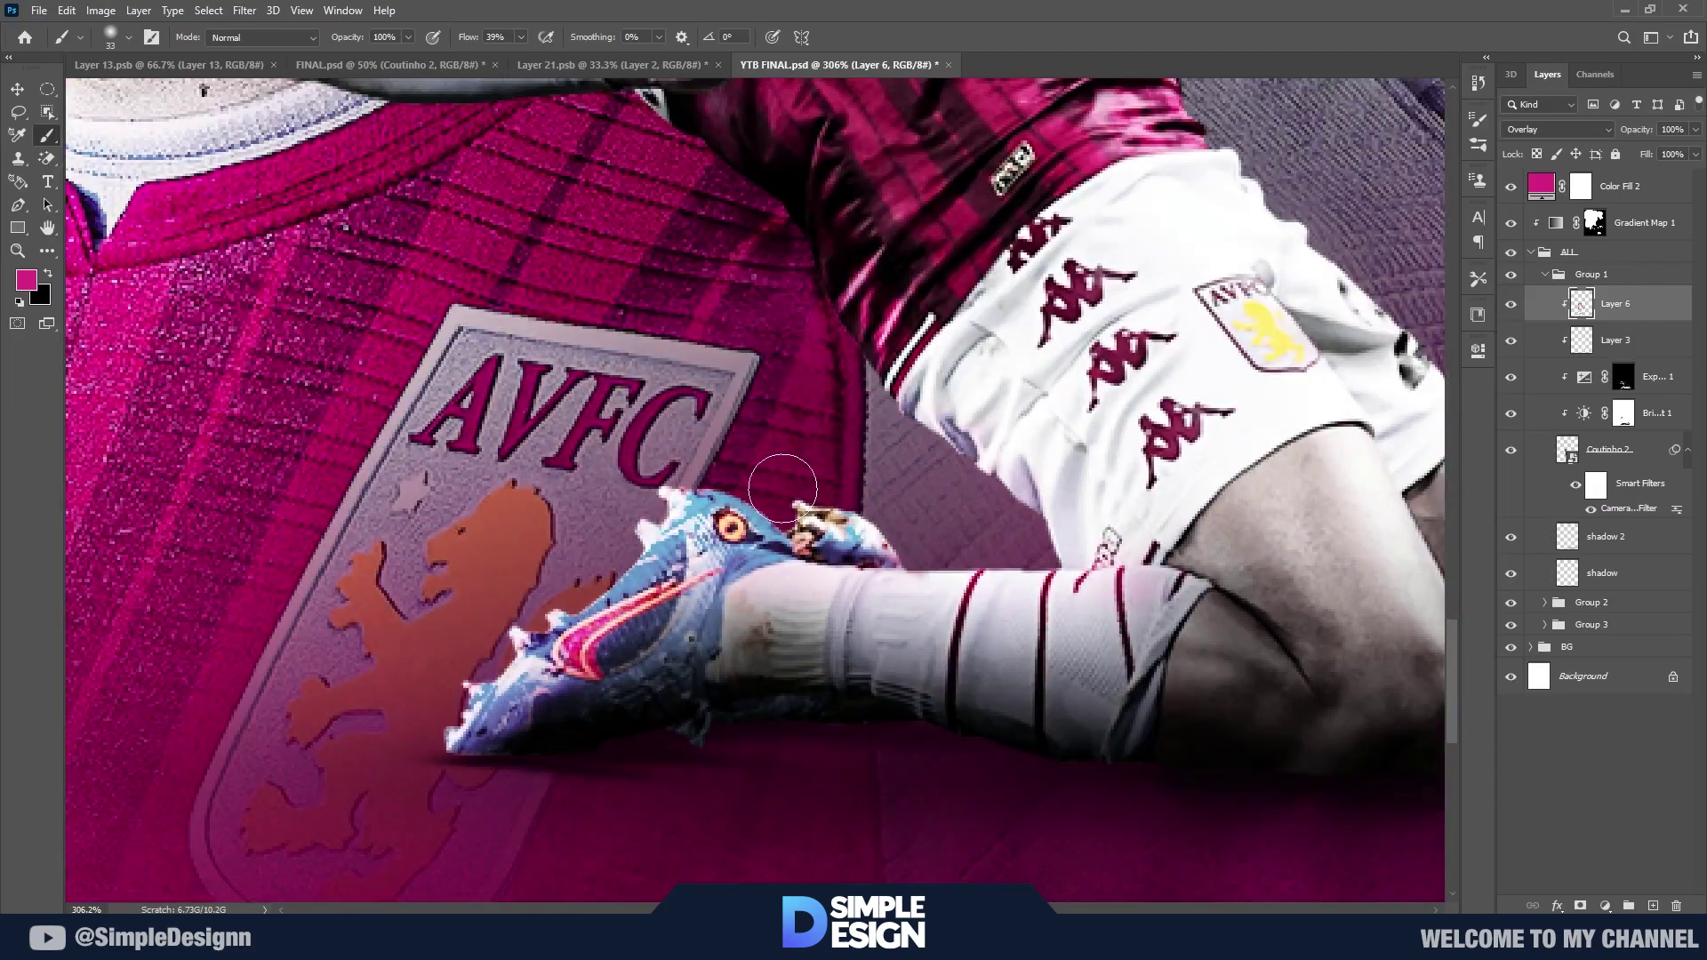
{"action": "scroll", "coordinate": [1082, 594], "scroll_direction": "down", "scroll_amount": 2}
{"action": "key", "text": "bracketright"}
{"action": "key", "text": "bracketright"}
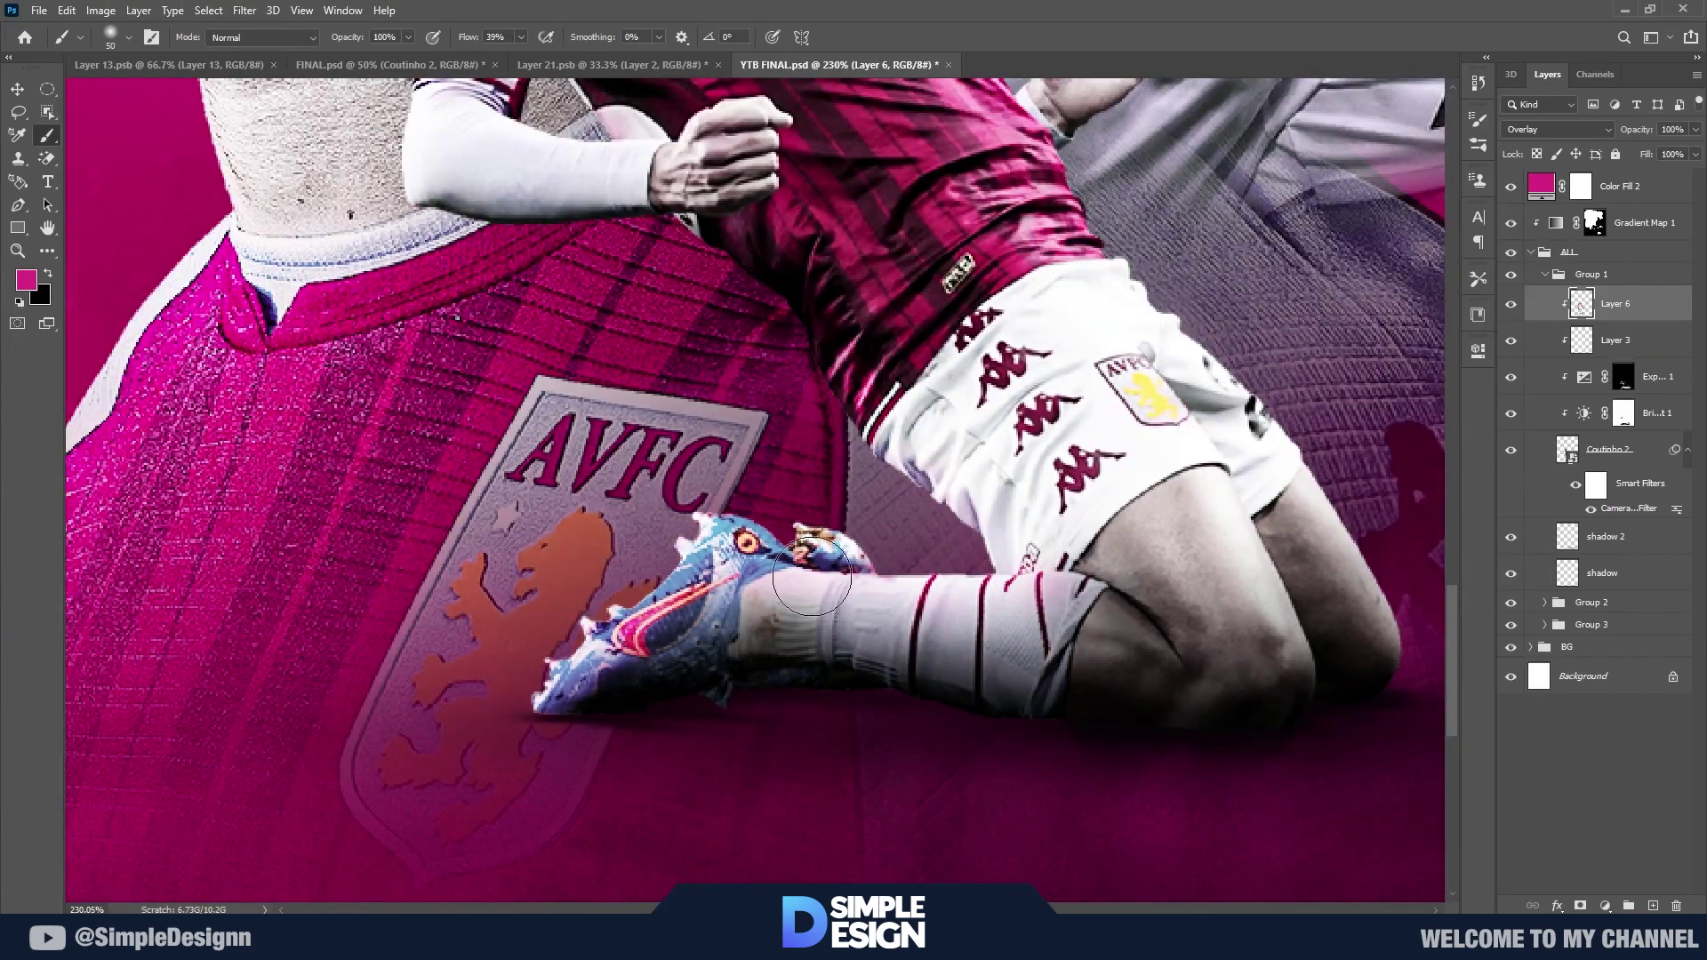
{"action": "scroll", "coordinate": [654, 514], "scroll_direction": "down", "scroll_amount": 3}
{"action": "key", "text": "bracketright"}
{"action": "scroll", "coordinate": [1067, 764], "scroll_direction": "up", "scroll_amount": 2}
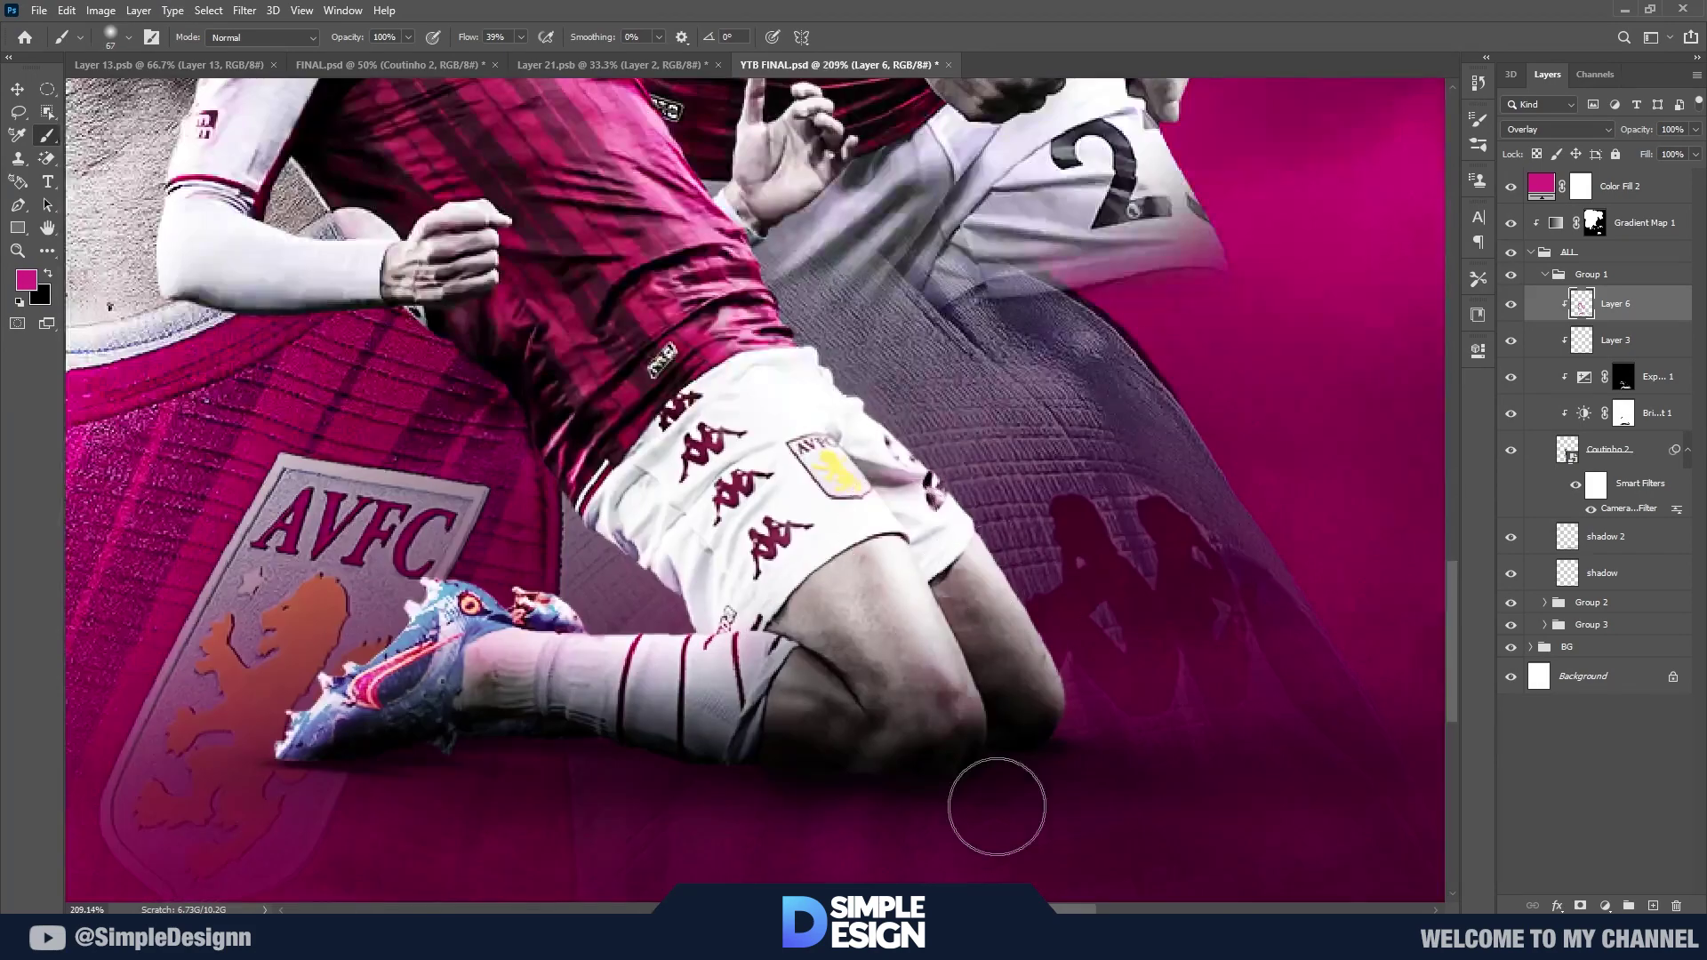
{"action": "scroll", "coordinate": [978, 491], "scroll_direction": "down", "scroll_amount": 2}
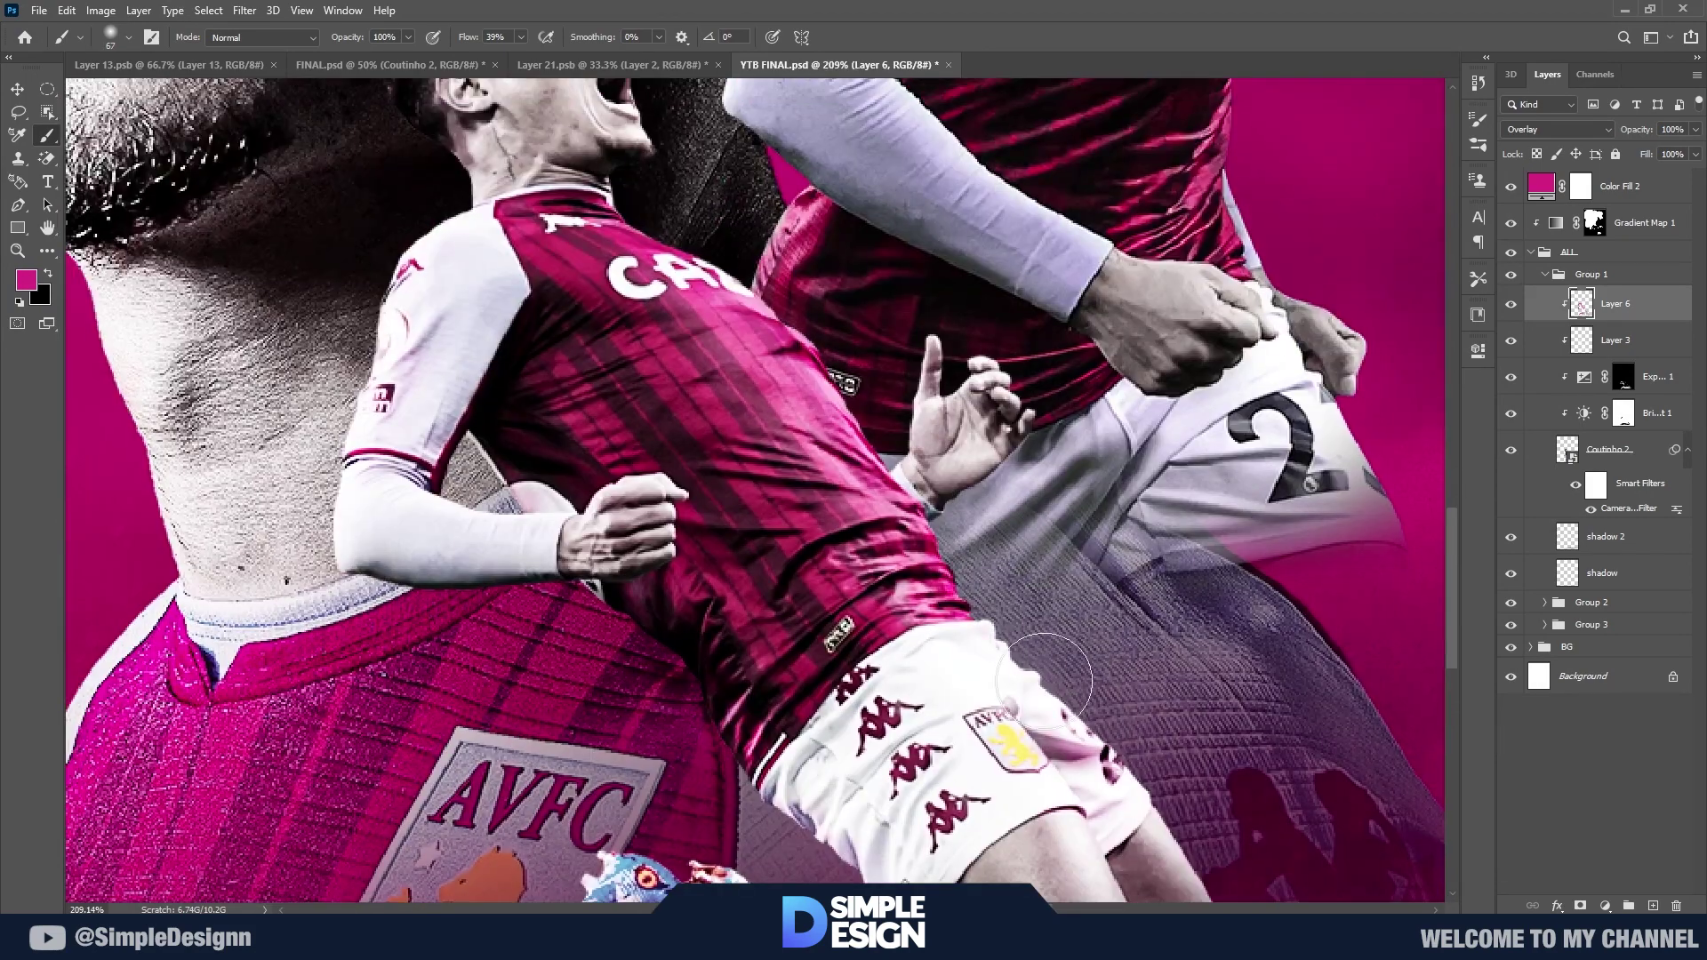
{"action": "scroll", "coordinate": [751, 320], "scroll_direction": "down", "scroll_amount": 3}
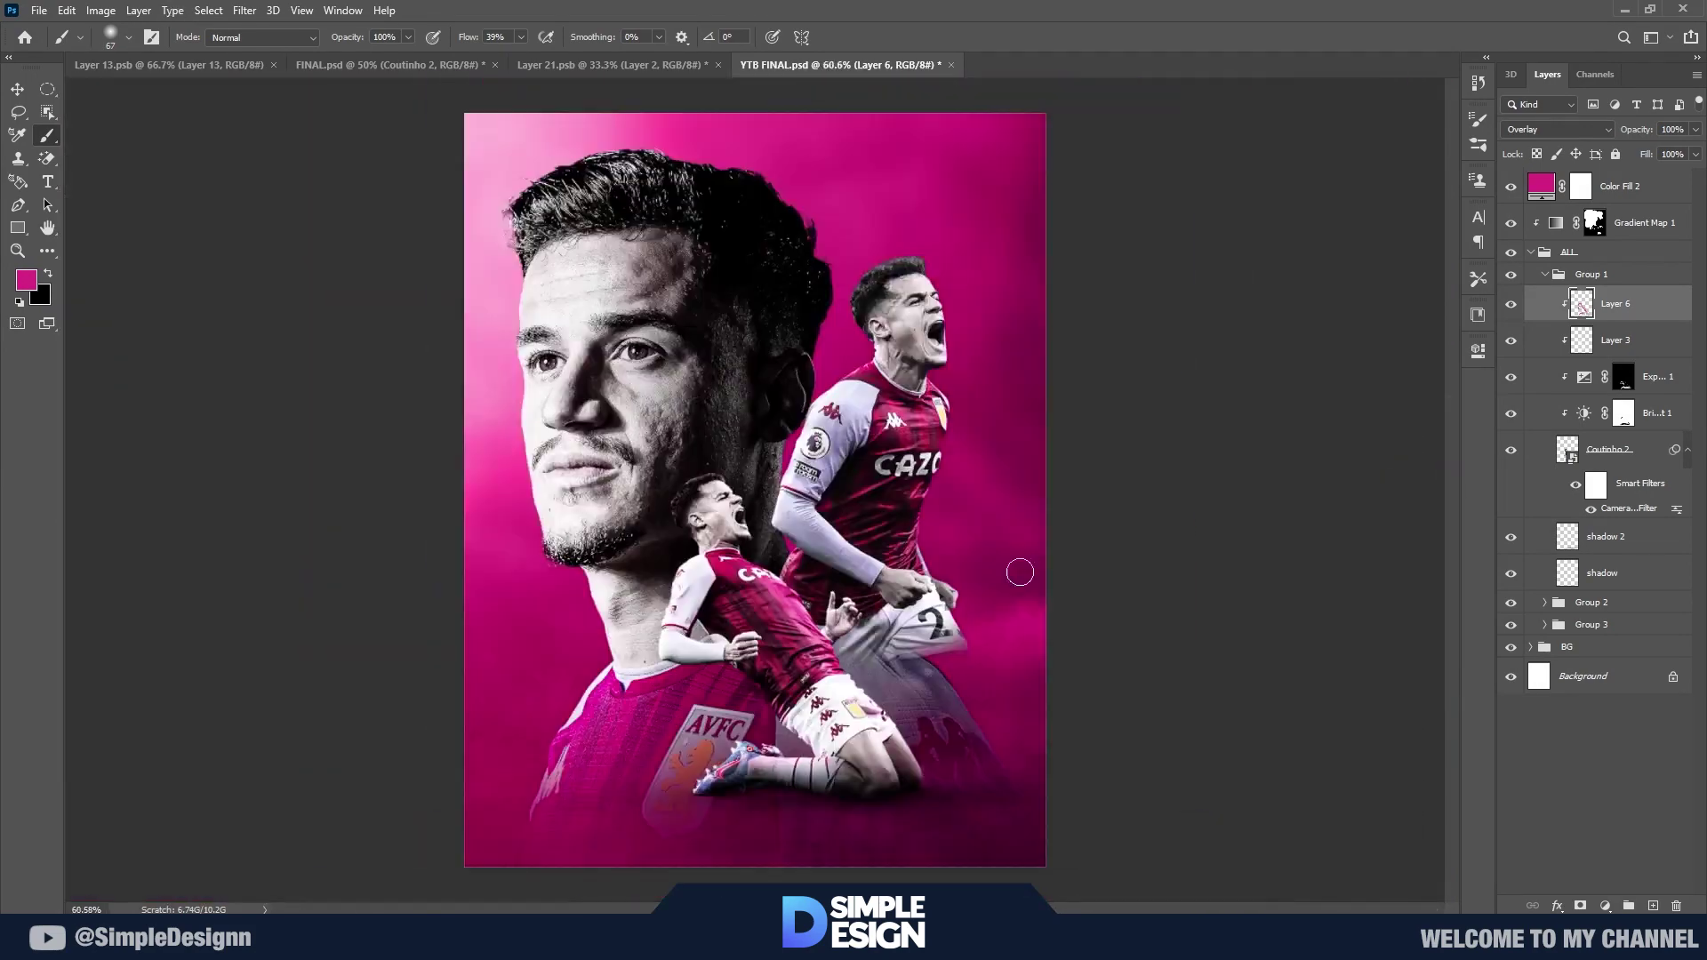
{"action": "scroll", "coordinate": [1022, 568], "scroll_direction": "up", "scroll_amount": 1}
{"action": "scroll", "coordinate": [978, 622], "scroll_direction": "up", "scroll_amount": 1}
{"action": "key", "text": "bracketright"}
{"action": "key", "text": "bracketright"}
{"action": "key", "text": "bracketright"}
{"action": "scroll", "coordinate": [920, 738], "scroll_direction": "down", "scroll_amount": 2}
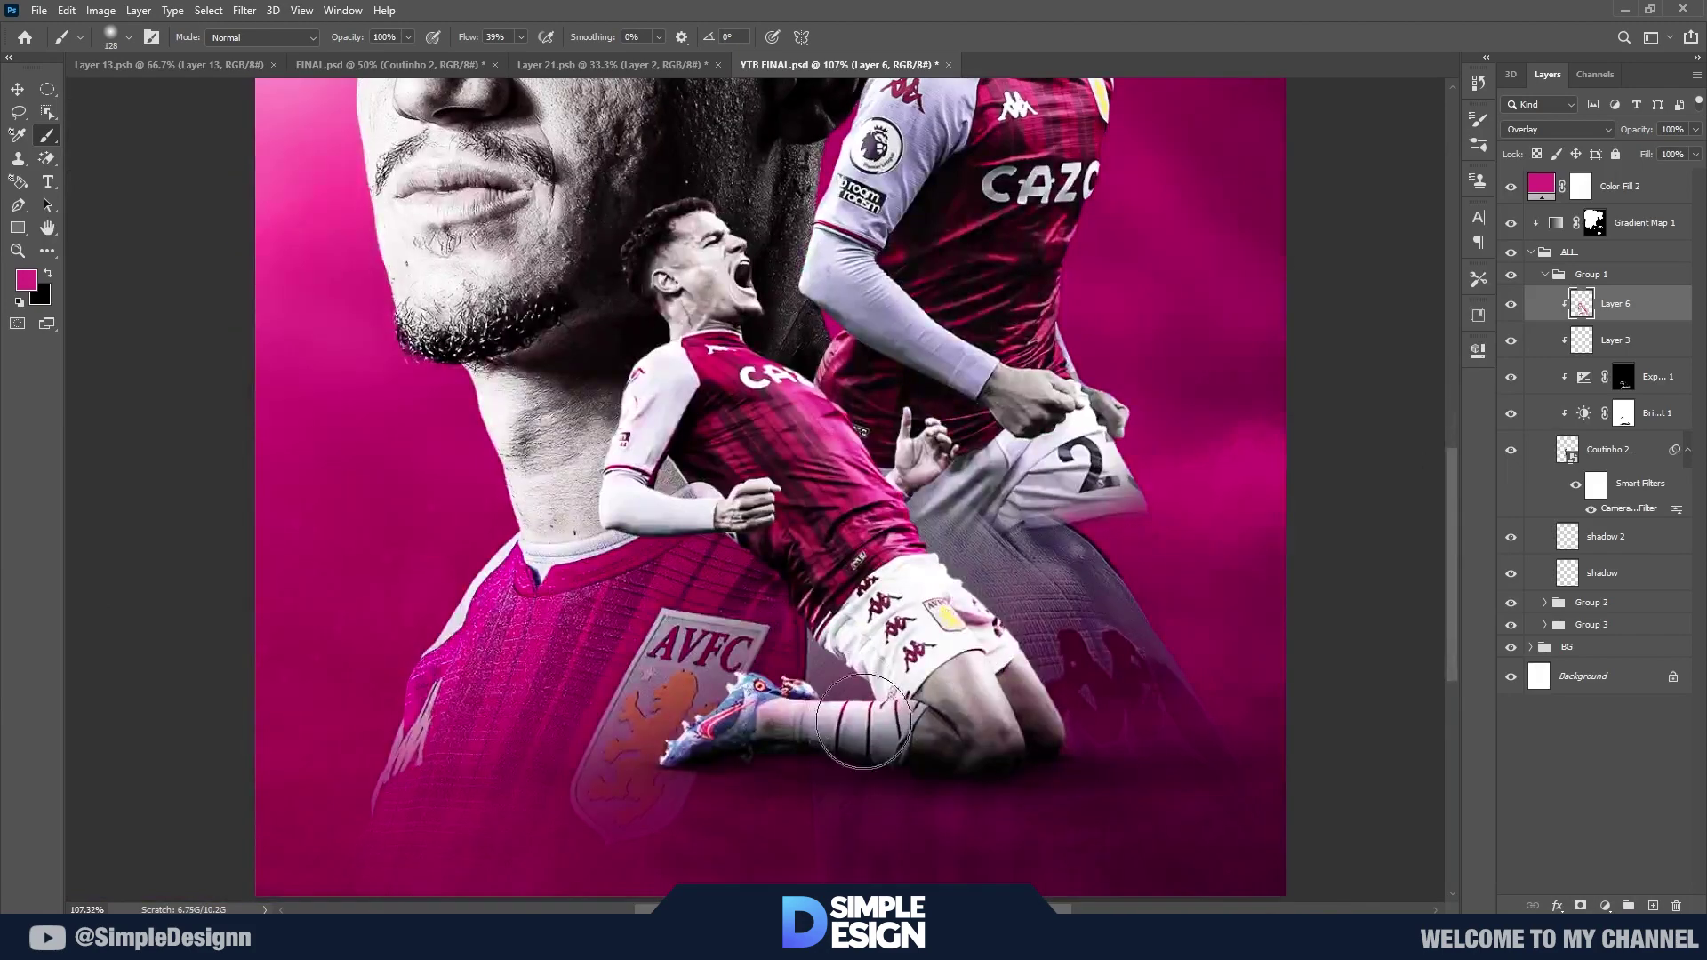
{"action": "scroll", "coordinate": [723, 790], "scroll_direction": "down", "scroll_amount": 1}
{"action": "scroll", "coordinate": [723, 790], "scroll_direction": "up", "scroll_amount": 2}
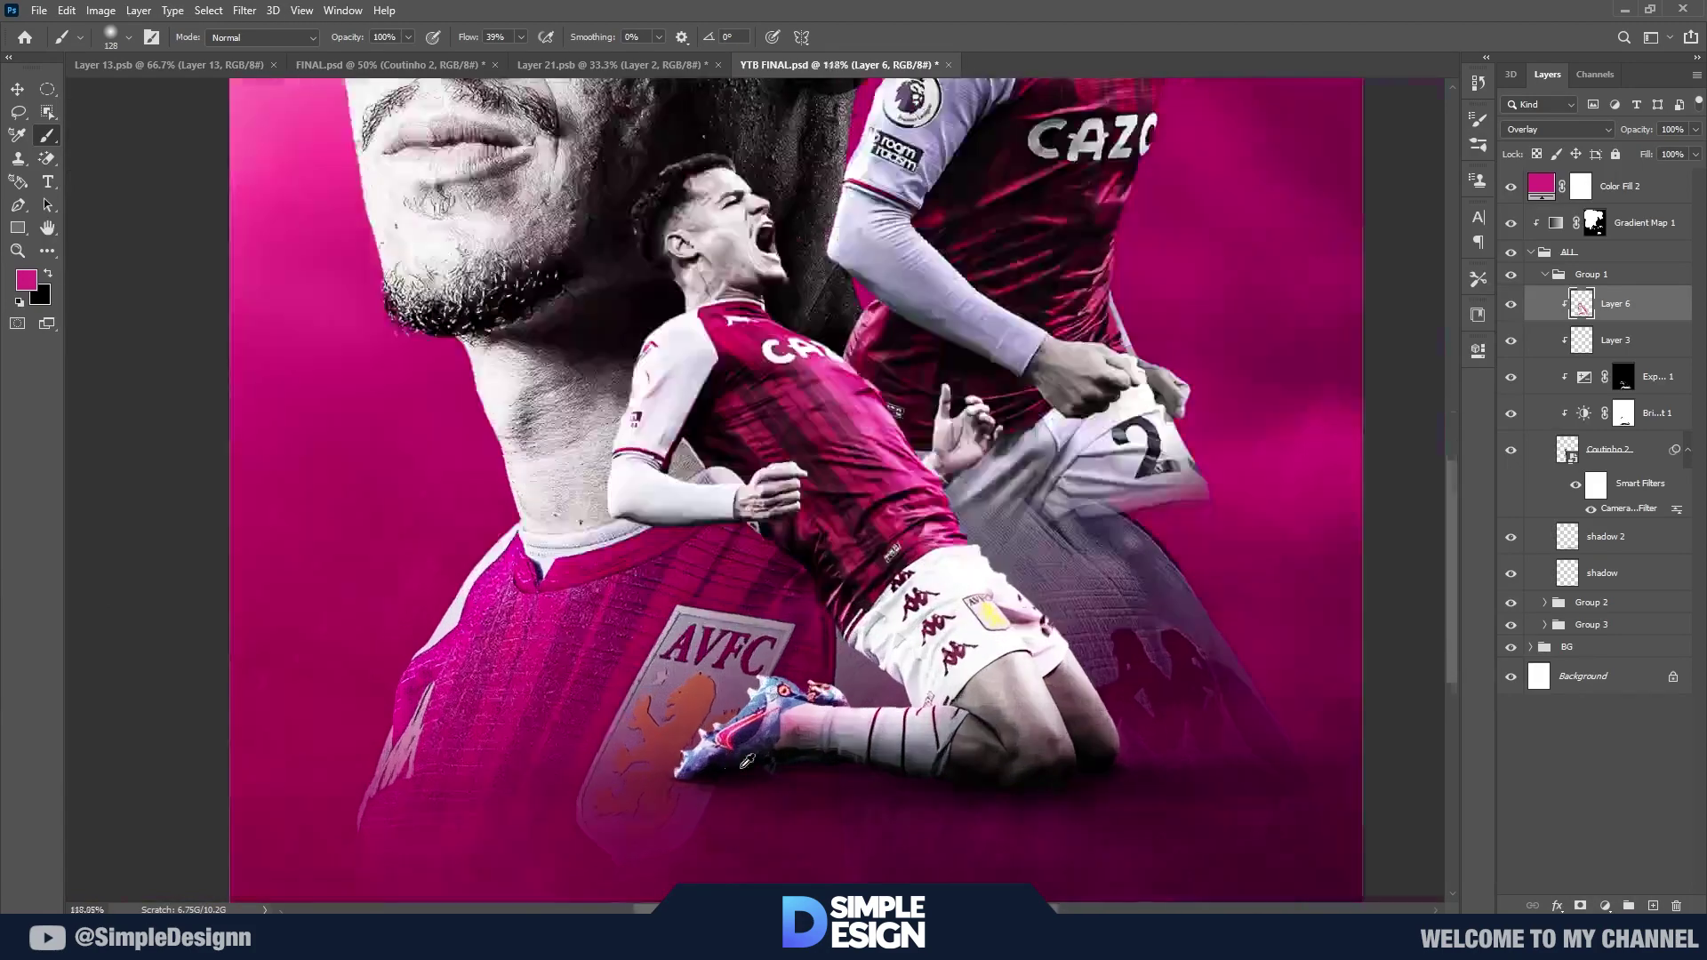
{"action": "scroll", "coordinate": [750, 766], "scroll_direction": "up", "scroll_amount": 4}
Step: Add a layer mask to Layer 6 and mask the pink tint off the sock
{"action": "left_click", "coordinate": [1580, 905]}
{"action": "left_click", "coordinate": [979, 692]}
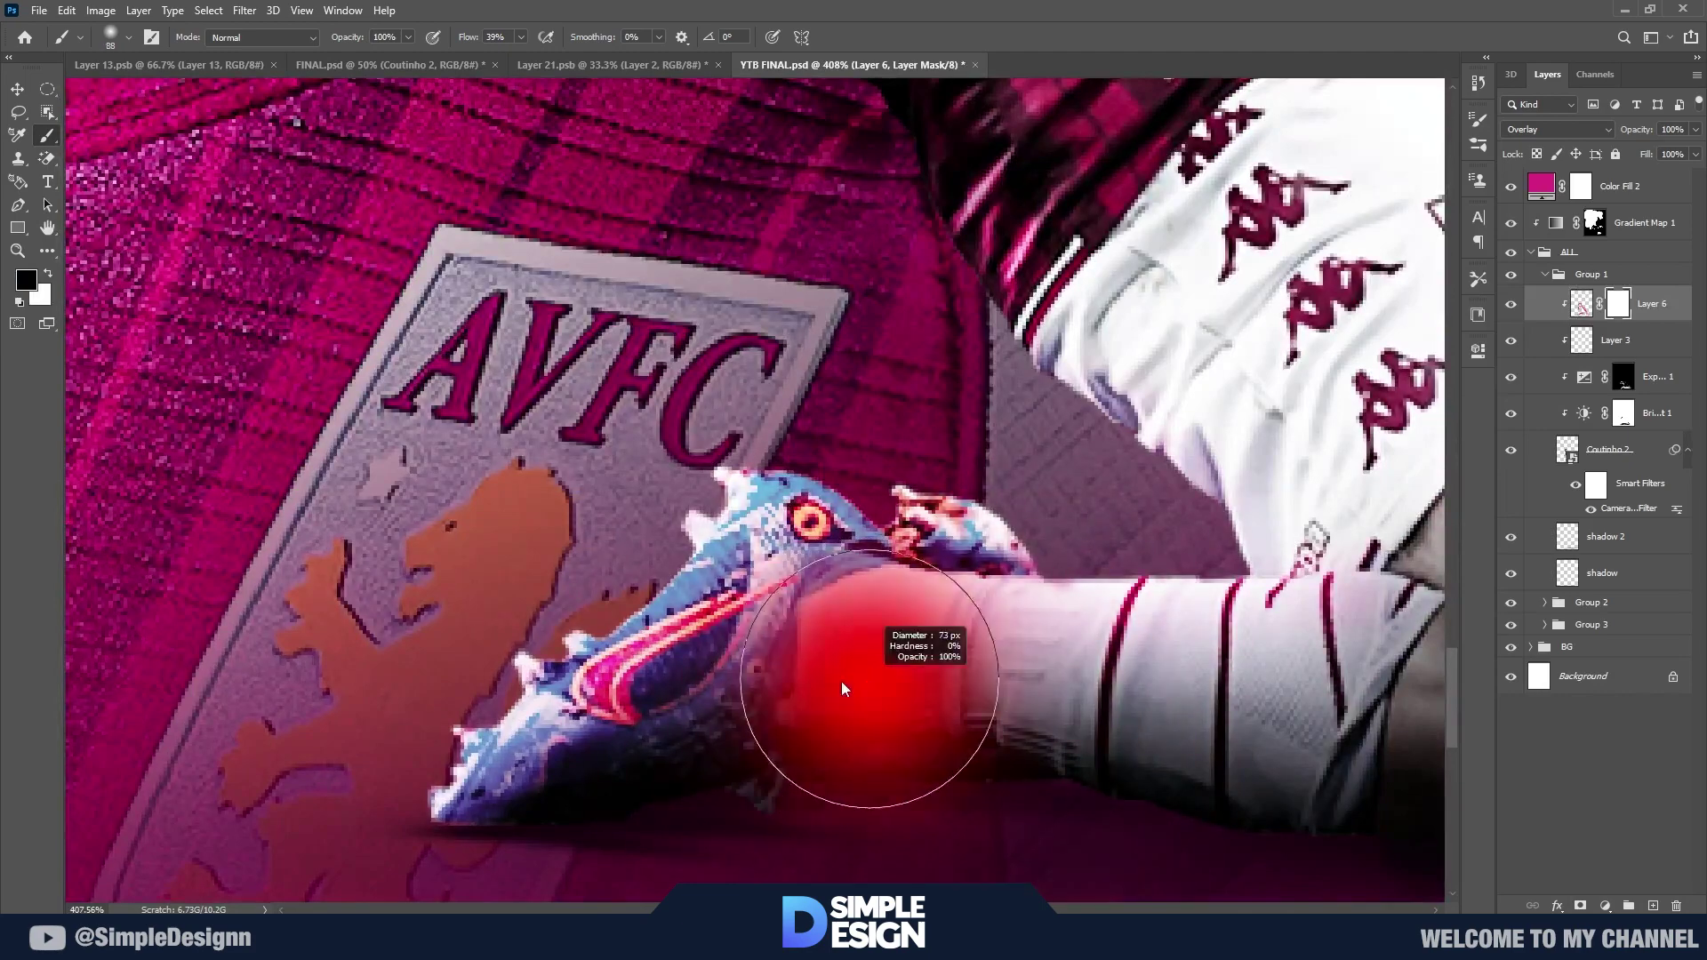
{"action": "key", "text": "x"}
{"action": "key", "text": "bracketleft"}
{"action": "key", "text": "bracketleft"}
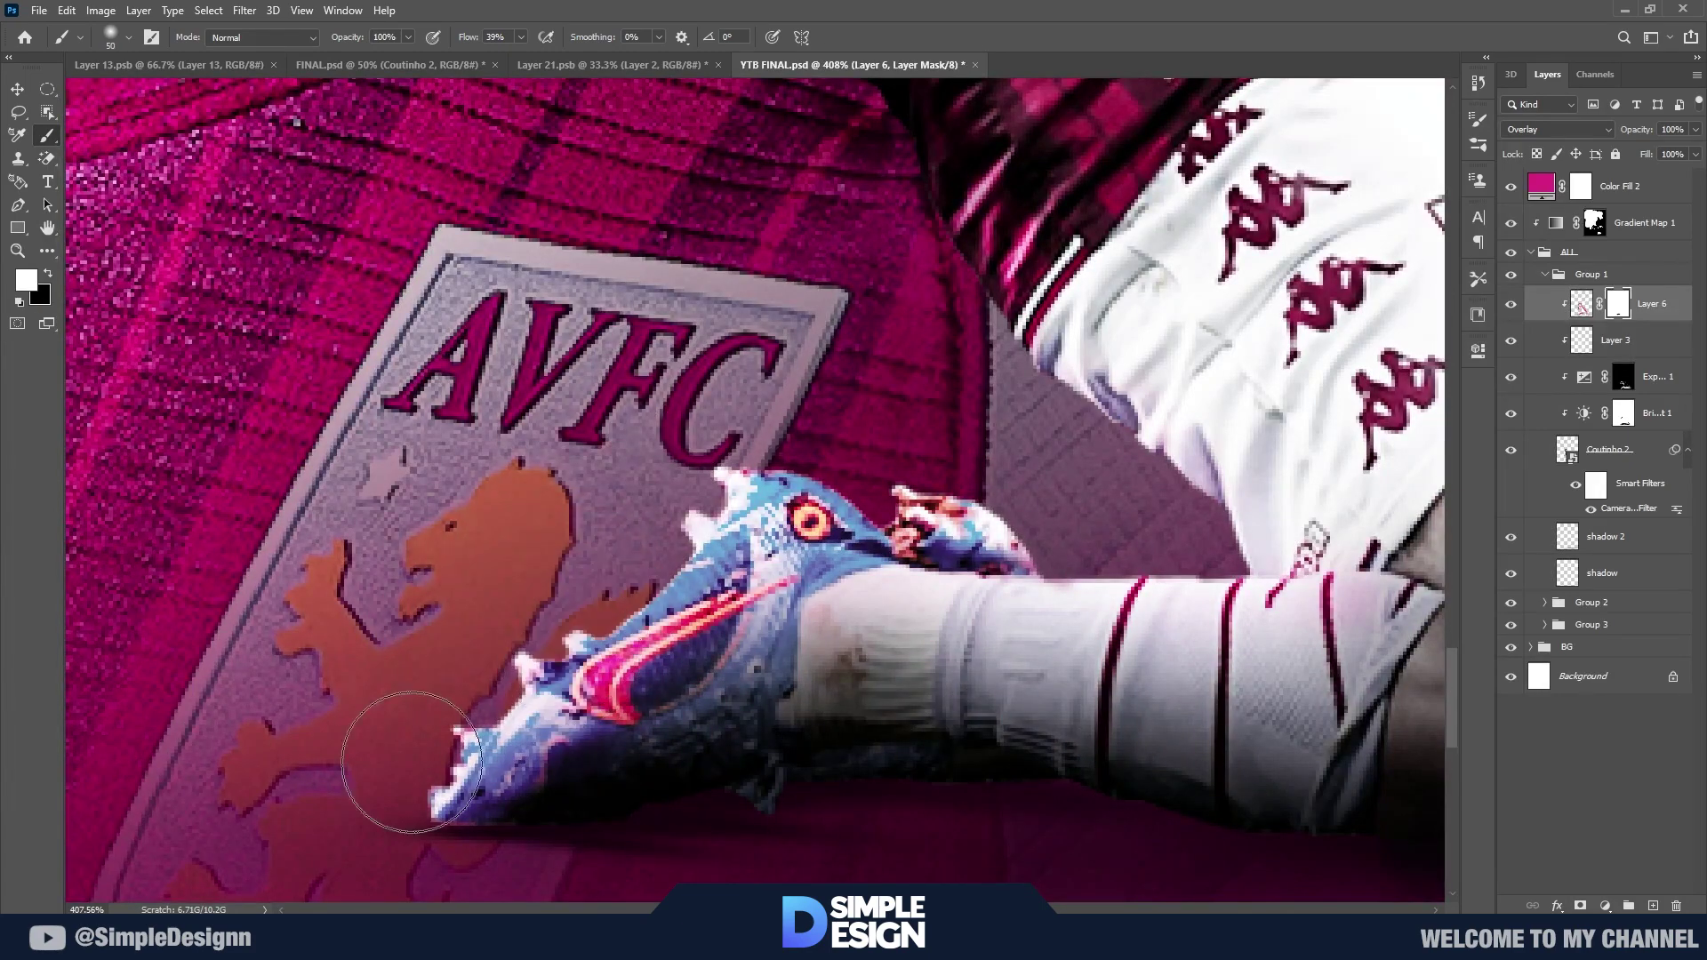
{"action": "scroll", "coordinate": [970, 494], "scroll_direction": "down", "scroll_amount": 4}
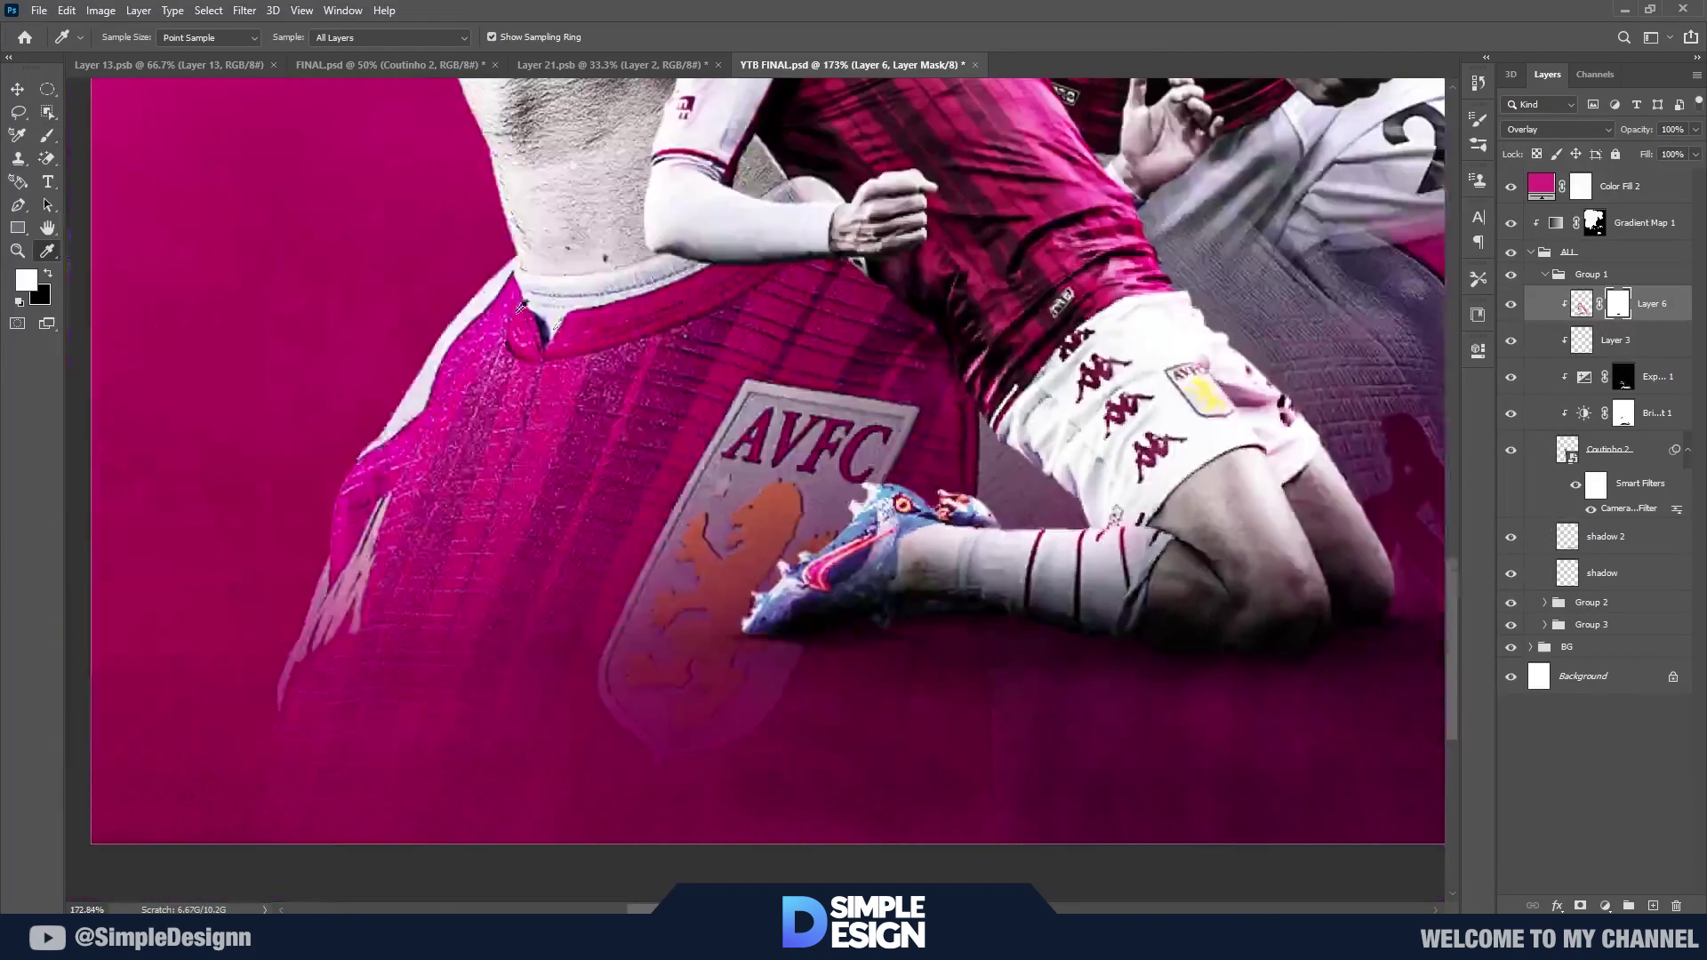
Step: Resume painting pink highlights on Layer 6's pixels
{"action": "left_click", "coordinate": [1582, 303]}
{"action": "scroll", "coordinate": [871, 566], "scroll_direction": "up", "scroll_amount": 4, "text": "alt"}
{"action": "left_click", "coordinate": [871, 566], "text": "alt"}
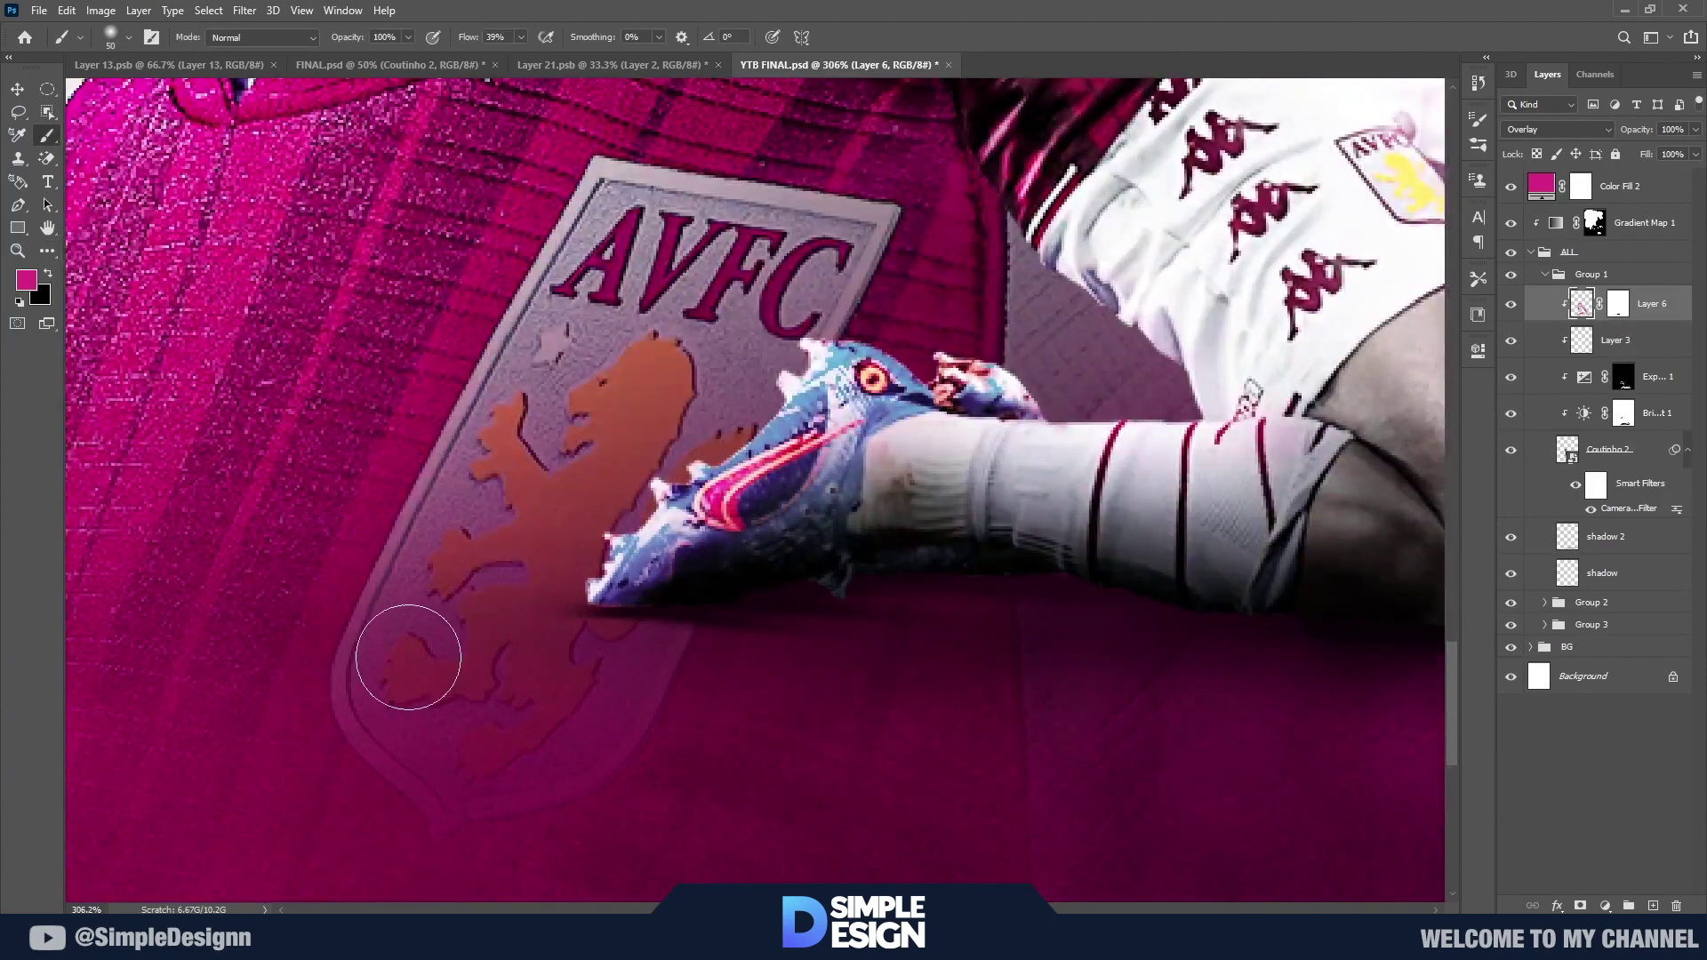
{"action": "scroll", "coordinate": [863, 307], "scroll_direction": "down", "scroll_amount": 1}
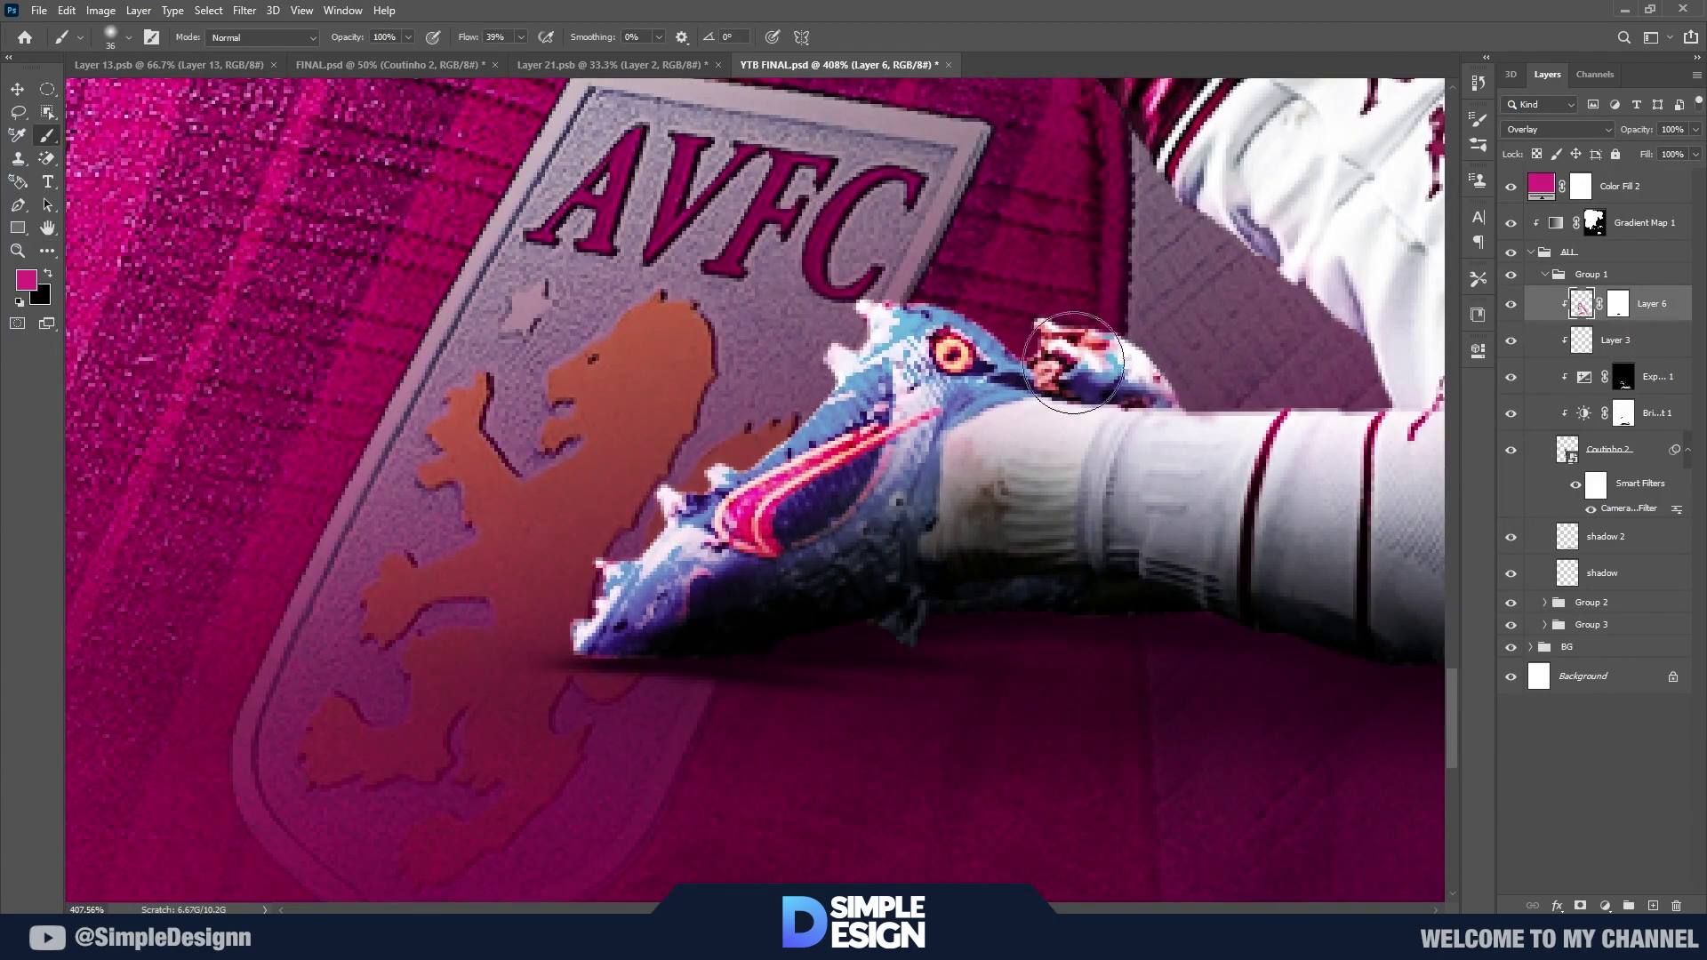
{"action": "scroll", "coordinate": [1074, 363], "scroll_direction": "down", "scroll_amount": 3}
{"action": "scroll", "coordinate": [1019, 608], "scroll_direction": "down", "scroll_amount": 2}
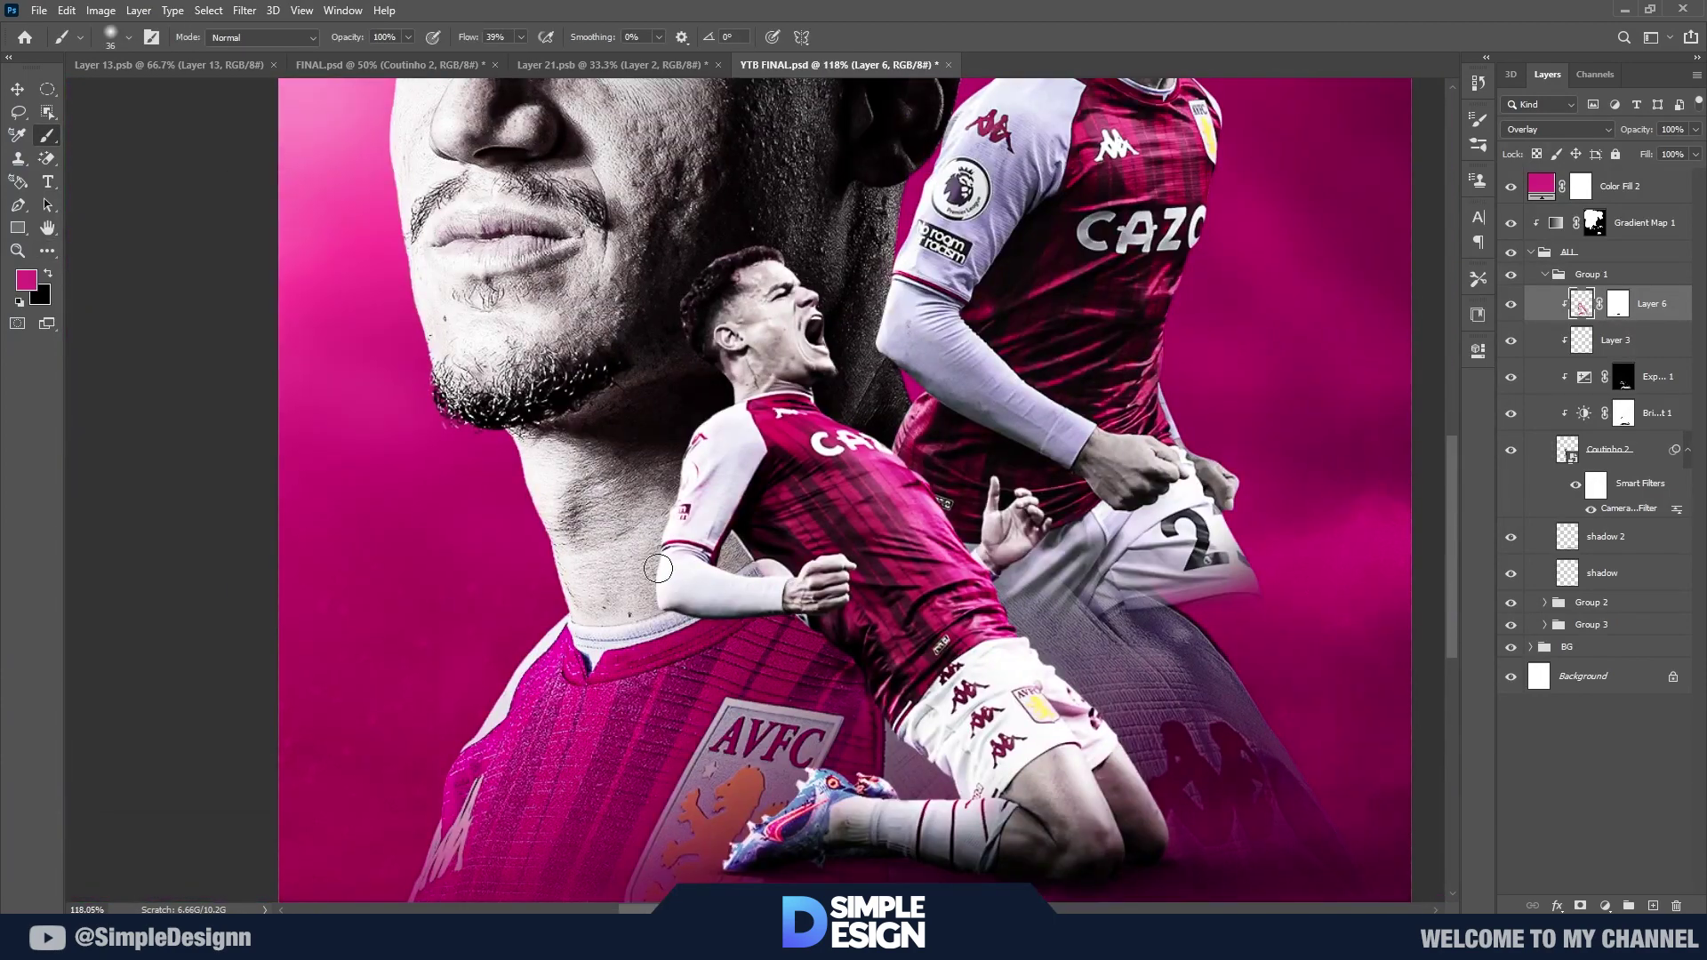
{"action": "scroll", "coordinate": [658, 569], "scroll_direction": "up", "scroll_amount": 2}
{"action": "scroll", "coordinate": [671, 516], "scroll_direction": "up", "scroll_amount": 2}
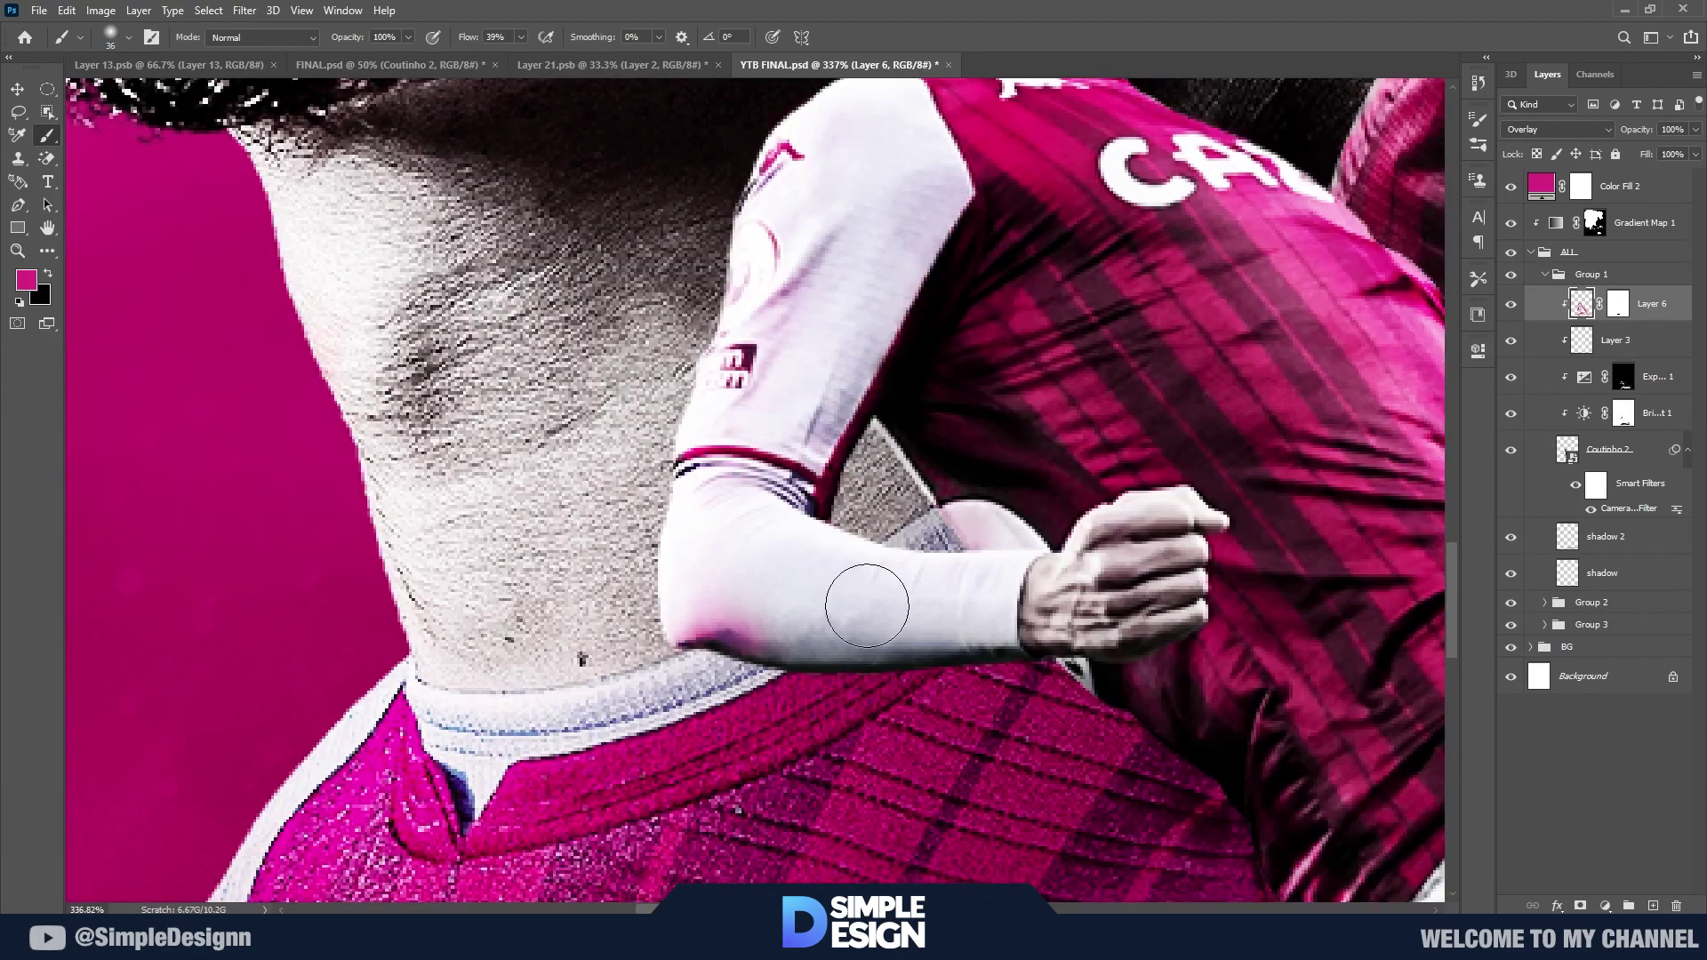
Step: Refine Layer 6's mask and compare the poster with and without the highlights
{"action": "left_click", "coordinate": [1617, 305]}
{"action": "scroll", "coordinate": [743, 711], "scroll_direction": "down", "scroll_amount": 3}
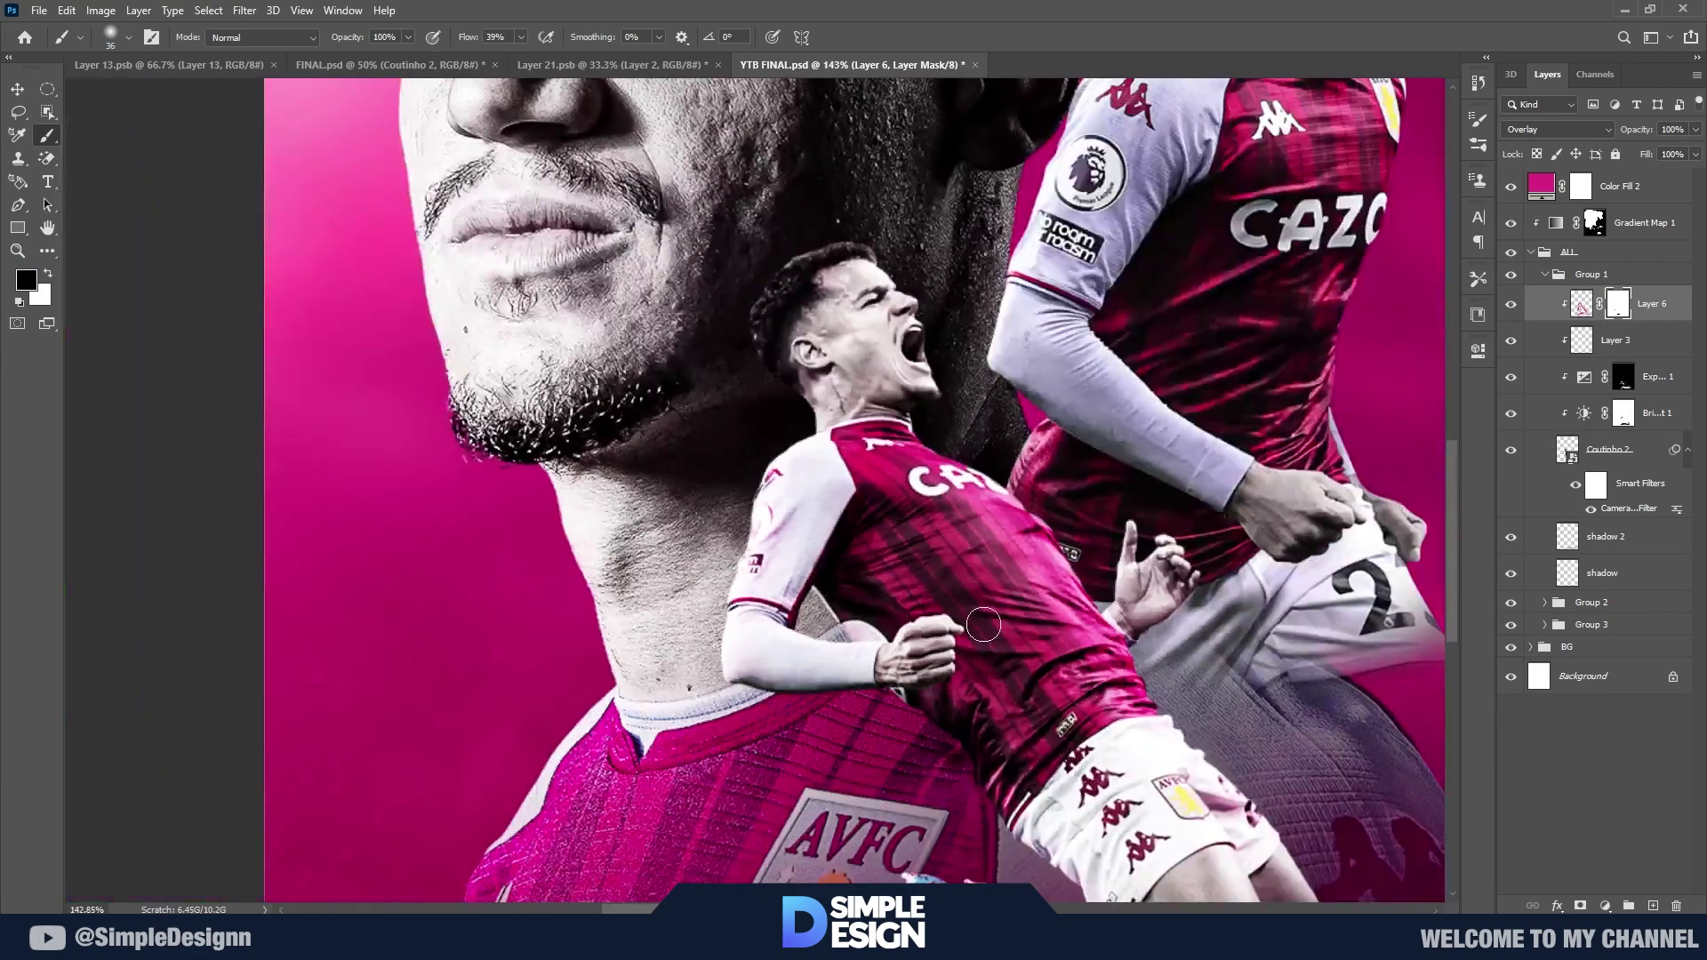
{"action": "scroll", "coordinate": [983, 625], "scroll_direction": "down", "scroll_amount": 2}
{"action": "scroll", "coordinate": [983, 625], "scroll_direction": "down", "scroll_amount": 1}
{"action": "scroll", "coordinate": [983, 625], "scroll_direction": "down", "scroll_amount": 2}
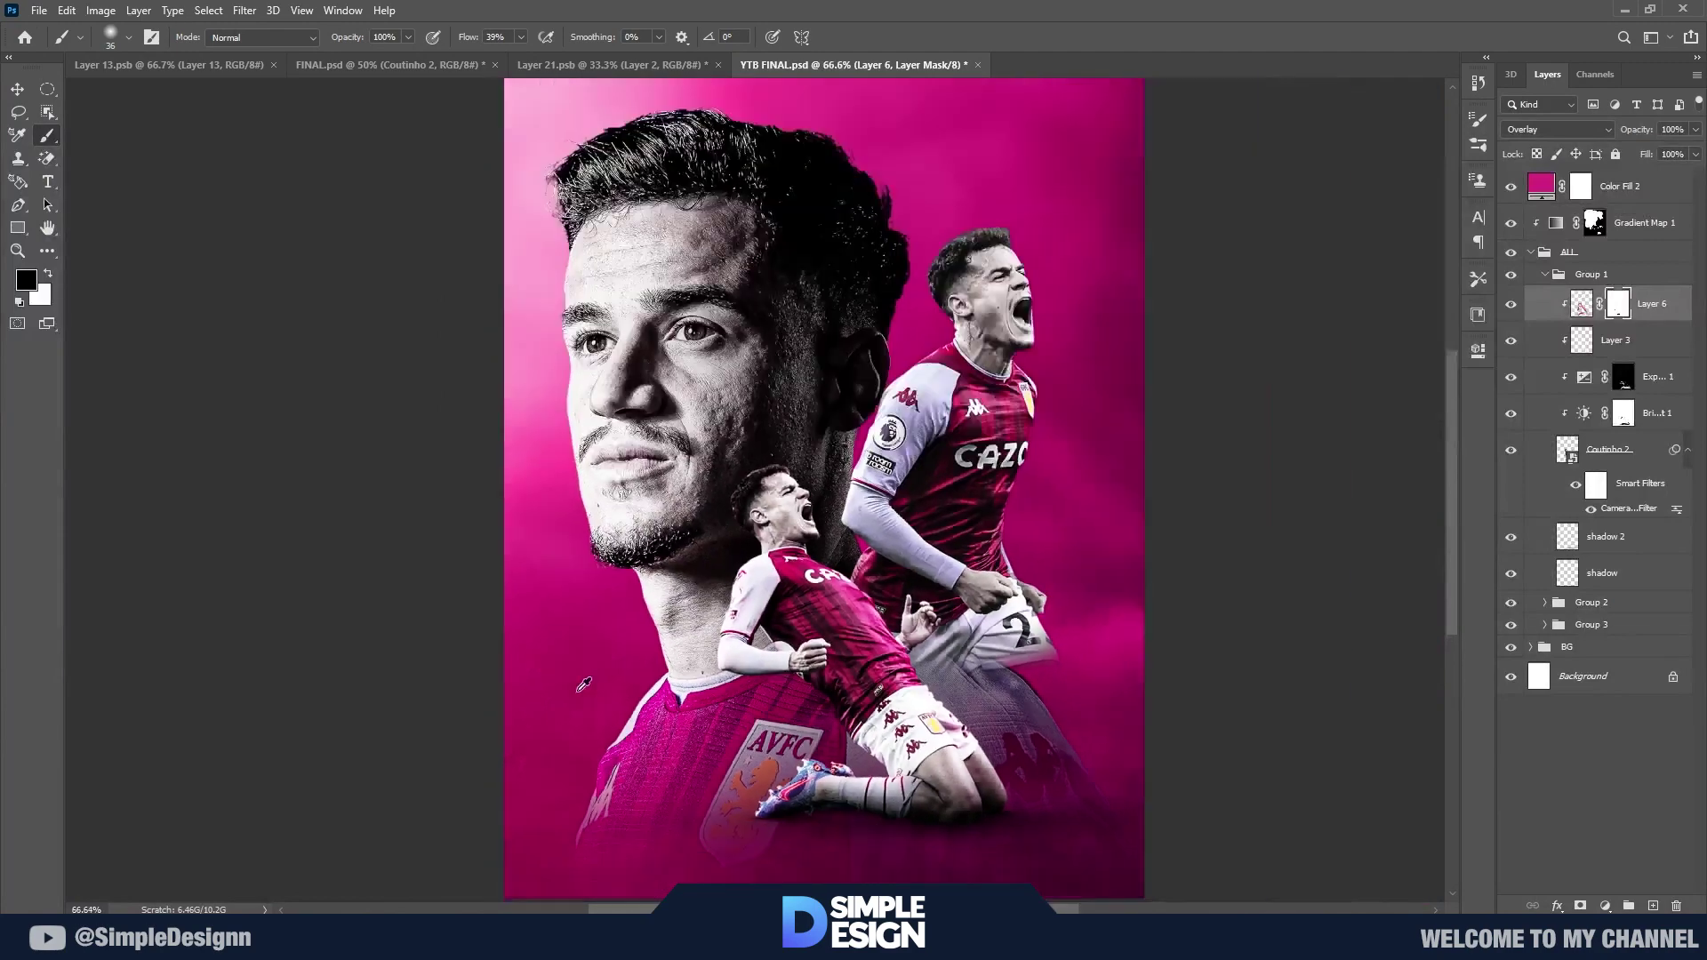
{"action": "scroll", "coordinate": [983, 625], "scroll_direction": "down", "scroll_amount": 1}
{"action": "left_click", "coordinate": [1511, 304]}
{"action": "left_click", "coordinate": [1510, 304]}
{"action": "scroll", "coordinate": [1503, 363], "scroll_direction": "up", "scroll_amount": 2}
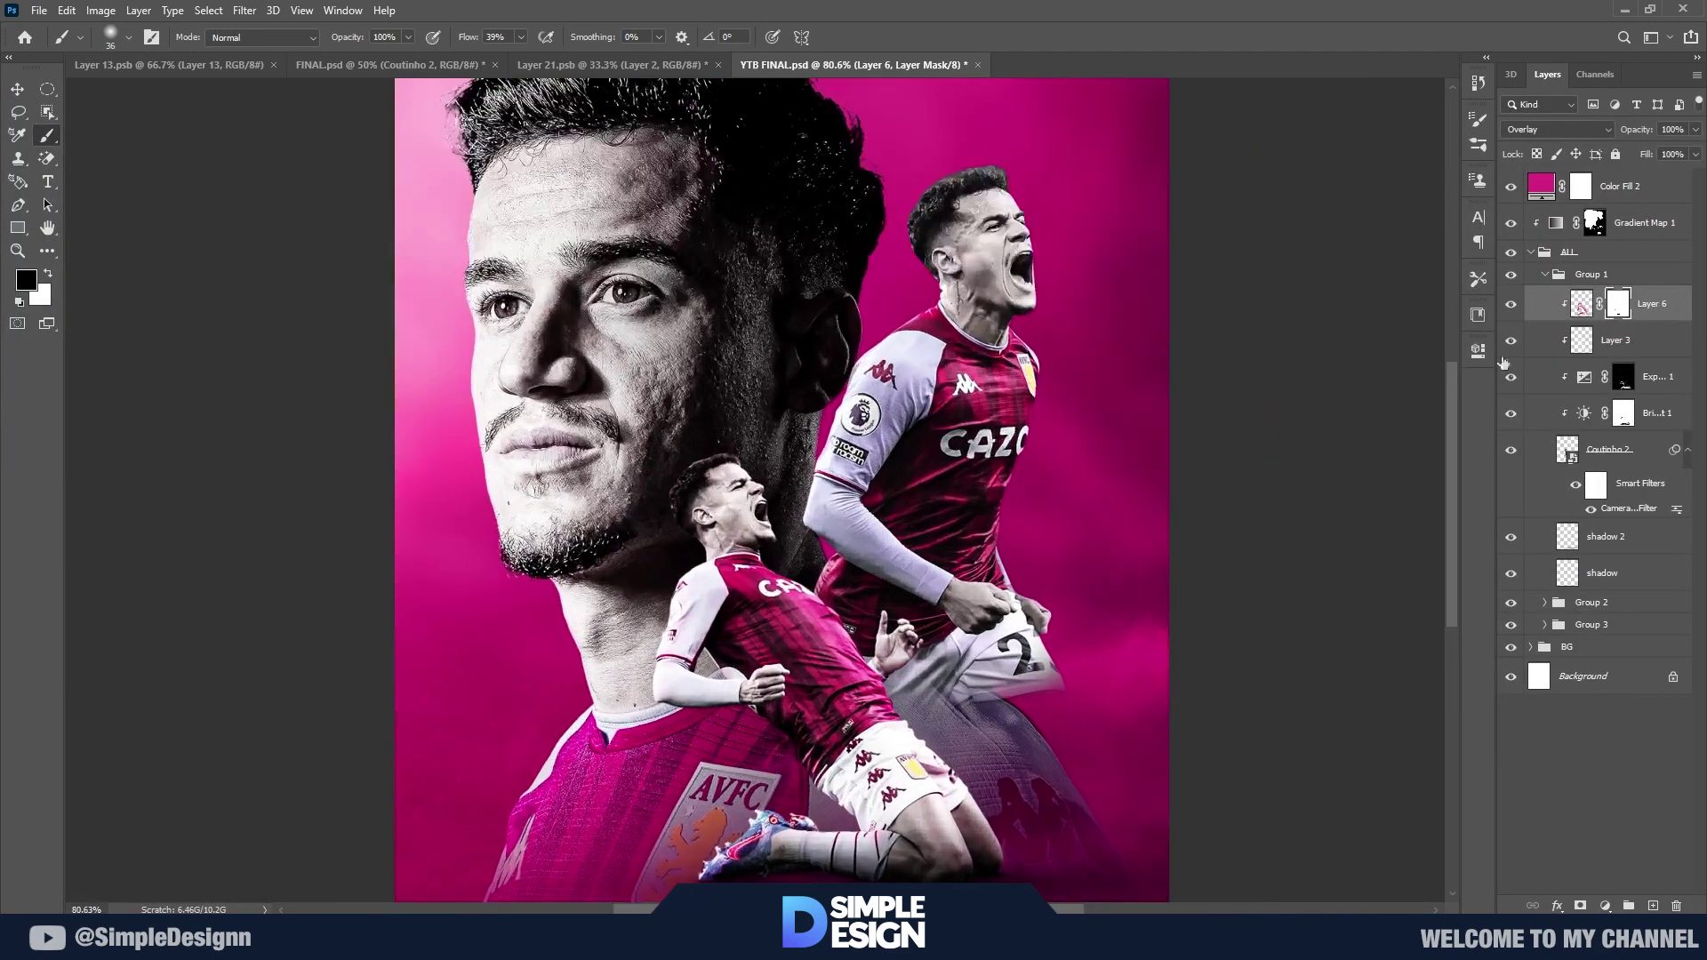
{"action": "left_click", "coordinate": [1544, 275]}
Step: Set Layer 7 in Group 2 to Overlay and paint a soft pink glow around the upper player
{"action": "left_click", "coordinate": [1643, 341]}
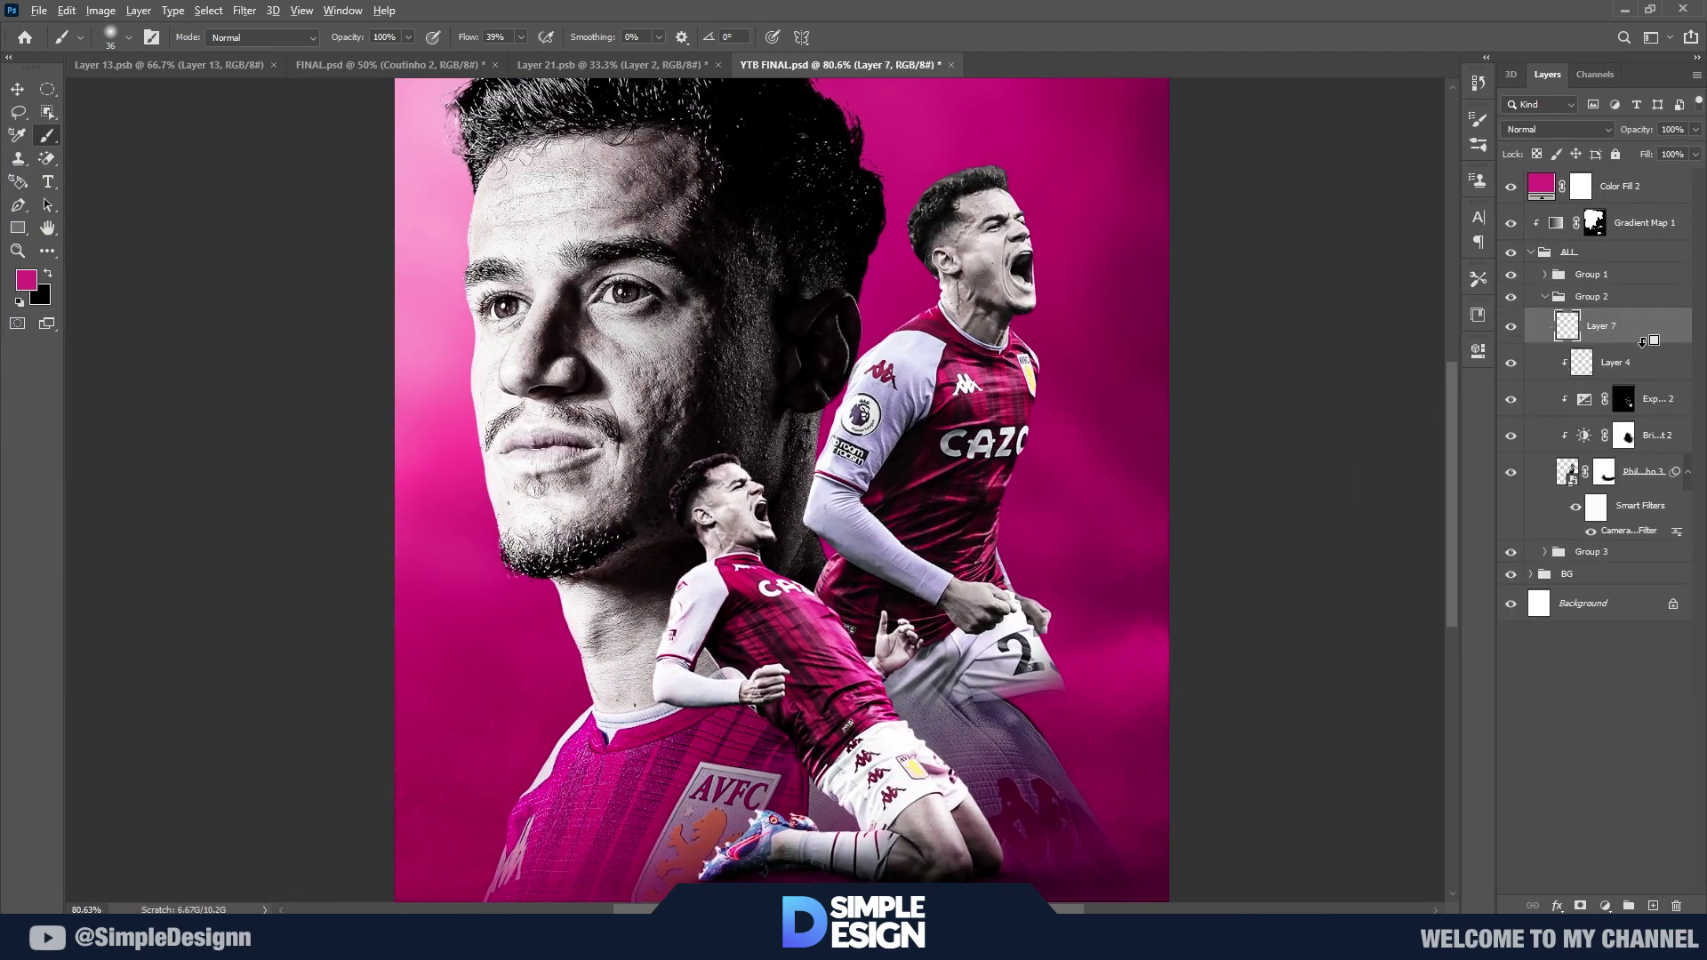
{"action": "left_click", "coordinate": [1556, 128]}
{"action": "left_click", "coordinate": [1547, 342]}
{"action": "scroll", "coordinate": [842, 401], "scroll_direction": "up", "scroll_amount": 2}
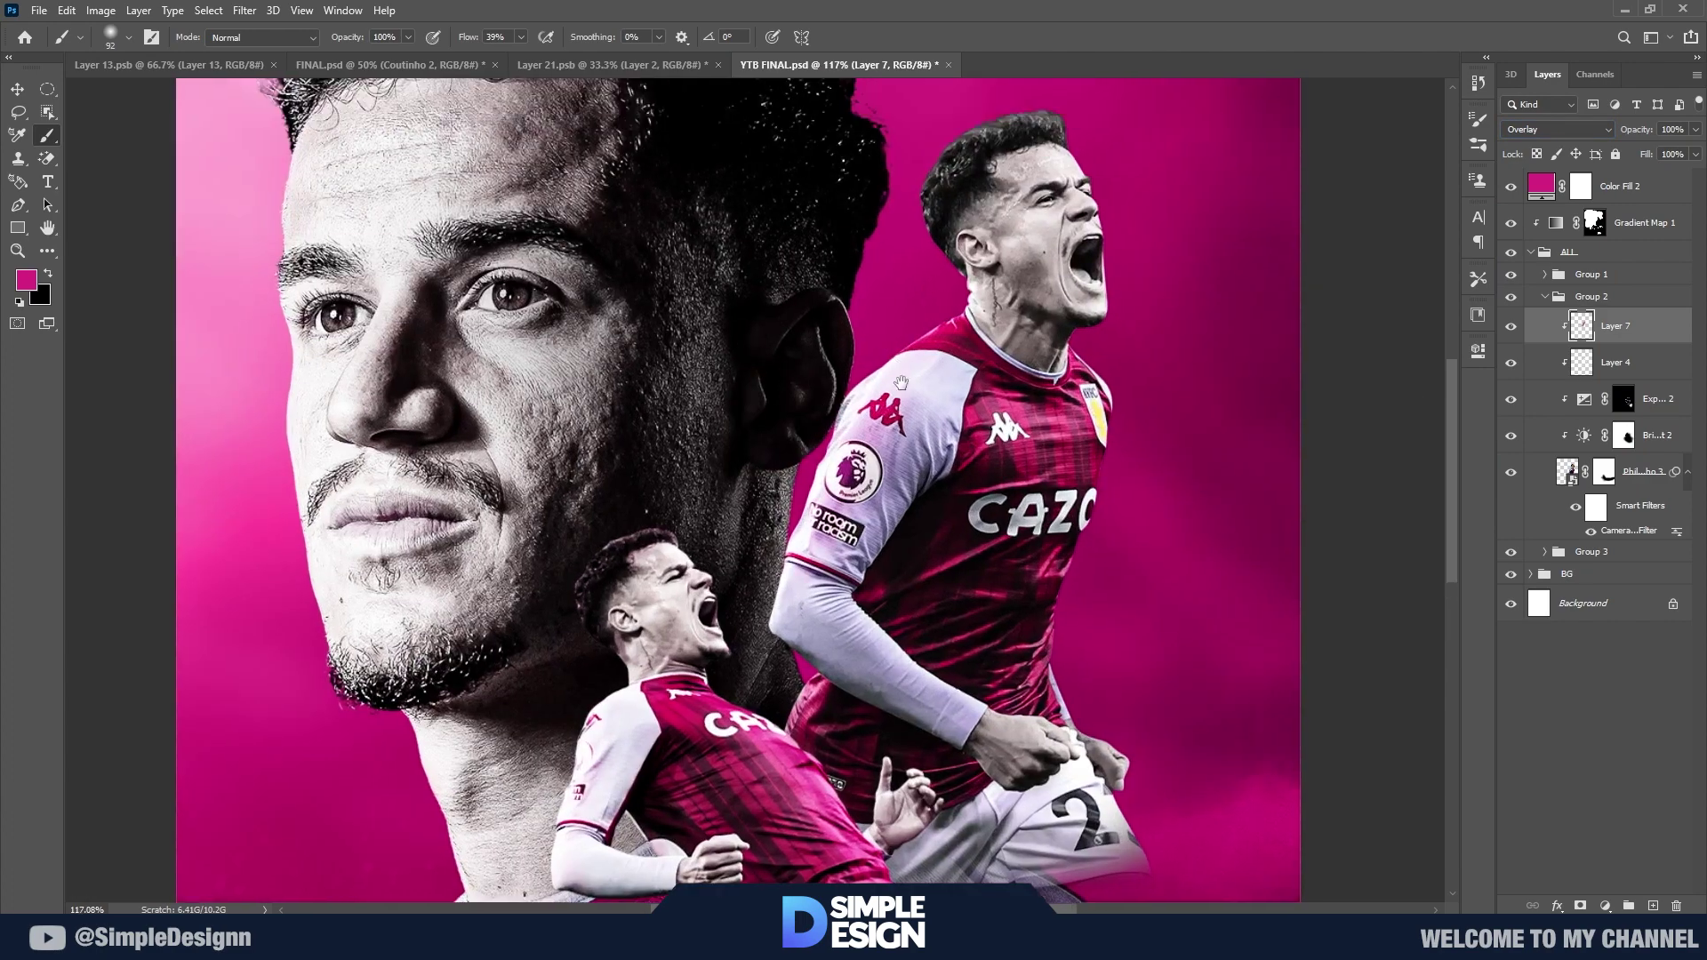
{"action": "left_click_drag", "start_coordinate": [935, 281], "coordinate": [876, 445]}
{"action": "mouse_move", "coordinate": [1075, 243]}
{"action": "left_mouse_down"}
{"action": "mouse_move", "coordinate": [1191, 452]}
{"action": "mouse_move", "coordinate": [1212, 579]}
{"action": "mouse_move", "coordinate": [999, 130]}
{"action": "mouse_move", "coordinate": [1219, 583]}
{"action": "mouse_move", "coordinate": [1142, 264]}
{"action": "left_mouse_up"}
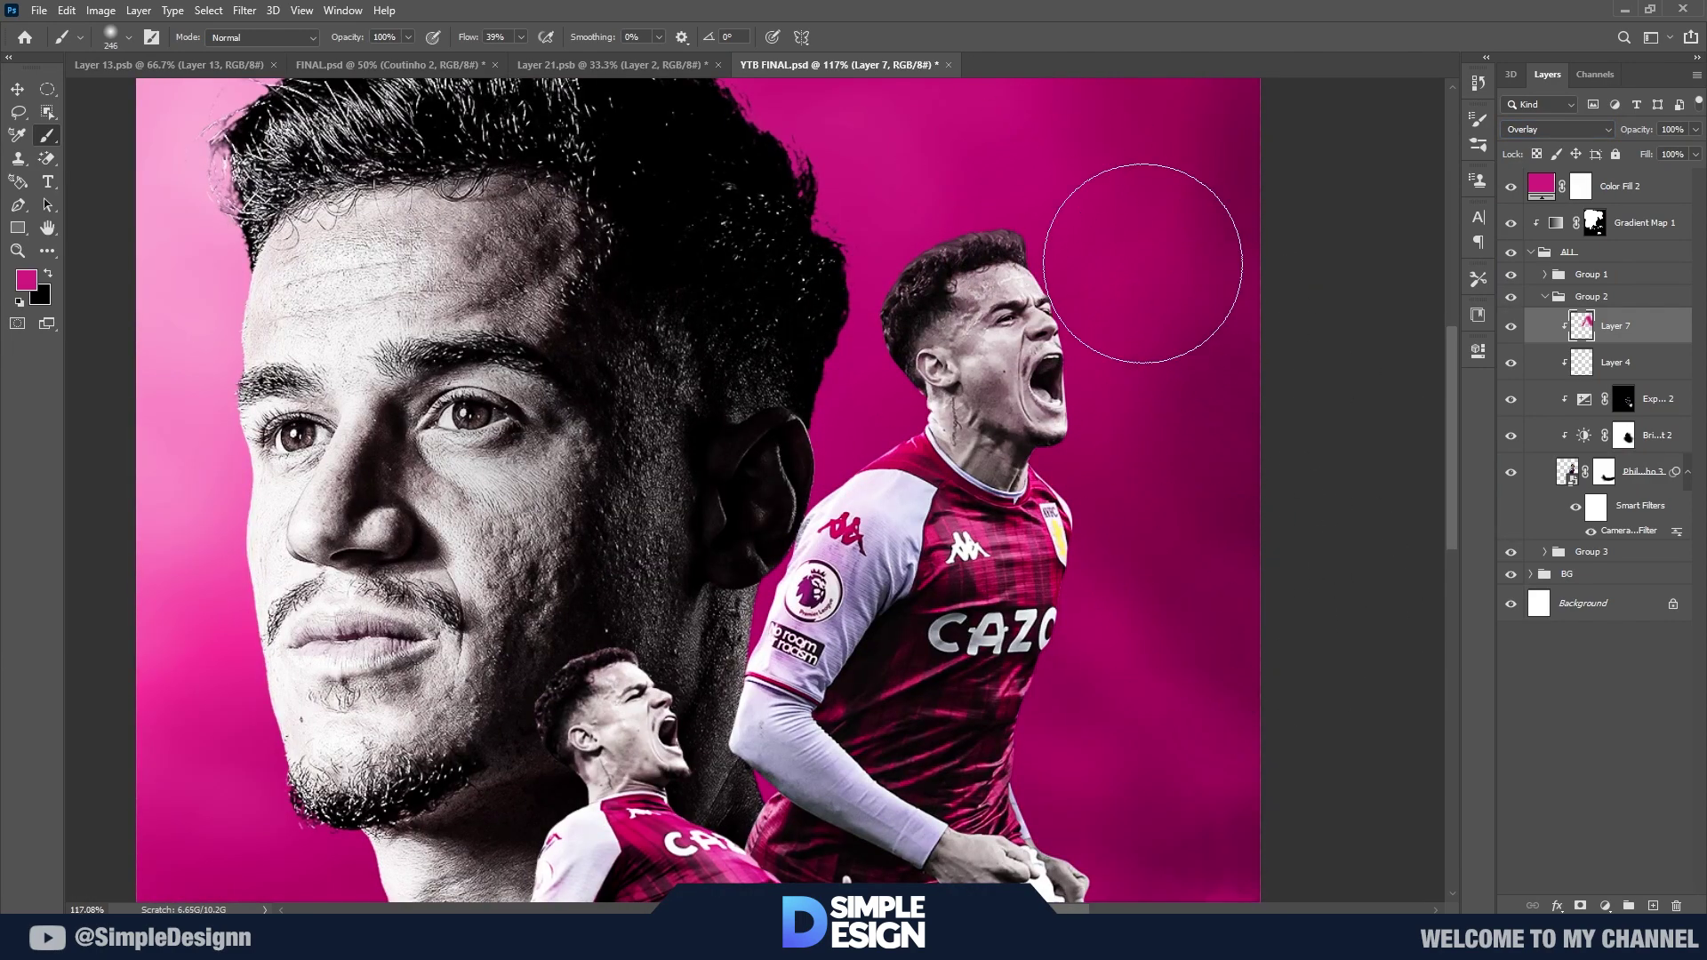
Step: Add a layer mask to Layer 7
{"action": "scroll", "coordinate": [1090, 495], "scroll_direction": "down", "scroll_amount": 5}
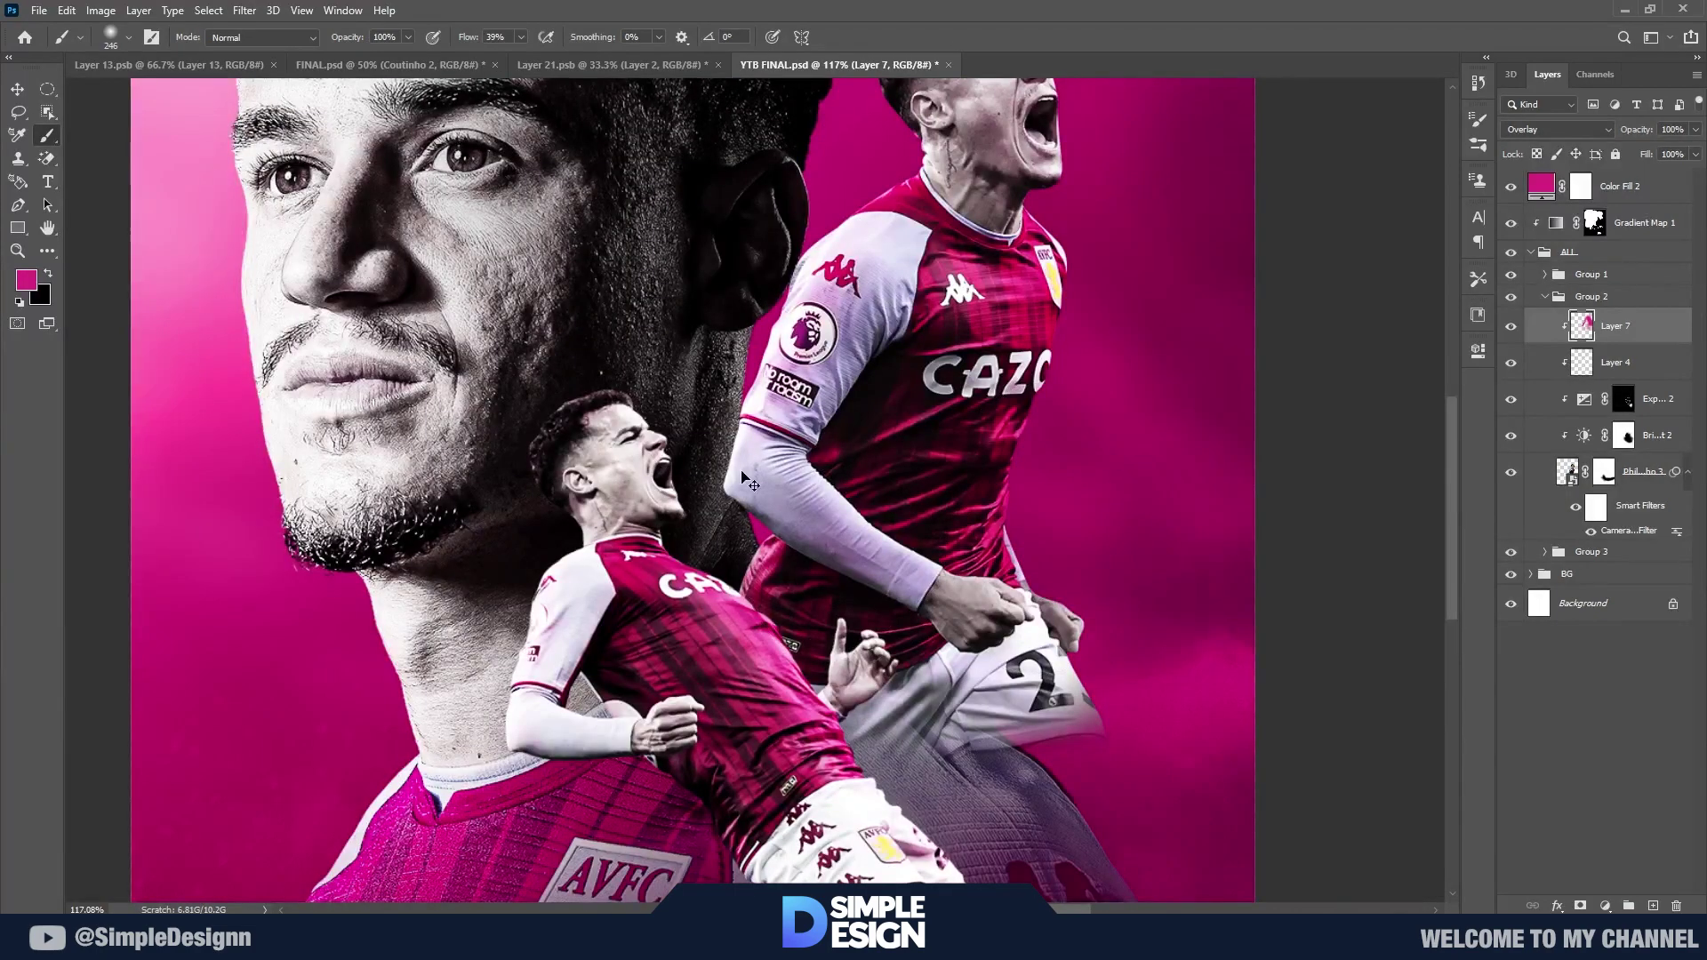
{"action": "scroll", "coordinate": [814, 569], "scroll_direction": "down", "scroll_amount": 5}
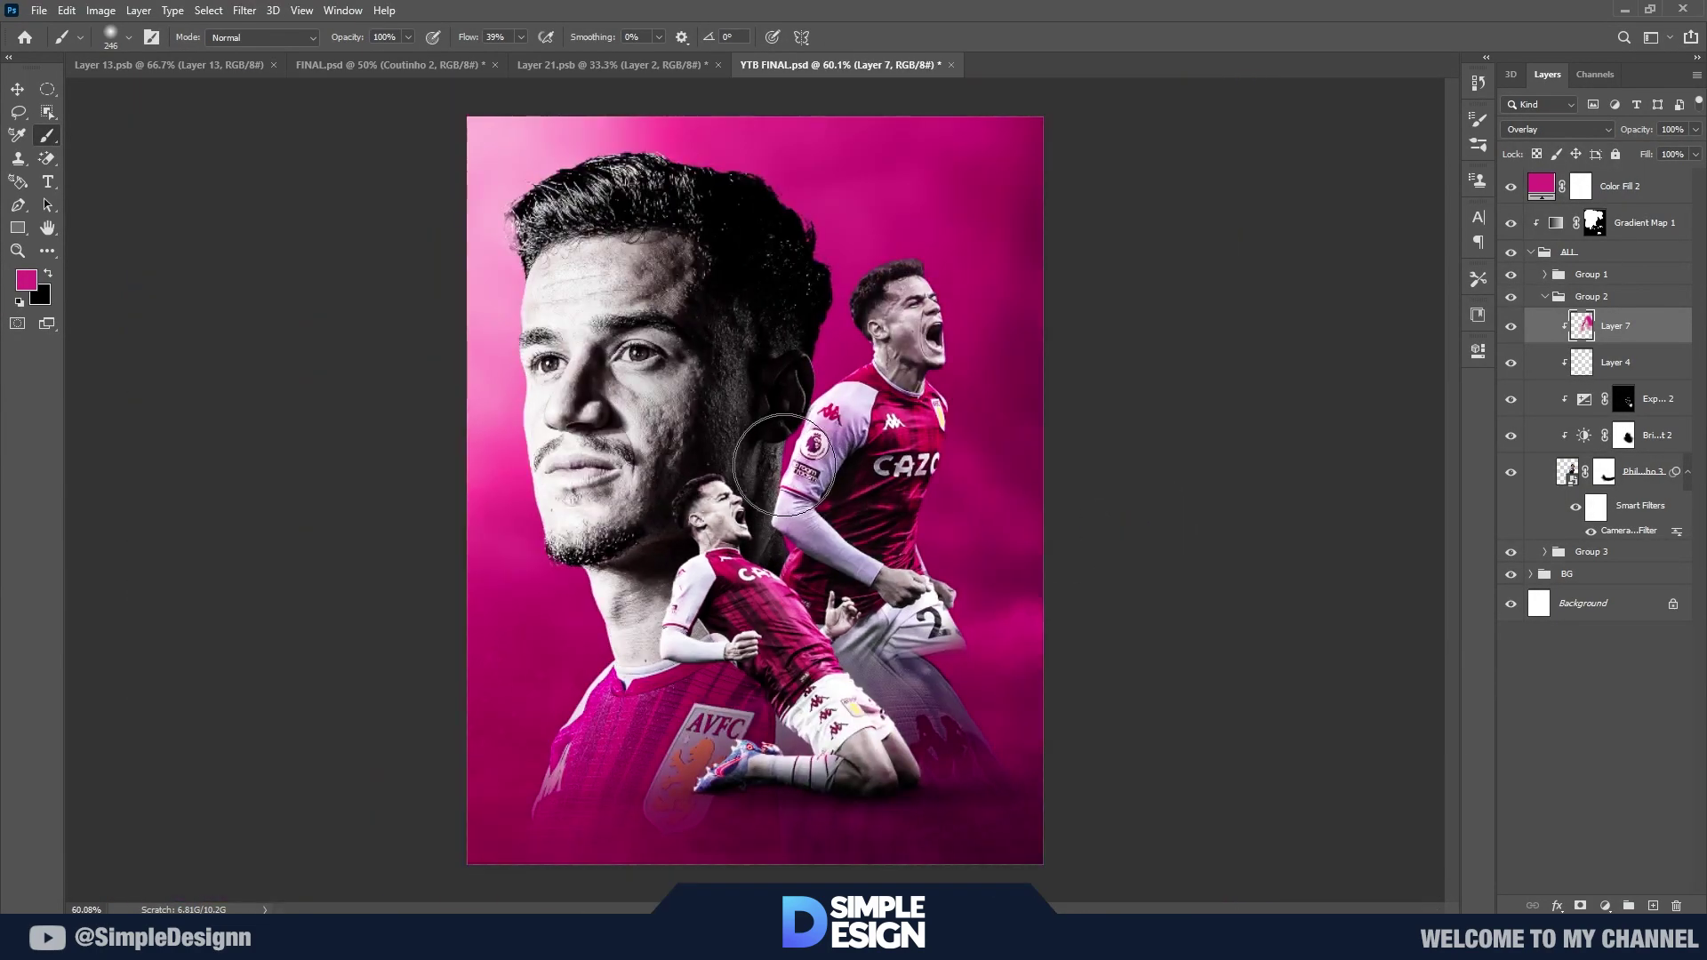
{"action": "scroll", "coordinate": [753, 452], "scroll_direction": "up", "scroll_amount": 3}
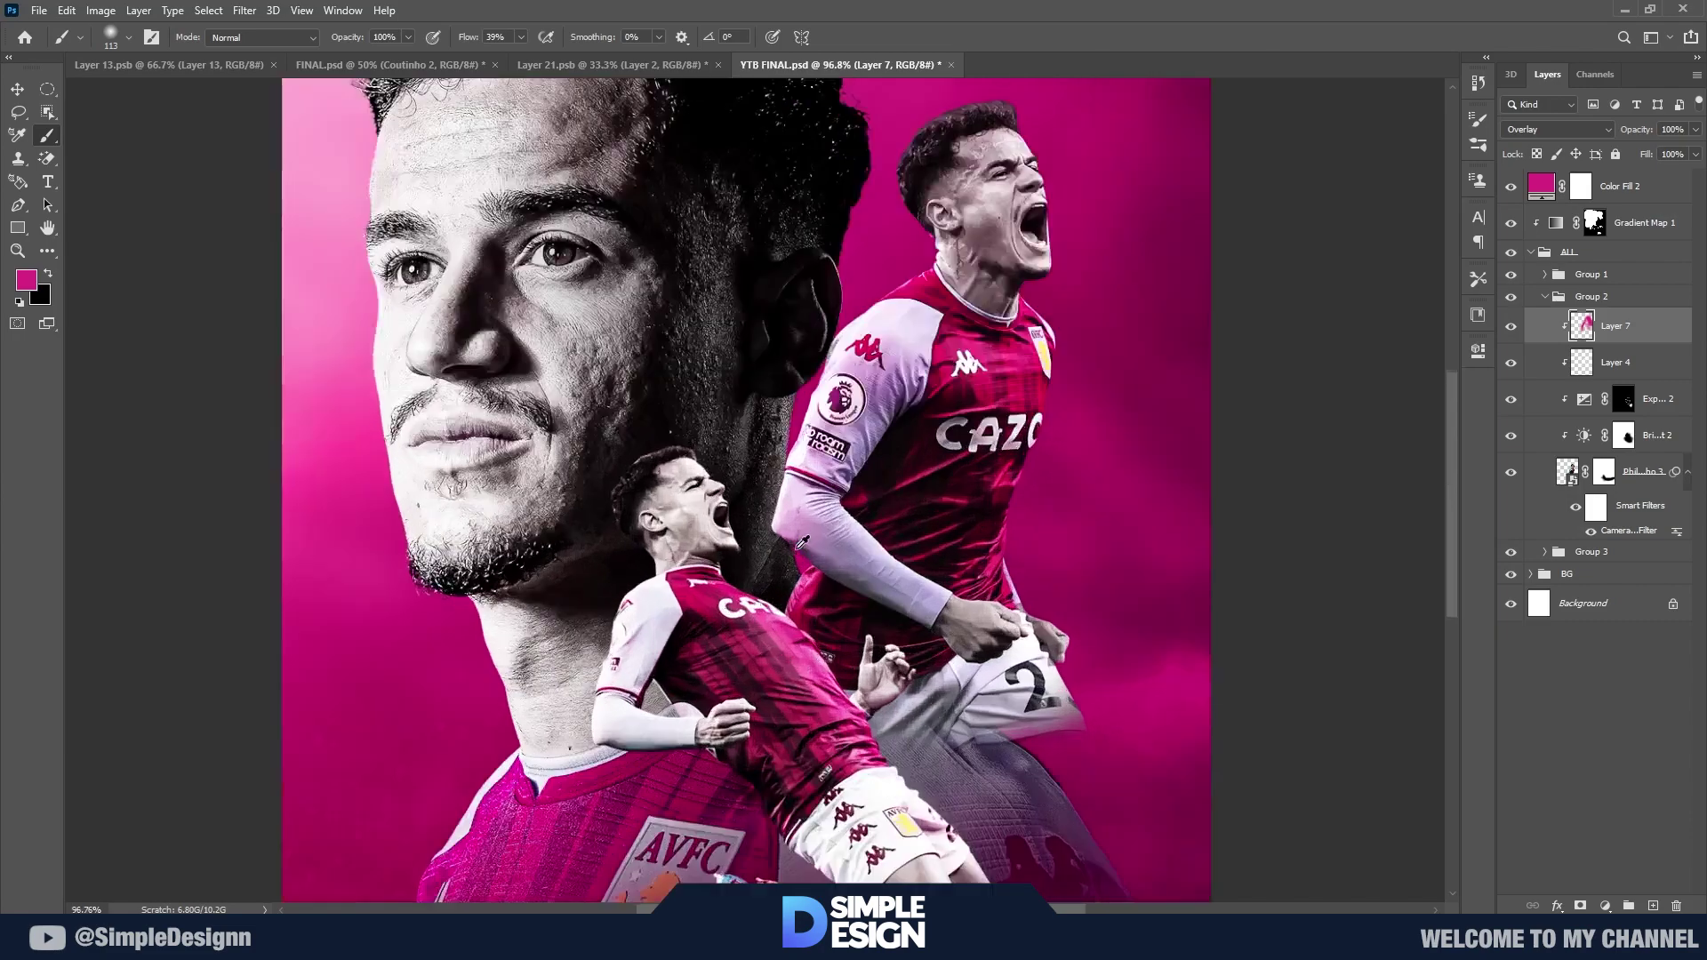
{"action": "scroll", "coordinate": [753, 451], "scroll_direction": "up", "scroll_amount": 3}
{"action": "left_click", "coordinate": [1580, 906]}
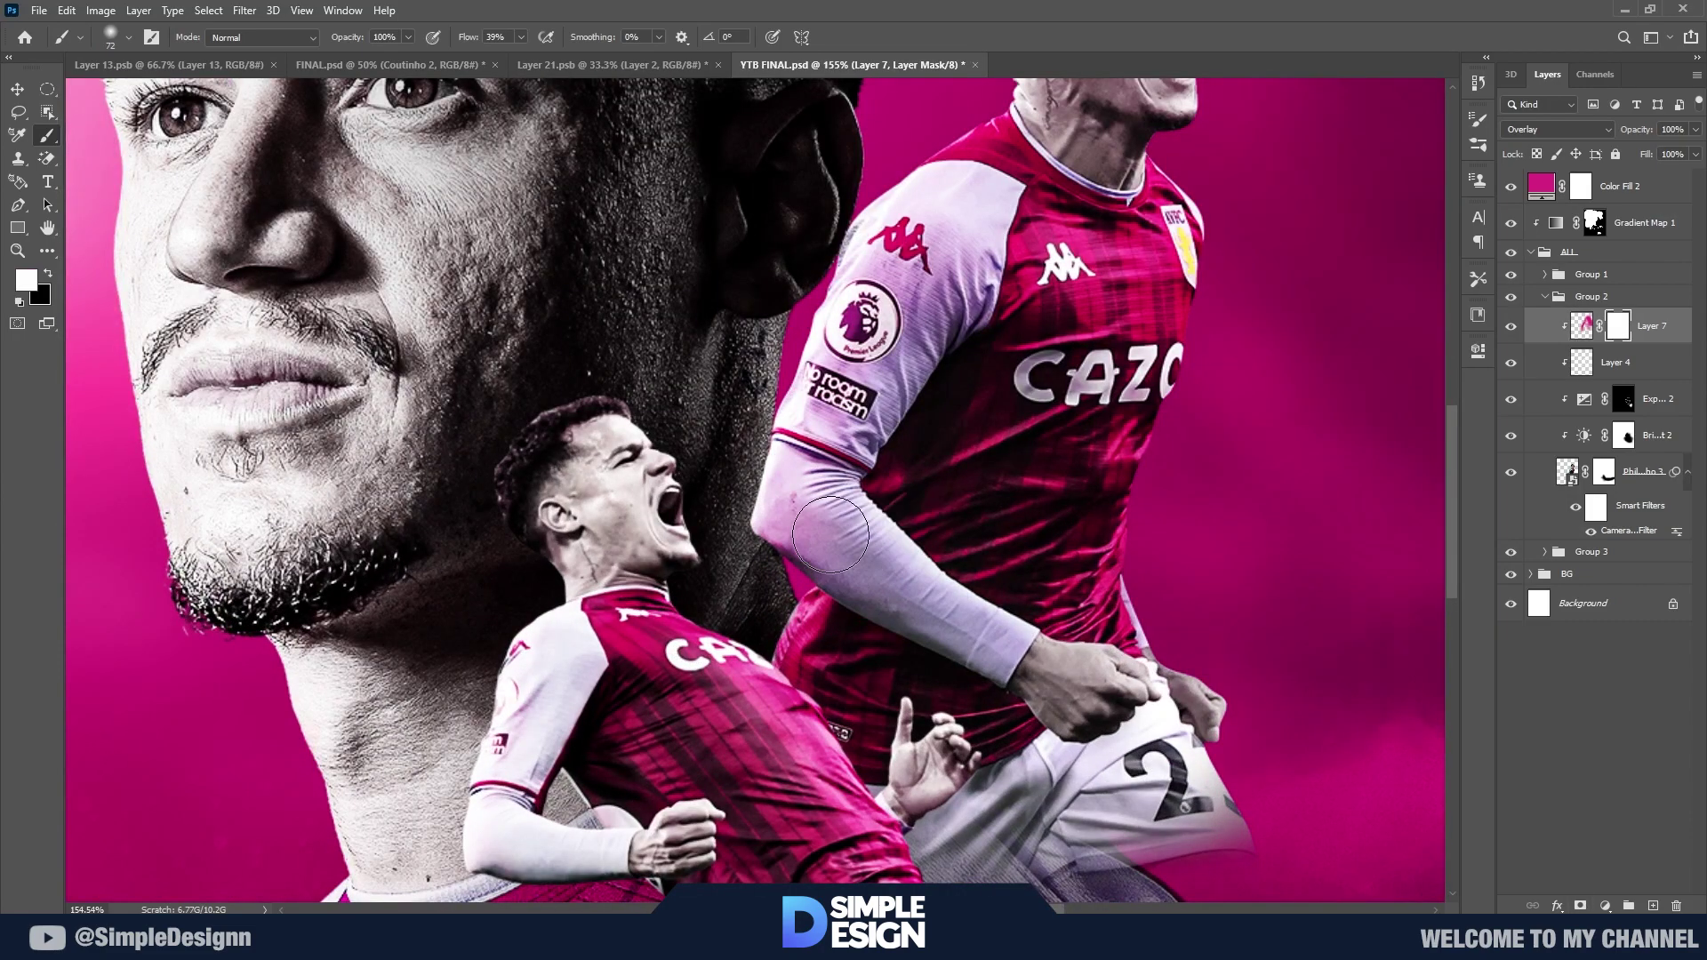
{"action": "scroll", "coordinate": [978, 463], "scroll_direction": "down", "scroll_amount": 3}
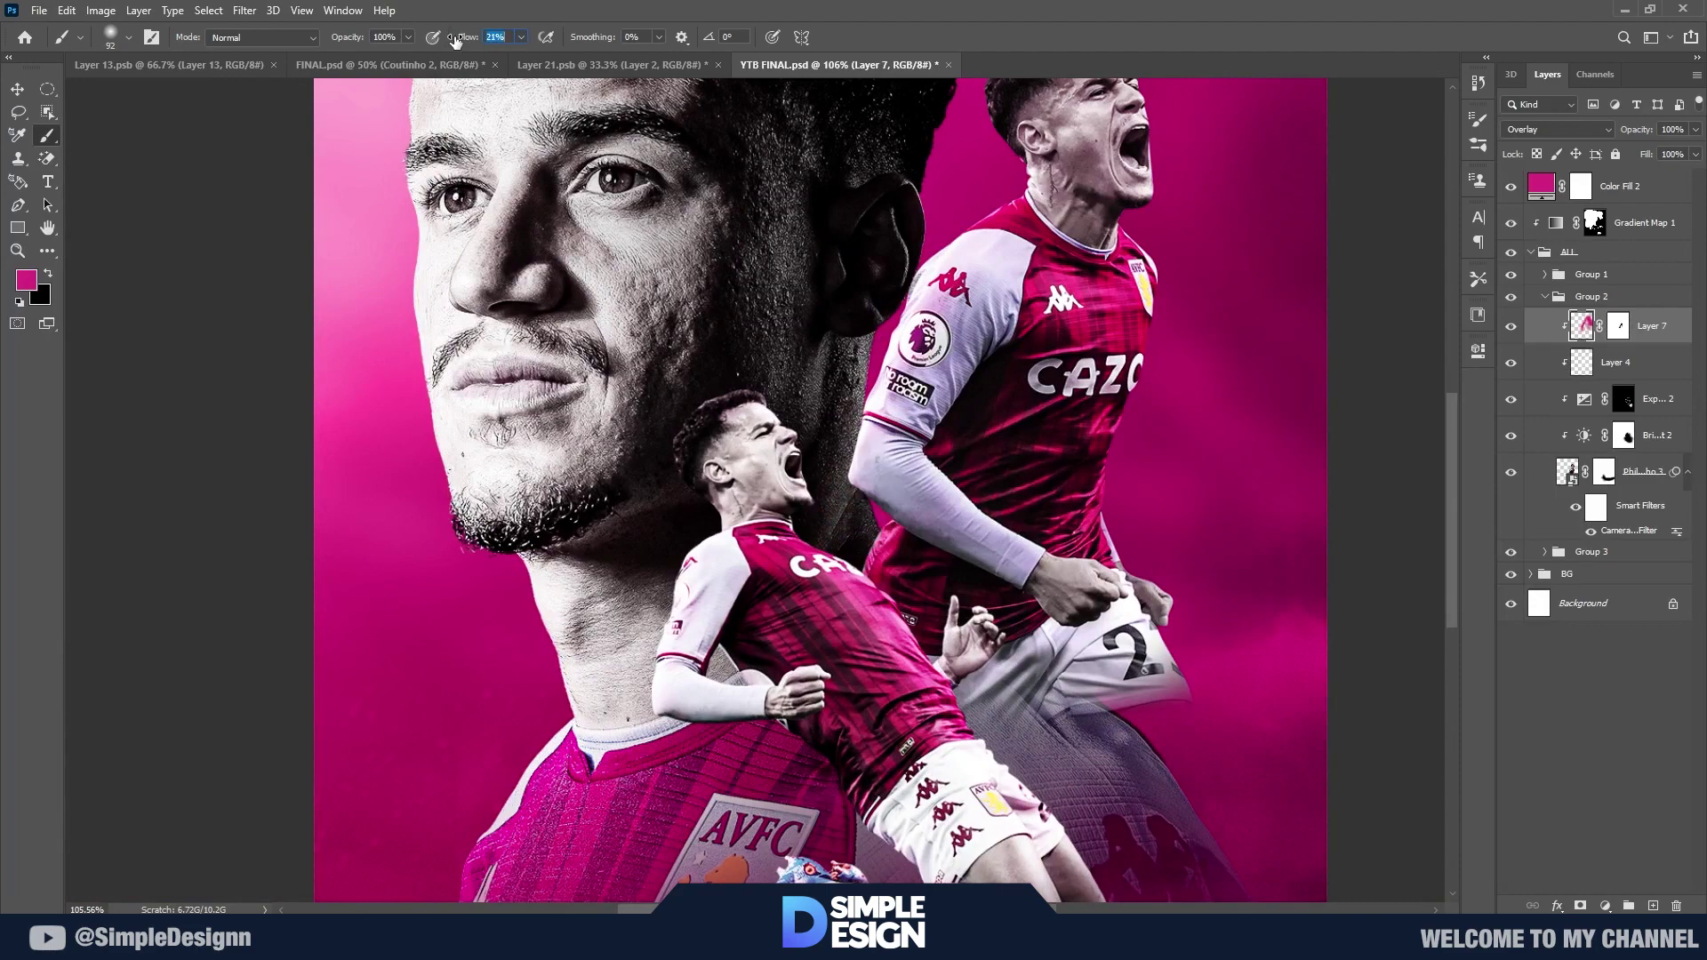
{"action": "scroll", "coordinate": [865, 539], "scroll_direction": "down", "scroll_amount": 2}
Step: Collapse Group 2, expand Group 3, and set Layer 8 to Overlay blending
{"action": "left_click", "coordinate": [1548, 298]}
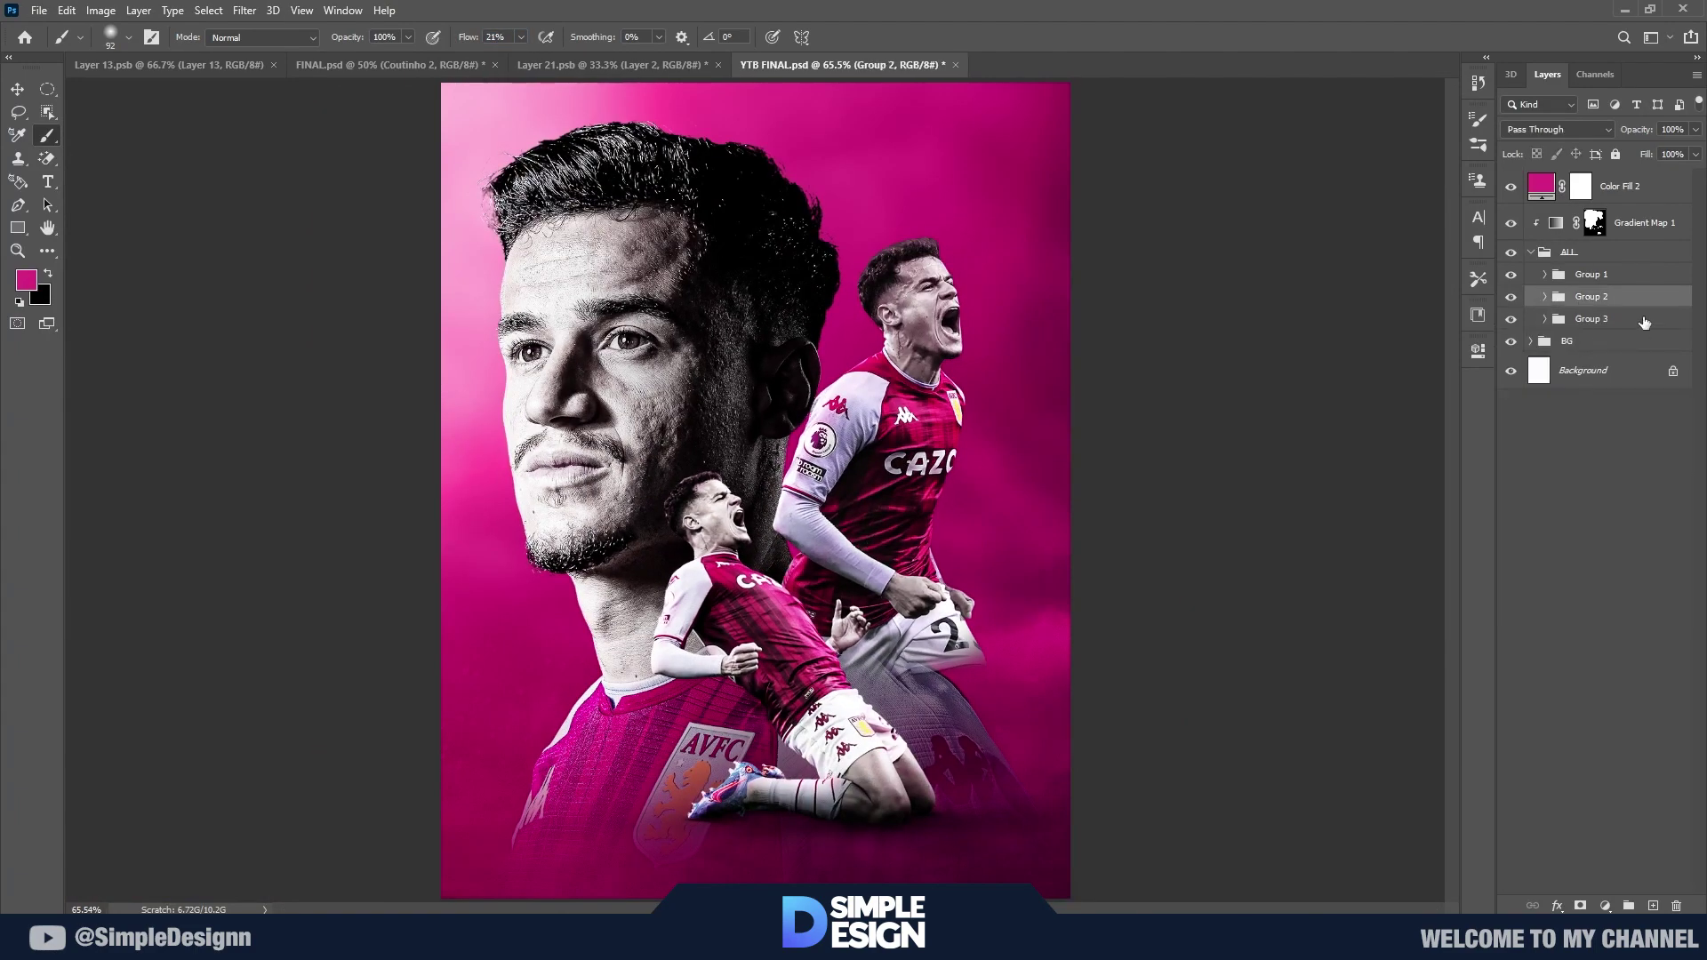
{"action": "left_click", "coordinate": [1546, 318]}
{"action": "left_click", "coordinate": [1625, 352]}
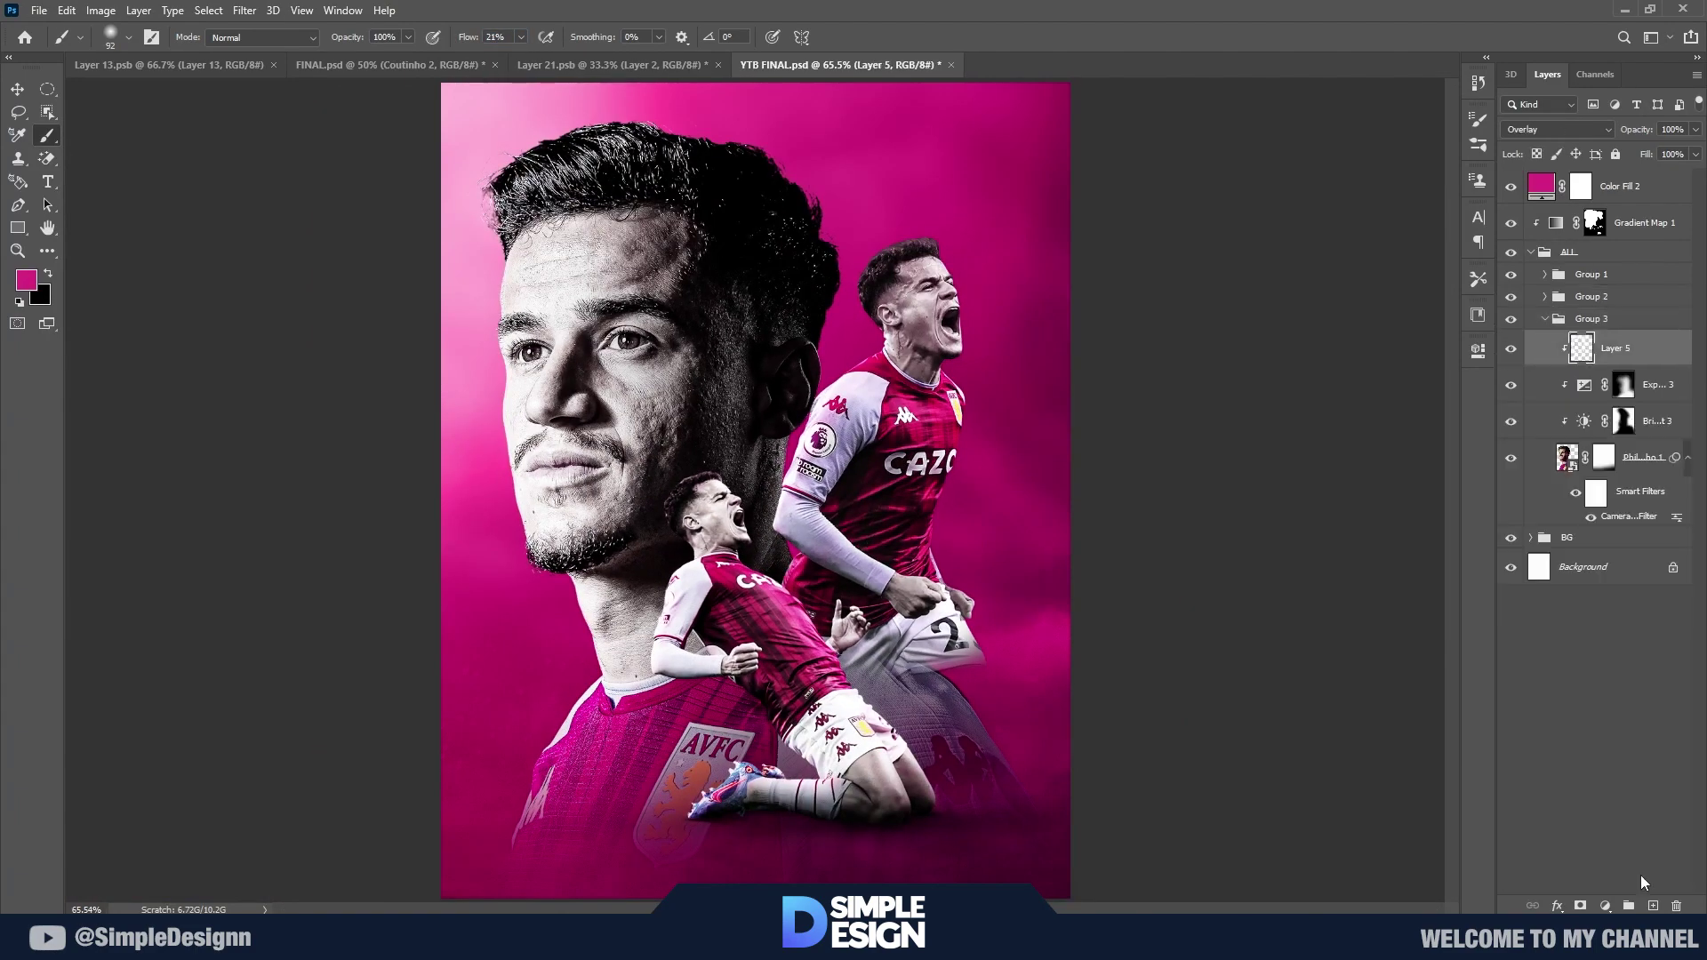
{"action": "left_click", "coordinate": [1552, 129]}
{"action": "left_click", "coordinate": [1525, 347]}
{"action": "scroll", "coordinate": [500, 335], "scroll_direction": "up", "scroll_amount": 2}
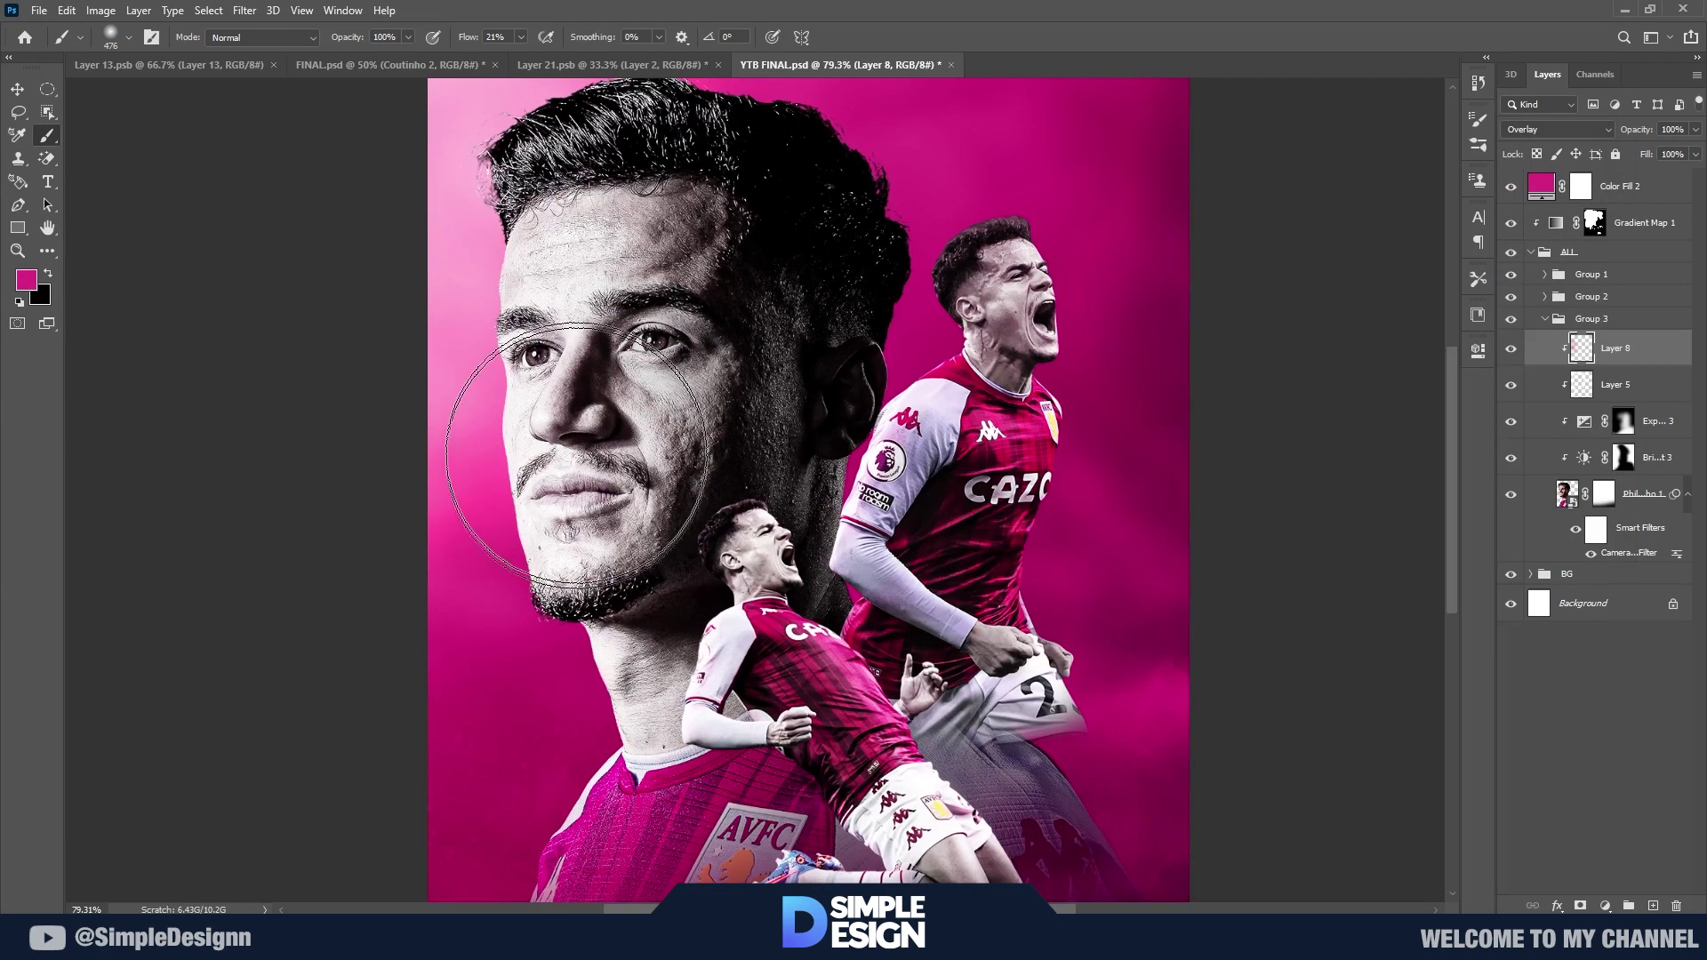
Step: Raise brush flow to 28% and paint a pink glow beside the large face
{"action": "key", "text": "shift+2"}
{"action": "key", "text": "shift+8"}
{"action": "scroll", "coordinate": [496, 231], "scroll_direction": "down", "scroll_amount": 2}
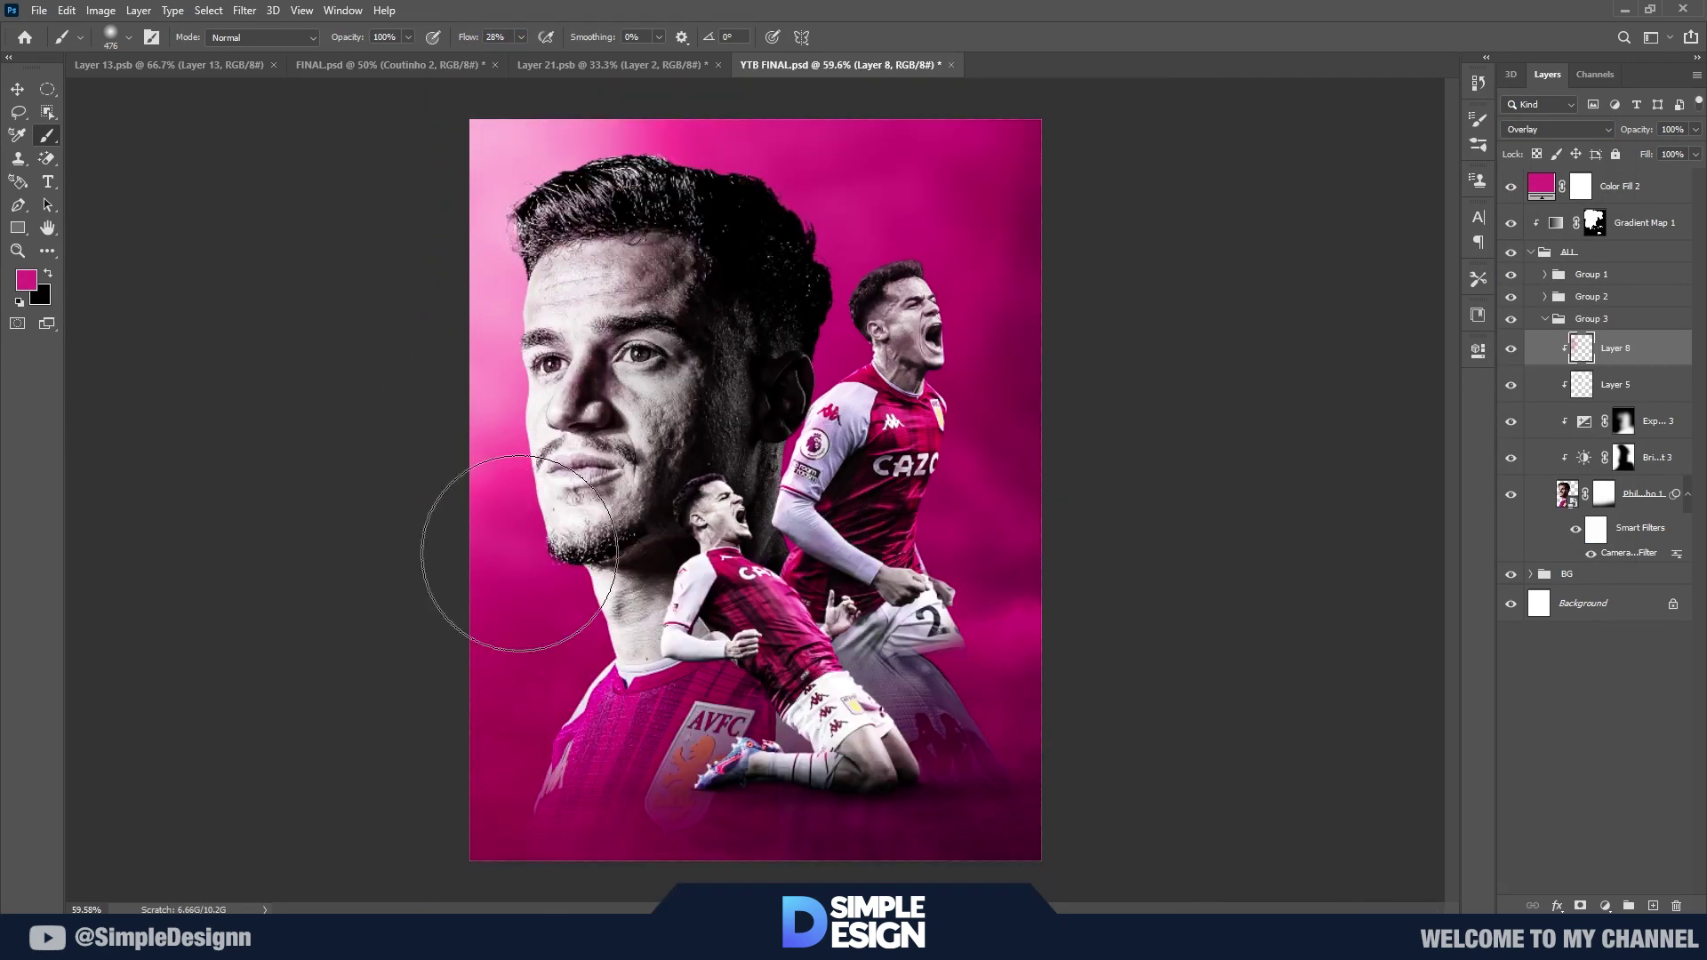
{"action": "mouse_move", "coordinate": [519, 553]}
{"action": "left_mouse_down"}
{"action": "mouse_move", "coordinate": [438, 381]}
{"action": "mouse_move", "coordinate": [534, 572]}
{"action": "mouse_move", "coordinate": [622, 696]}
{"action": "left_mouse_up"}
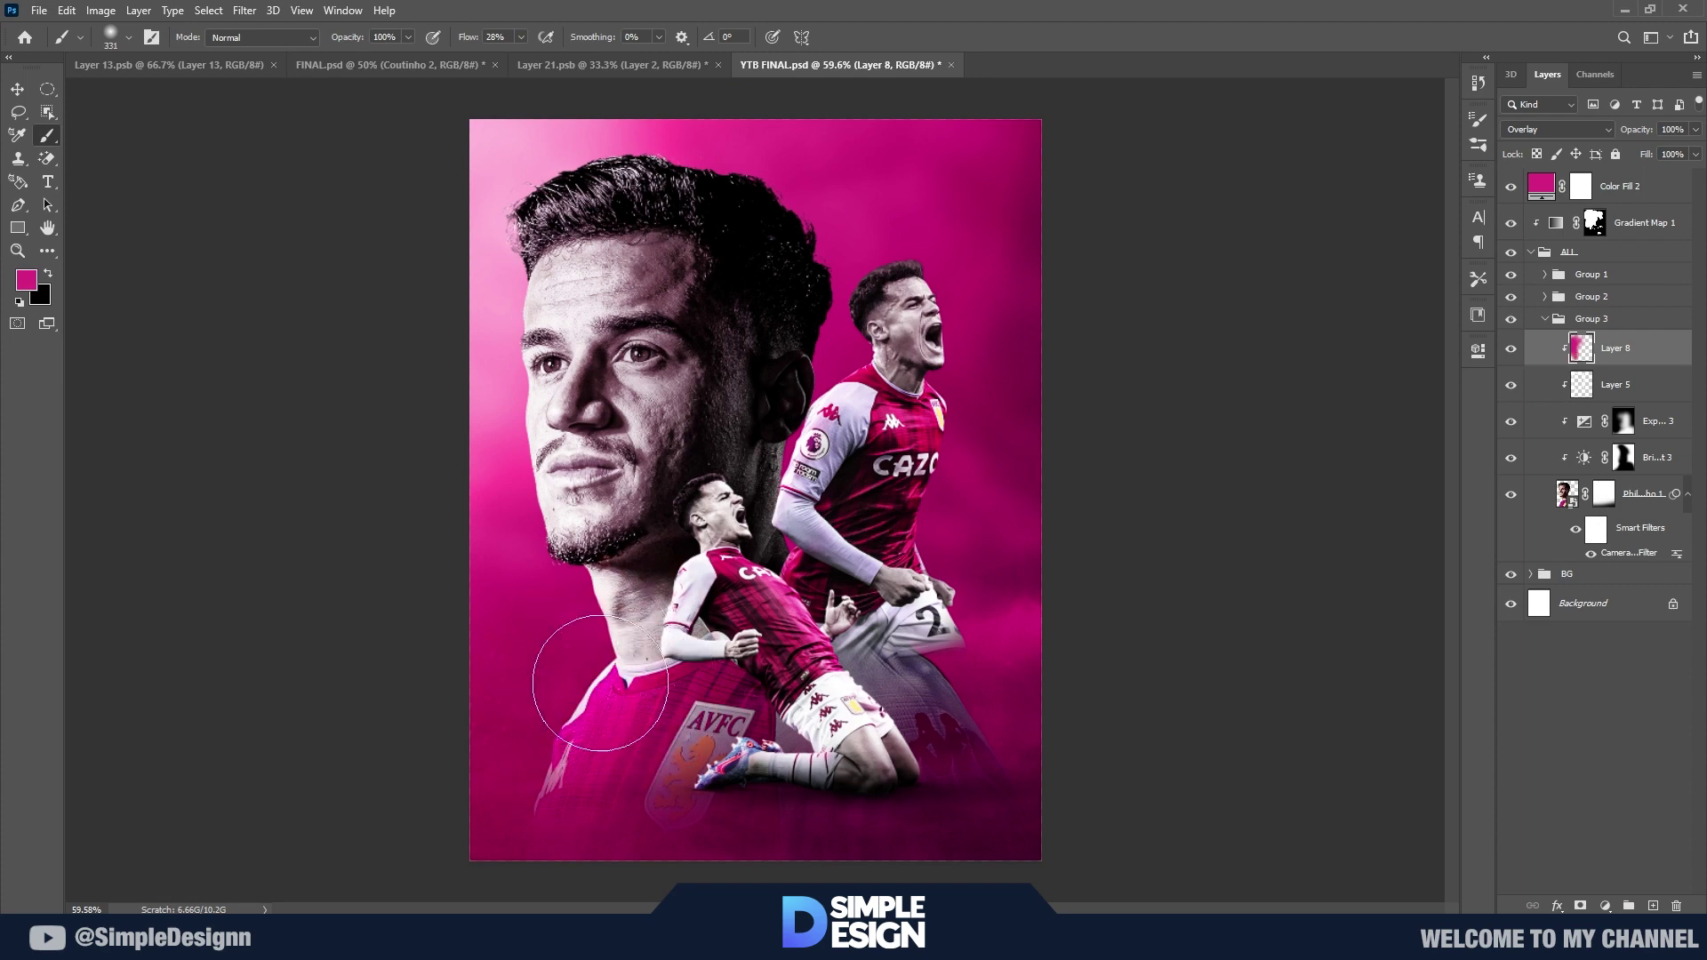
{"action": "scroll", "coordinate": [503, 388], "scroll_direction": "up", "scroll_amount": 2}
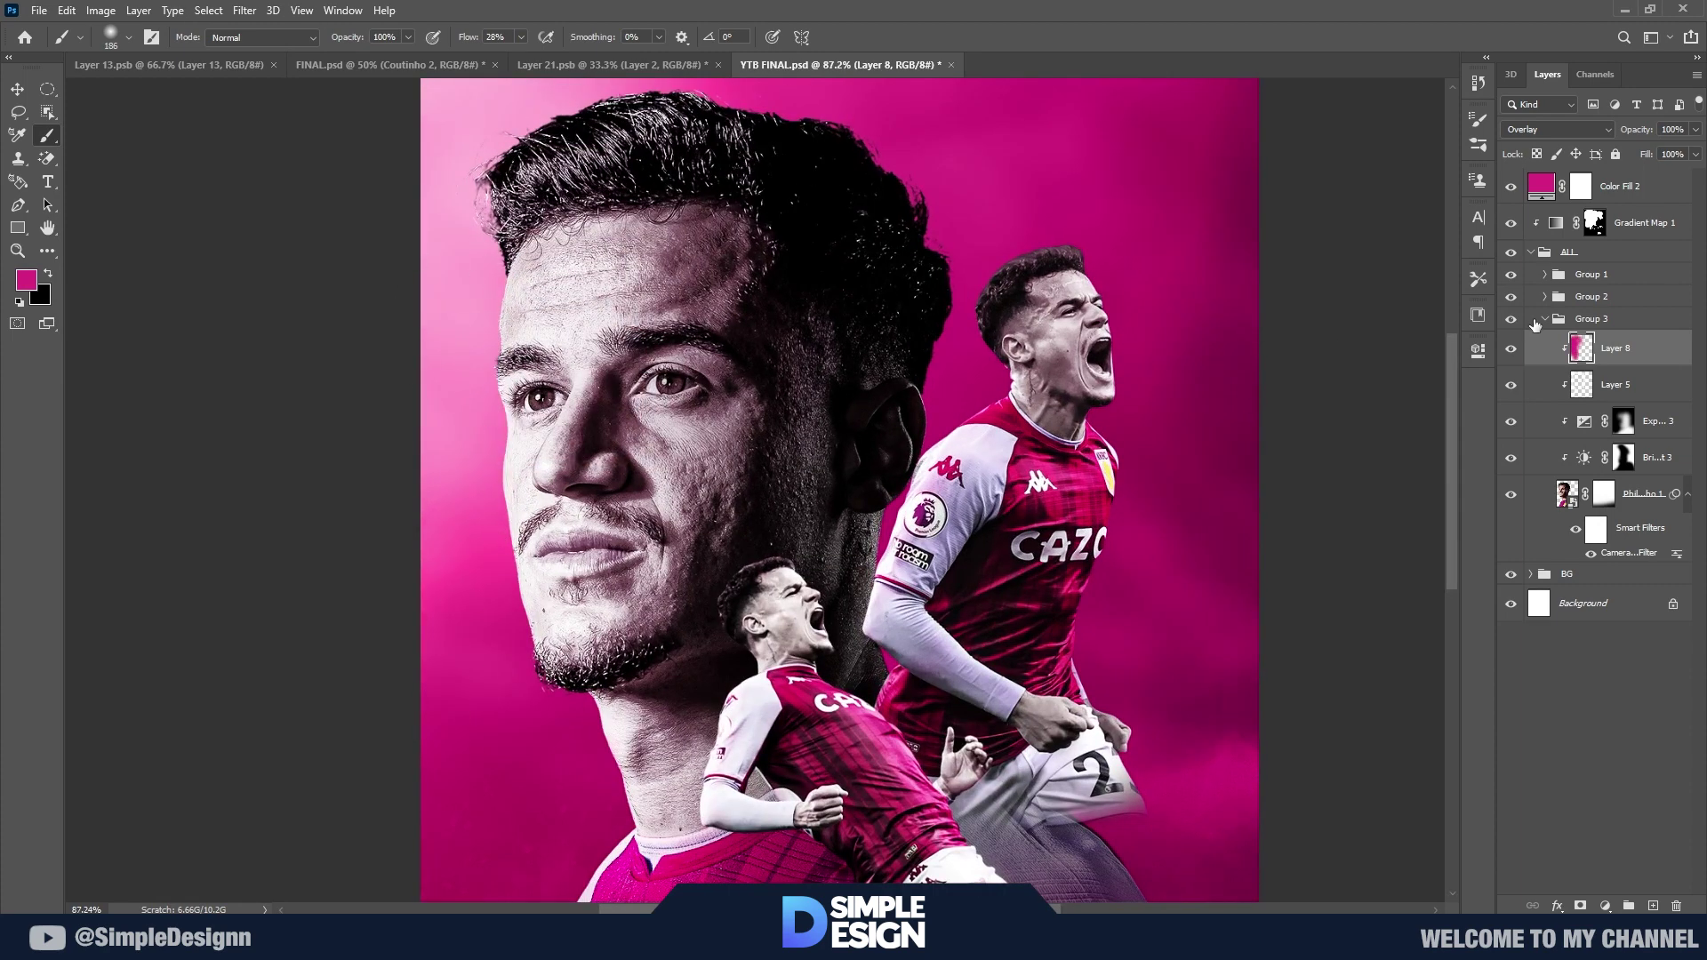
{"action": "scroll", "coordinate": [969, 516], "scroll_direction": "down", "scroll_amount": 1}
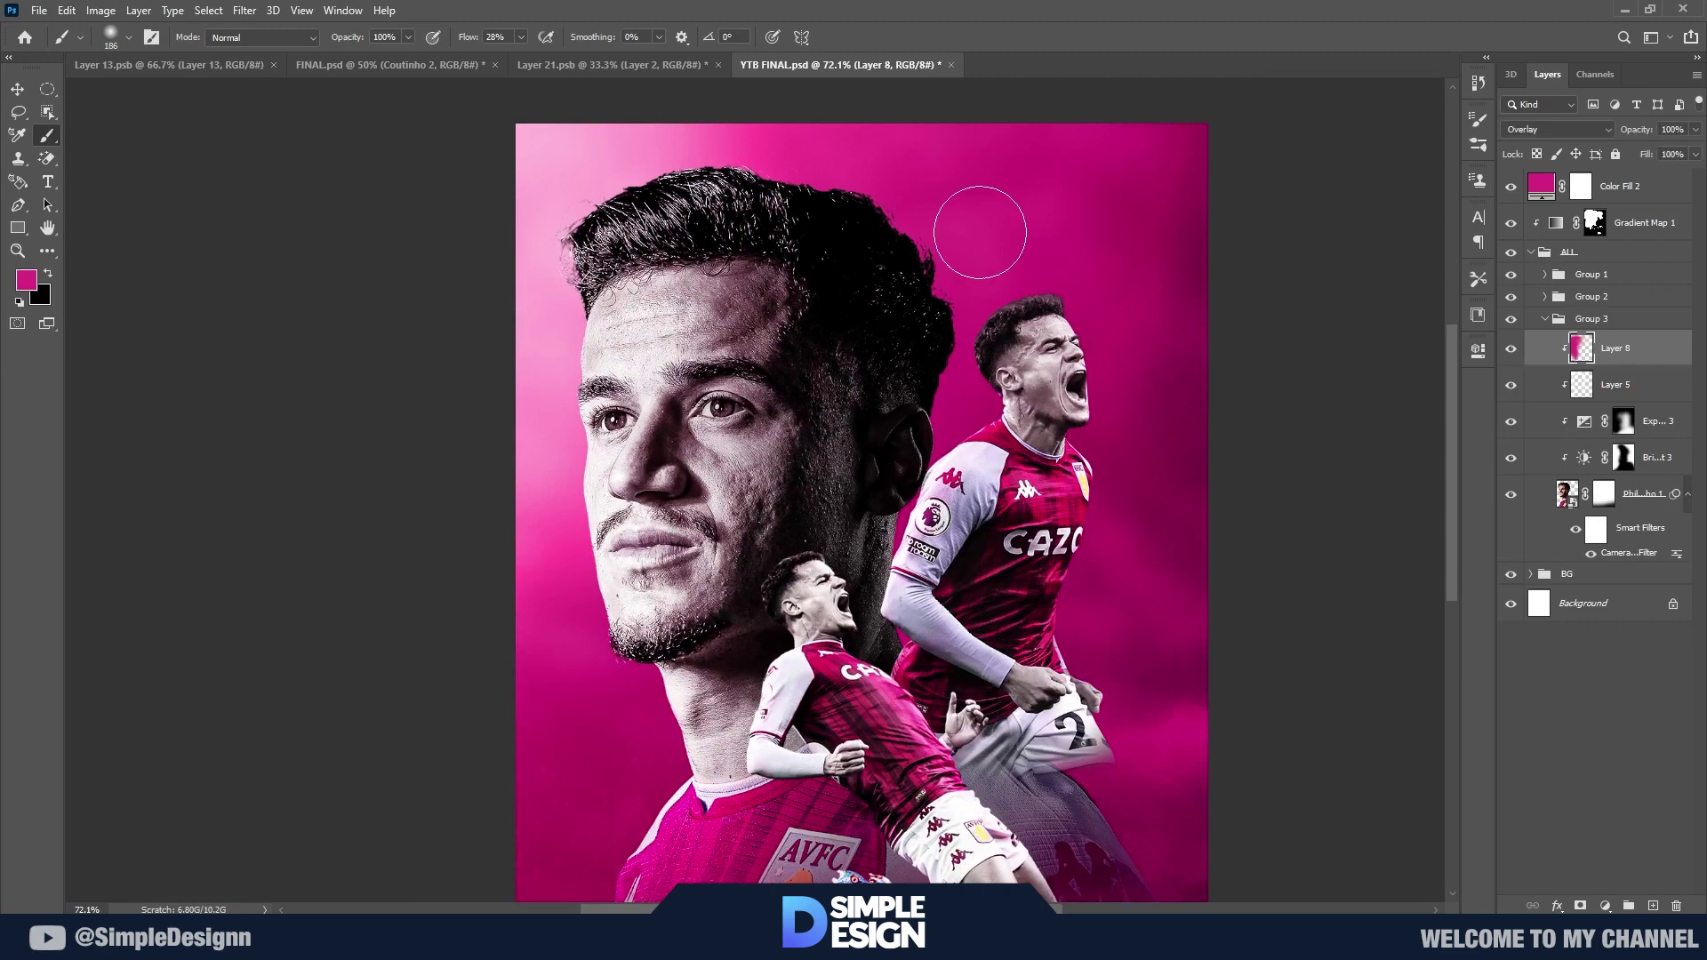
{"action": "scroll", "coordinate": [949, 334], "scroll_direction": "up", "scroll_amount": 3}
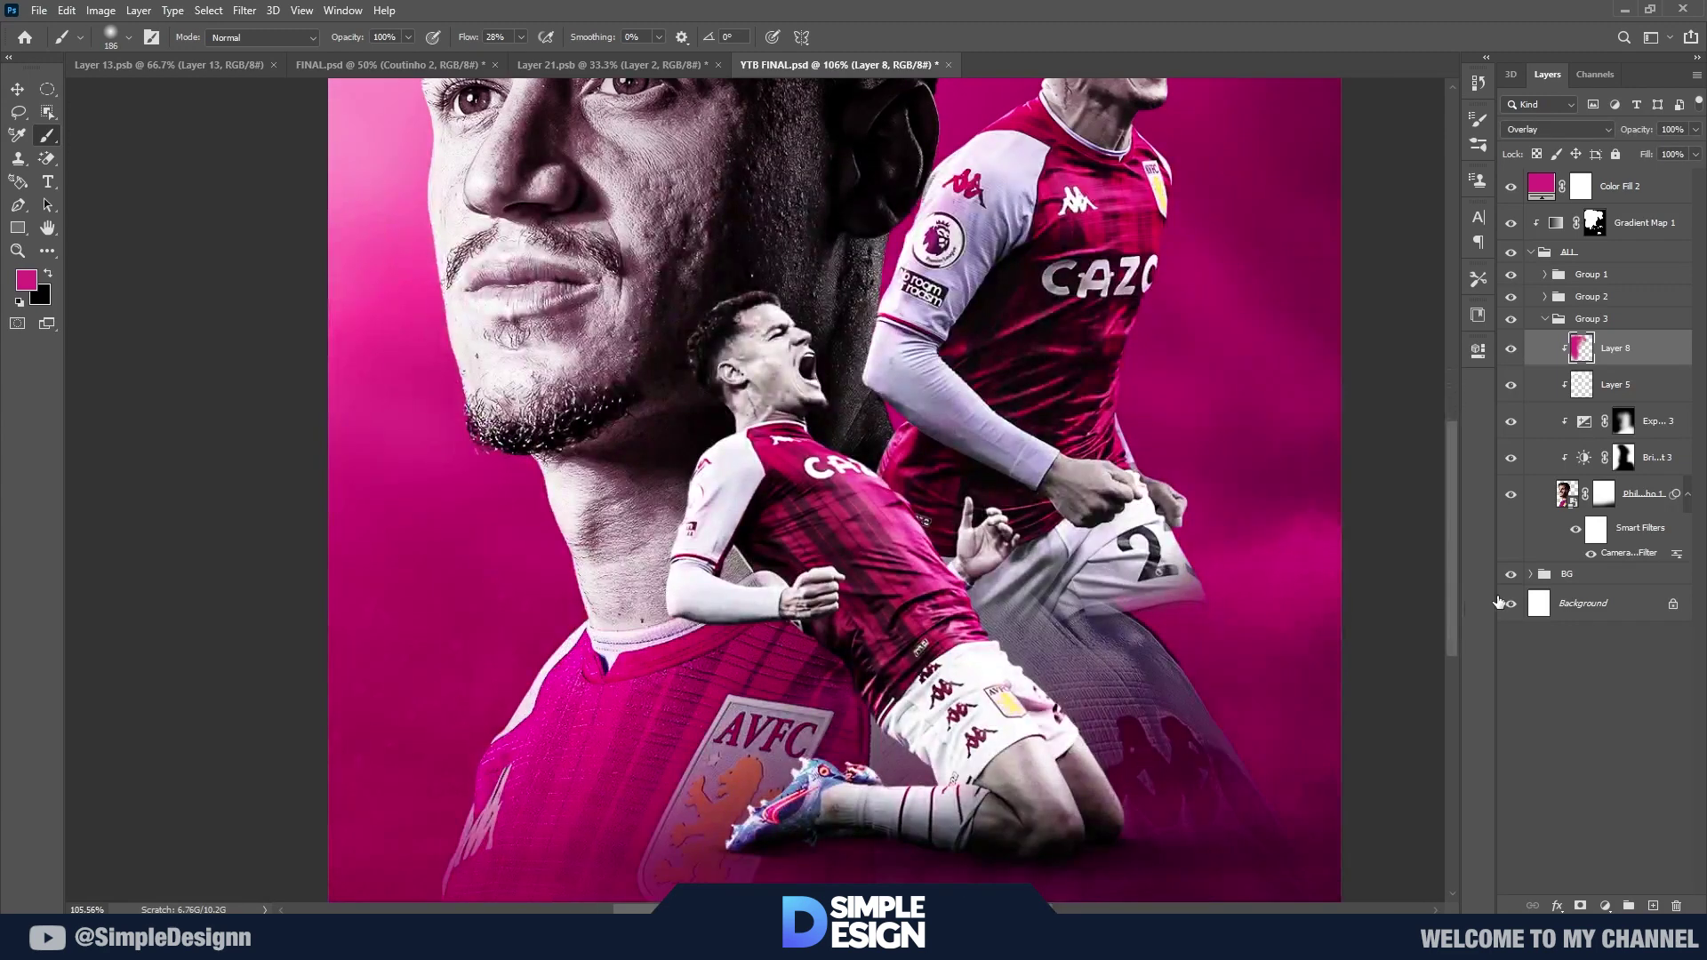
Step: On a new Layer 9, paint a white highlight on the large jersey at 65% flow
{"action": "left_click", "coordinate": [1655, 905]}
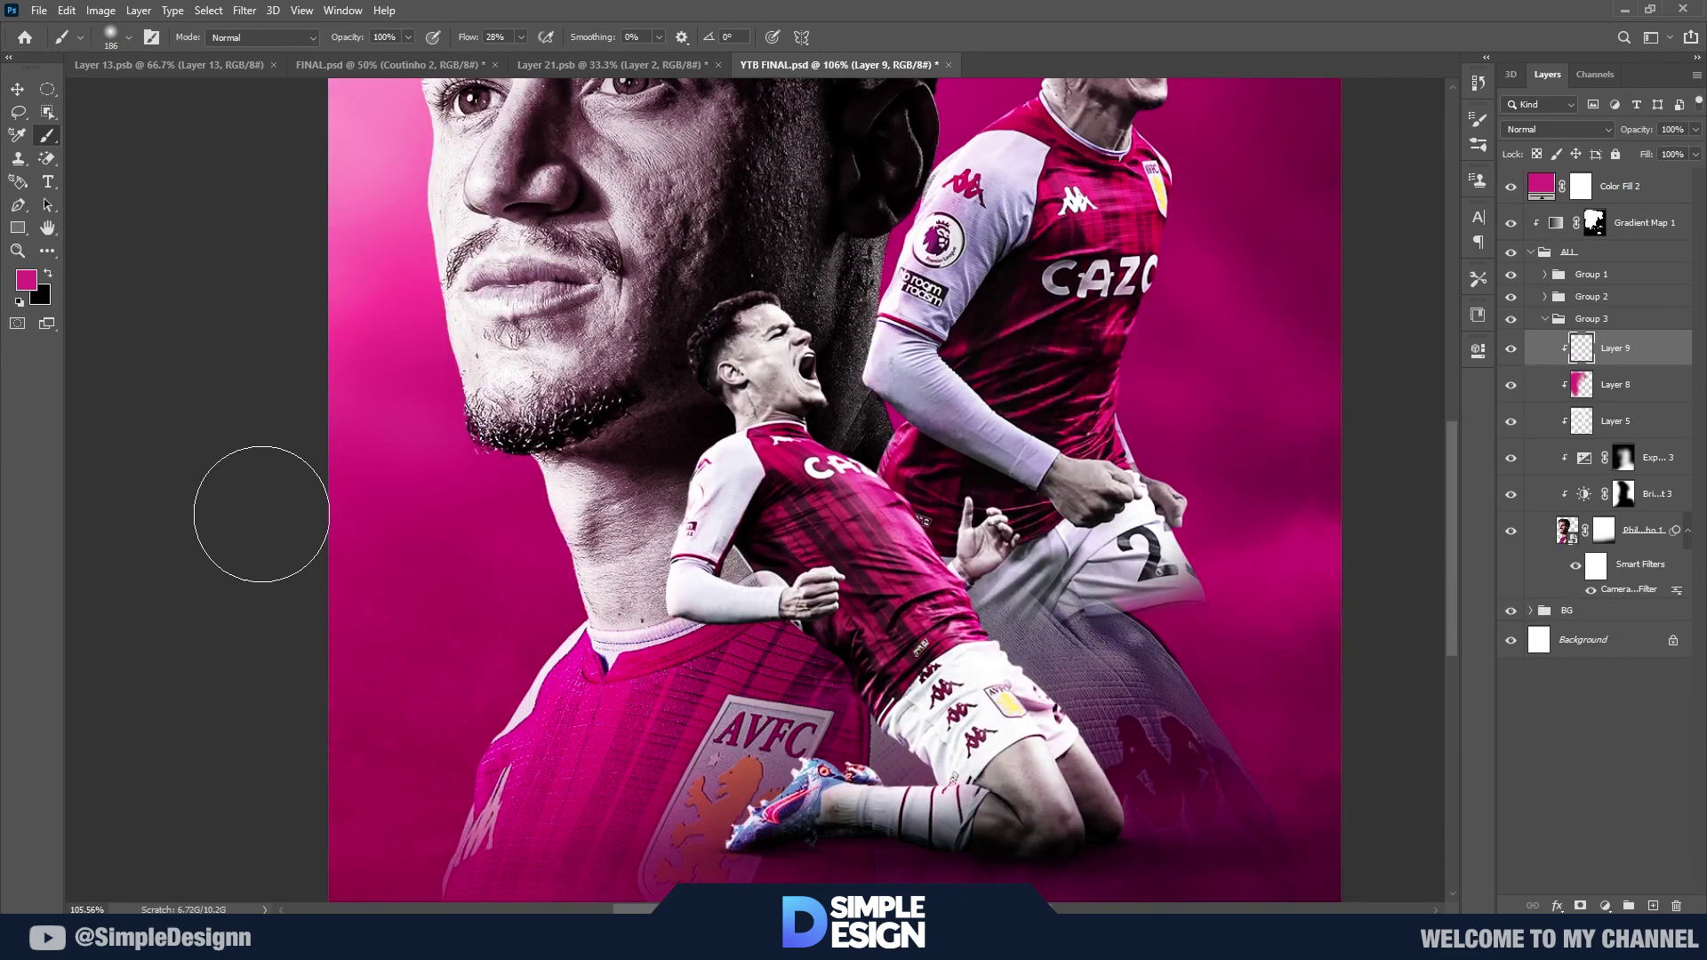
{"action": "key", "text": "d"}
{"action": "key", "text": "x"}
{"action": "scroll", "coordinate": [443, 686], "scroll_direction": "down", "scroll_amount": 1}
{"action": "key", "text": "shift+6"}
{"action": "key", "text": "shift+5"}
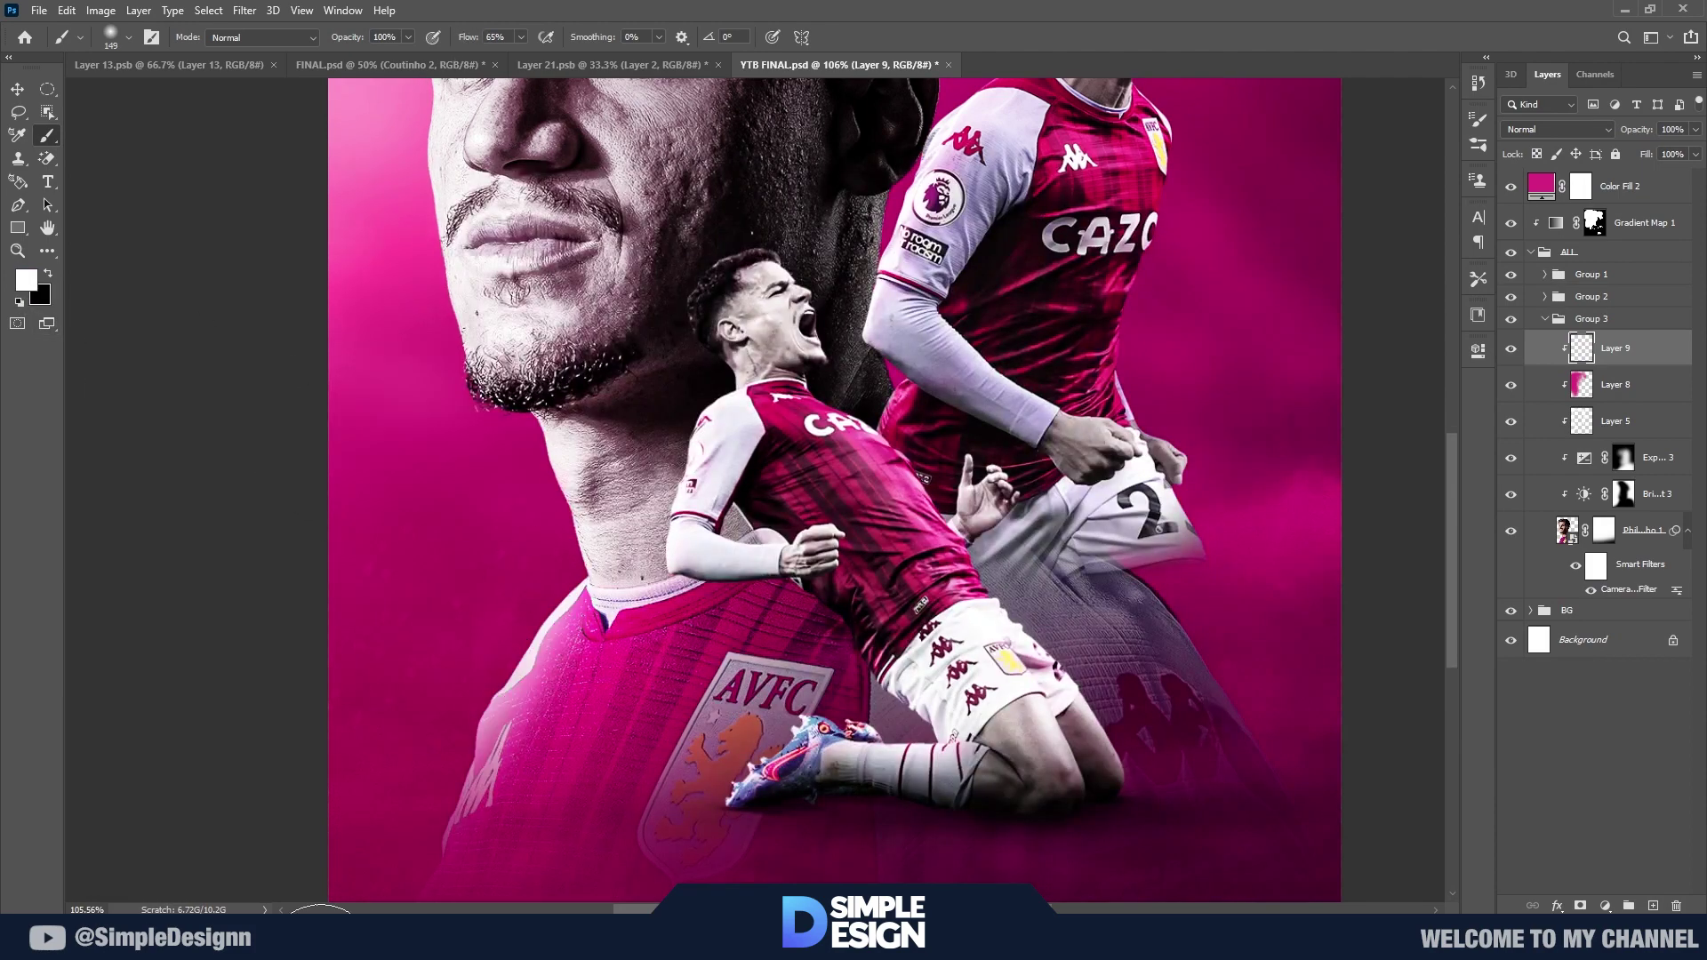
{"action": "left_click_drag", "start_coordinate": [480, 782], "coordinate": [505, 587]}
Step: Set Layer 9 to Overlay and brighten the hair along the top of the large head
{"action": "left_click", "coordinate": [1556, 130]}
{"action": "left_click", "coordinate": [1572, 347]}
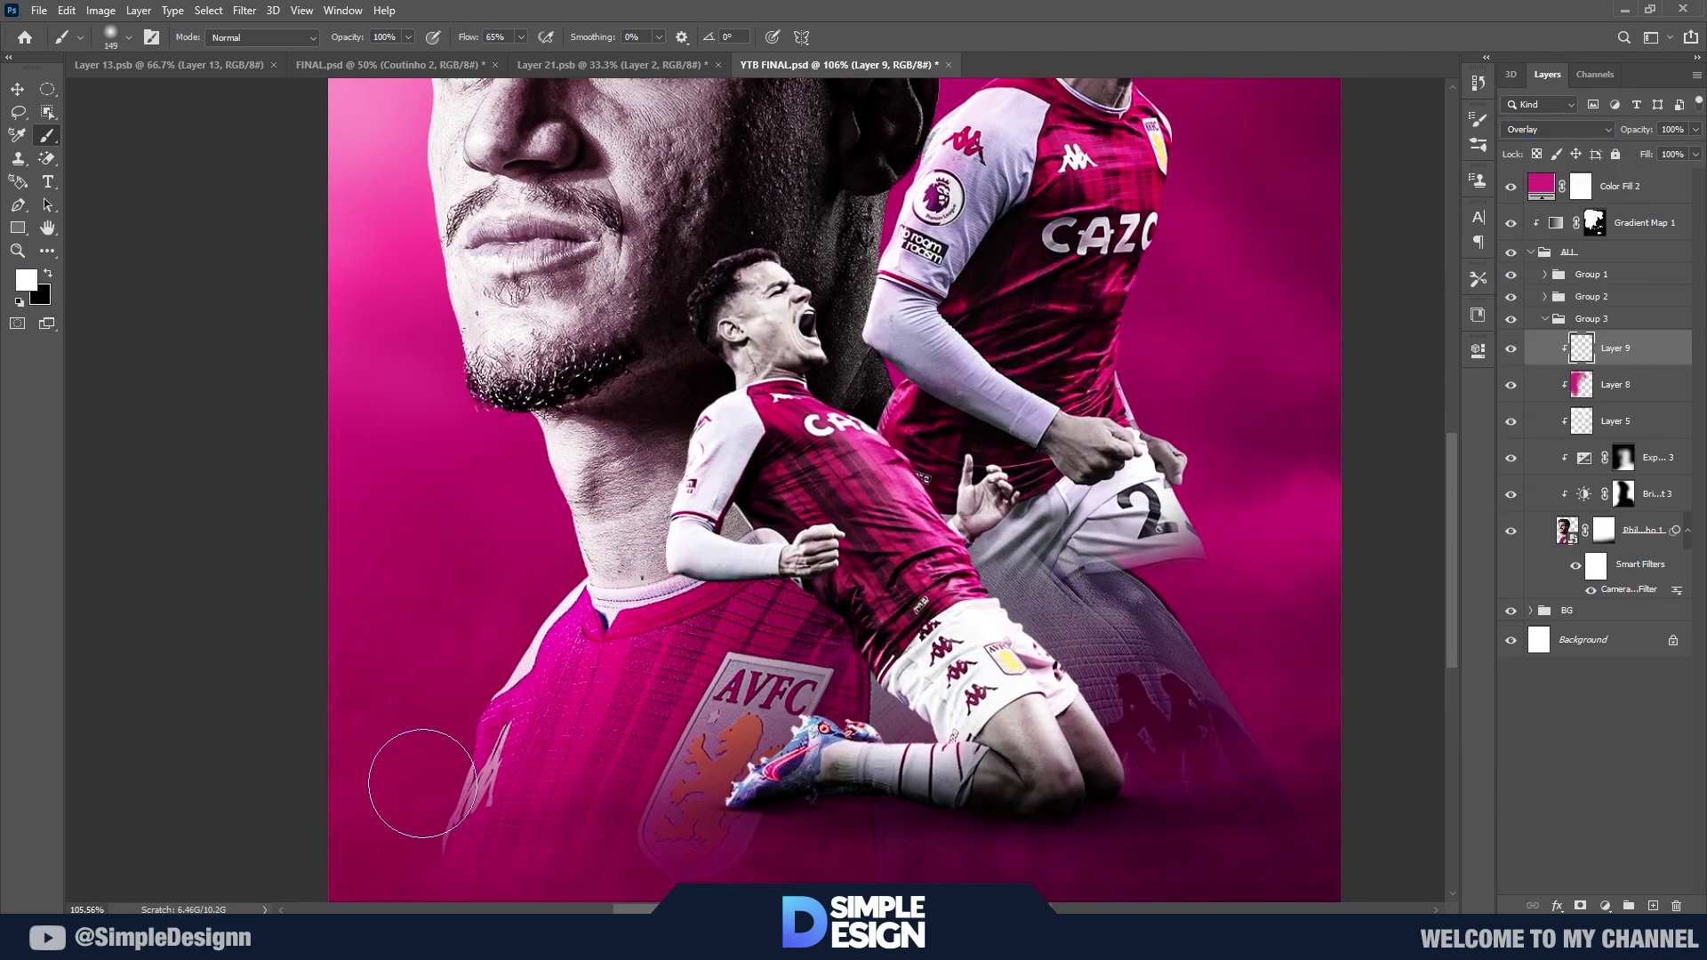
{"action": "scroll", "coordinate": [533, 572], "scroll_direction": "up", "scroll_amount": 5}
{"action": "scroll", "coordinate": [542, 578], "scroll_direction": "left", "scroll_amount": 2}
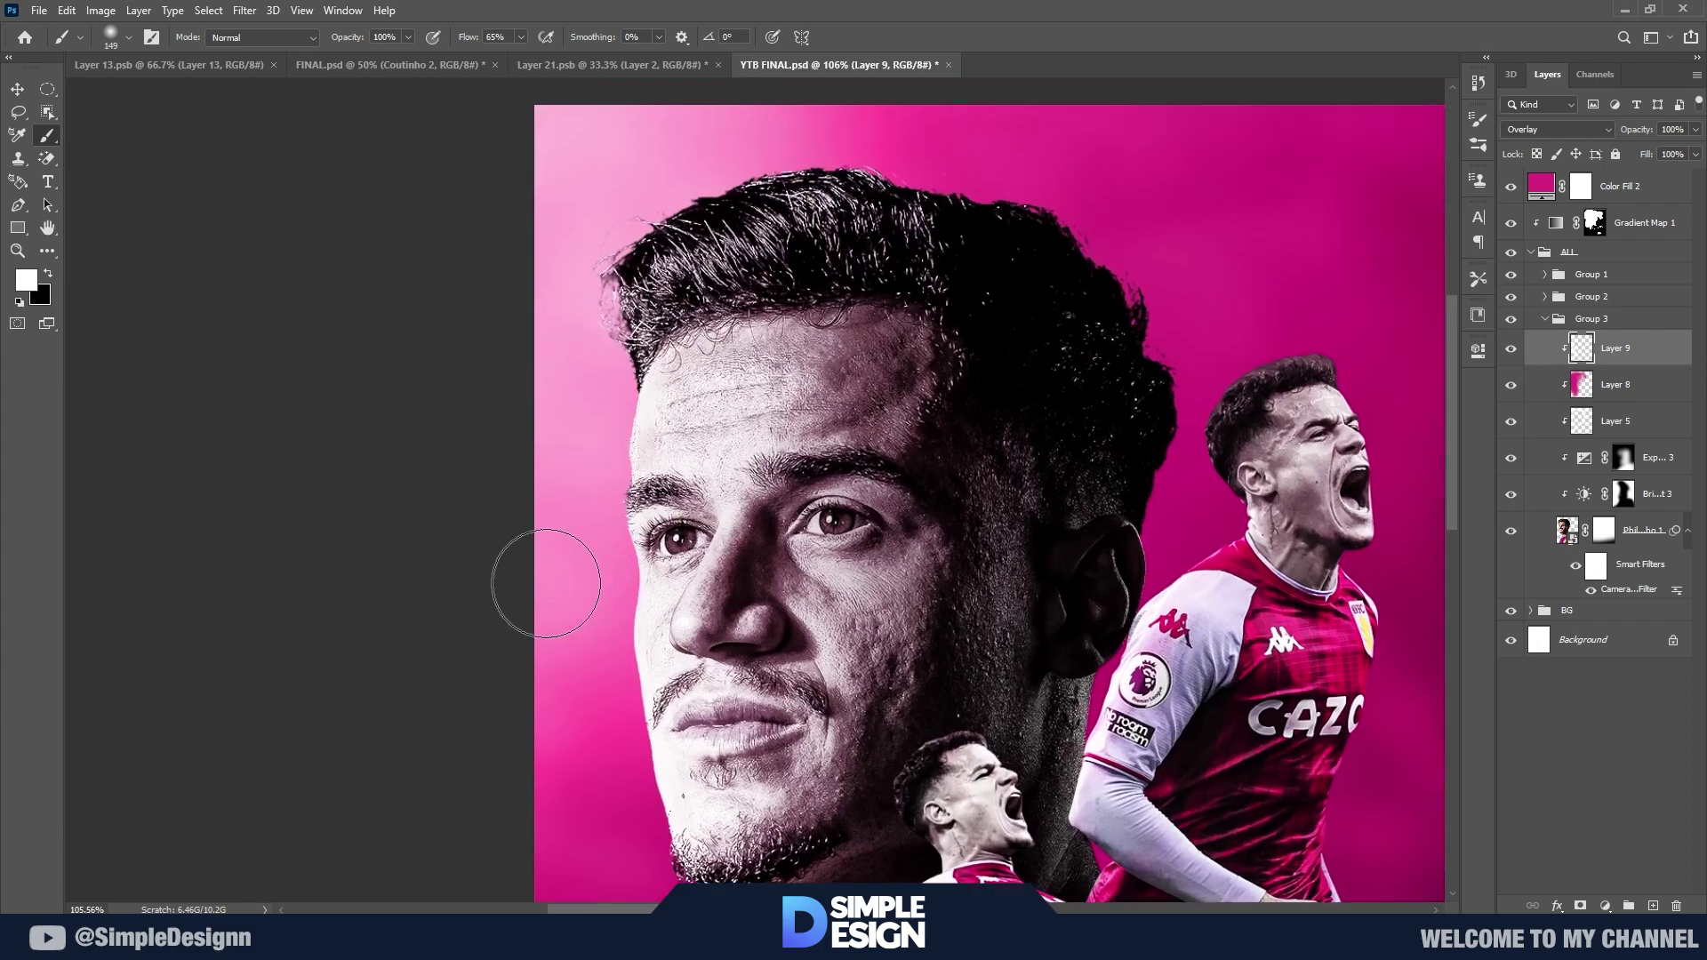
{"action": "left_click_drag", "start_coordinate": [550, 313], "coordinate": [1218, 217]}
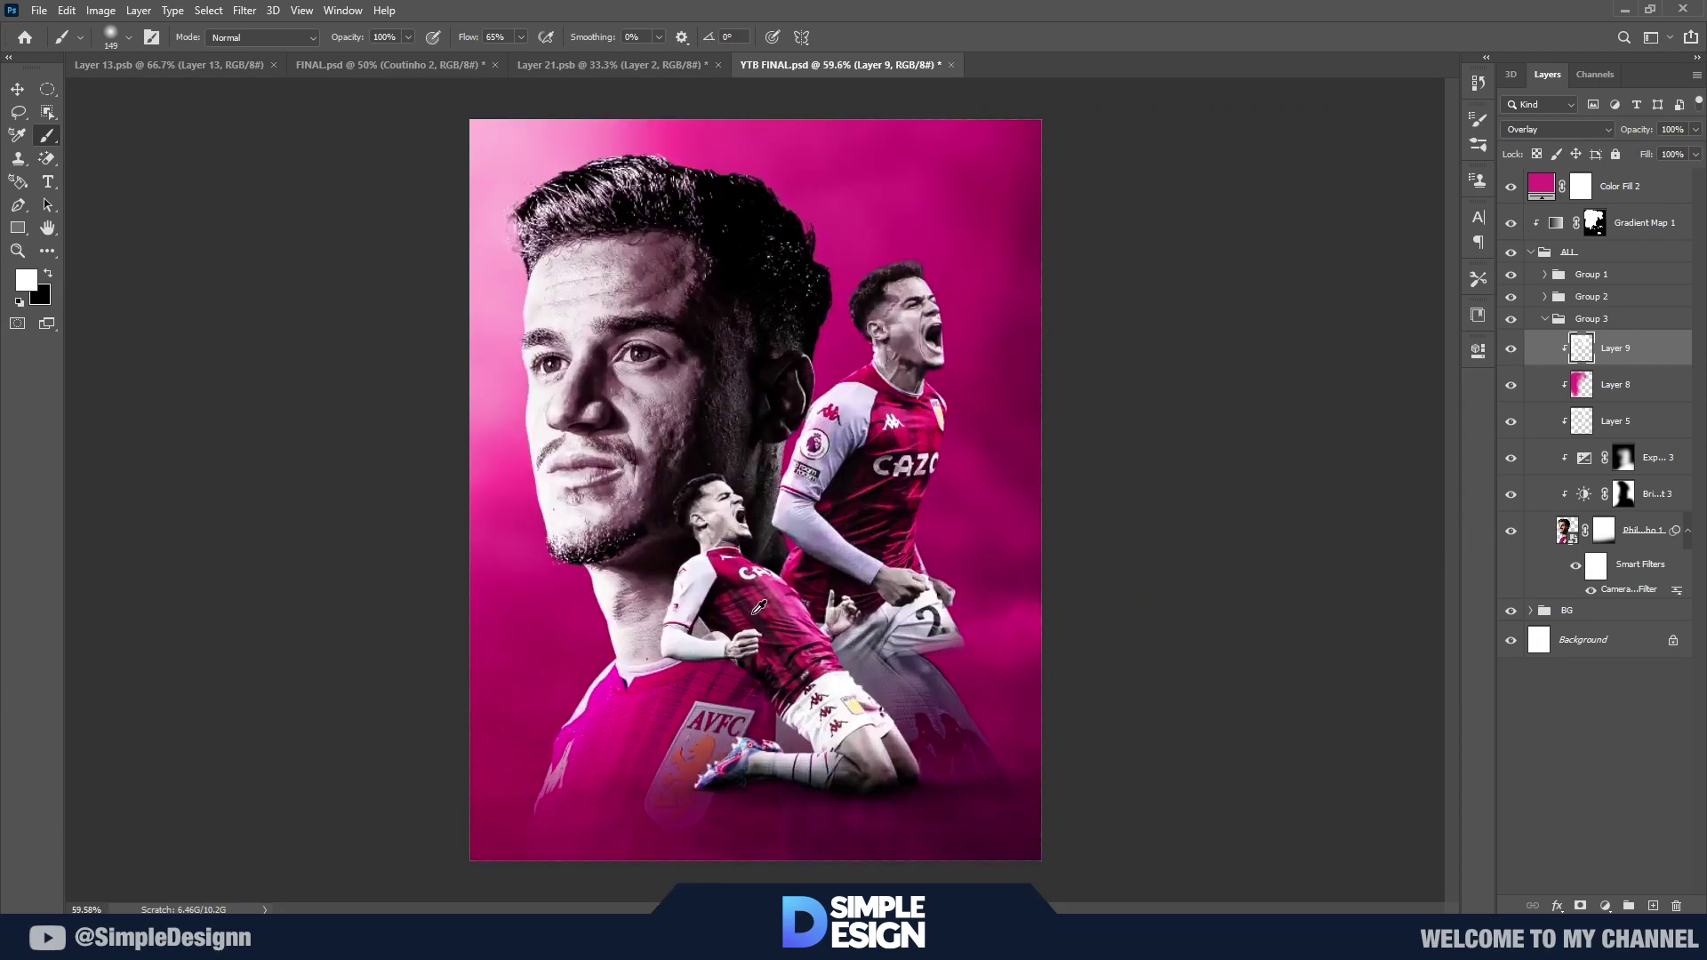
{"action": "left_click_drag", "start_coordinate": [1147, 604], "coordinate": [738, 623]}
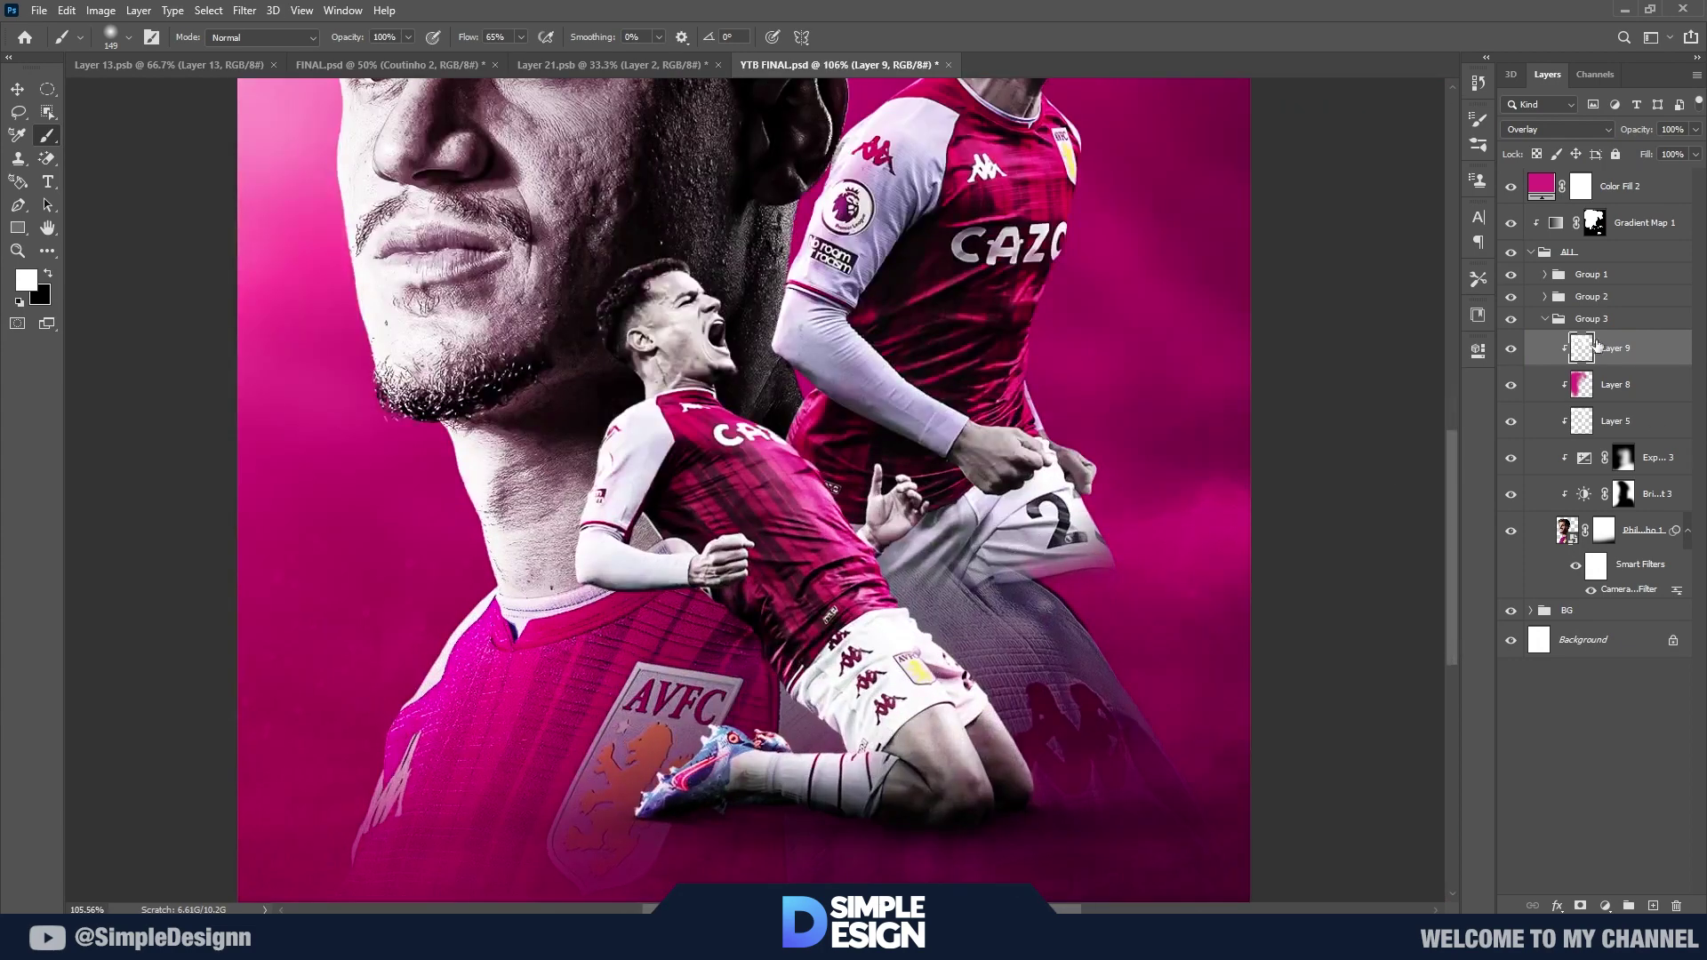
Step: Collapse Group 3 and set the new Layer 10 in Group 2 to Overlay
{"action": "left_click", "coordinate": [1546, 318]}
{"action": "left_click", "coordinate": [1656, 331]}
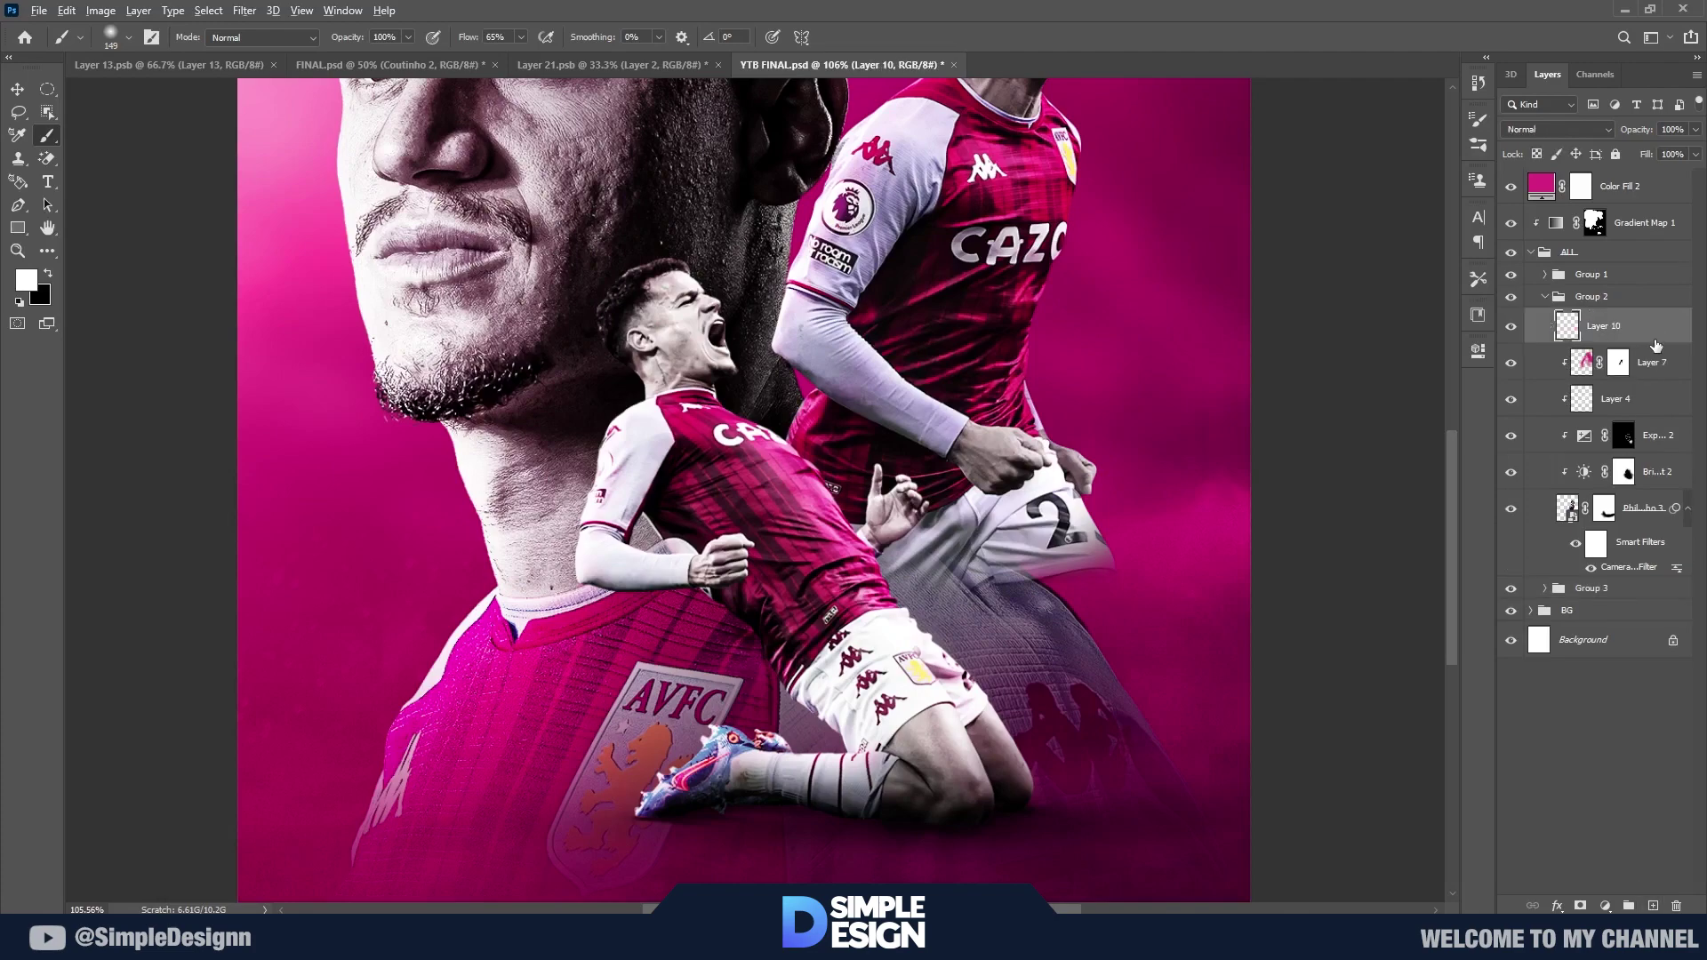
{"action": "left_click", "coordinate": [1556, 129]}
{"action": "left_click", "coordinate": [1565, 347]}
{"action": "scroll", "coordinate": [787, 102], "scroll_direction": "up", "scroll_amount": 5}
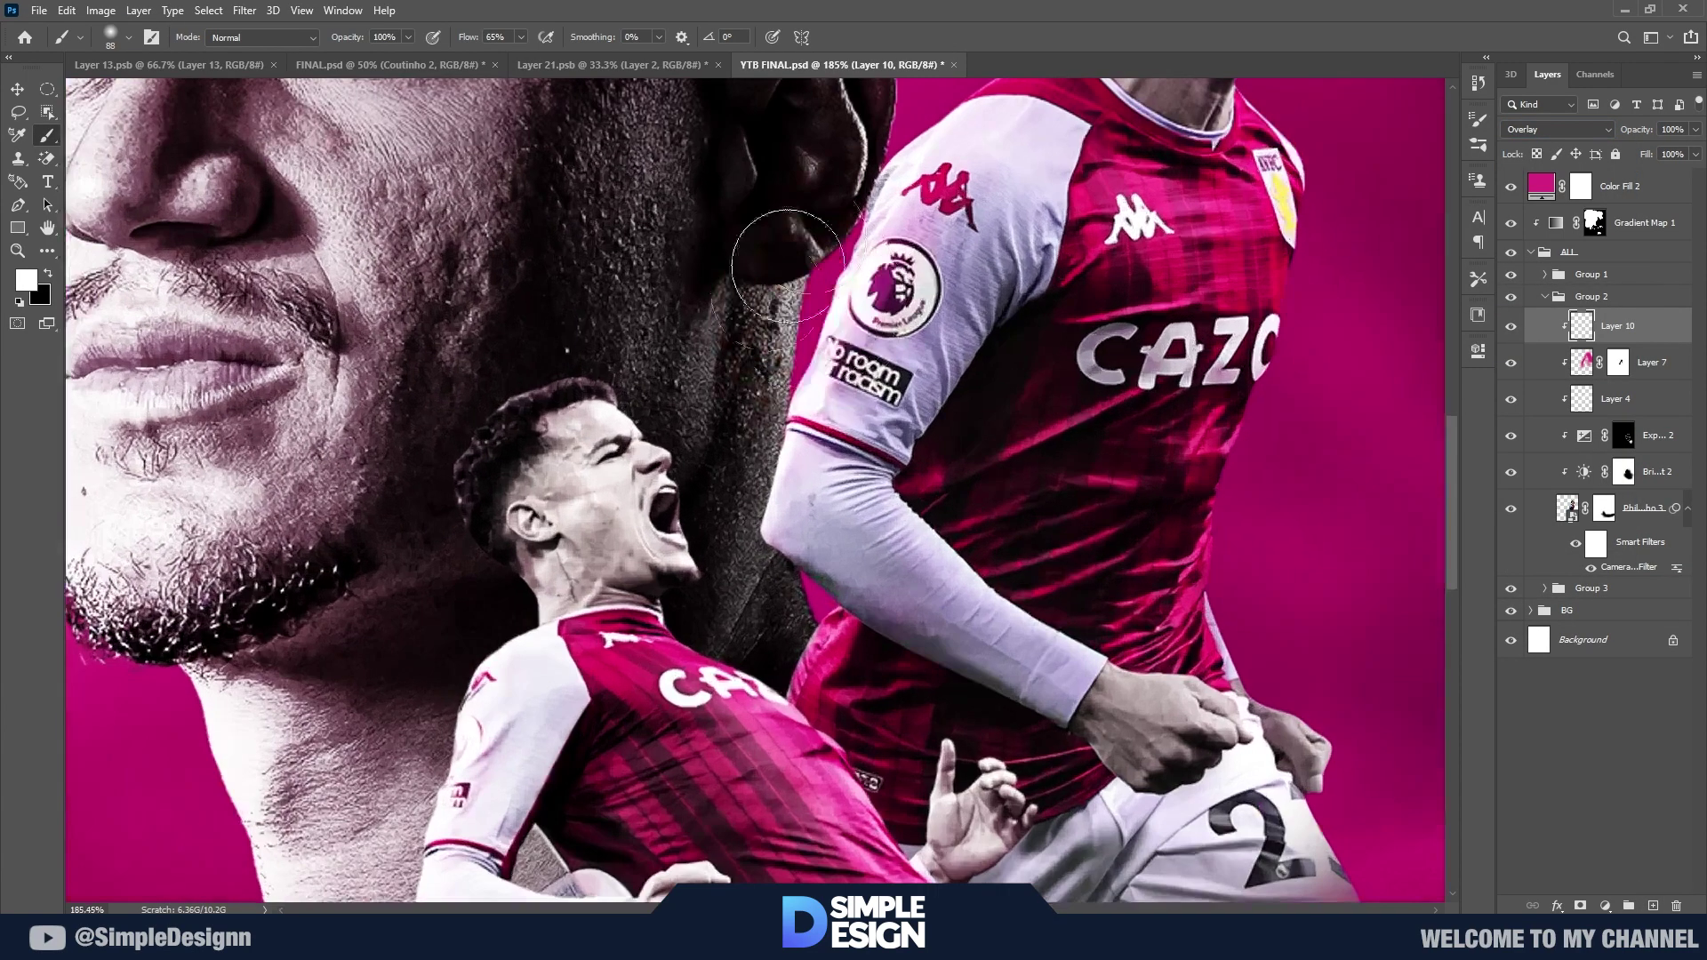
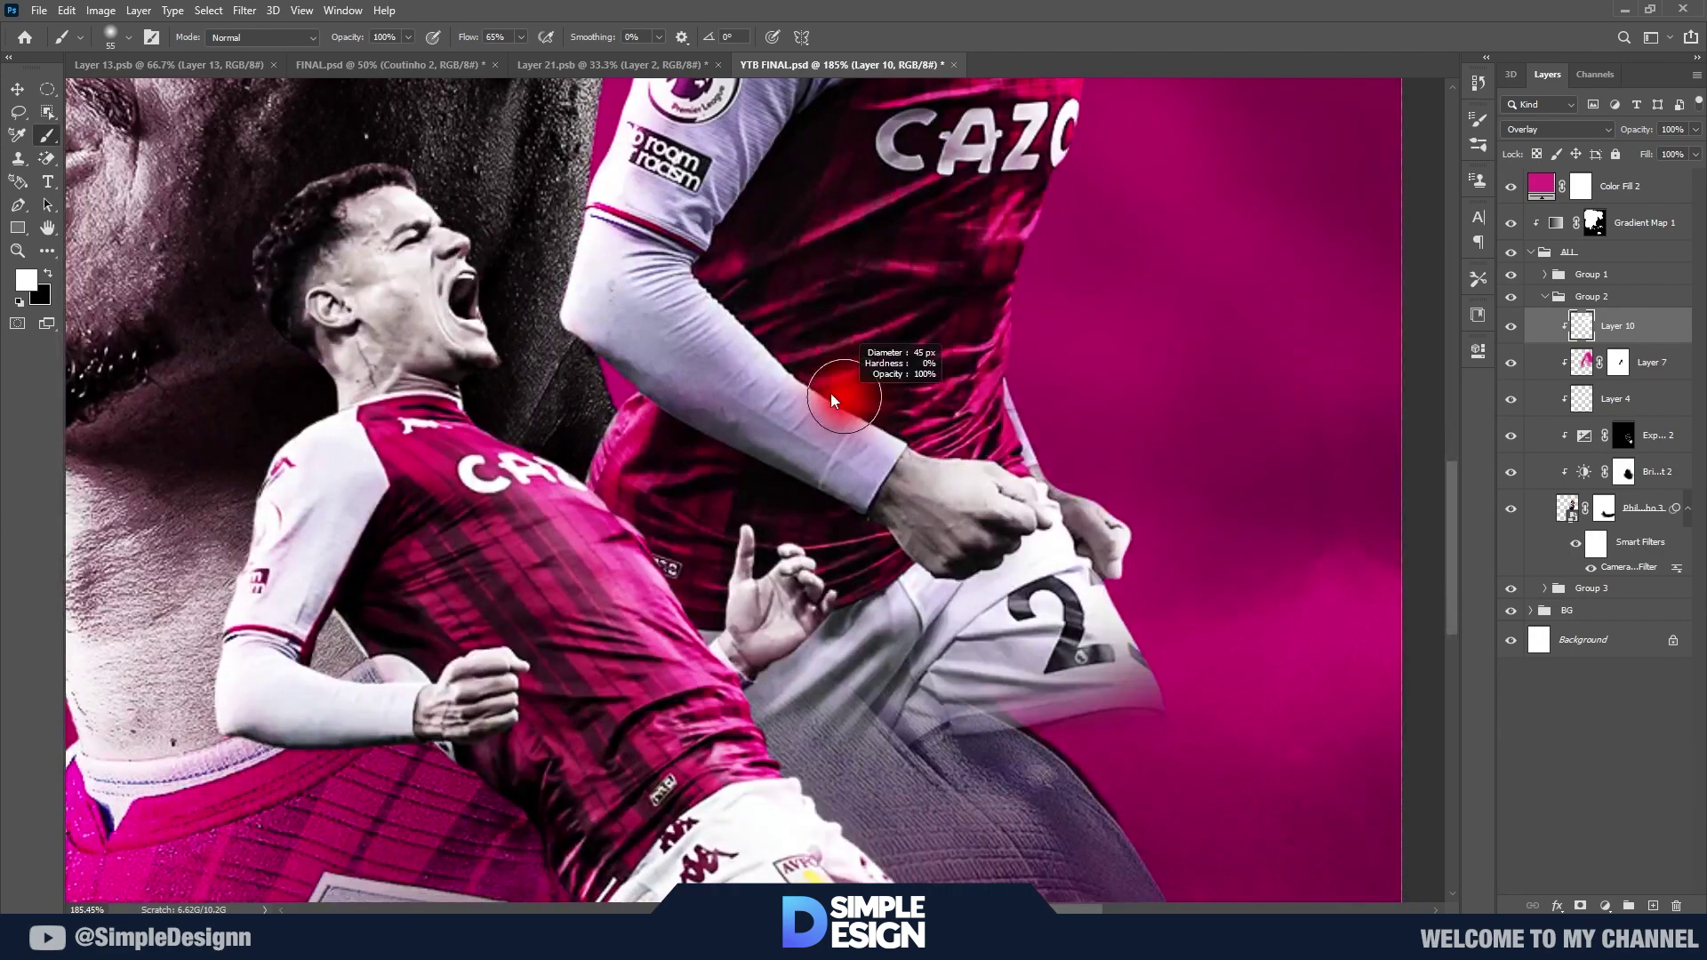
Step: Shrink the soft white brush and lower its flow to 13% for subtle overlay highlights on the jumping player
{"action": "left_click_drag", "start_coordinate": [831, 400], "coordinate": [685, 481]}
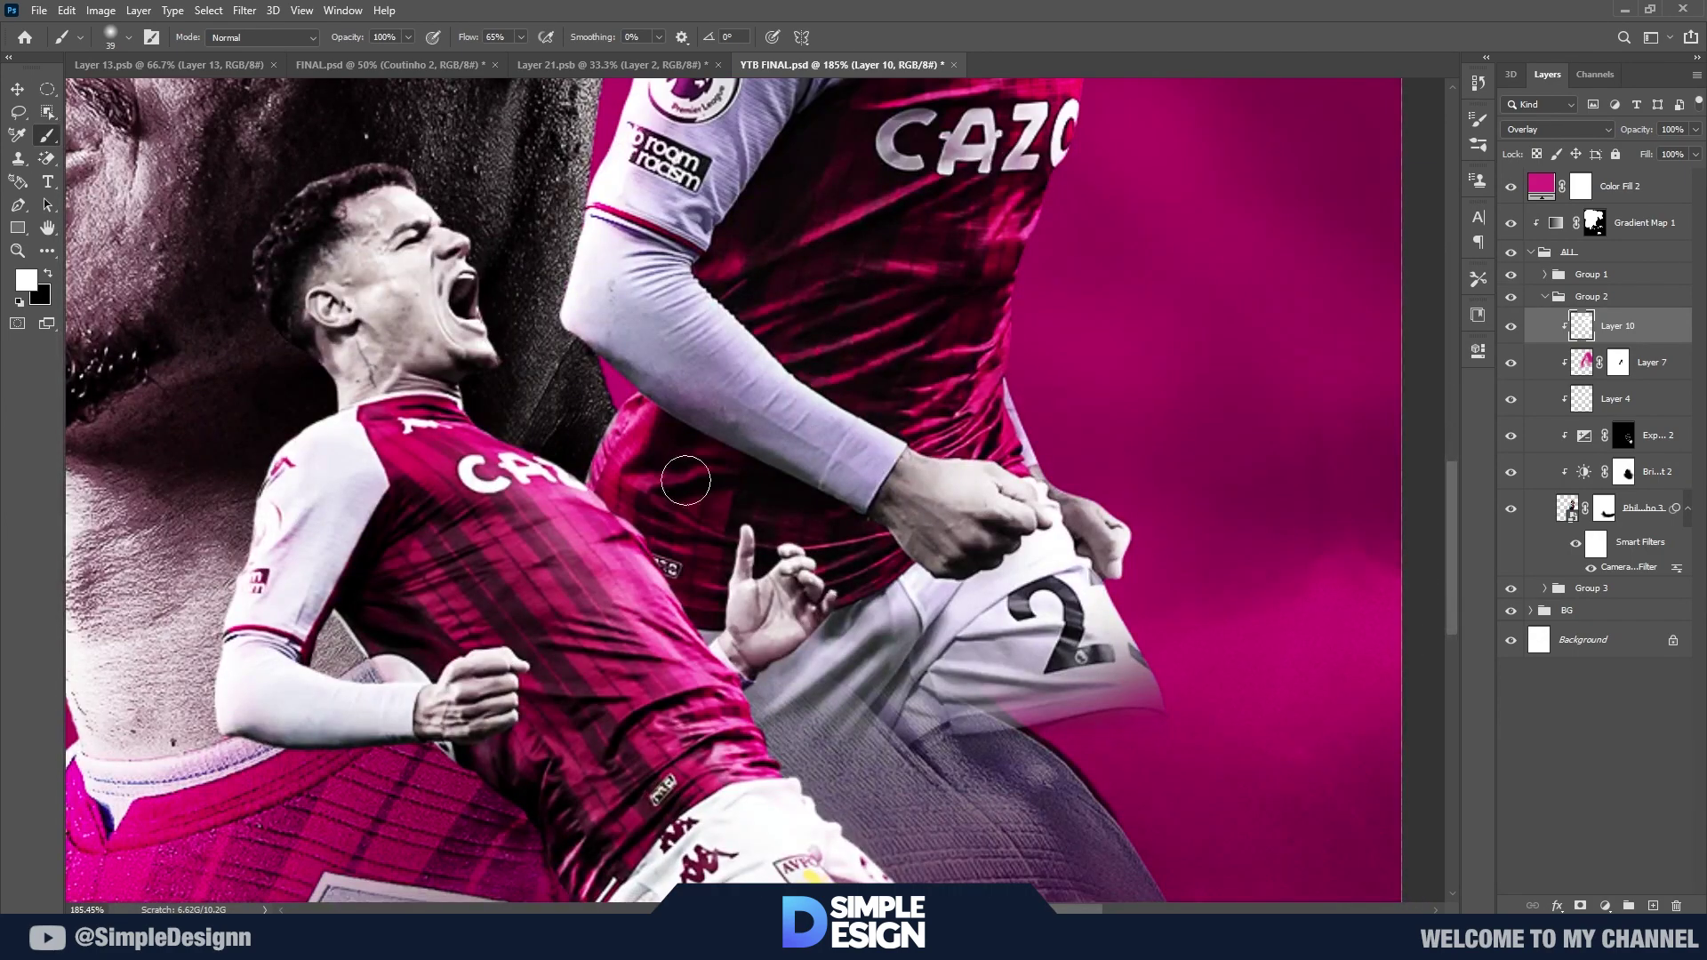
{"action": "scroll", "coordinate": [912, 616], "scroll_direction": "up", "scroll_amount": 3}
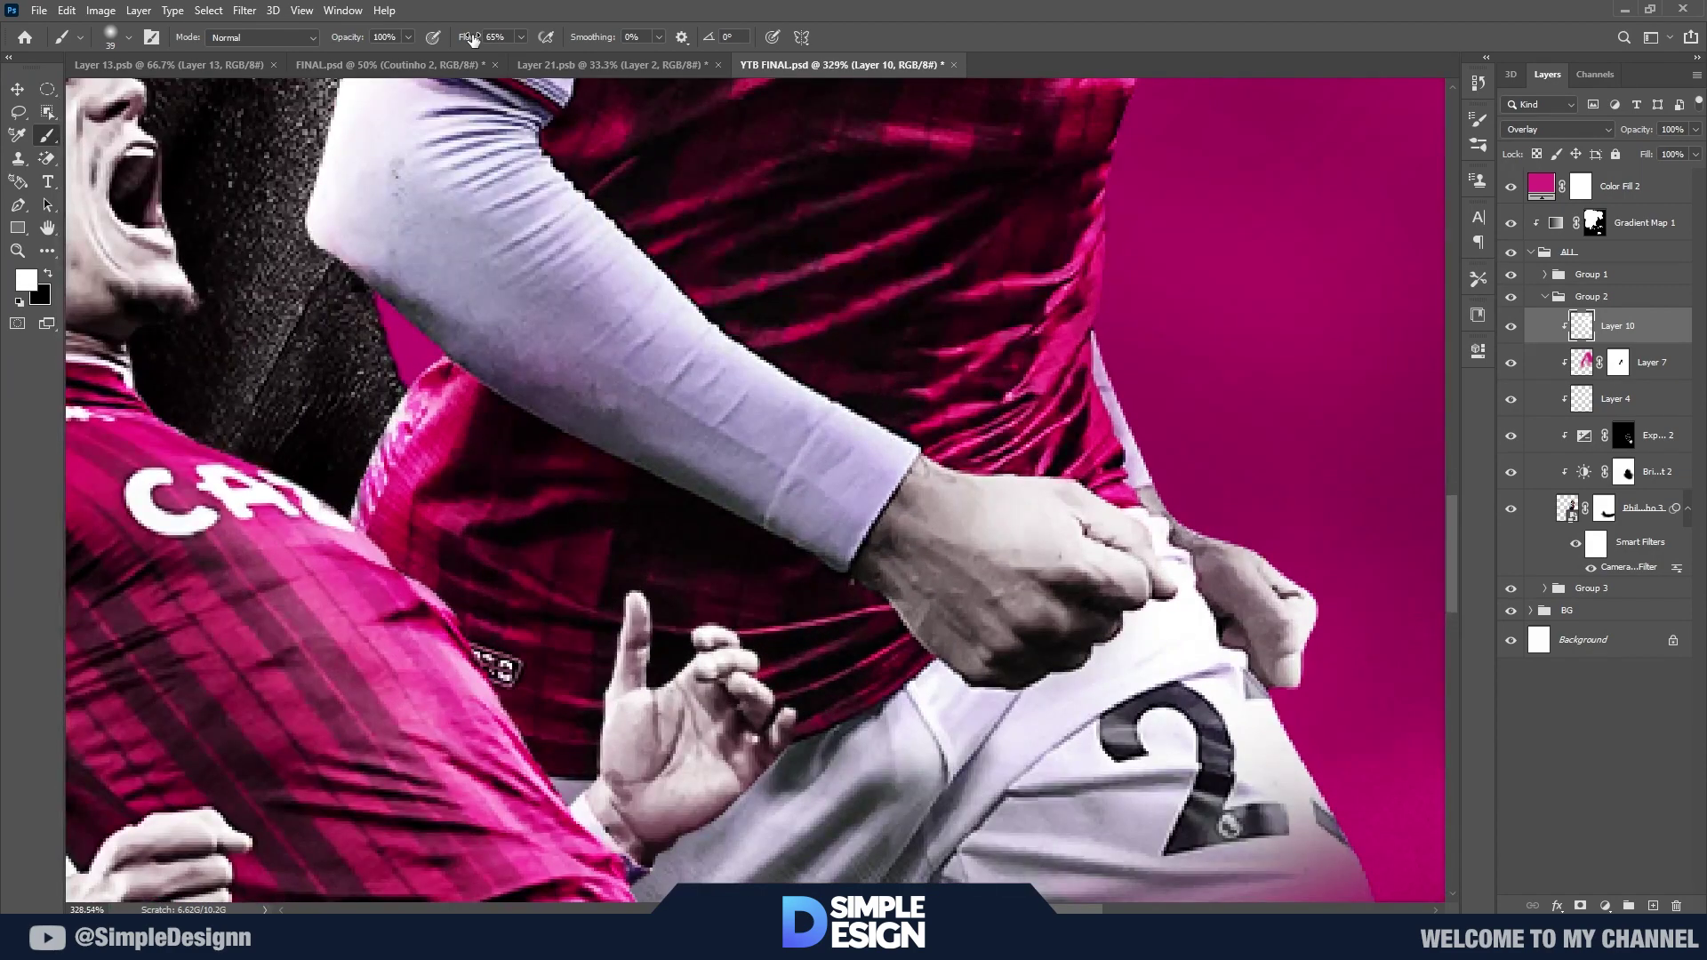
{"action": "scroll", "coordinate": [649, 213], "scroll_direction": "down", "scroll_amount": 2}
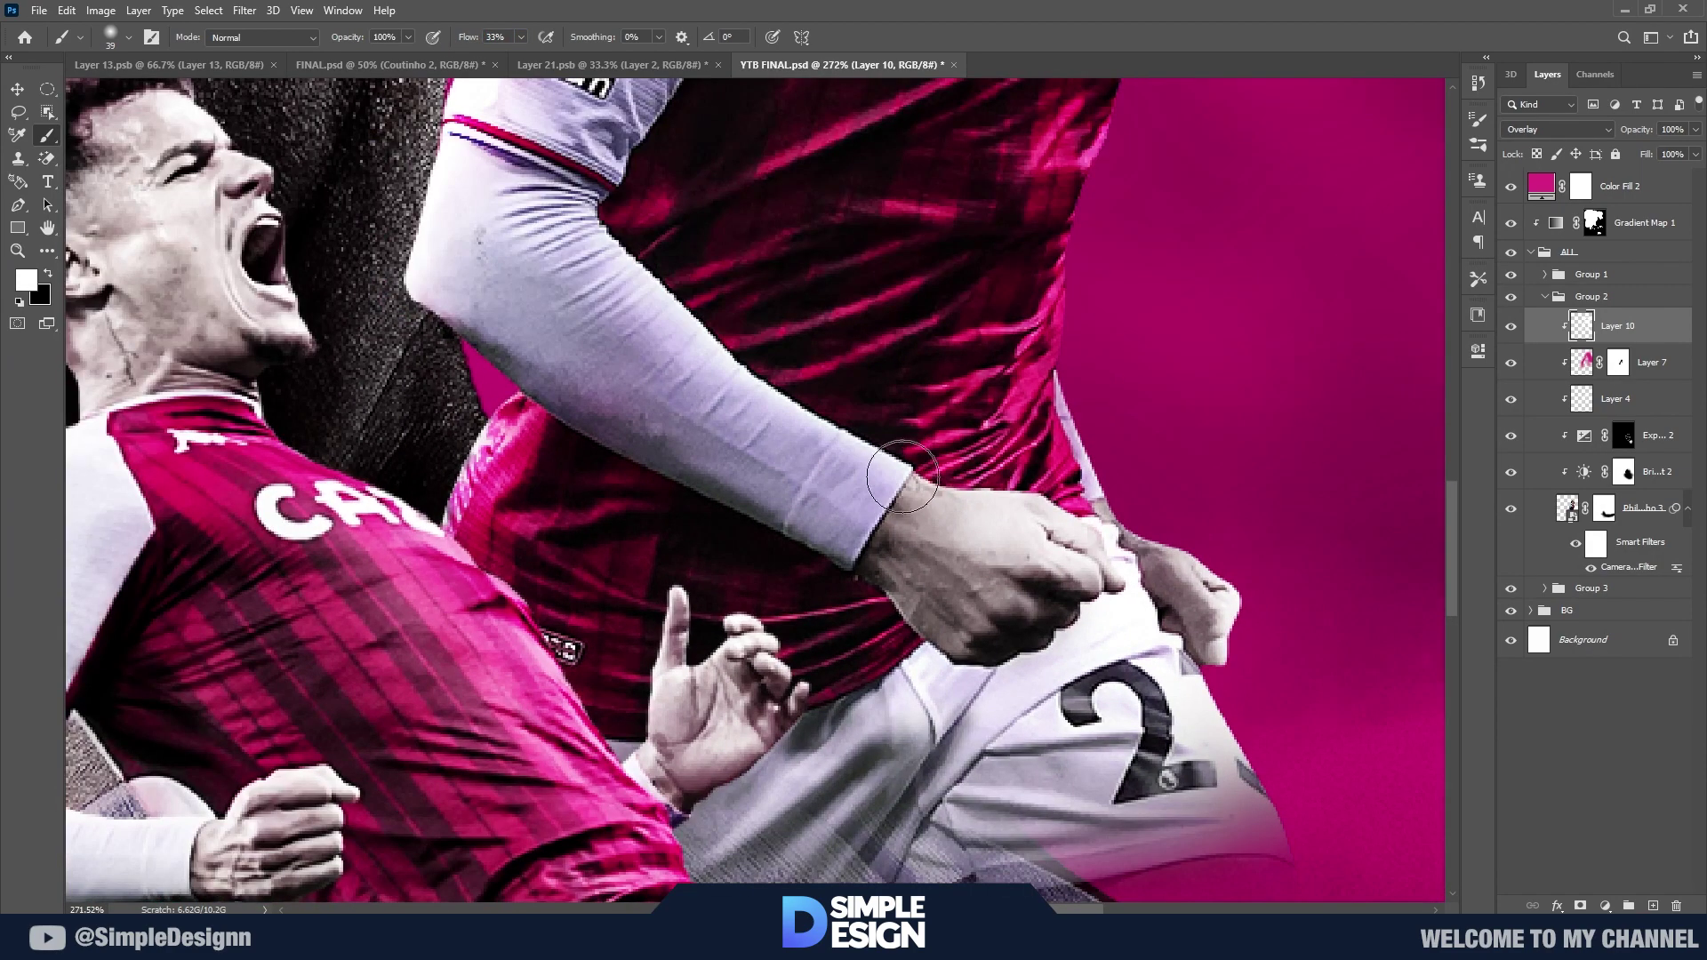
{"action": "scroll", "coordinate": [642, 261], "scroll_direction": "down", "scroll_amount": 2}
{"action": "scroll", "coordinate": [642, 261], "scroll_direction": "down", "scroll_amount": 3}
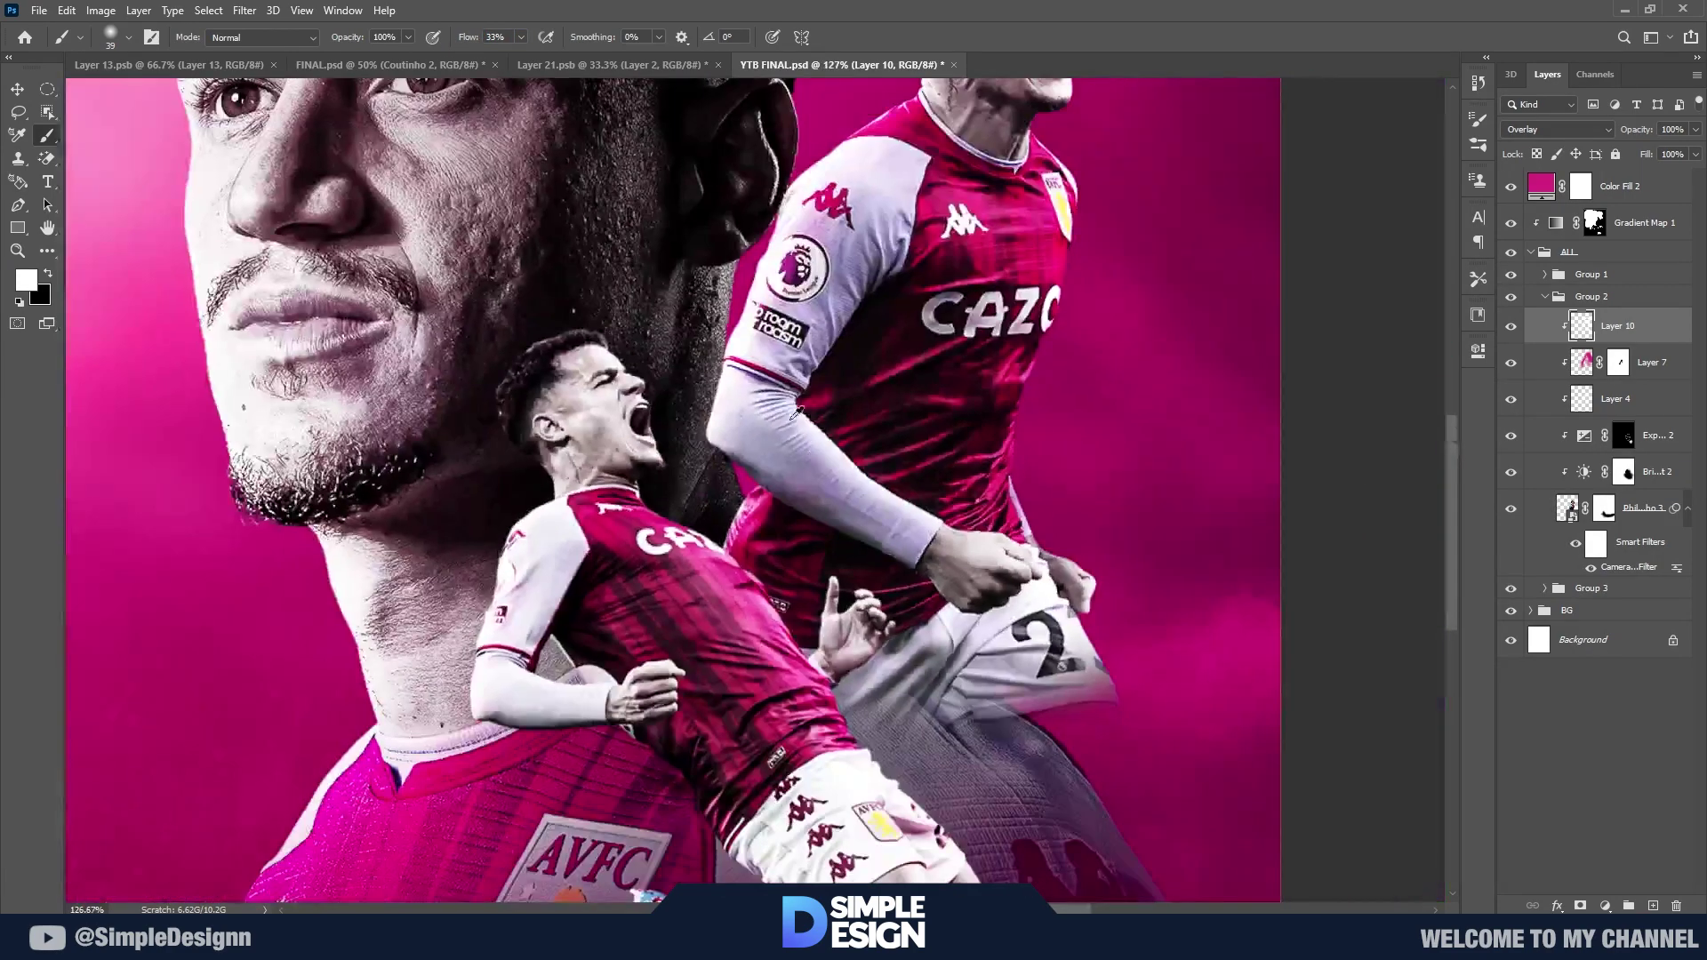
{"action": "scroll", "coordinate": [642, 261], "scroll_direction": "up", "scroll_amount": 4}
{"action": "left_click_drag", "start_coordinate": [454, 39], "coordinate": [449, 39]}
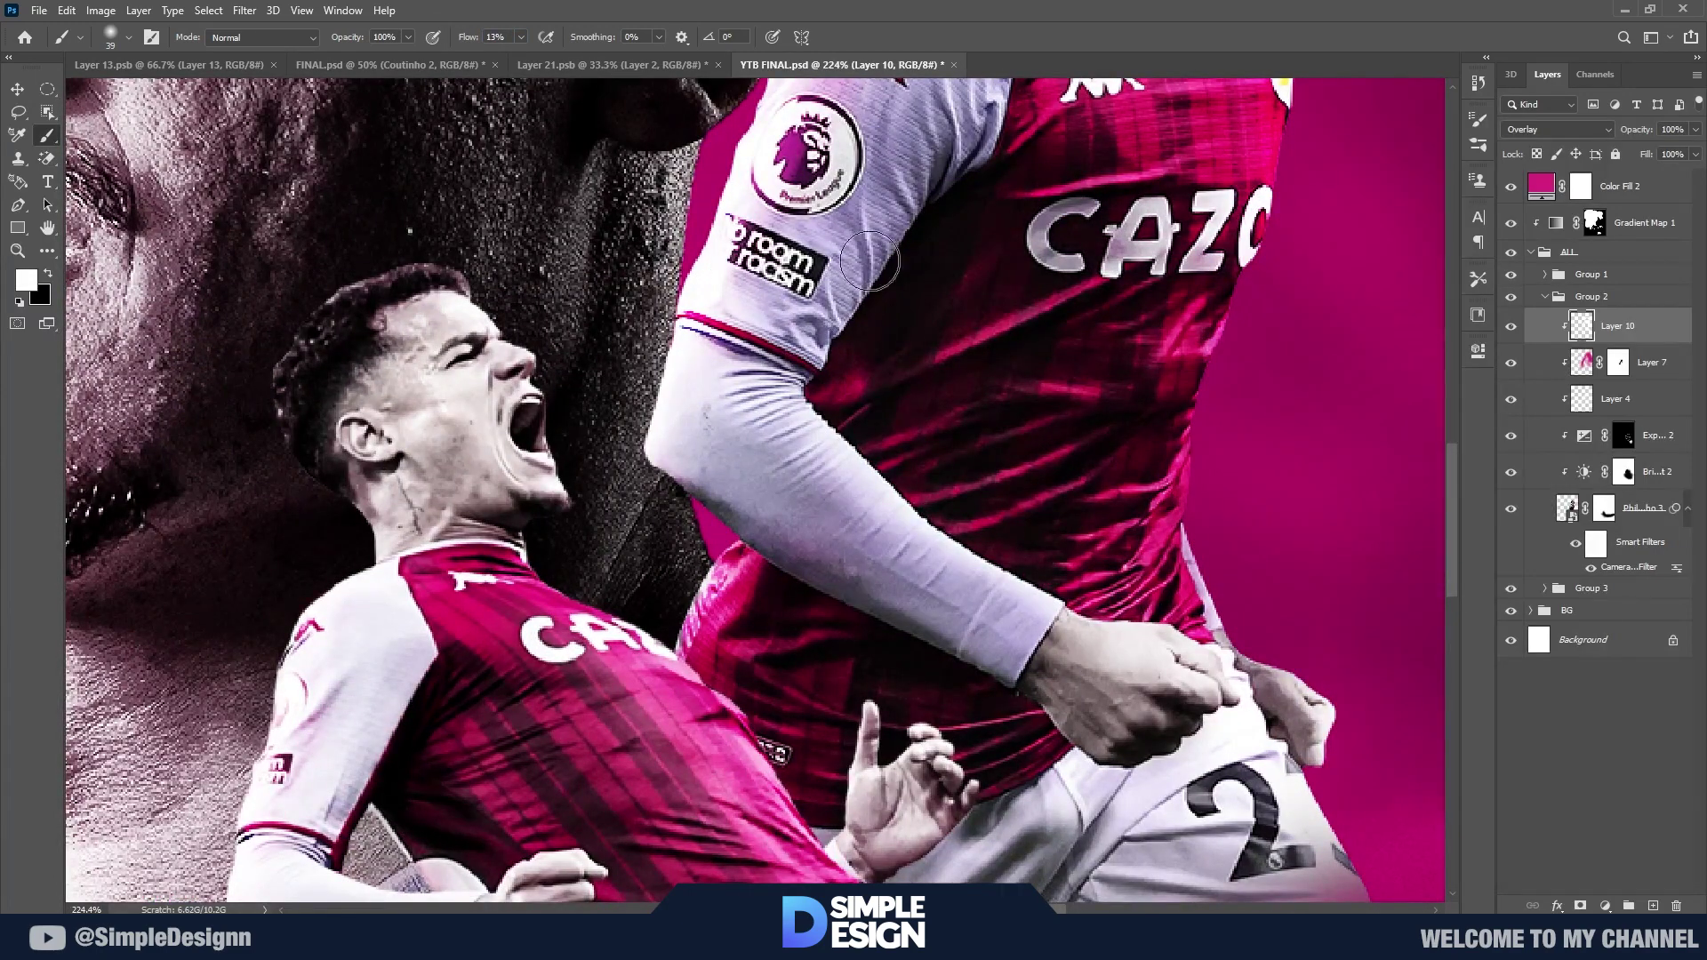
{"action": "scroll", "coordinate": [910, 402], "scroll_direction": "down", "scroll_amount": 4}
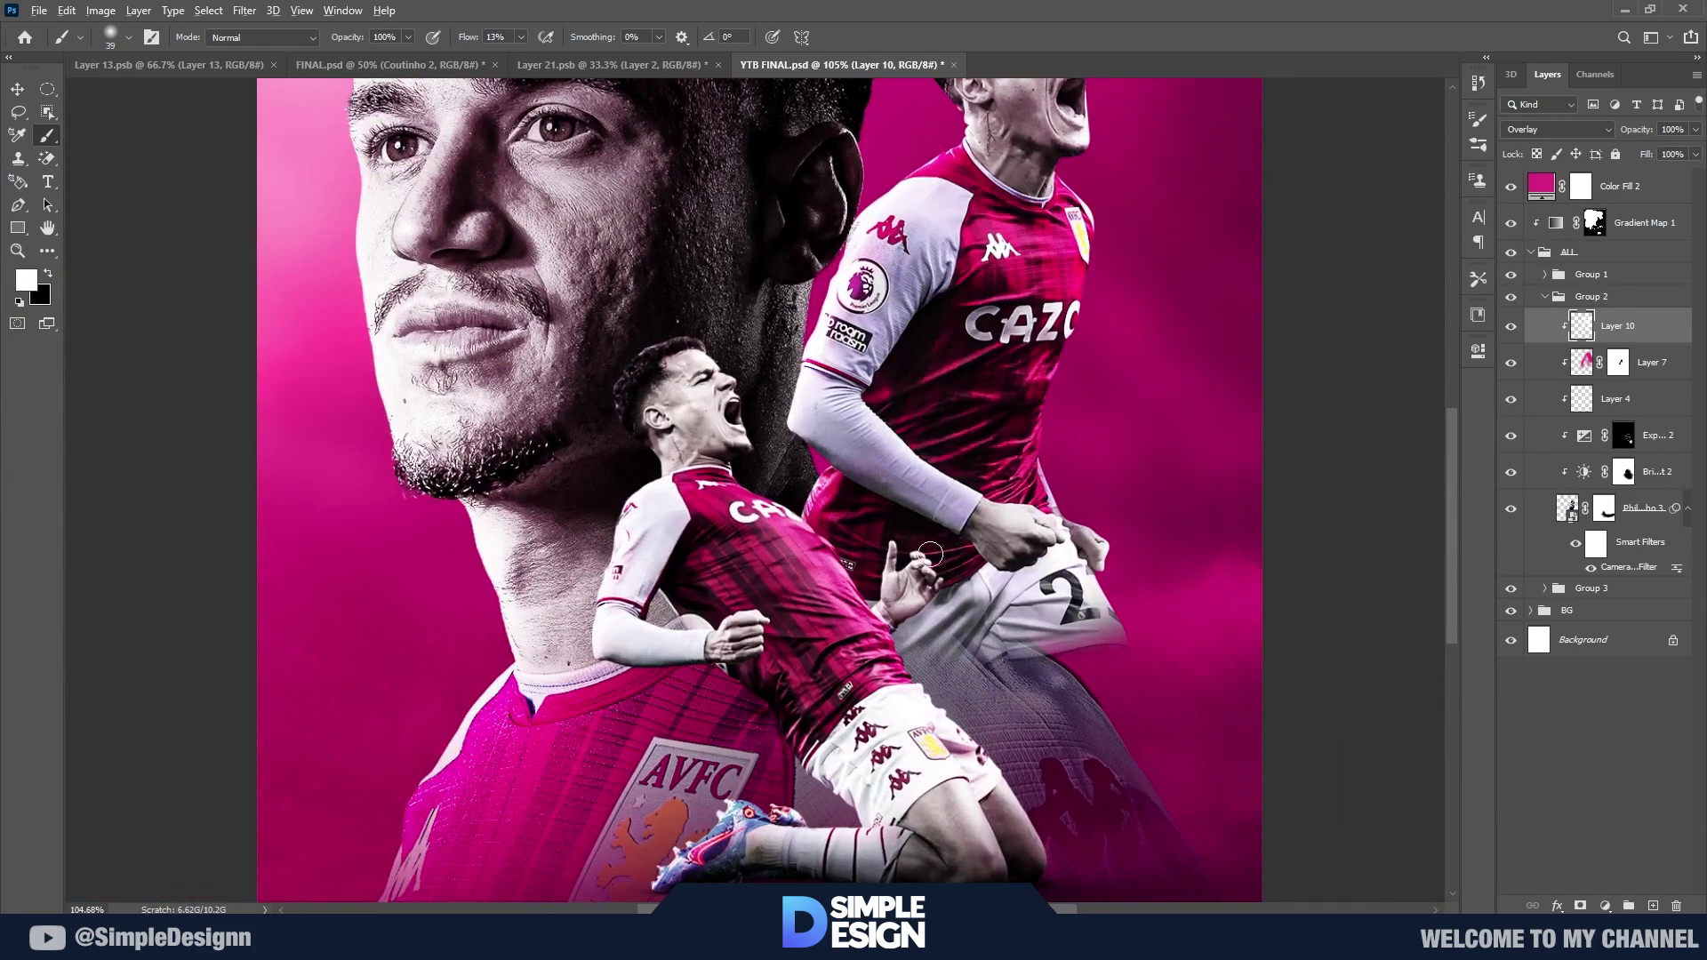
{"action": "scroll", "coordinate": [930, 554], "scroll_direction": "down", "scroll_amount": 2}
Step: Add a new Overlay-blended Layer 11 above Layer 6 in Group 1
{"action": "left_click", "coordinate": [1546, 297]}
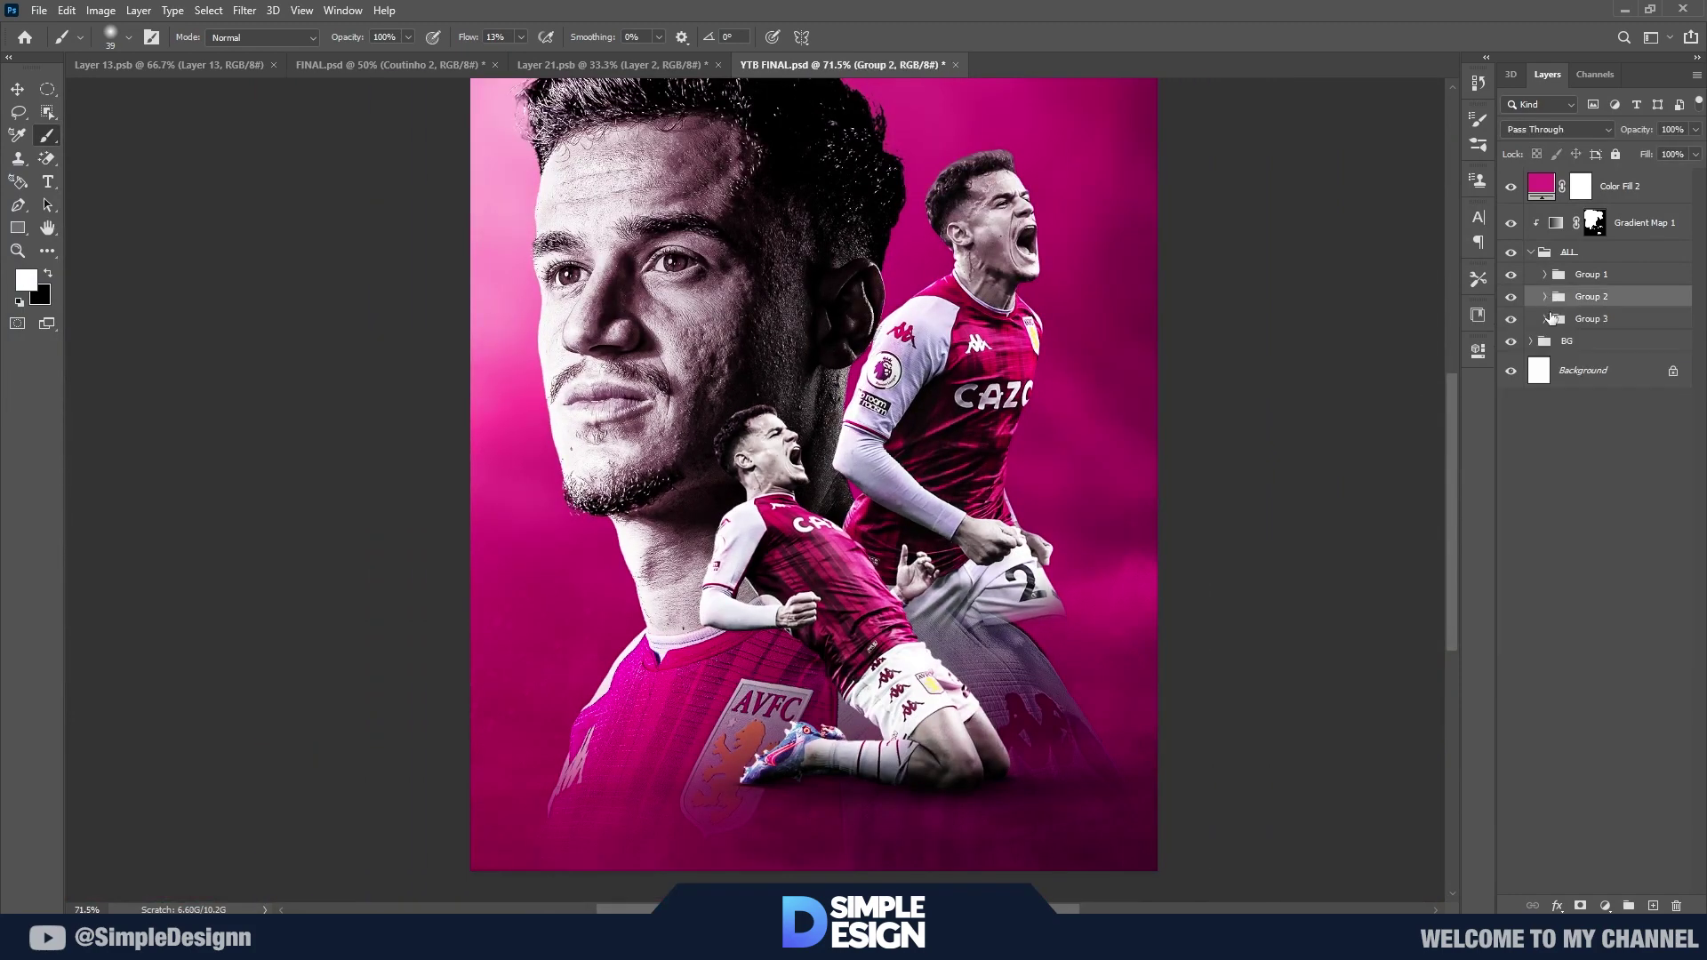
{"action": "left_click", "coordinate": [1616, 348]}
{"action": "left_click", "coordinate": [1511, 319]}
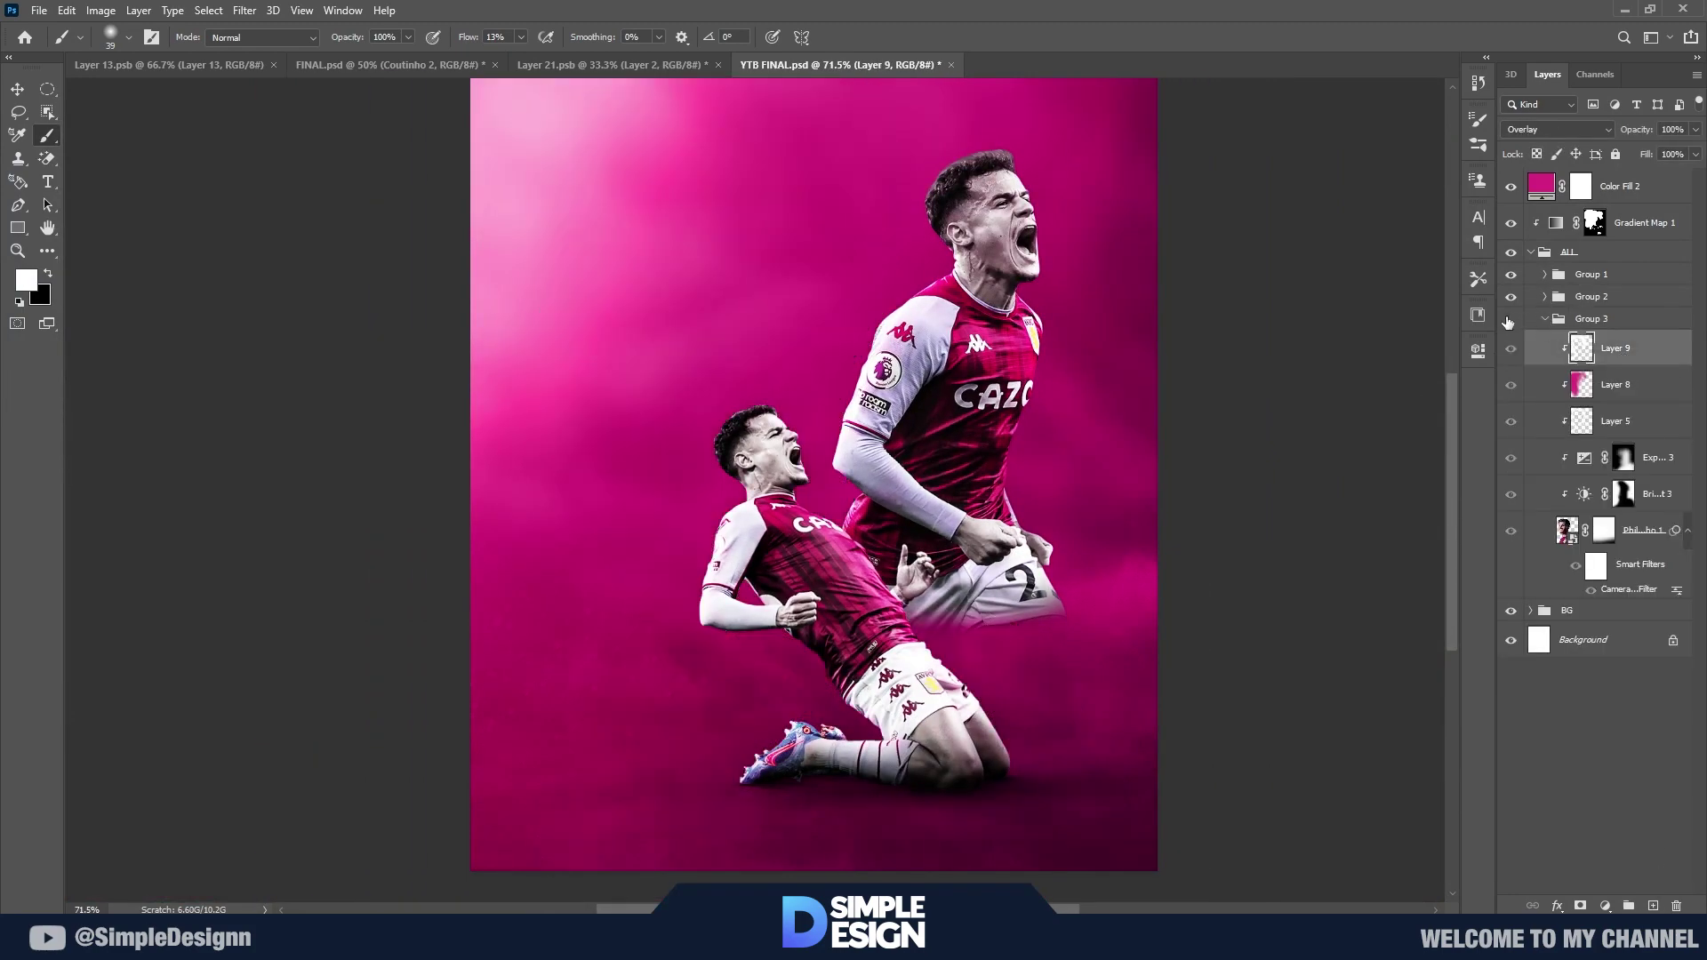
{"action": "left_click", "coordinate": [1545, 318]}
{"action": "left_click", "coordinate": [1545, 274]}
{"action": "left_click", "coordinate": [1641, 306]}
{"action": "left_click", "coordinate": [1651, 906]}
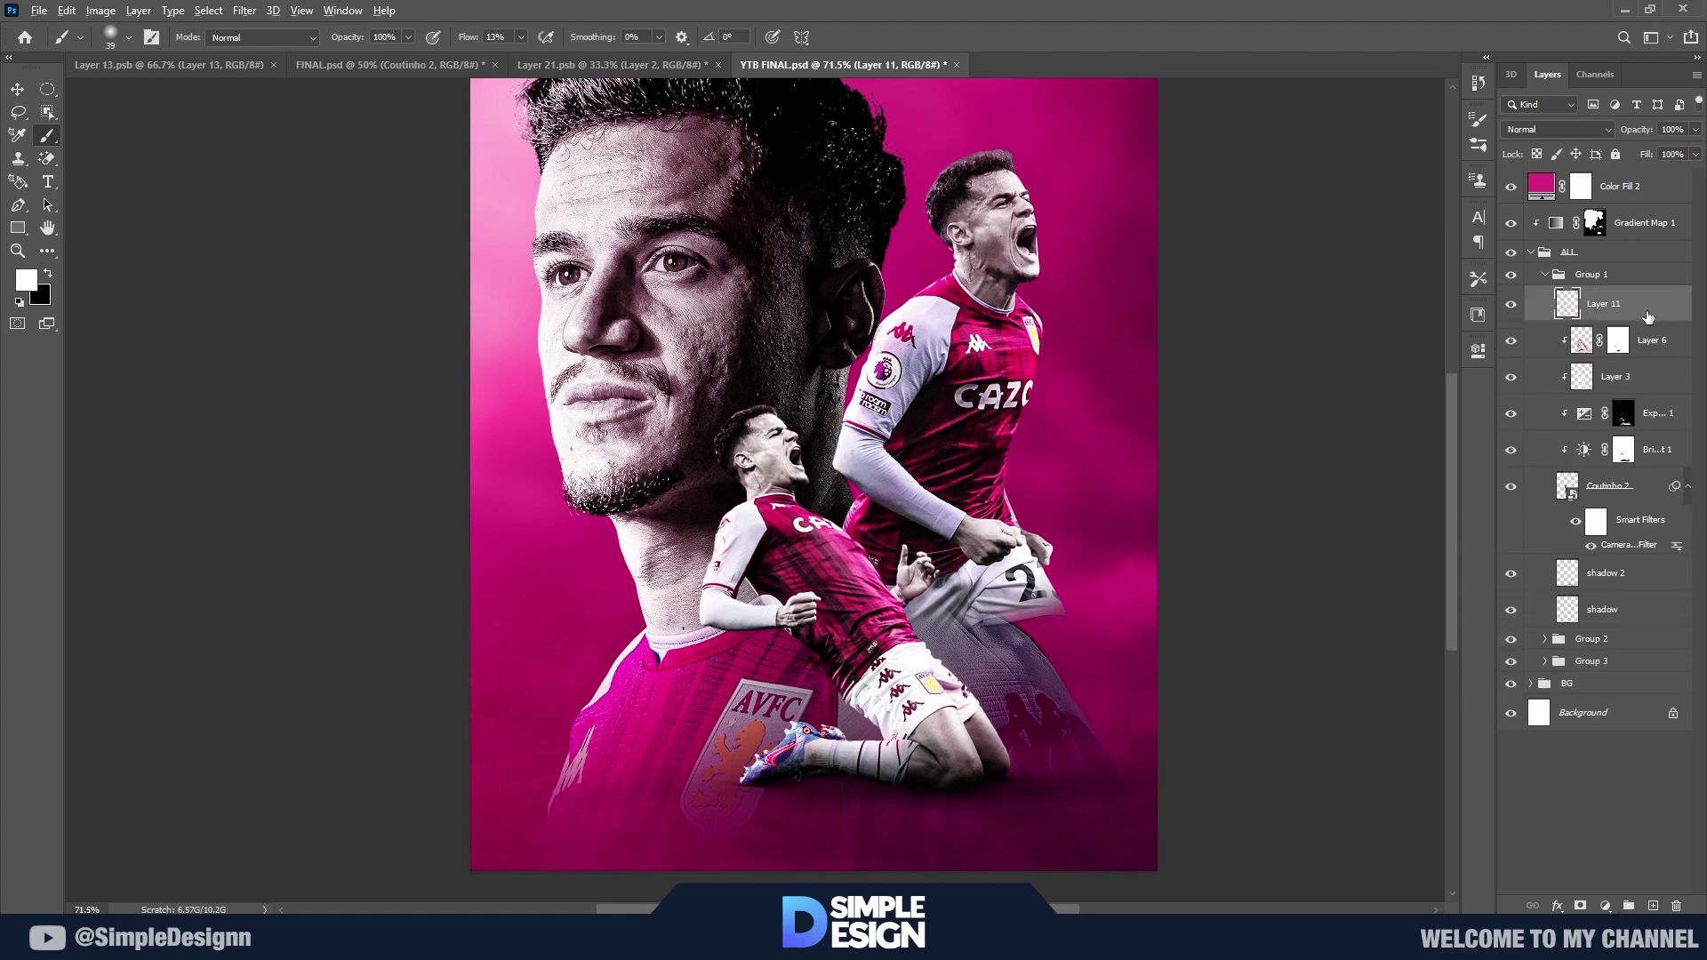
{"action": "left_click", "coordinate": [1556, 129]}
{"action": "left_click", "coordinate": [1563, 335]}
Step: At 19% flow, paint soft white highlights over the kneeling player's jersey, socks and boots
{"action": "scroll", "coordinate": [772, 588], "scroll_direction": "up", "scroll_amount": 3}
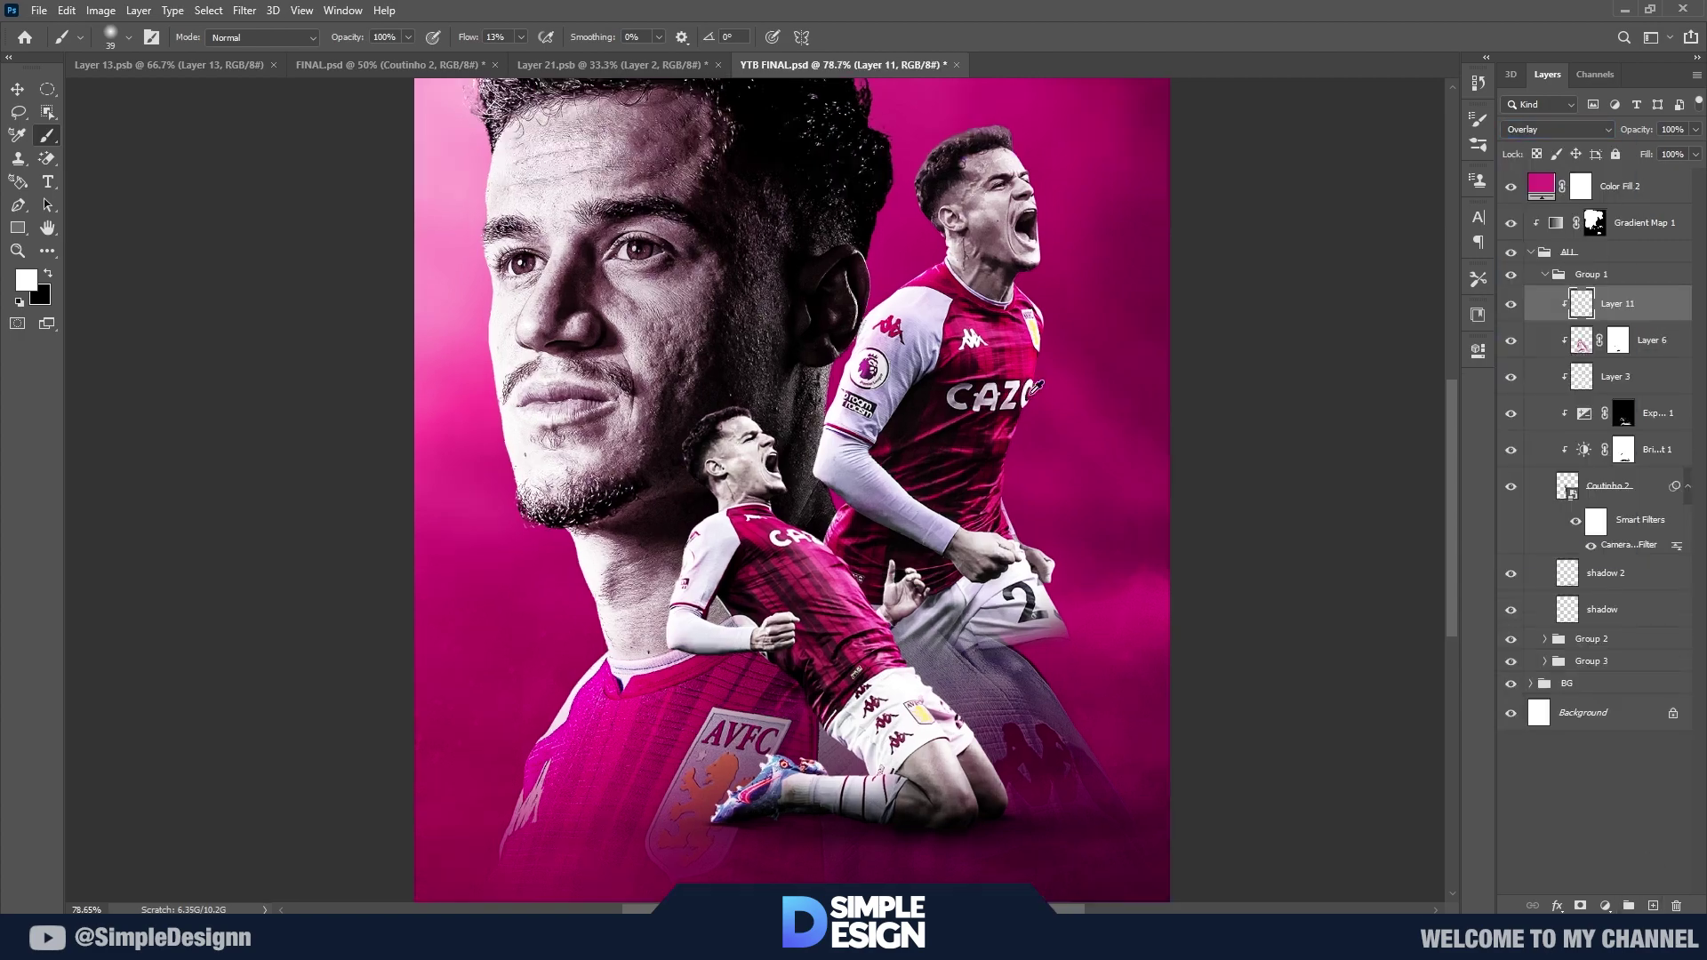
{"action": "scroll", "coordinate": [772, 588], "scroll_direction": "up", "scroll_amount": 2}
{"action": "scroll", "coordinate": [772, 588], "scroll_direction": "down", "scroll_amount": 1}
{"action": "scroll", "coordinate": [480, 557], "scroll_direction": "up", "scroll_amount": 2}
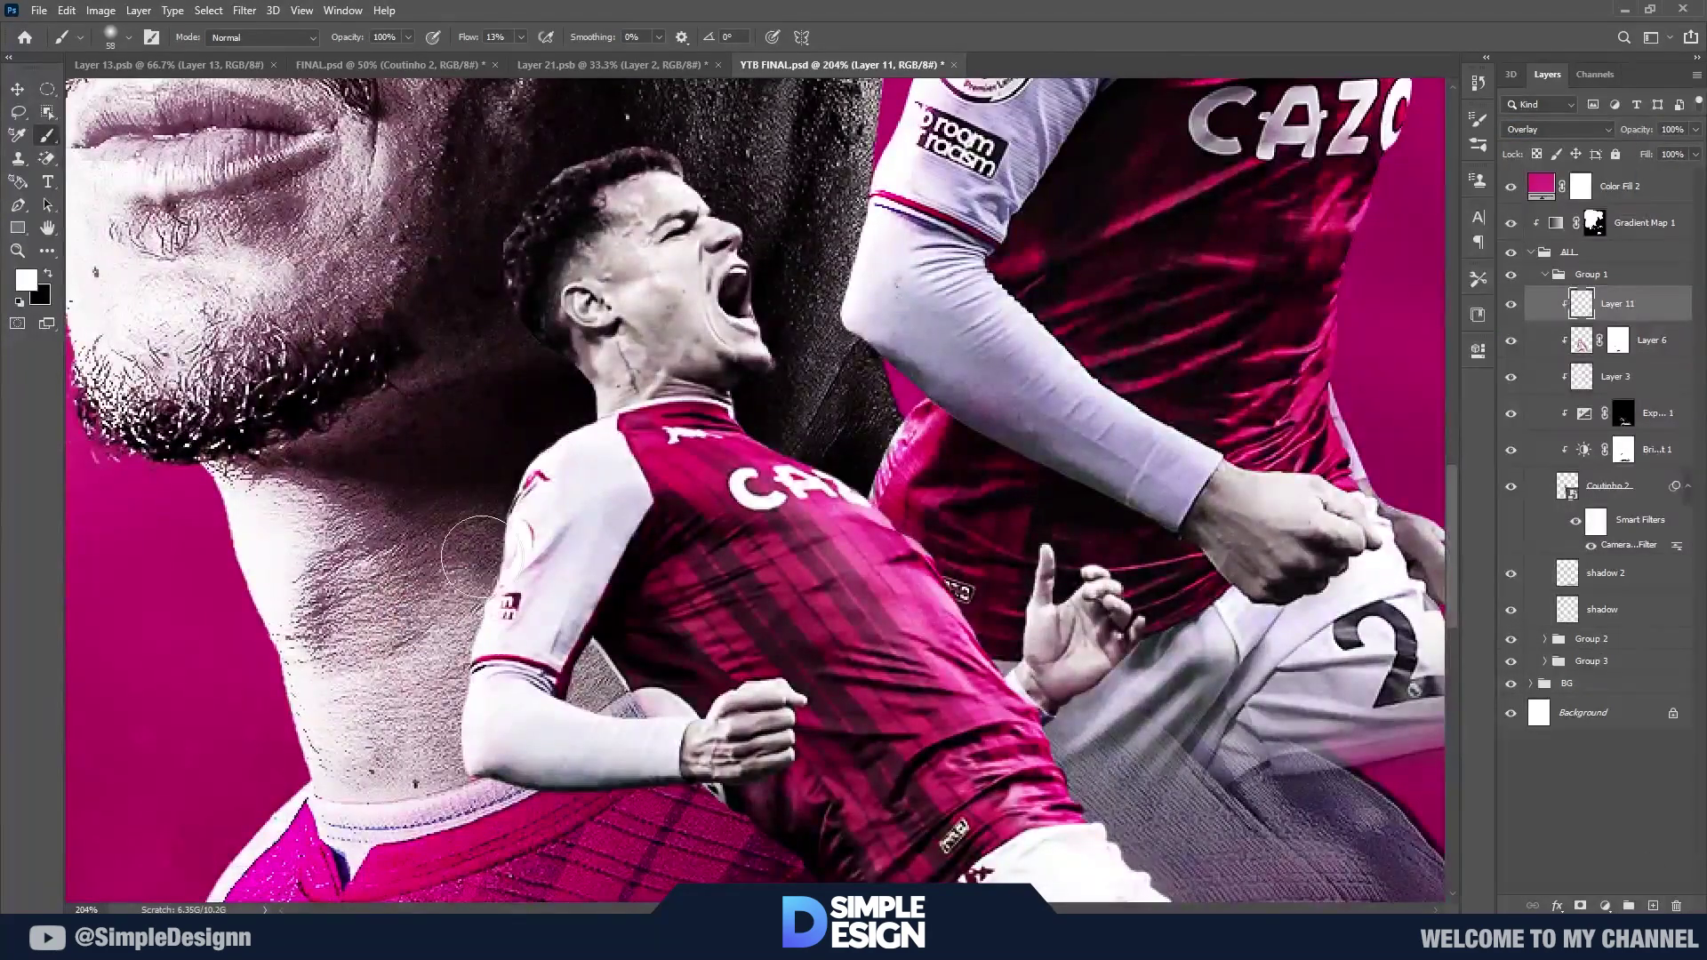
{"action": "left_click_drag", "start_coordinate": [468, 39], "coordinate": [475, 40]}
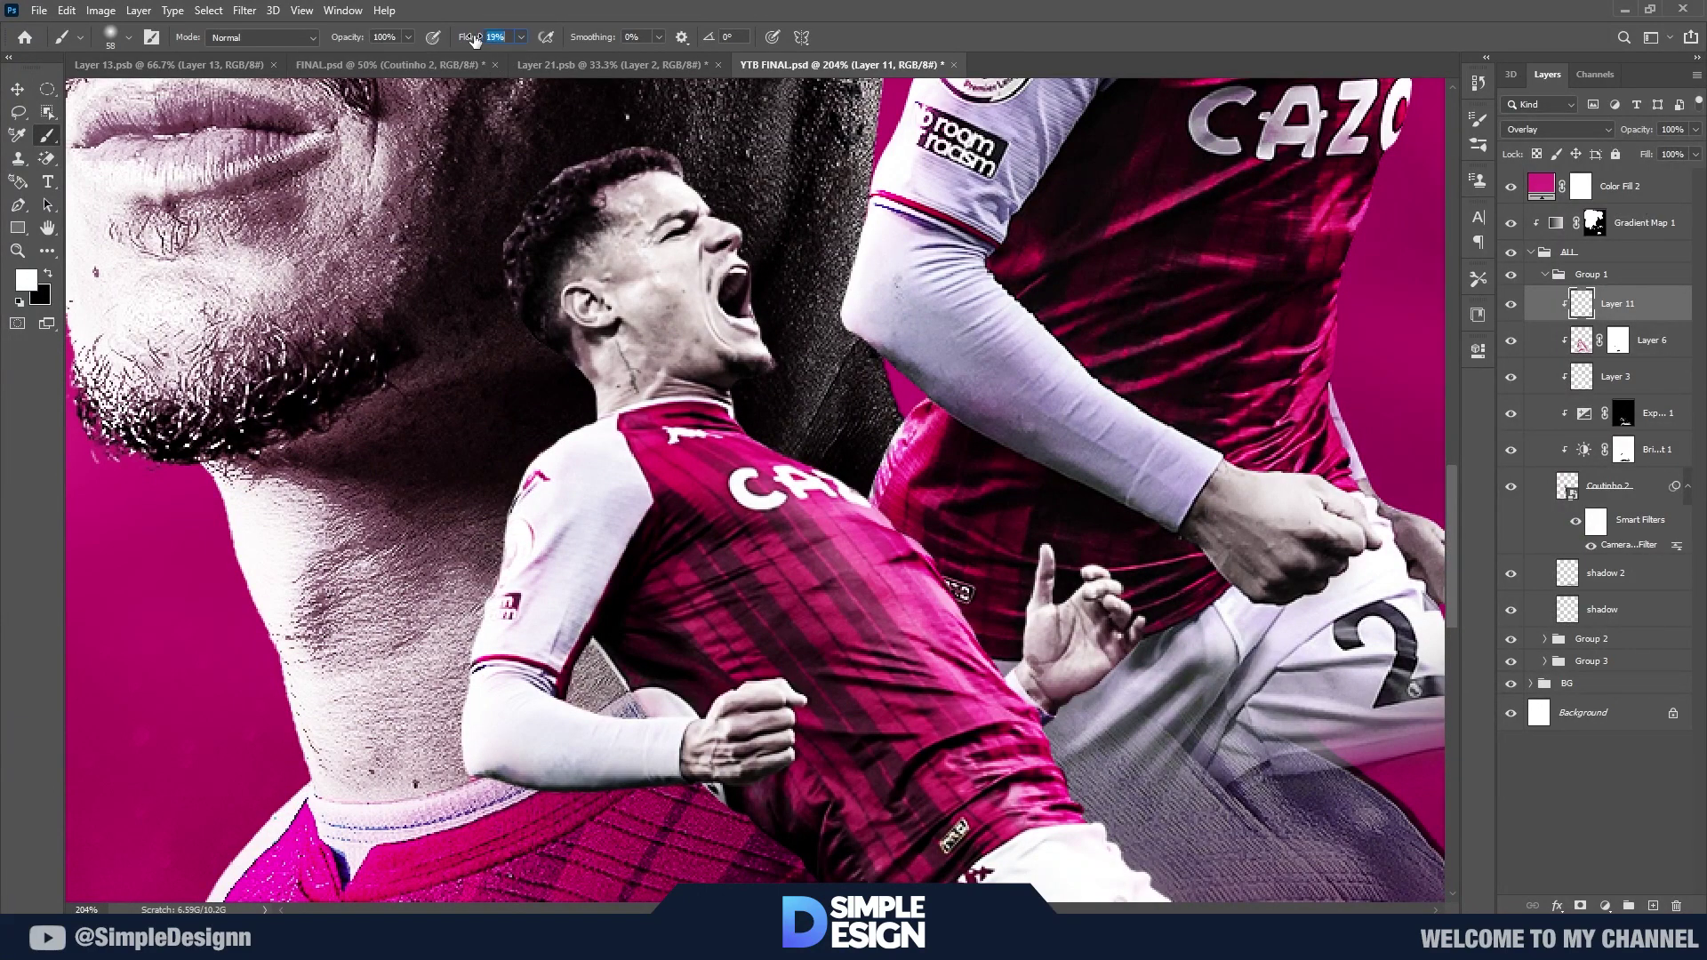
{"action": "scroll", "coordinate": [623, 285], "scroll_direction": "up", "scroll_amount": 2}
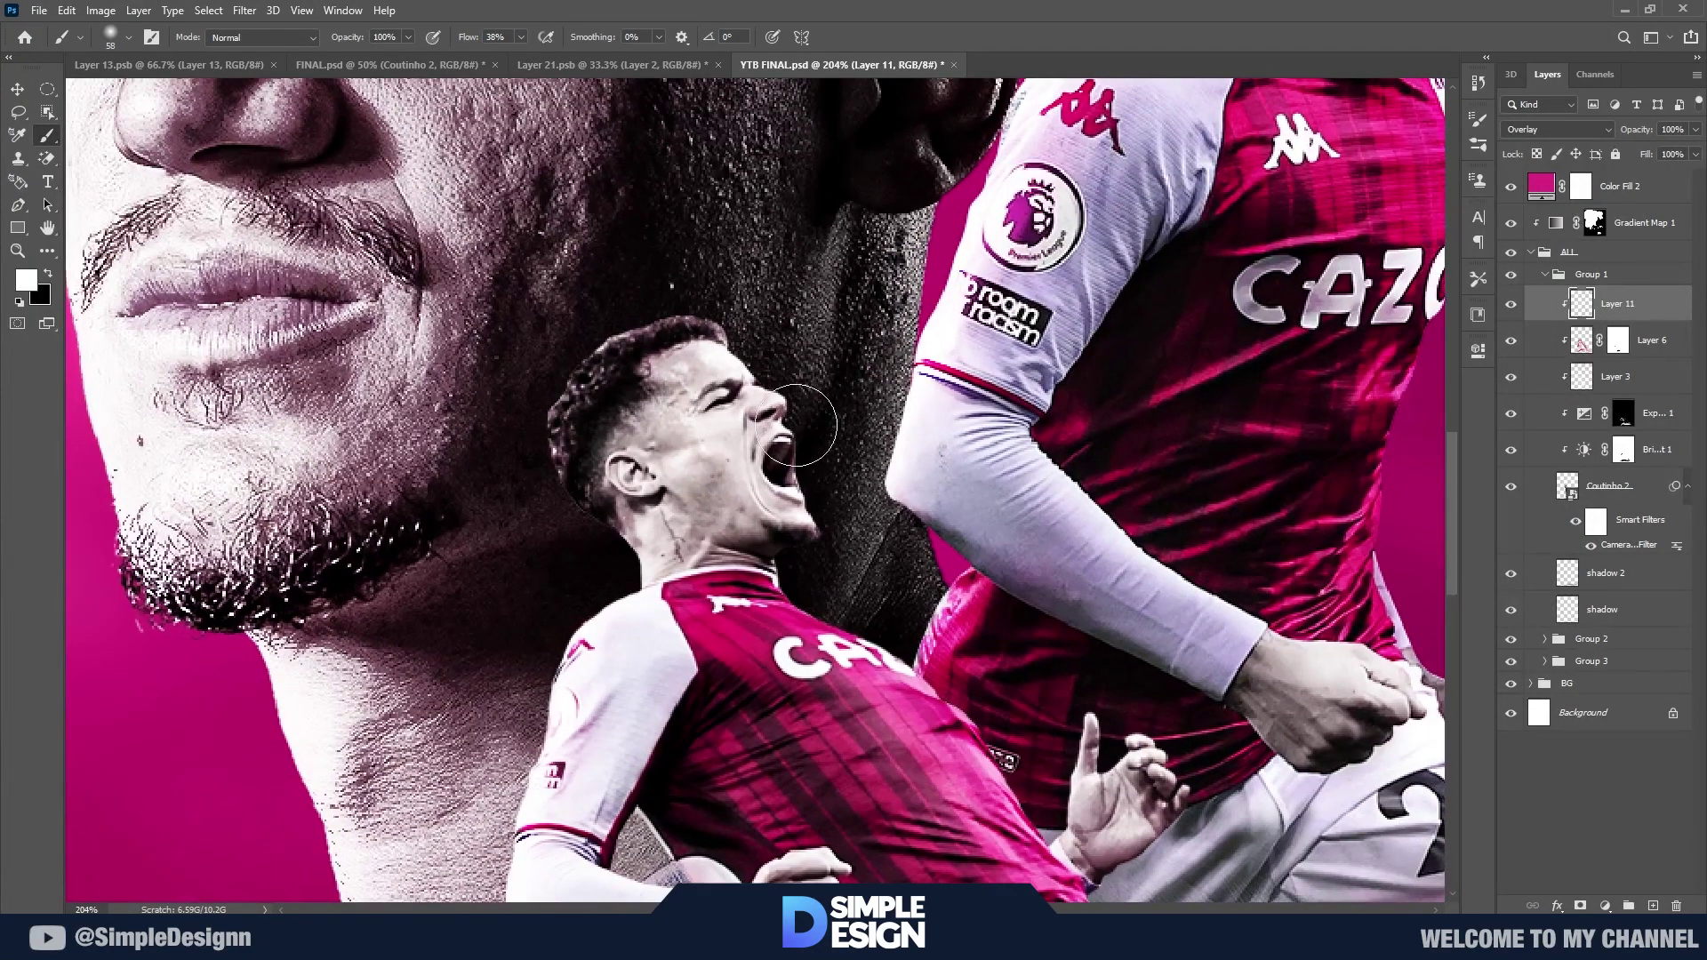
{"action": "scroll", "coordinate": [749, 389], "scroll_direction": "down", "scroll_amount": 2}
{"action": "left_click_drag", "start_coordinate": [749, 389], "coordinate": [985, 597]}
{"action": "left_click_drag", "start_coordinate": [1185, 715], "coordinate": [1129, 498]}
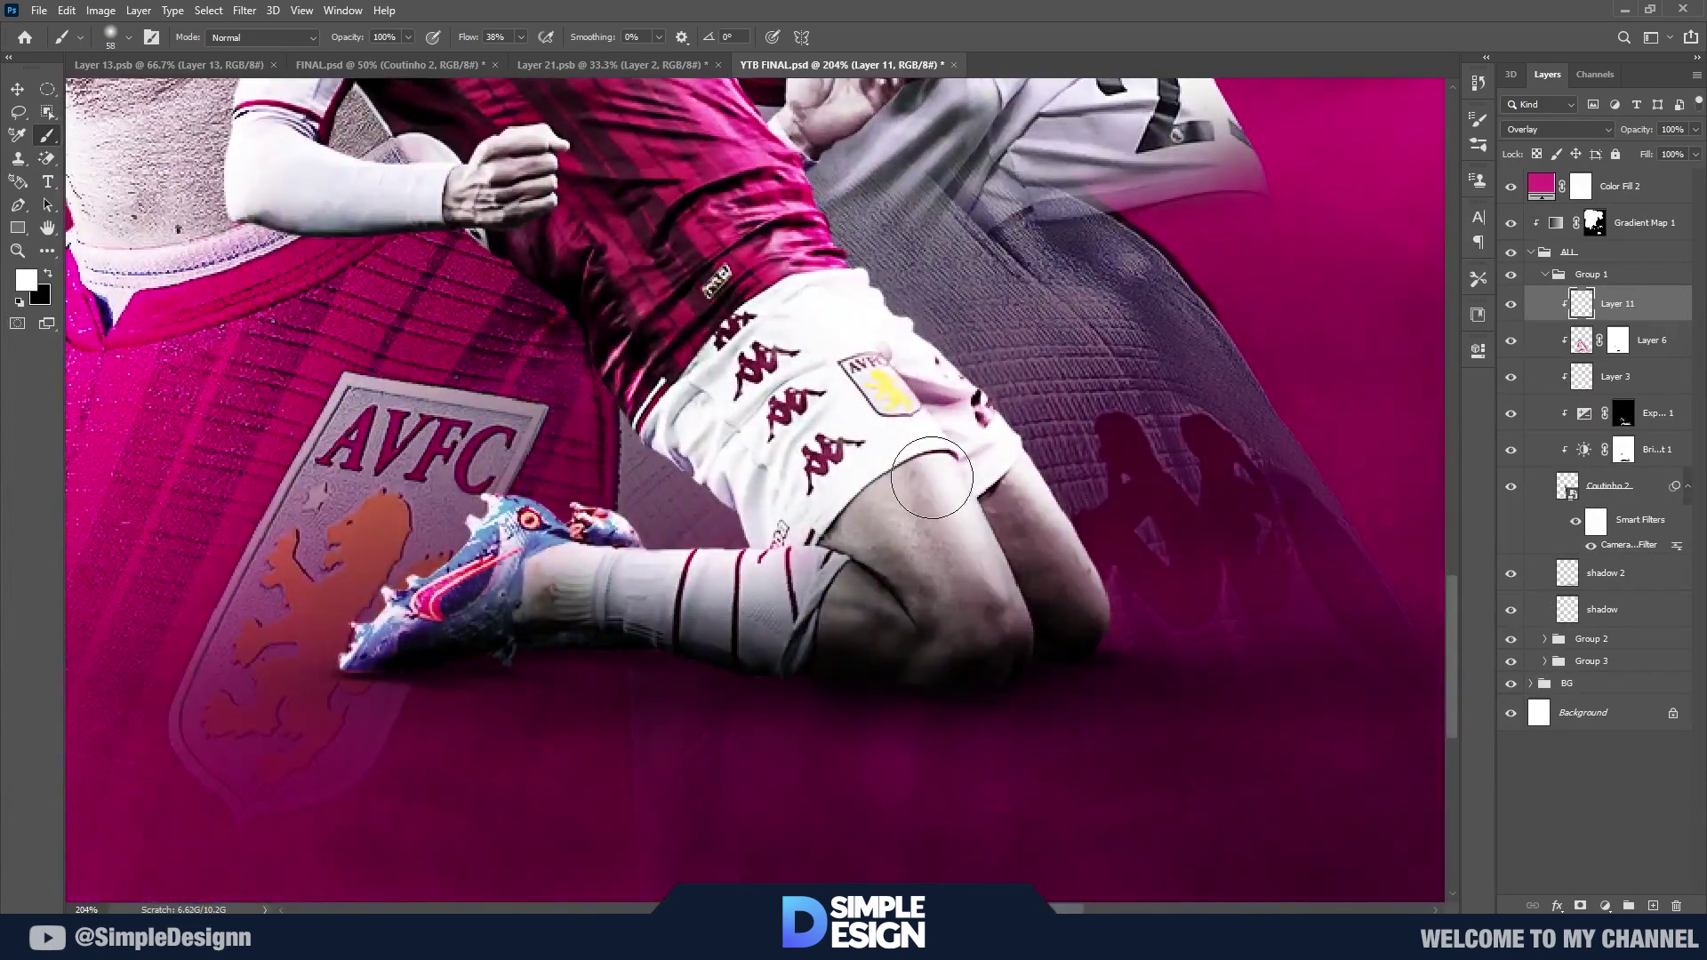
{"action": "left_click_drag", "start_coordinate": [764, 533], "coordinate": [533, 552]}
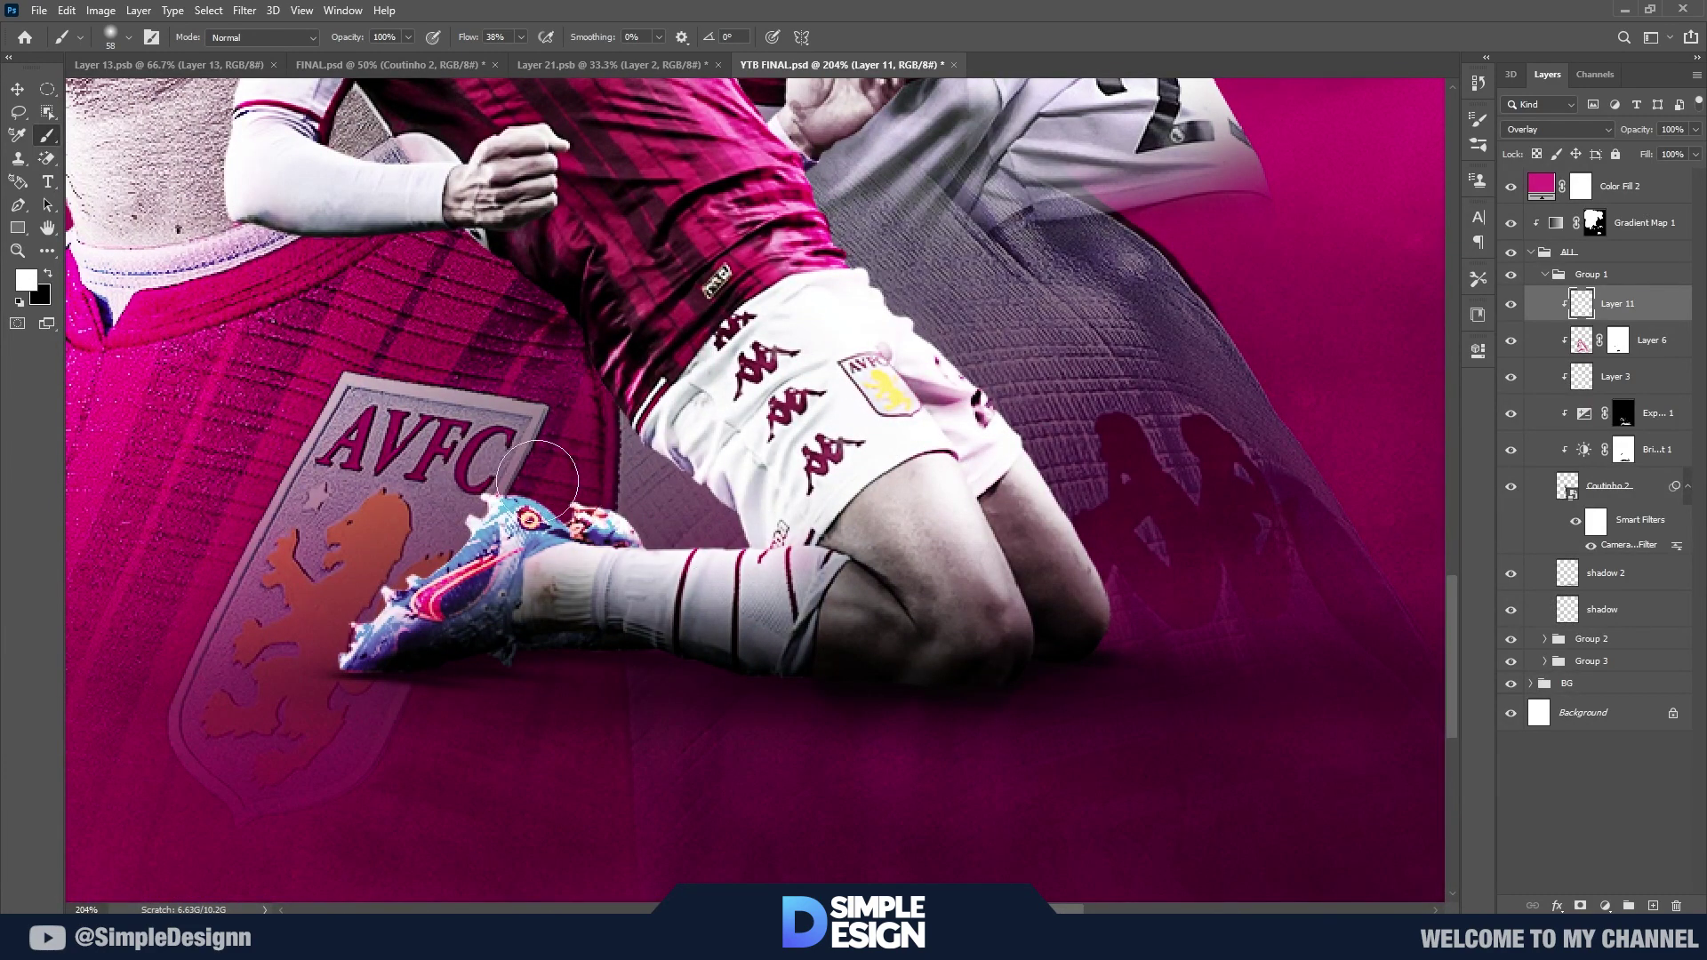
{"action": "left_click_drag", "start_coordinate": [729, 533], "coordinate": [774, 591]}
{"action": "scroll", "coordinate": [693, 514], "scroll_direction": "down", "scroll_amount": 2}
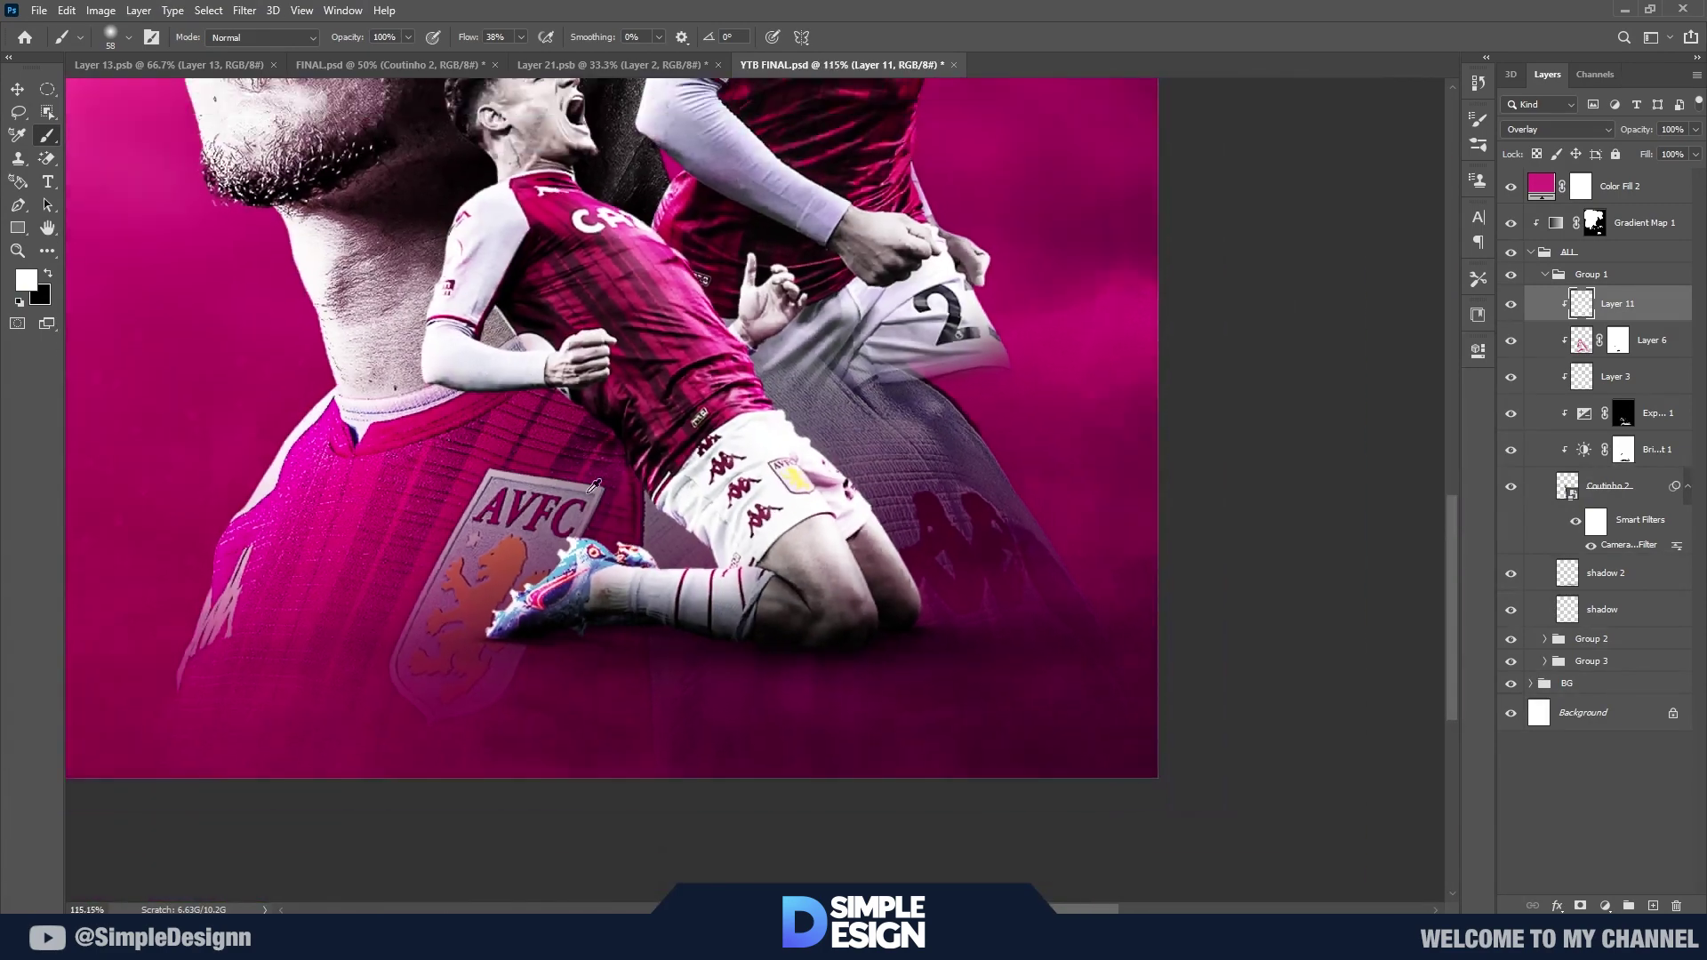
Step: Enlarge the brush, review the upper poster, and collapse the ALL group
{"action": "left_click_drag", "start_coordinate": [497, 329], "coordinate": [462, 29]}
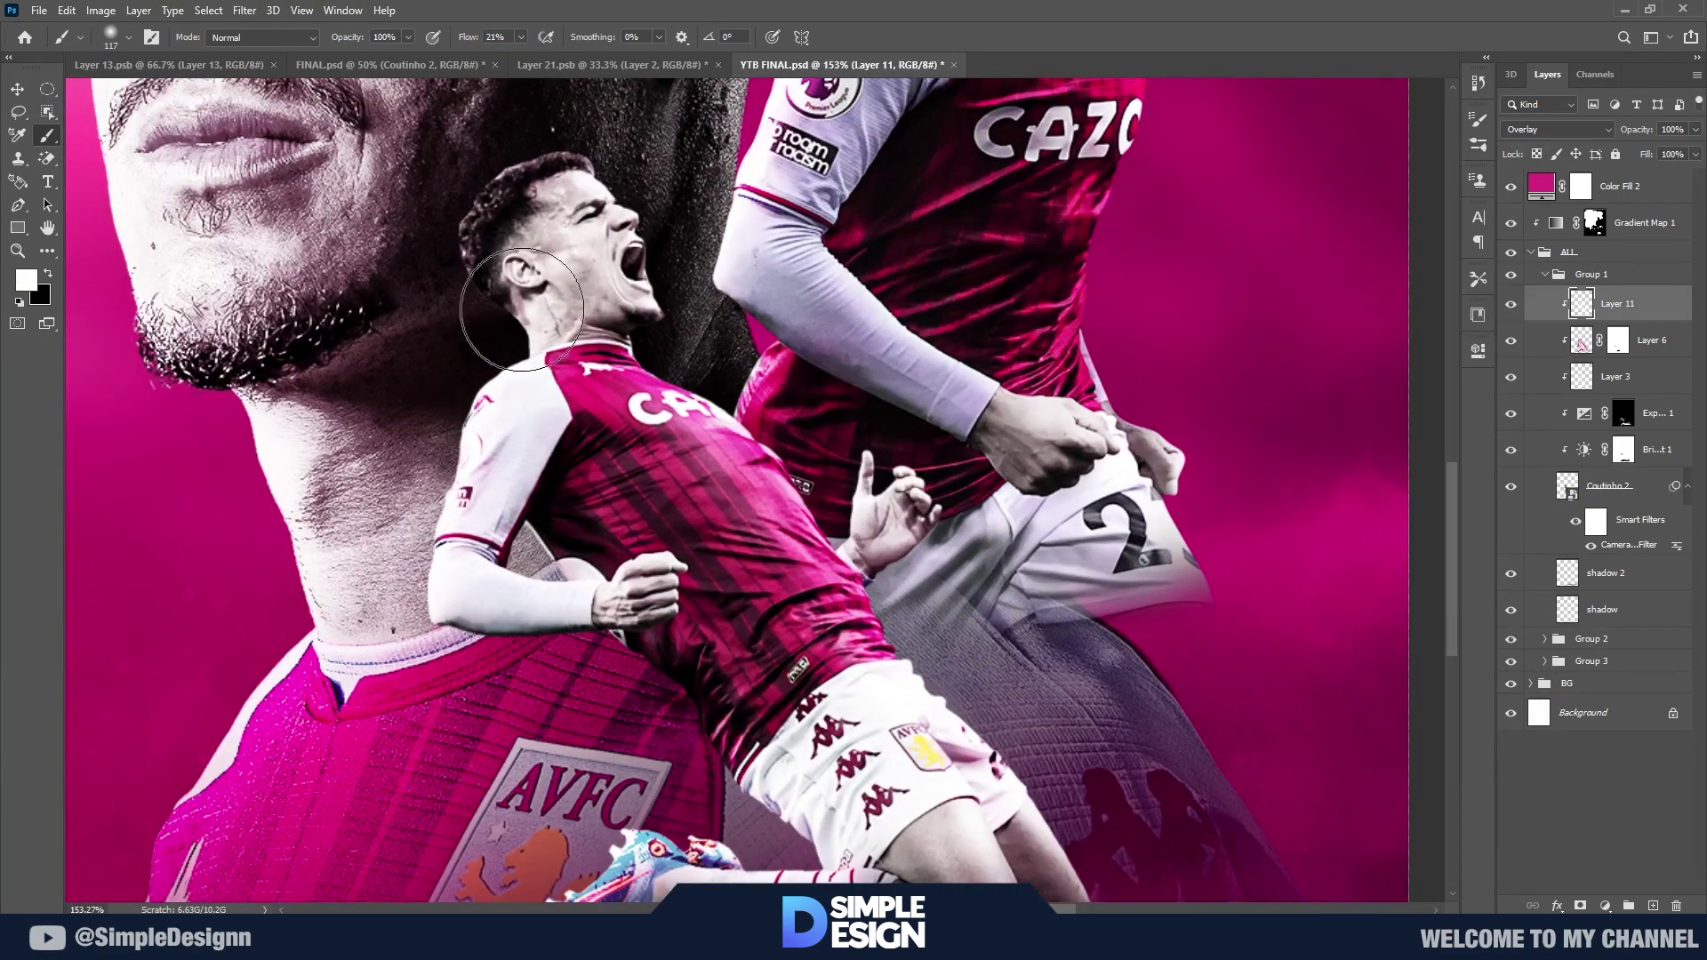
{"action": "scroll", "coordinate": [703, 436], "scroll_direction": "down", "scroll_amount": 2}
{"action": "scroll", "coordinate": [907, 604], "scroll_direction": "down", "scroll_amount": 1}
{"action": "key", "text": "bracketright"}
{"action": "key", "text": "bracketright"}
{"action": "key", "text": "bracketright"}
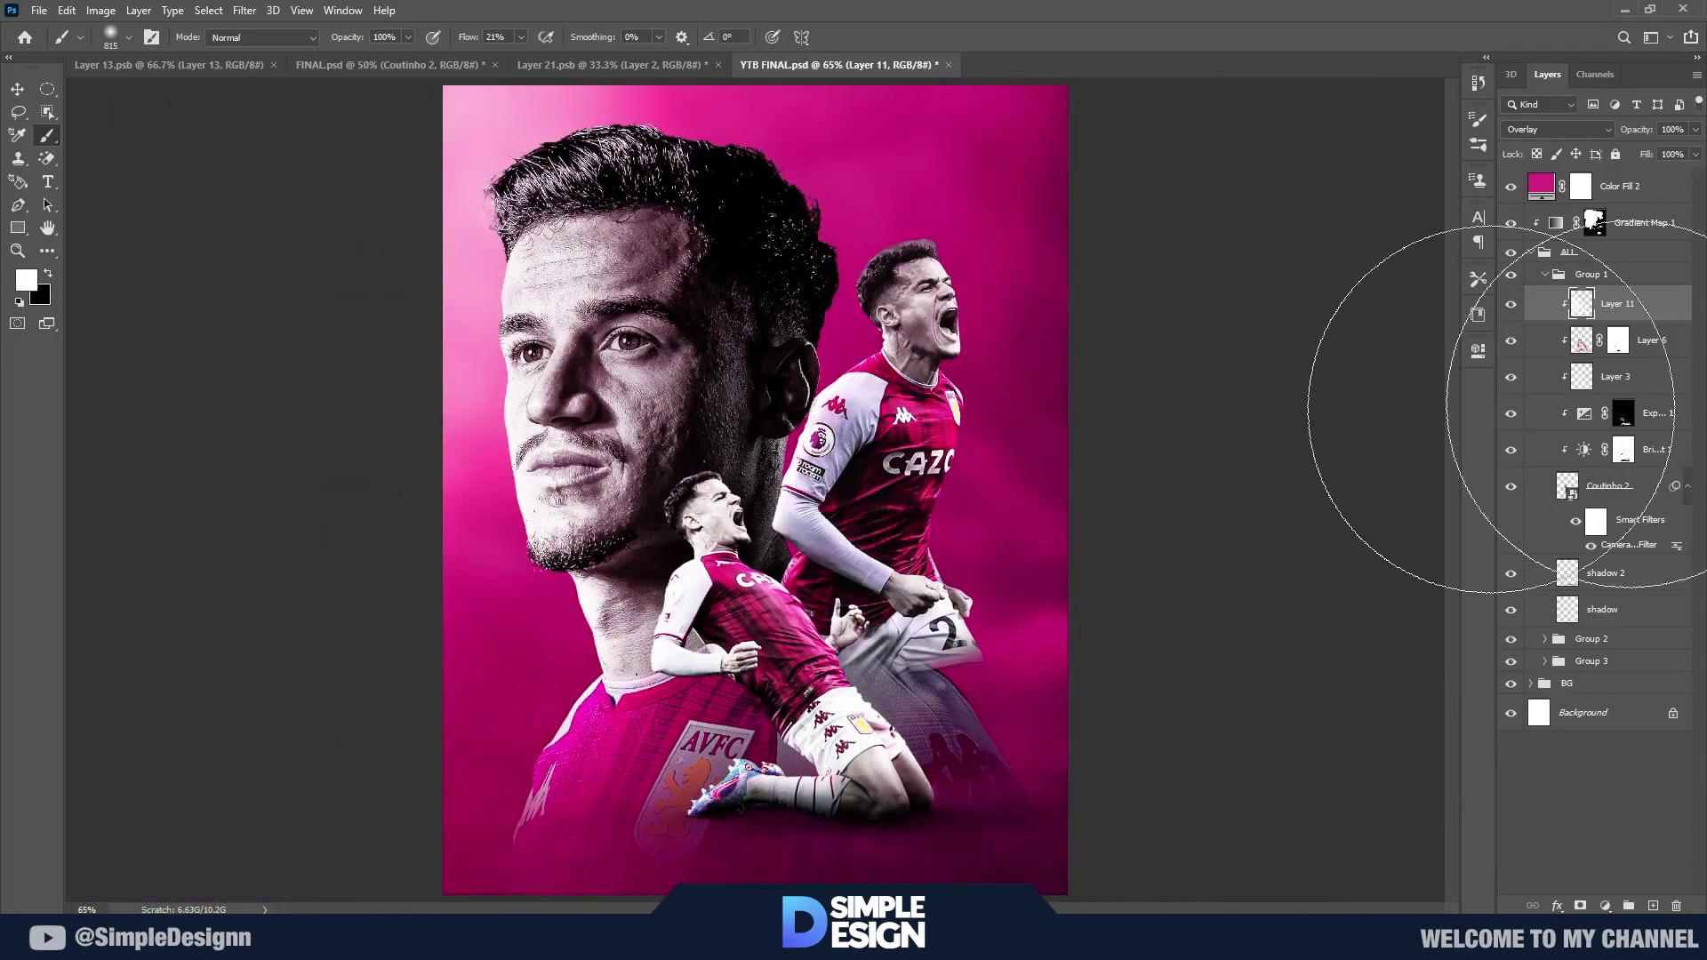
{"action": "scroll", "coordinate": [1036, 602], "scroll_direction": "up", "scroll_amount": 2}
{"action": "scroll", "coordinate": [1036, 602], "scroll_direction": "up", "scroll_amount": 2}
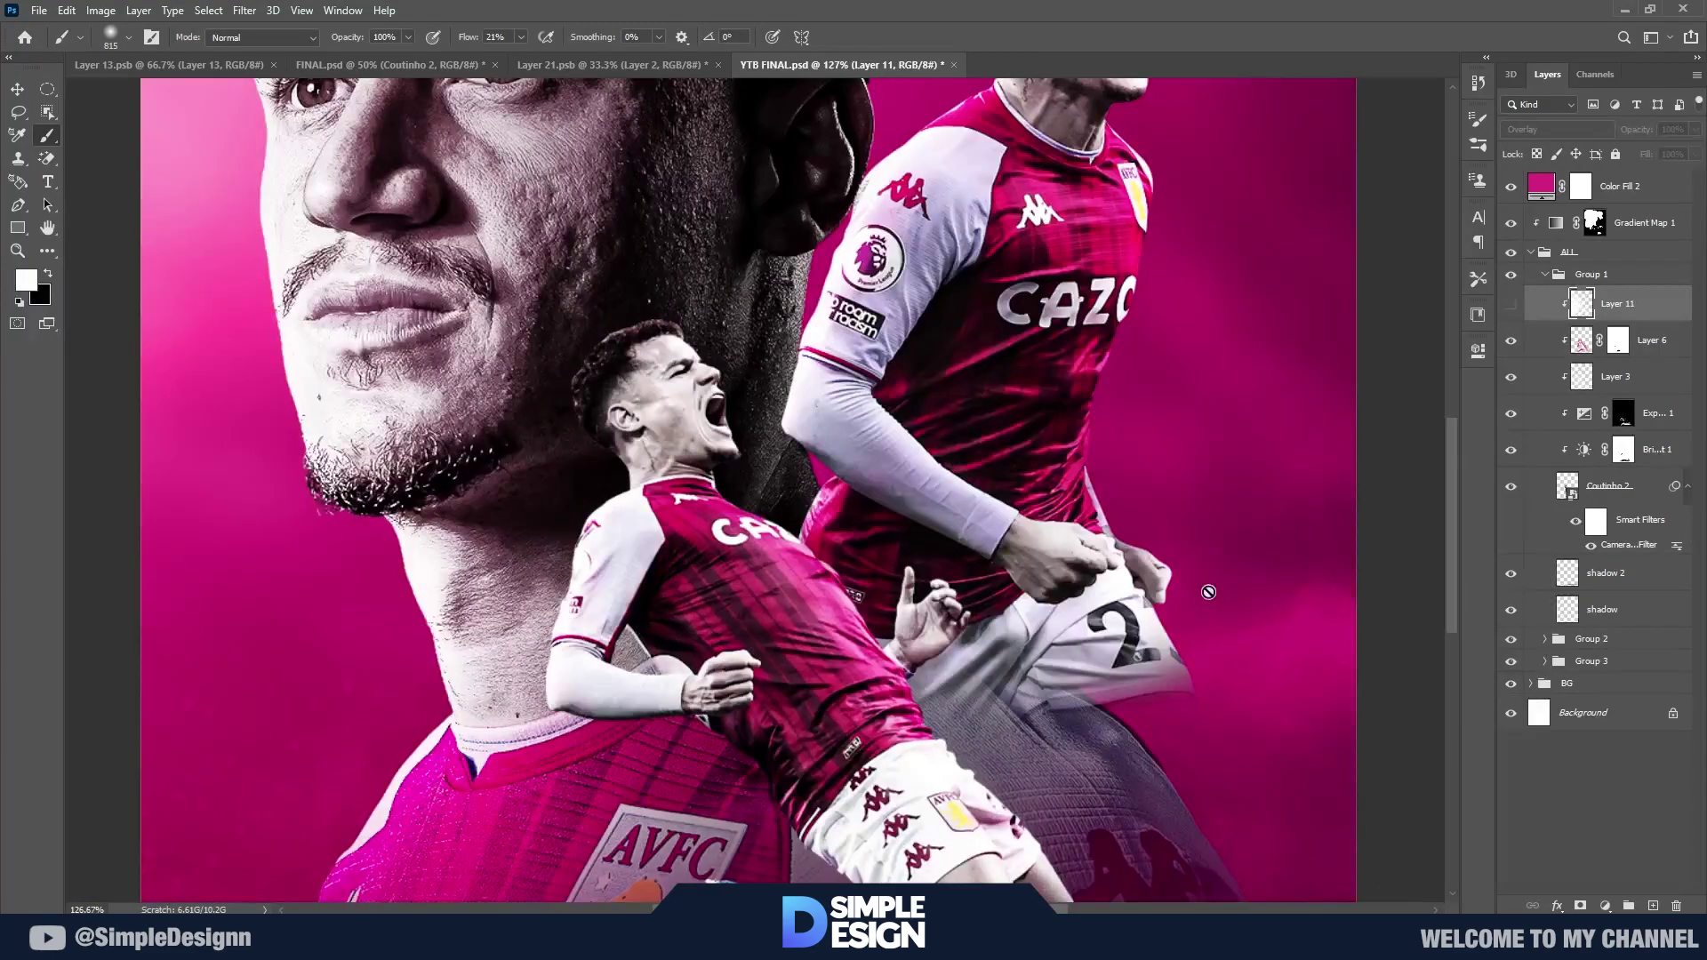
{"action": "scroll", "coordinate": [1100, 614], "scroll_direction": "down", "scroll_amount": 3}
{"action": "scroll", "coordinate": [1100, 614], "scroll_direction": "up", "scroll_amount": 1}
{"action": "scroll", "coordinate": [1100, 613], "scroll_direction": "down", "scroll_amount": 1}
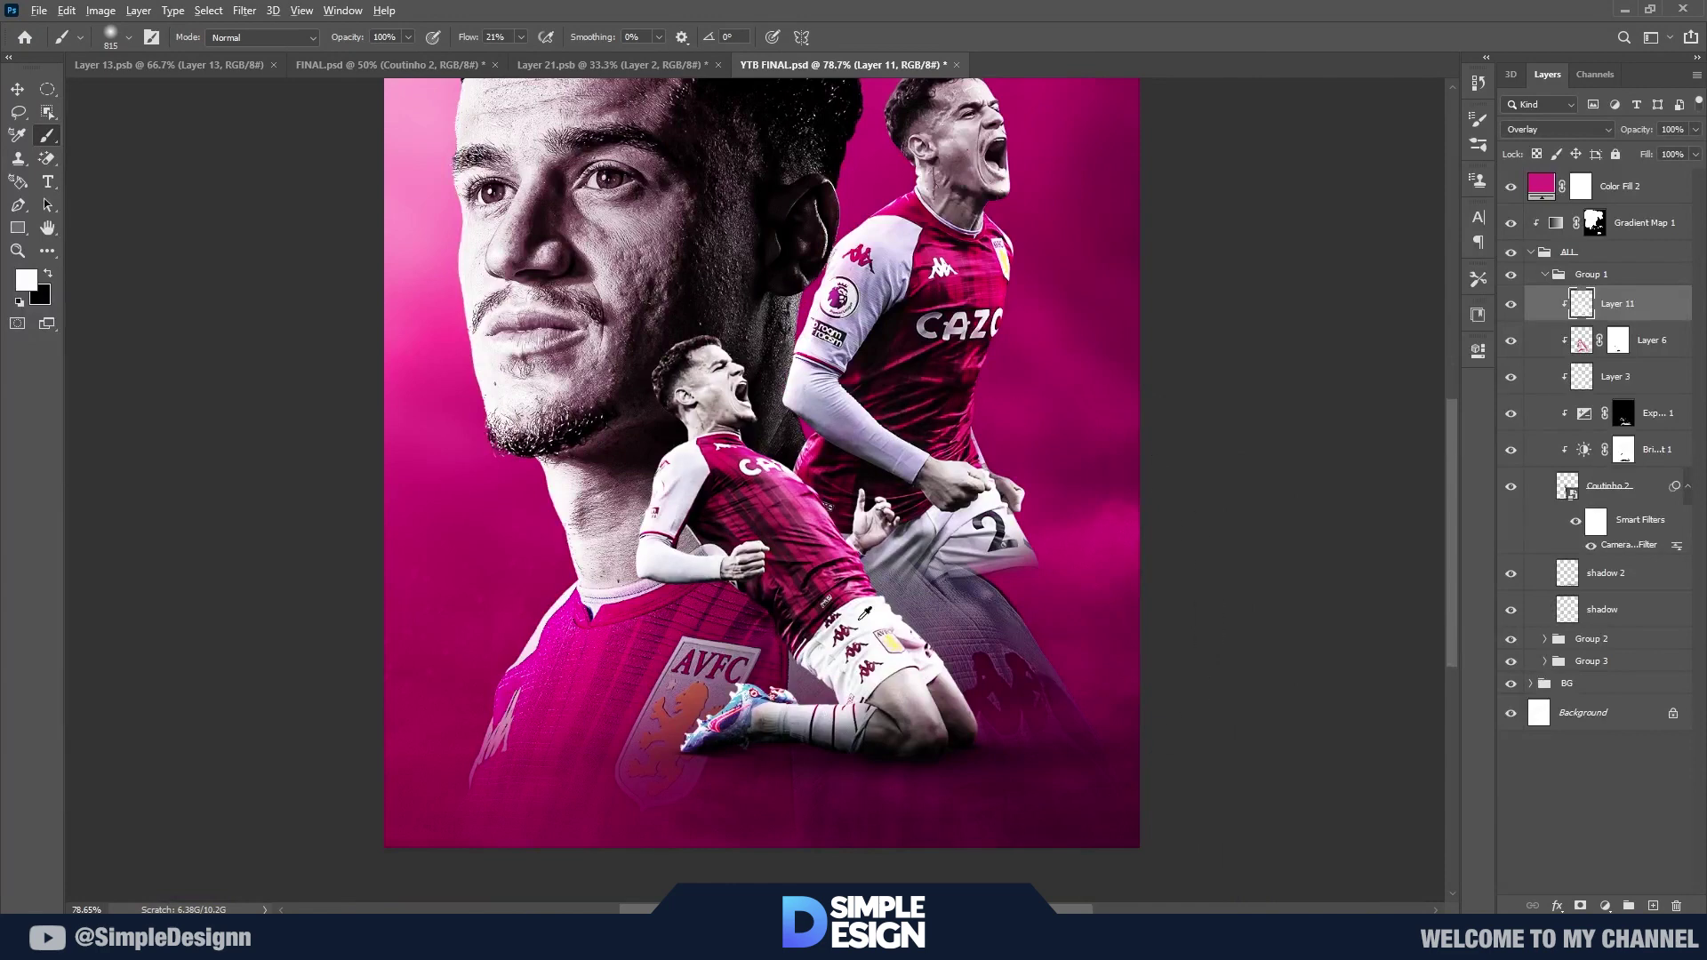
{"action": "scroll", "coordinate": [853, 599], "scroll_direction": "up", "scroll_amount": 1}
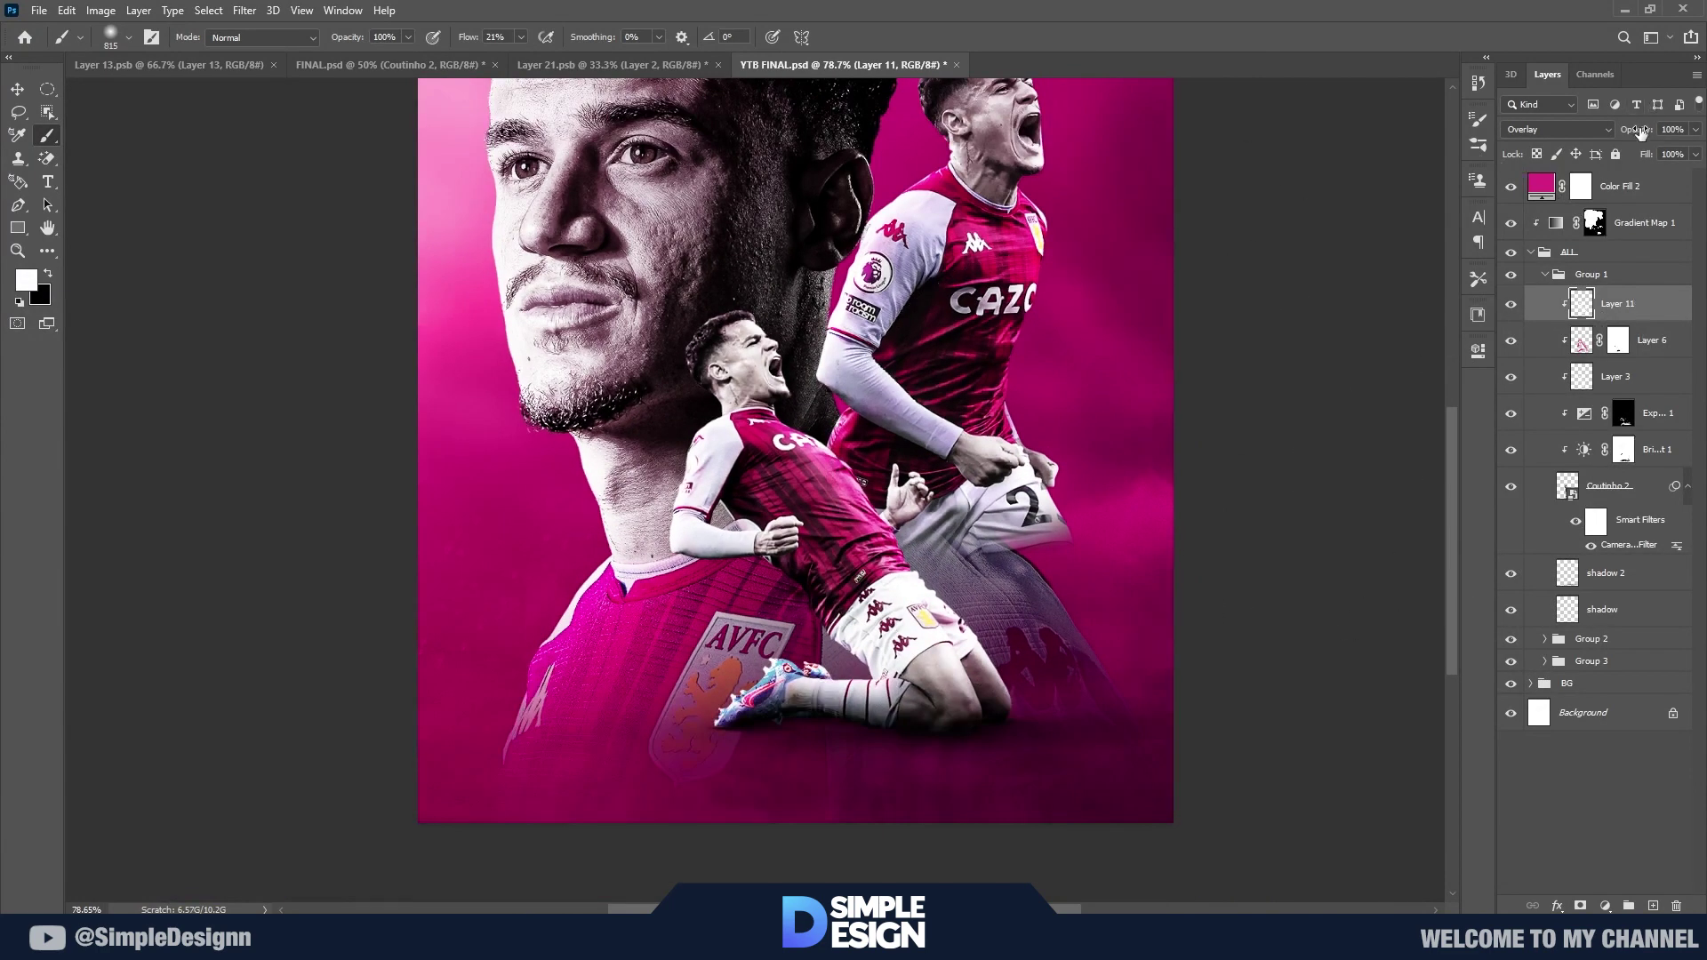
{"action": "scroll", "coordinate": [1237, 457], "scroll_direction": "down", "scroll_amount": 1}
{"action": "left_click", "coordinate": [1531, 251]}
{"action": "scroll", "coordinate": [765, 607], "scroll_direction": "down", "scroll_amount": 1}
Step: Add a Brightness/Contrast adjustment inside the BG group with lowered brightness
{"action": "key", "text": "v"}
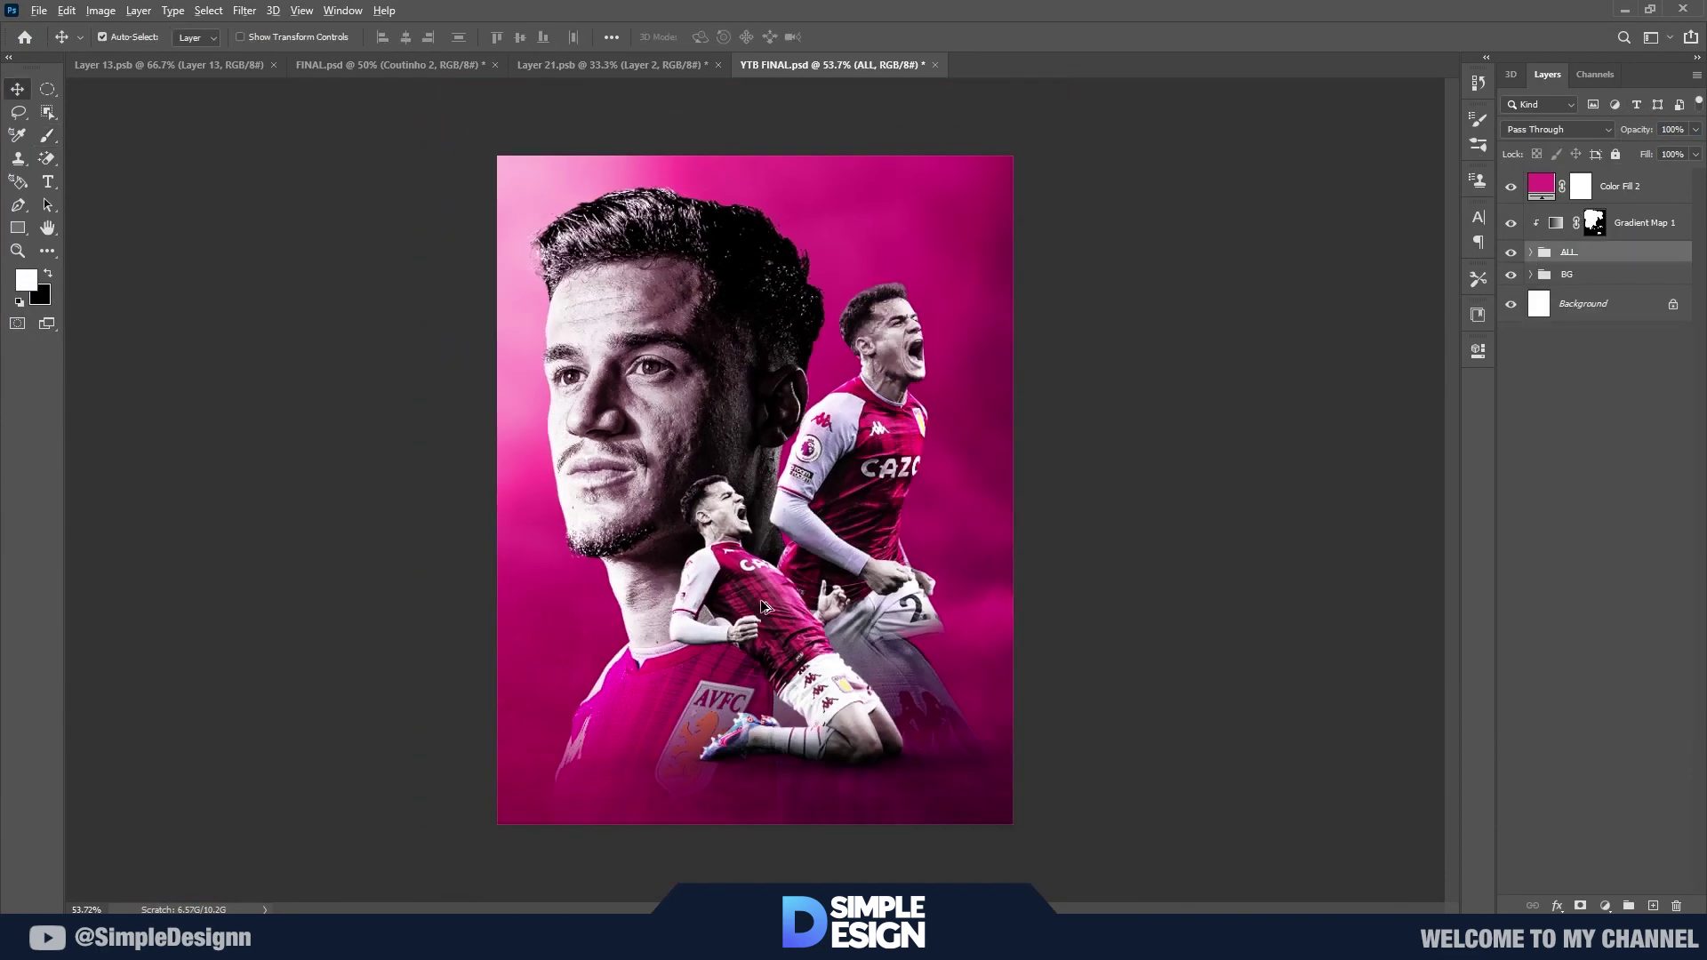
{"action": "scroll", "coordinate": [764, 607], "scroll_direction": "up", "scroll_amount": 1}
{"action": "scroll", "coordinate": [727, 607], "scroll_direction": "up", "scroll_amount": 1}
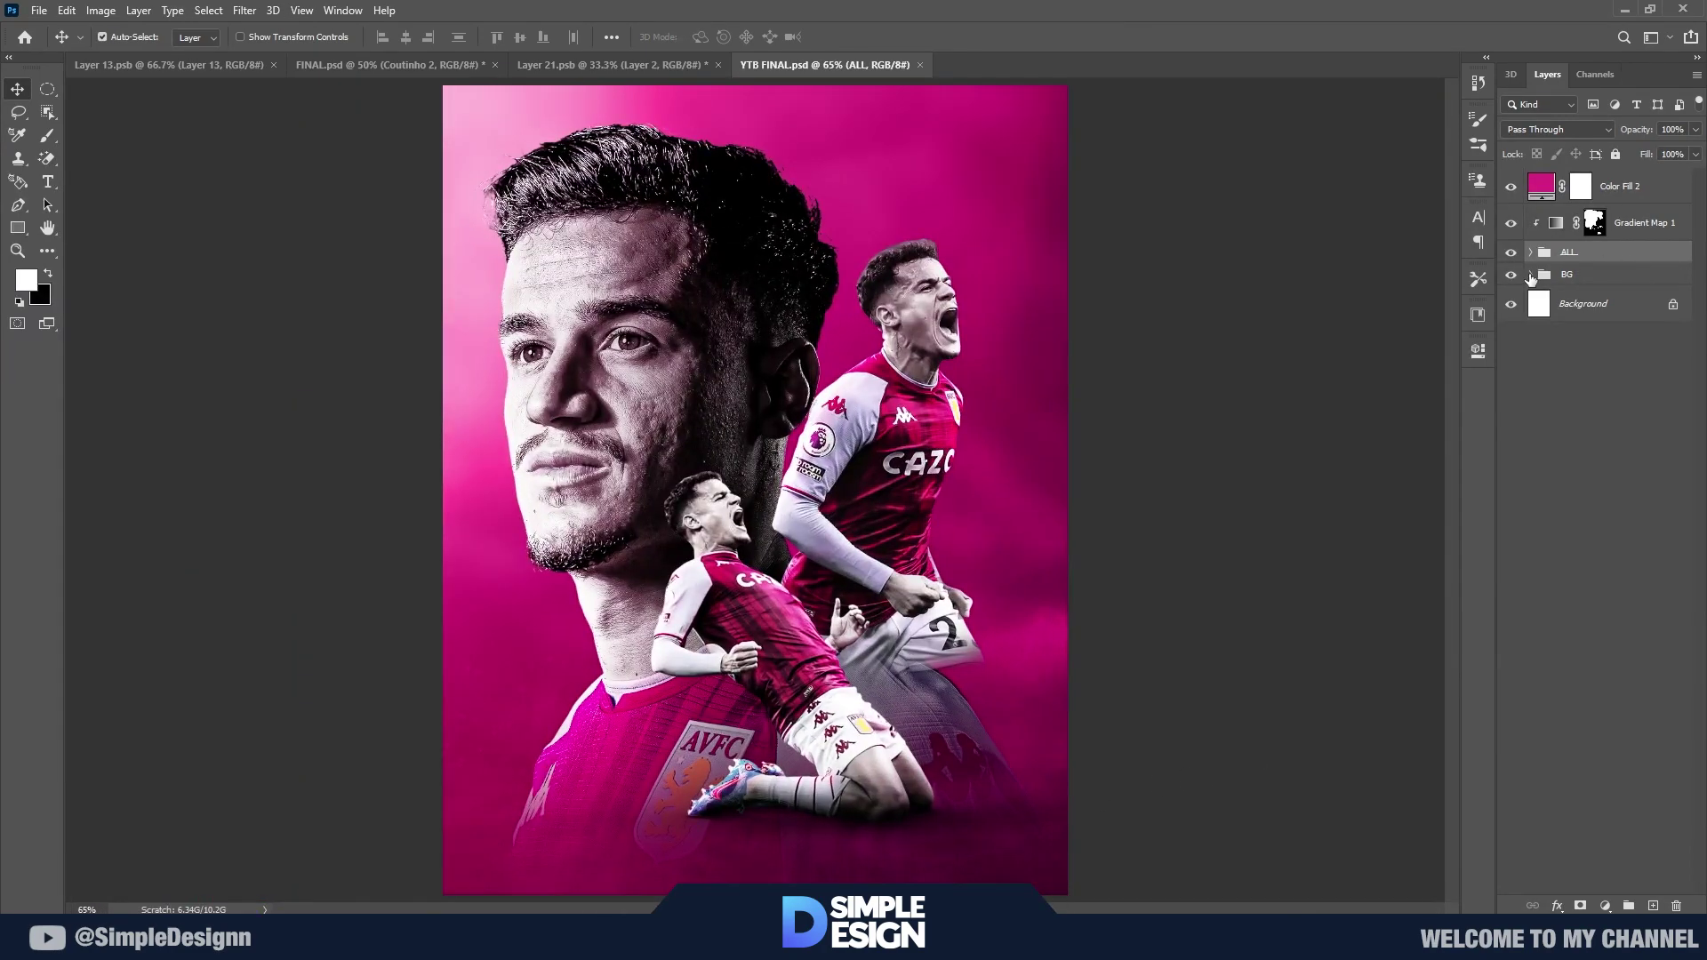
{"action": "left_click", "coordinate": [1531, 275]}
{"action": "left_click", "coordinate": [1591, 303]}
{"action": "left_click", "coordinate": [1605, 905]}
{"action": "left_click", "coordinate": [1620, 645]}
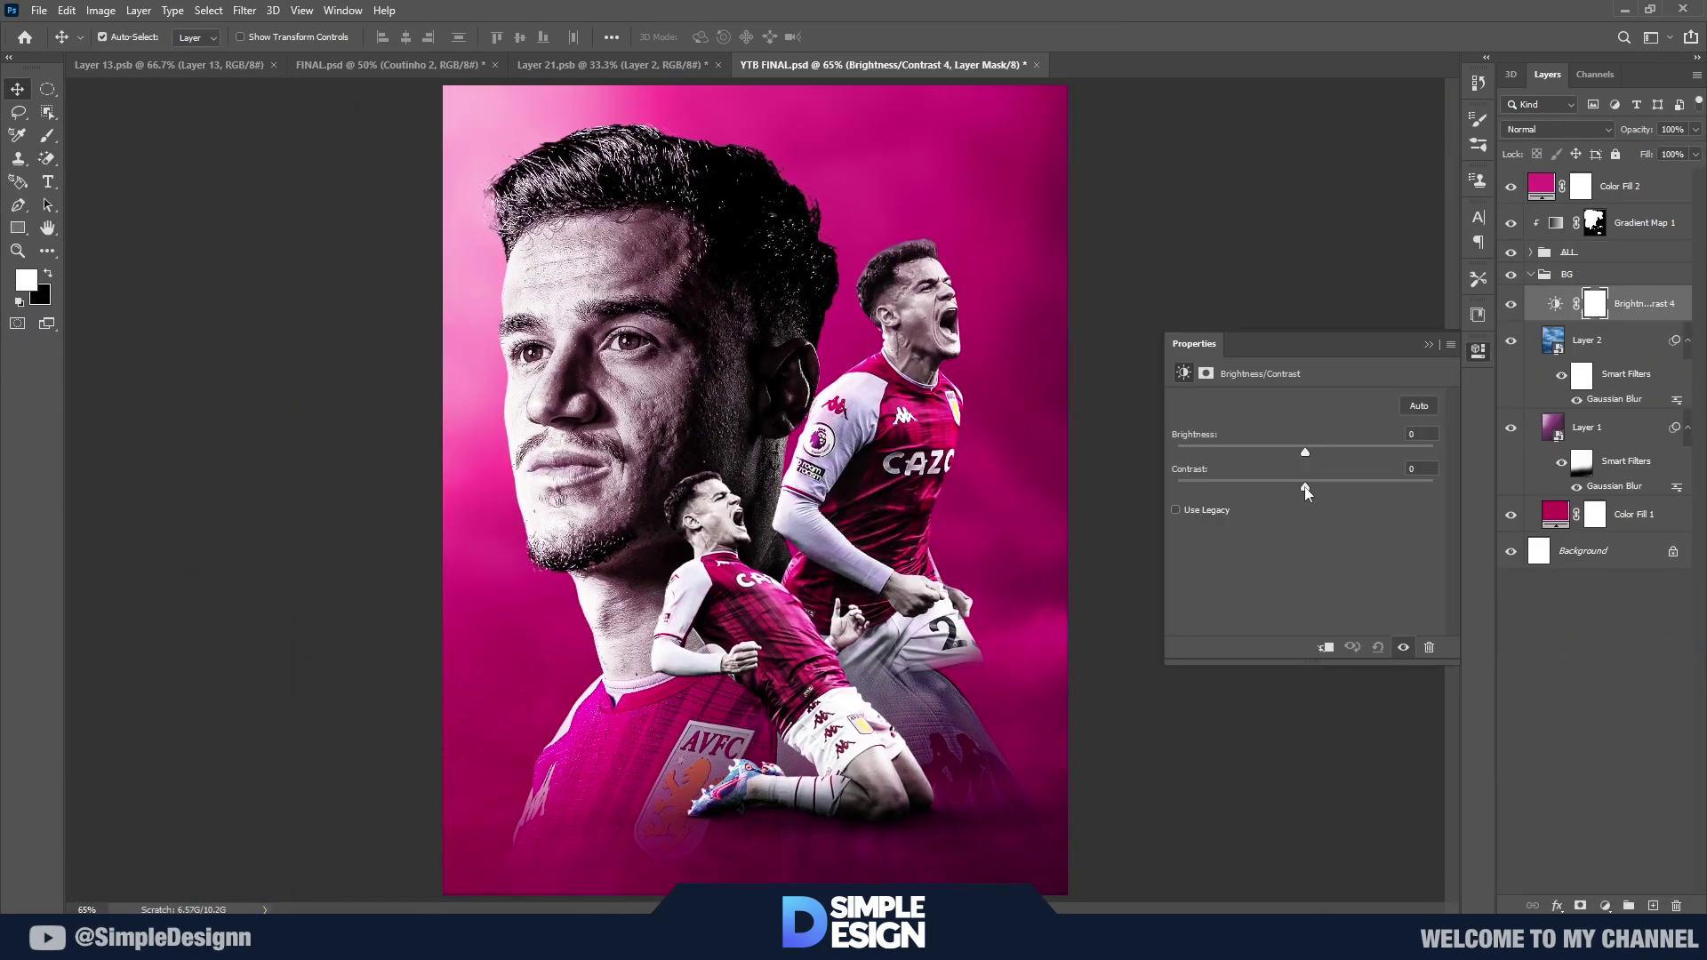
{"action": "left_click_drag", "start_coordinate": [1304, 454], "coordinate": [1274, 457]}
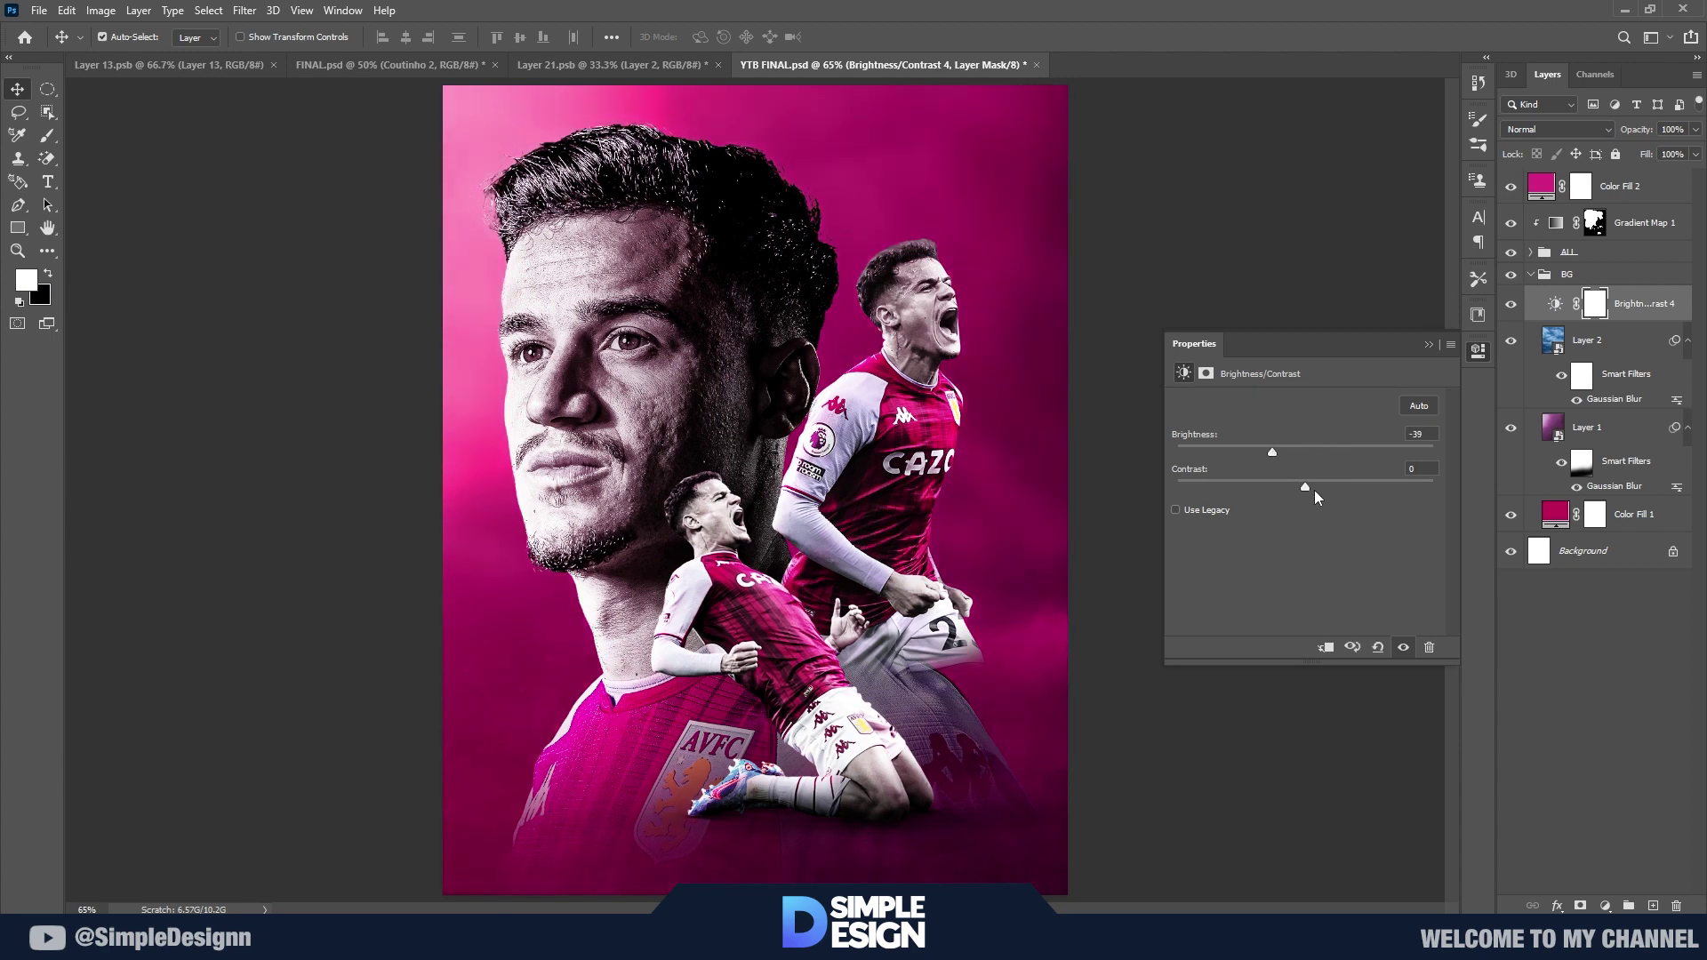
{"action": "left_click", "coordinate": [1429, 344]}
Step: Invert the Brightness/Contrast mask and paint its effect back over the shirt with a small brush
{"action": "scroll", "coordinate": [747, 574], "scroll_direction": "down", "scroll_amount": 1}
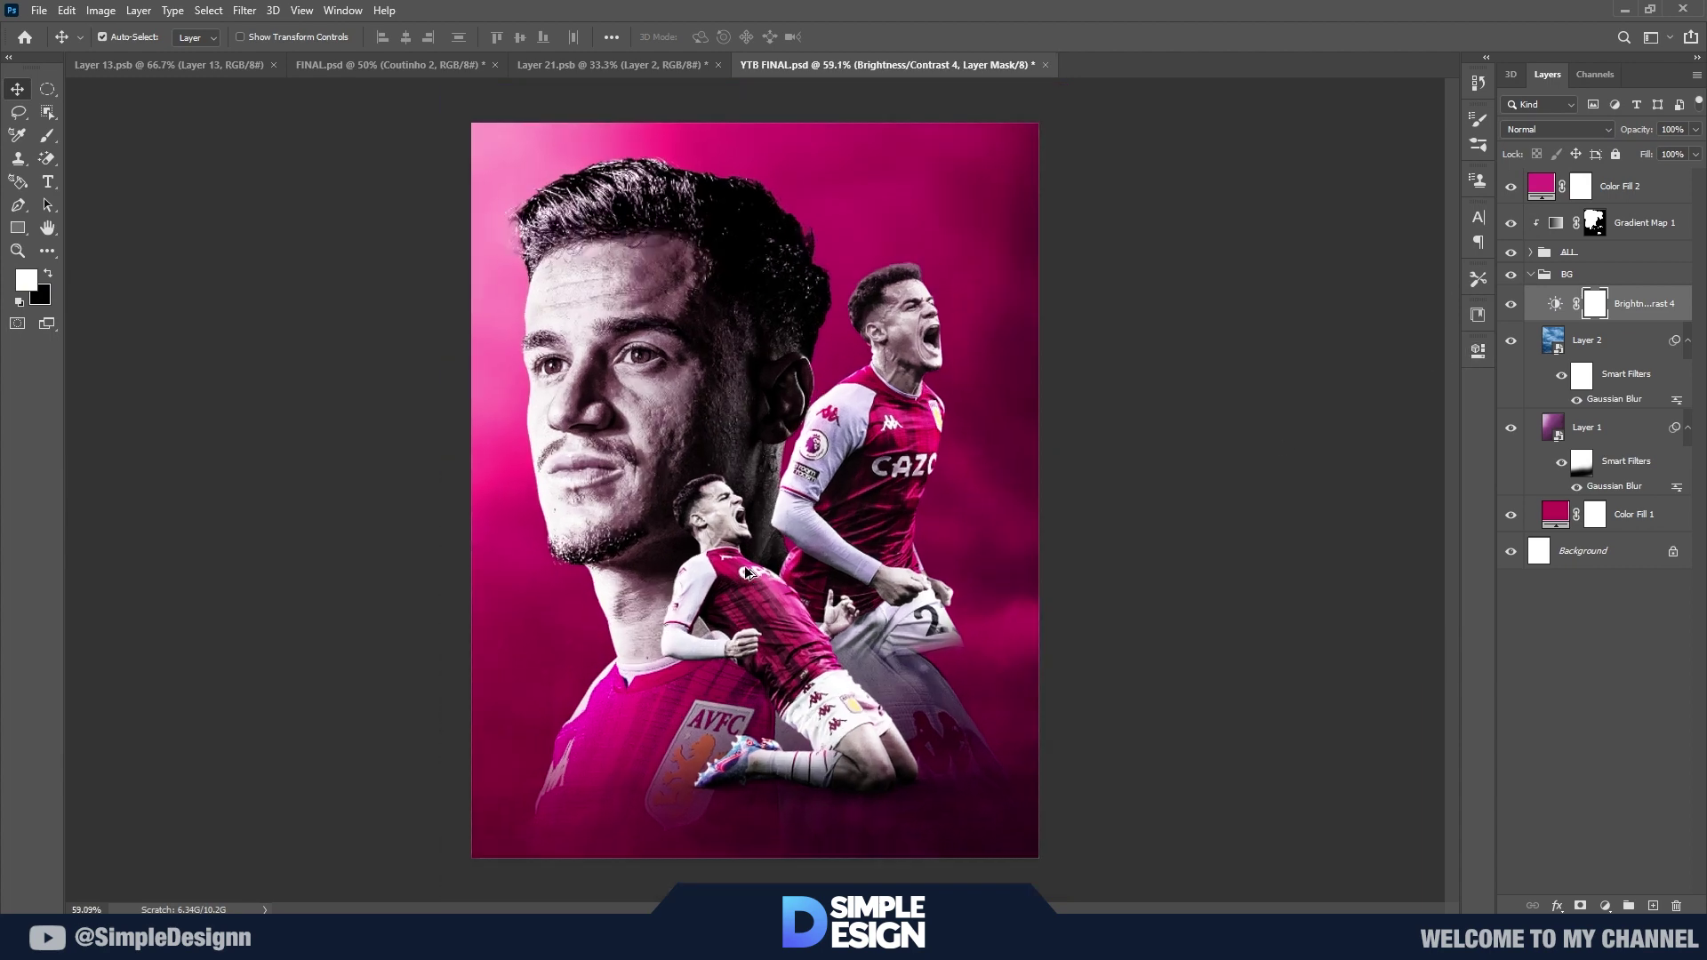
{"action": "key", "text": "ctrl+i"}
{"action": "key", "text": "b"}
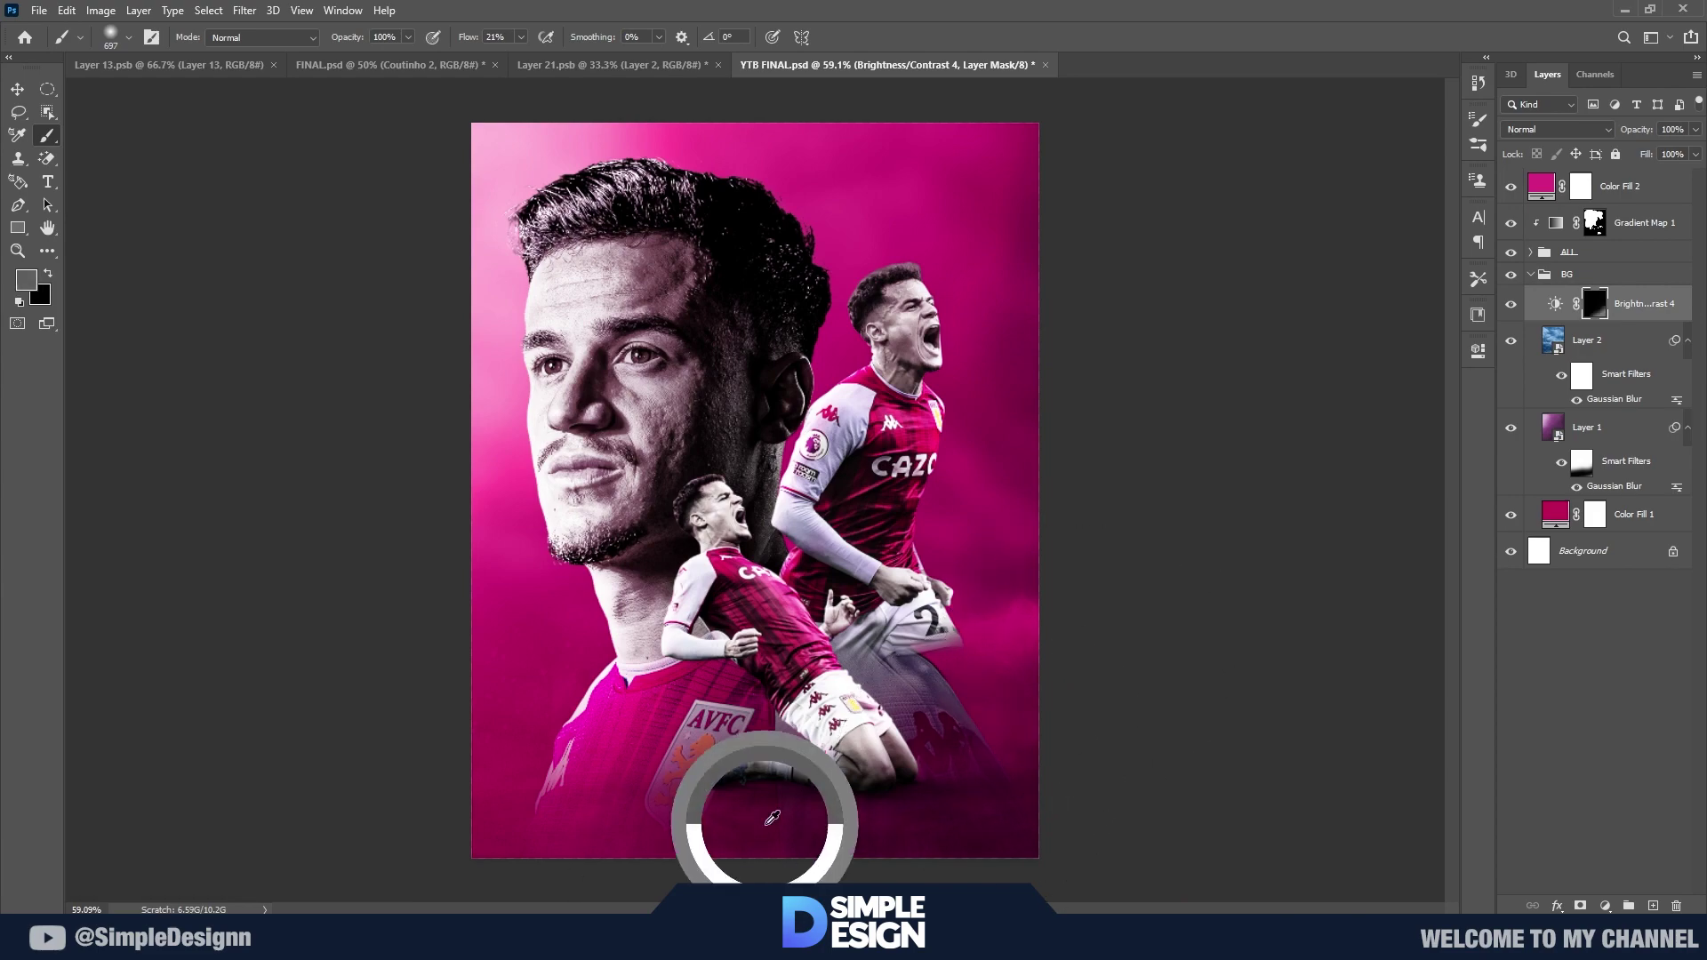
{"action": "key", "text": "bracketleft"}
{"action": "key", "text": "bracketleft"}
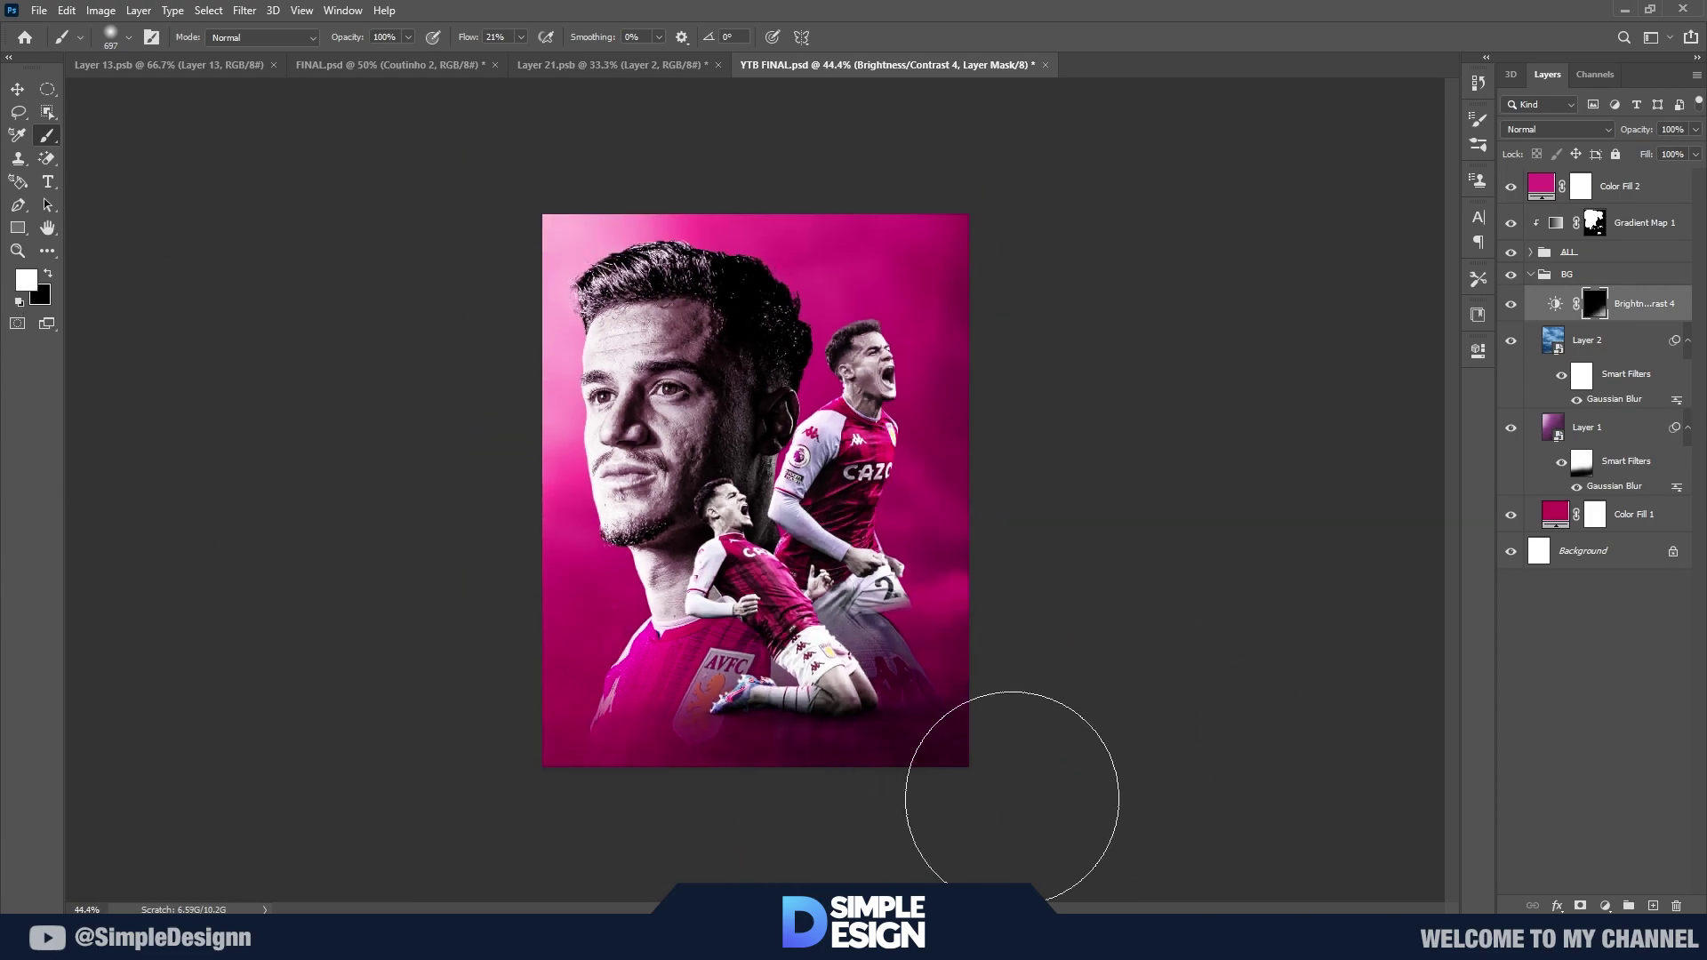
{"action": "scroll", "coordinate": [1067, 724], "scroll_direction": "up", "scroll_amount": 2}
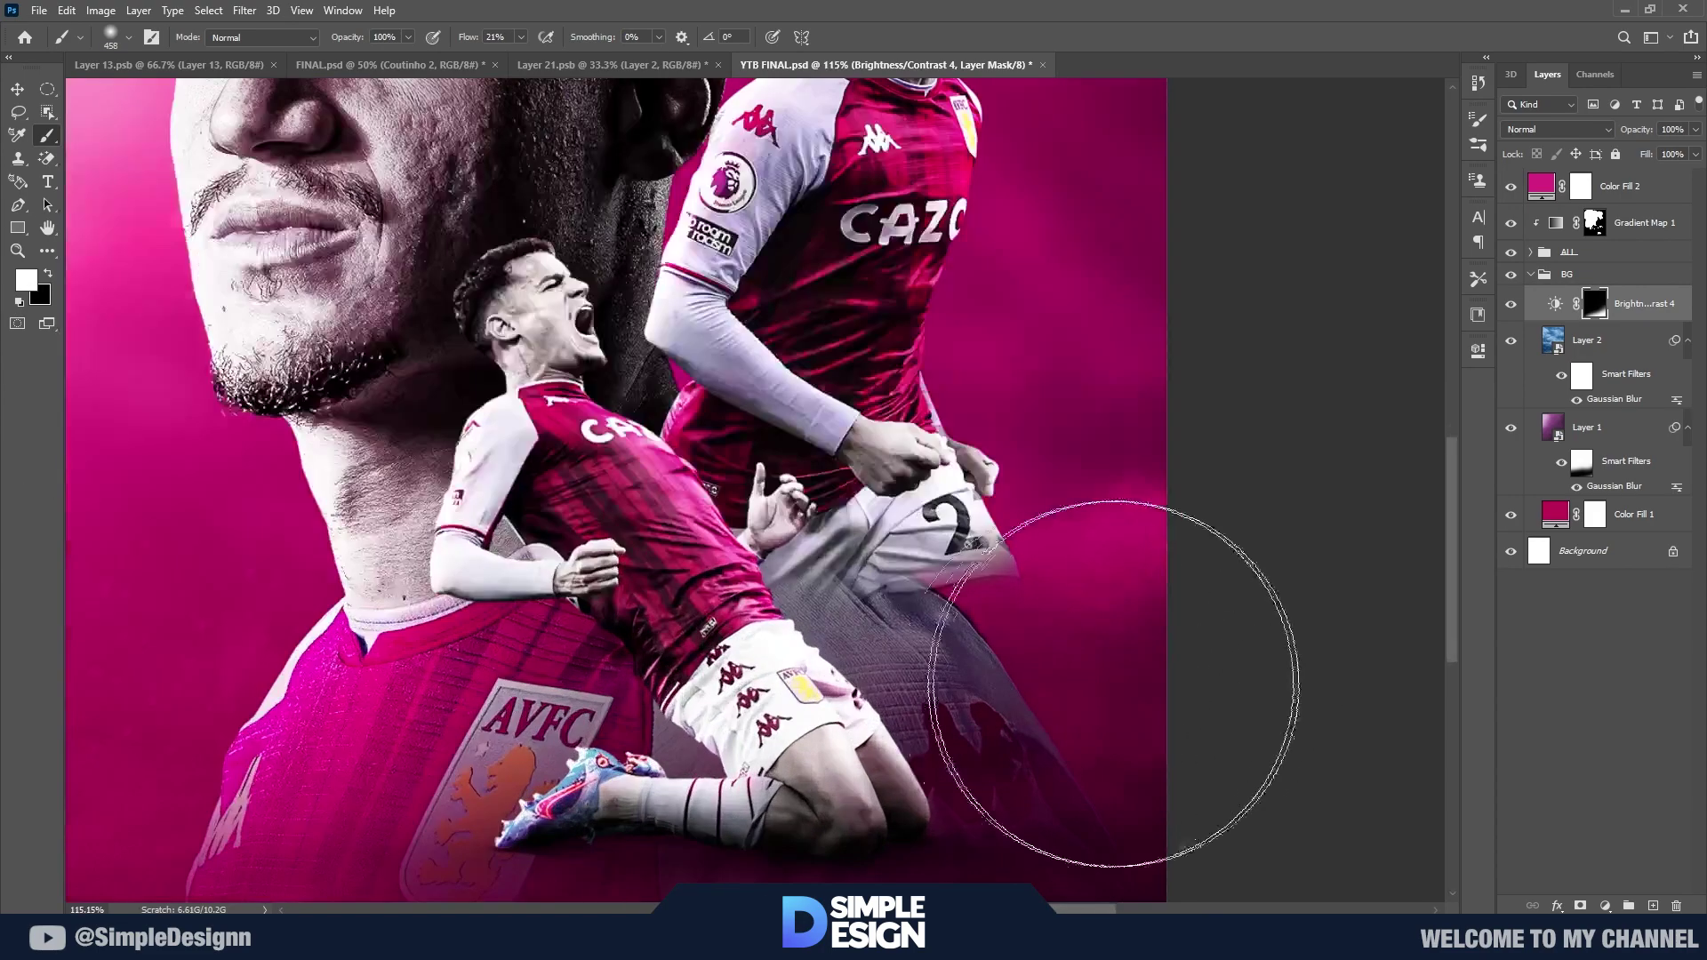
{"action": "scroll", "coordinate": [877, 800], "scroll_direction": "up", "scroll_amount": 1}
{"action": "scroll", "coordinate": [427, 652], "scroll_direction": "up", "scroll_amount": 1}
{"action": "scroll", "coordinate": [427, 652], "scroll_direction": "down", "scroll_amount": 4}
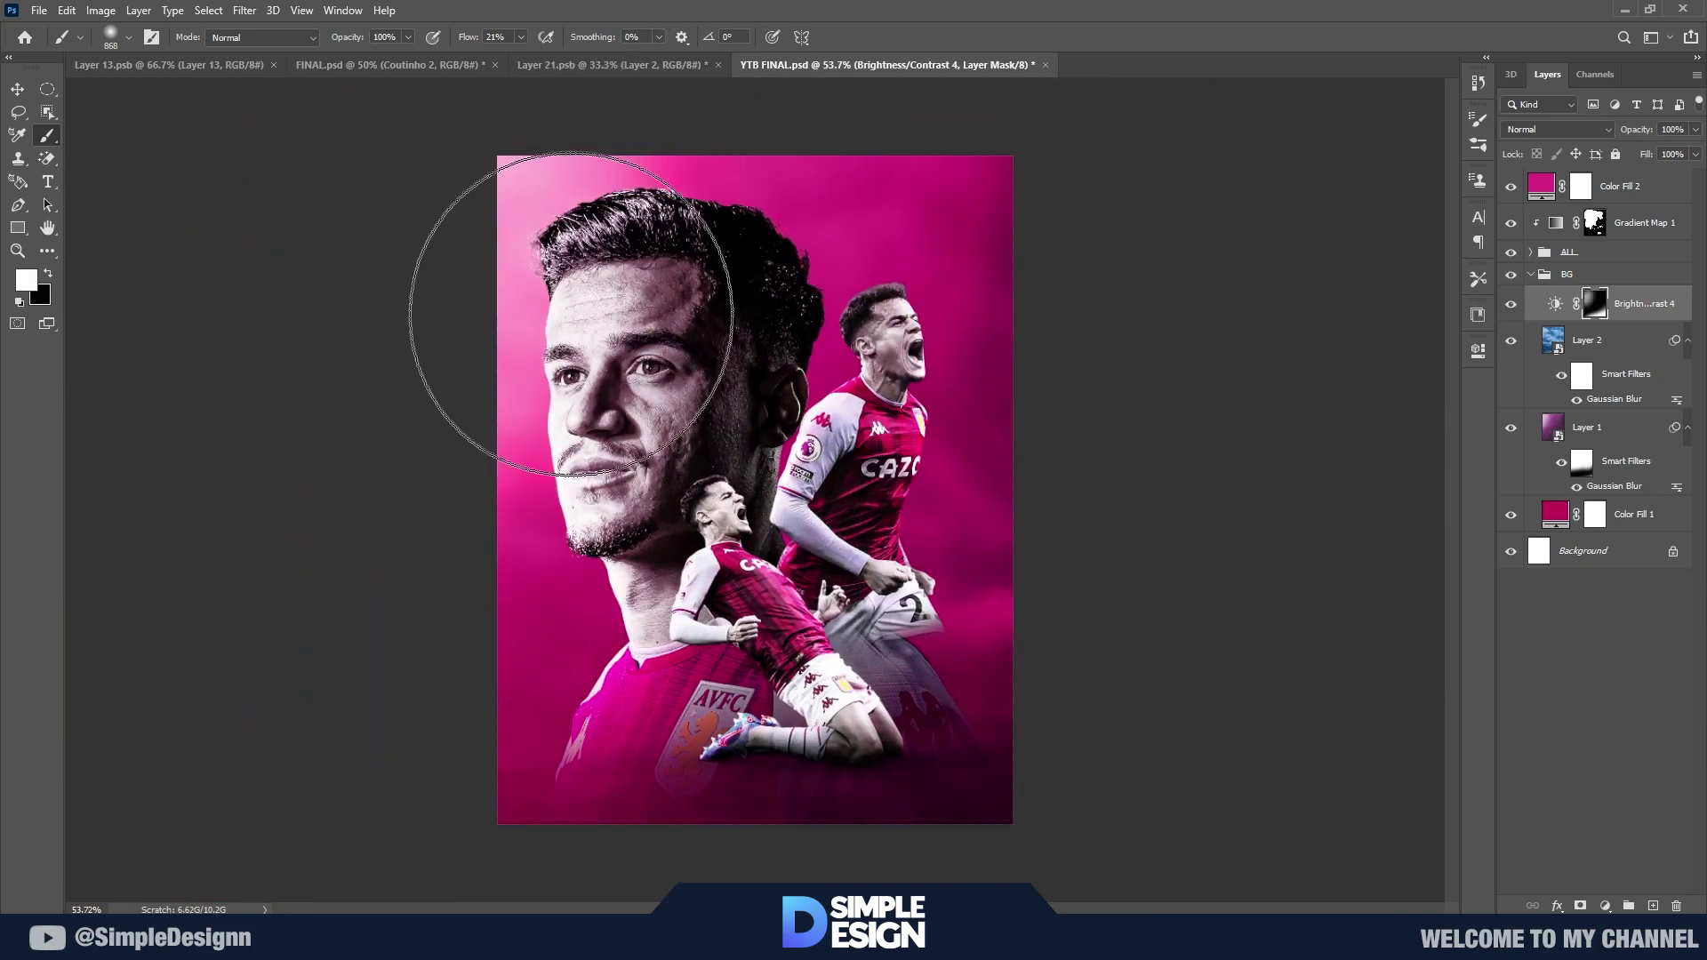
{"action": "key", "text": "bracketleft"}
{"action": "left_click_drag", "start_coordinate": [647, 724], "coordinate": [575, 799]}
{"action": "key", "text": "x"}
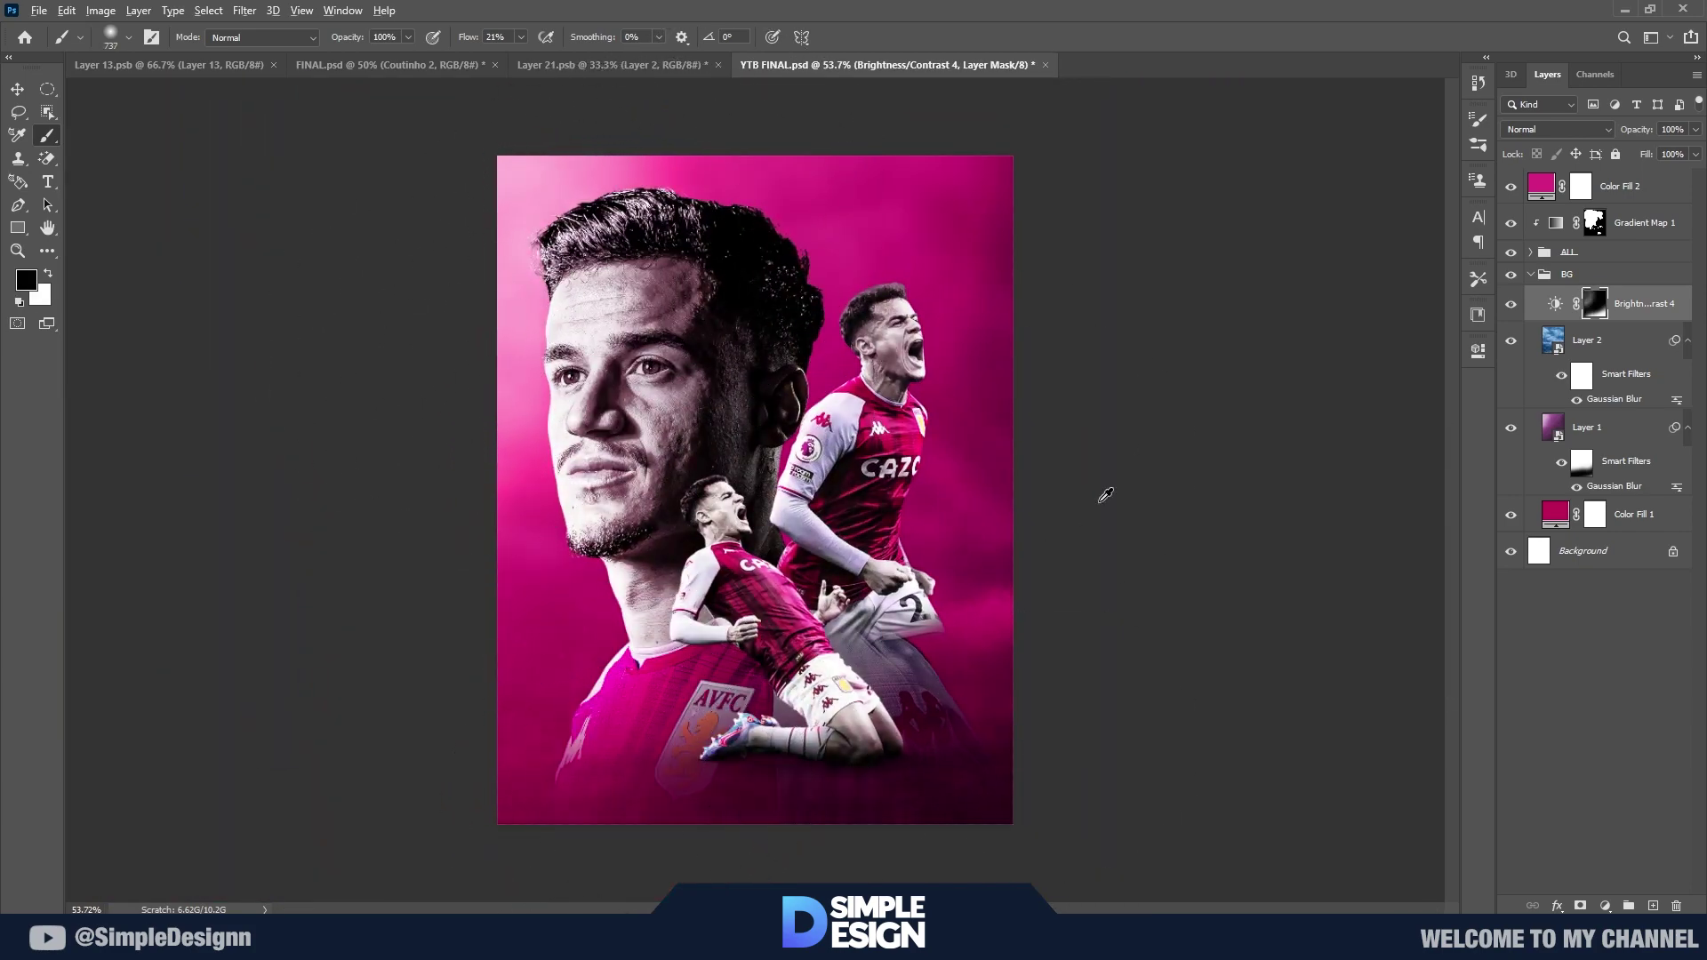
Step: Add an Exposure adjustment at +0.56, then bring up the Layer 21 clouds document
{"action": "left_click", "coordinate": [1605, 905]}
{"action": "left_click", "coordinate": [1642, 702]}
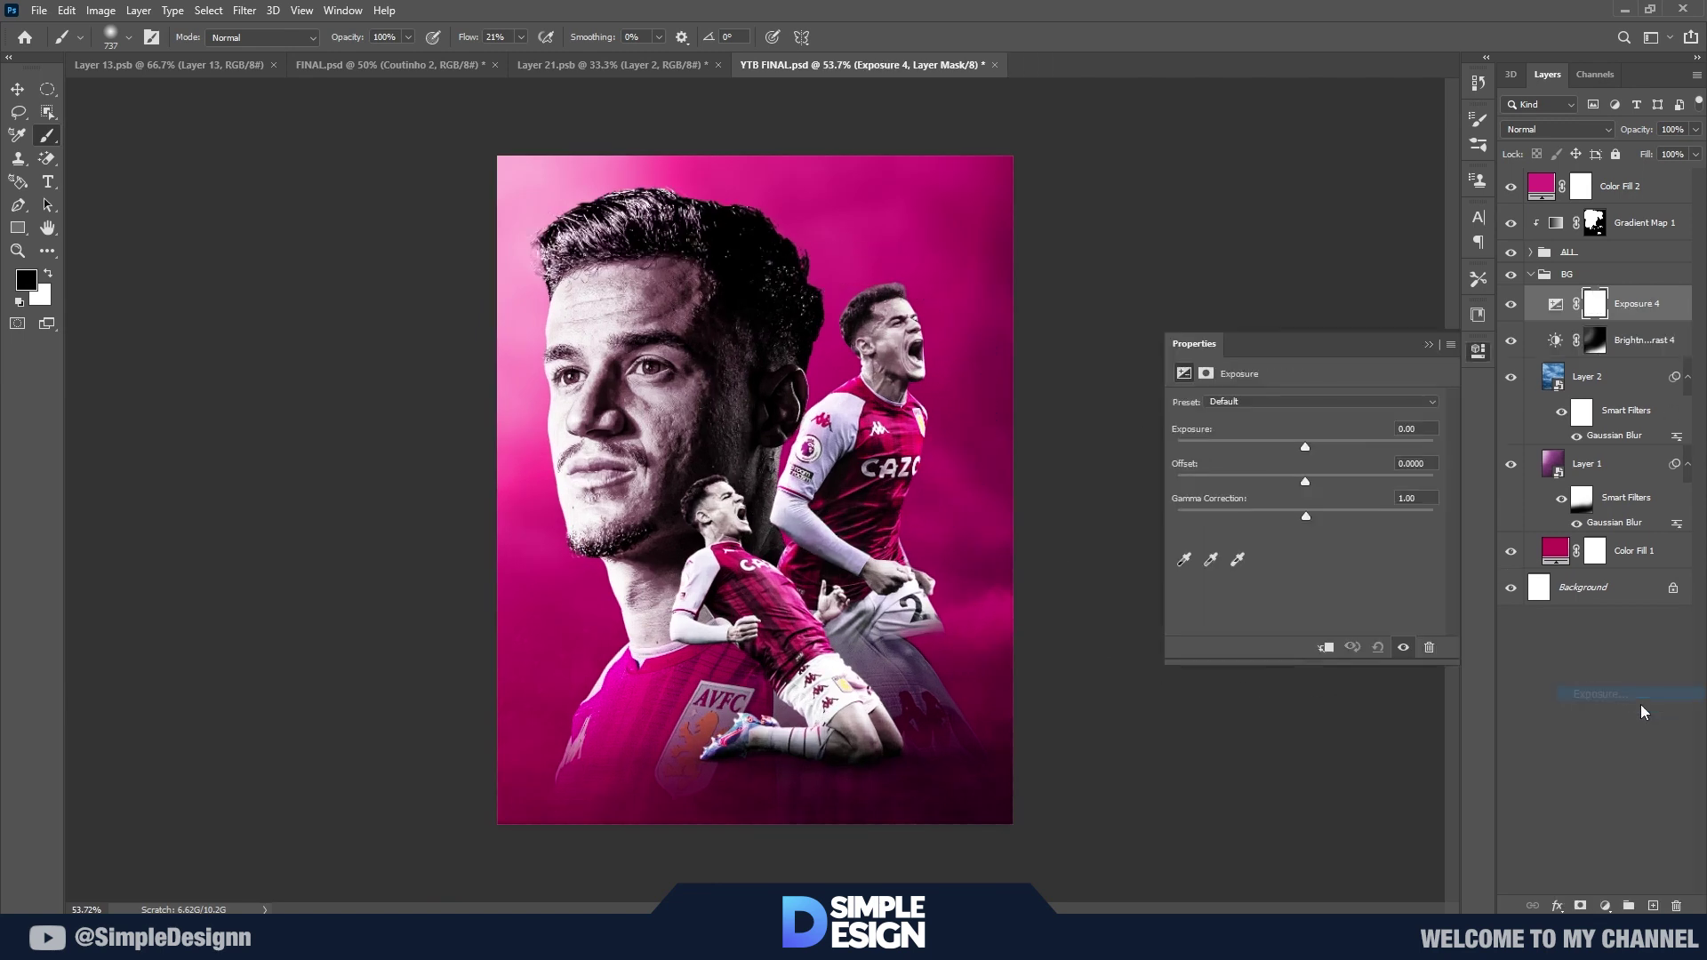
{"action": "left_click_drag", "start_coordinate": [1307, 454], "coordinate": [1314, 453]}
{"action": "left_click", "coordinate": [1429, 344]}
{"action": "scroll", "coordinate": [754, 556], "scroll_direction": "up", "scroll_amount": 2}
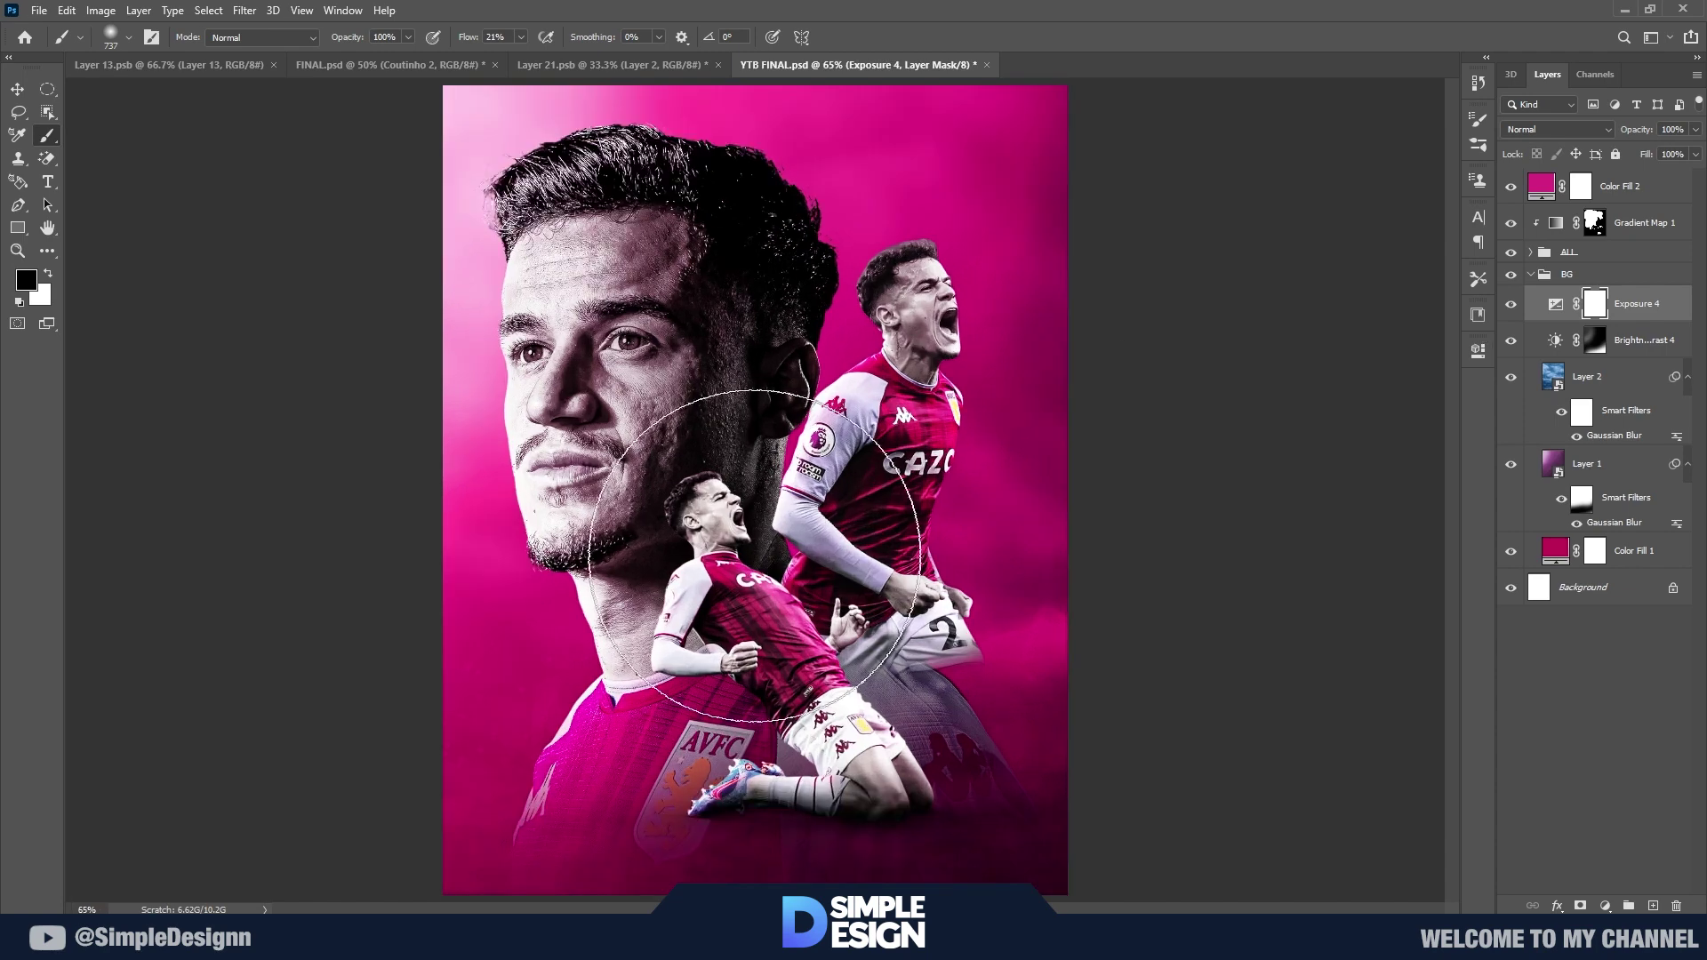
{"action": "scroll", "coordinate": [754, 555], "scroll_direction": "down", "scroll_amount": 1}
{"action": "left_click", "coordinate": [612, 65]}
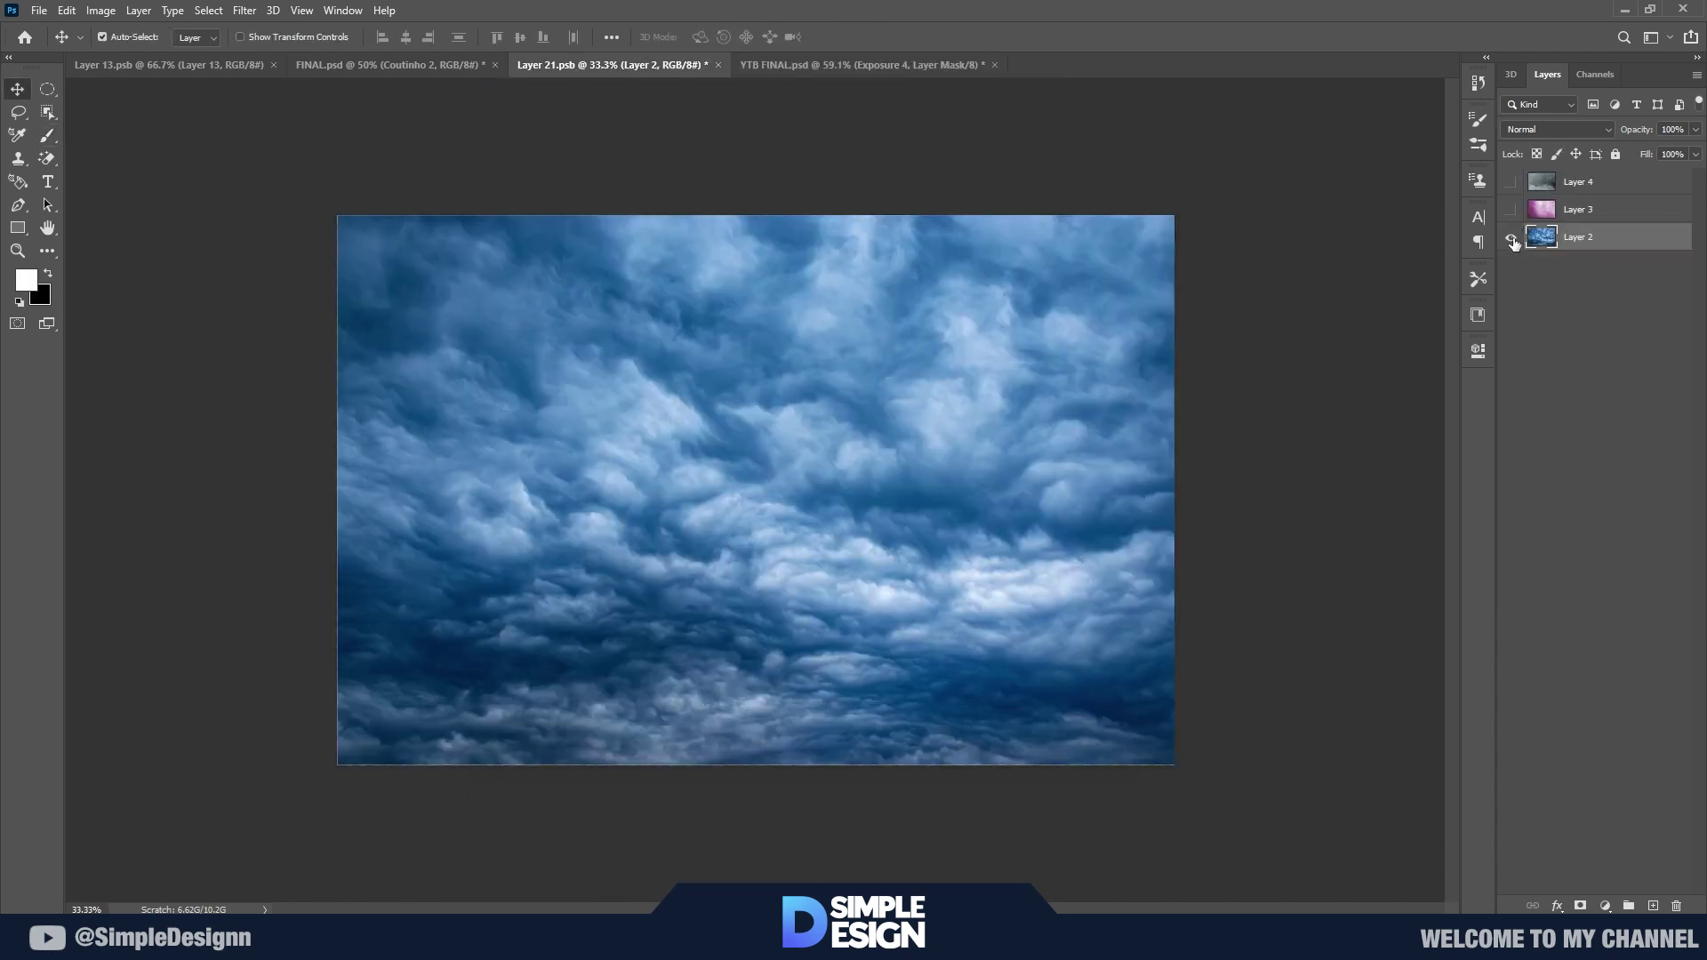
Step: Bring the grey smoke layer from the clouds document into the poster
{"action": "left_click", "coordinate": [1511, 237]}
{"action": "left_click", "coordinate": [1578, 182]}
{"action": "left_click", "coordinate": [1511, 182]}
{"action": "left_click", "coordinate": [782, 65]}
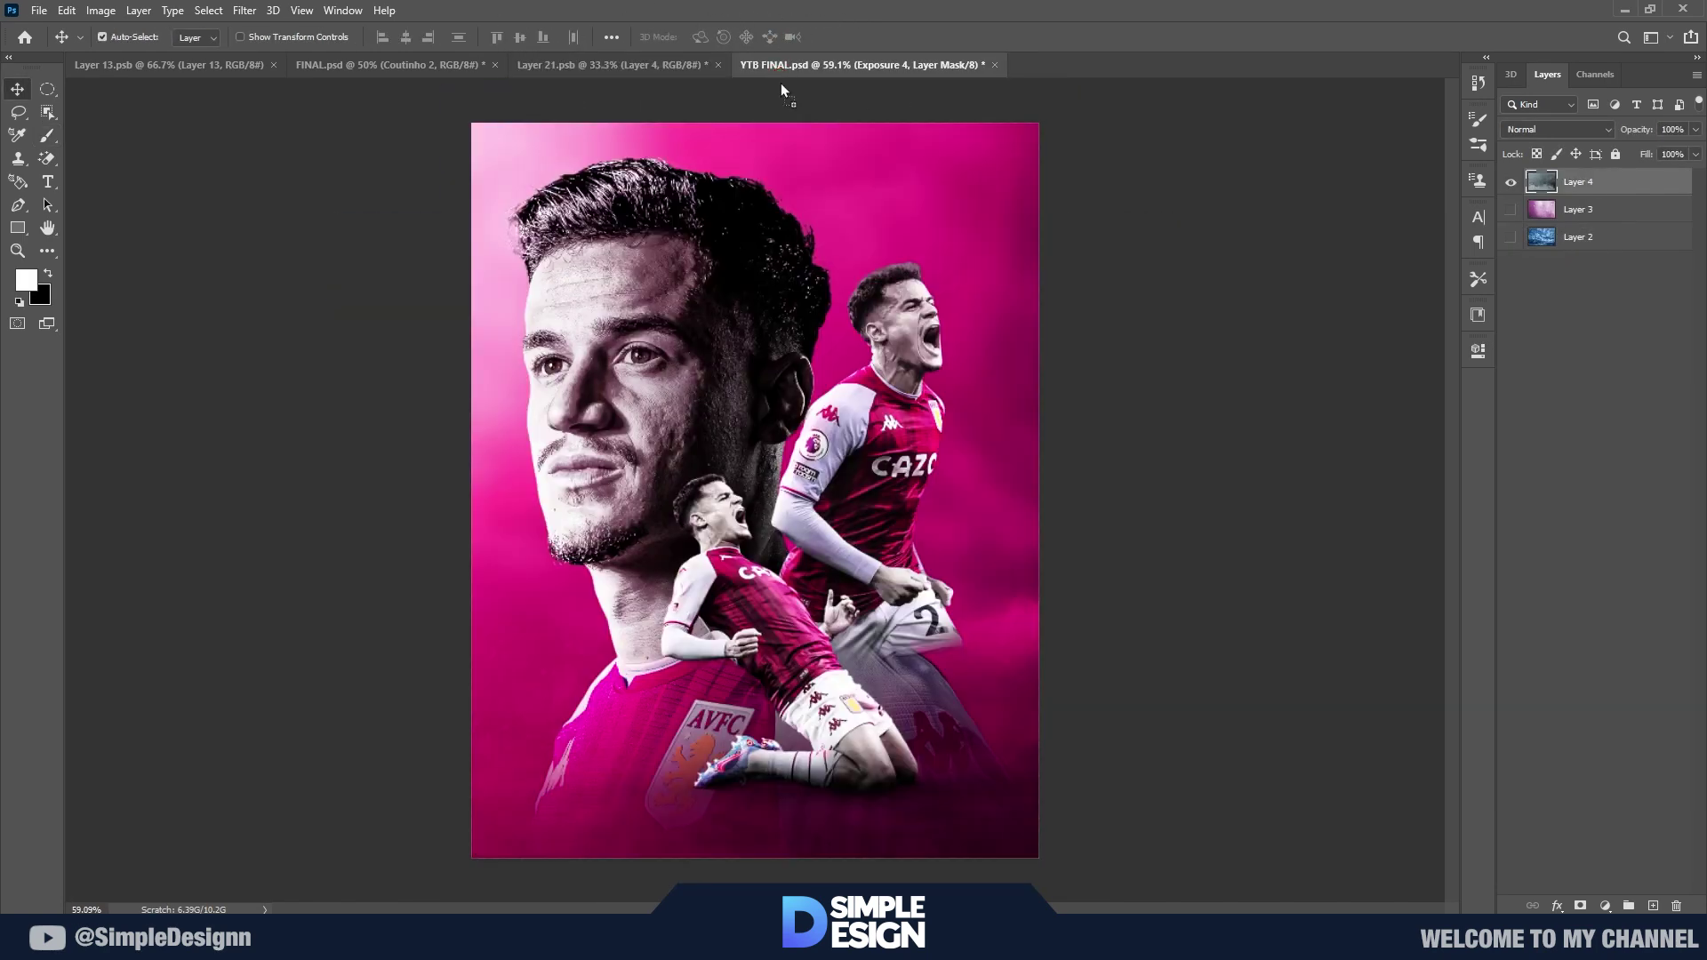
{"action": "left_click_drag", "start_coordinate": [783, 89], "coordinate": [789, 521]}
Step: Convert the smoke layer to a smart object and scale it down to fit the poster
{"action": "right_click", "coordinate": [1620, 193]}
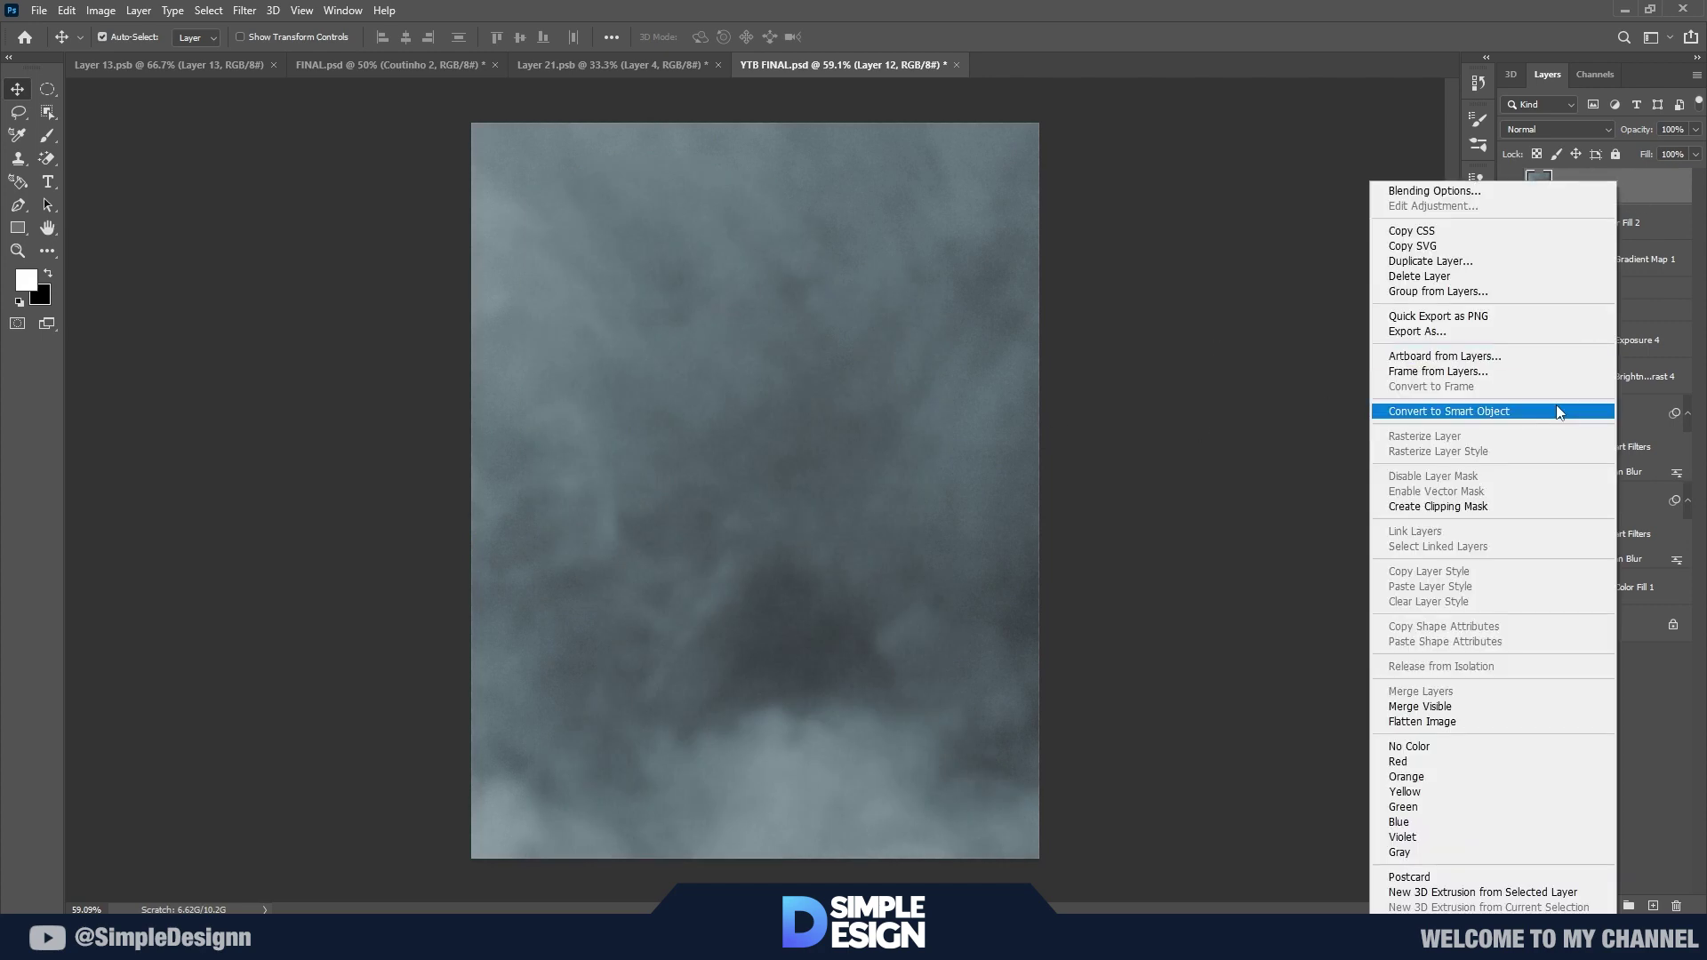
{"action": "left_click", "coordinate": [1449, 412]}
{"action": "key", "text": "ctrl+t"}
{"action": "key", "text": "ctrl+0"}
{"action": "left_click_drag", "start_coordinate": [1226, 506], "coordinate": [999, 472]}
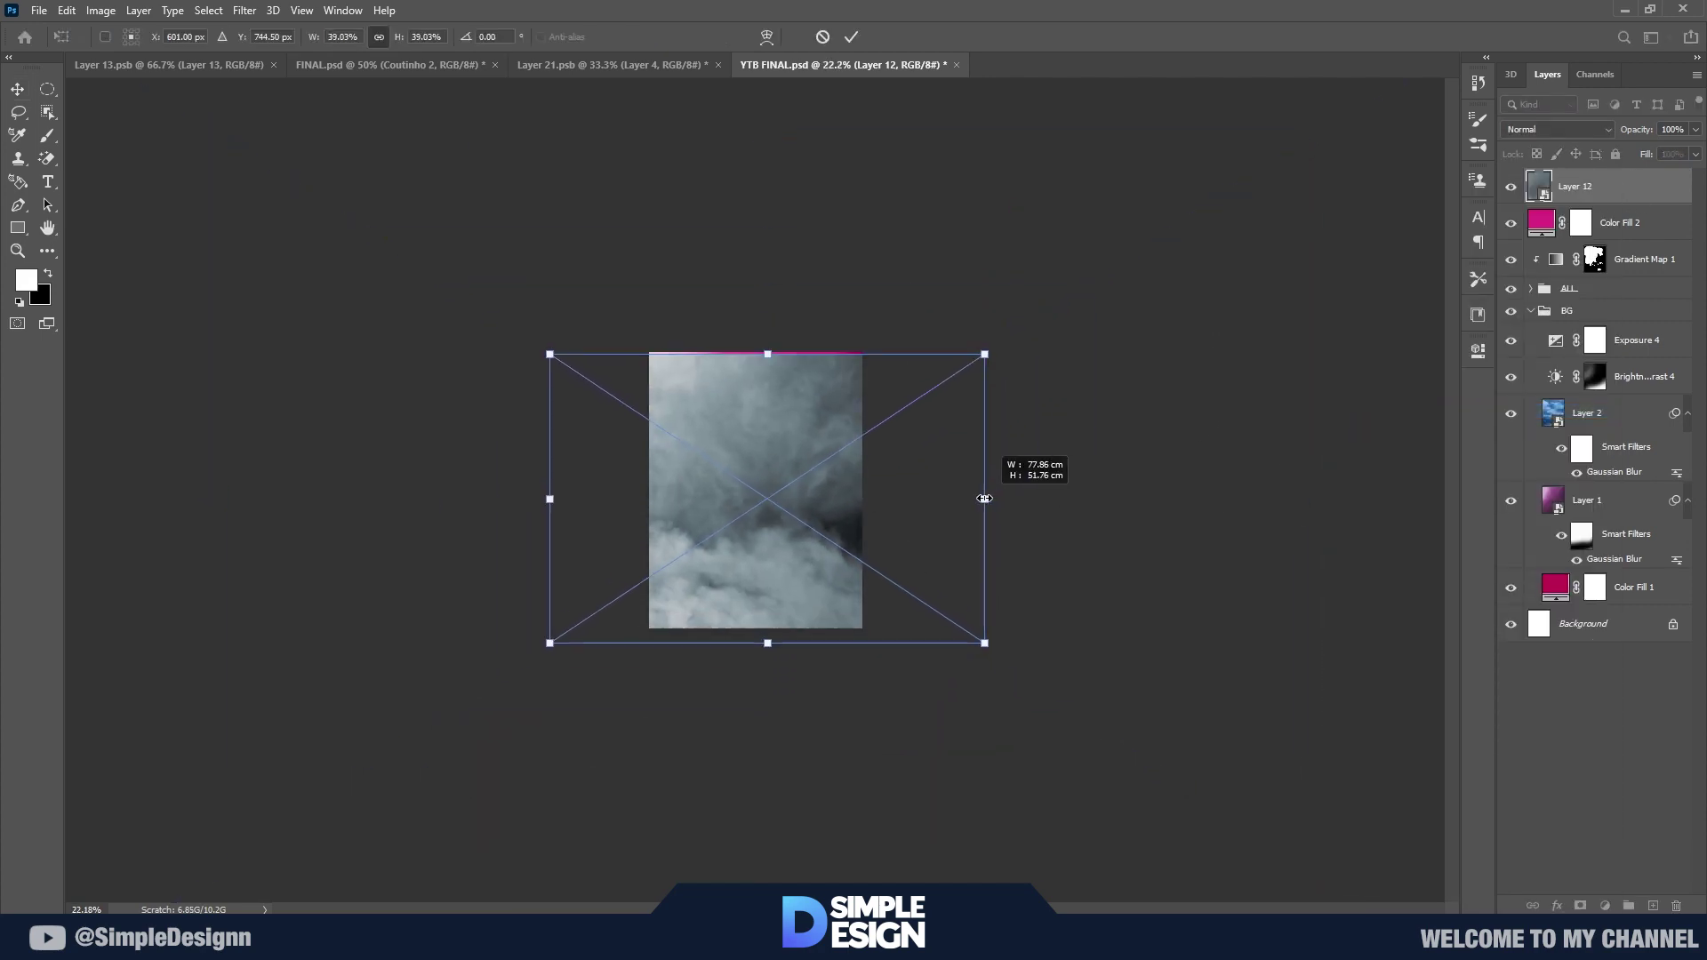
{"action": "key", "text": "Return"}
{"action": "key", "text": "ctrl+0"}
Step: Blend the smoke layer in Overlay at 14% opacity and save the poster
{"action": "left_click", "coordinate": [1556, 129]}
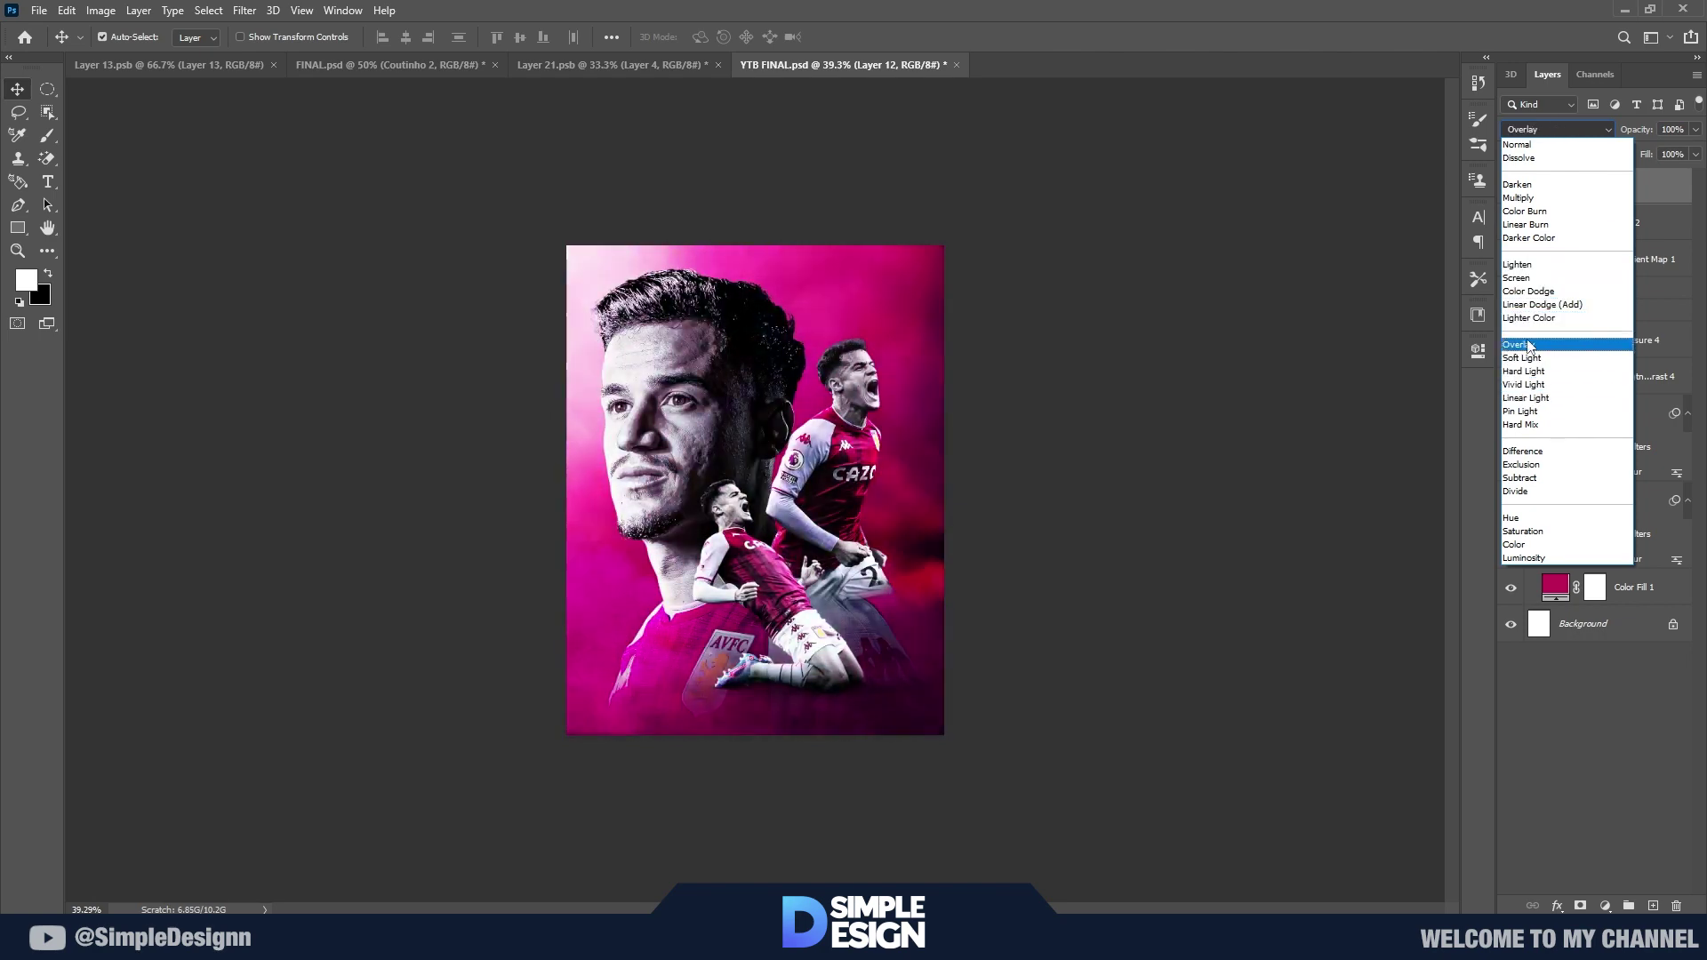
{"action": "left_click", "coordinate": [1525, 344]}
{"action": "key", "text": "ctrl+0"}
{"action": "left_click", "coordinate": [1510, 186]}
{"action": "key", "text": "ctrl+0"}
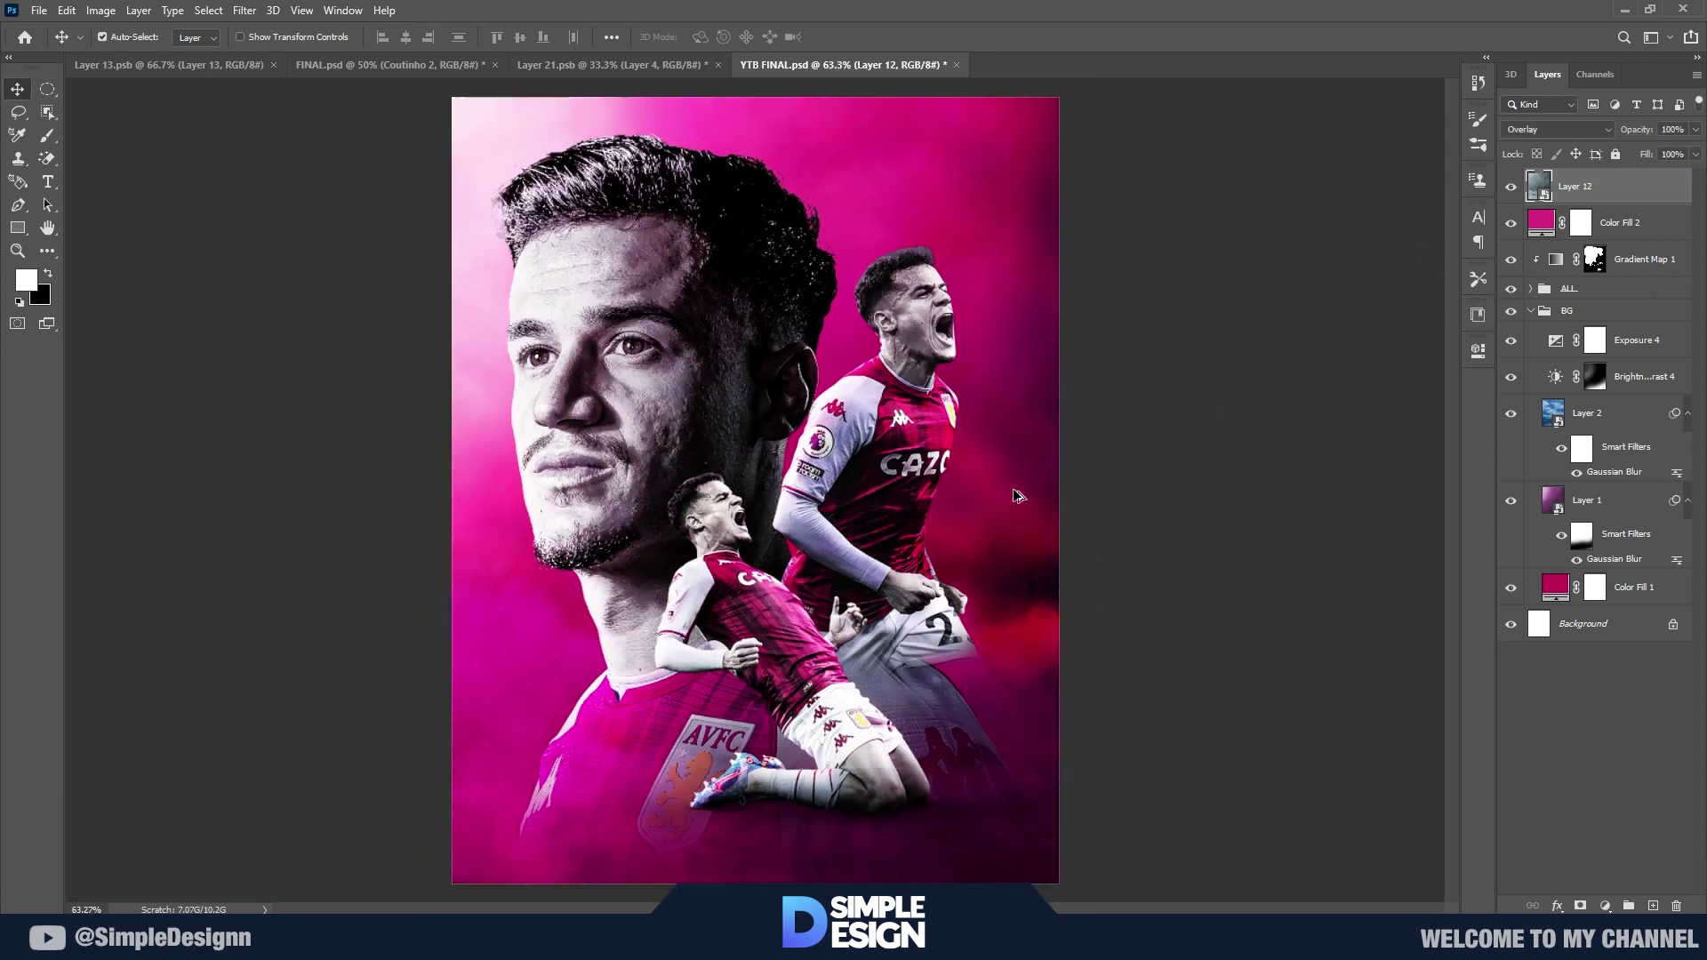
{"action": "left_click", "coordinate": [1511, 187]}
{"action": "left_click_drag", "start_coordinate": [1641, 132], "coordinate": [1584, 132]}
{"action": "left_click", "coordinate": [1511, 188]}
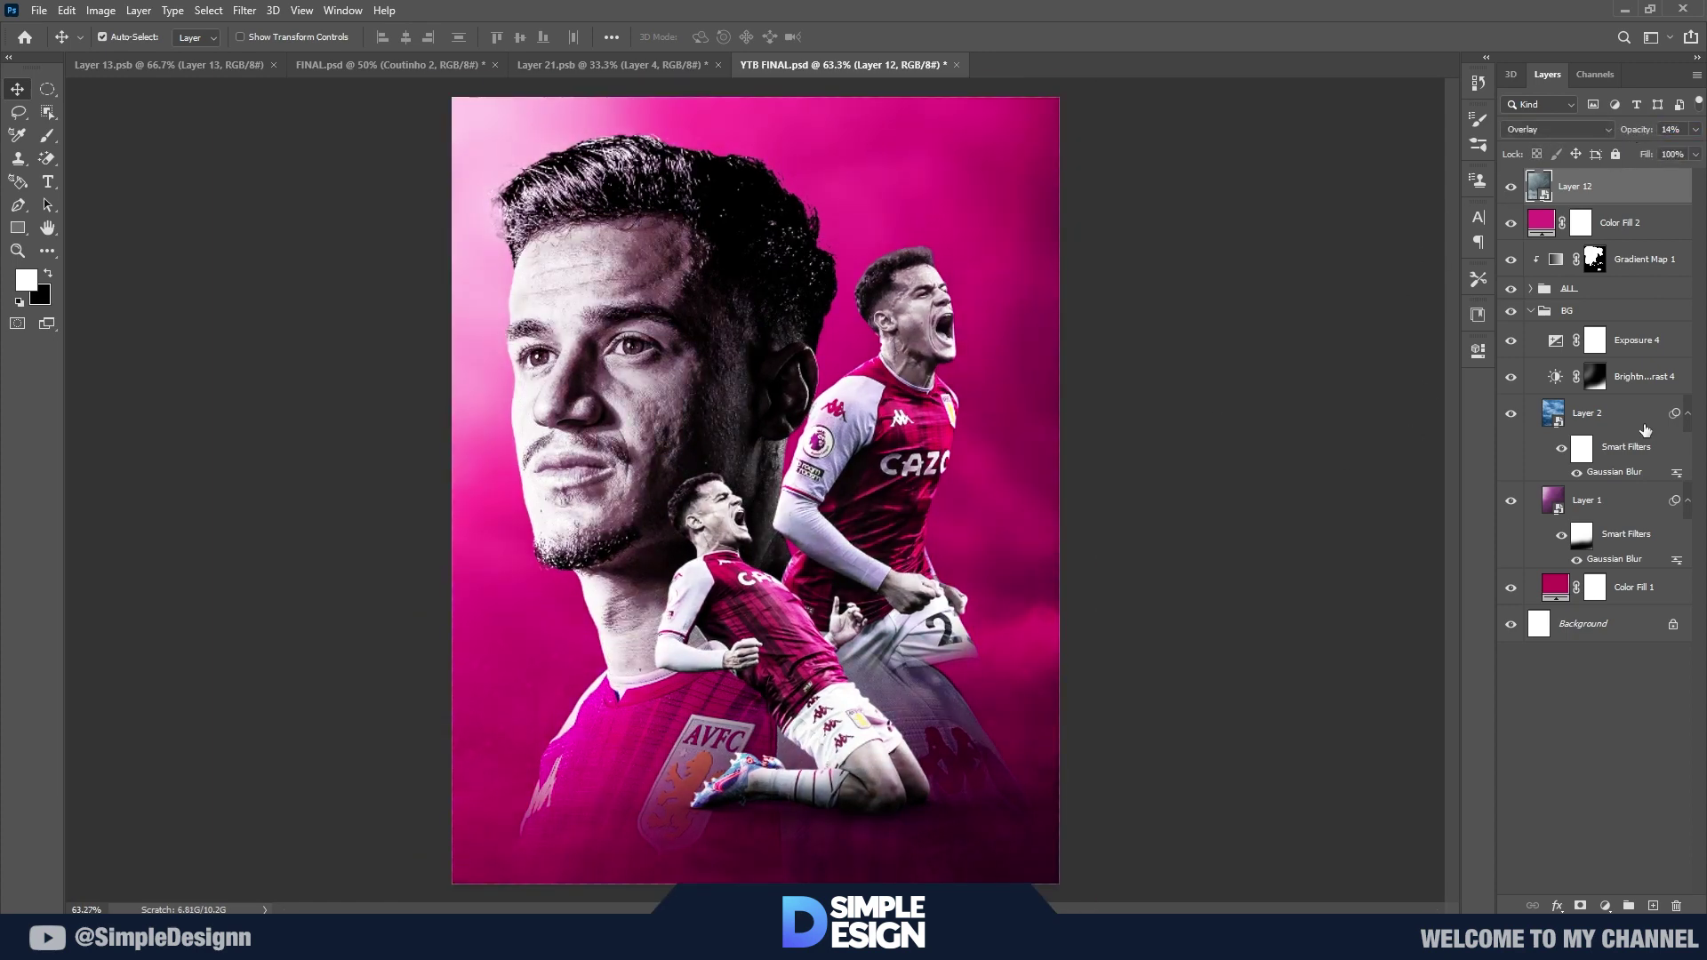
{"action": "left_click", "coordinate": [1522, 189], "text": "ctrl"}
{"action": "left_click", "coordinate": [1645, 185]}
{"action": "left_click", "coordinate": [1558, 791]}
{"action": "key", "text": "ctrl+s"}
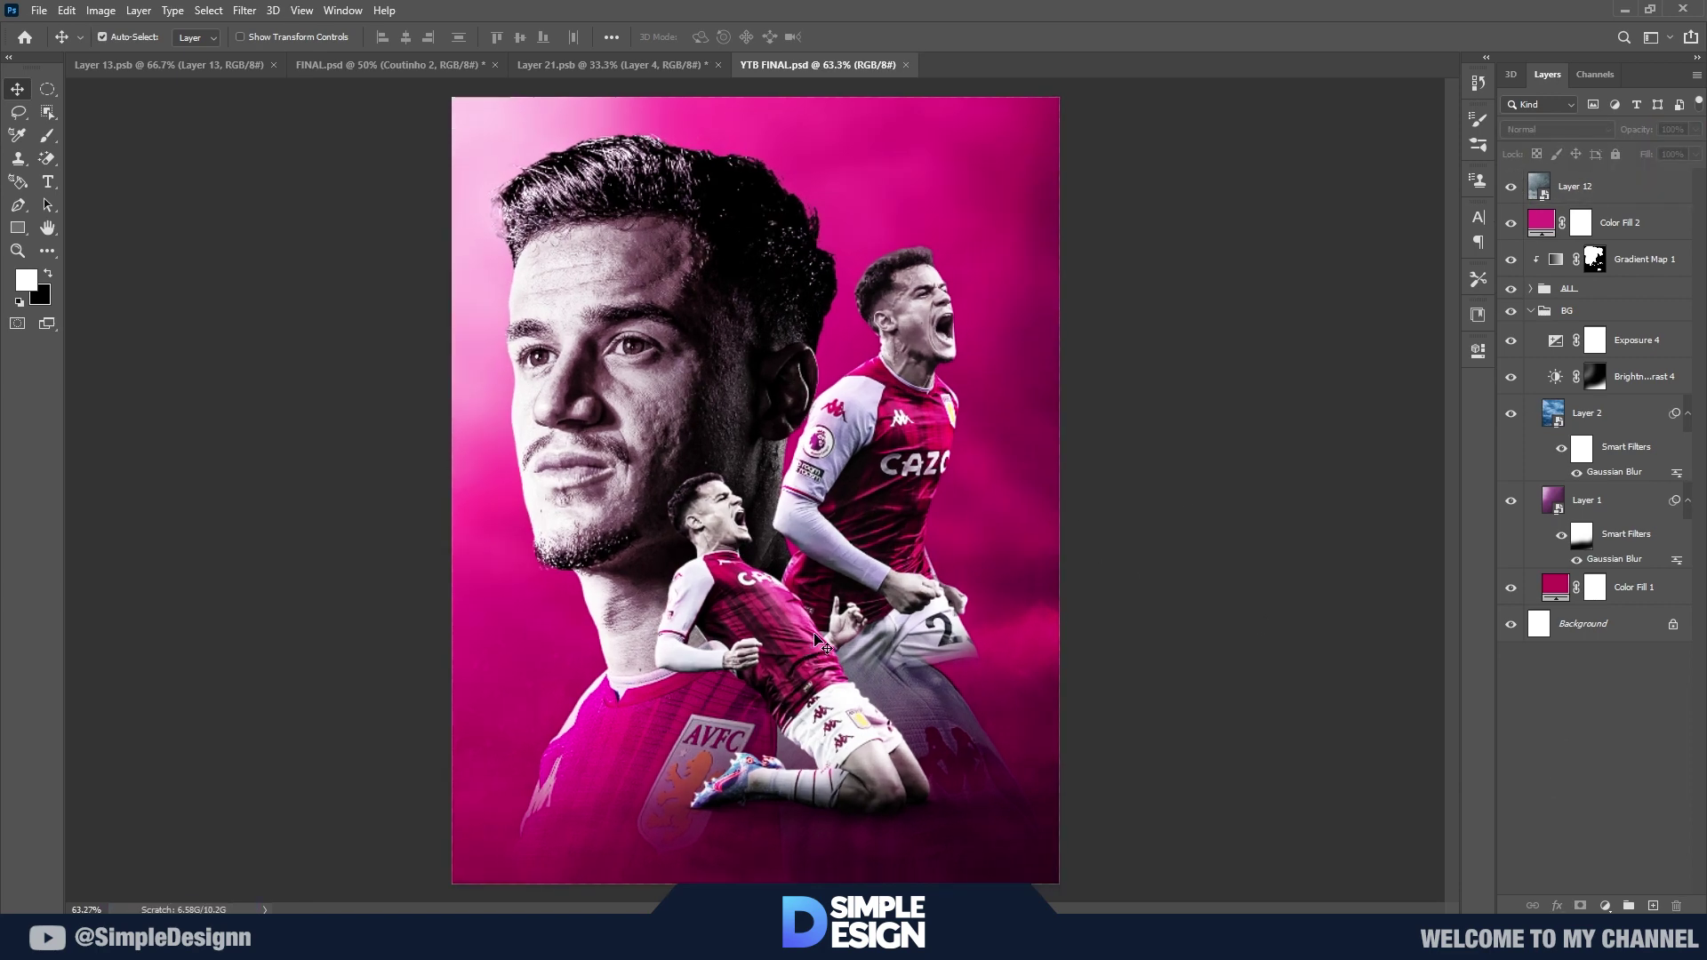
{"action": "left_click", "coordinate": [1565, 310]}
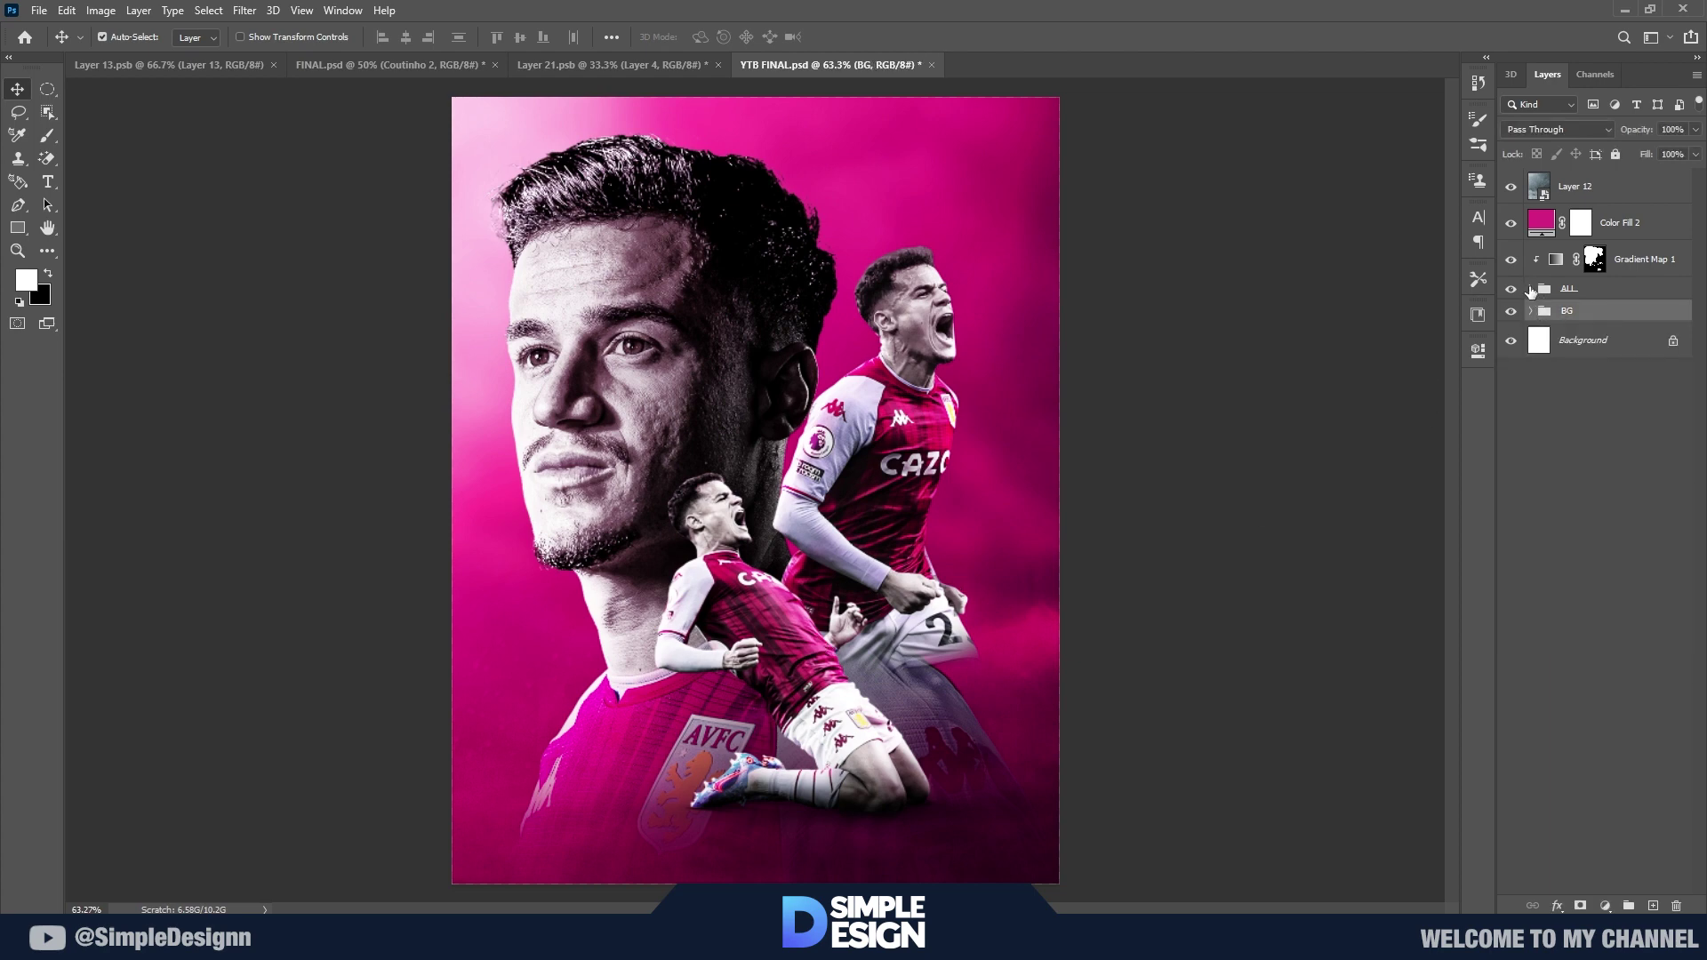
Step: Expand the ALL group and Group 1, then select the kneeling-player layer Coutinho 2
{"action": "left_click", "coordinate": [1531, 288]}
{"action": "left_click", "coordinate": [1511, 310]}
{"action": "left_click", "coordinate": [1592, 310]}
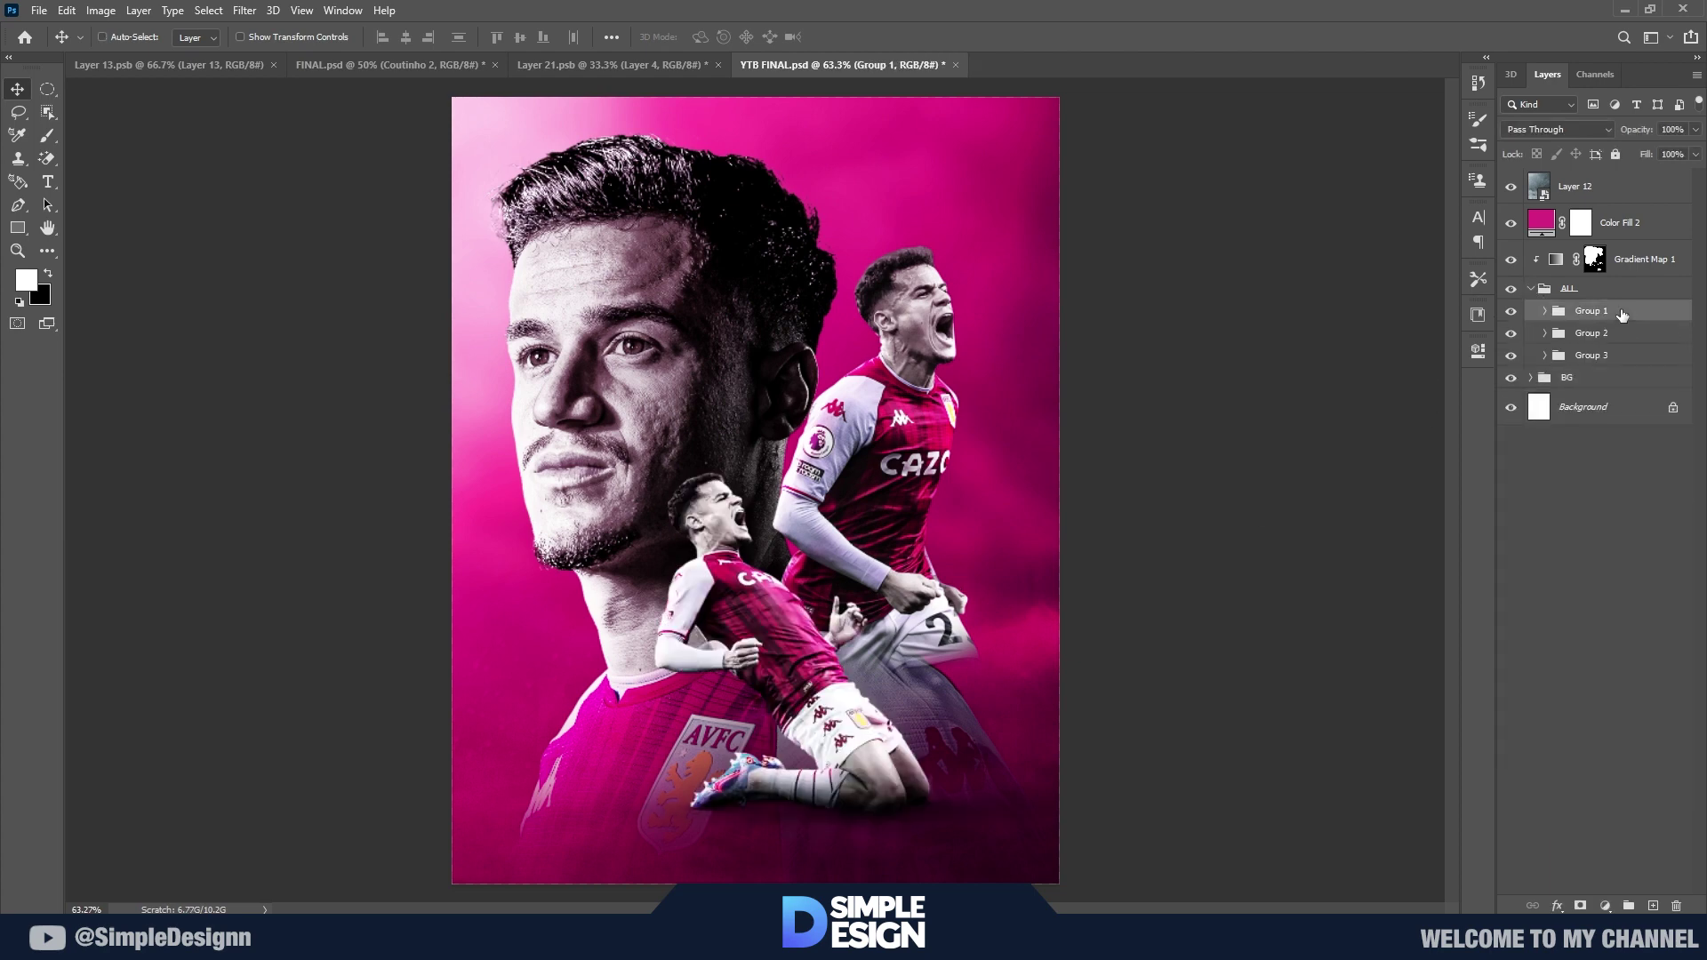
{"action": "key", "text": "ctrl+t"}
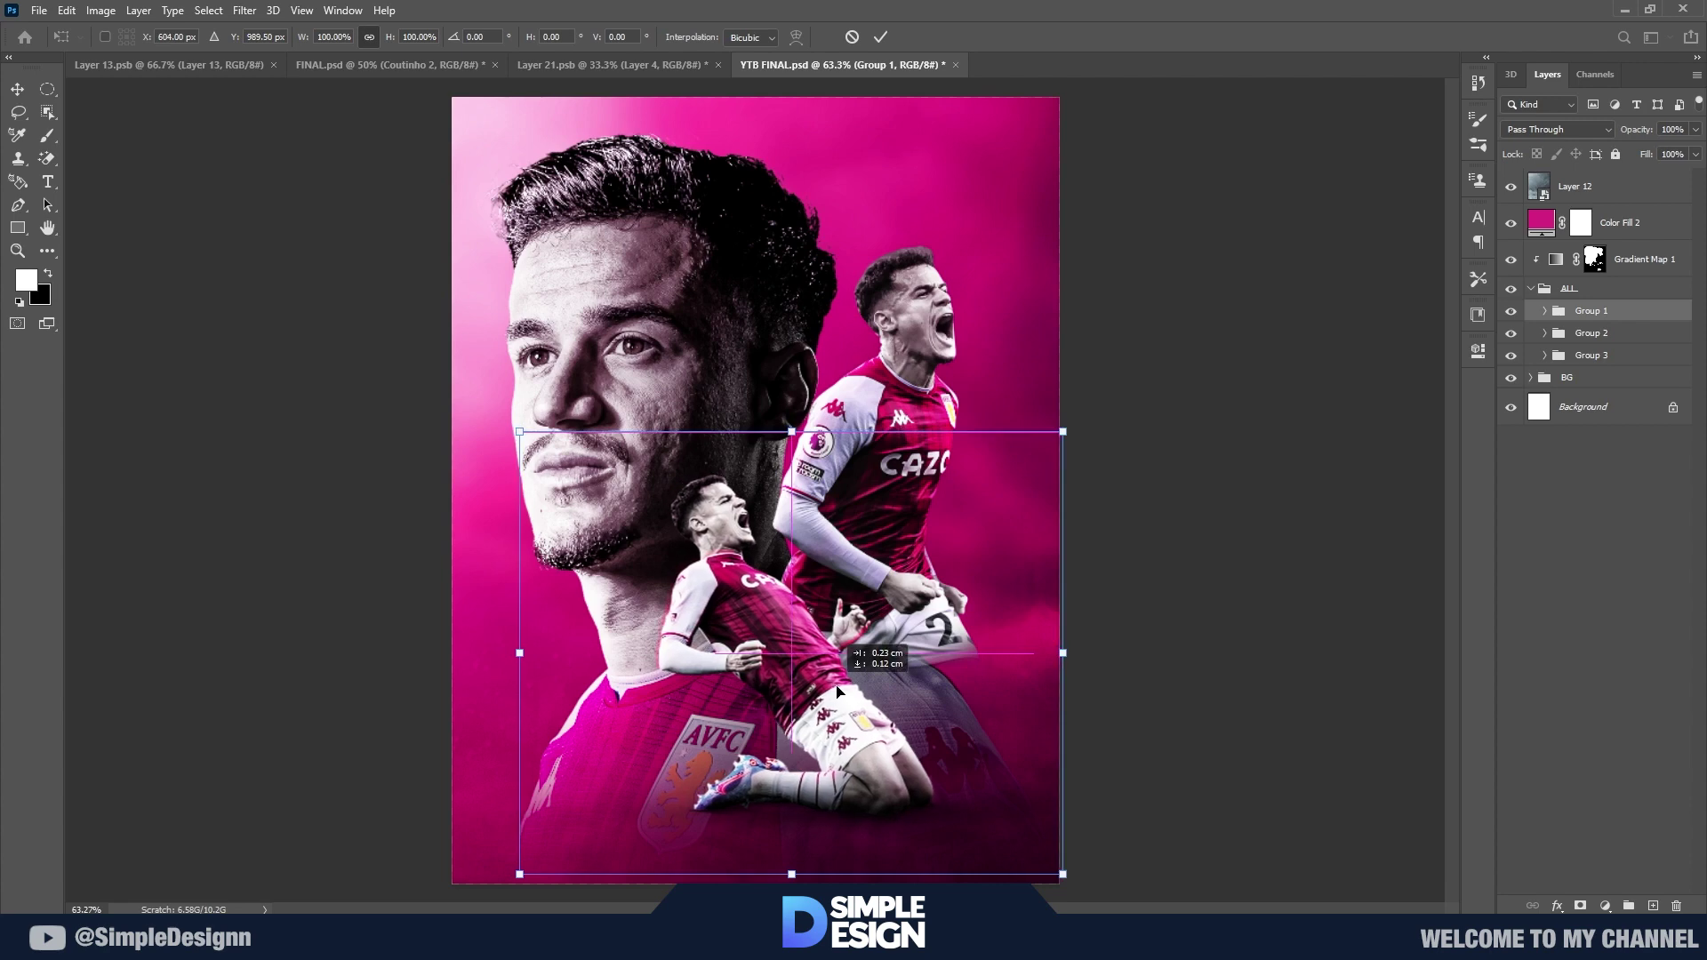
{"action": "left_click", "coordinate": [855, 36]}
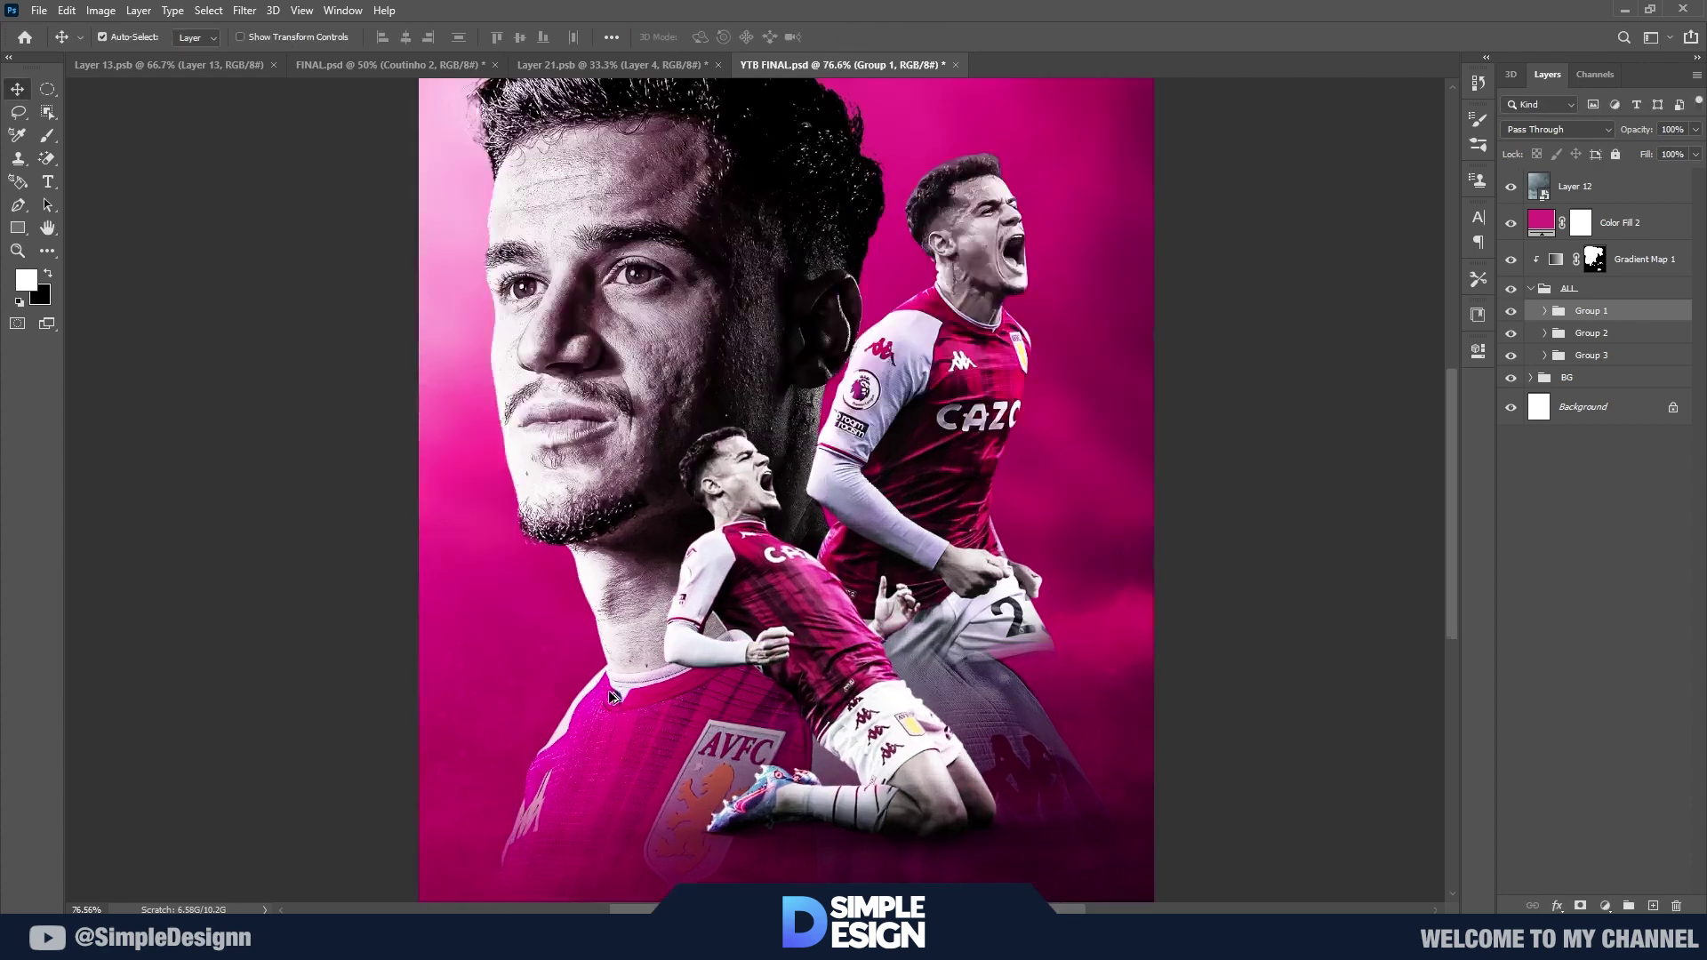
{"action": "scroll", "coordinate": [850, 615], "scroll_direction": "down", "scroll_amount": 3}
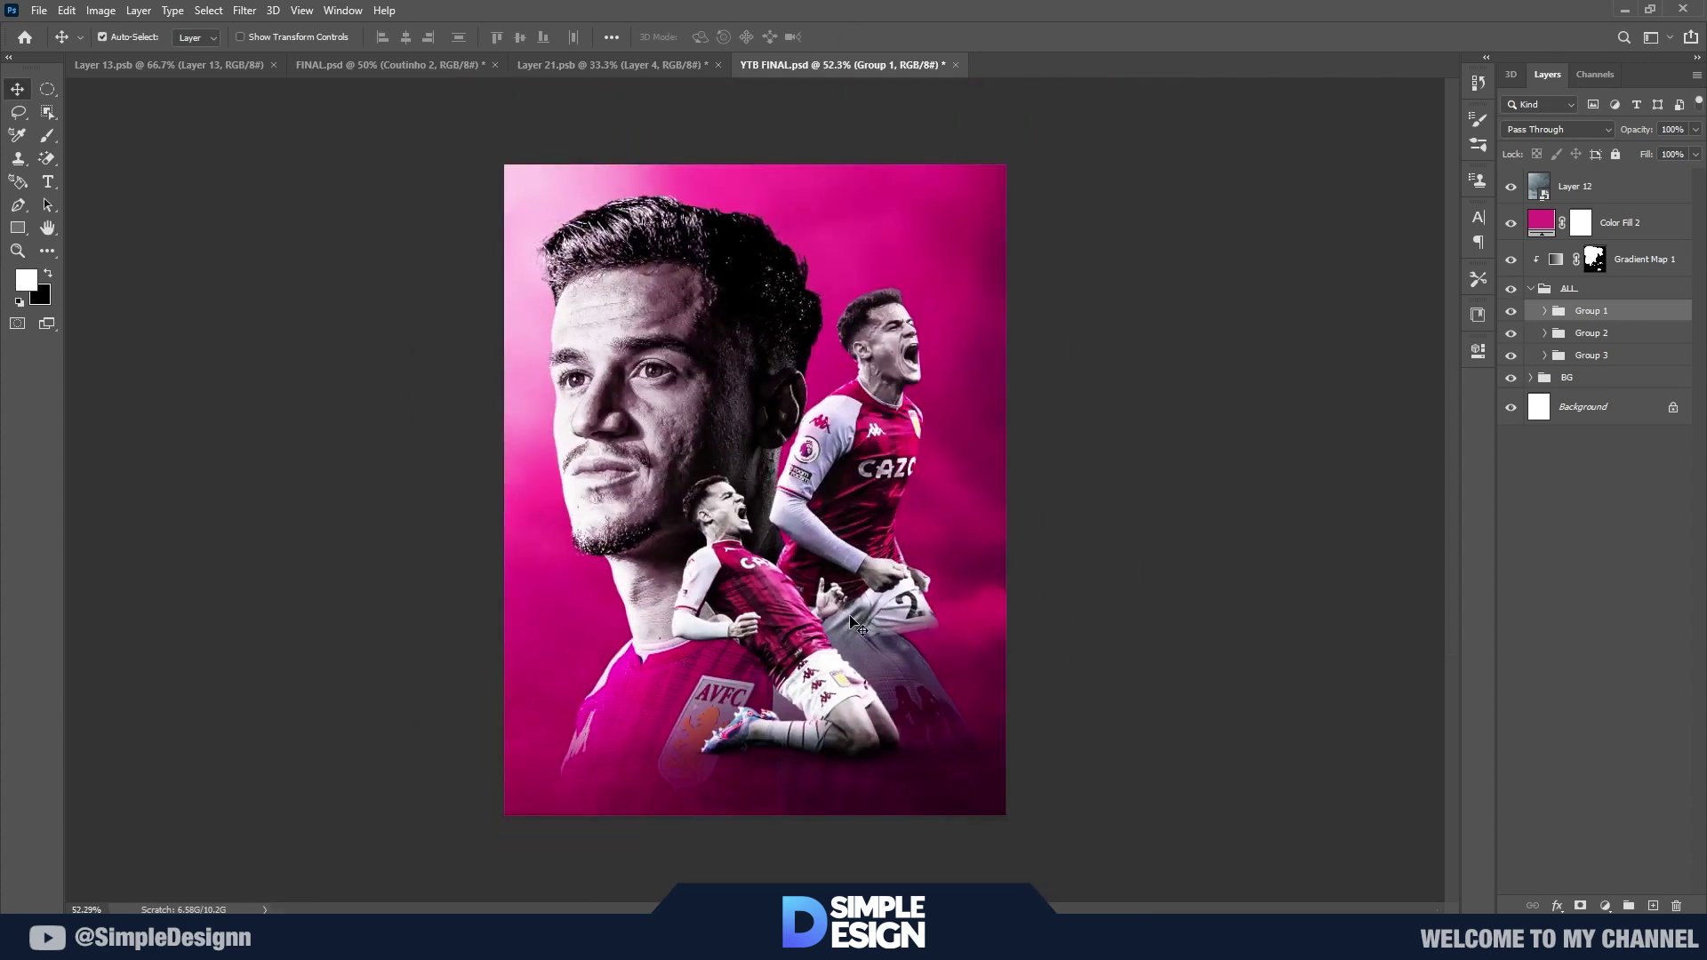
{"action": "scroll", "coordinate": [857, 628], "scroll_direction": "up", "scroll_amount": 2}
{"action": "scroll", "coordinate": [856, 628], "scroll_direction": "up", "scroll_amount": 2}
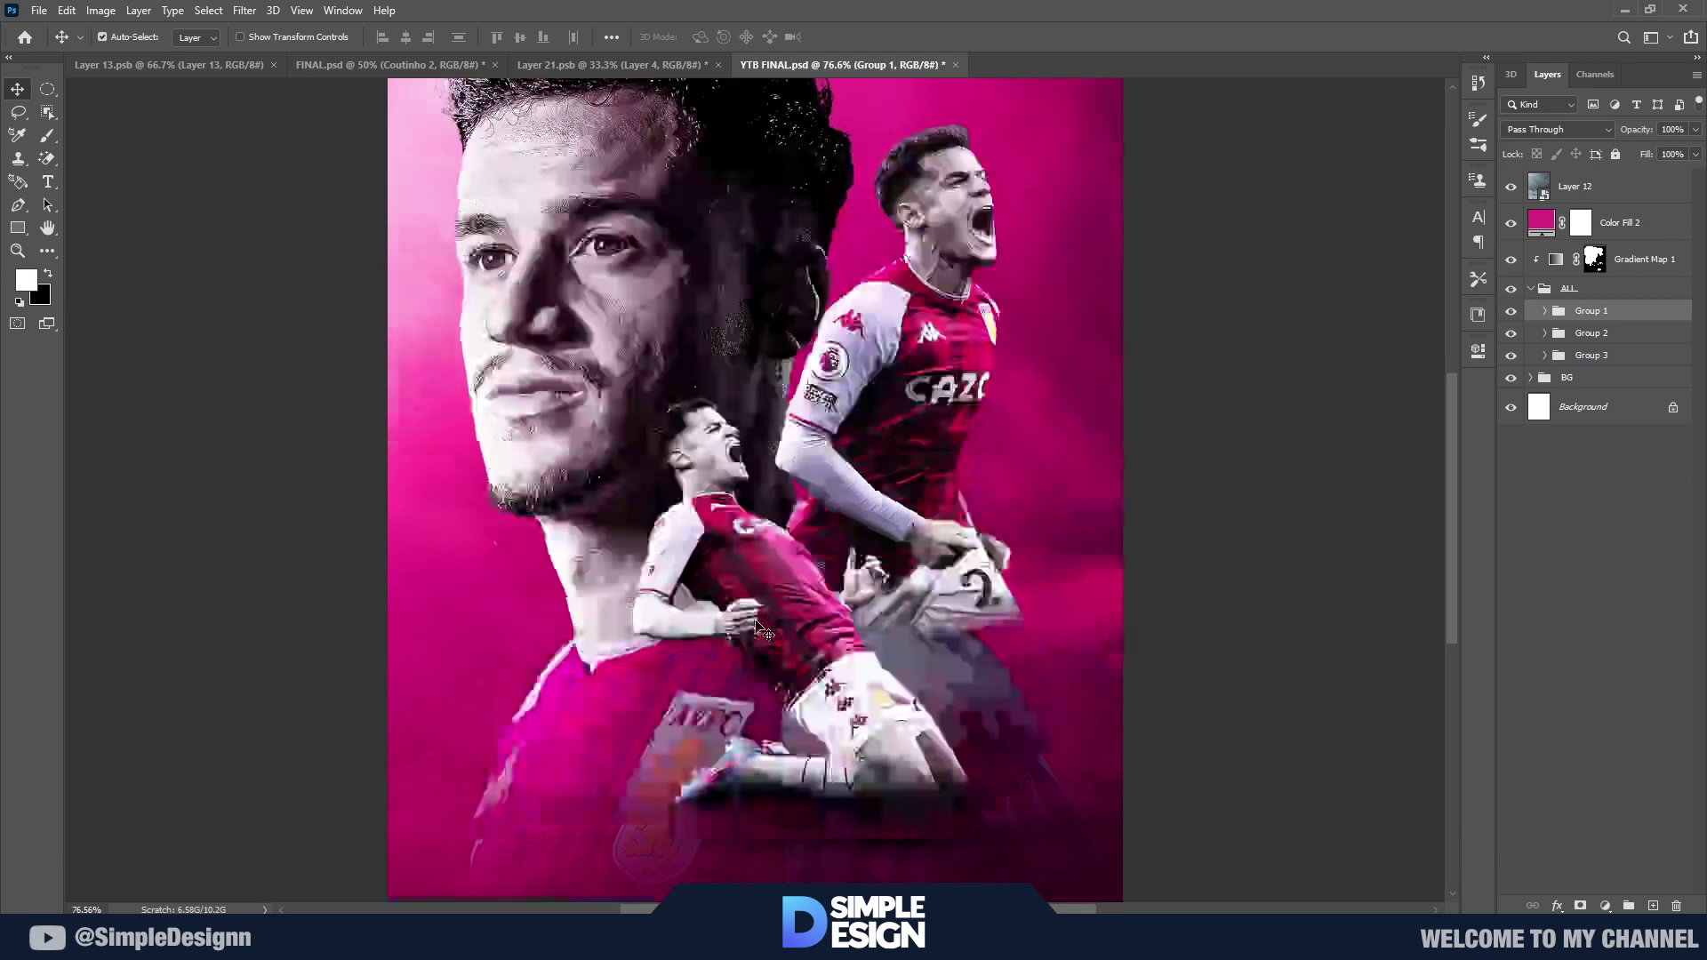
{"action": "left_click", "coordinate": [1545, 311]}
{"action": "left_click", "coordinate": [1641, 529]}
Step: Apply a Gaussian Blur with radius 7 to the Coutinho 2 layer
{"action": "right_click", "coordinate": [1641, 529]}
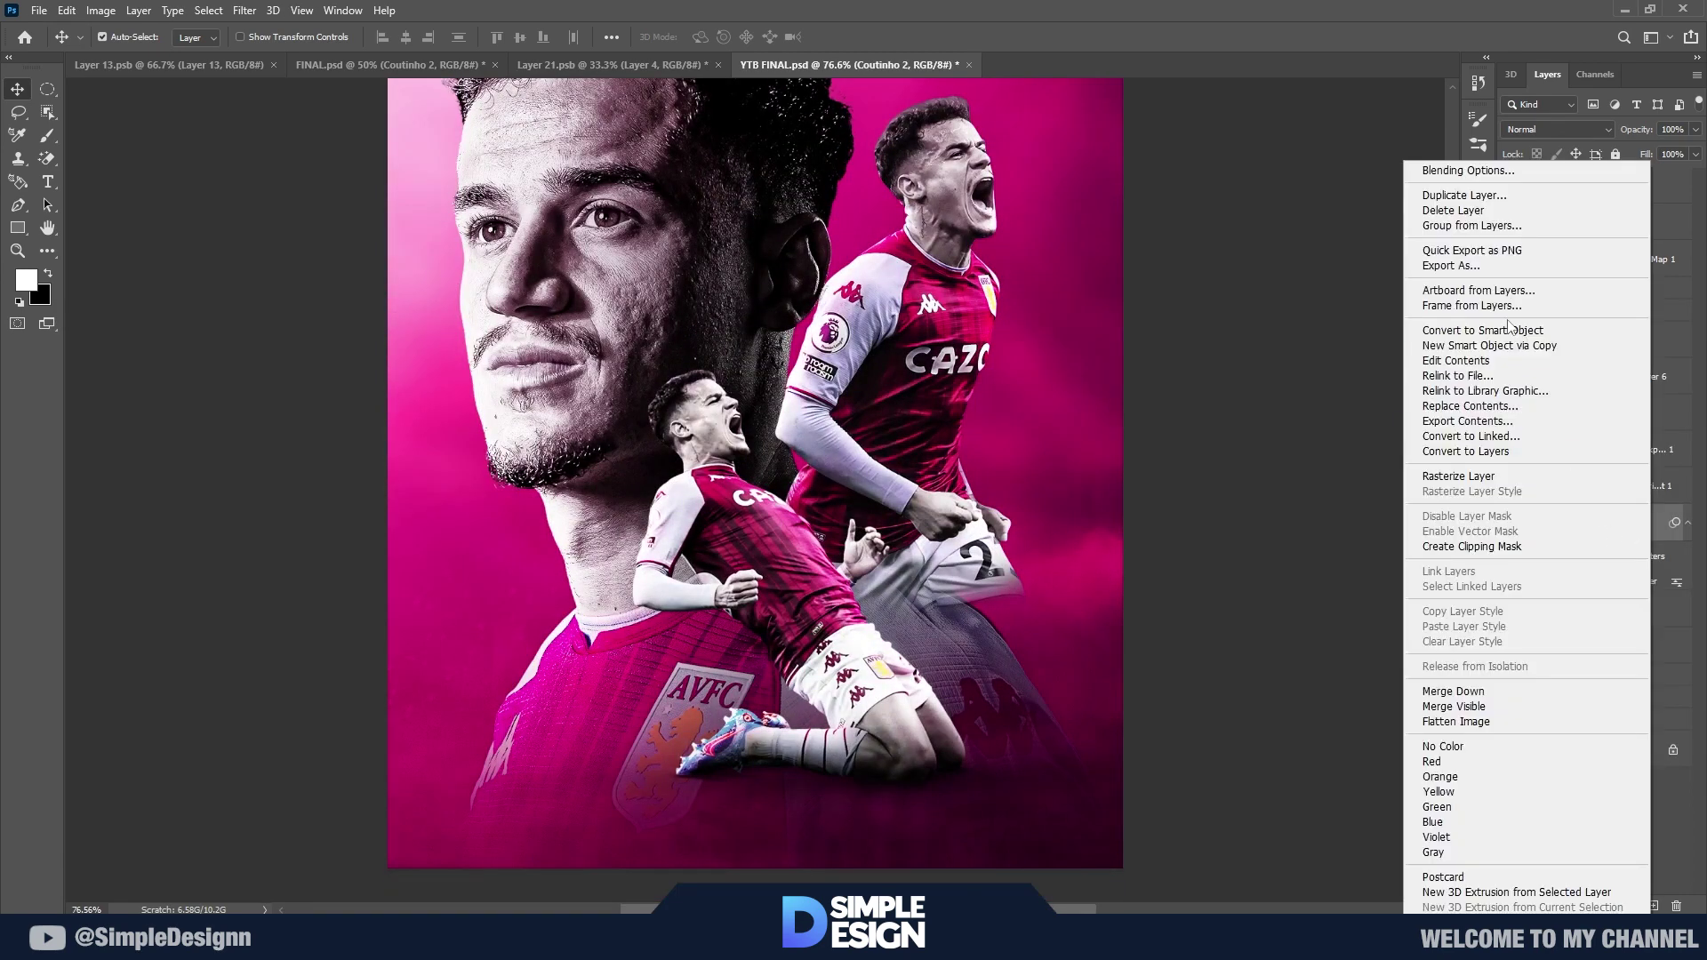
{"action": "left_click", "coordinate": [1512, 330]}
{"action": "left_click", "coordinate": [246, 12]}
{"action": "mouse_move", "coordinate": [254, 210]}
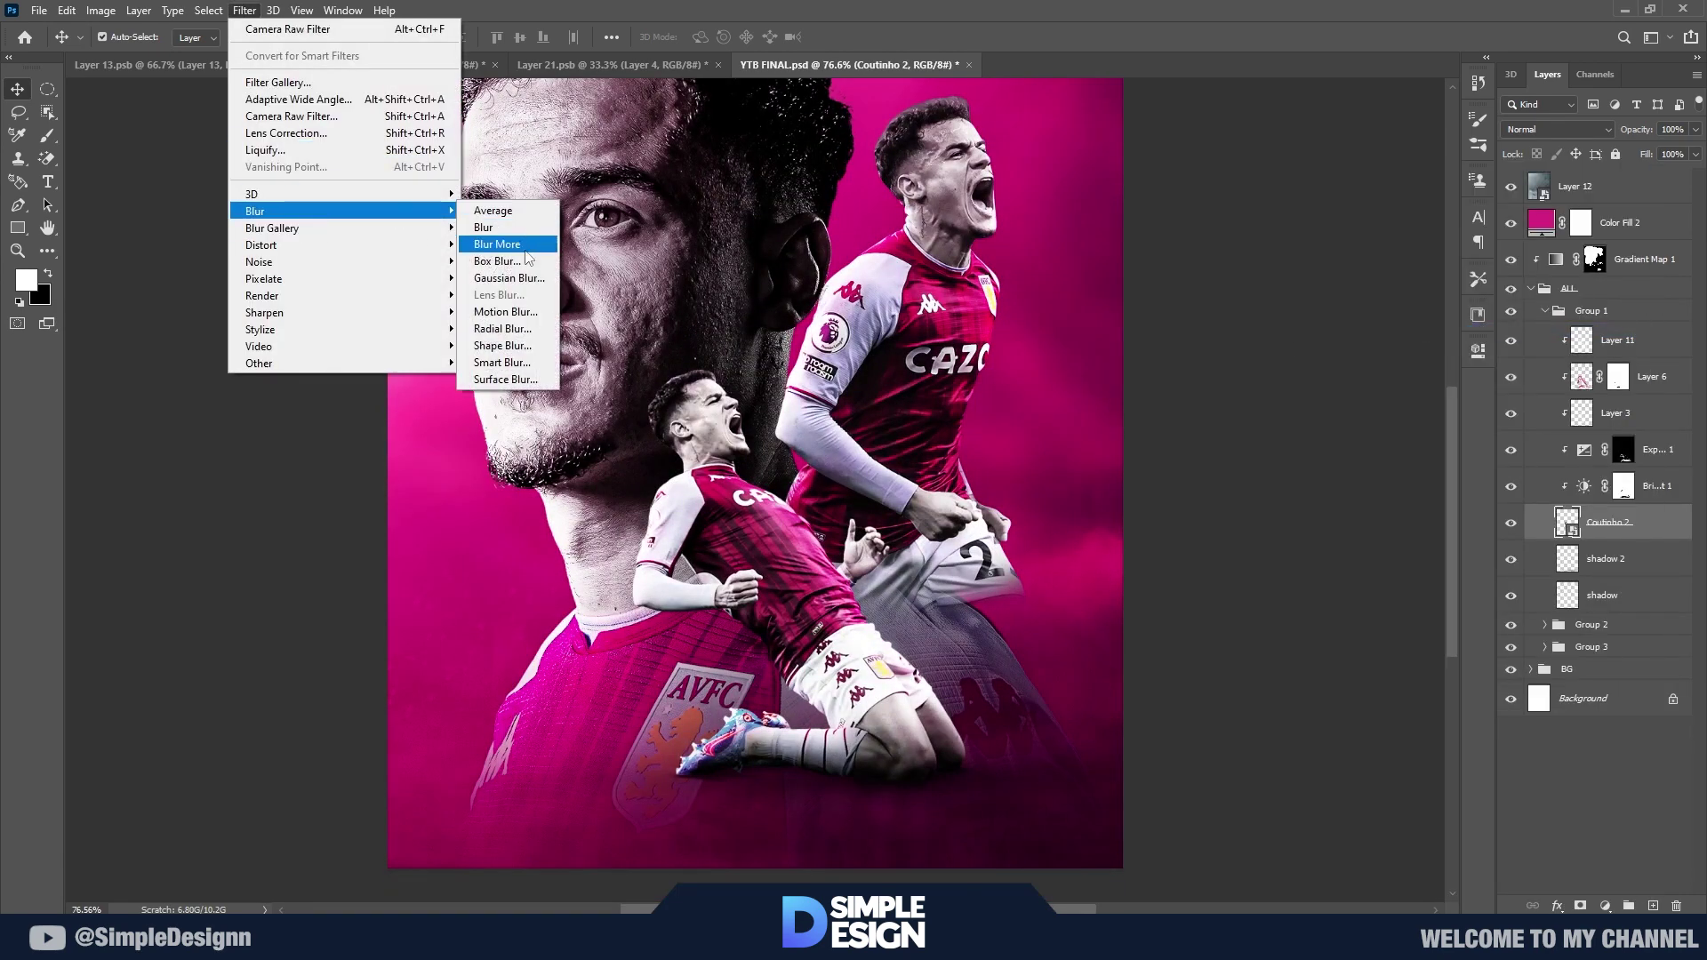
{"action": "left_click", "coordinate": [507, 278]}
{"action": "type", "text": "7"}
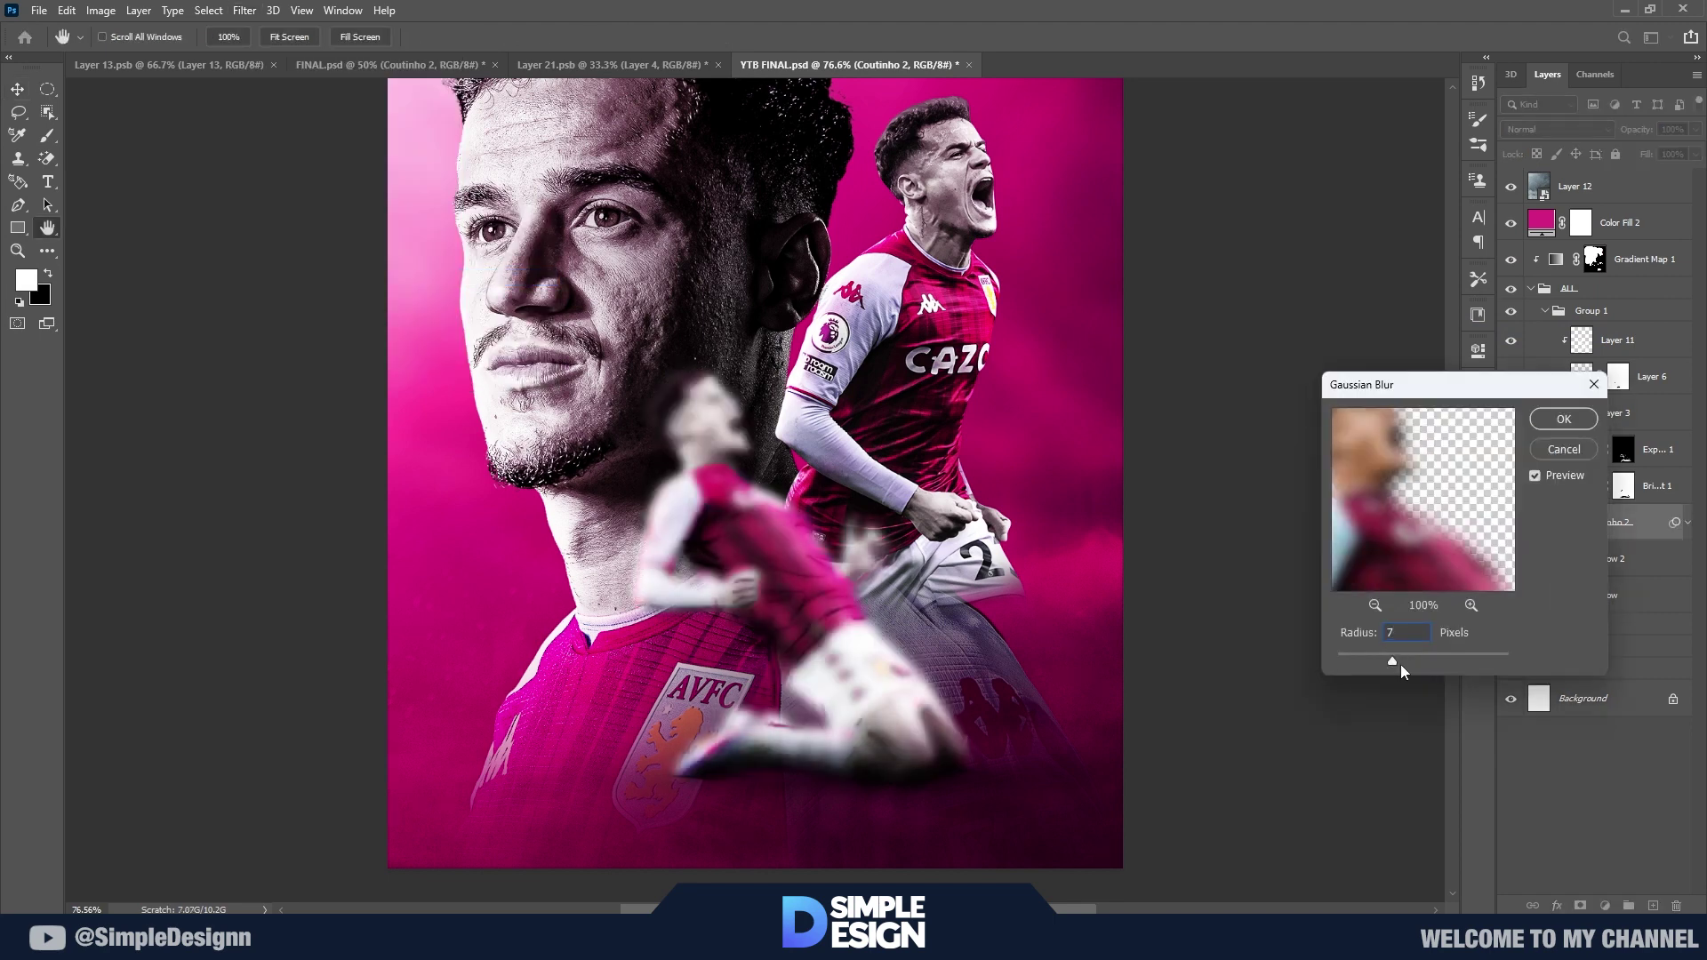
{"action": "key", "text": "Return"}
{"action": "scroll", "coordinate": [788, 649], "scroll_direction": "up", "scroll_amount": 2}
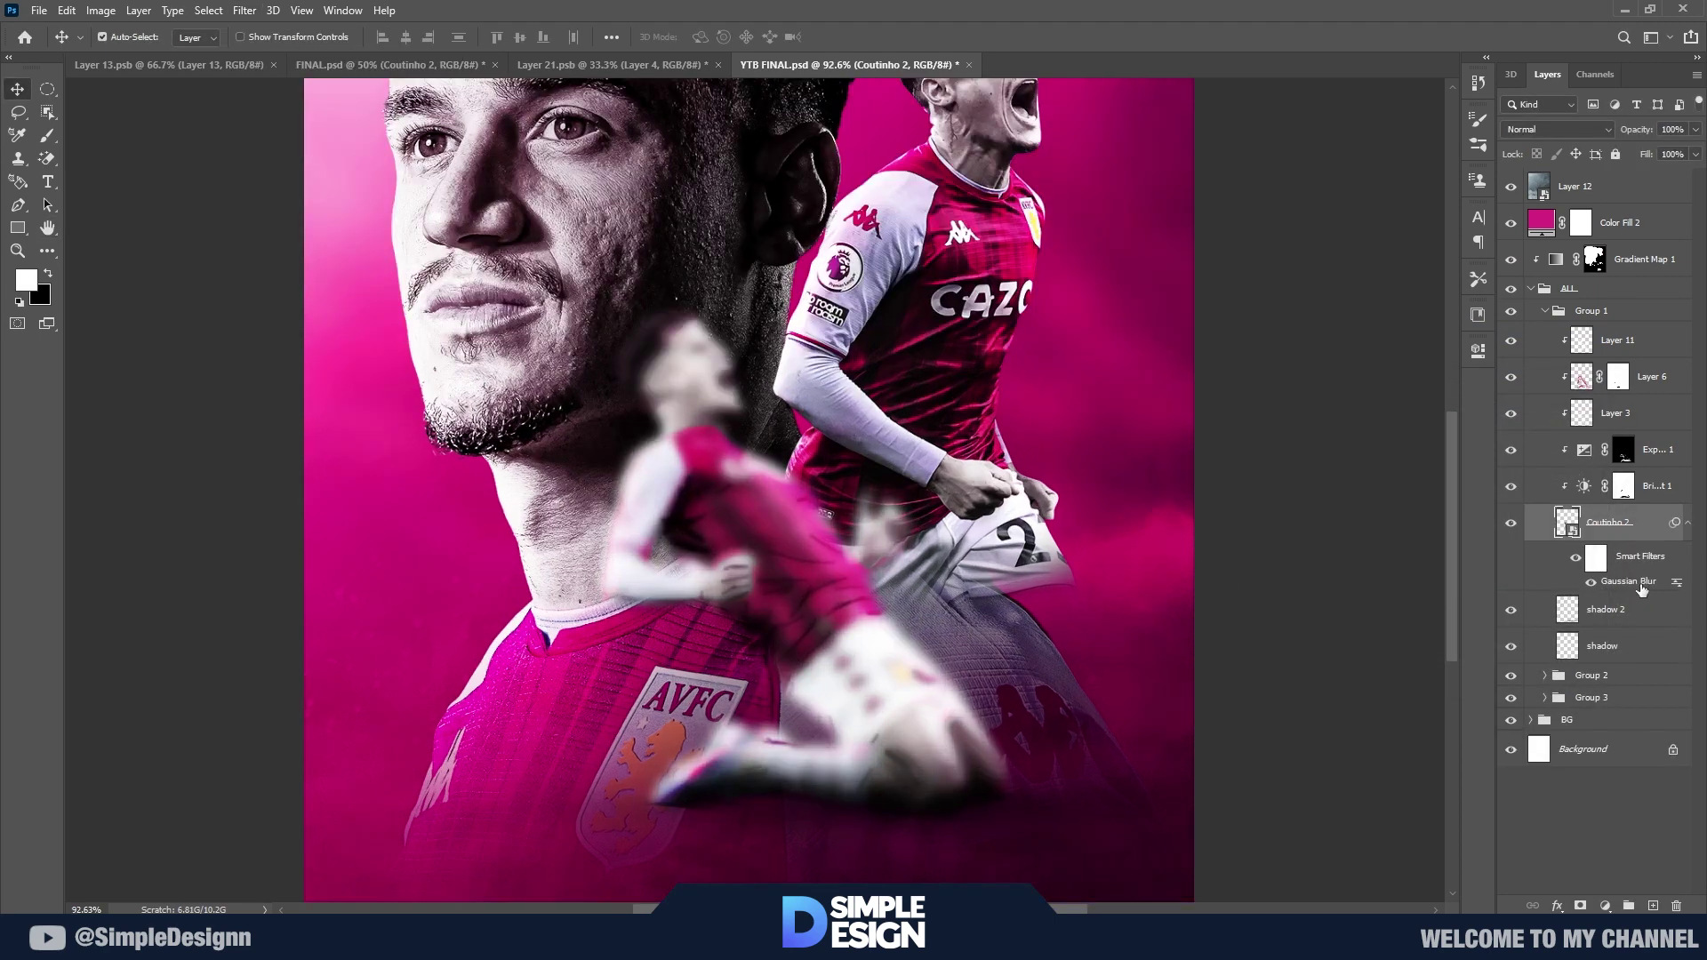
{"action": "double_click", "coordinate": [1619, 583]}
{"action": "key", "text": "Return"}
Step: Fill the blur filter mask black and paint the blur back onto the player's knee
{"action": "left_click", "coordinate": [1595, 557]}
{"action": "key", "text": "ctrl+i"}
{"action": "key", "text": "b"}
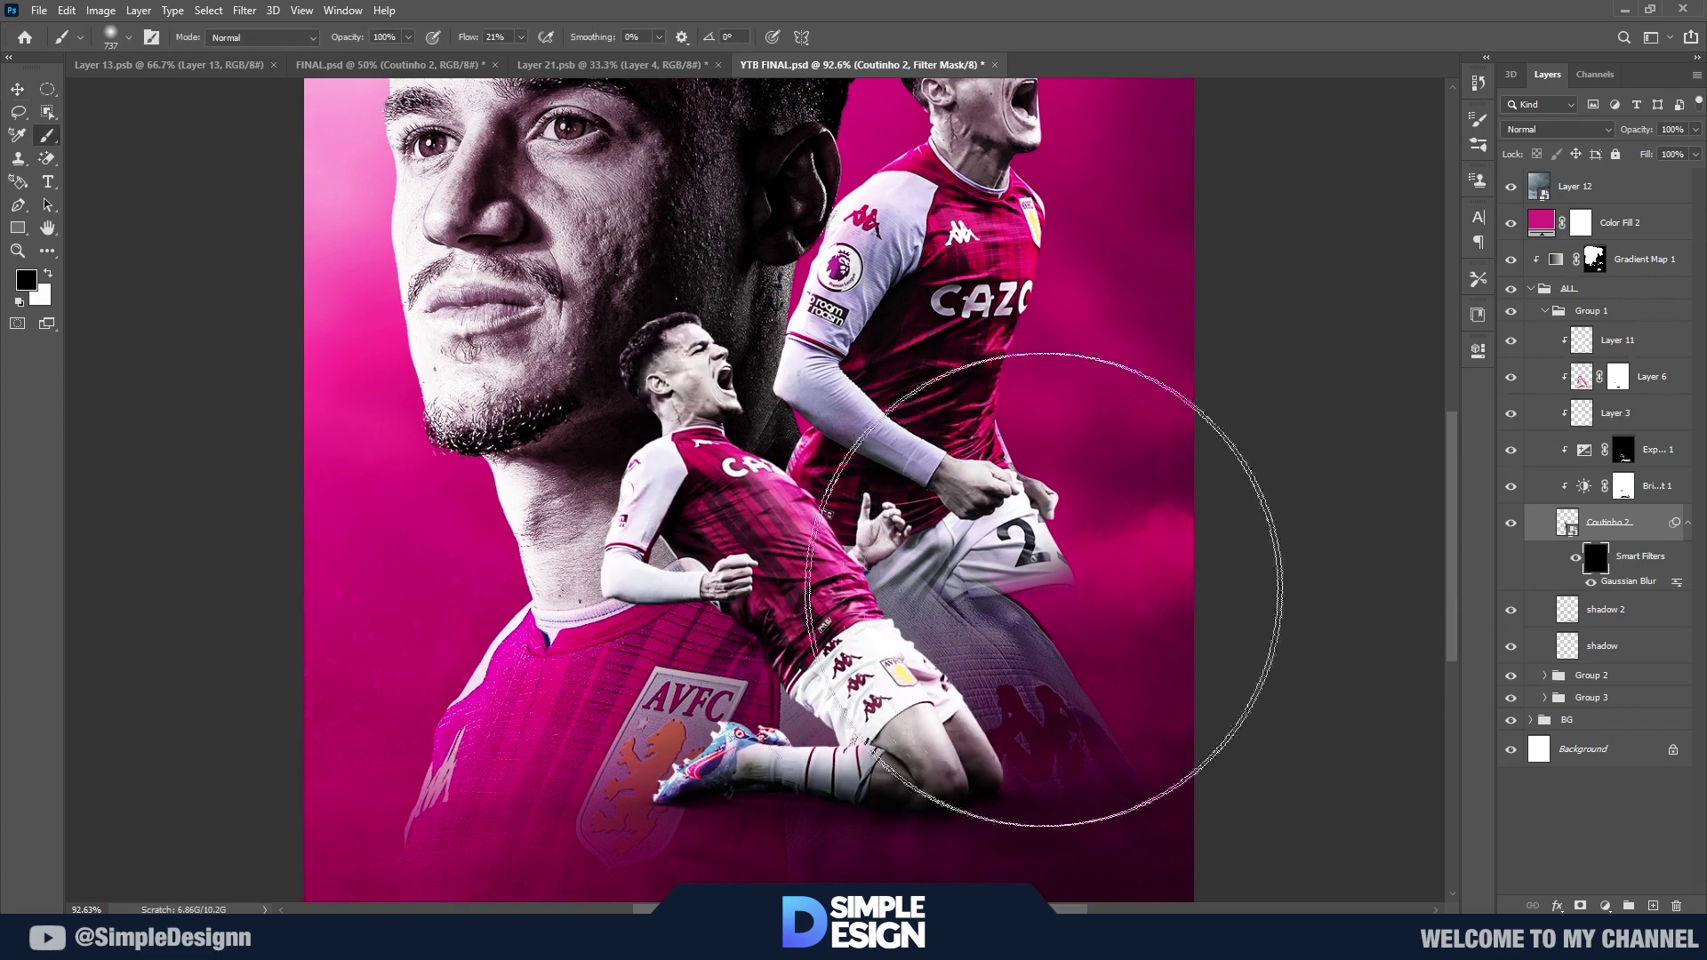
{"action": "scroll", "coordinate": [743, 528], "scroll_direction": "up", "scroll_amount": 2}
{"action": "key", "text": "x"}
{"action": "scroll", "coordinate": [526, 481], "scroll_direction": "up", "scroll_amount": 1}
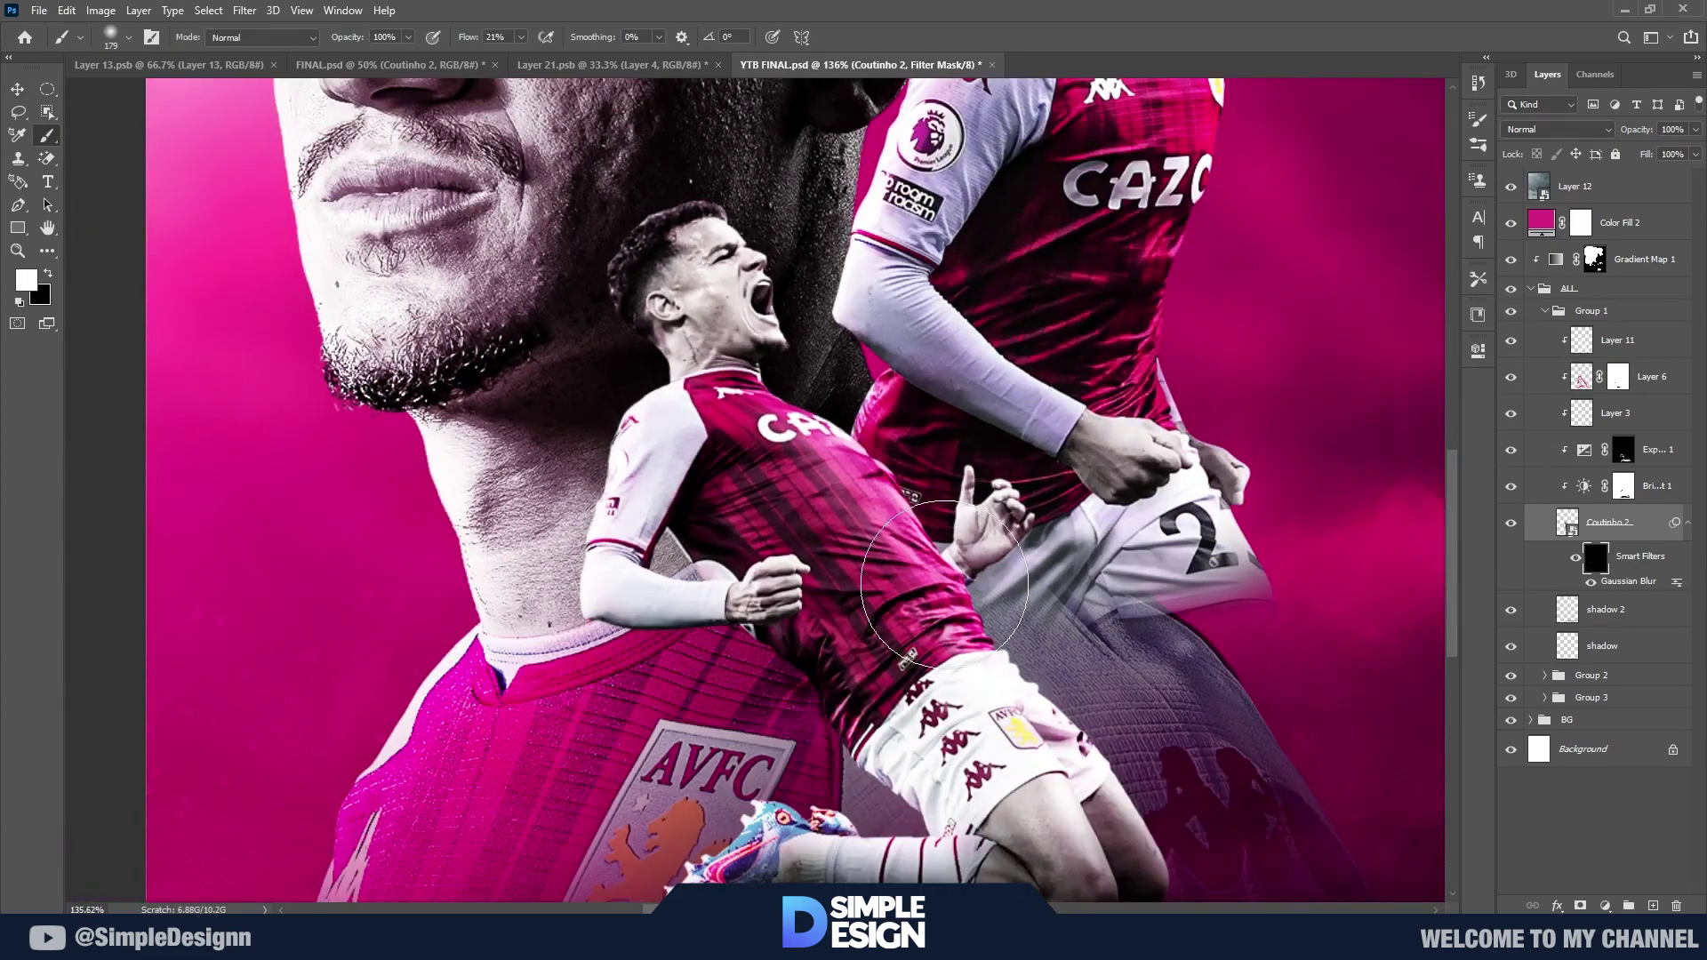
{"action": "key", "text": "ctrl+i"}
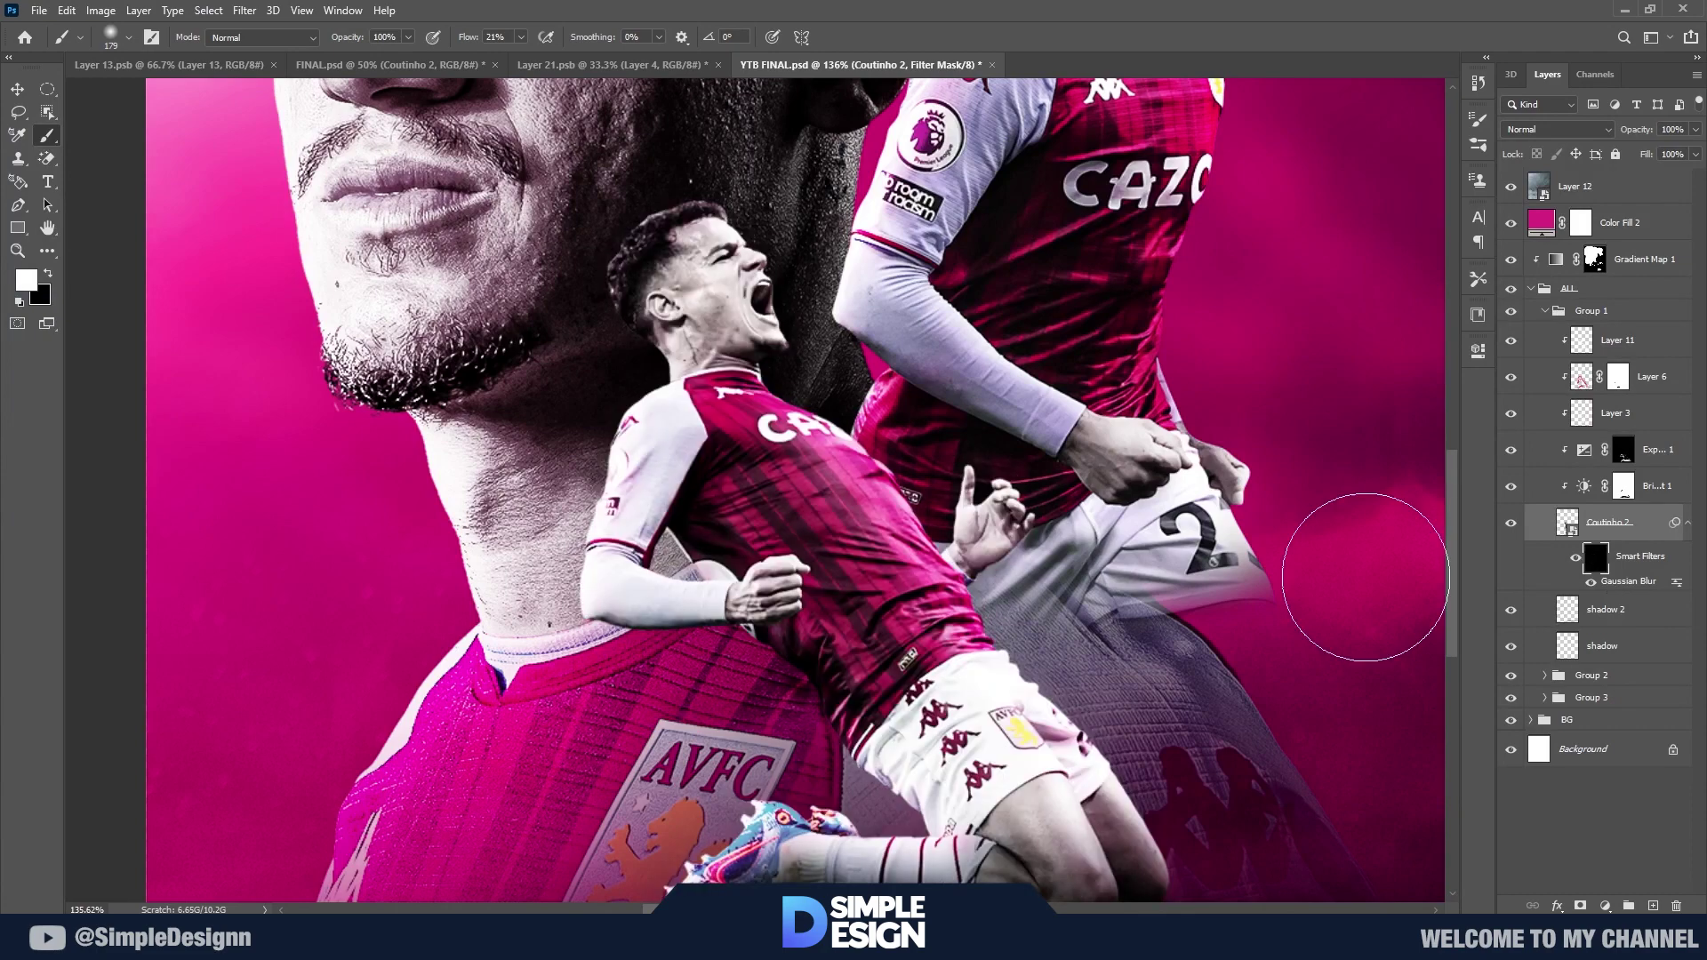
{"action": "key", "text": "bracketleft"}
{"action": "key", "text": "bracketleft"}
{"action": "key", "text": "bracketleft"}
{"action": "scroll", "coordinate": [279, 614], "scroll_direction": "down", "scroll_amount": 3}
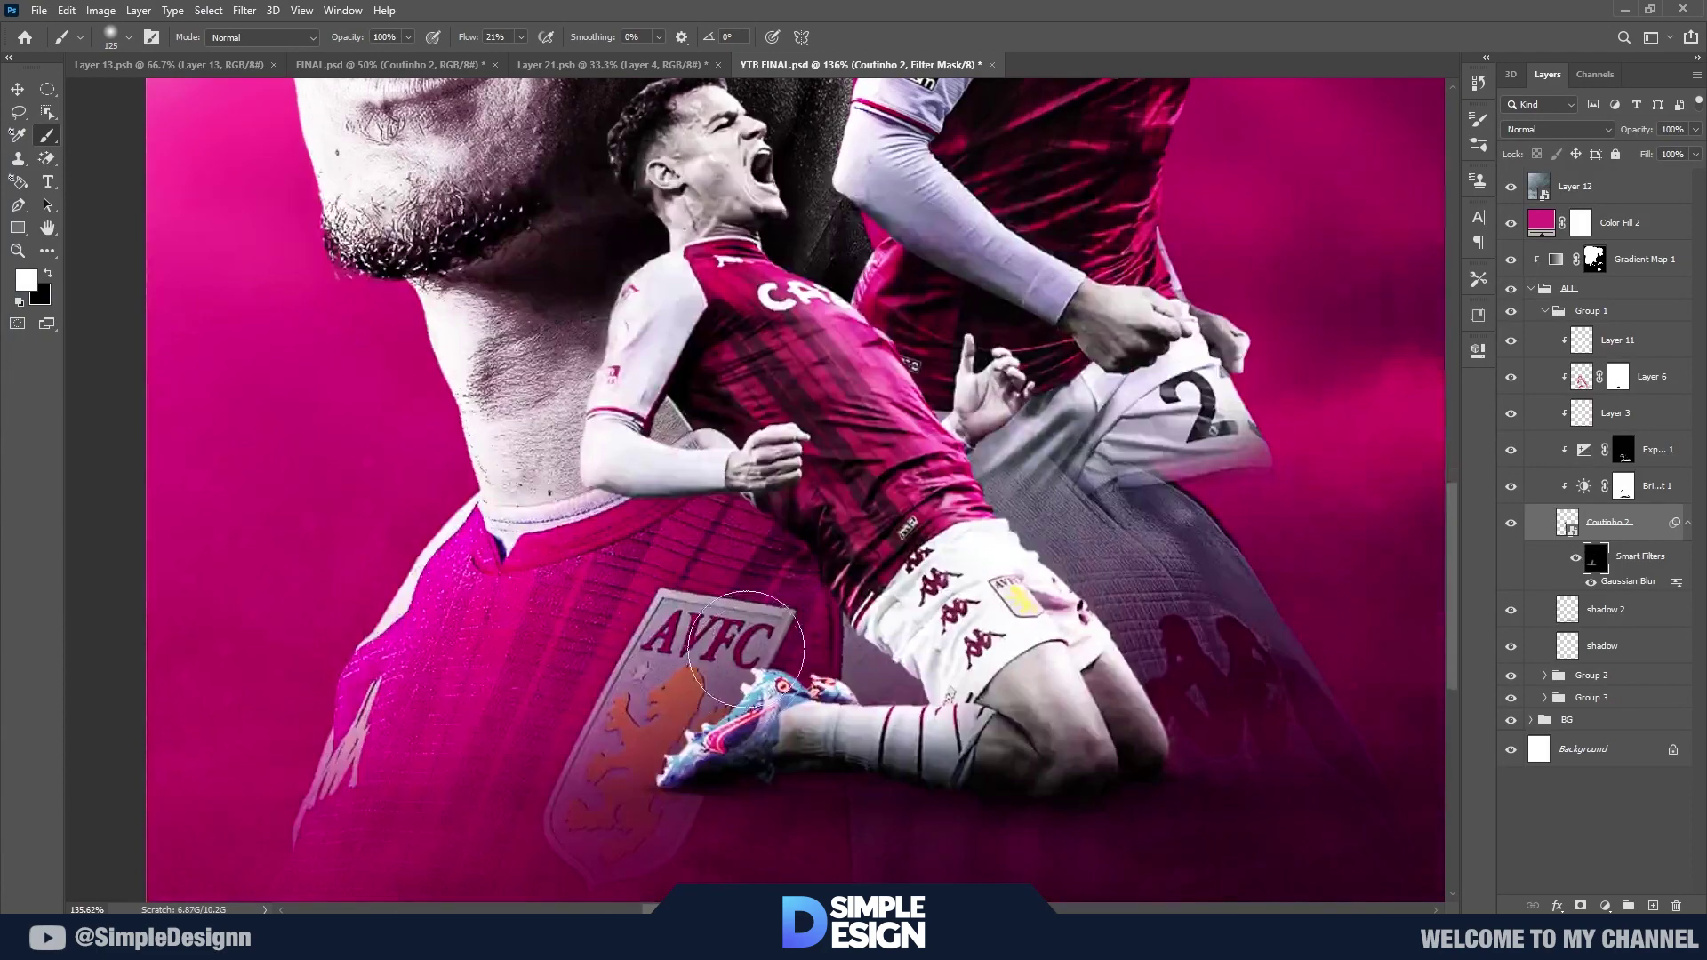
{"action": "left_click_drag", "start_coordinate": [908, 667], "coordinate": [1060, 666]}
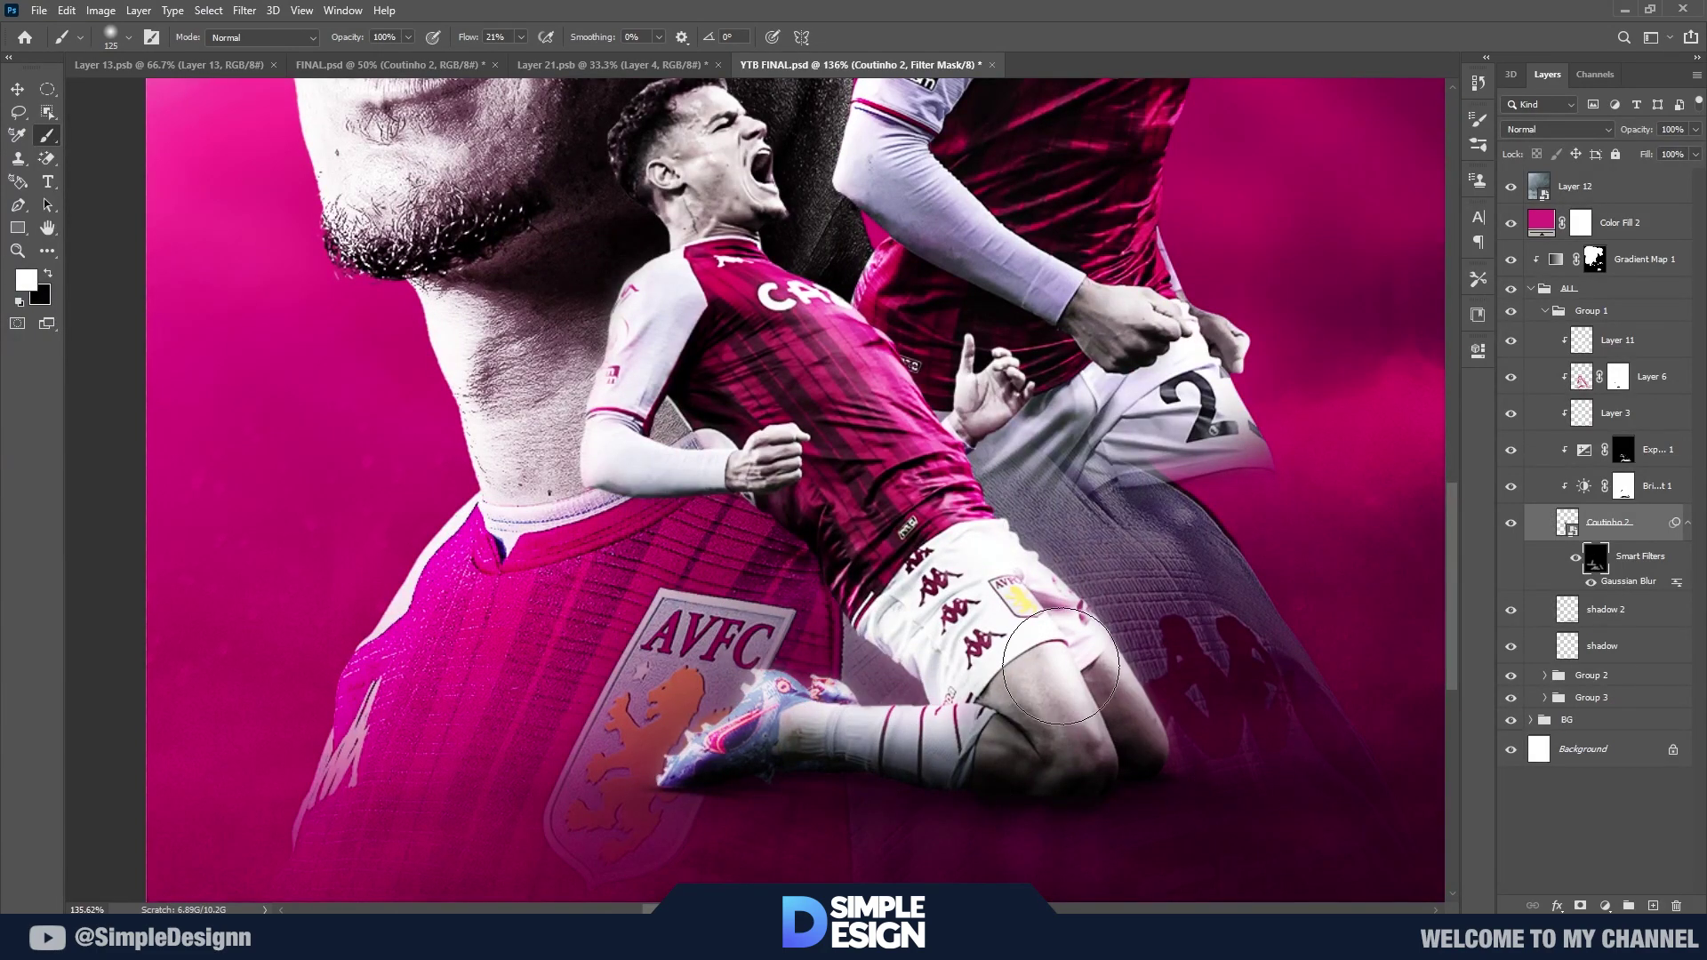
Step: Review the torso and shorts, retarget the Coutinho 2 layer itself, and expand Group 2
{"action": "scroll", "coordinate": [956, 449], "scroll_direction": "up", "scroll_amount": 1}
{"action": "scroll", "coordinate": [889, 400], "scroll_direction": "up", "scroll_amount": 3}
{"action": "key", "text": "bracketleft"}
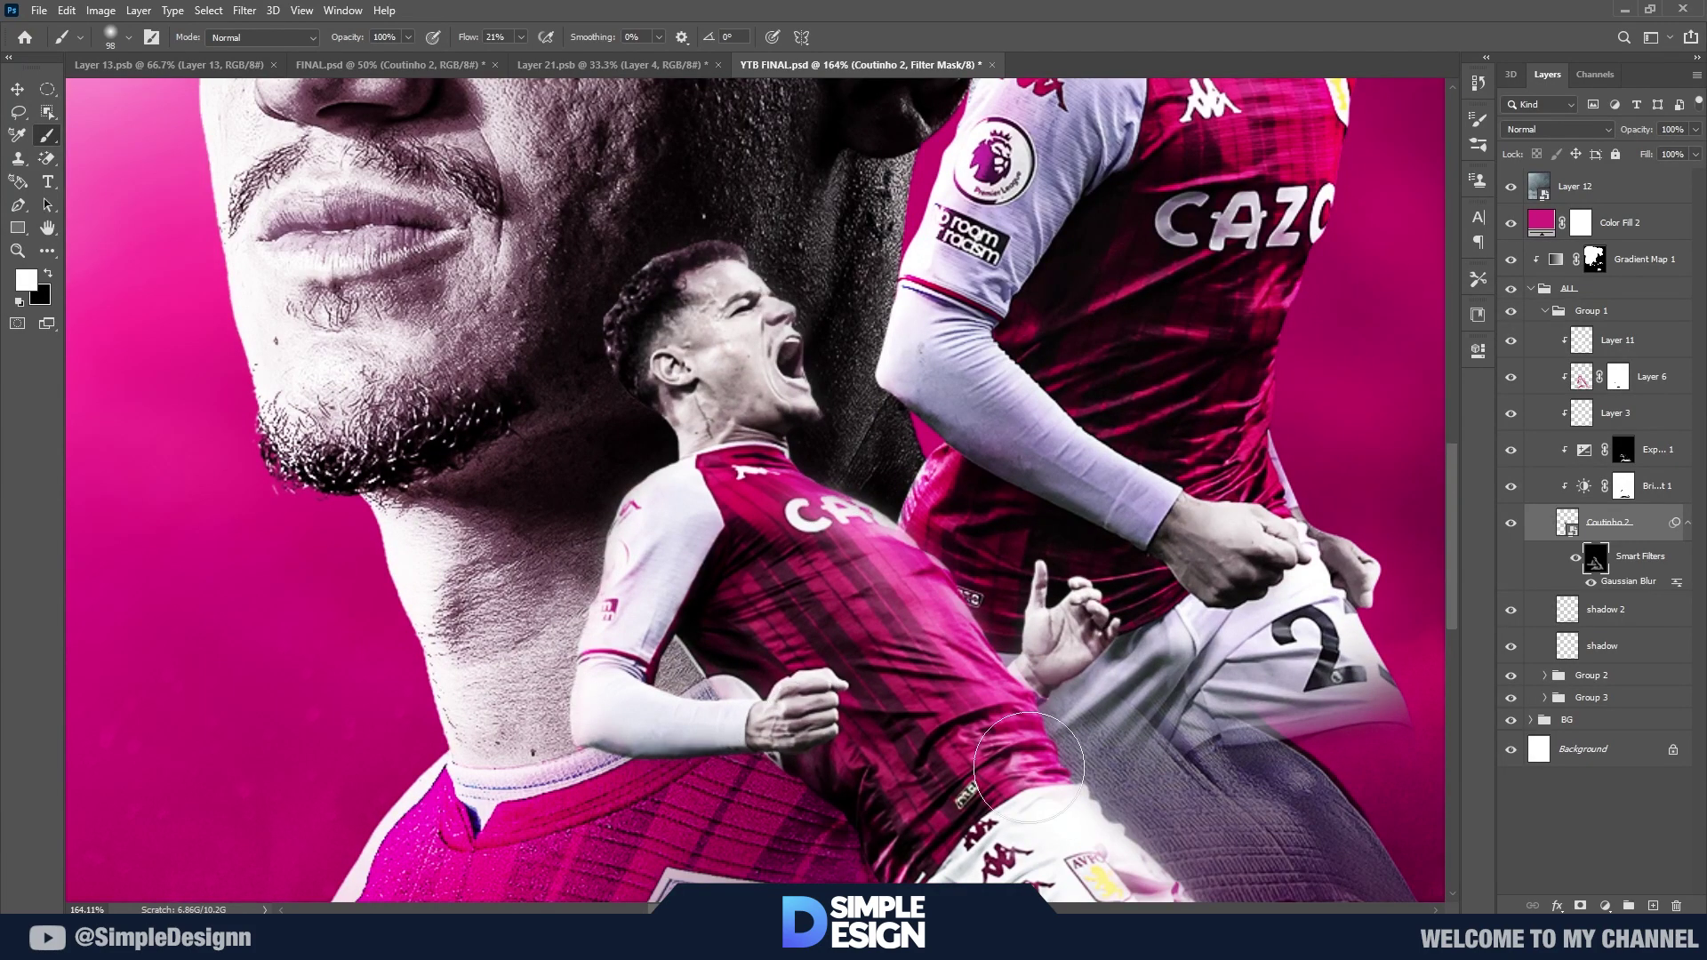
{"action": "left_click_drag", "start_coordinate": [1029, 767], "coordinate": [1052, 486]}
{"action": "scroll", "coordinate": [803, 676], "scroll_direction": "down", "scroll_amount": 3}
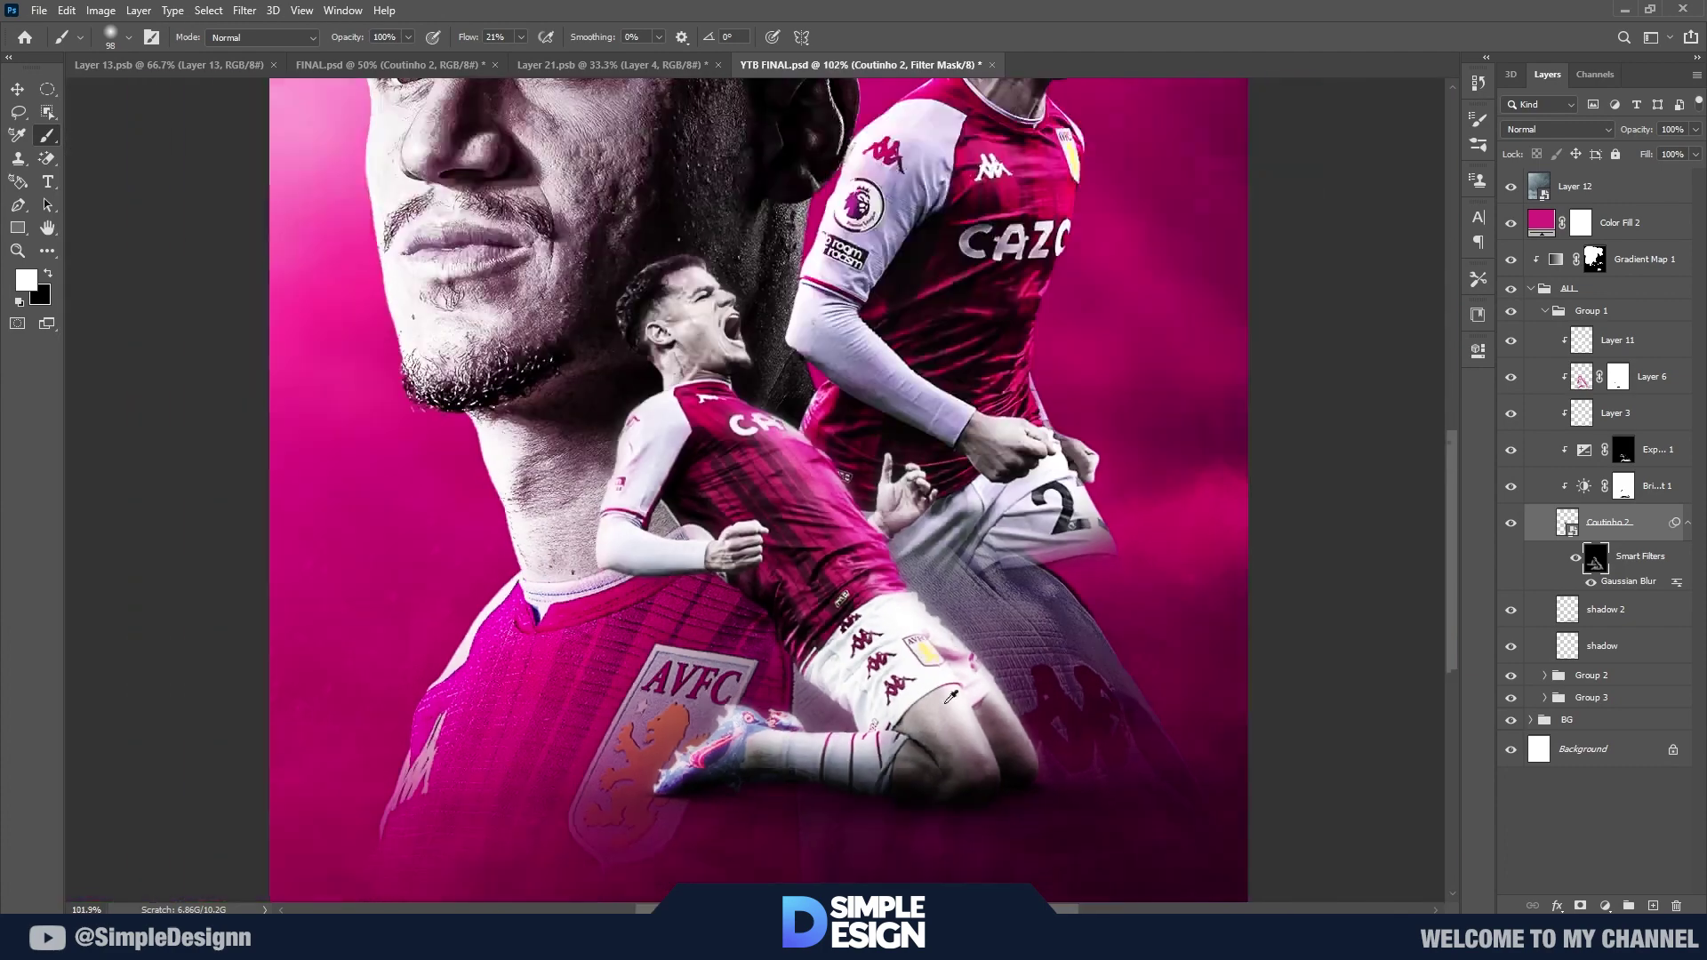
{"action": "scroll", "coordinate": [803, 676], "scroll_direction": "down", "scroll_amount": 1}
{"action": "scroll", "coordinate": [821, 655], "scroll_direction": "up", "scroll_amount": 2}
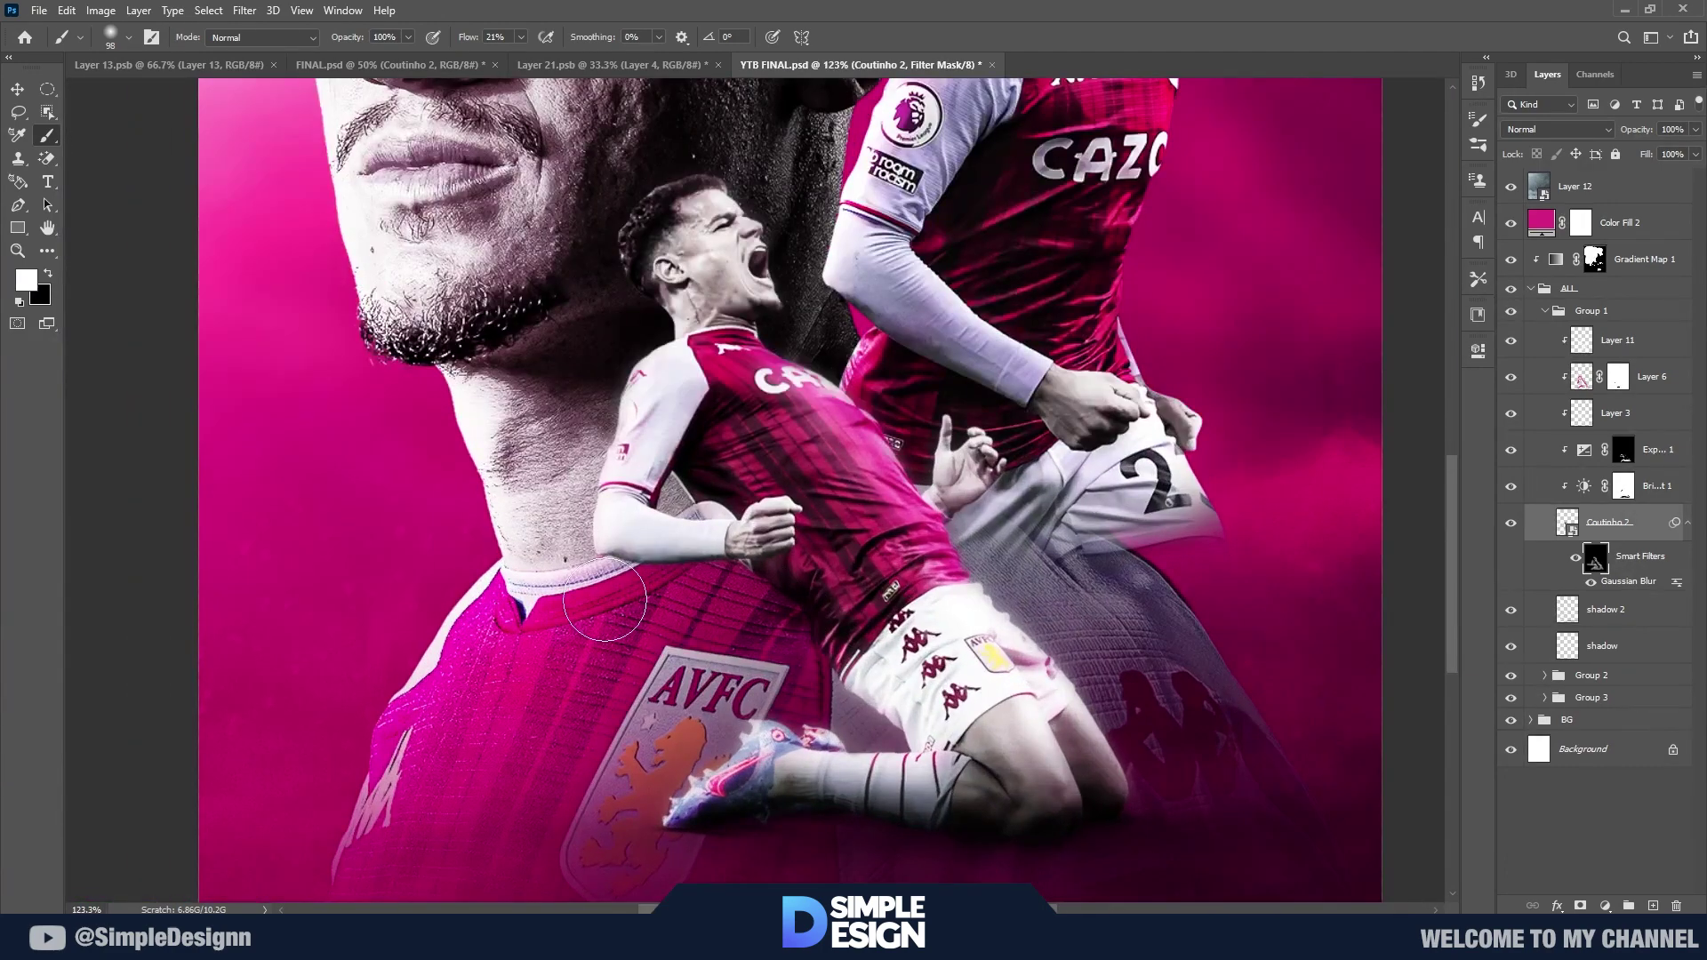
{"action": "left_click", "coordinate": [1567, 523]}
{"action": "scroll", "coordinate": [1036, 783], "scroll_direction": "up", "scroll_amount": 1}
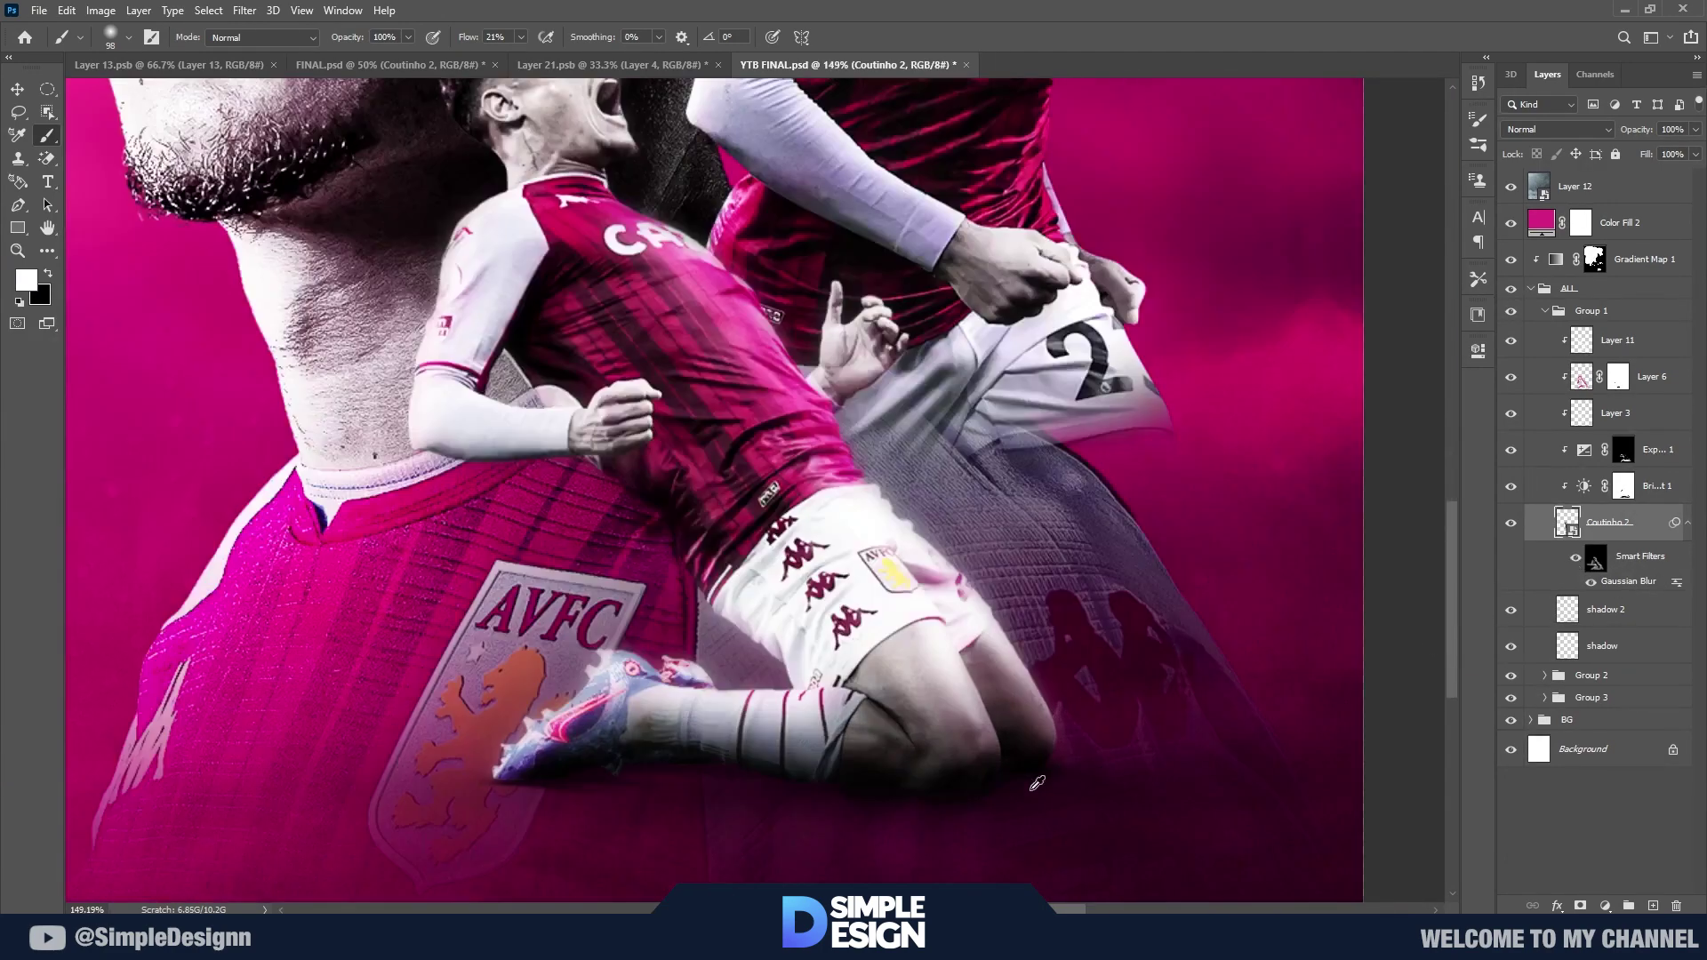
{"action": "scroll", "coordinate": [1037, 784], "scroll_direction": "down", "scroll_amount": 3}
{"action": "scroll", "coordinate": [1037, 783], "scroll_direction": "up", "scroll_amount": 1}
{"action": "left_click", "coordinate": [1544, 310]}
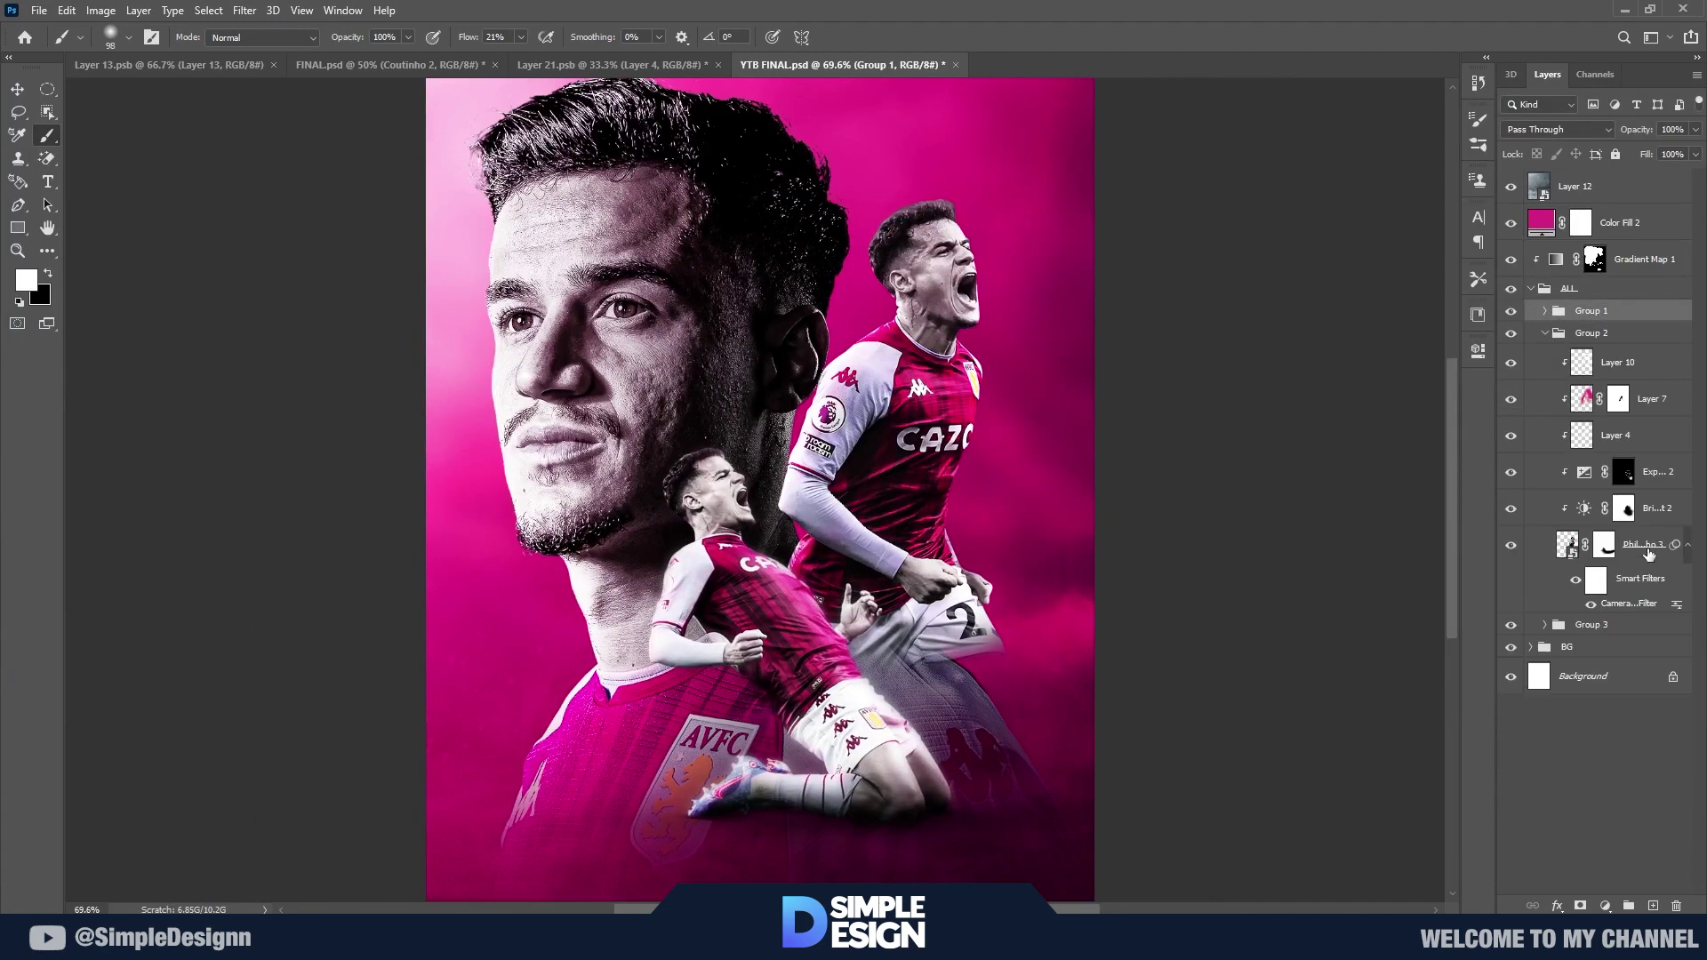
Step: Rasterize Philippe Coutinho 3 and apply a Gaussian Blur to it
{"action": "right_click", "coordinate": [1650, 553]}
{"action": "left_click", "coordinate": [1482, 343]}
{"action": "left_click", "coordinate": [244, 11]}
{"action": "mouse_move", "coordinate": [254, 211]}
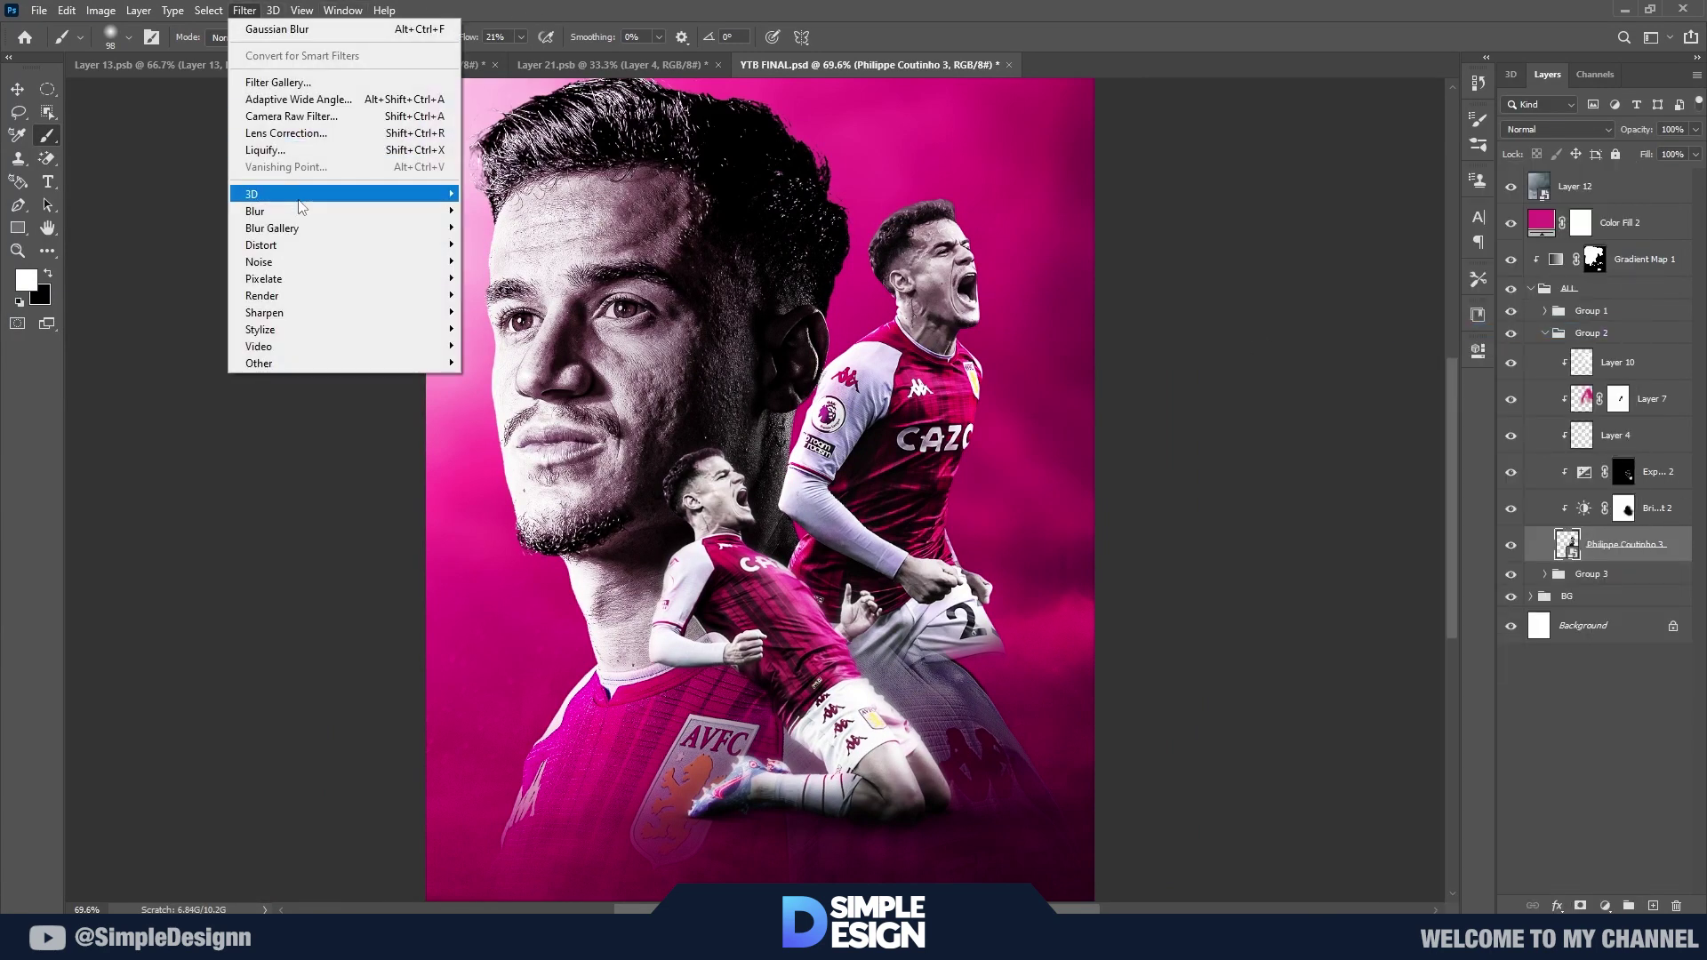
{"action": "left_click", "coordinate": [503, 281]}
{"action": "left_click", "coordinate": [1562, 419]}
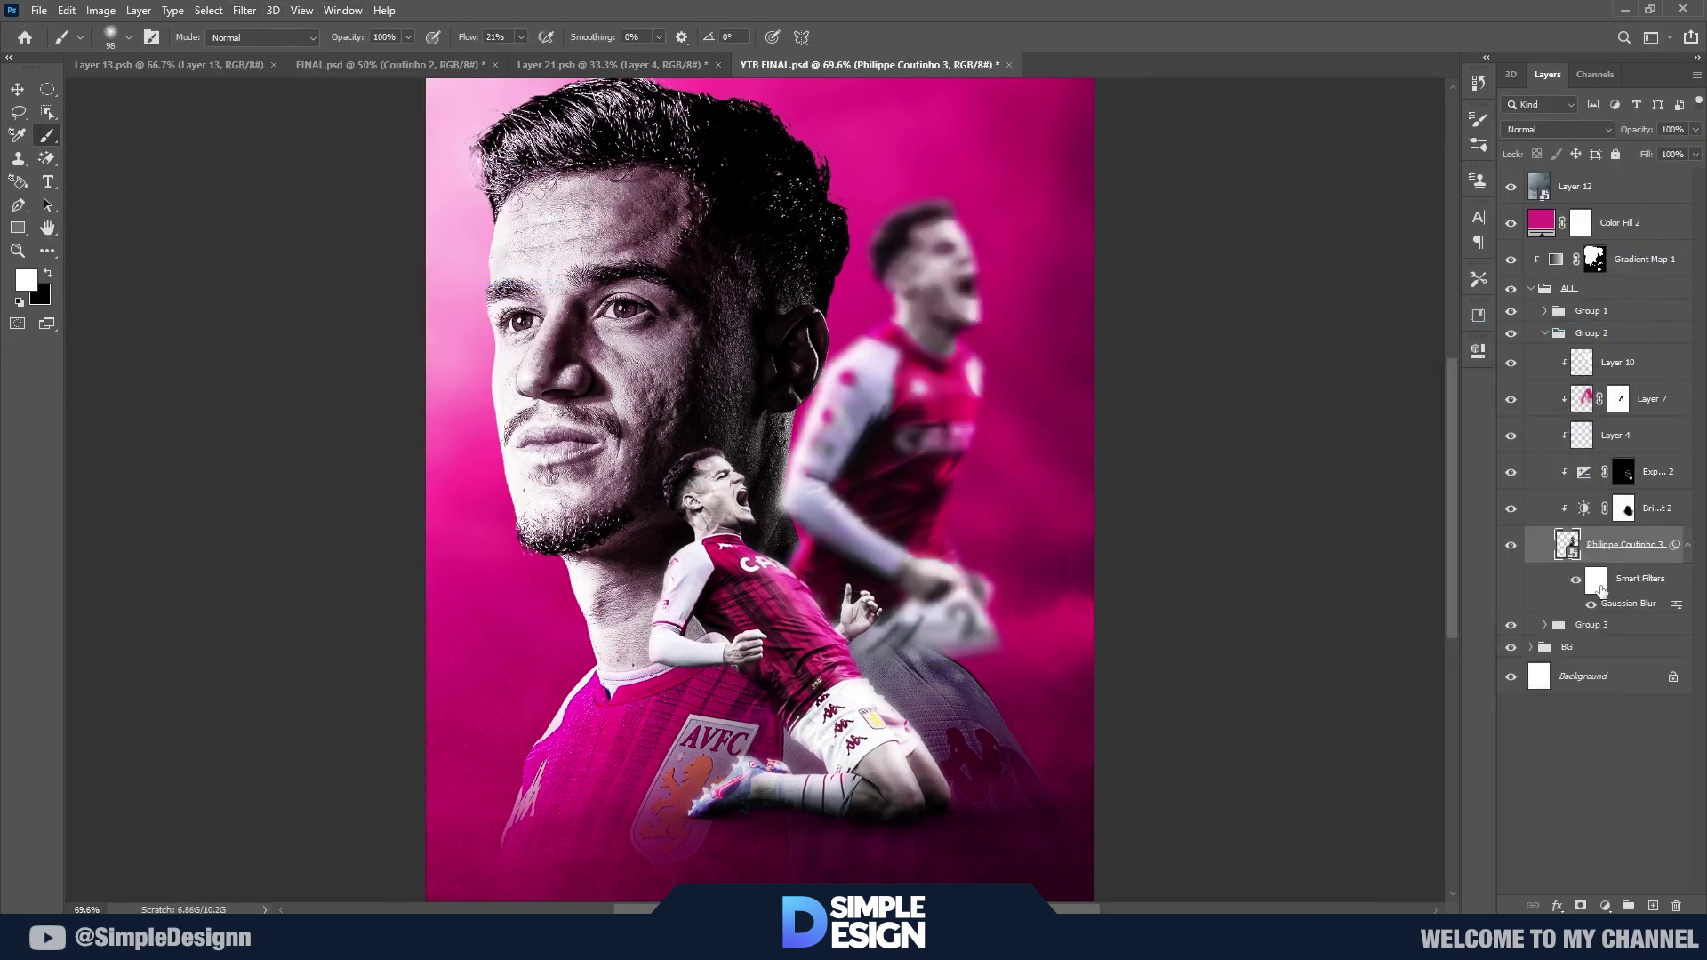
Step: Invert the blur's filter mask and paint the blur back over the shorts and number 2
{"action": "left_click", "coordinate": [1596, 579]}
{"action": "key", "text": "ctrl+i"}
{"action": "key", "text": "b"}
{"action": "scroll", "coordinate": [984, 411], "scroll_direction": "up", "scroll_amount": 2}
{"action": "scroll", "coordinate": [955, 467], "scroll_direction": "up", "scroll_amount": 1}
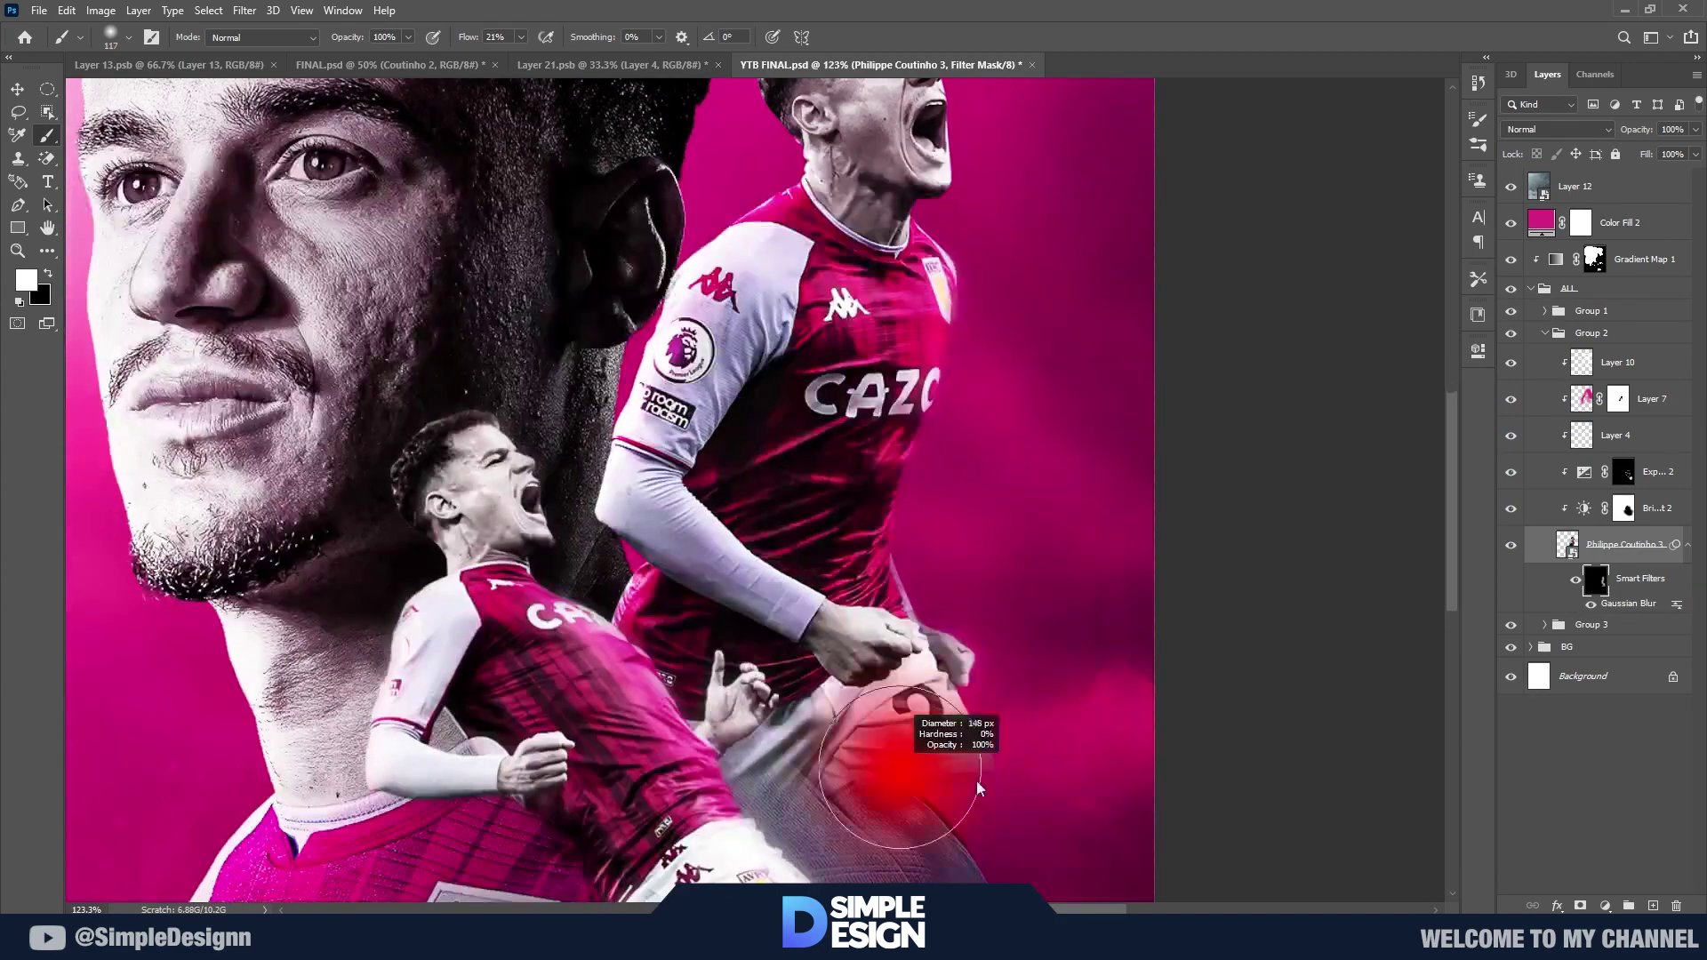
{"action": "left_click_drag", "start_coordinate": [913, 773], "coordinate": [952, 765]}
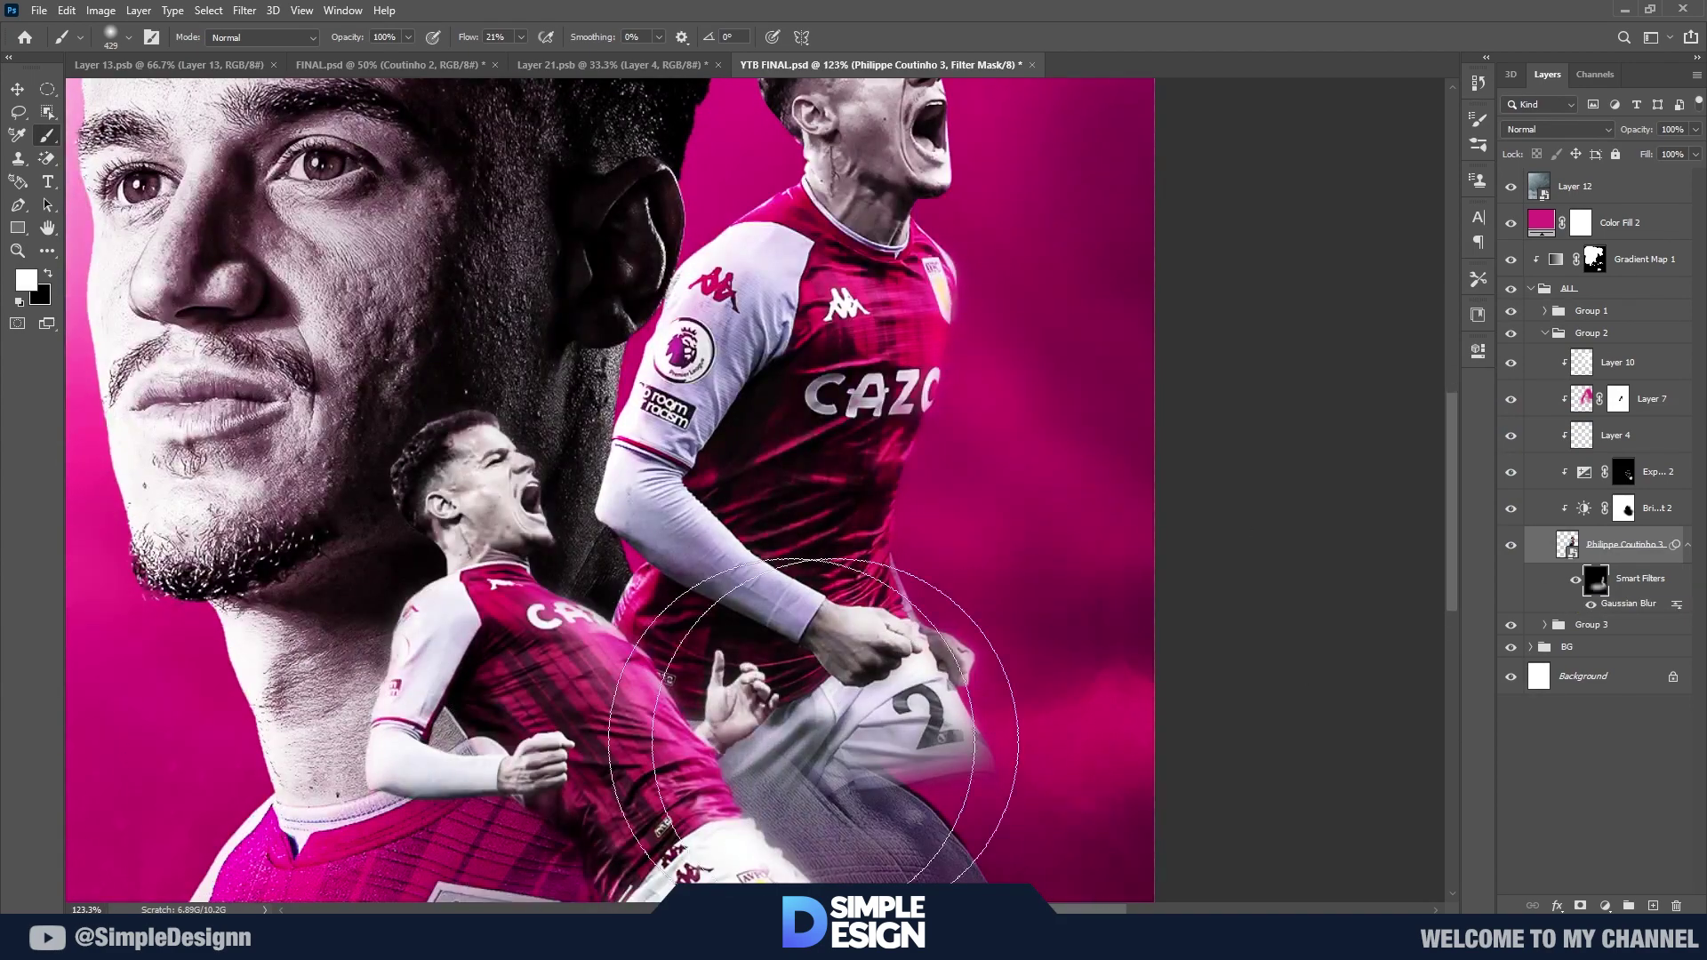
{"action": "scroll", "coordinate": [889, 711], "scroll_direction": "down", "scroll_amount": 3}
{"action": "scroll", "coordinate": [457, 613], "scroll_direction": "up", "scroll_amount": 3}
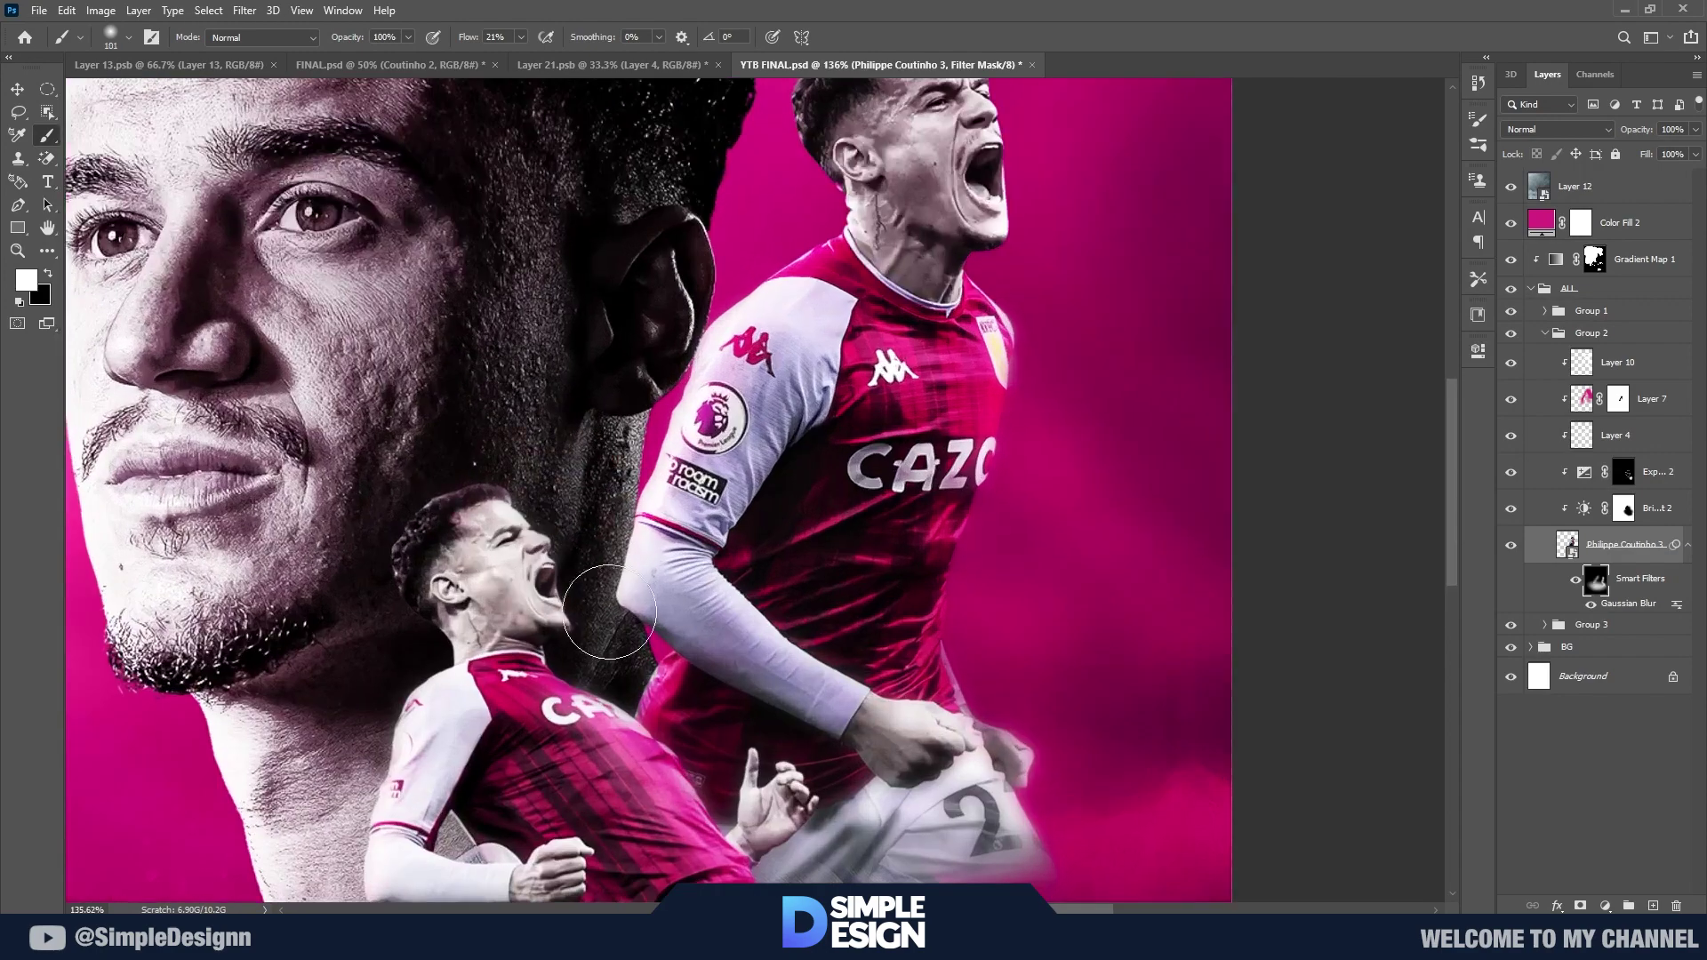
{"action": "scroll", "coordinate": [626, 715], "scroll_direction": "up", "scroll_amount": 5}
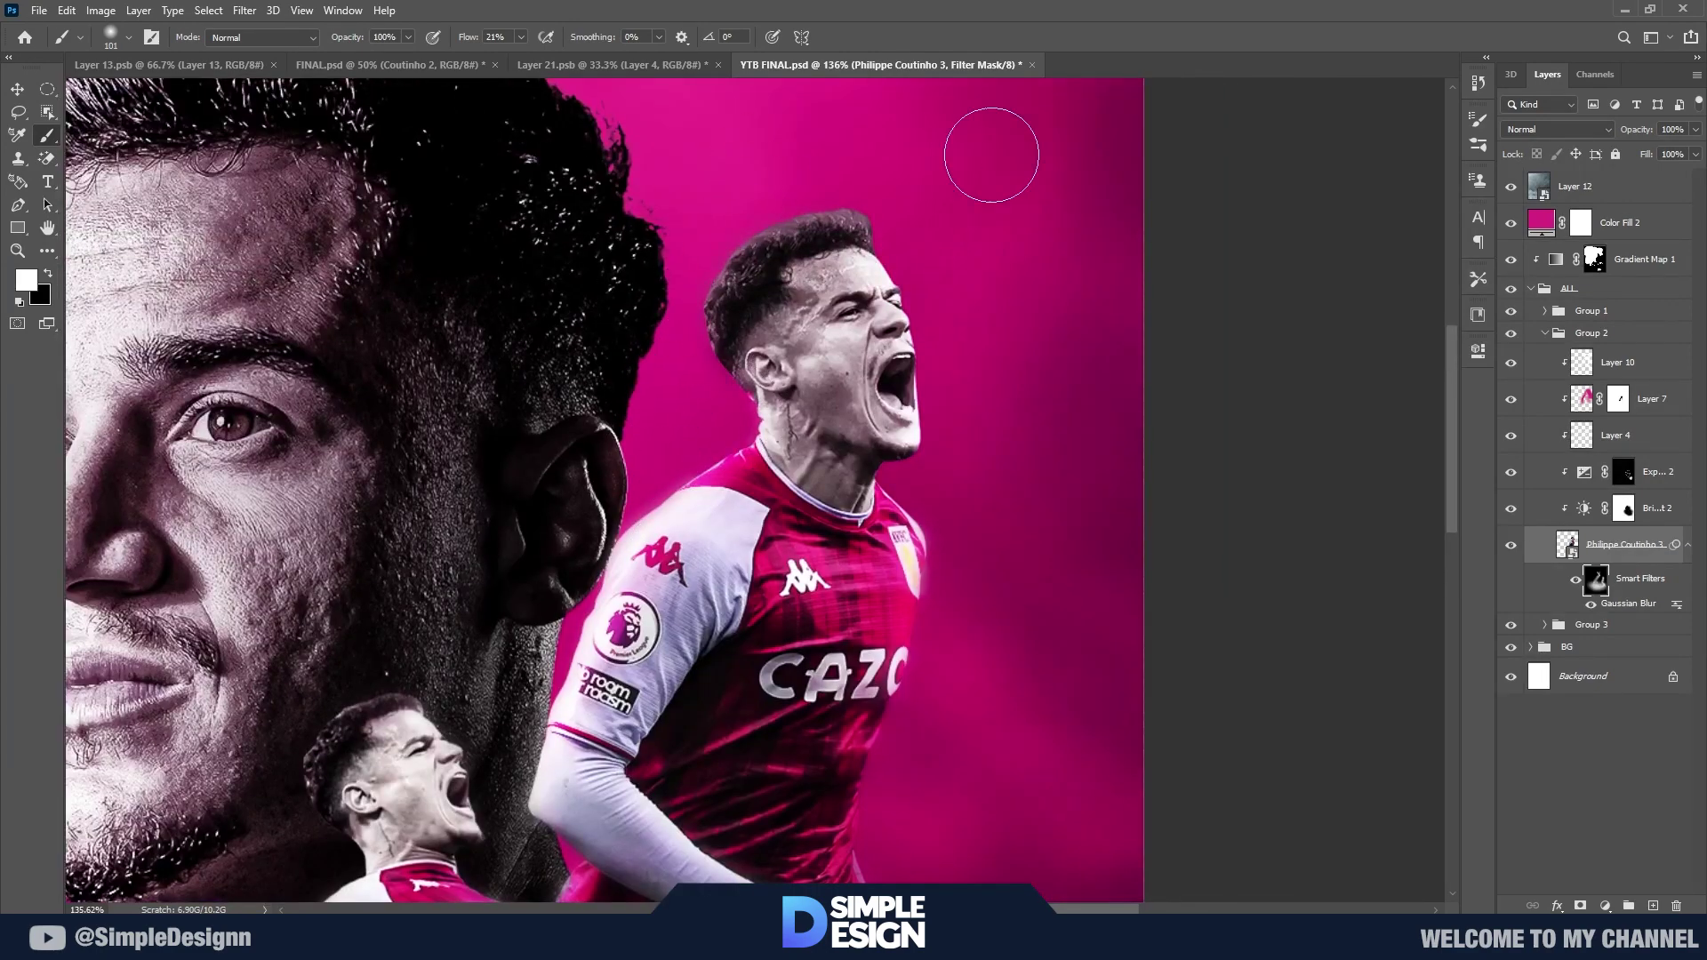
{"action": "scroll", "coordinate": [785, 390], "scroll_direction": "down", "scroll_amount": 2}
{"action": "scroll", "coordinate": [785, 390], "scroll_direction": "down", "scroll_amount": 1}
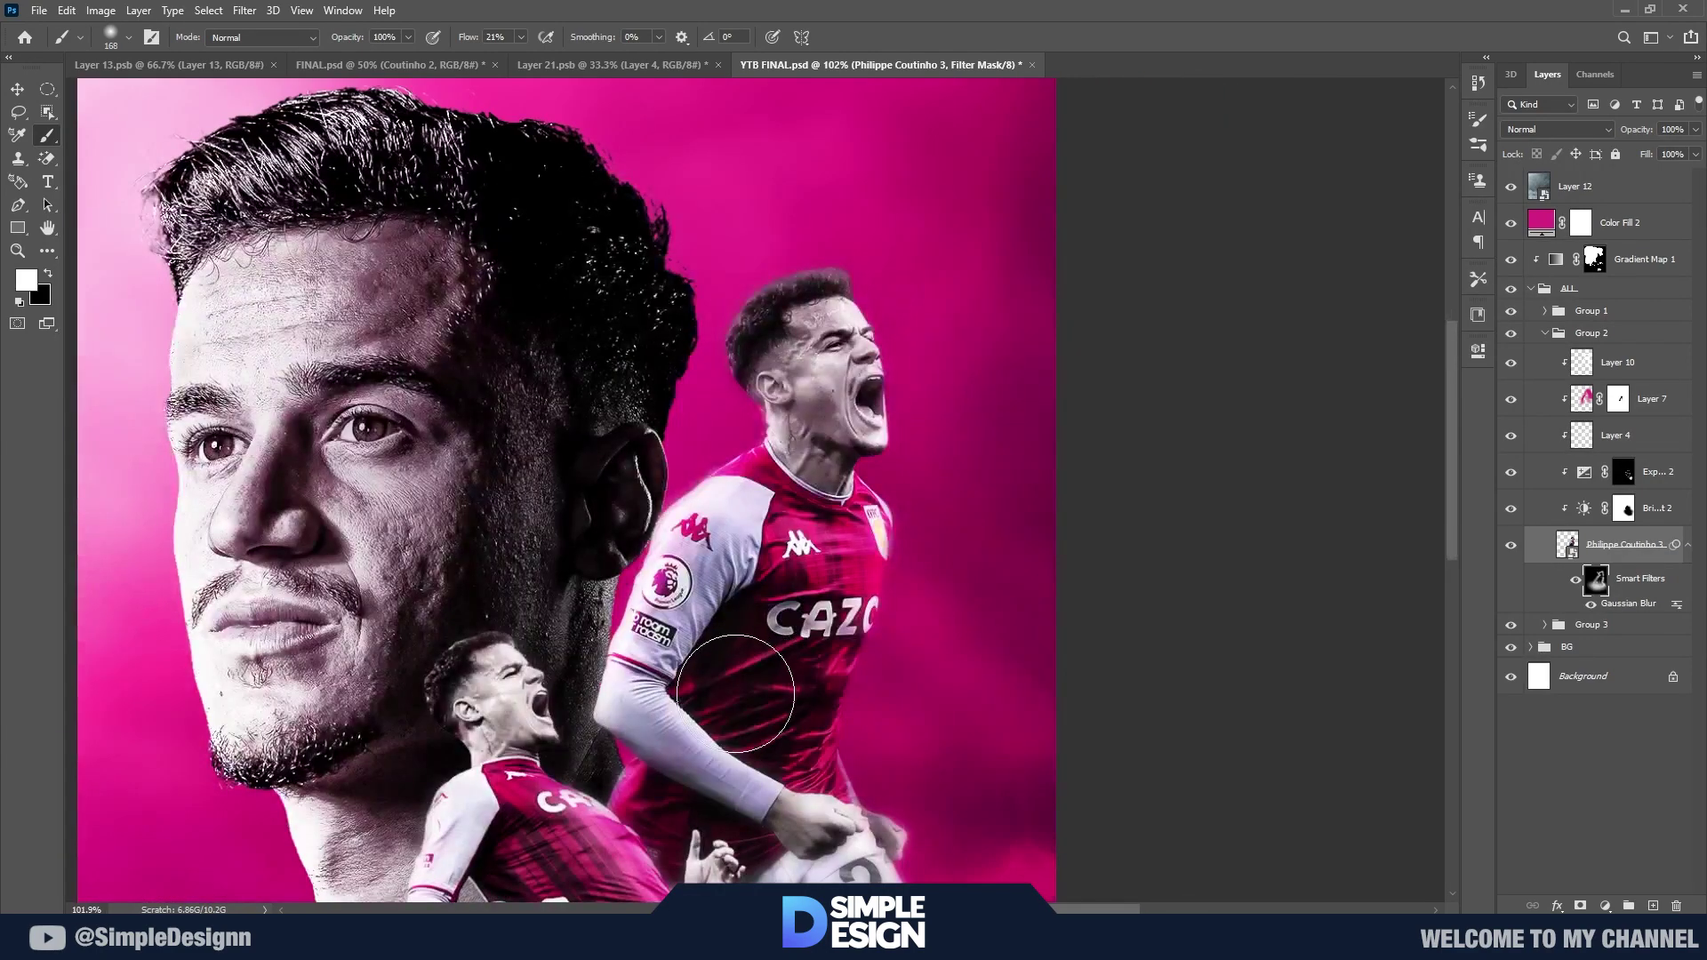
{"action": "scroll", "coordinate": [1169, 720], "scroll_direction": "down", "scroll_amount": 2}
{"action": "key", "text": "x"}
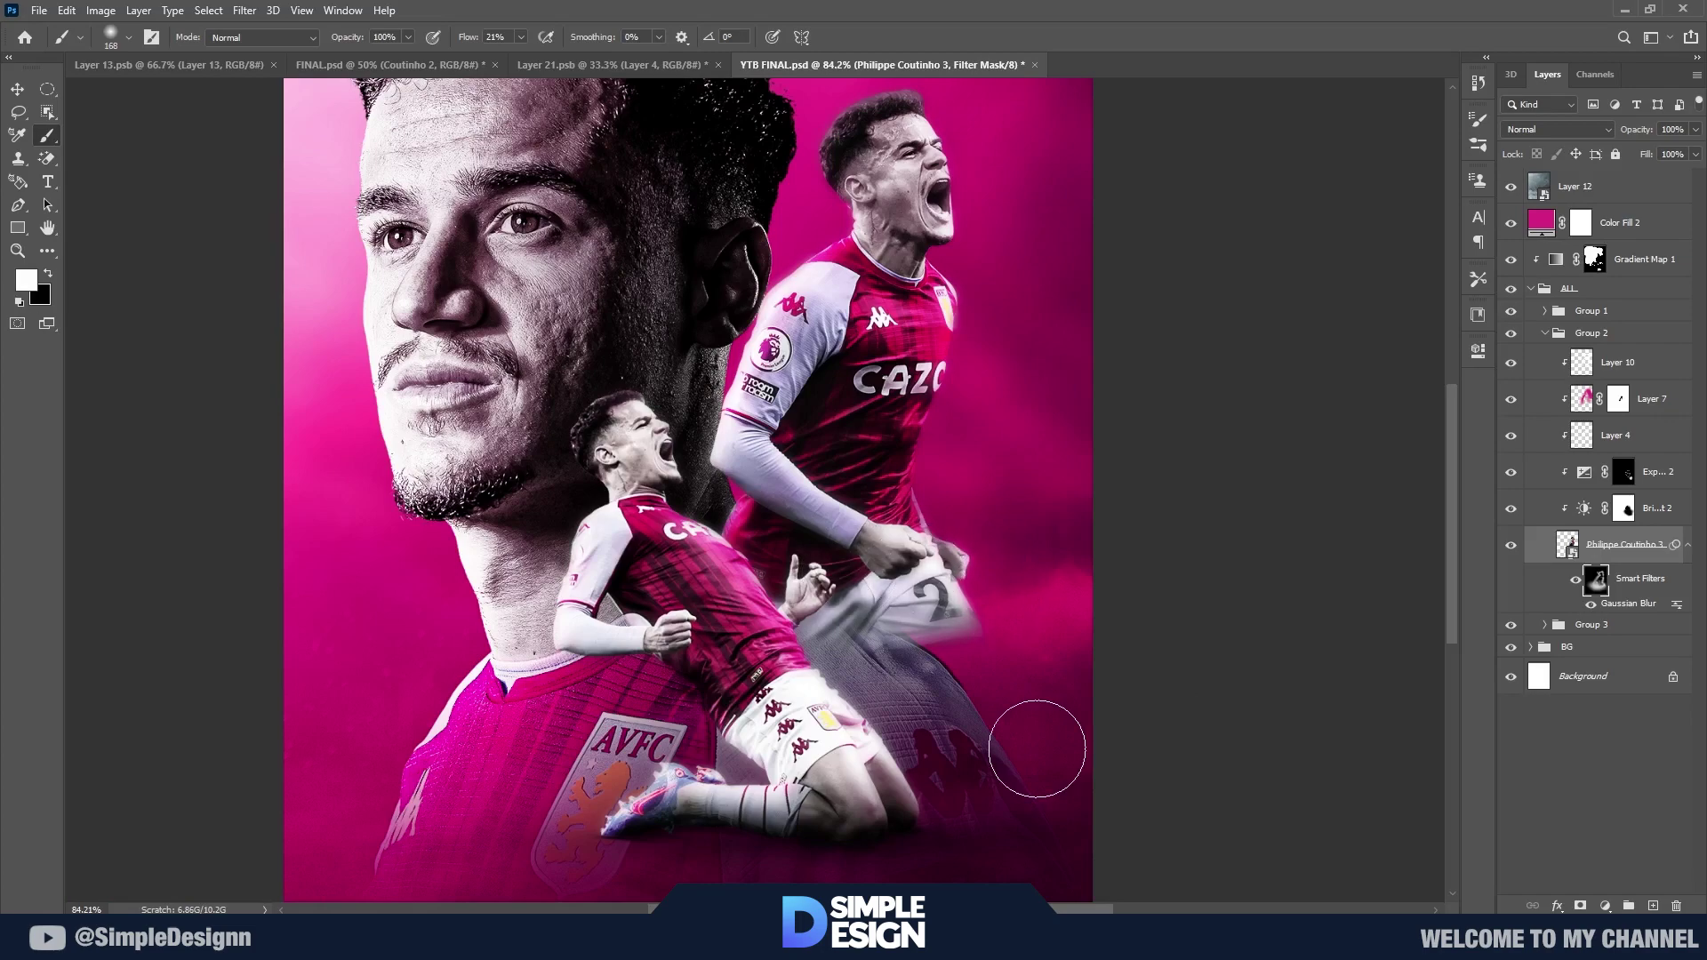
{"action": "scroll", "coordinate": [1052, 712], "scroll_direction": "down", "scroll_amount": 3}
{"action": "scroll", "coordinate": [783, 372], "scroll_direction": "up", "scroll_amount": 1}
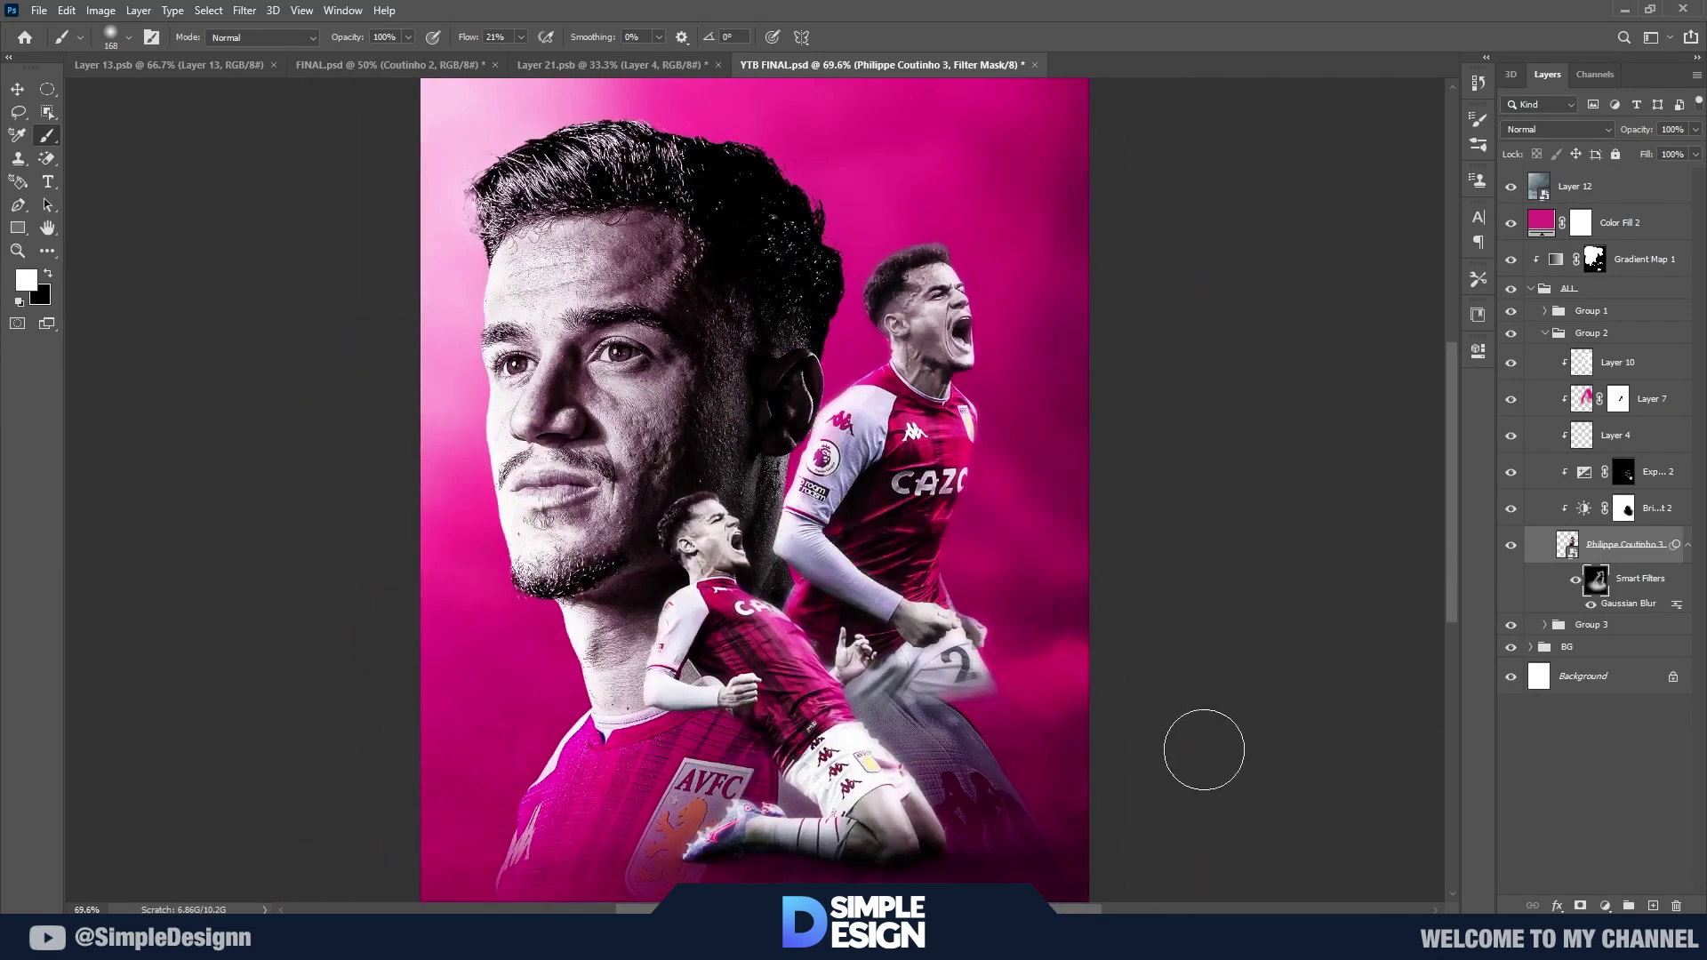
{"action": "scroll", "coordinate": [874, 765], "scroll_direction": "up", "scroll_amount": 3}
{"action": "scroll", "coordinate": [1144, 538], "scroll_direction": "up", "scroll_amount": 1}
Step: Select Philippe Coutinho 1 in Group 3 and apply a Gaussian Blur to it
{"action": "left_click", "coordinate": [1546, 332]}
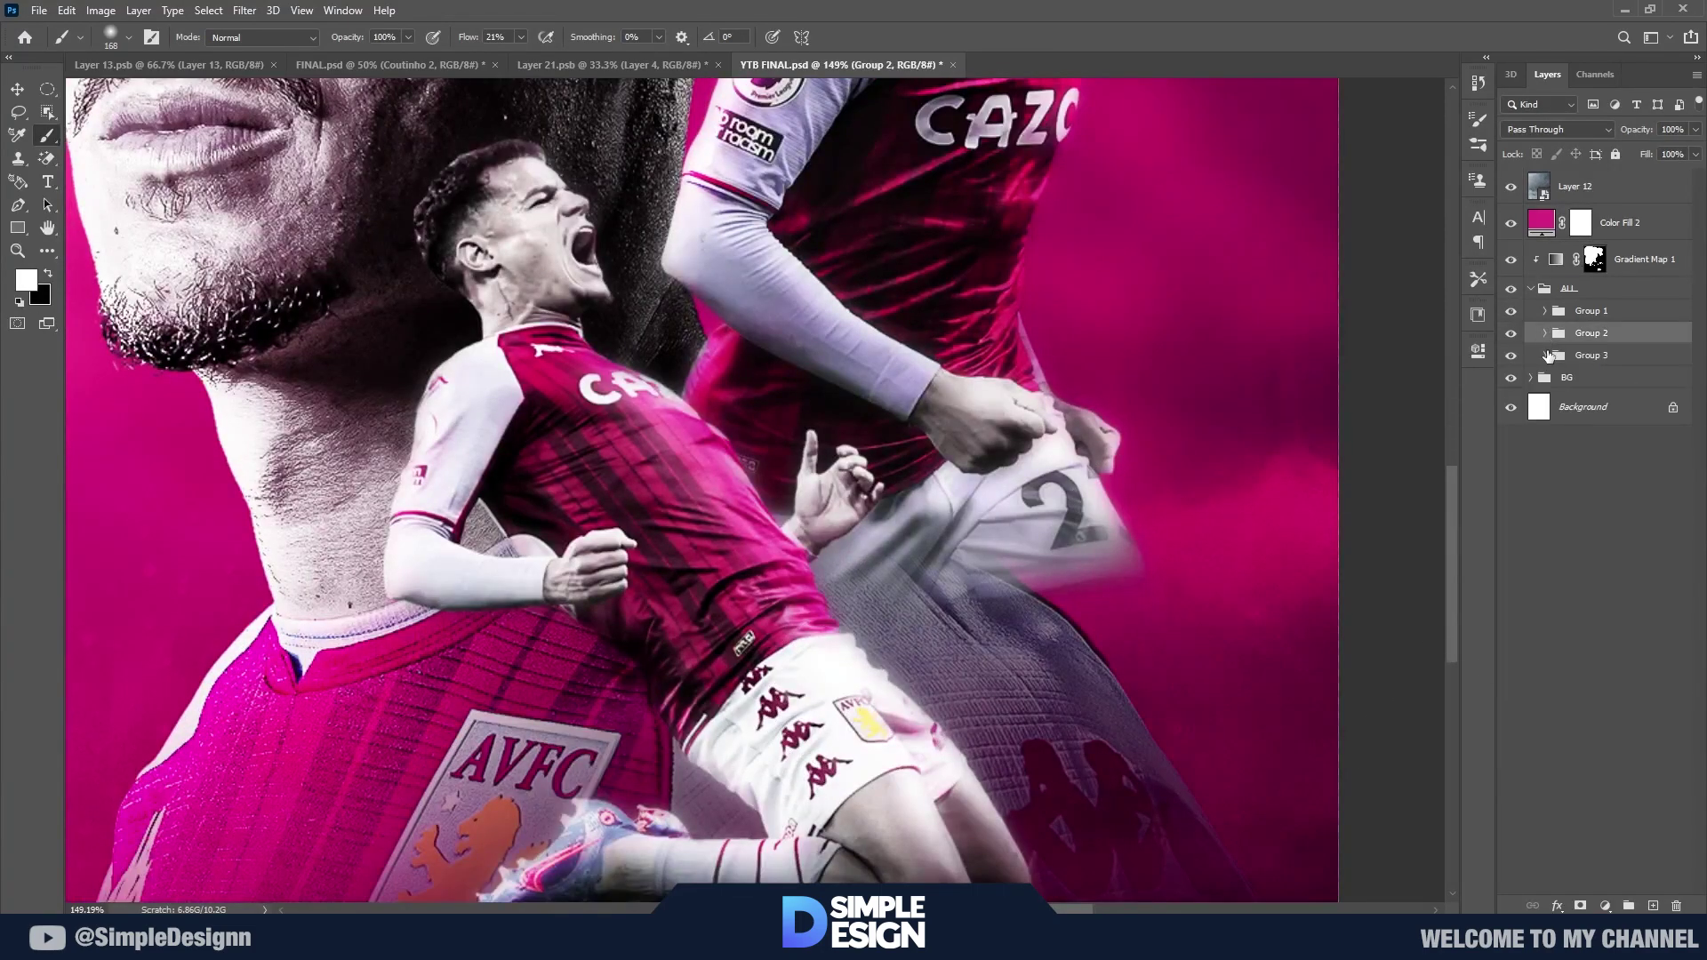
{"action": "right_click", "coordinate": [1627, 567]}
{"action": "left_click", "coordinate": [1119, 529]}
{"action": "key", "text": "ctrl+0"}
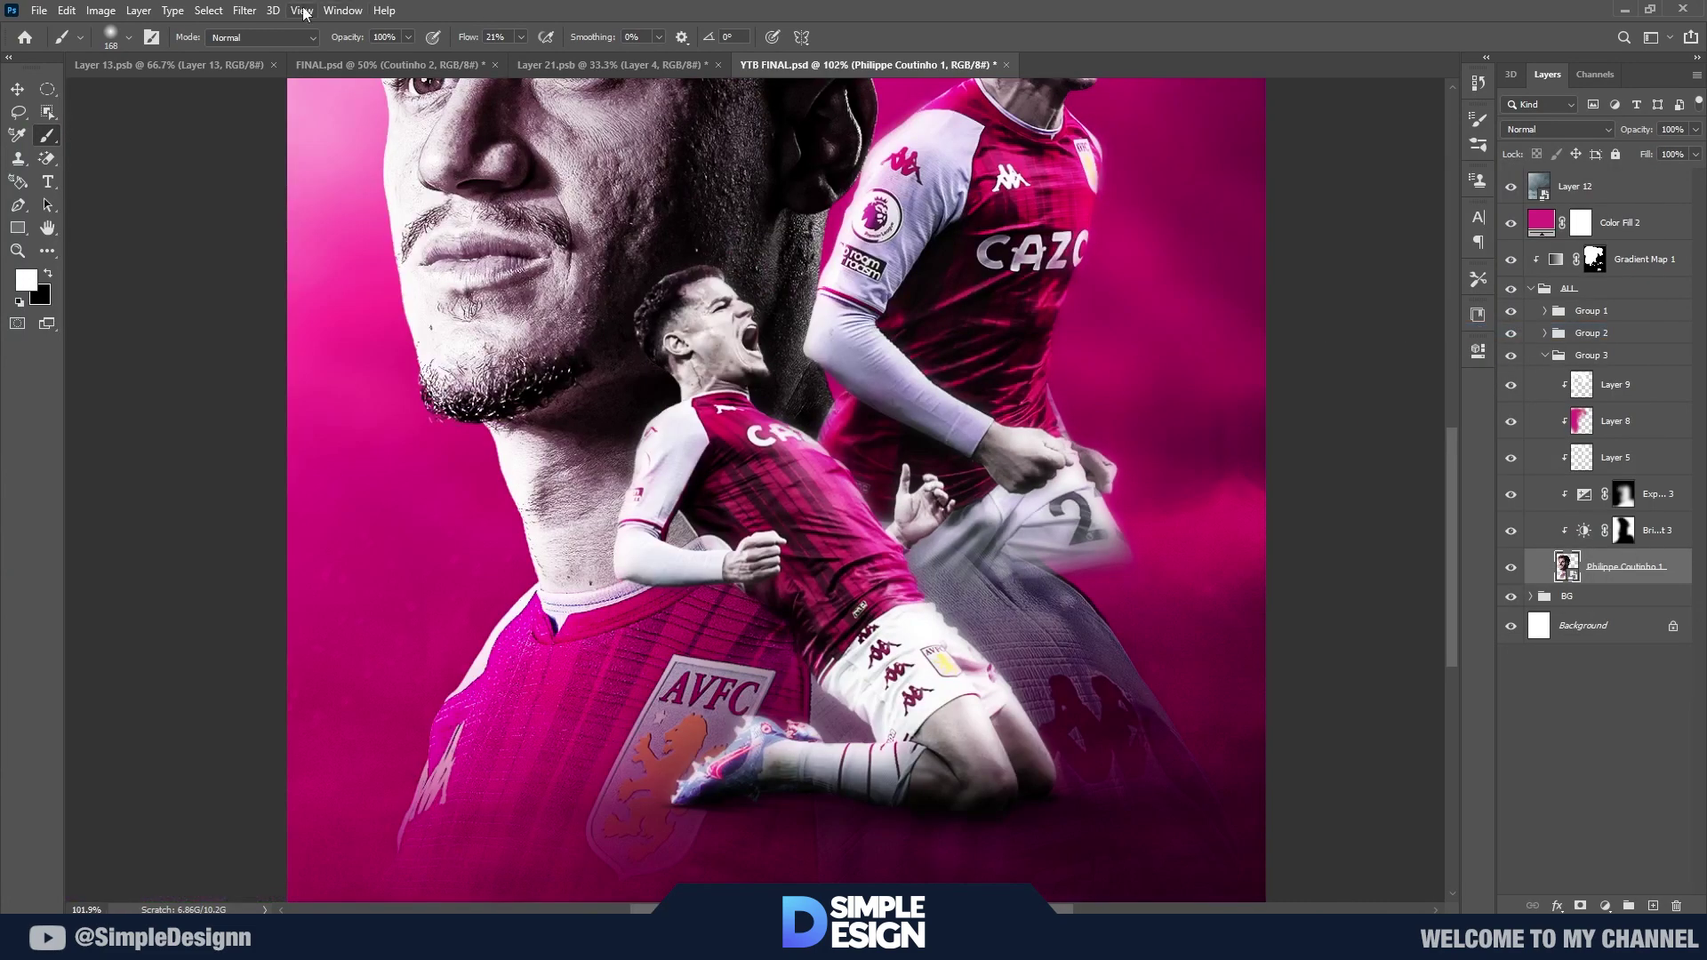
{"action": "left_click", "coordinate": [244, 9]}
{"action": "left_click", "coordinate": [498, 280]}
{"action": "left_click", "coordinate": [1552, 419]}
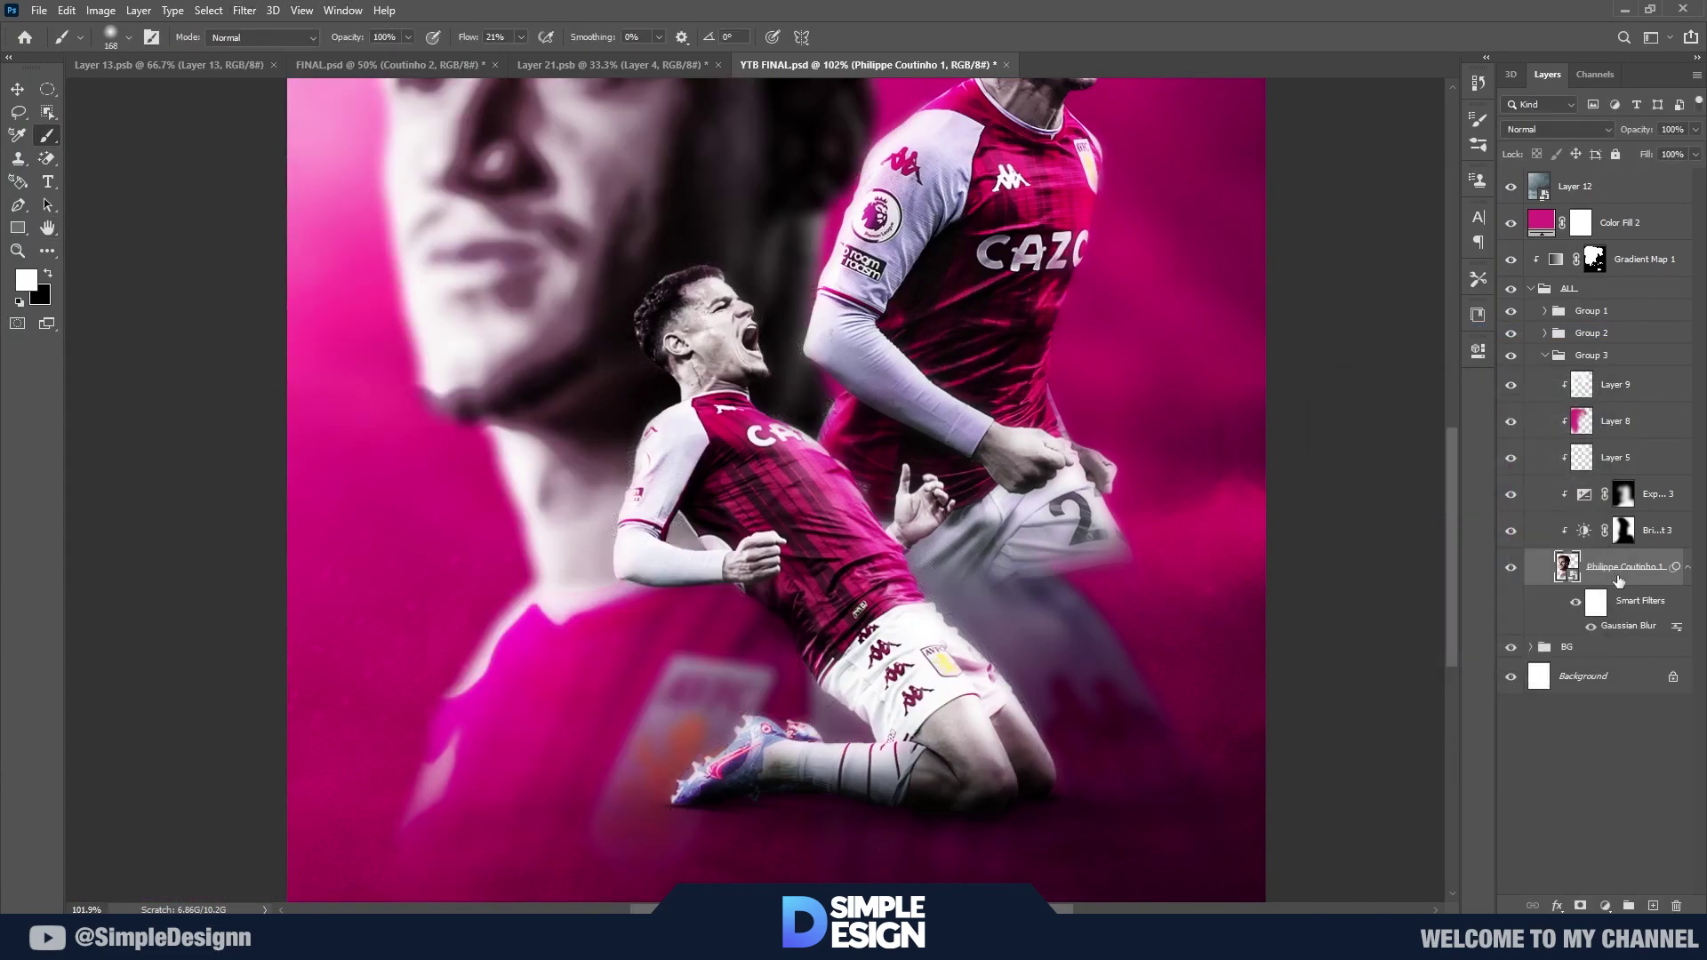
Step: Invert the filter mask and size the brush to reveal the blur over the jersey
{"action": "key", "text": "ctrl+i"}
{"action": "scroll", "coordinate": [969, 534], "scroll_direction": "down", "scroll_amount": 3, "text": "alt"}
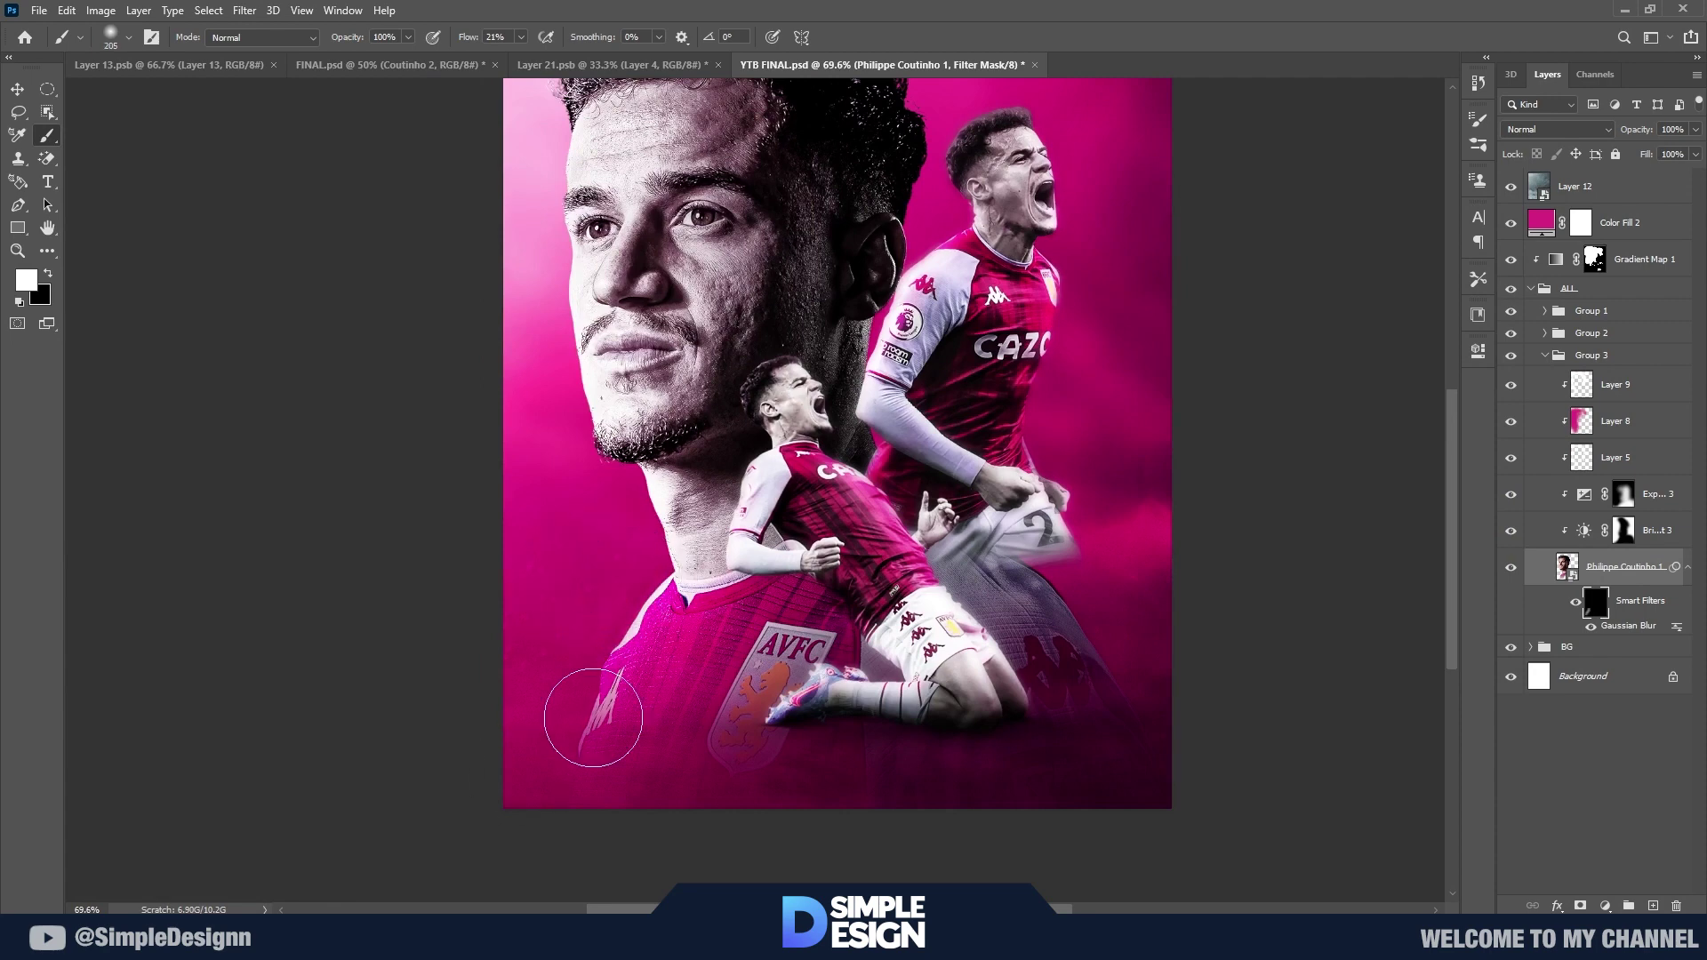
{"action": "key", "text": "bracketright"}
{"action": "key", "text": "bracketright"}
{"action": "key", "text": "bracketright"}
{"action": "scroll", "coordinate": [773, 569], "scroll_direction": "up", "scroll_amount": 3, "text": "alt"}
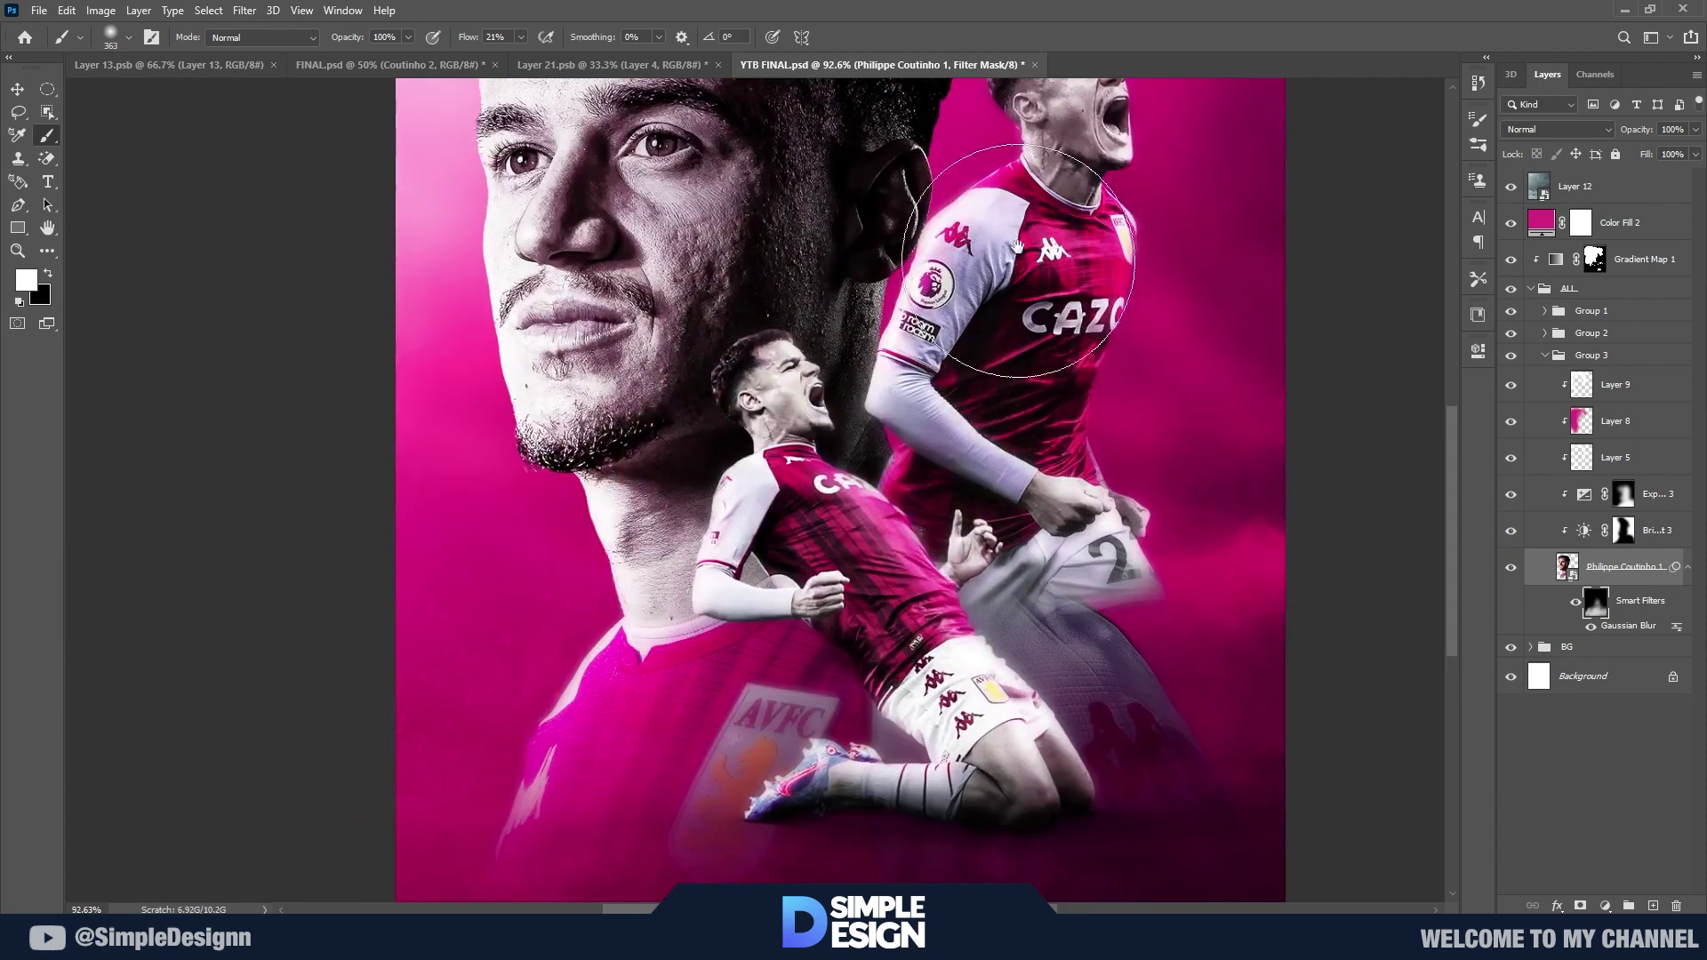
{"action": "scroll", "coordinate": [979, 231], "scroll_direction": "up", "scroll_amount": 3}
{"action": "key", "text": "bracketleft"}
{"action": "key", "text": "bracketleft"}
{"action": "key", "text": "bracketleft"}
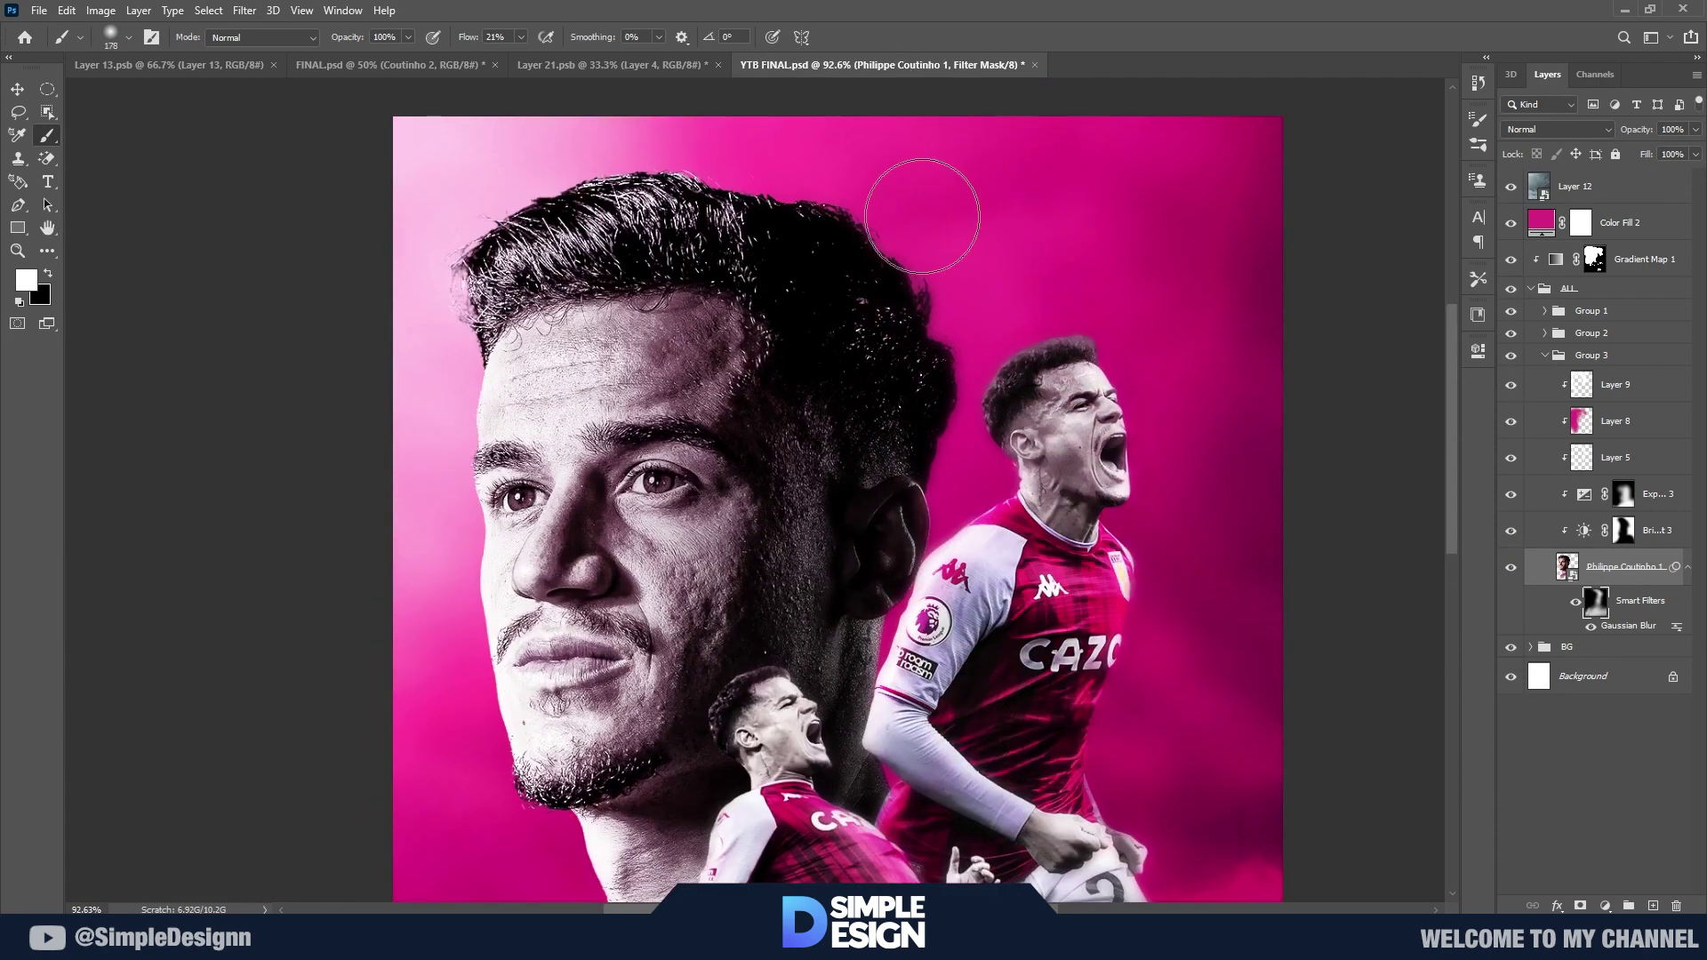
{"action": "scroll", "coordinate": [400, 356], "scroll_direction": "down", "scroll_amount": 1}
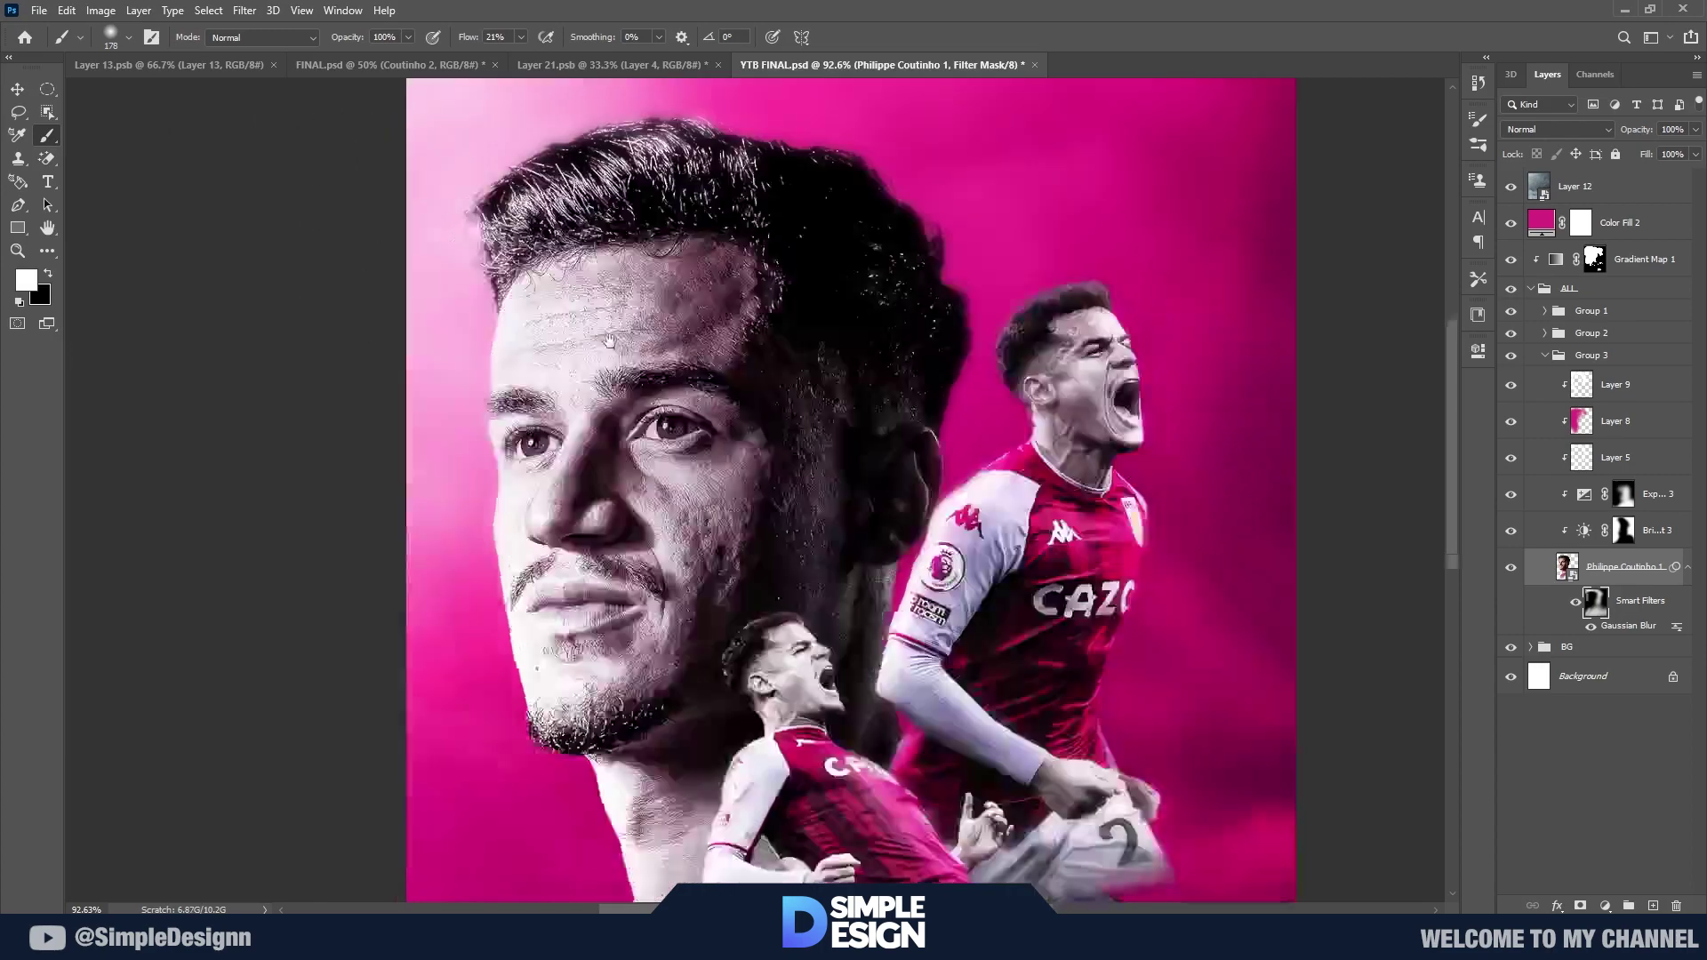
{"action": "scroll", "coordinate": [533, 426], "scroll_direction": "down", "scroll_amount": 4}
{"action": "scroll", "coordinate": [756, 416], "scroll_direction": "up", "scroll_amount": 3}
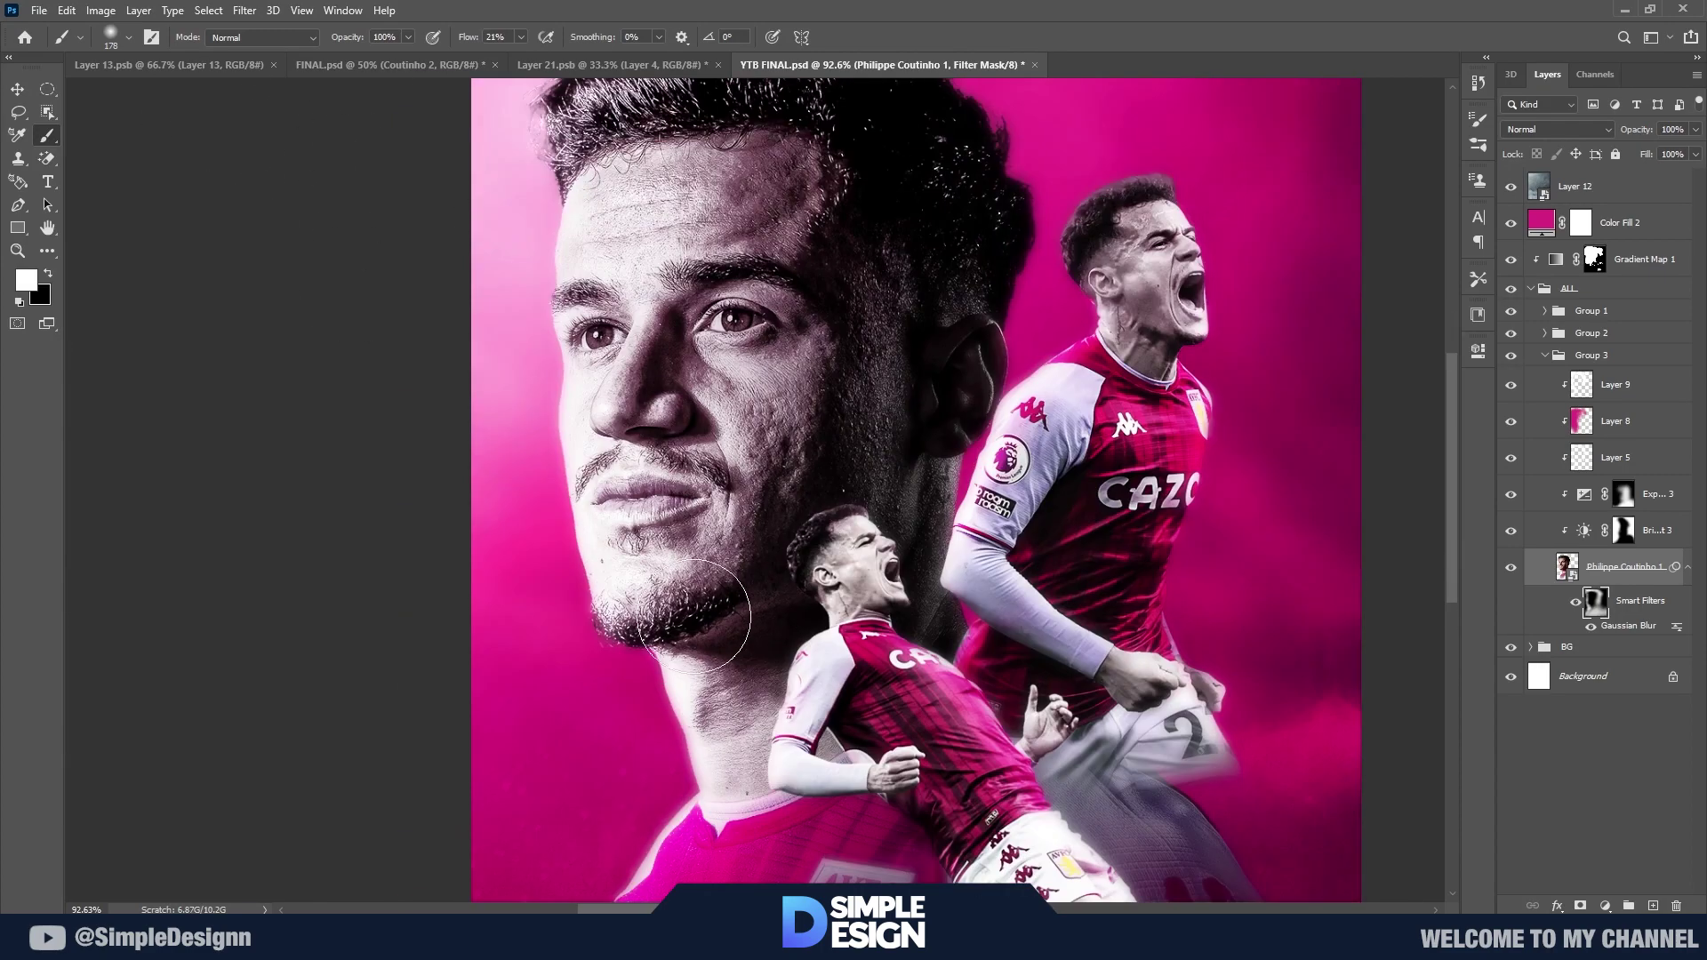
{"action": "scroll", "coordinate": [804, 528], "scroll_direction": "down", "scroll_amount": 2}
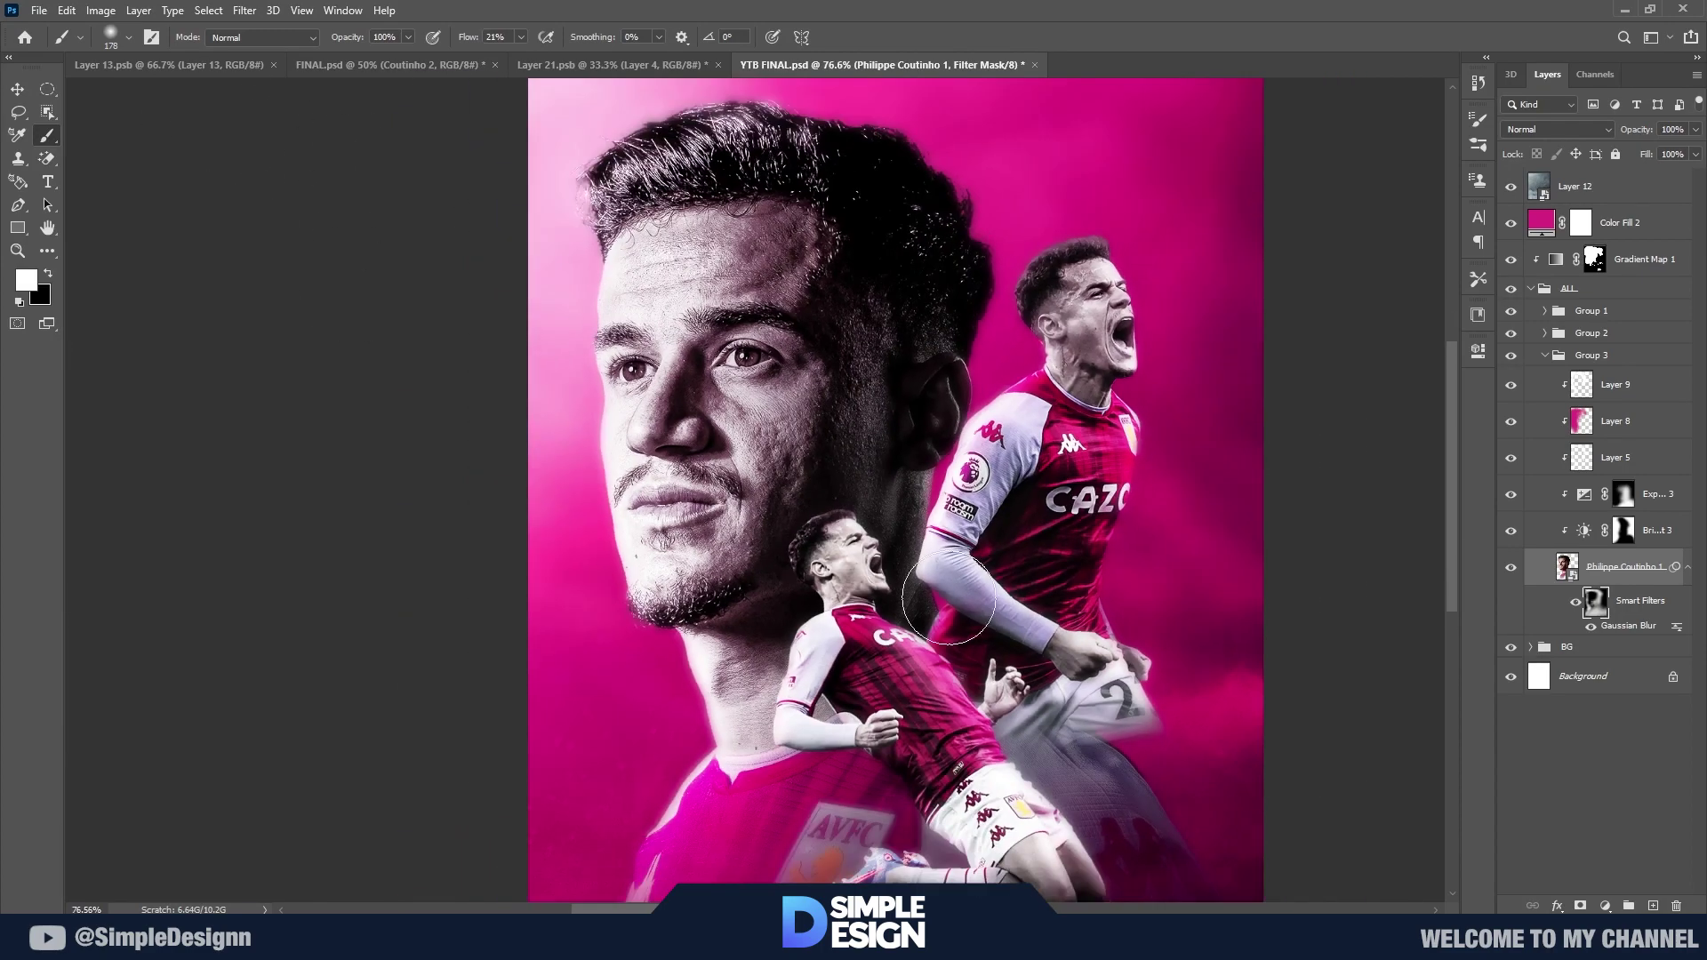
{"action": "scroll", "coordinate": [947, 602], "scroll_direction": "down", "scroll_amount": 2}
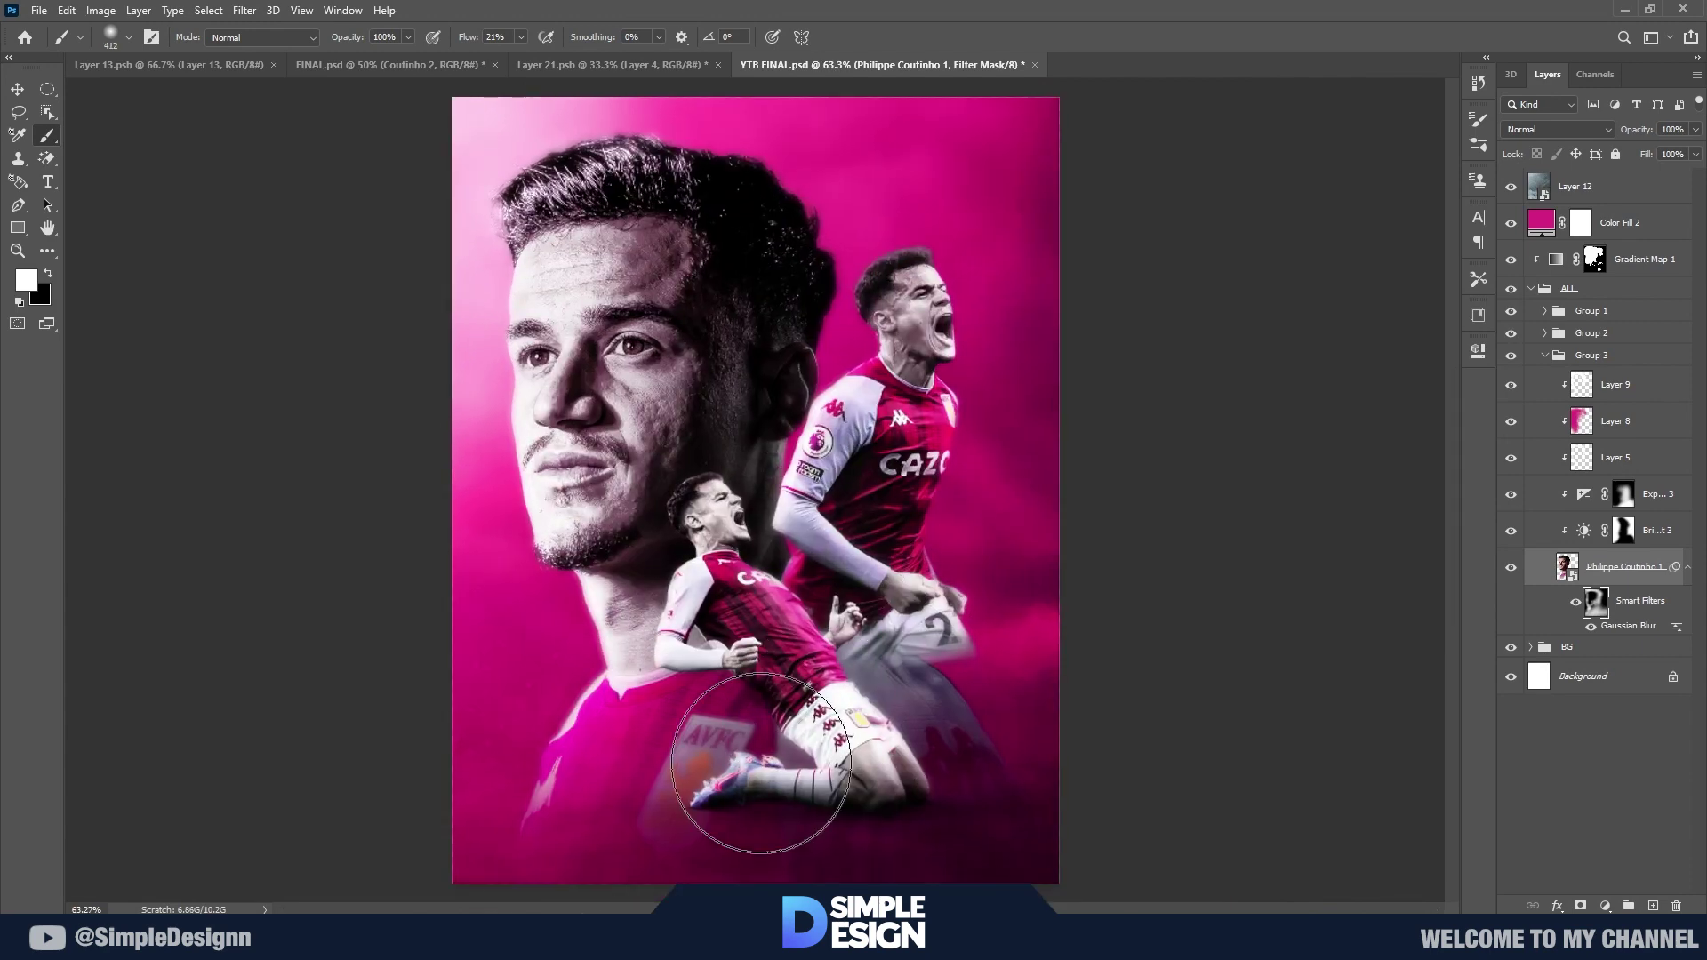
{"action": "scroll", "coordinate": [844, 578], "scroll_direction": "up", "scroll_amount": 1}
{"action": "scroll", "coordinate": [978, 489], "scroll_direction": "up", "scroll_amount": 3}
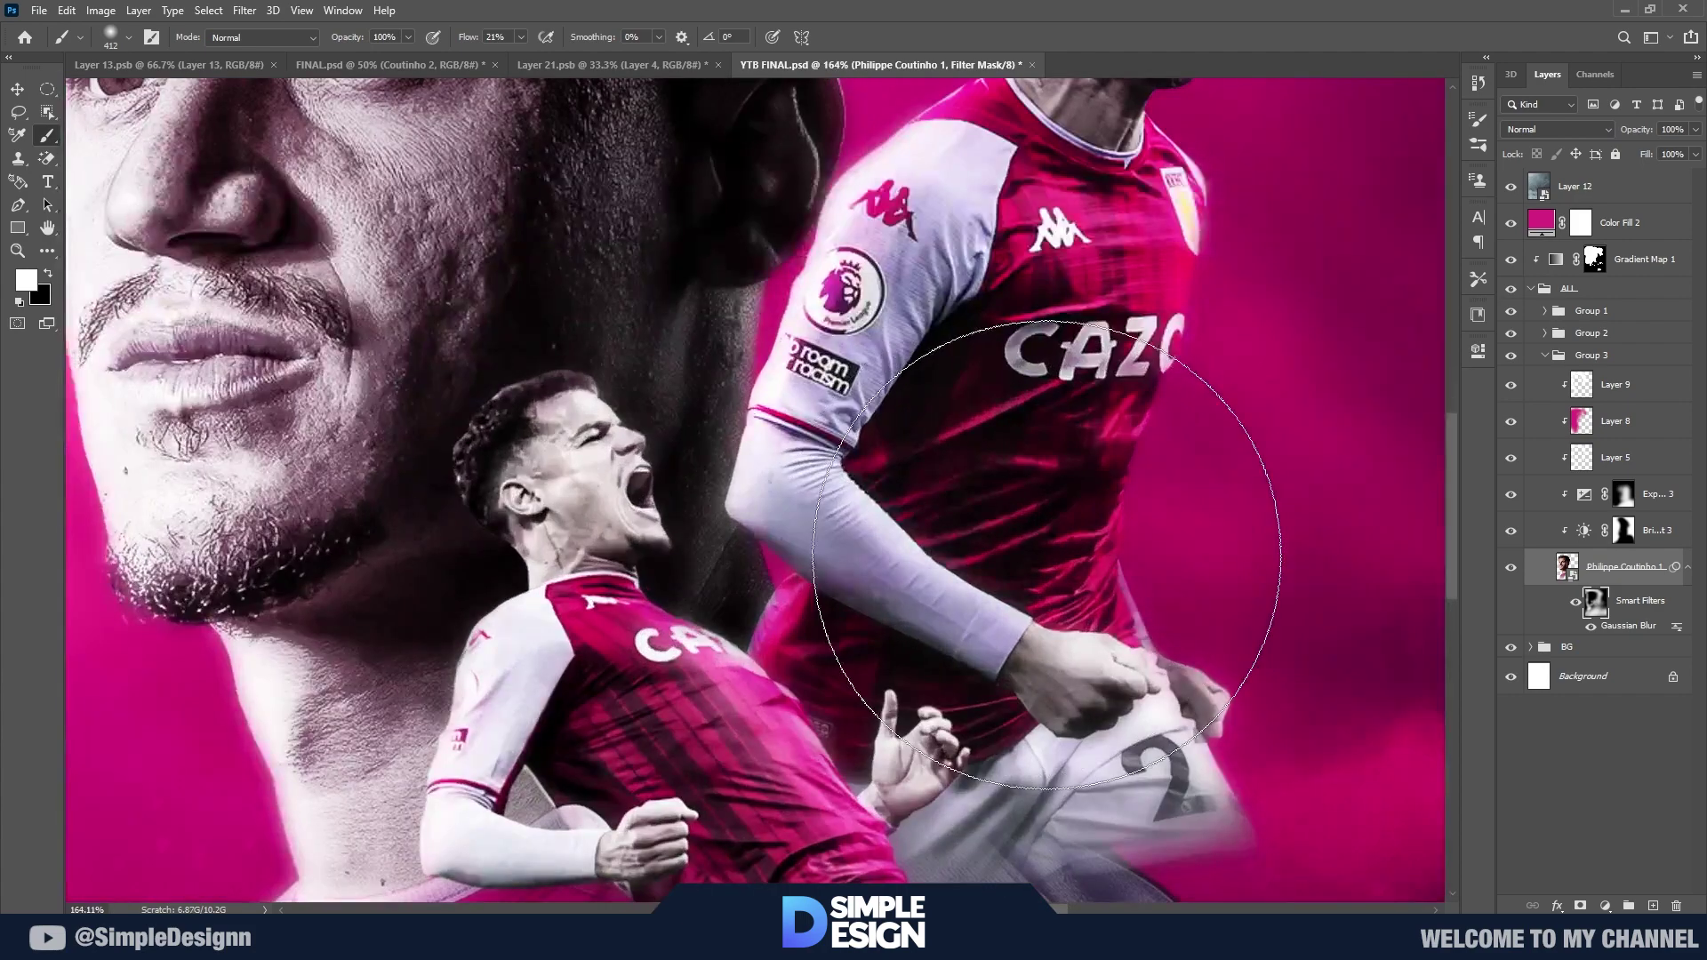
{"action": "scroll", "coordinate": [1046, 555], "scroll_direction": "down", "scroll_amount": 2}
{"action": "scroll", "coordinate": [563, 412], "scroll_direction": "down", "scroll_amount": 2}
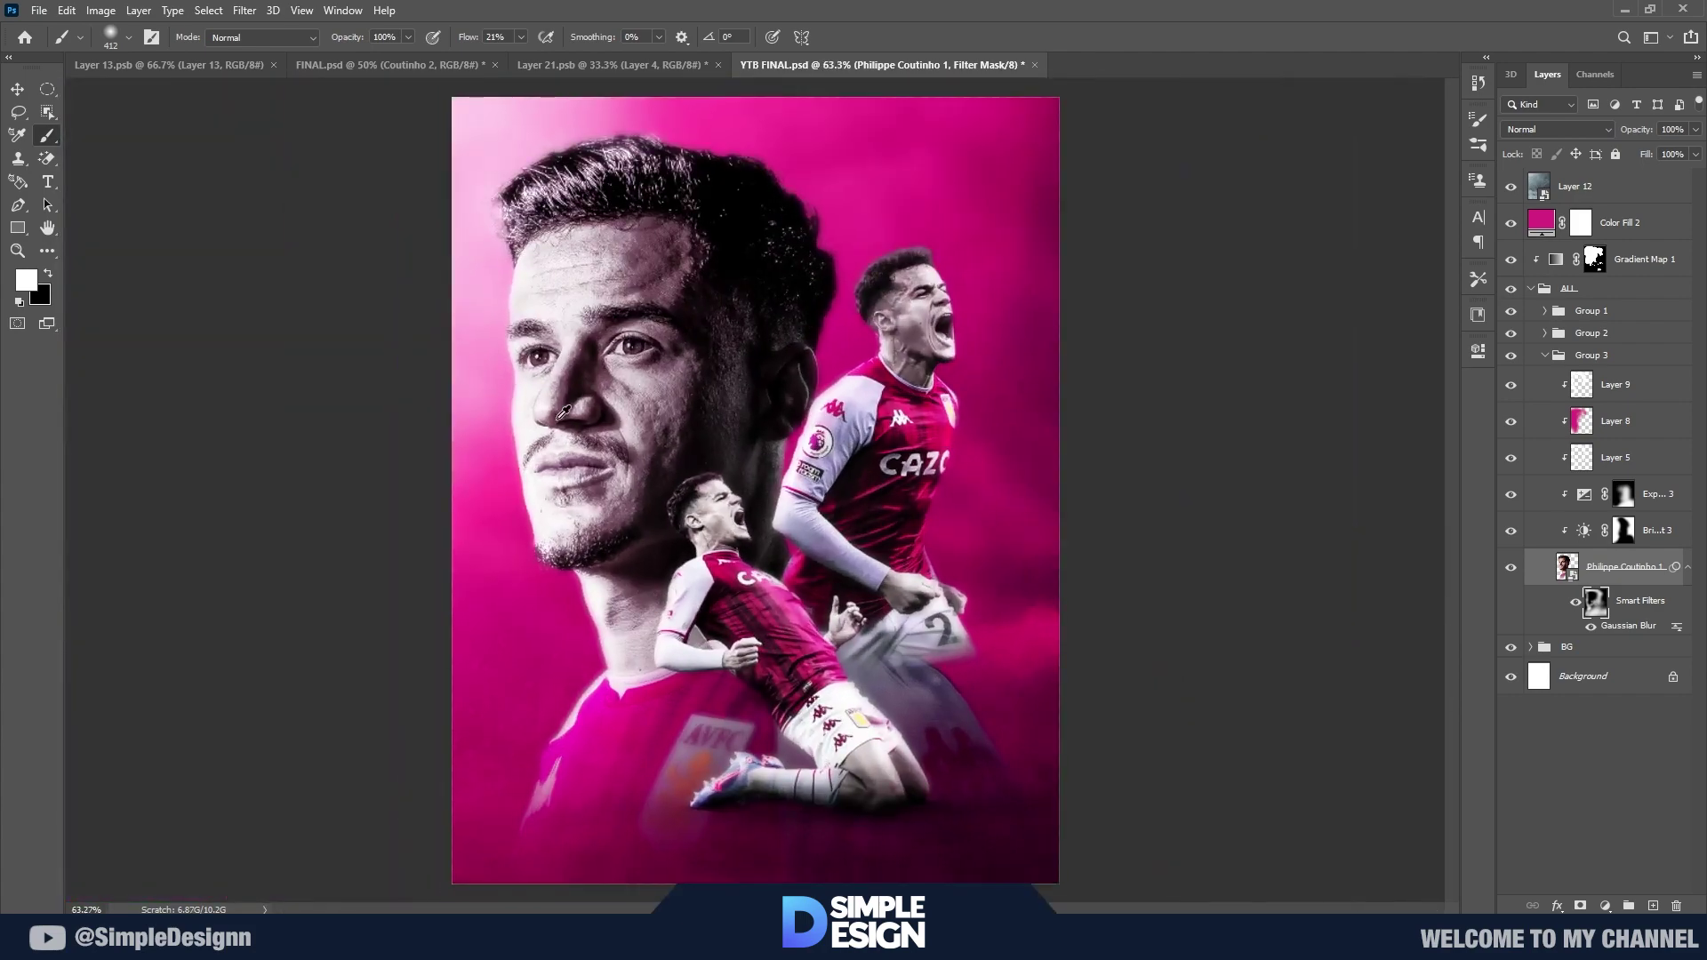
Step: Collapse Group 3 and ALL, then toggle Gradient Map 1 off and back on
{"action": "left_click", "coordinate": [1548, 357]}
{"action": "left_click", "coordinate": [1531, 288]}
{"action": "left_click", "coordinate": [1511, 259]}
{"action": "left_click", "coordinate": [1511, 259]}
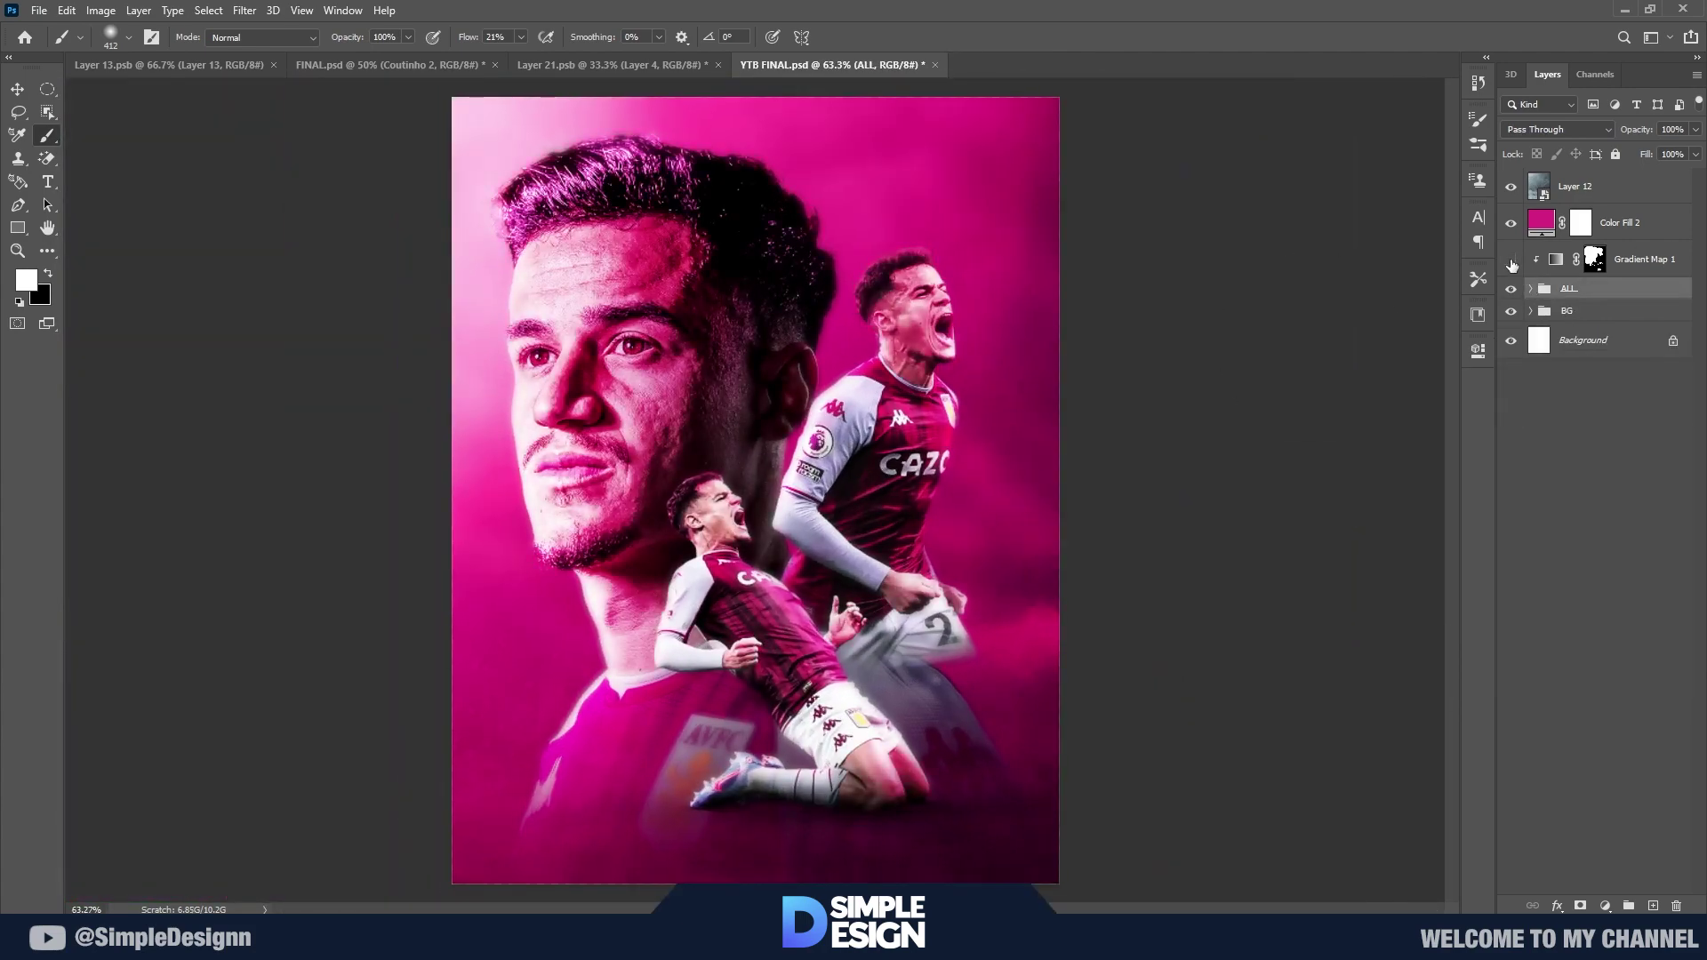
{"action": "left_click", "coordinate": [1640, 258]}
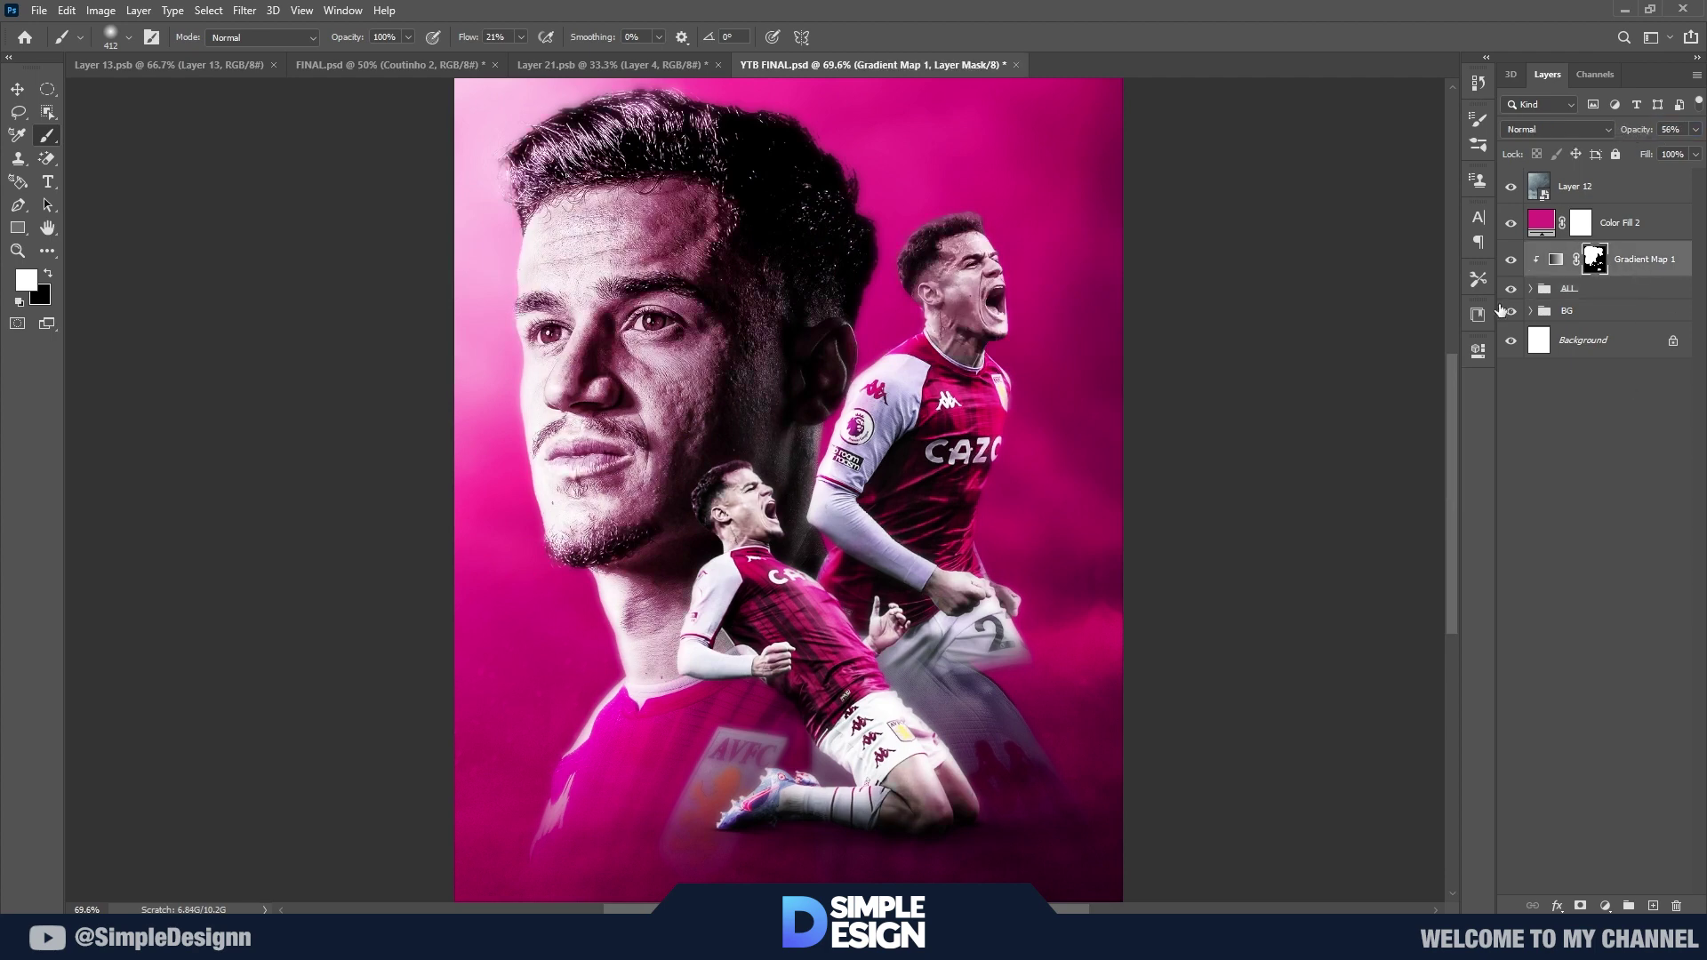
{"action": "scroll", "coordinate": [815, 510], "scroll_direction": "right", "scroll_amount": 1}
{"action": "left_click", "coordinate": [1510, 258]}
{"action": "left_click", "coordinate": [1511, 258]}
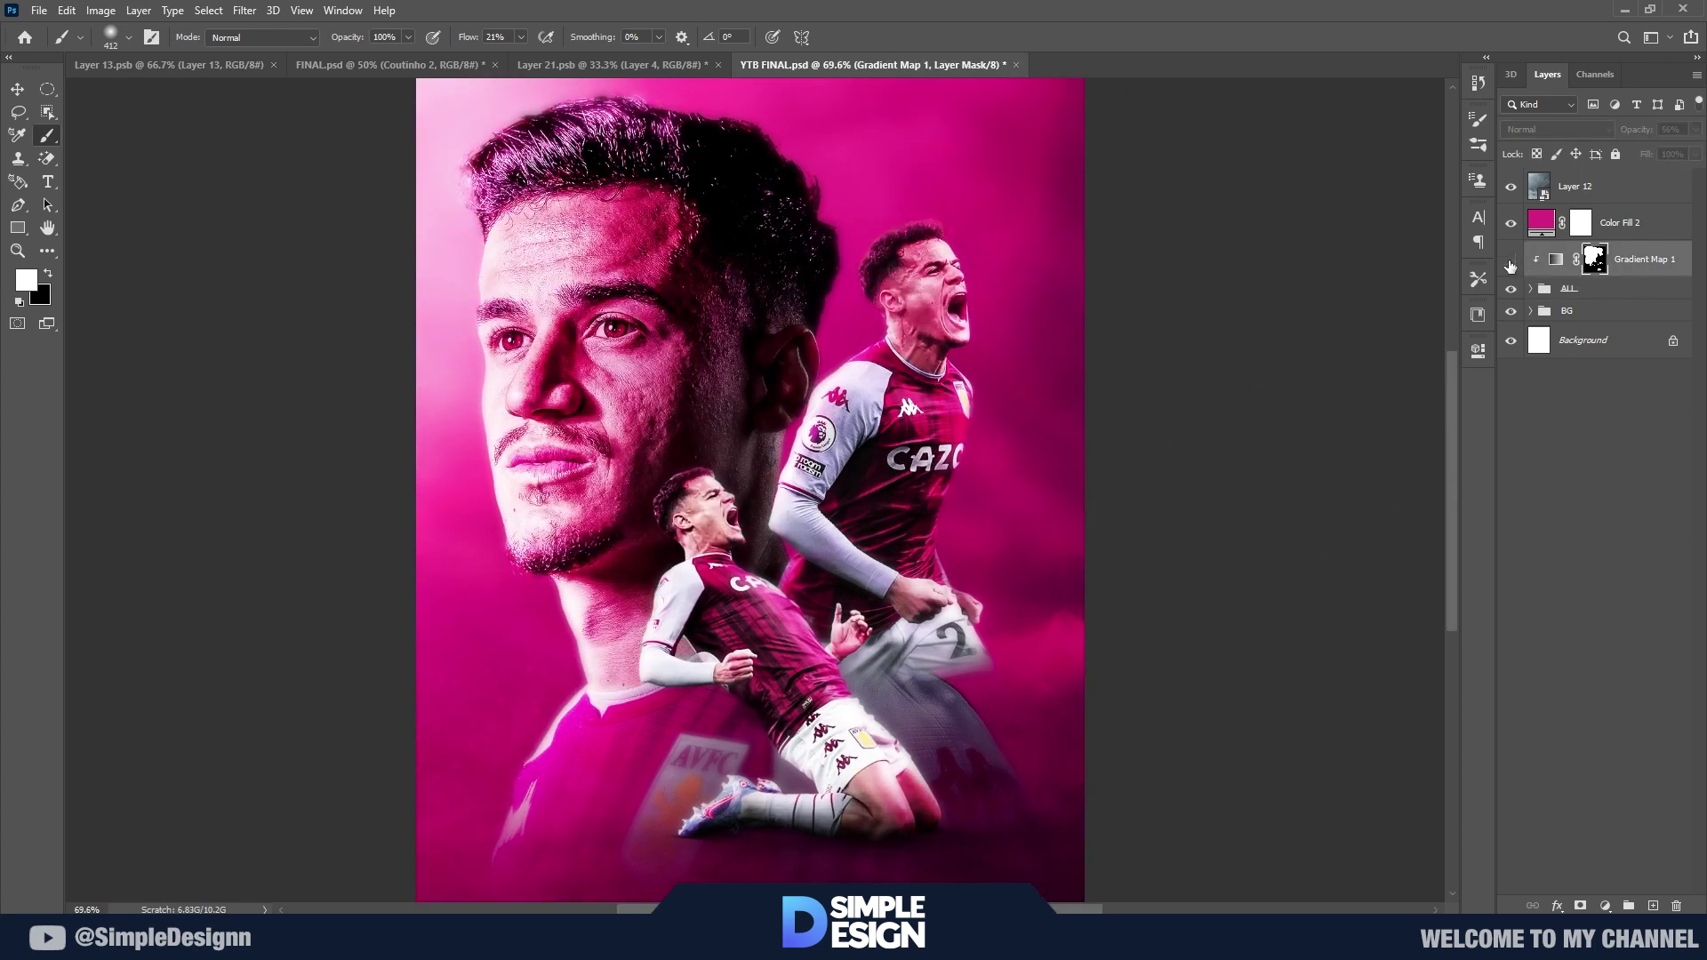
{"action": "left_click", "coordinate": [1510, 259]}
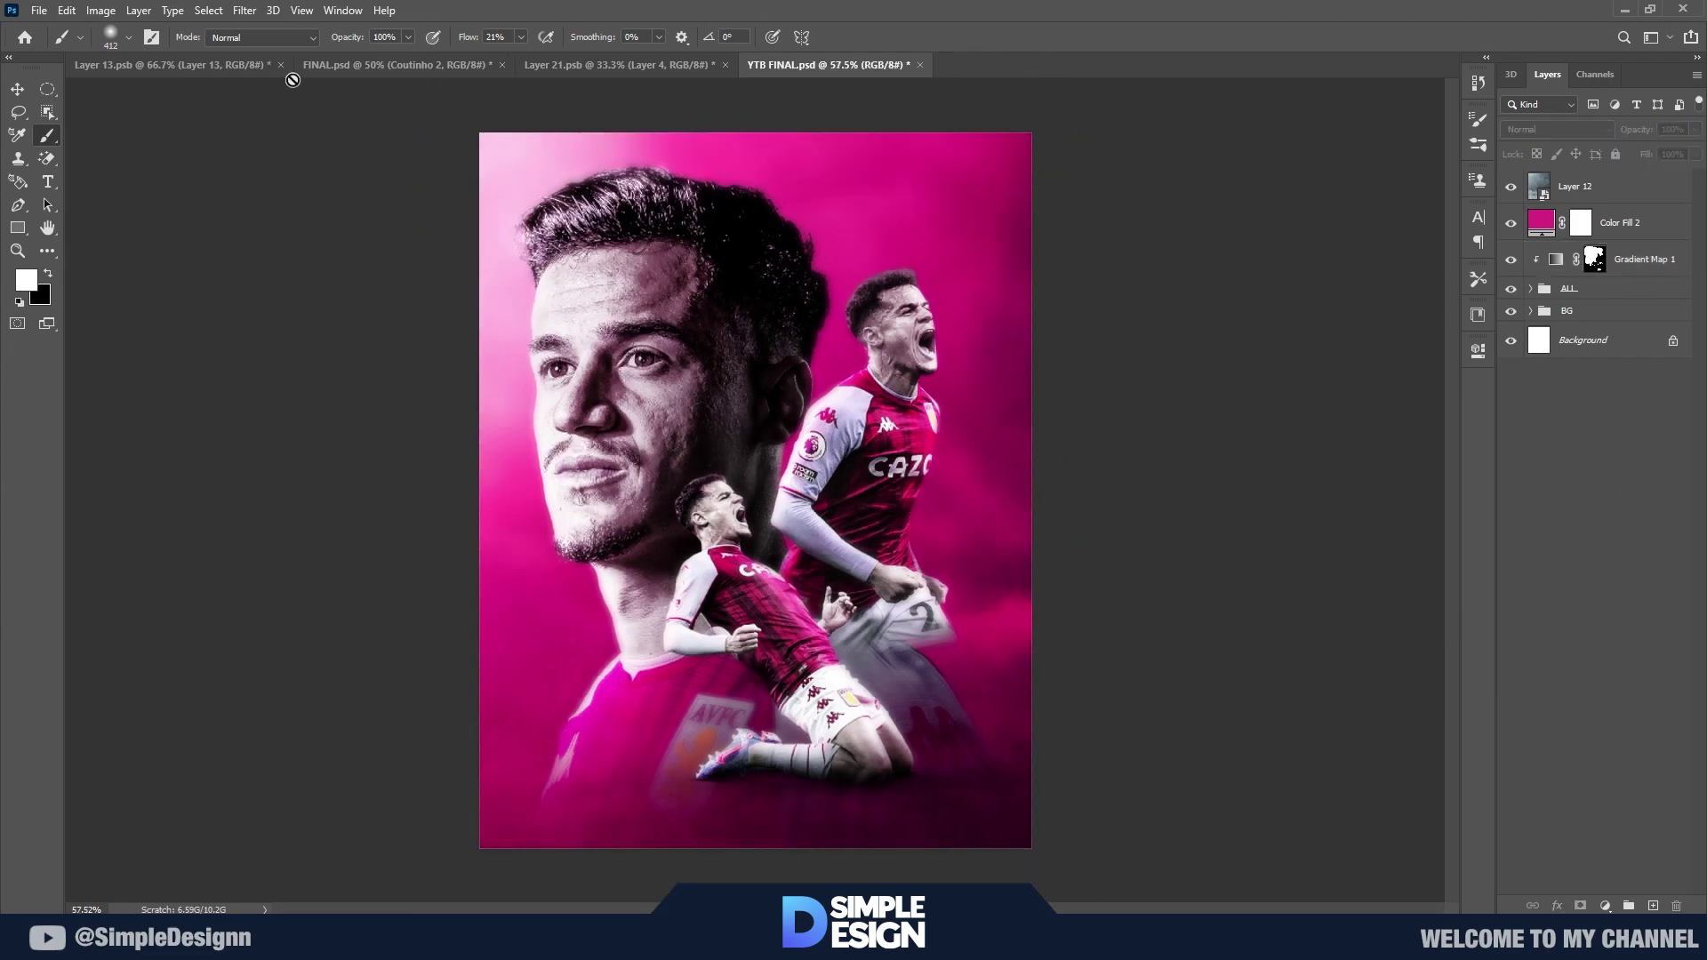
Step: Bring the AVFC crest into the poster as a smart object, scaled into the top-right corner
{"action": "left_click", "coordinate": [169, 65]}
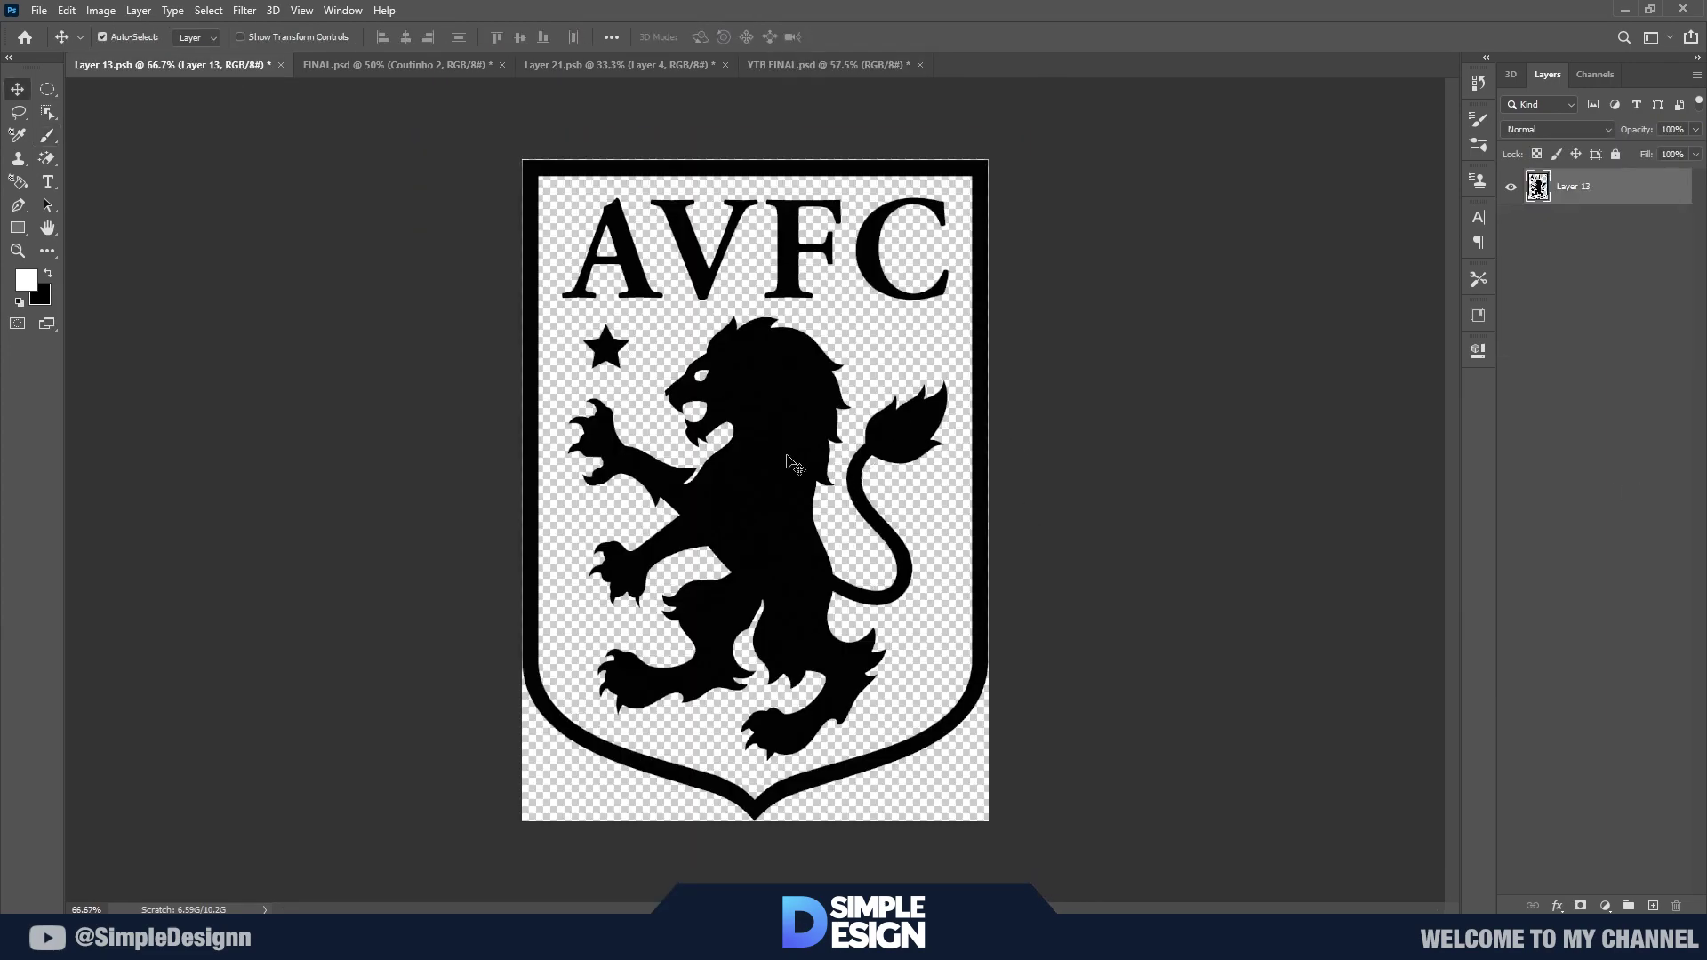
{"action": "left_click_drag", "start_coordinate": [756, 400], "coordinate": [800, 356]}
{"action": "right_click", "coordinate": [1592, 187]}
{"action": "left_click", "coordinate": [1512, 411]}
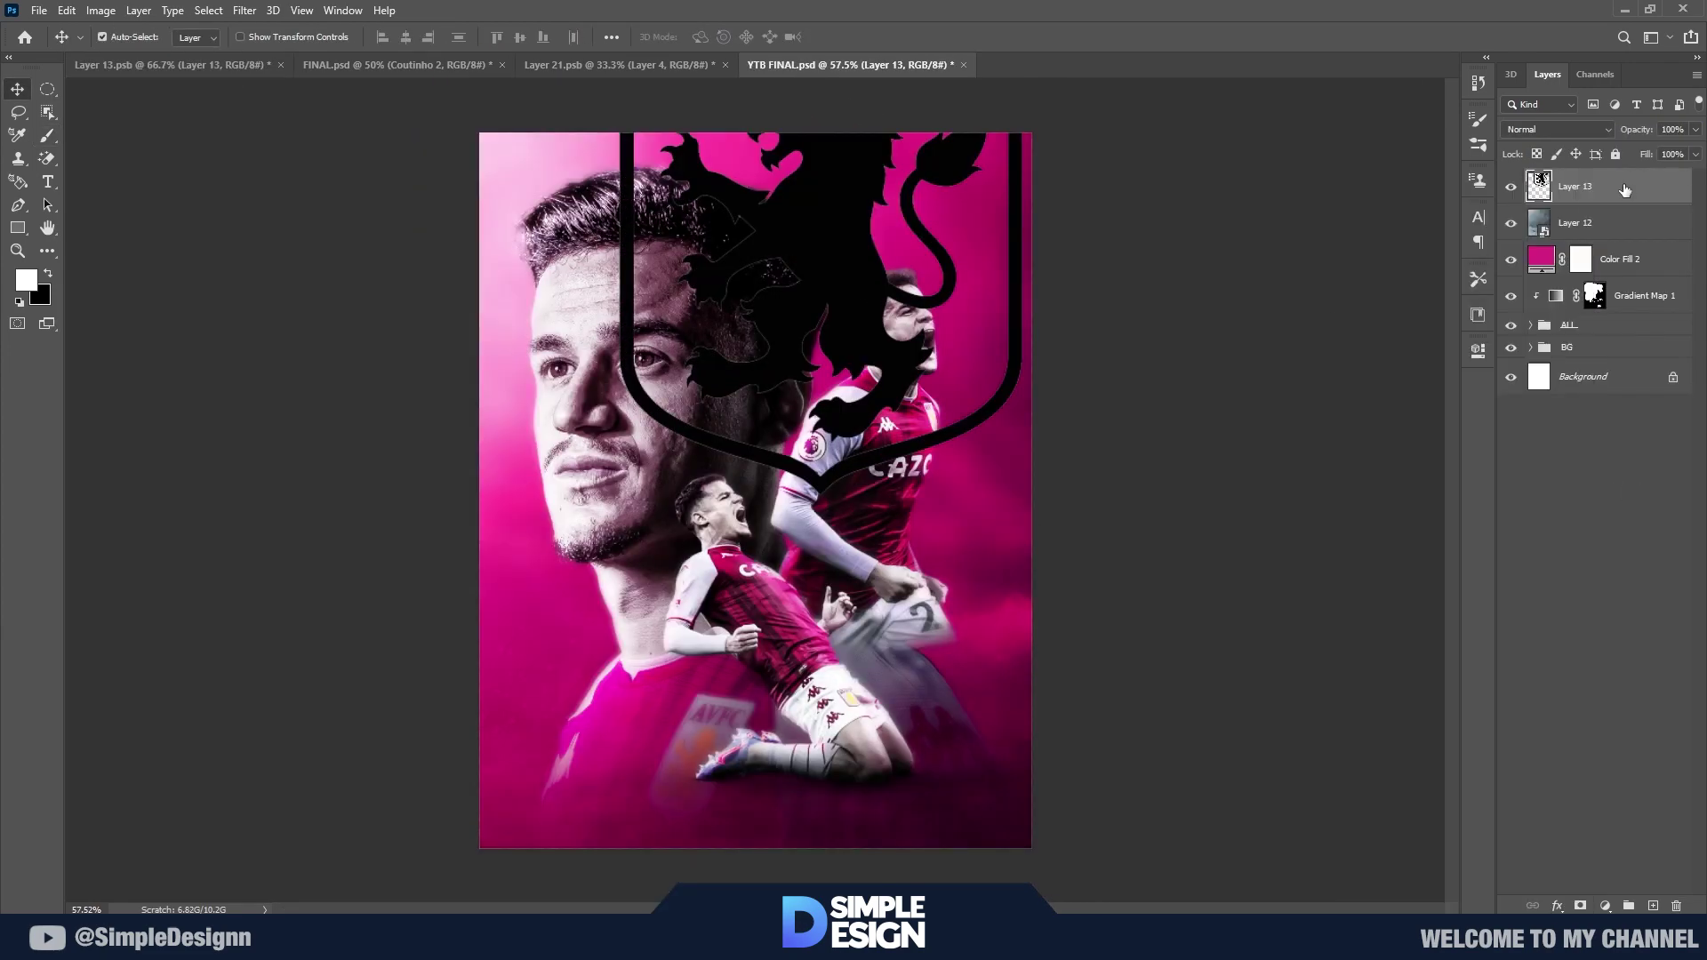
{"action": "key", "text": "ctrl+t"}
{"action": "left_click_drag", "start_coordinate": [1073, 774], "coordinate": [959, 232]}
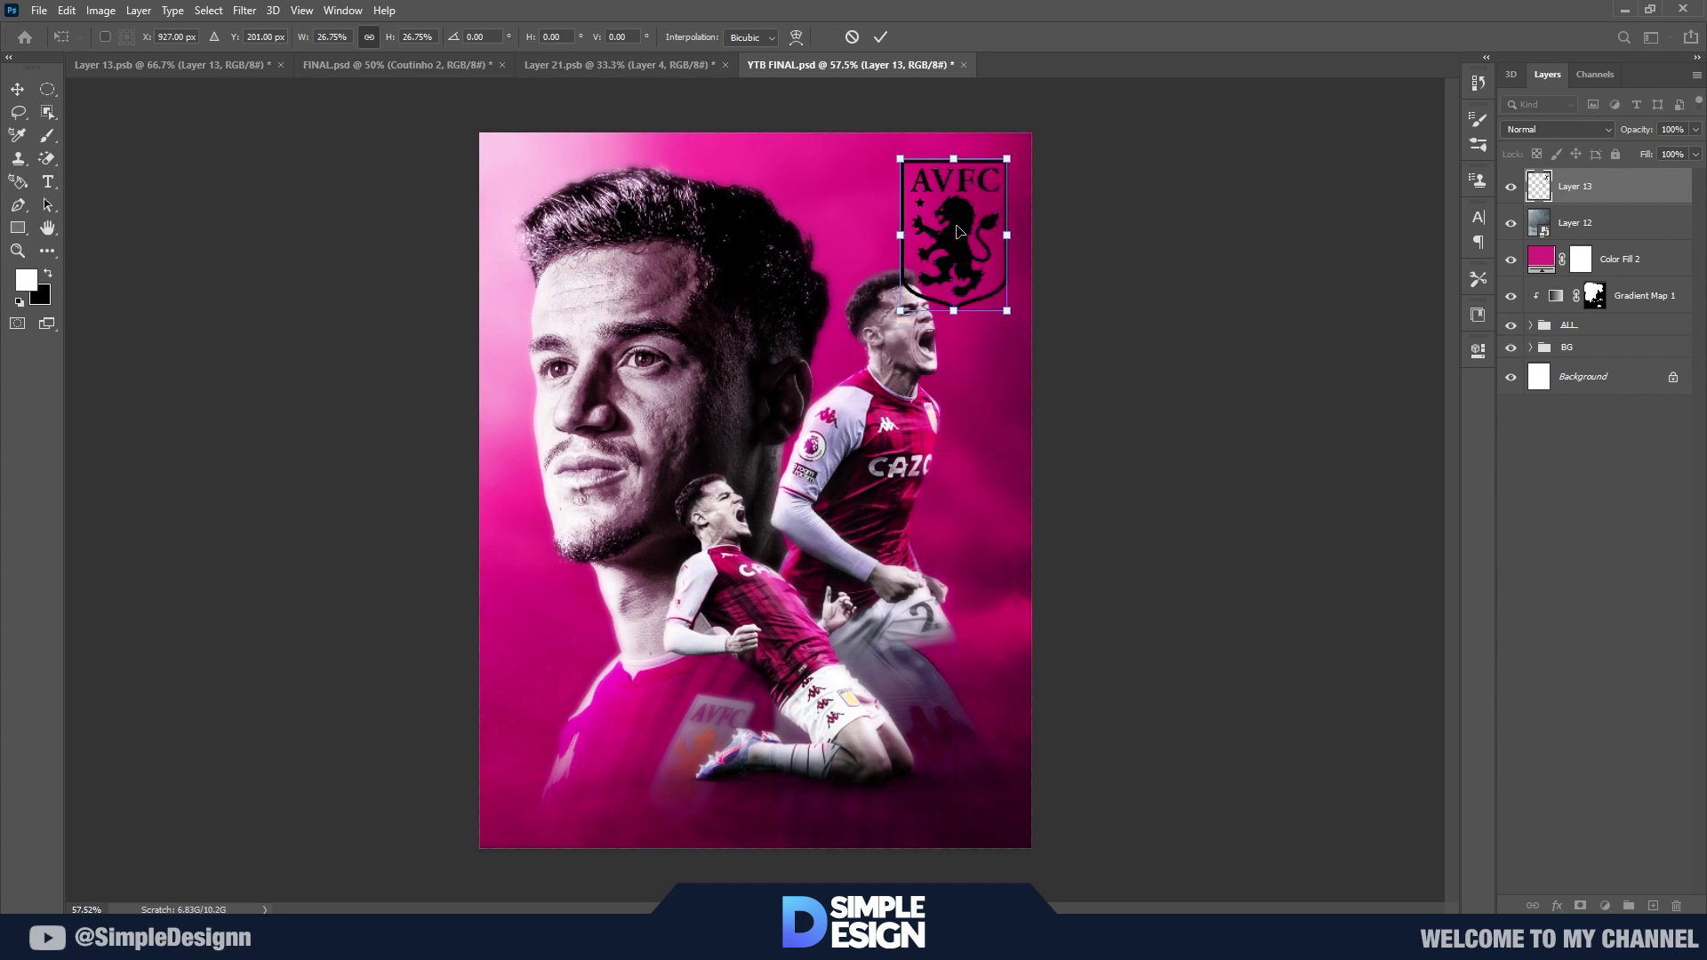
{"action": "key", "text": "Return"}
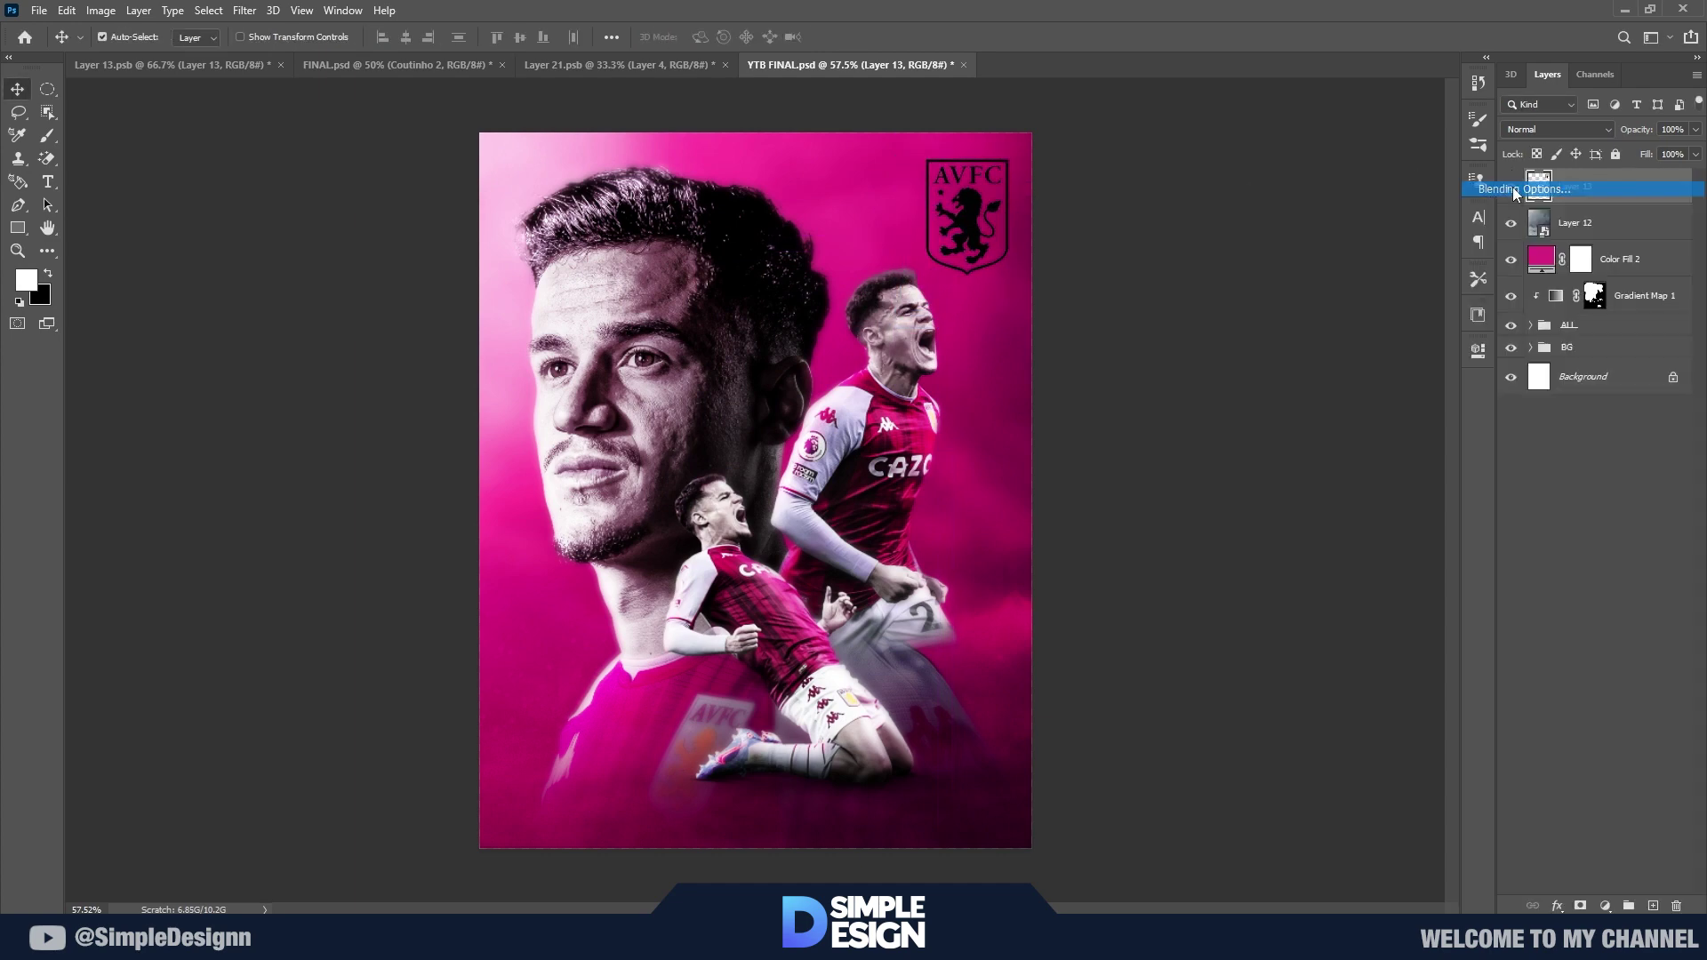
Step: Give the crest a white Color Overlay and magenta Outer Glow, then place a text cursor at lower left
{"action": "double_click", "coordinate": [1636, 187]}
{"action": "left_click", "coordinate": [900, 427]}
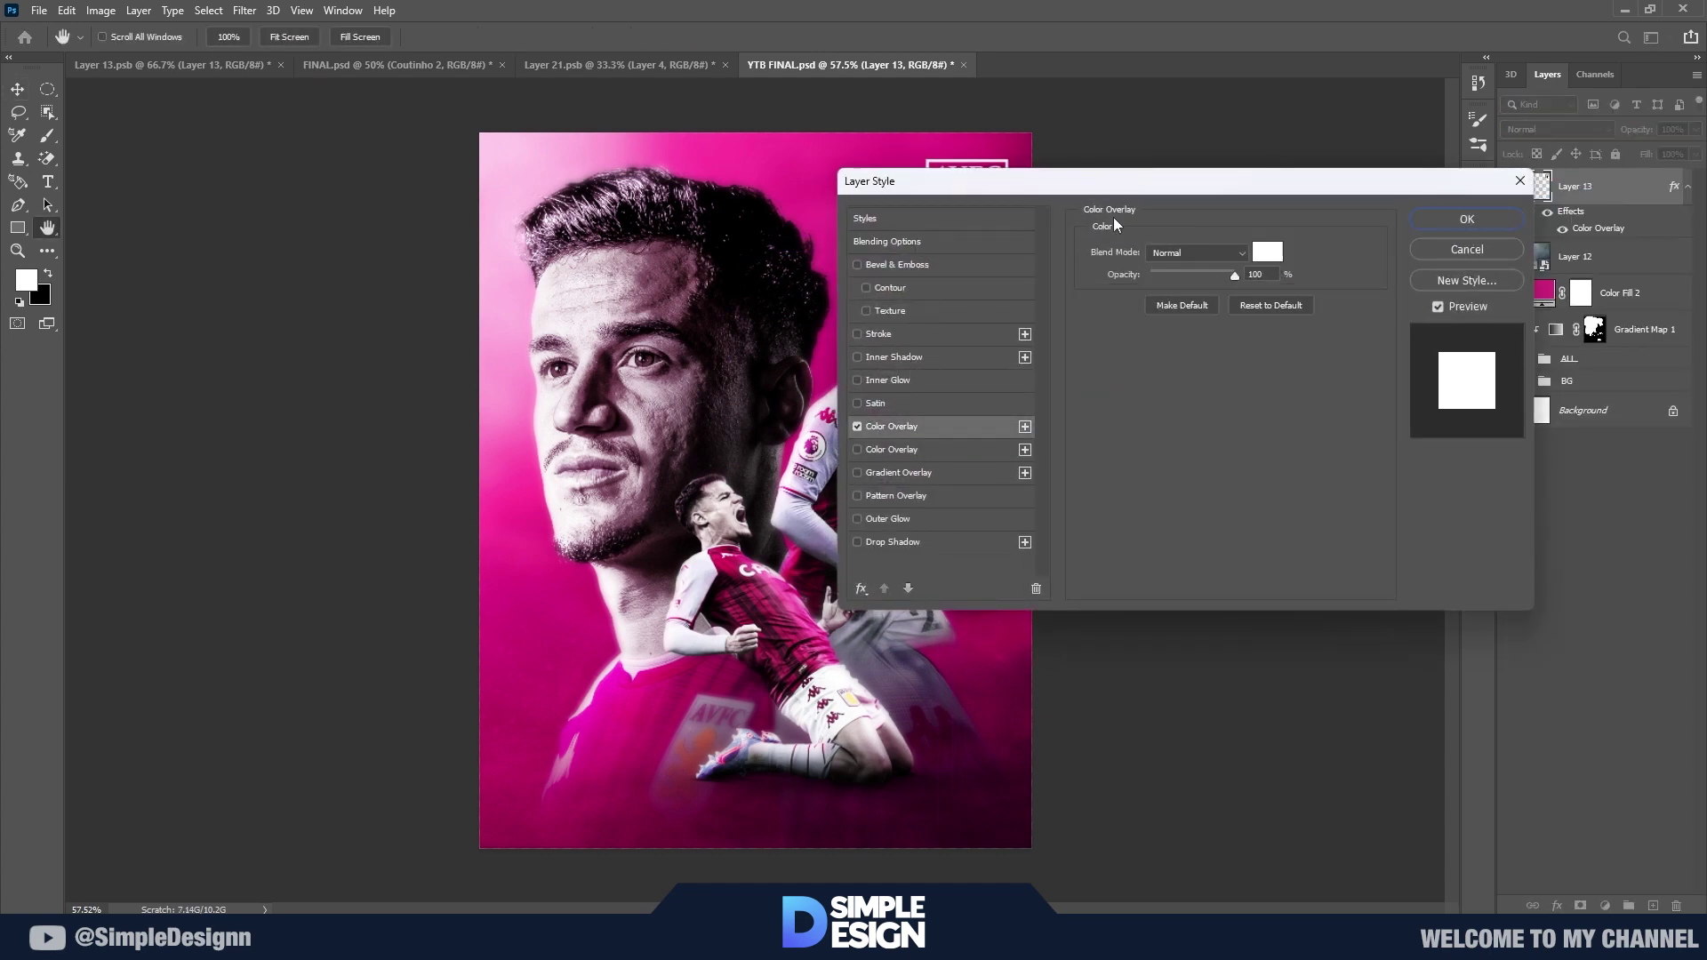
{"action": "left_click", "coordinate": [941, 698]}
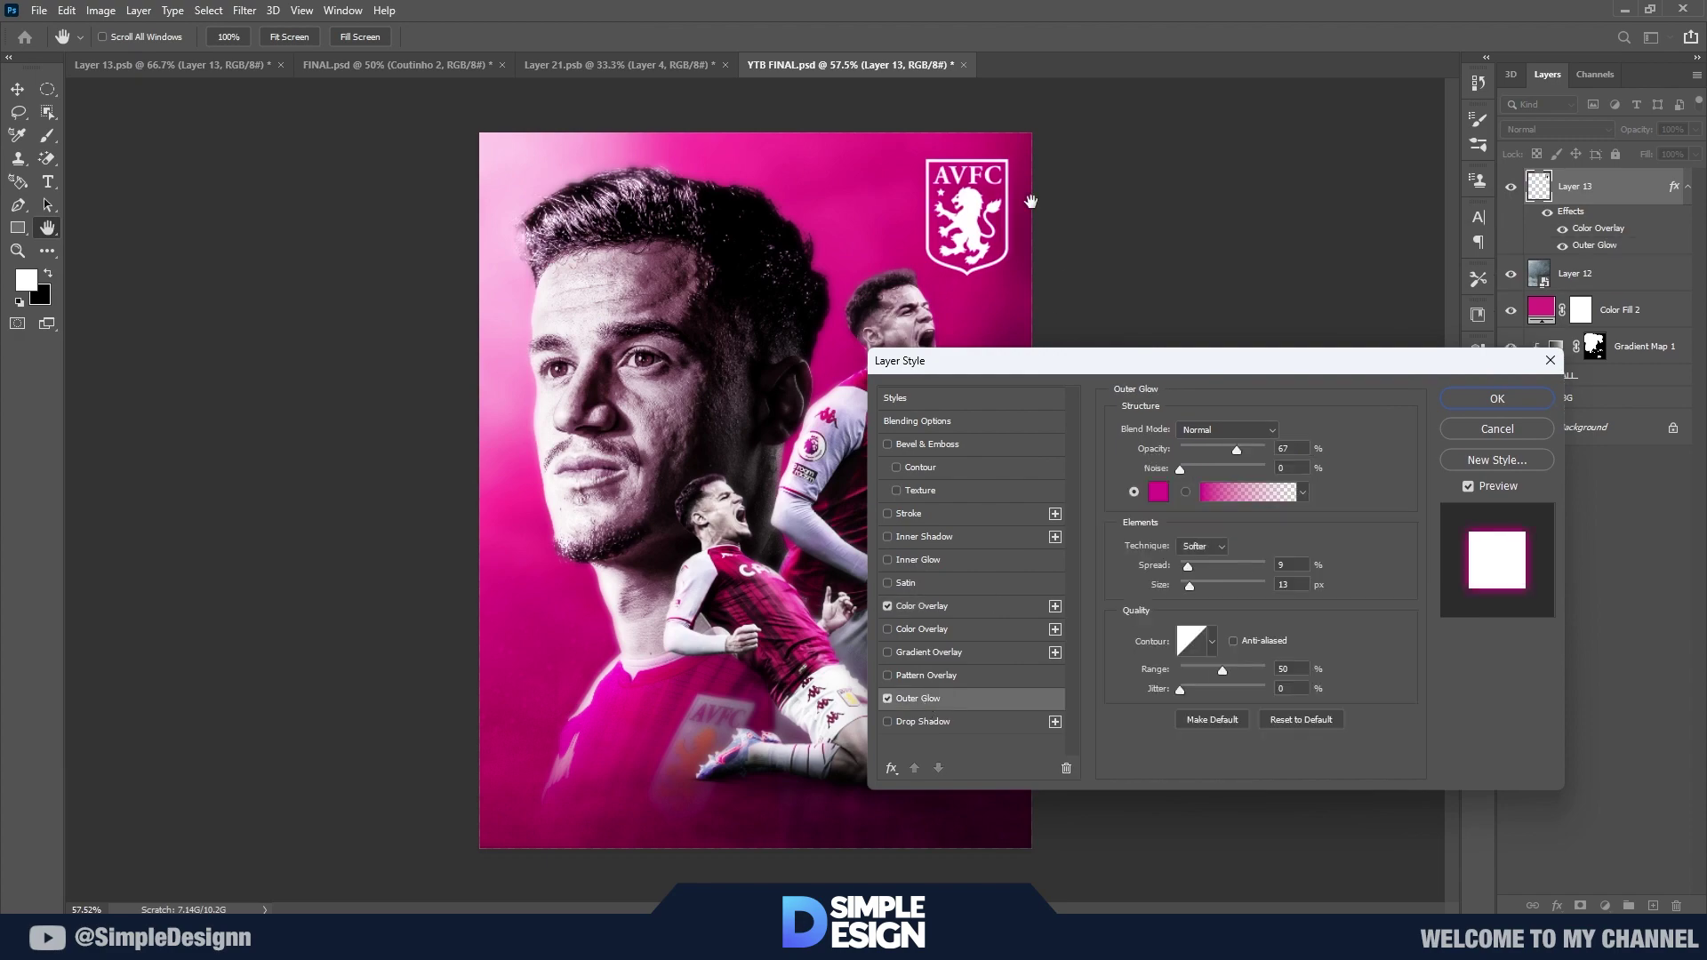
{"action": "left_click", "coordinate": [1497, 399]}
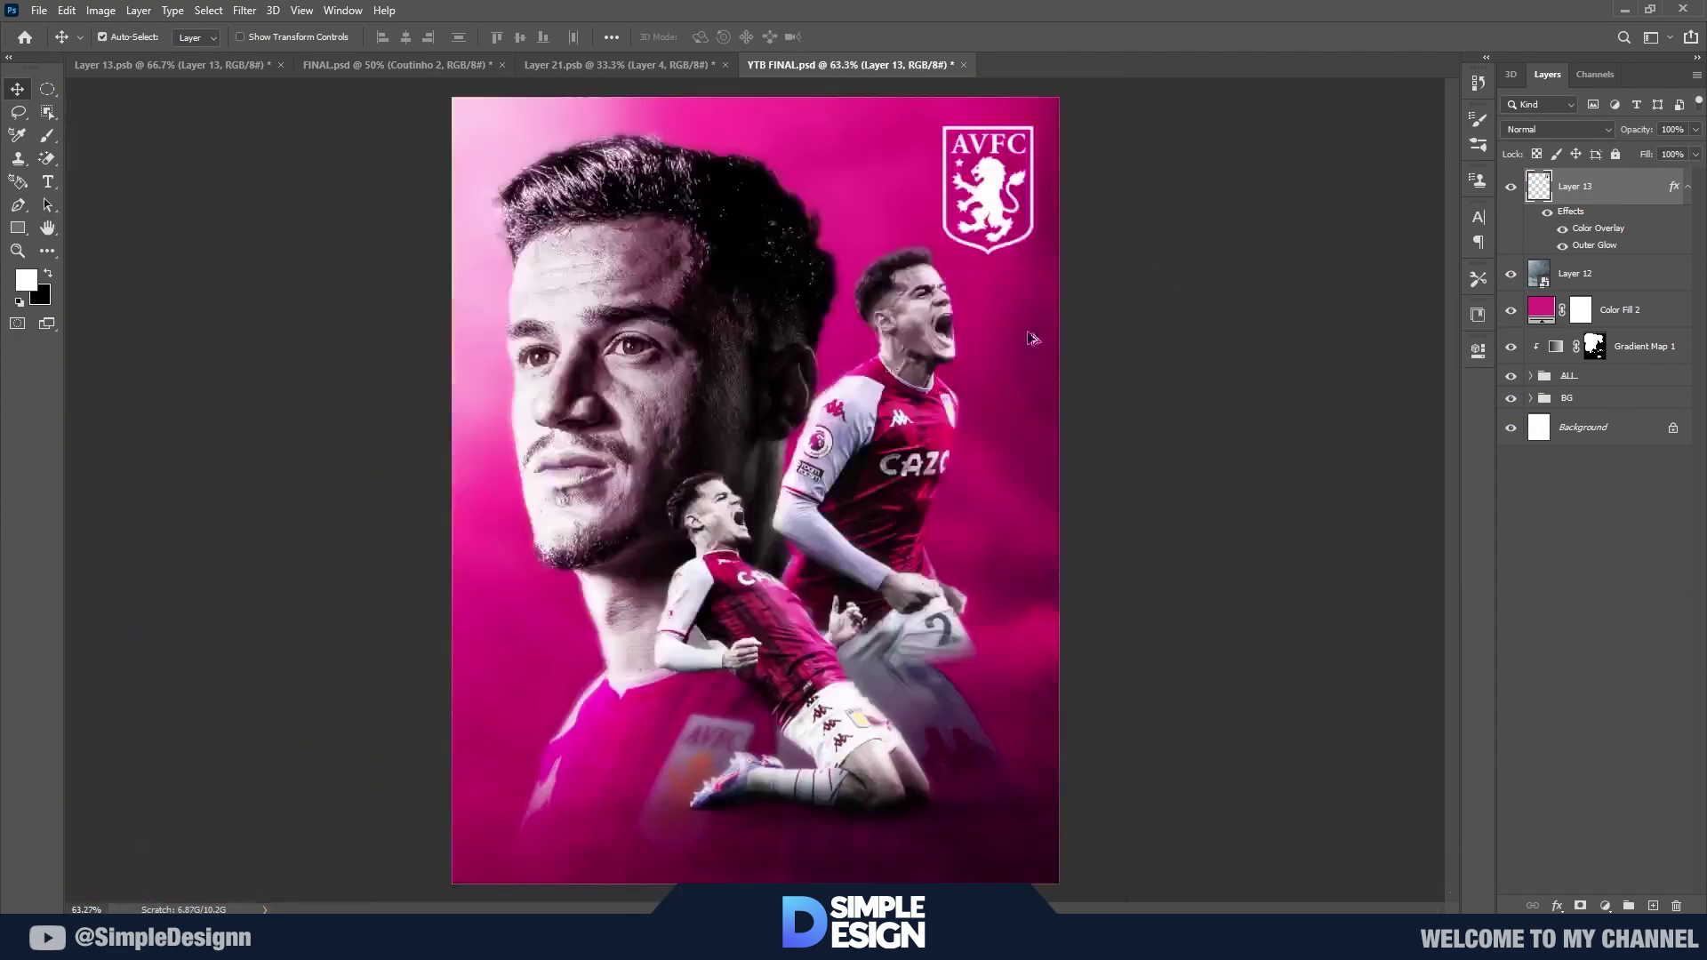
{"action": "scroll", "coordinate": [703, 622], "scroll_direction": "up", "scroll_amount": 2}
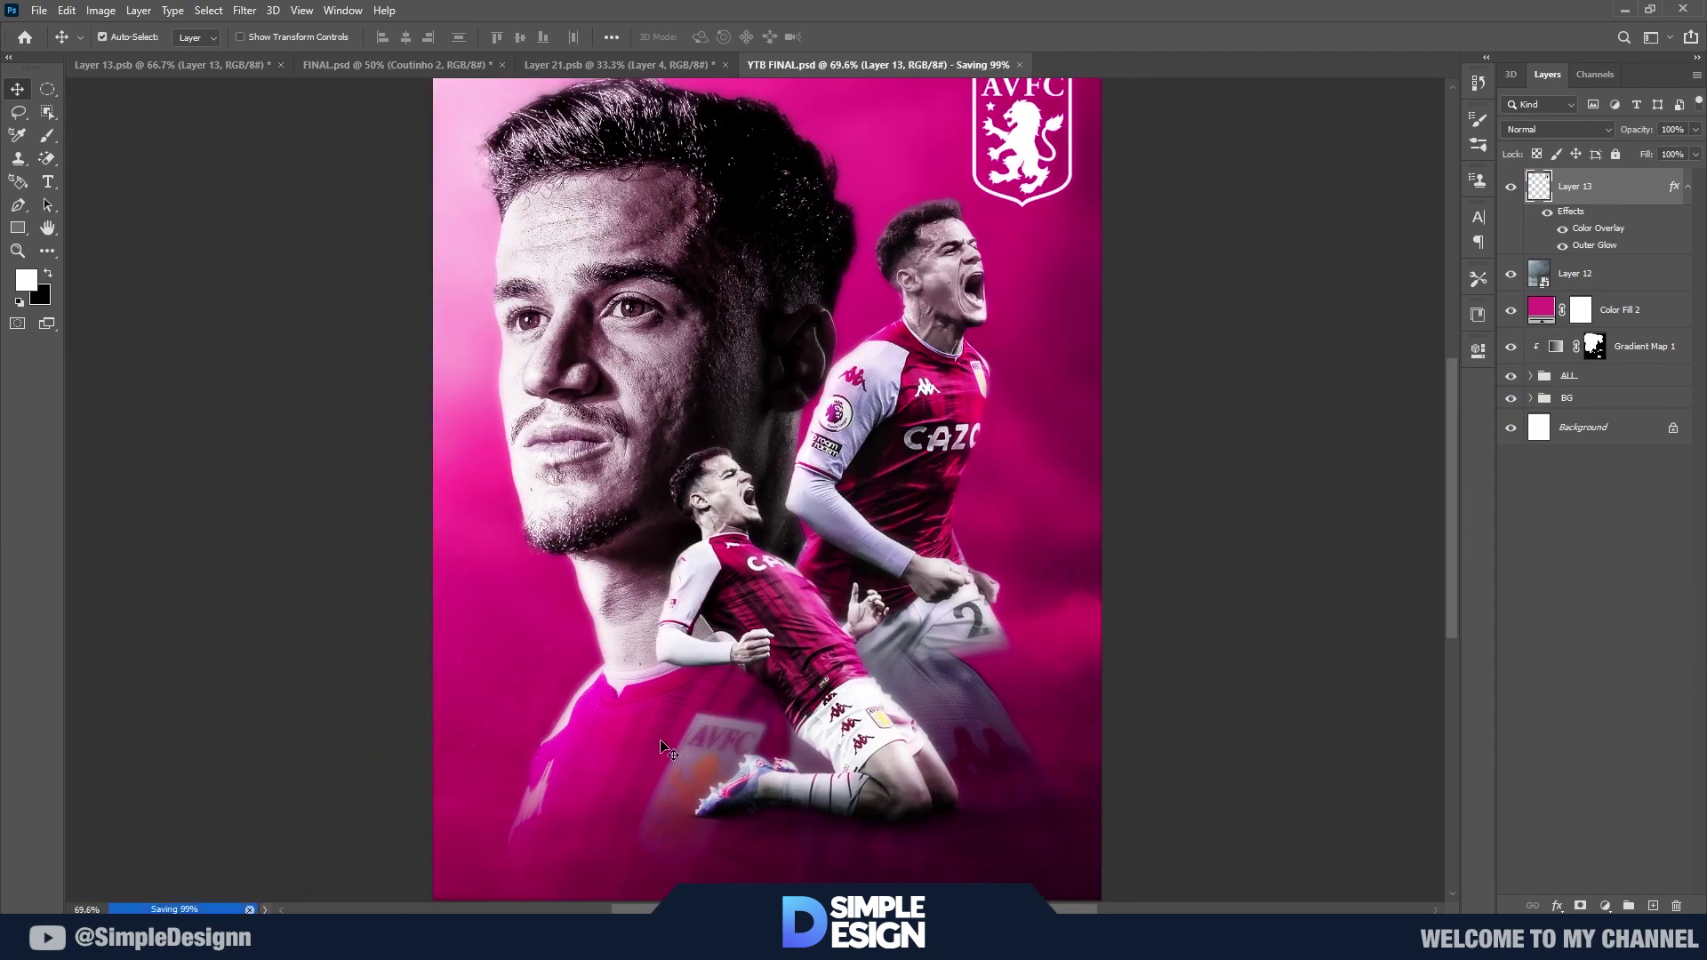
{"action": "scroll", "coordinate": [663, 750], "scroll_direction": "up", "scroll_amount": 3}
{"action": "key", "text": "t"}
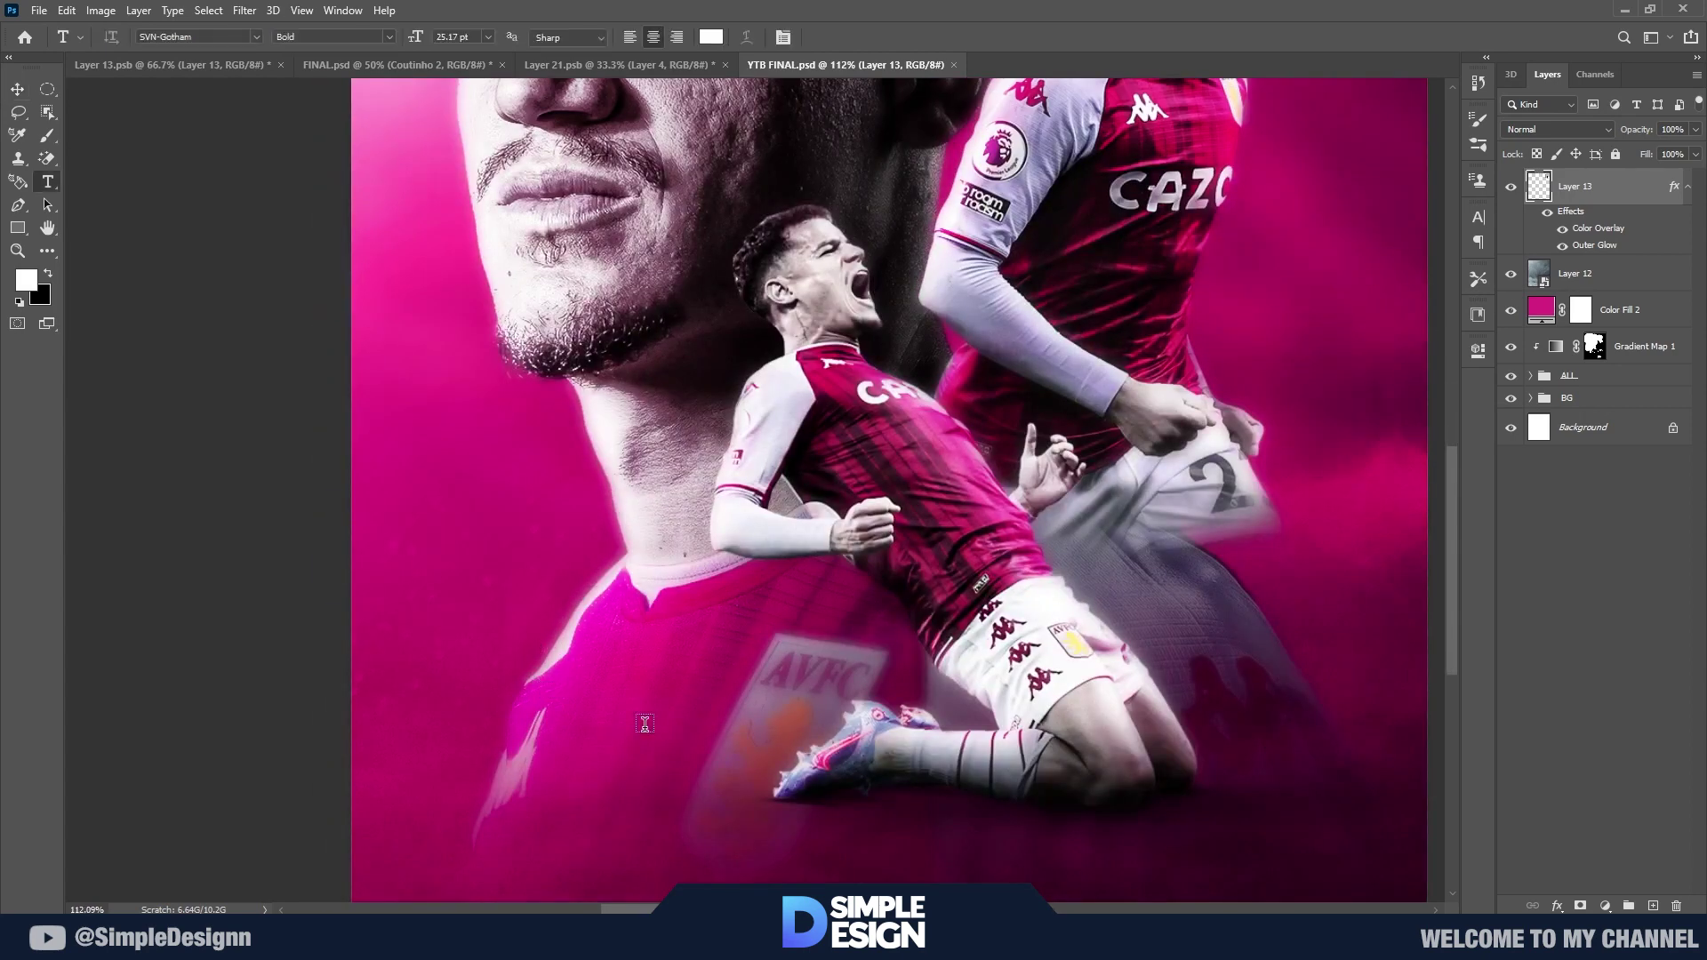
{"action": "left_click", "coordinate": [560, 680]}
Step: Set COUTINHO in Gobold Extra1 and enlarge it at the poster's lower left
{"action": "type", "text": "COUTINHO"}
{"action": "key", "text": "ctrl+a"}
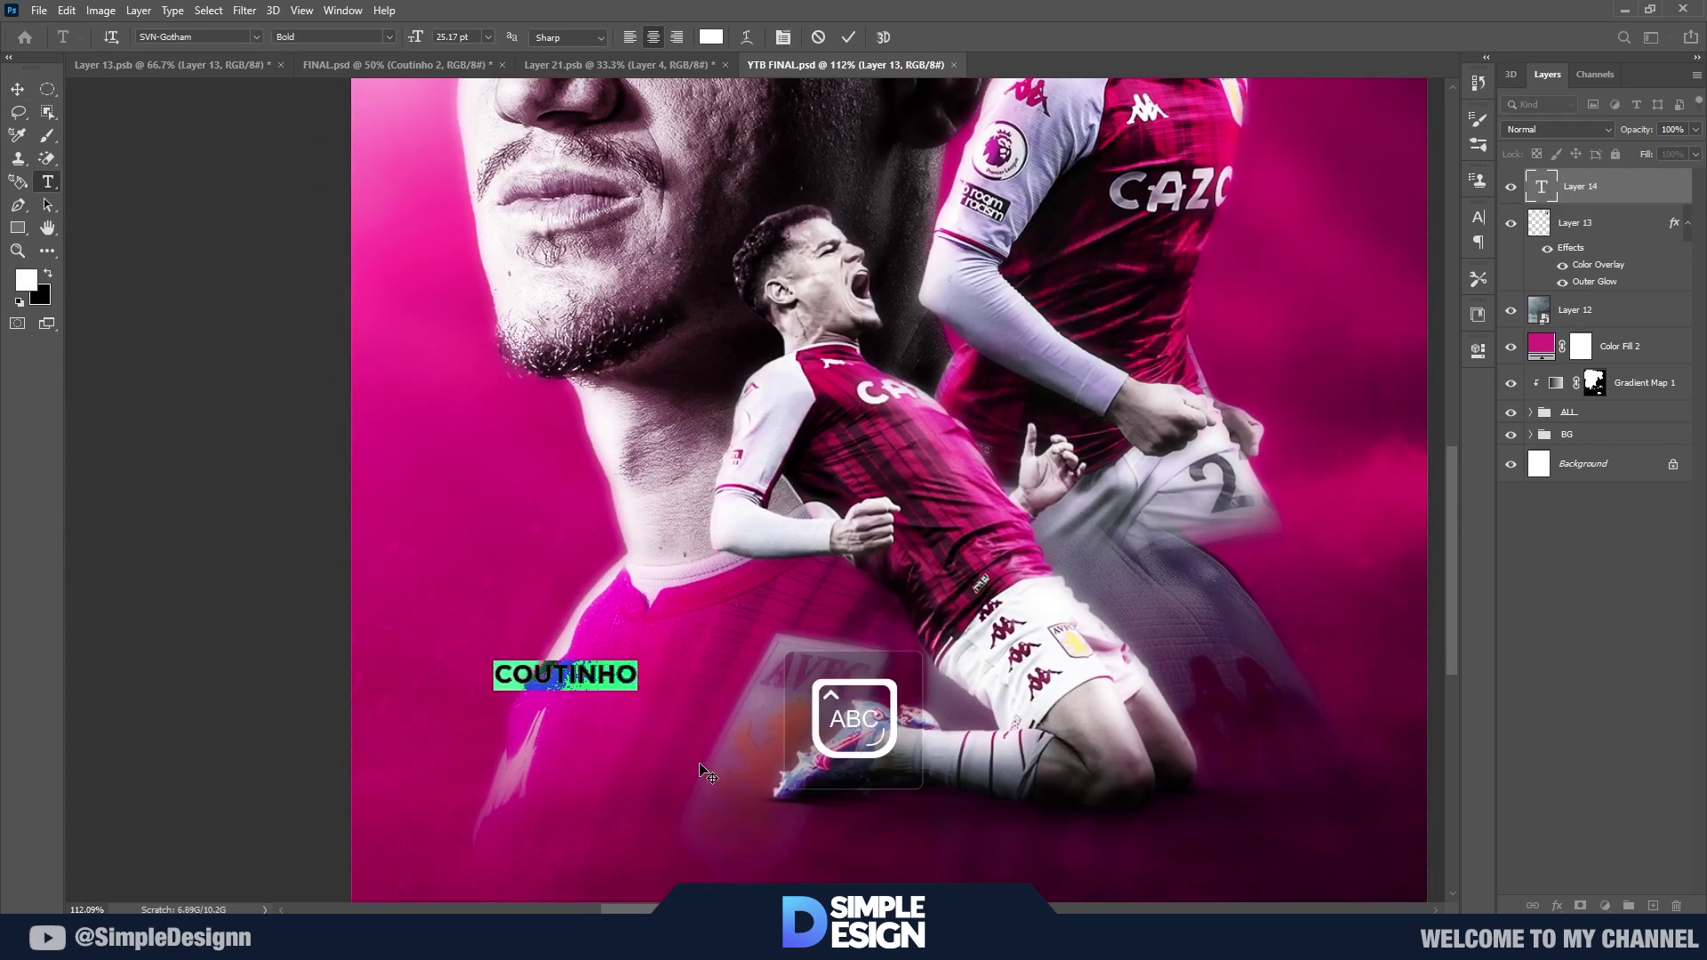
{"action": "left_click", "coordinate": [256, 35]}
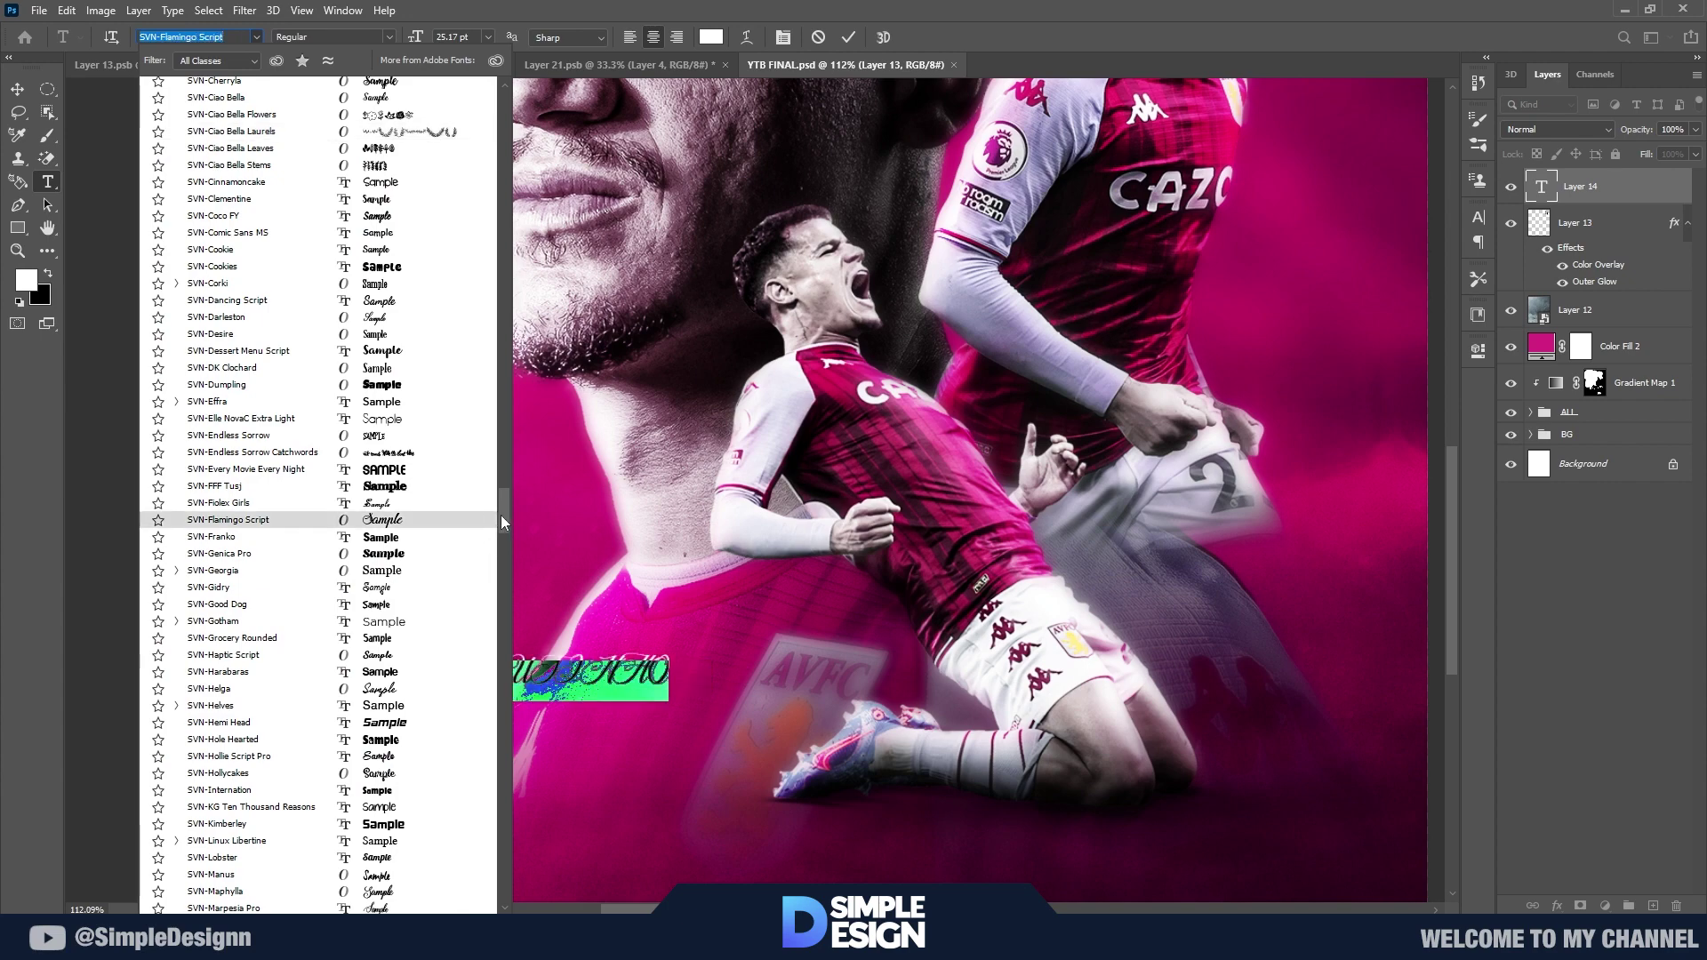
{"action": "left_click_drag", "start_coordinate": [502, 515], "coordinate": [503, 231]}
{"action": "left_click", "coordinate": [430, 134]}
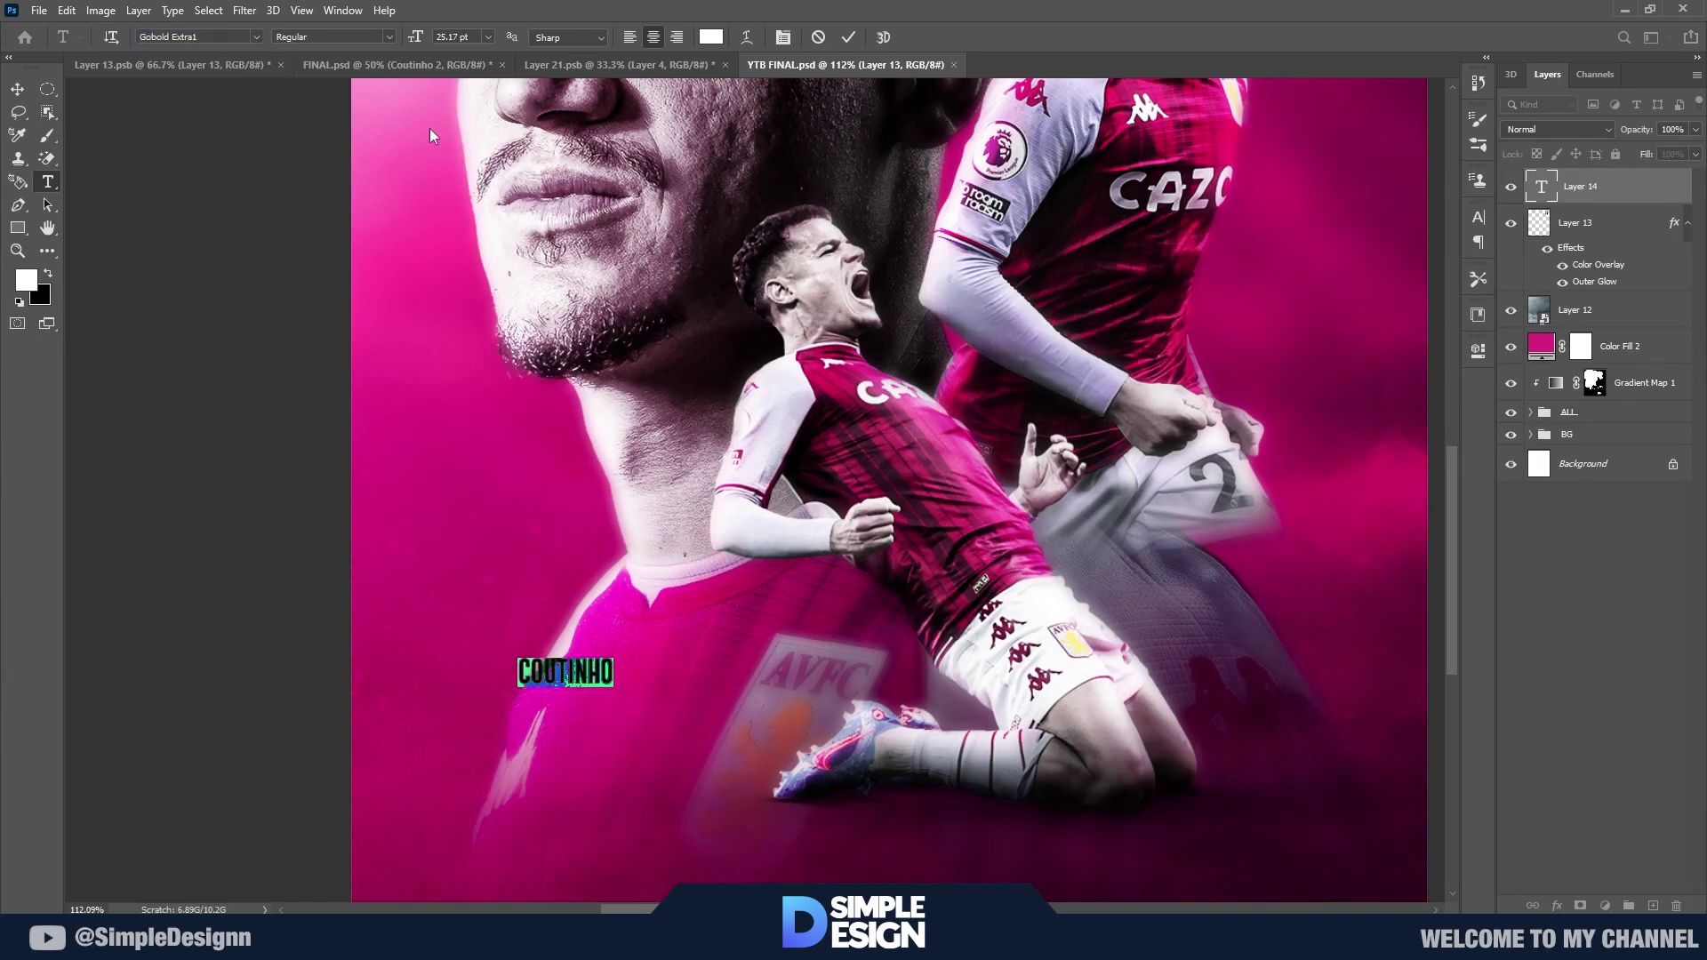
{"action": "left_click", "coordinate": [847, 38]}
{"action": "key", "text": "ctrl+t"}
{"action": "left_click_drag", "start_coordinate": [614, 658], "coordinate": [763, 613]}
{"action": "mouse_move", "coordinate": [700, 660]}
{"action": "left_mouse_down"}
{"action": "mouse_move", "coordinate": [673, 730]}
{"action": "mouse_move", "coordinate": [706, 626]}
{"action": "left_mouse_up"}
{"action": "key", "text": "Return"}
Step: Duplicate the name text, retype it as PHILIPPE, and shrink it above COUTINHO
{"action": "scroll", "coordinate": [673, 731], "scroll_direction": "up", "scroll_amount": 1}
{"action": "key", "text": "v"}
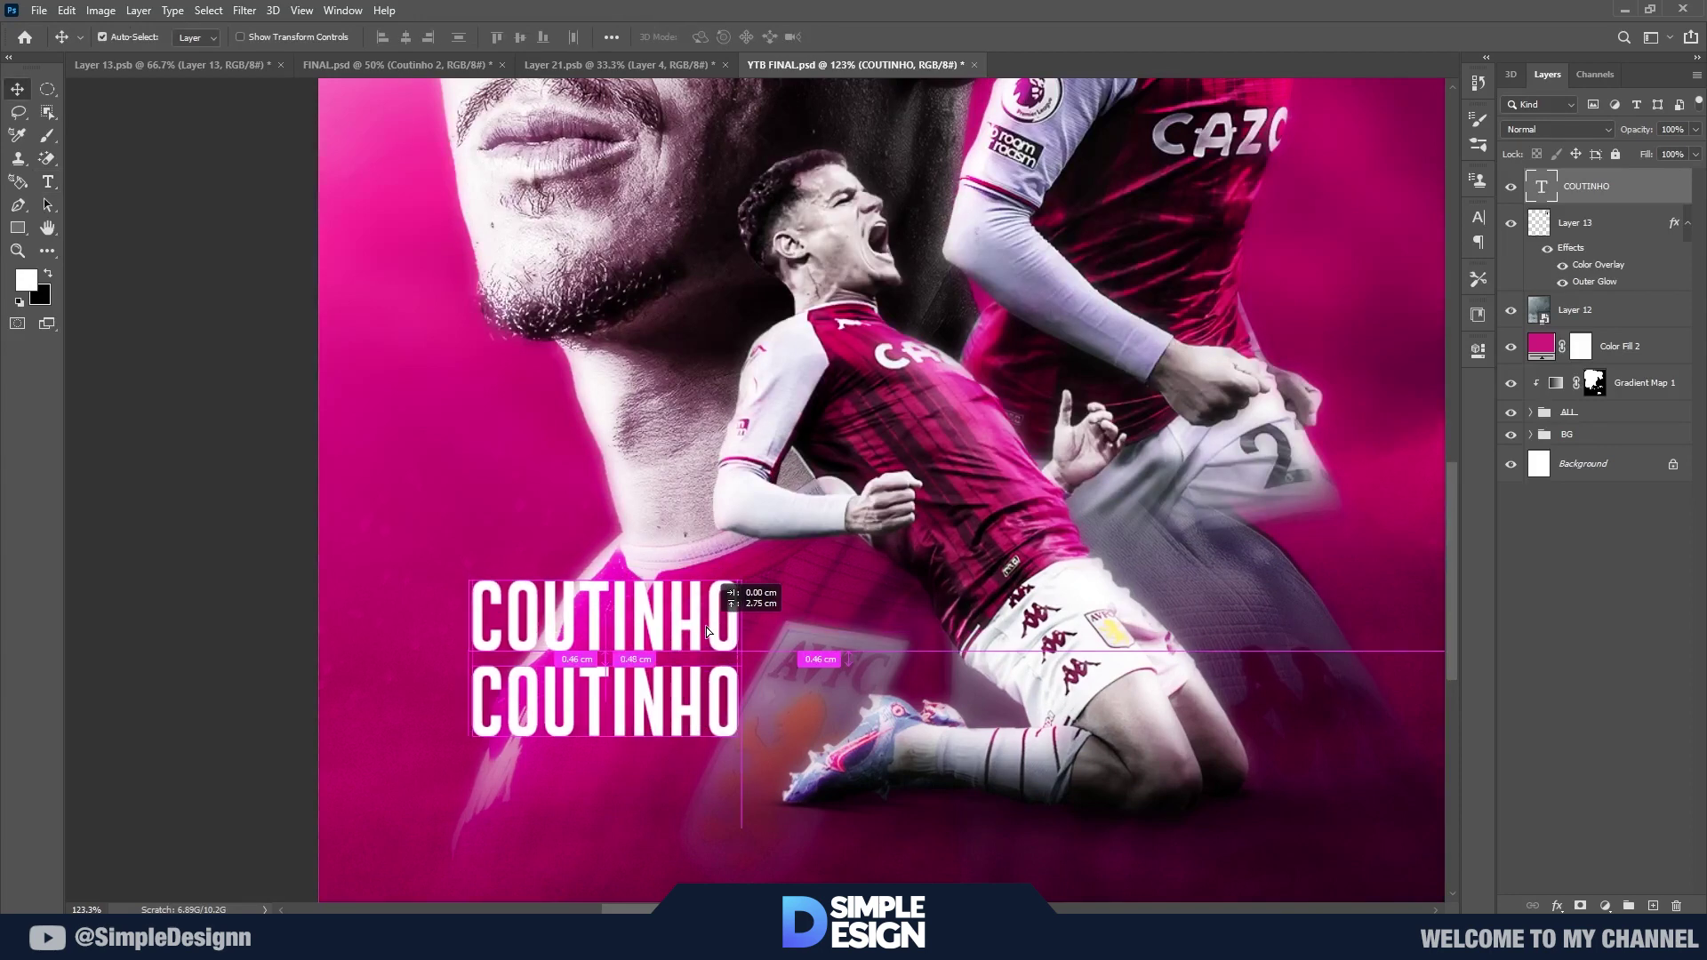
{"action": "key", "text": "t"}
{"action": "double_click", "coordinate": [650, 626]}
{"action": "type", "text": "PHILIPPE"}
{"action": "left_click", "coordinate": [847, 37]}
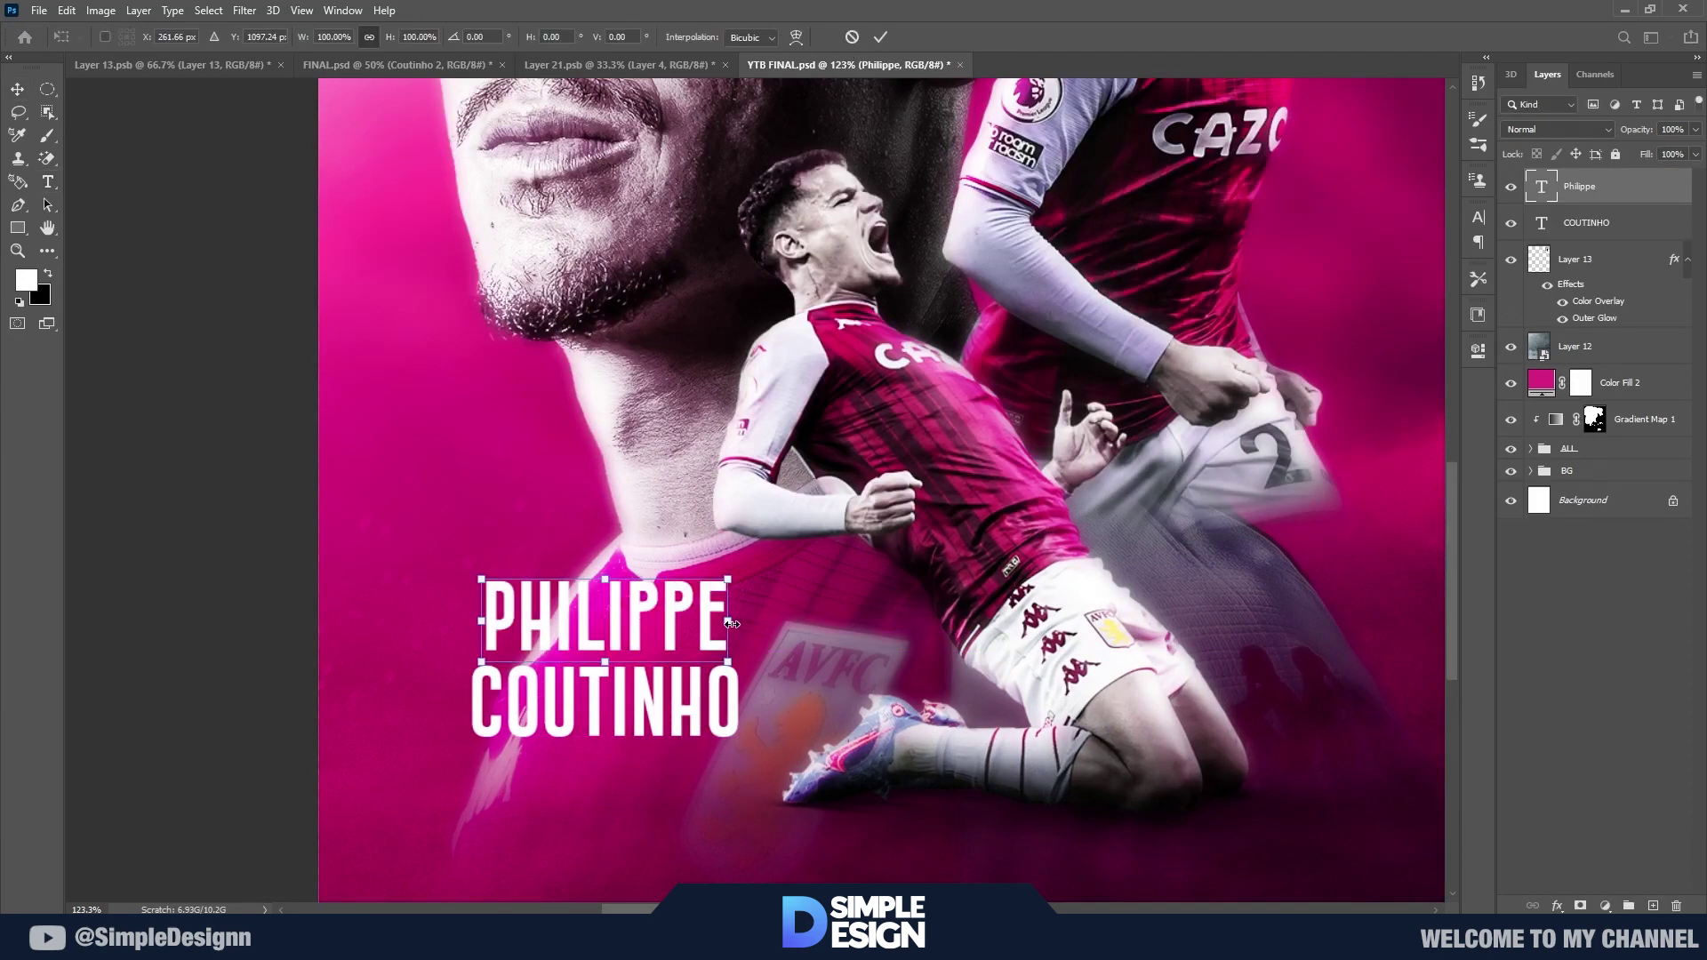
{"action": "key", "text": "ctrl+t"}
{"action": "left_click_drag", "start_coordinate": [729, 582], "coordinate": [628, 607]}
{"action": "key", "text": "Return"}
Step: Group both name layers as Text and enlarge the group slightly to the left
{"action": "key", "text": "v"}
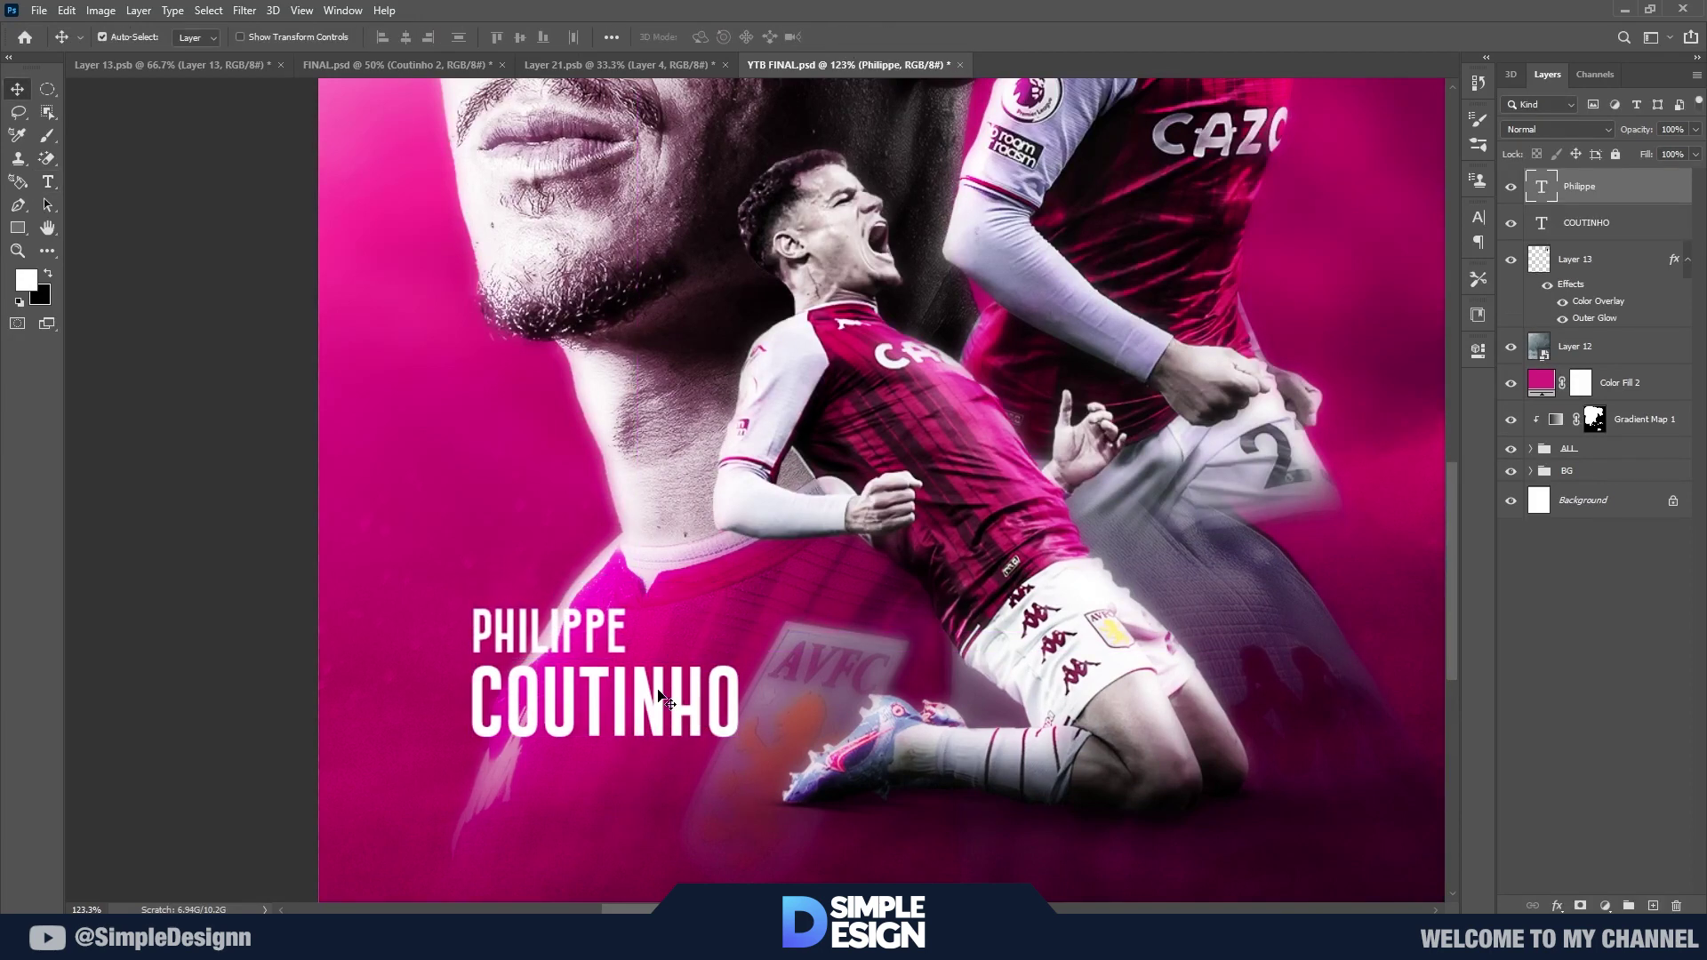
{"action": "scroll", "coordinate": [665, 676], "scroll_direction": "down", "scroll_amount": 2}
{"action": "scroll", "coordinate": [665, 675], "scroll_direction": "down", "scroll_amount": 2}
{"action": "scroll", "coordinate": [703, 764], "scroll_direction": "down", "scroll_amount": 1}
{"action": "left_click", "coordinate": [1580, 233], "text": "shift"}
{"action": "key", "text": "ctrl+g"}
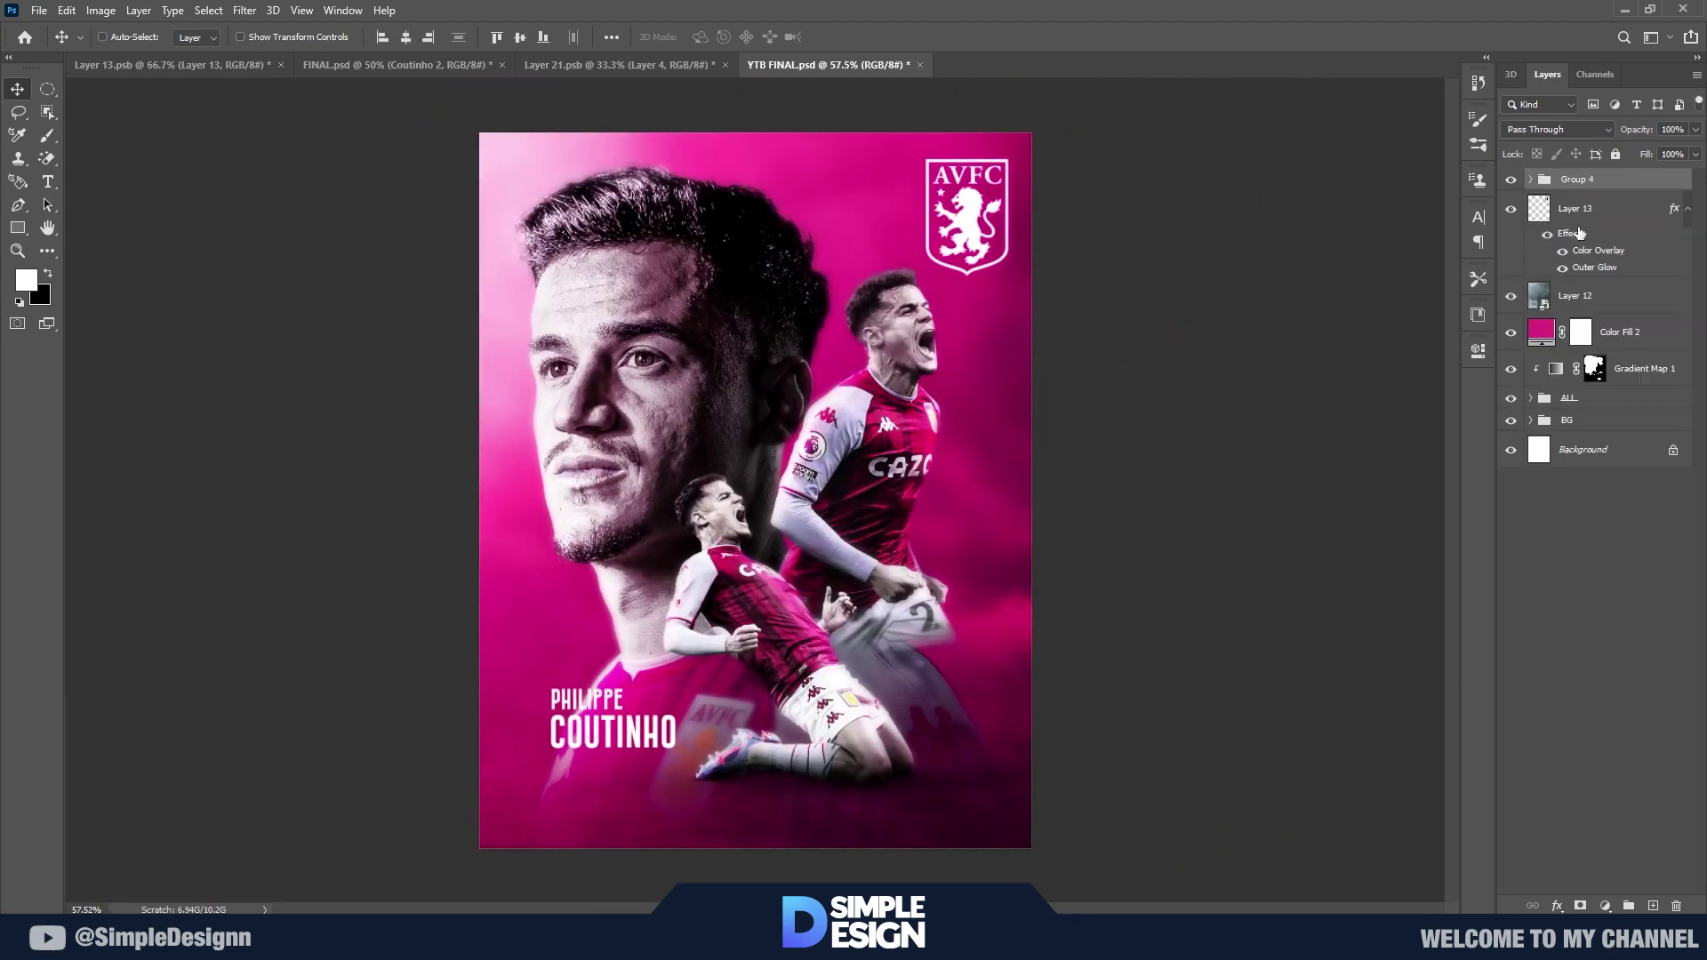
{"action": "double_click", "coordinate": [1579, 179]}
{"action": "key", "text": "Caps_Lock"}
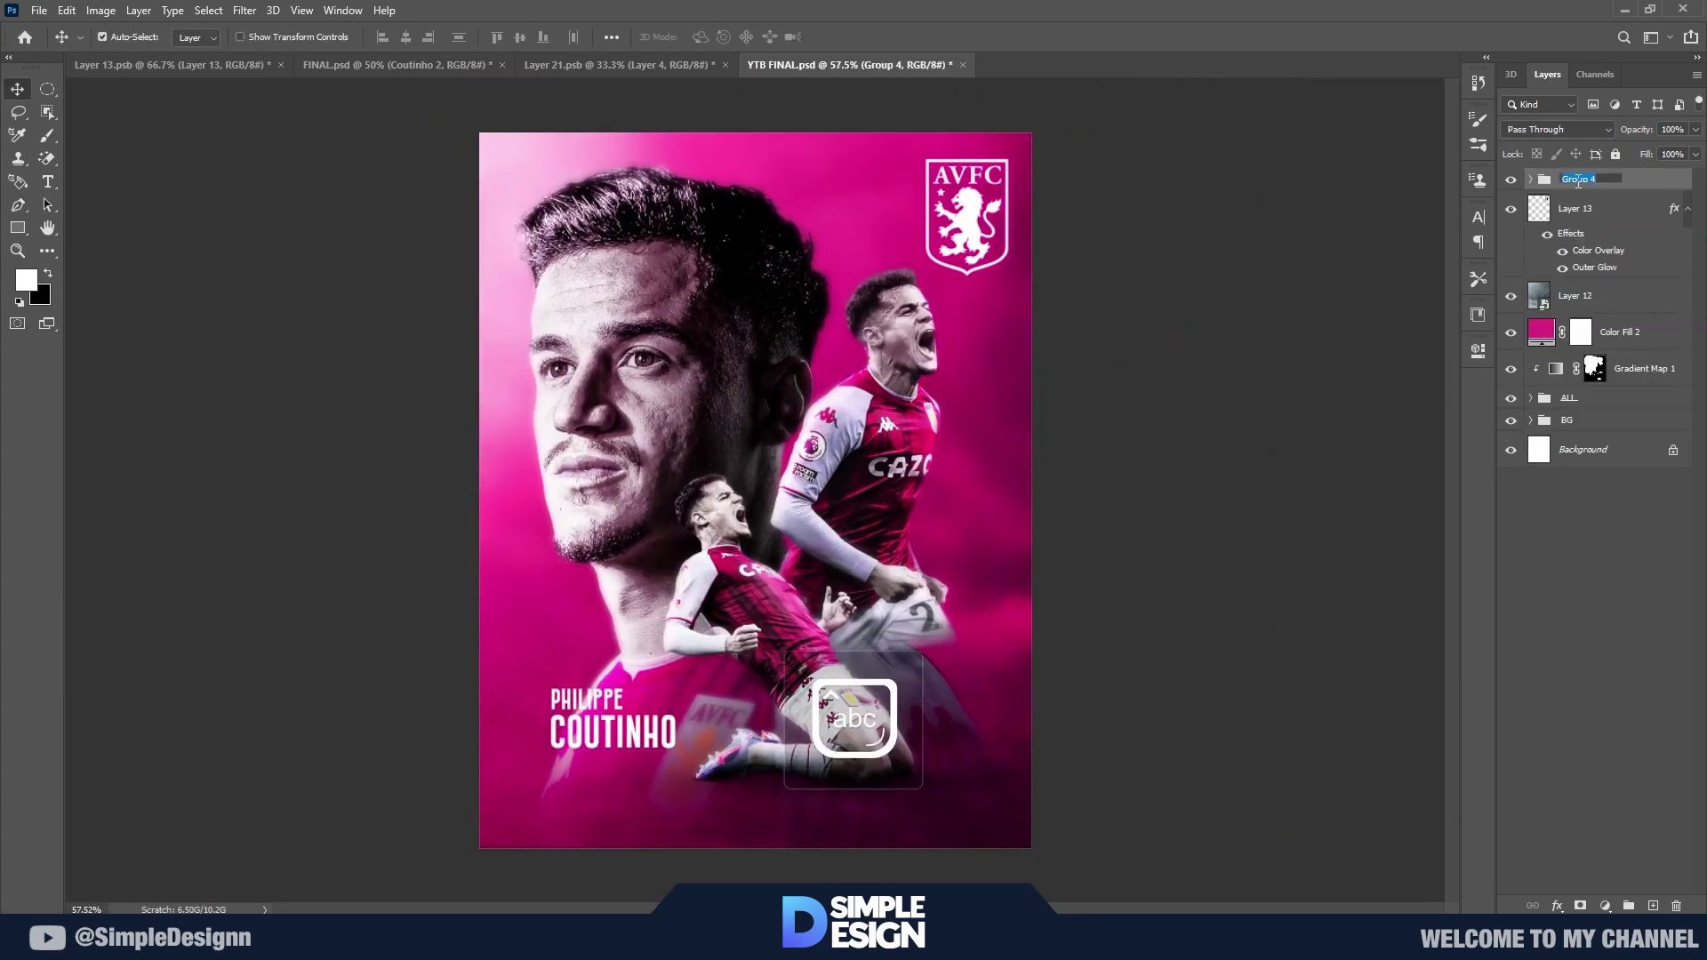
{"action": "type", "text": "Text"}
{"action": "scroll", "coordinate": [649, 767], "scroll_direction": "up", "scroll_amount": 2}
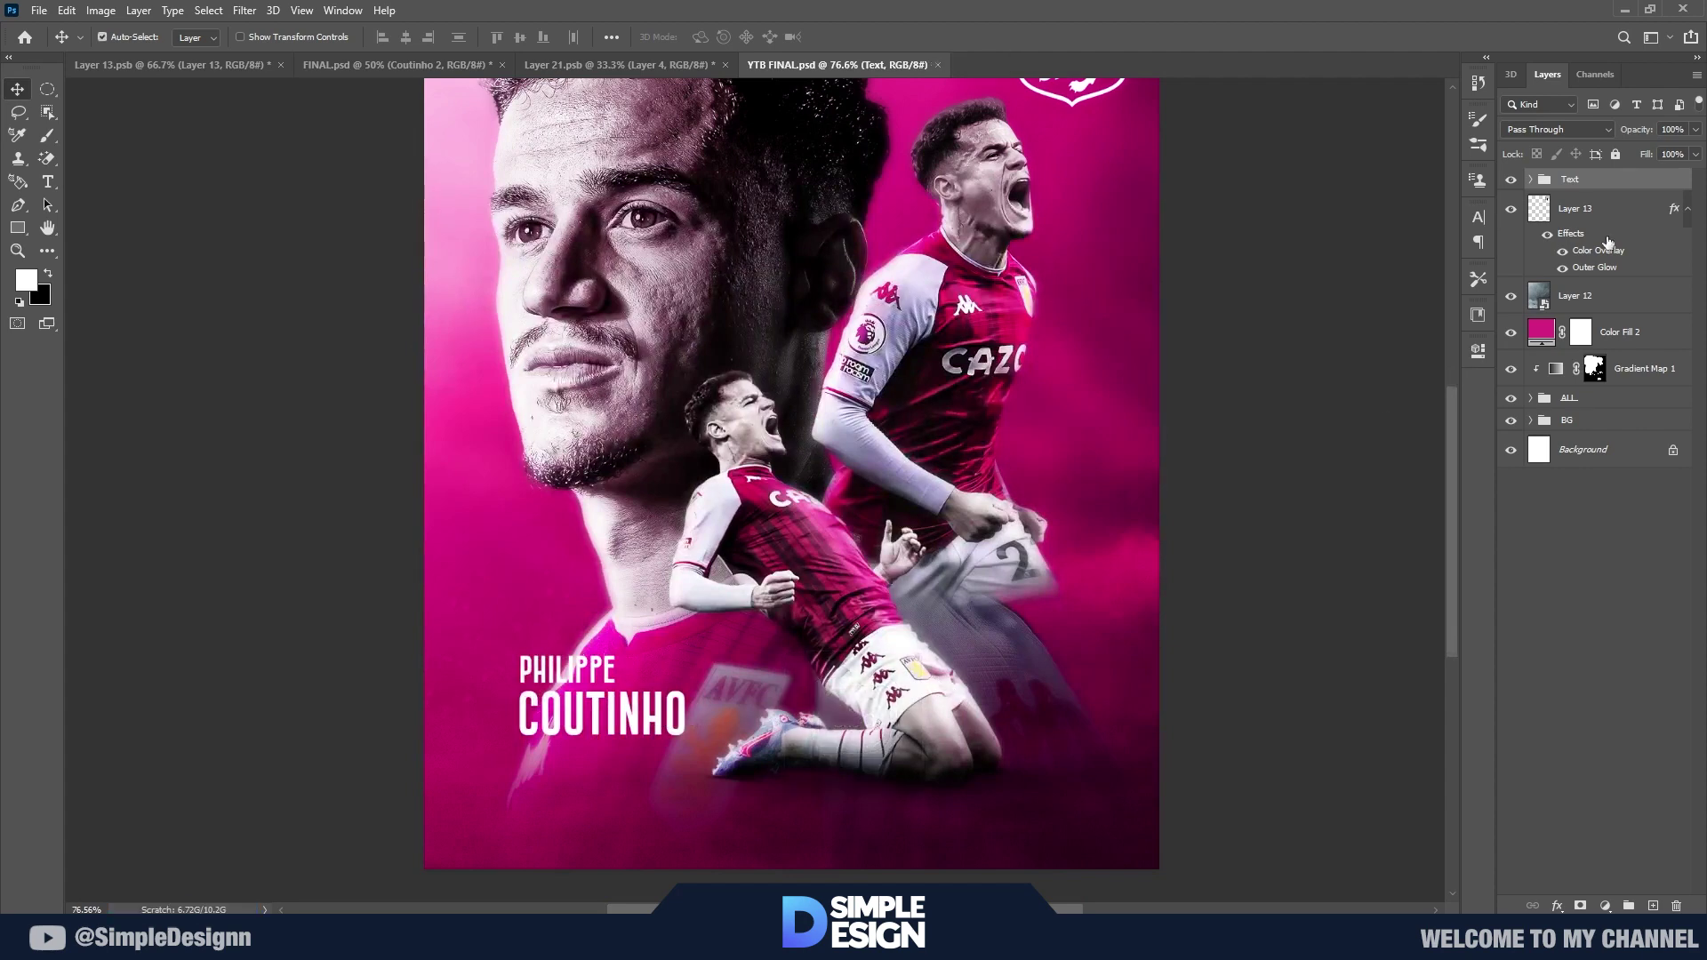
{"action": "key", "text": "ctrl+t"}
{"action": "left_click_drag", "start_coordinate": [615, 707], "coordinate": [601, 715]}
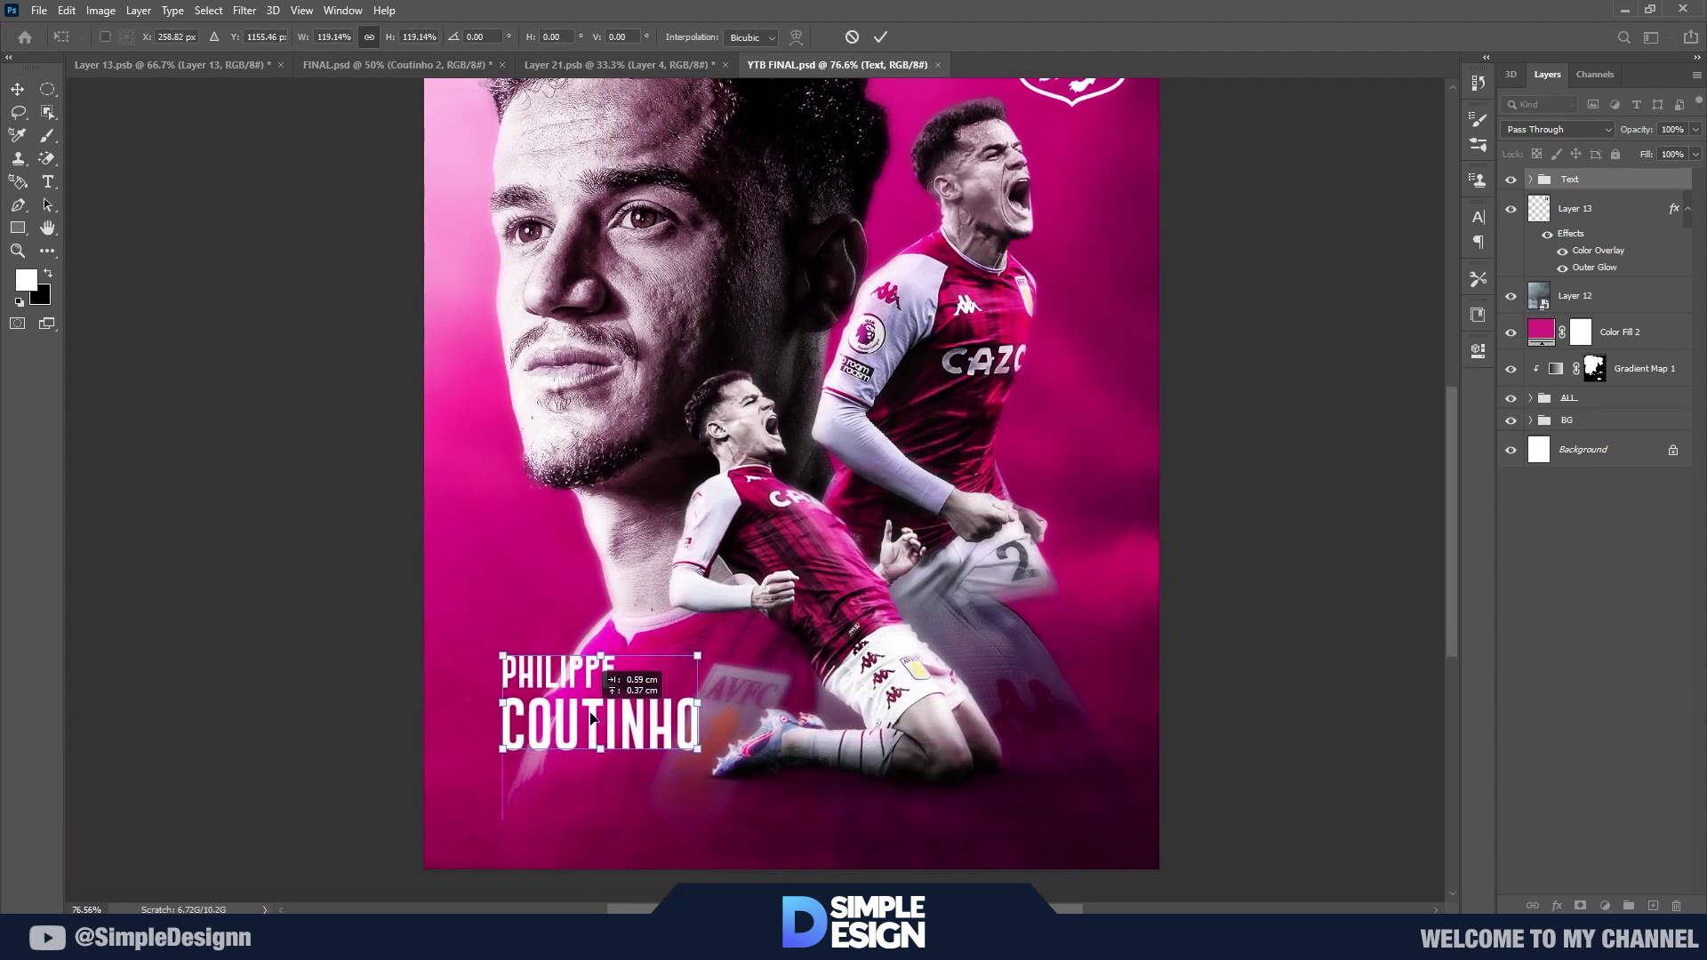
{"action": "key", "text": "Return"}
Step: Centre-align PHILIPPE over COUTINHO inside the Text group
{"action": "scroll", "coordinate": [514, 758], "scroll_direction": "up", "scroll_amount": 2}
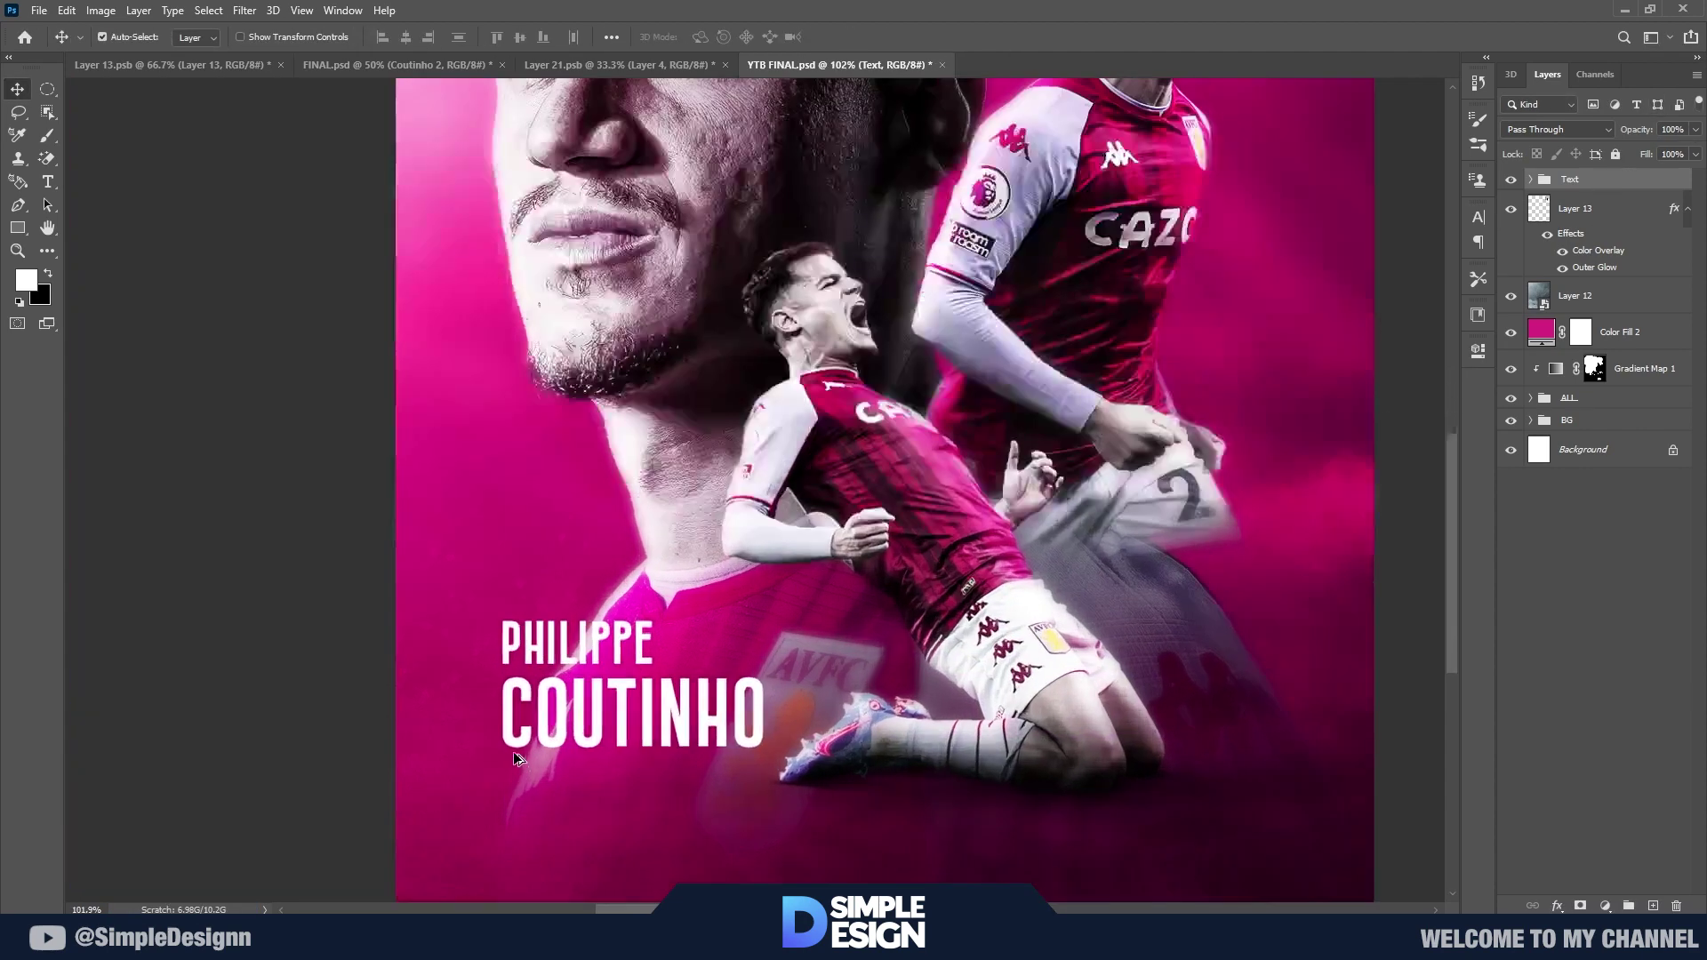
{"action": "left_click", "coordinate": [1531, 182]}
{"action": "left_click", "coordinate": [1594, 208]}
{"action": "left_click", "coordinate": [1600, 244], "text": "shift"}
{"action": "left_click", "coordinate": [405, 36]}
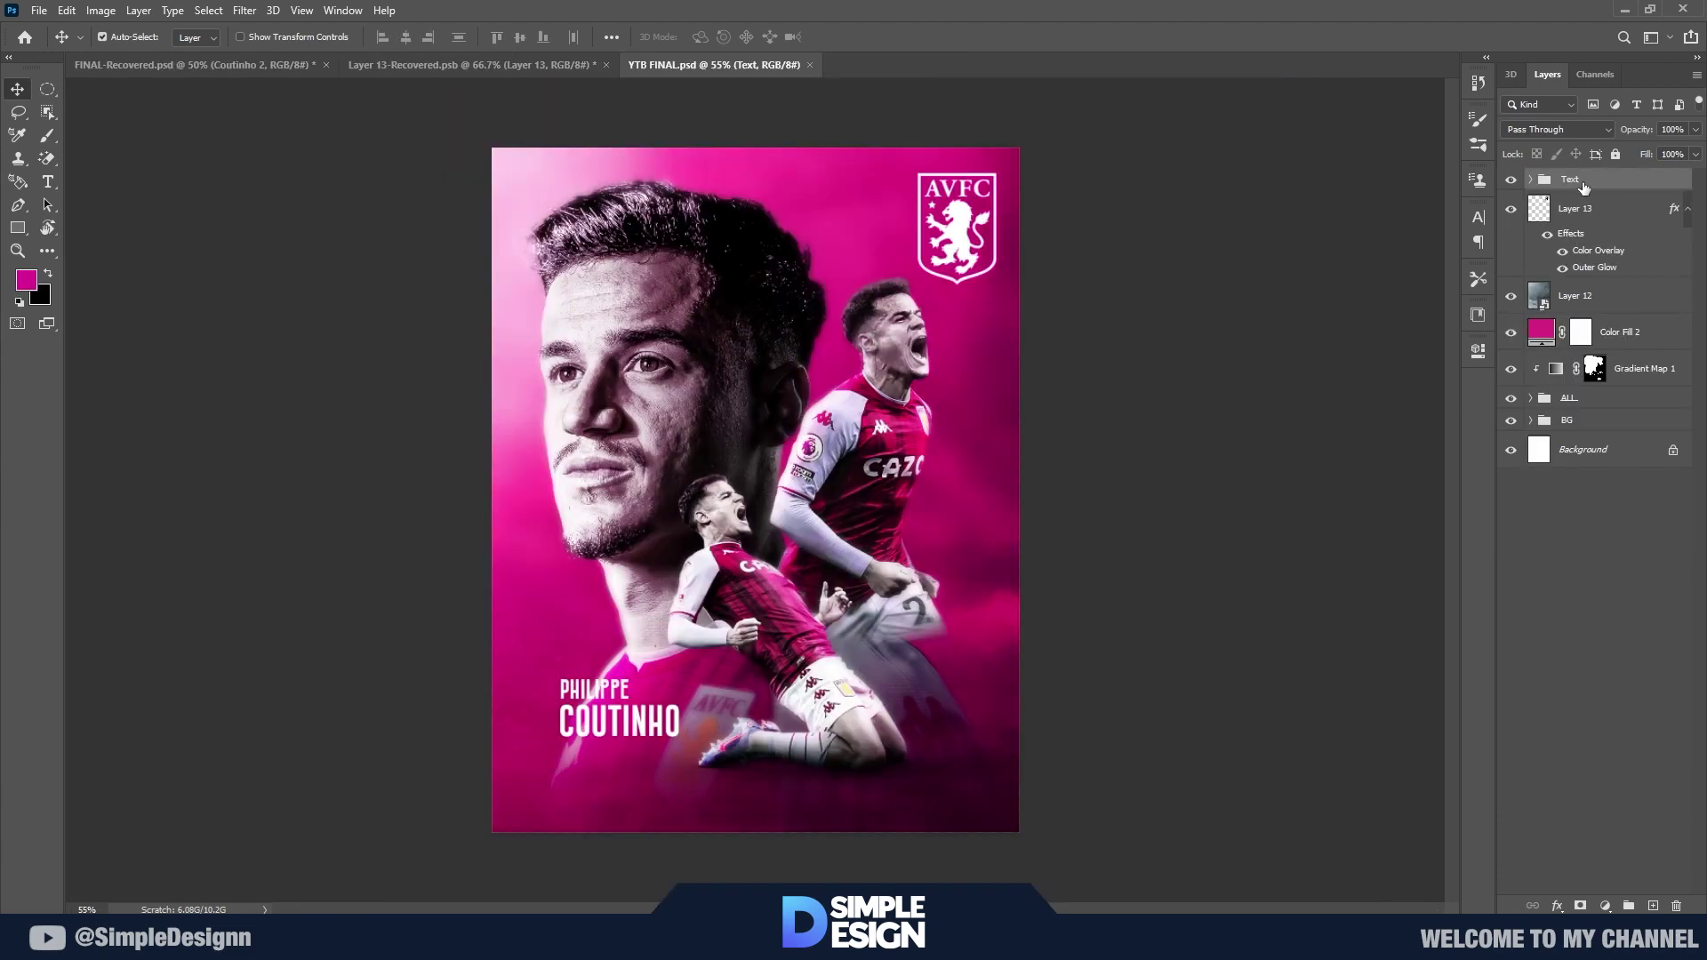
Step: Add a Drop Shadow at 21% opacity to the Text group
{"action": "right_click", "coordinate": [1583, 186]}
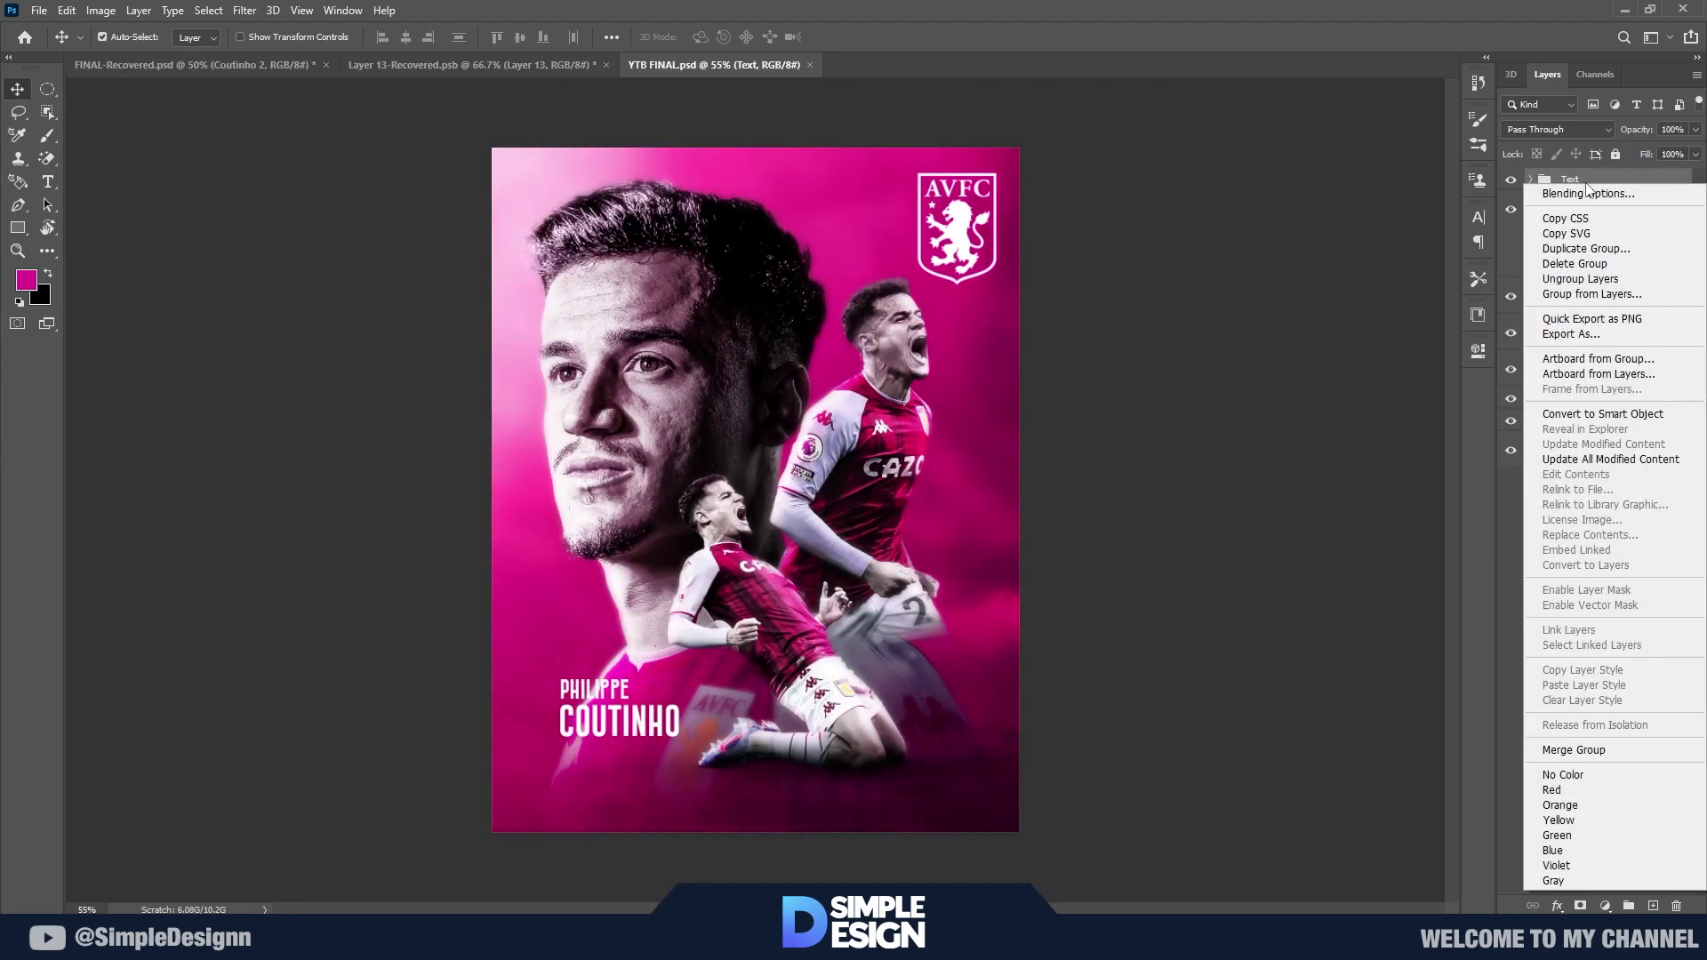
{"action": "key", "text": "Escape"}
{"action": "scroll", "coordinate": [573, 734], "scroll_direction": "up", "scroll_amount": 1}
{"action": "scroll", "coordinate": [572, 735], "scroll_direction": "up", "scroll_amount": 2}
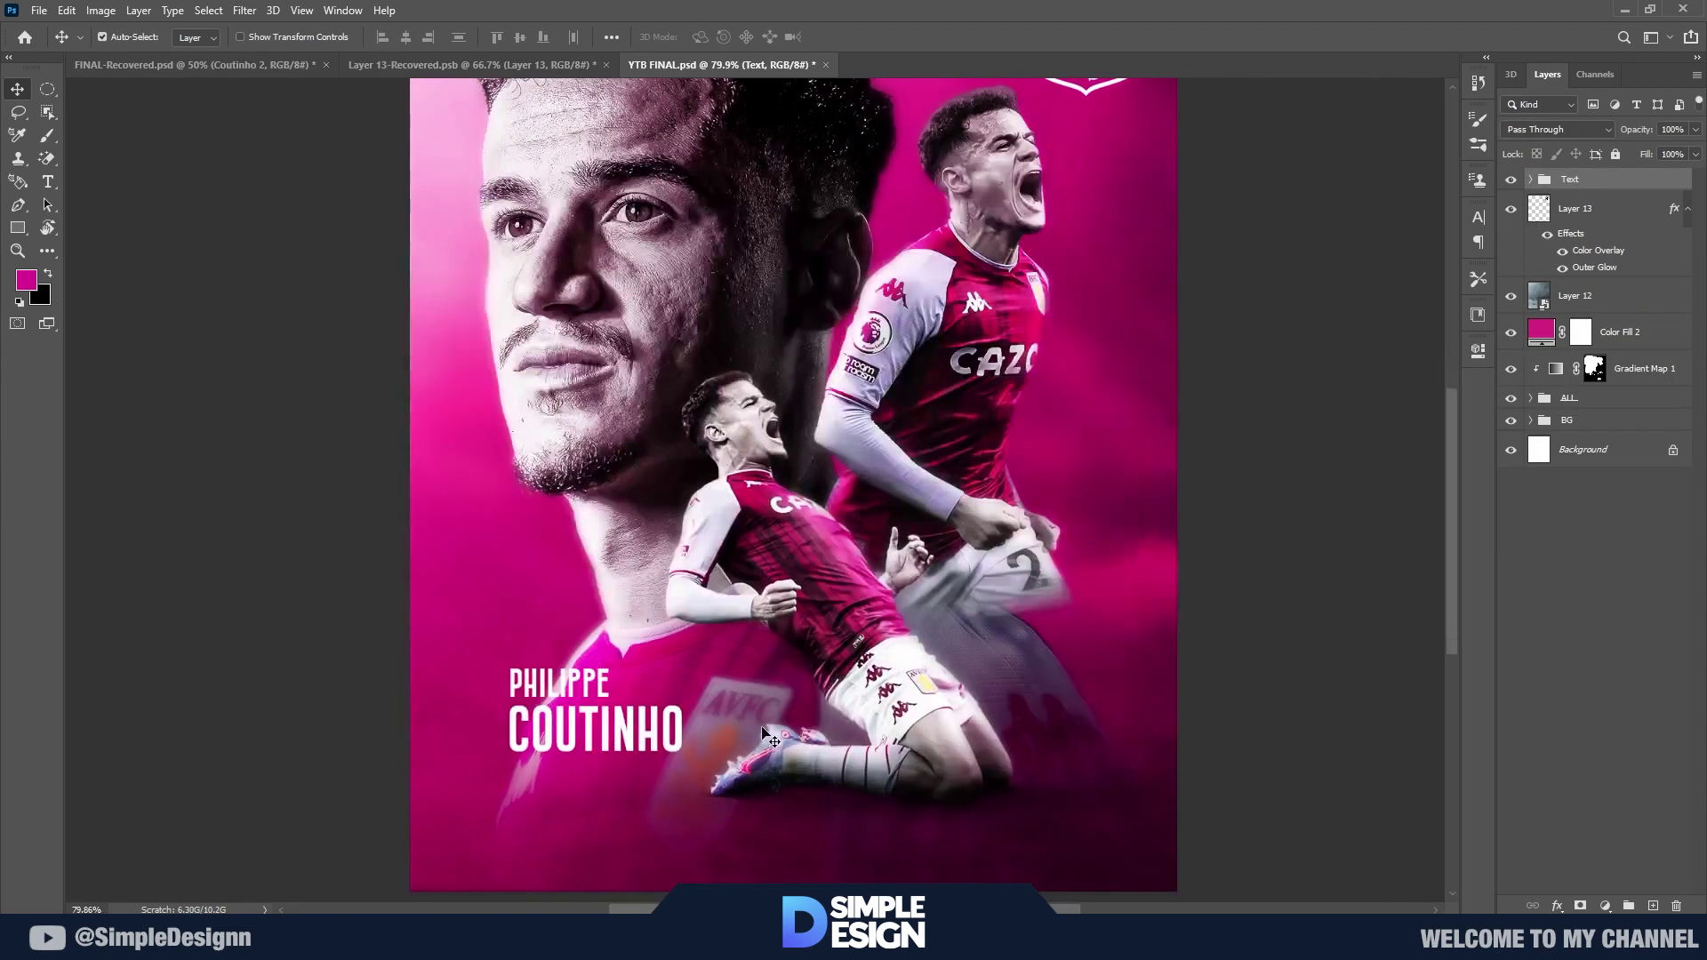
{"action": "scroll", "coordinate": [658, 776], "scroll_direction": "up", "scroll_amount": 1}
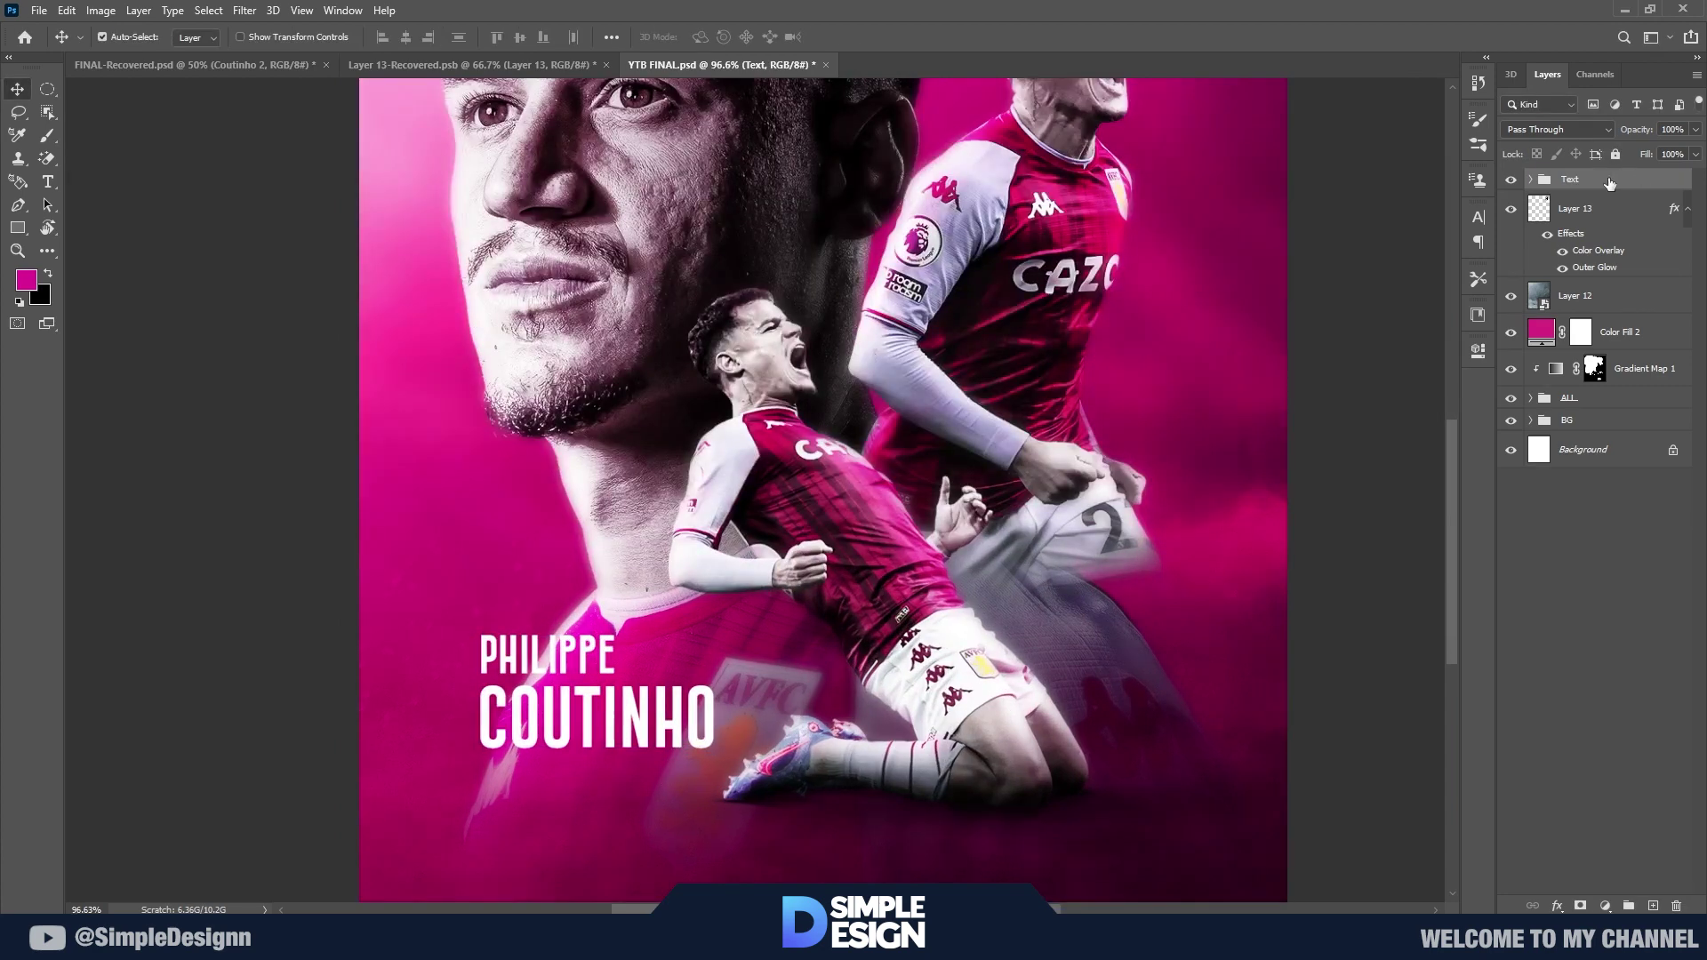
{"action": "right_click", "coordinate": [1556, 187]}
{"action": "left_click", "coordinate": [1565, 193]}
{"action": "left_click", "coordinate": [916, 542]}
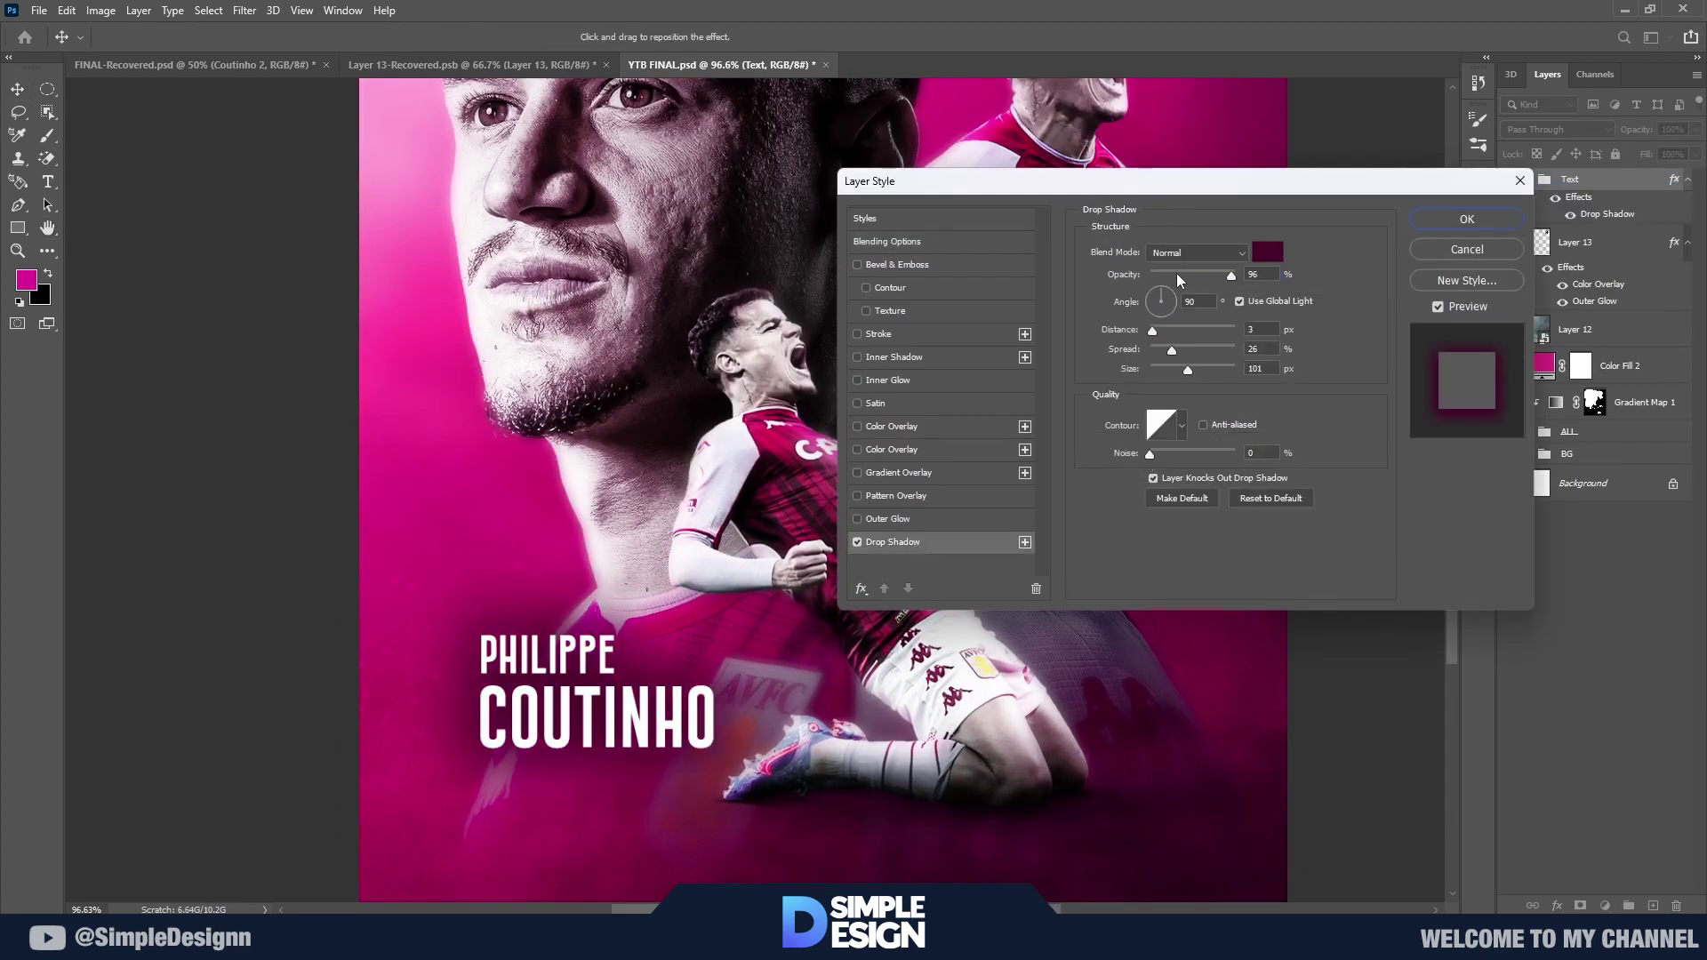
{"action": "left_click_drag", "start_coordinate": [1176, 274], "coordinate": [1167, 274]}
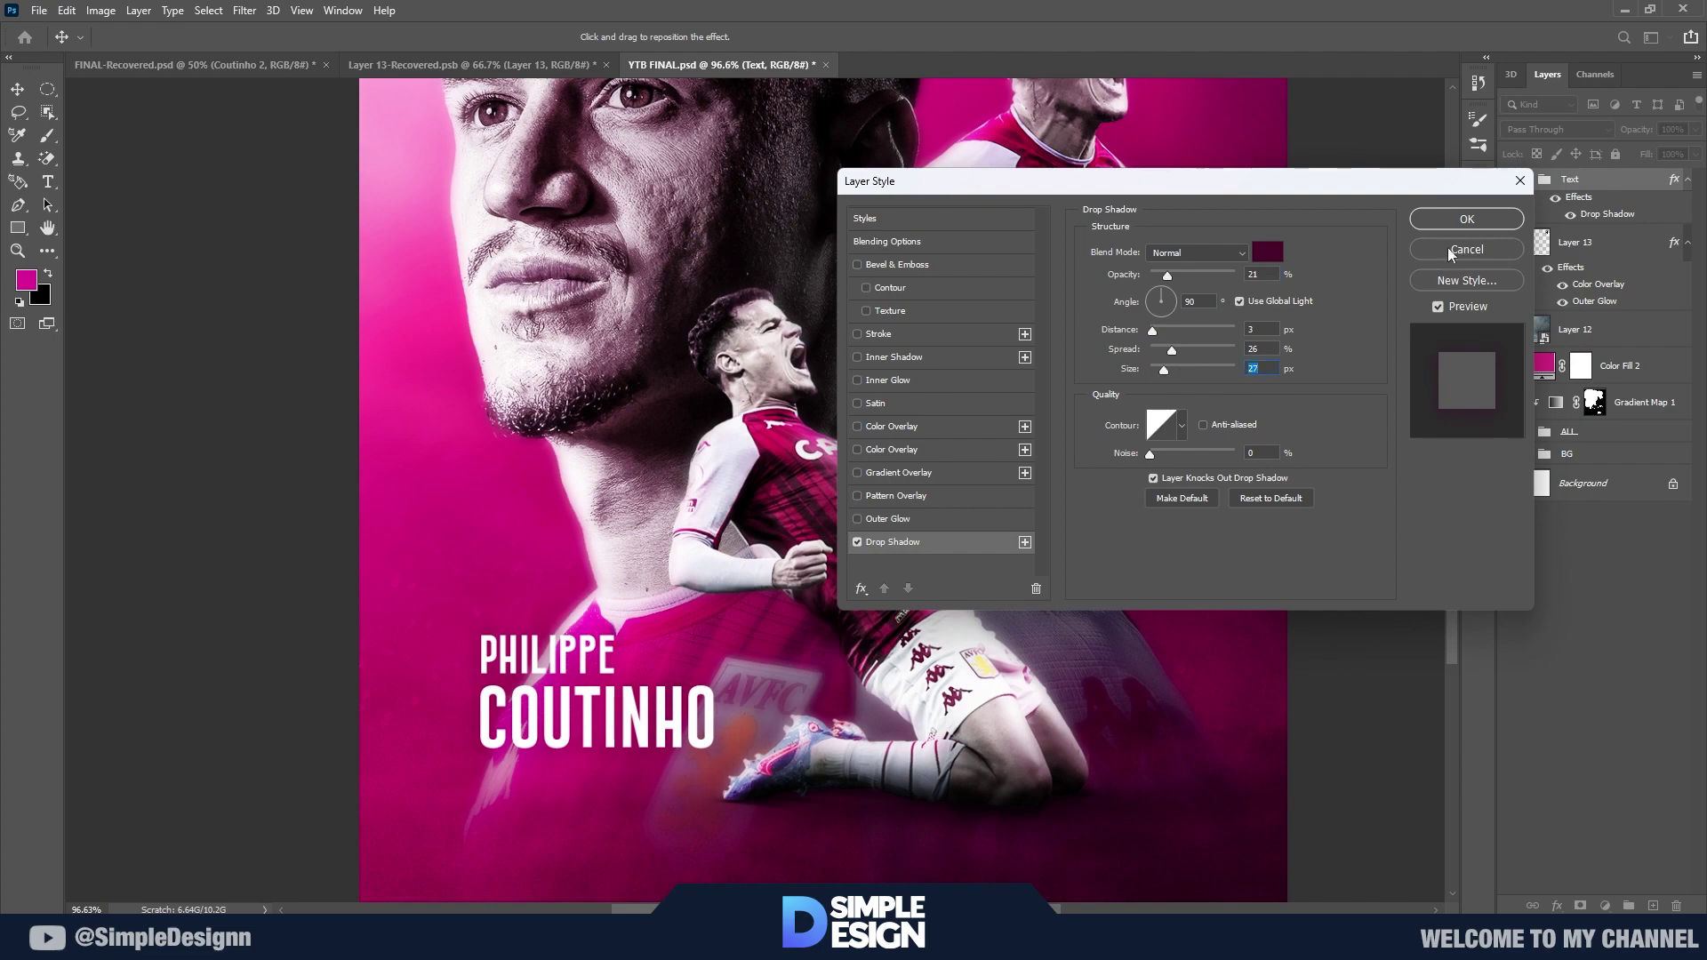
{"action": "left_click", "coordinate": [1463, 219]}
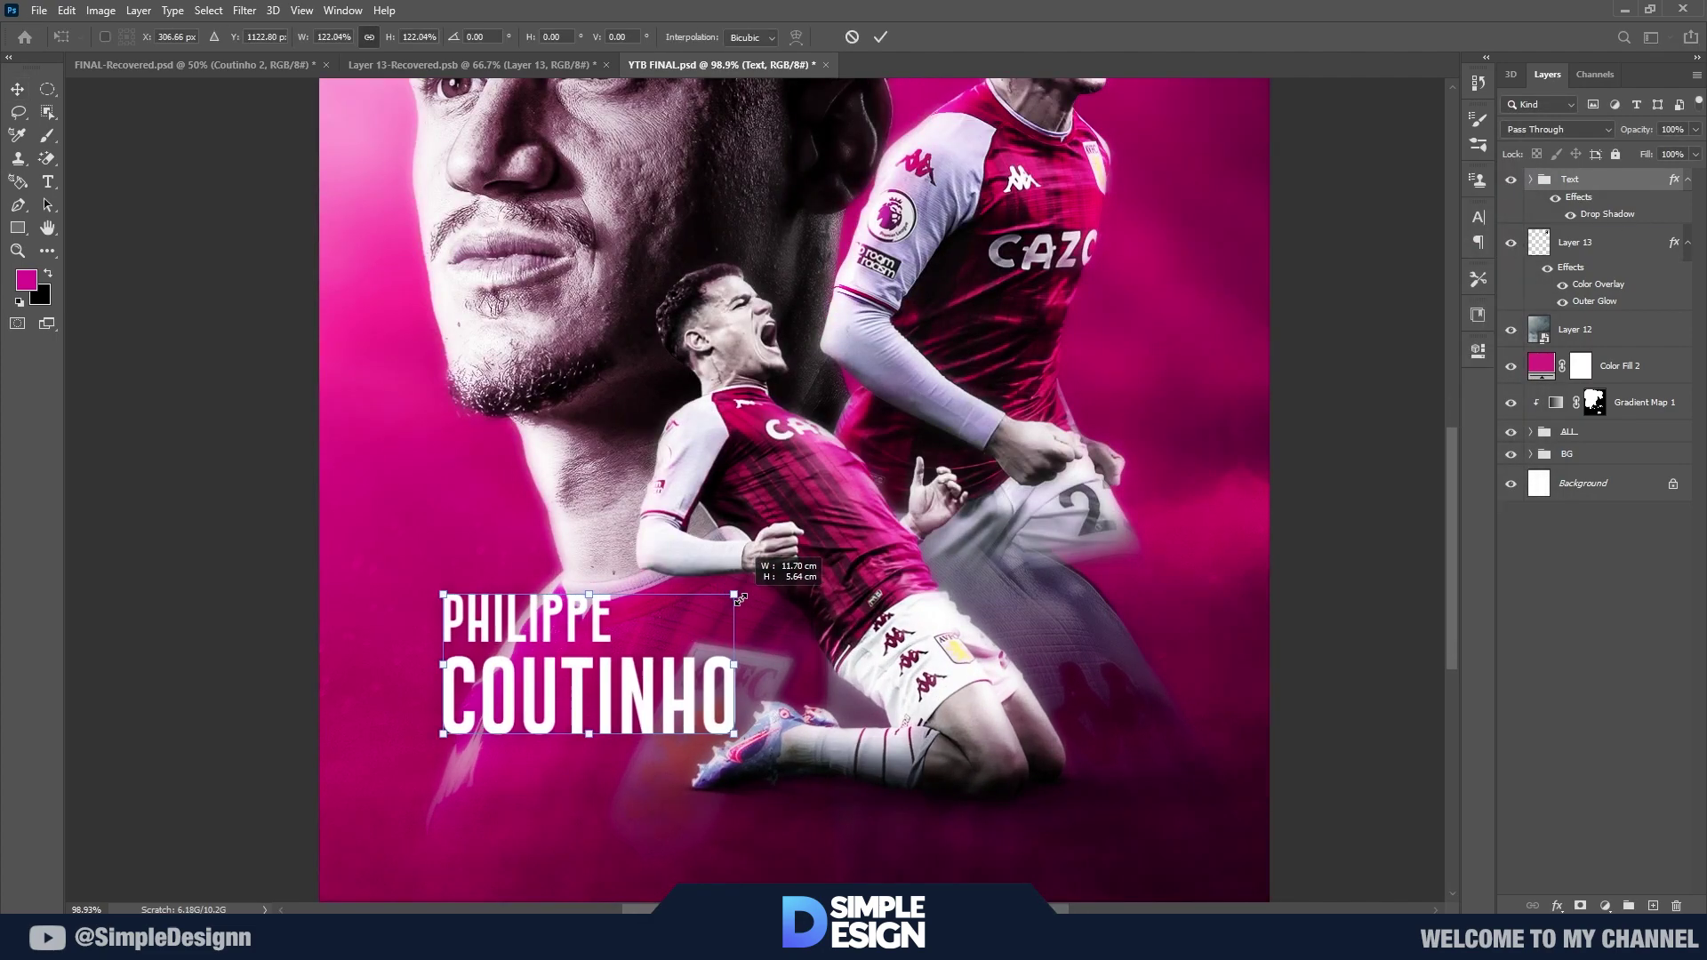
{"action": "scroll", "coordinate": [762, 687], "scroll_direction": "down", "scroll_amount": 3}
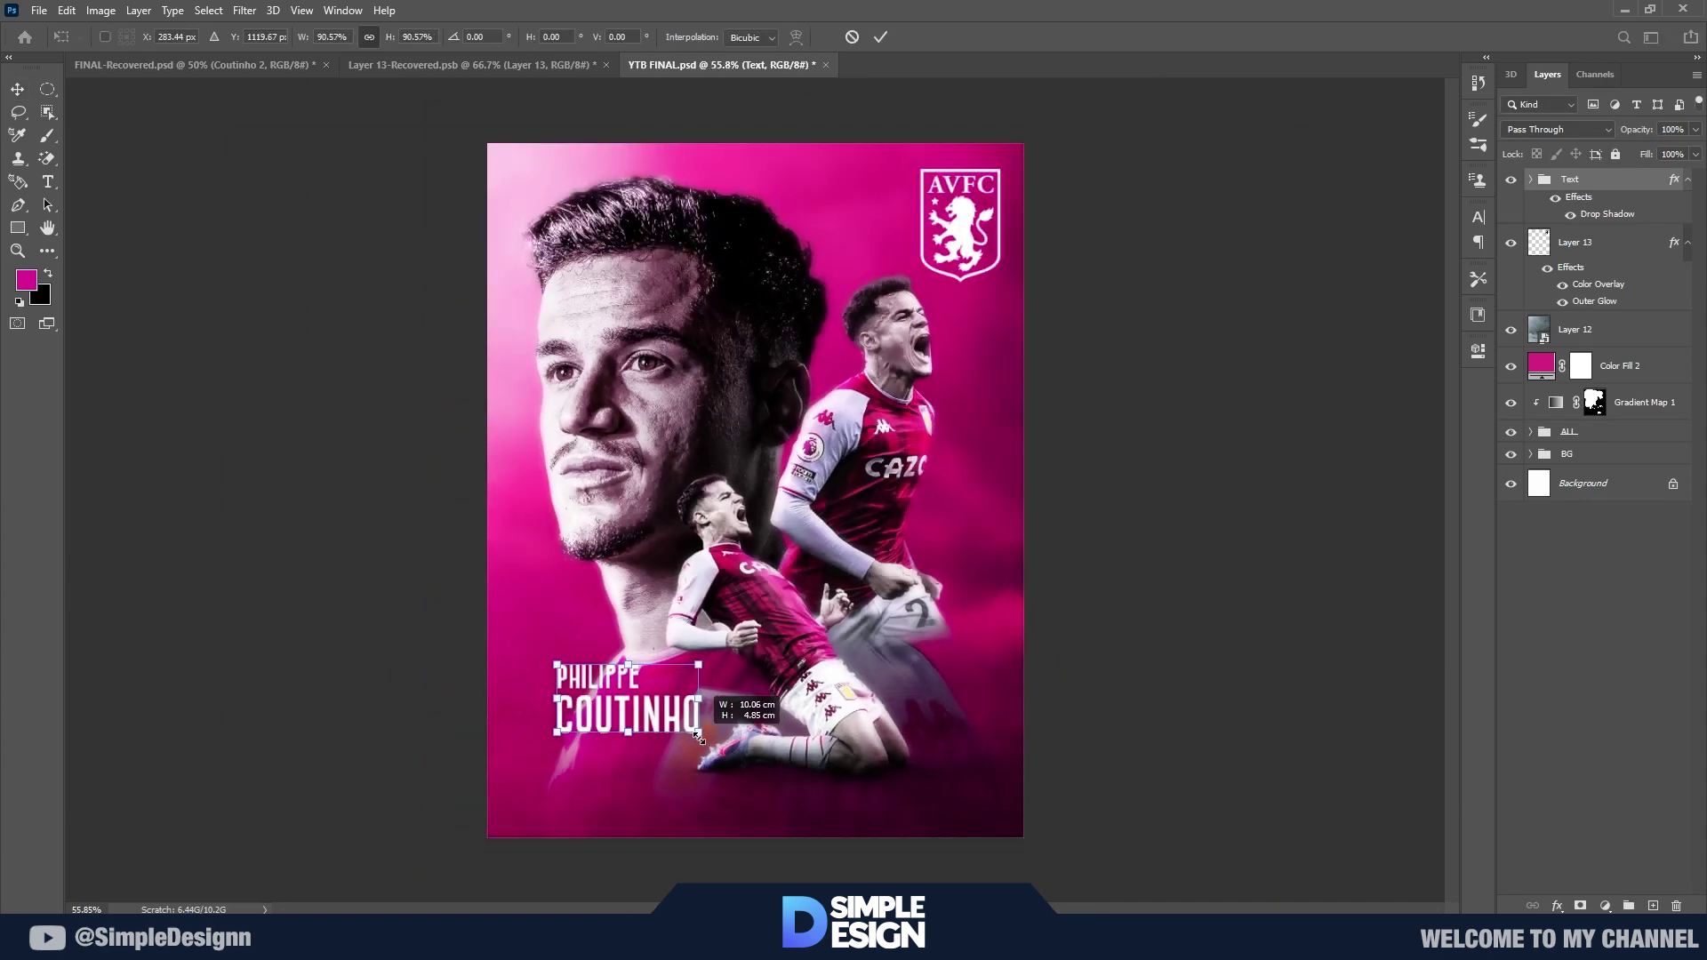
{"action": "scroll", "coordinate": [695, 699], "scroll_direction": "up", "scroll_amount": 2}
{"action": "scroll", "coordinate": [696, 698], "scroll_direction": "down", "scroll_amount": 1}
Step: Enlarge the ASTON VILLA text to 101 pt
{"action": "key", "text": "t"}
{"action": "left_click", "coordinate": [741, 363]}
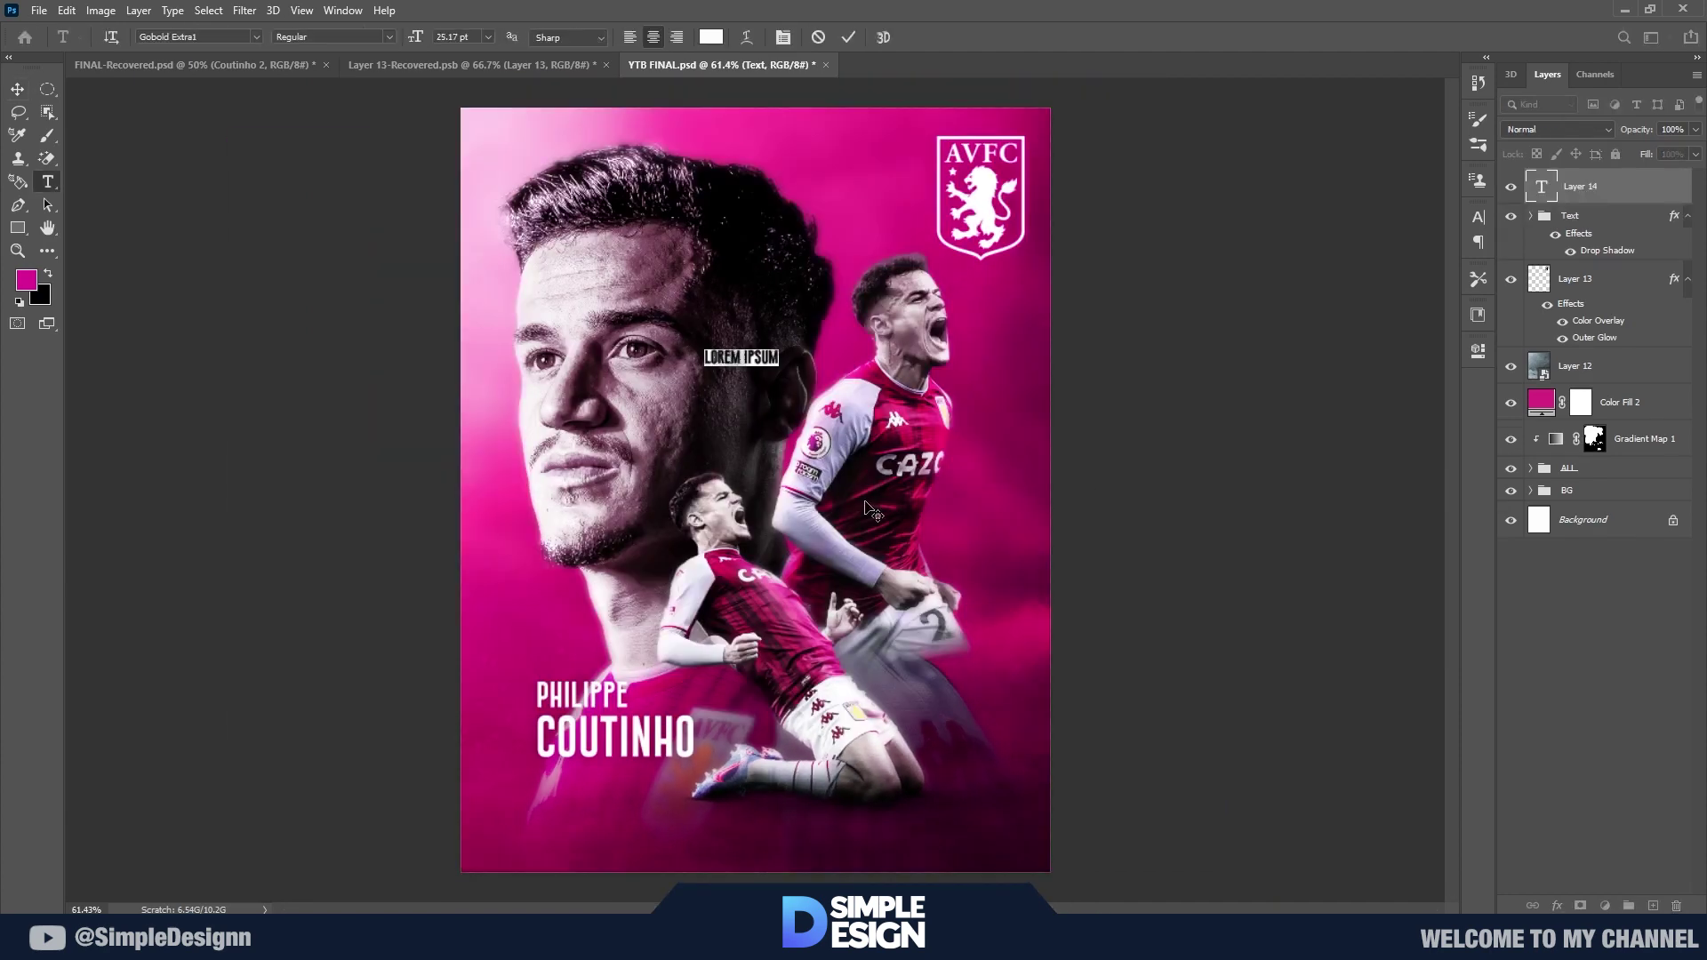
{"action": "key", "text": "ctrl+a"}
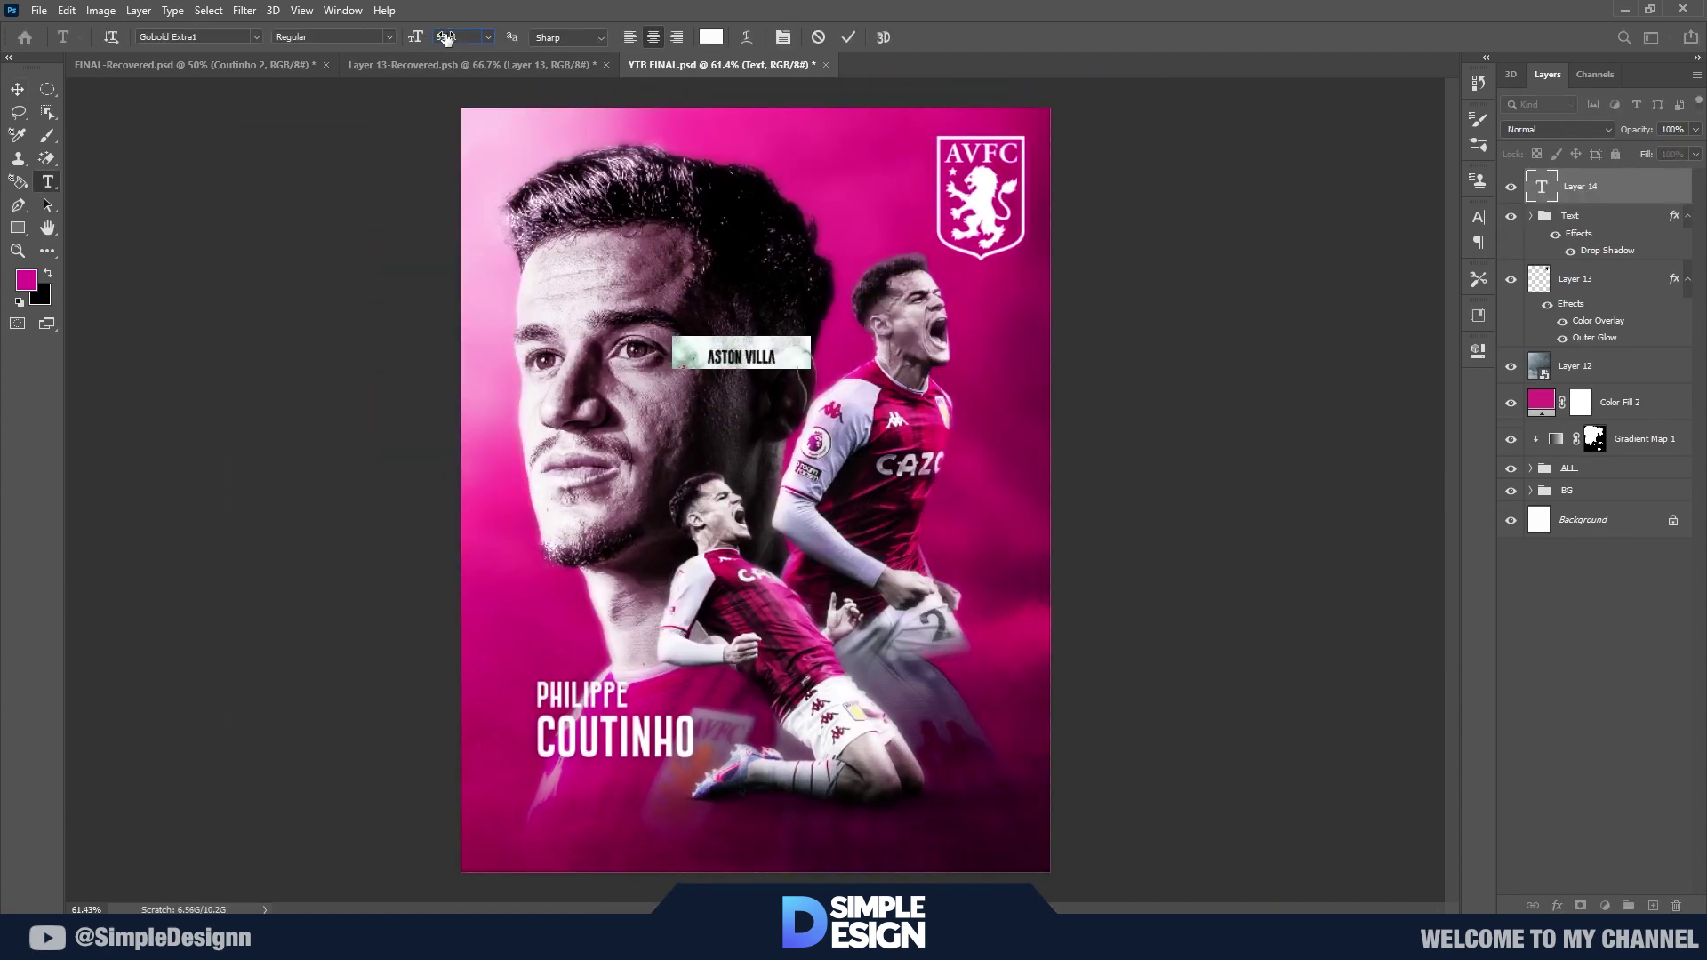
{"action": "left_click_drag", "start_coordinate": [416, 37], "coordinate": [487, 36]}
{"action": "left_click", "coordinate": [849, 37]}
Step: Move the ASTON VILLA layer below the ALL group and position it behind the head
{"action": "key", "text": "v"}
{"action": "mouse_move", "coordinate": [799, 350]}
{"action": "left_mouse_down"}
{"action": "mouse_move", "coordinate": [909, 595]}
{"action": "mouse_move", "coordinate": [878, 424]}
{"action": "left_mouse_up"}
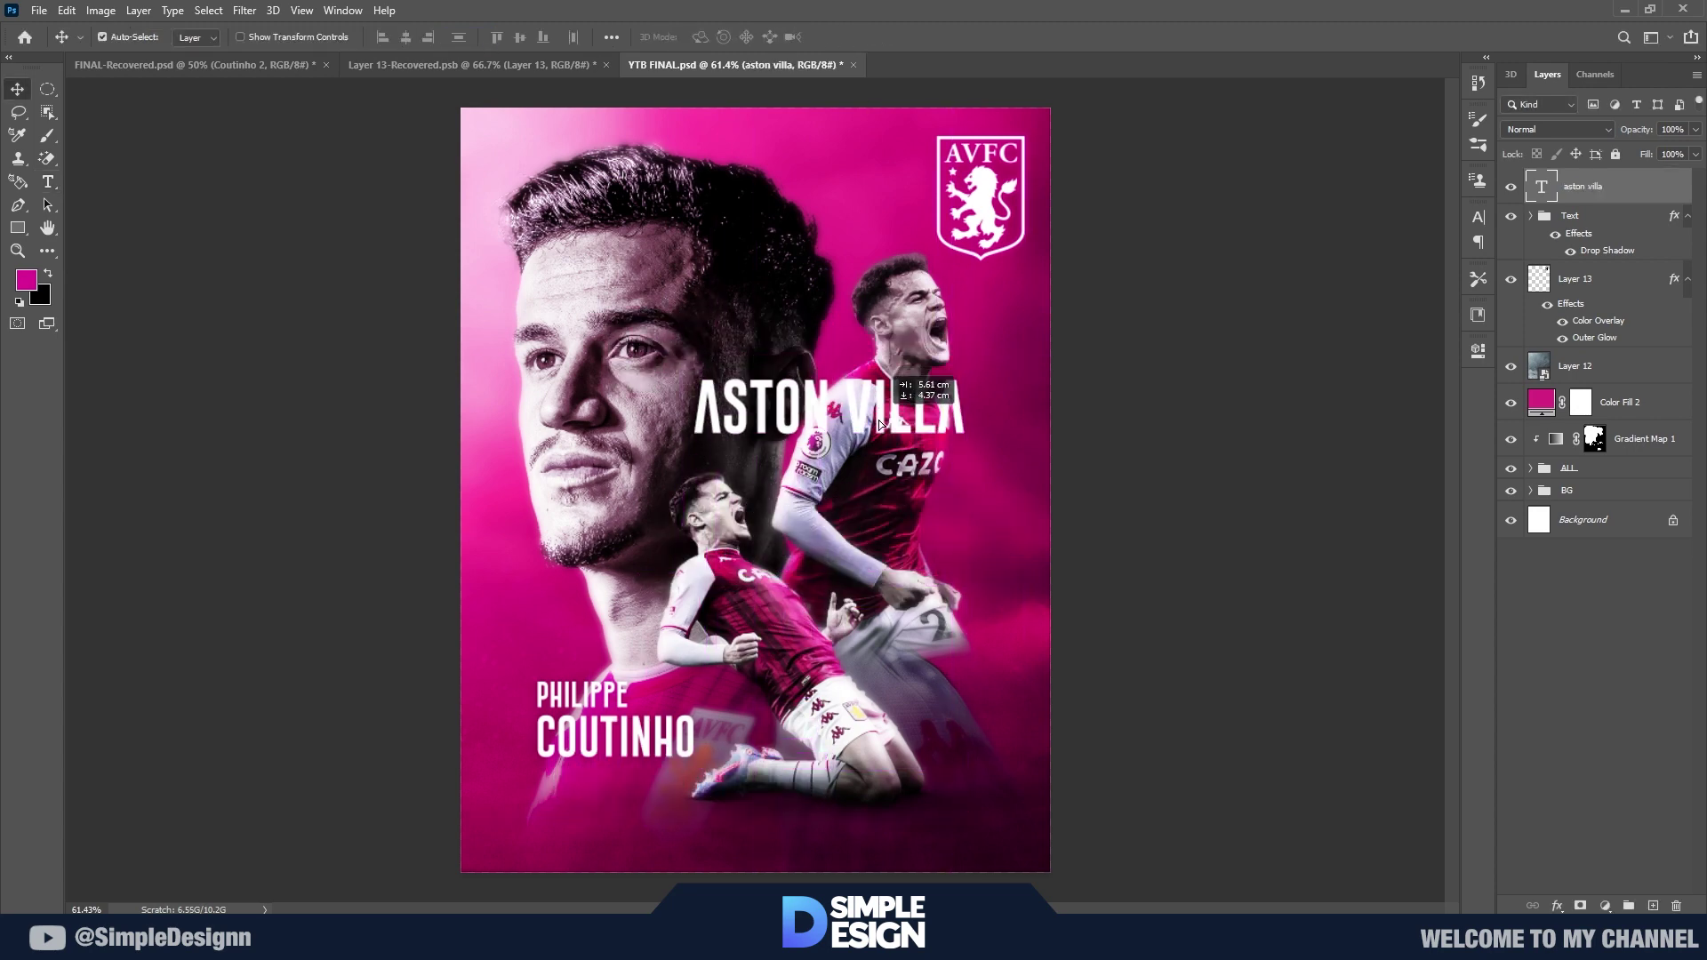
{"action": "left_click_drag", "start_coordinate": [1636, 186], "coordinate": [1636, 480]}
{"action": "key", "text": "ctrl+t"}
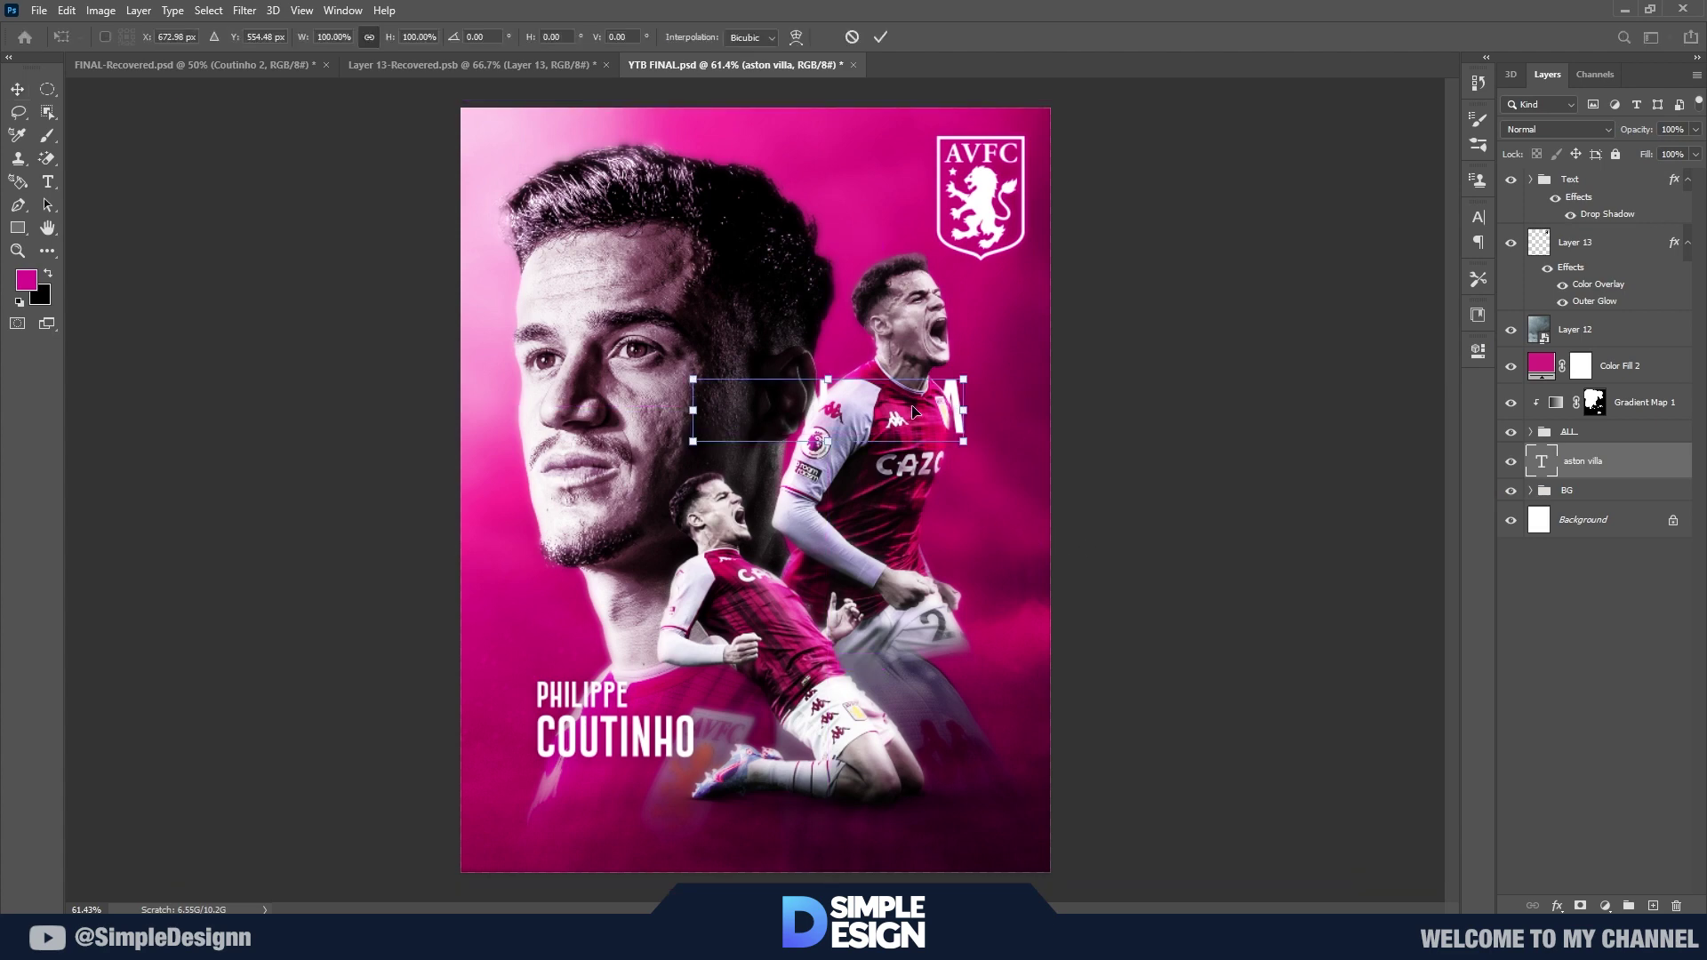
{"action": "mouse_move", "coordinate": [853, 414]}
{"action": "left_mouse_down"}
{"action": "mouse_move", "coordinate": [870, 211]}
{"action": "mouse_move", "coordinate": [717, 633]}
{"action": "left_mouse_up"}
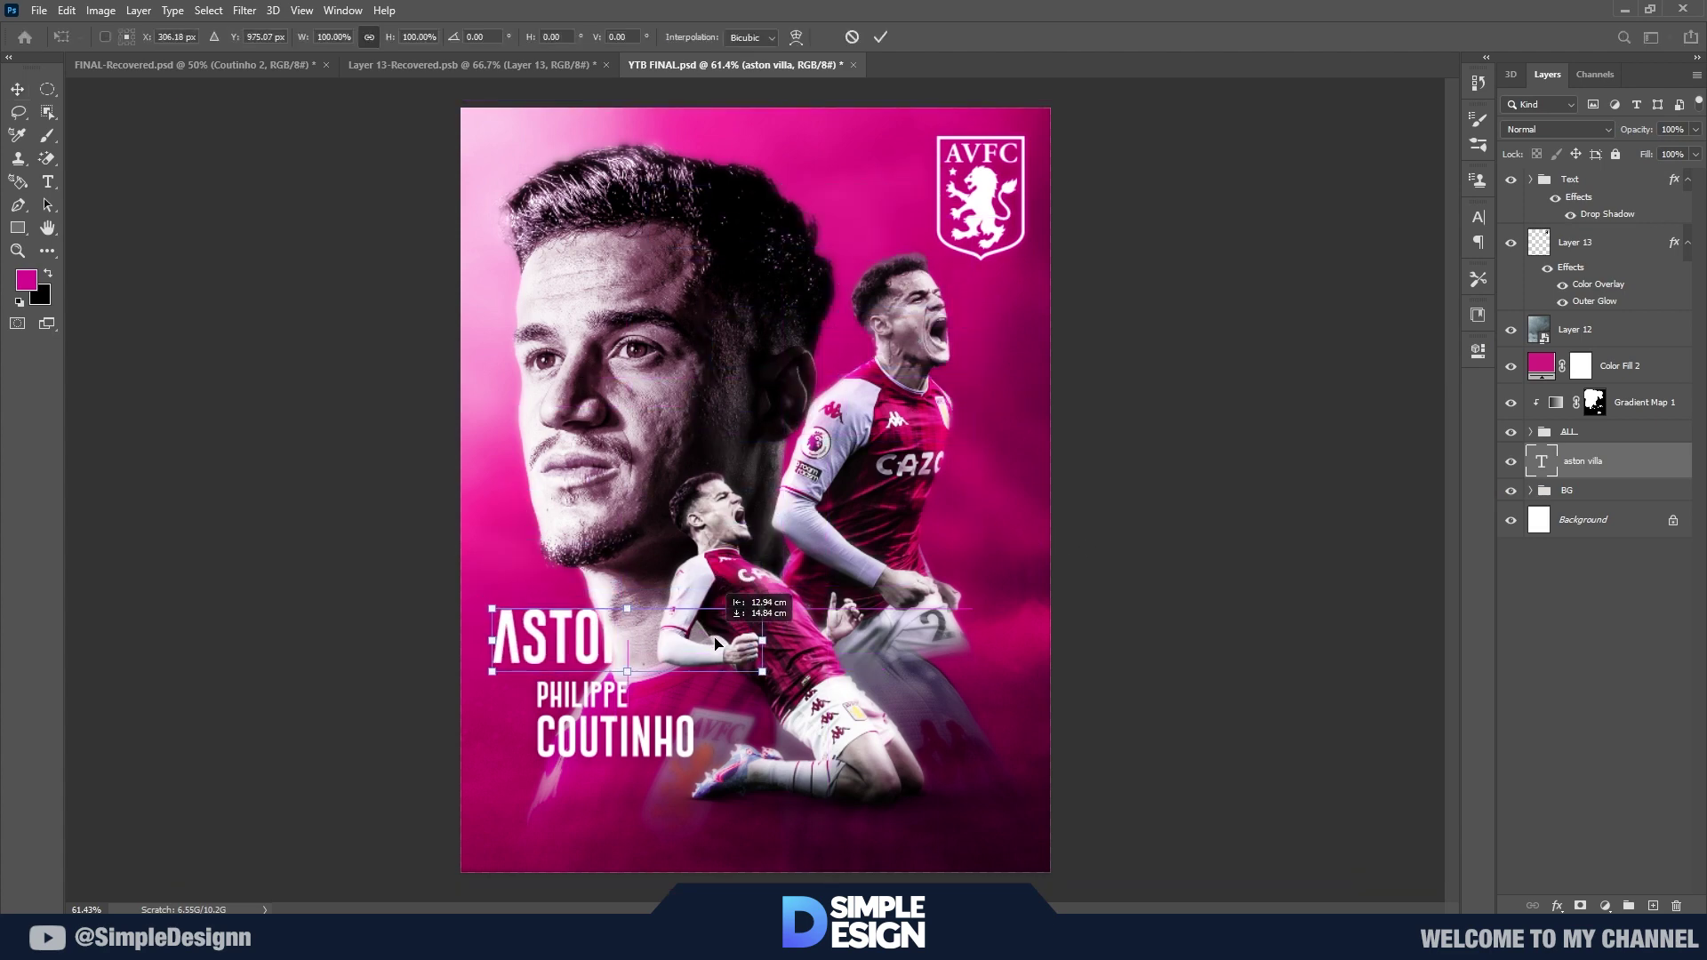
{"action": "key", "text": "Return"}
Step: Scale the ASTON VILLA text up to about 195%
{"action": "scroll", "coordinate": [585, 683], "scroll_direction": "up", "scroll_amount": 2}
{"action": "key", "text": "ctrl+t"}
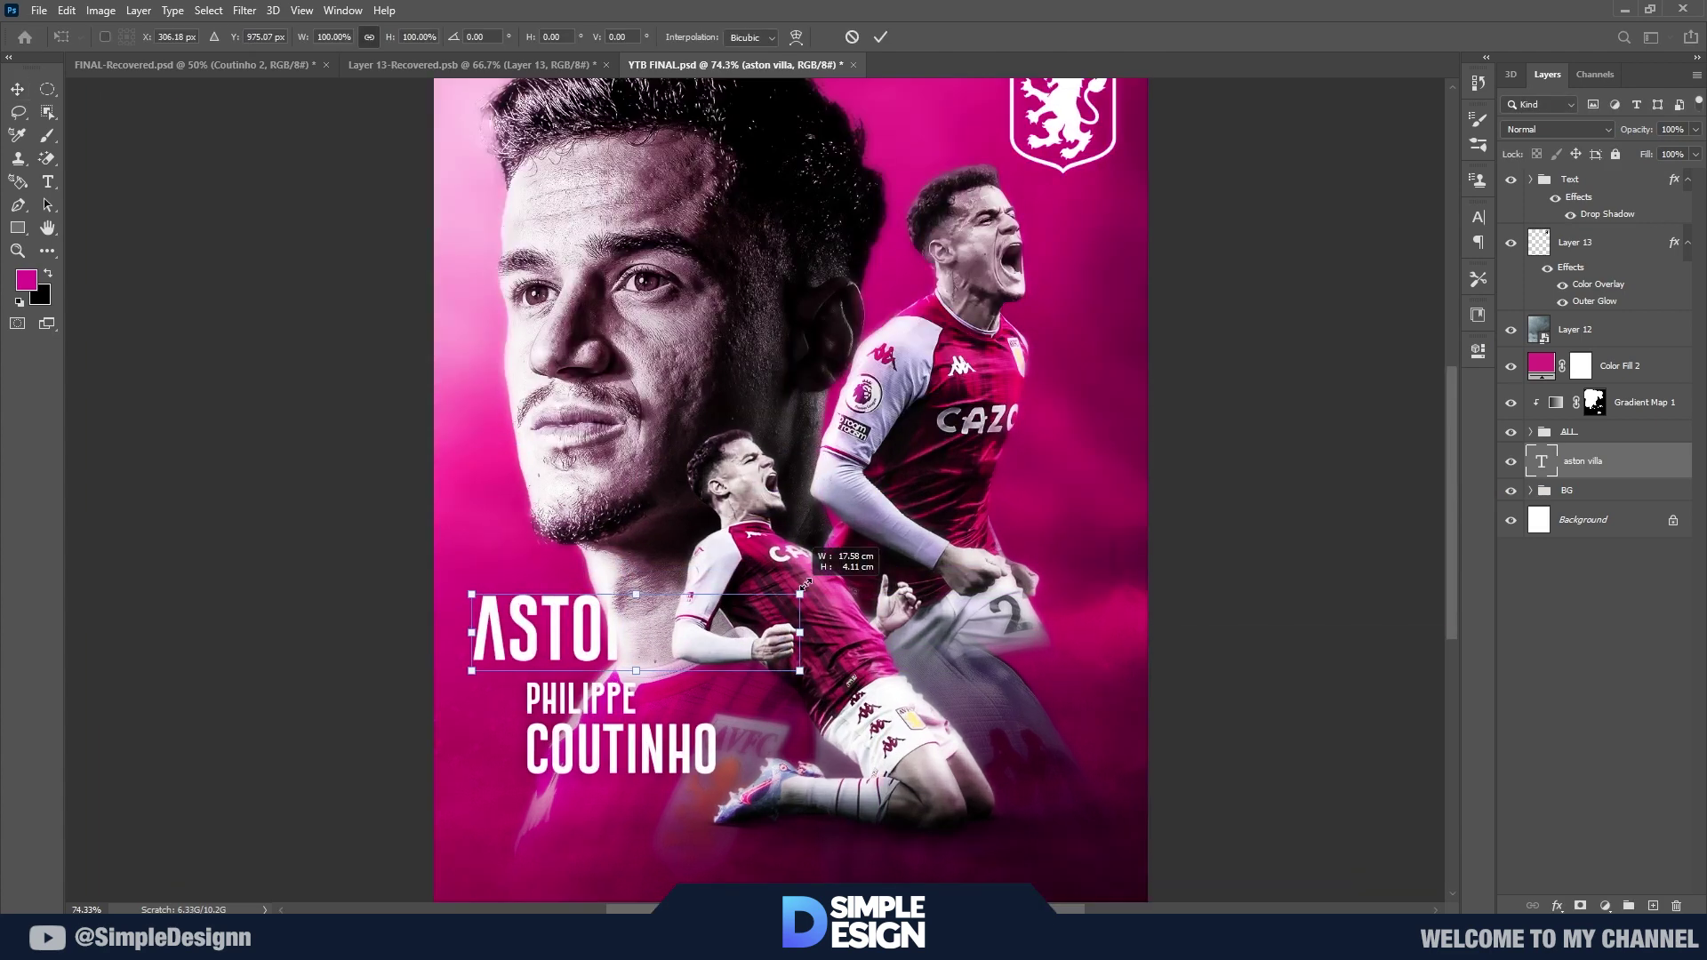
{"action": "left_click_drag", "start_coordinate": [799, 593], "coordinate": [1113, 521]}
{"action": "key", "text": "Return"}
{"action": "scroll", "coordinate": [1087, 422], "scroll_direction": "down", "scroll_amount": 3}
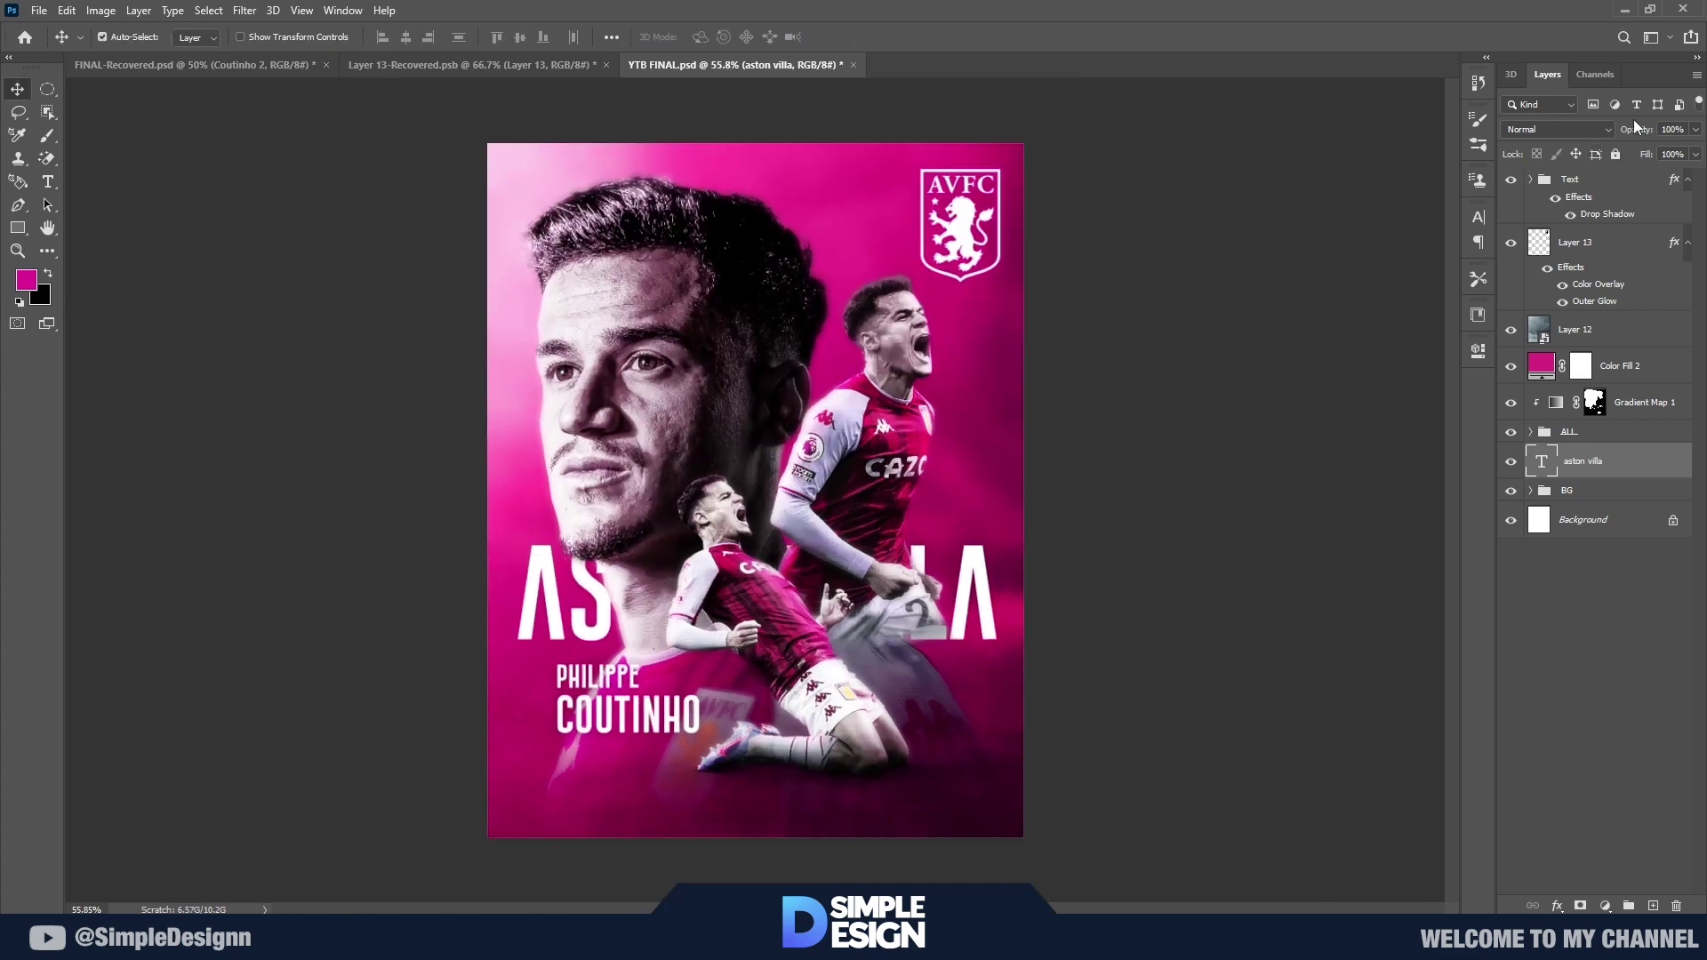
Step: Fade the ASTON VILLA text layer to about 10% opacity
{"action": "key", "text": "1"}
{"action": "key", "text": "7"}
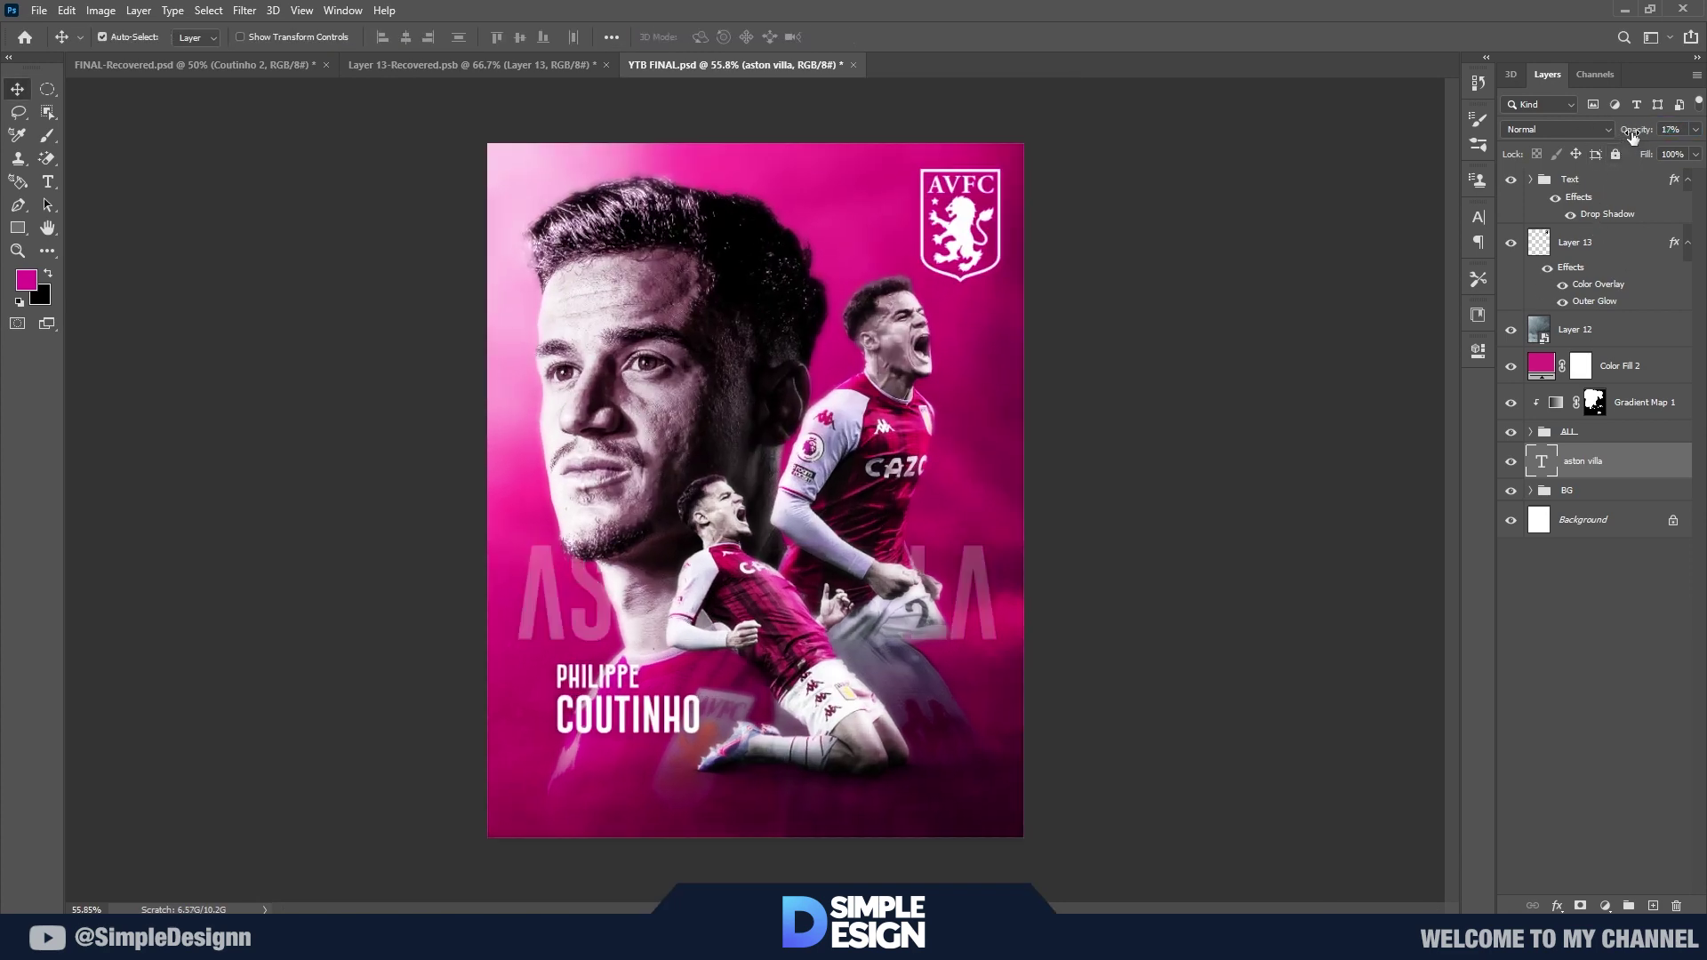
{"action": "key", "text": "0"}
{"action": "key", "text": "9"}
{"action": "scroll", "coordinate": [1185, 681], "scroll_direction": "up", "scroll_amount": 2}
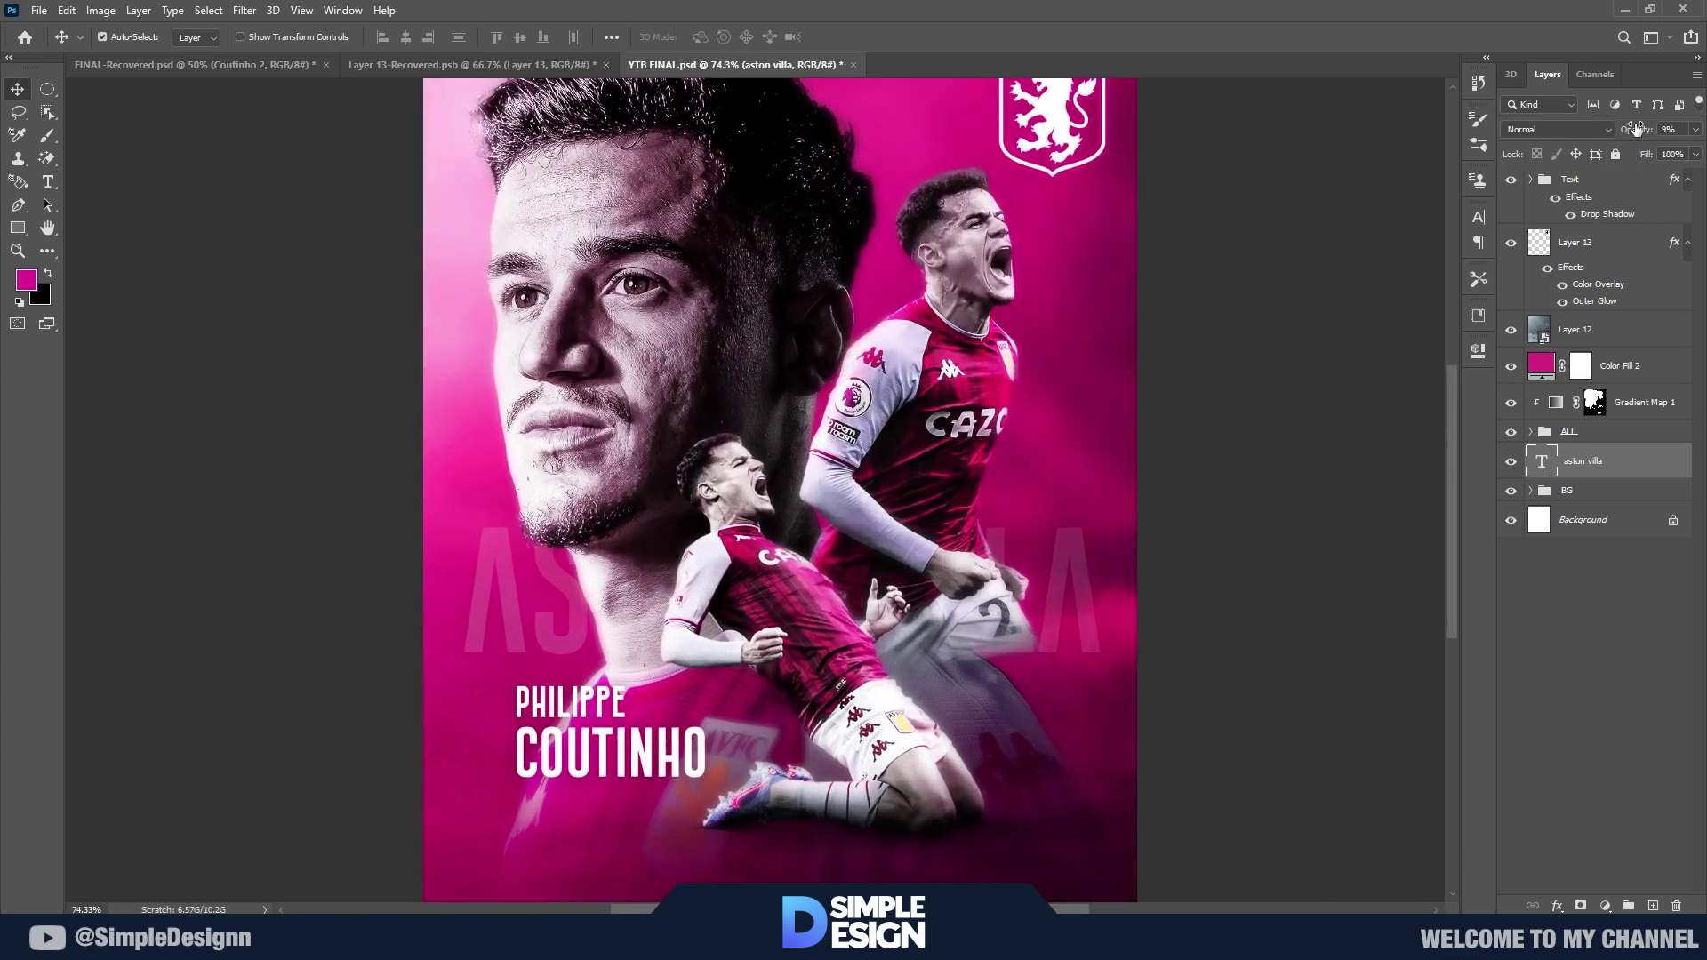
{"action": "type", "text": "02"}
{"action": "type", "text": "7"}
{"action": "left_click", "coordinate": [1584, 620]}
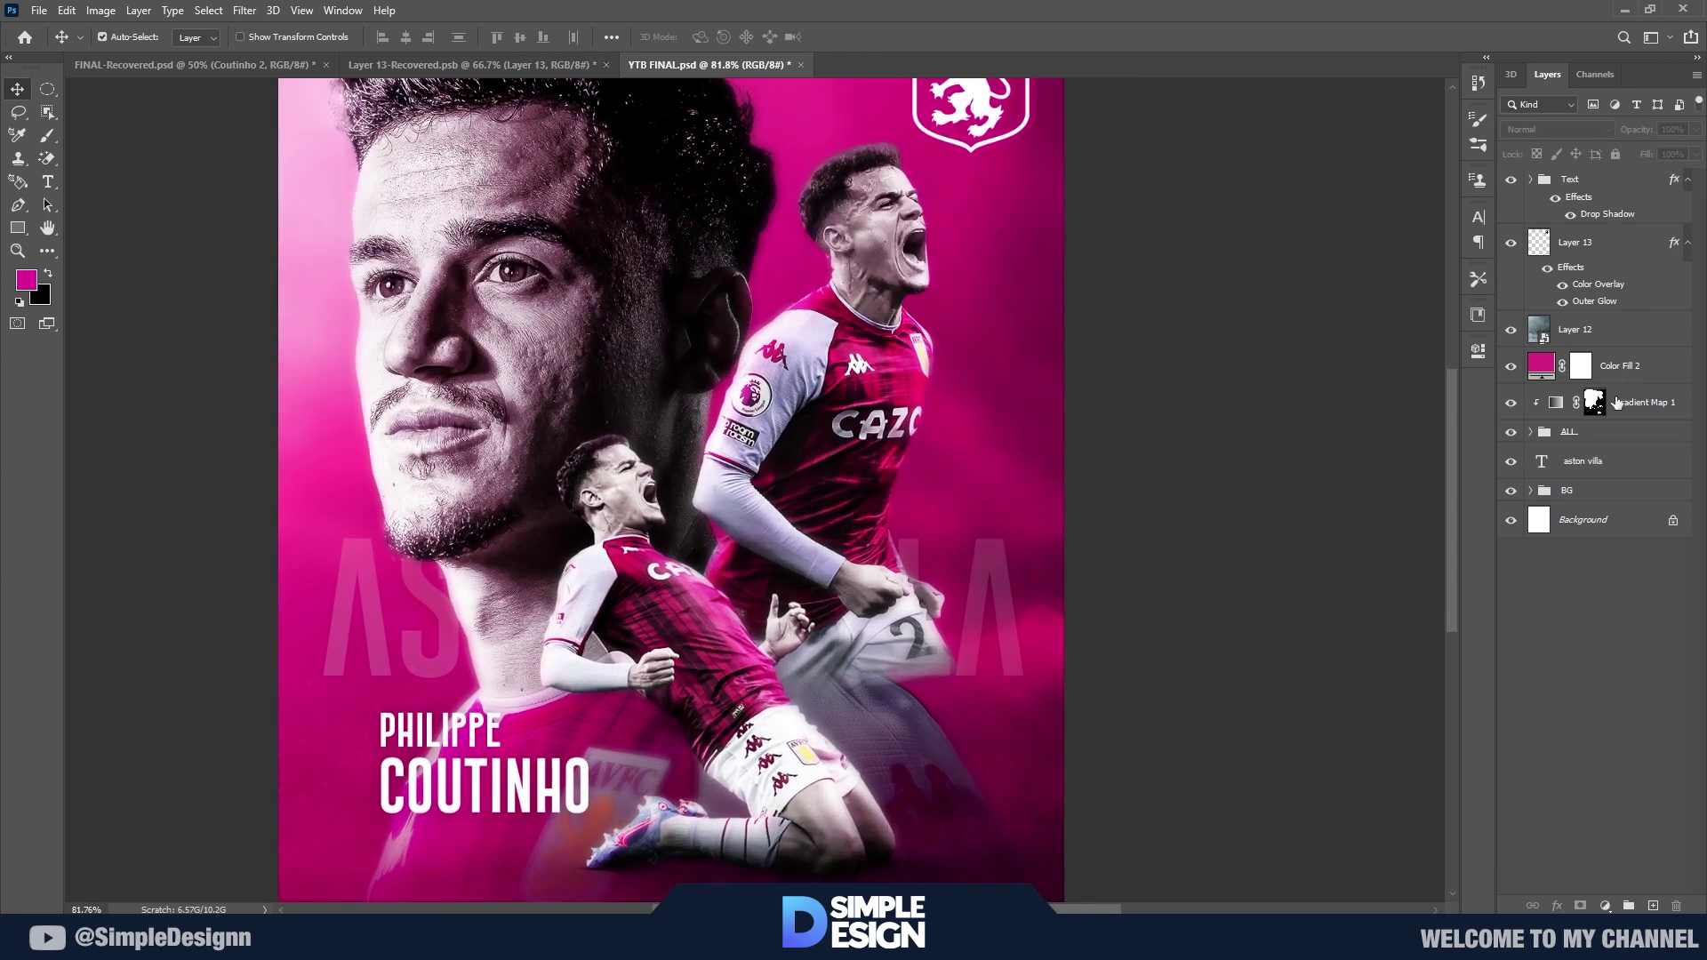
{"action": "left_click", "coordinate": [1597, 464]}
{"action": "key", "text": "1"}
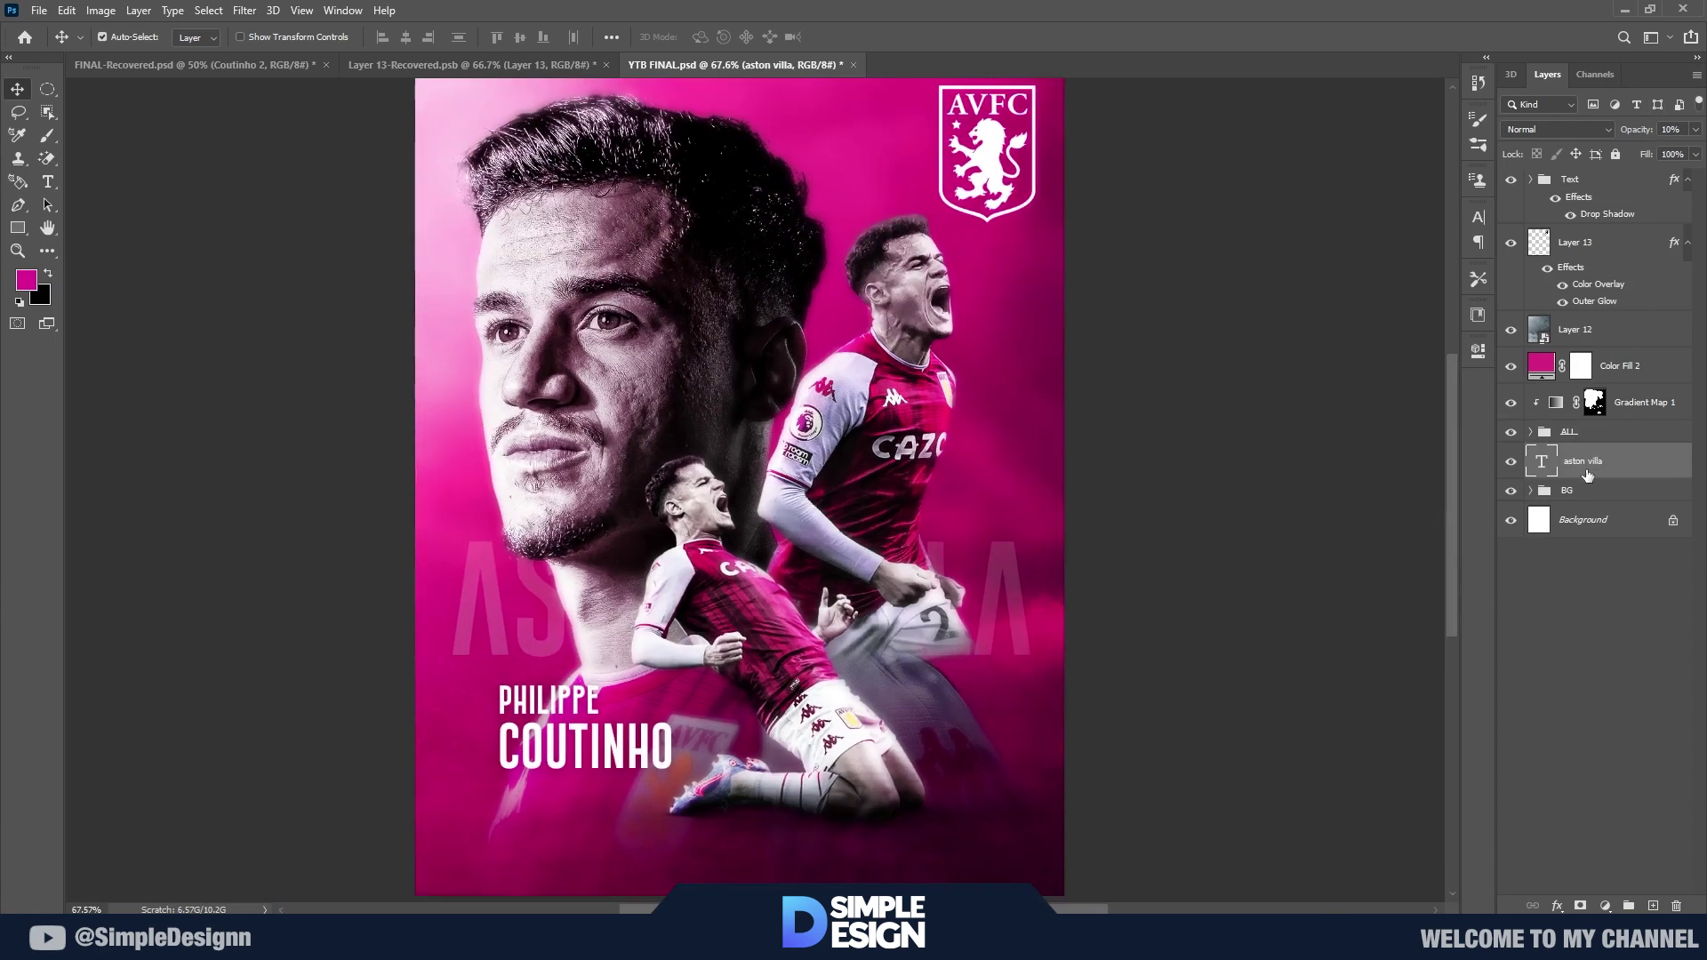
Step: Duplicate the text at 87% opacity, rotated 90° vertical beside the crest at about 50% scale
{"action": "key", "text": "ctrl+j"}
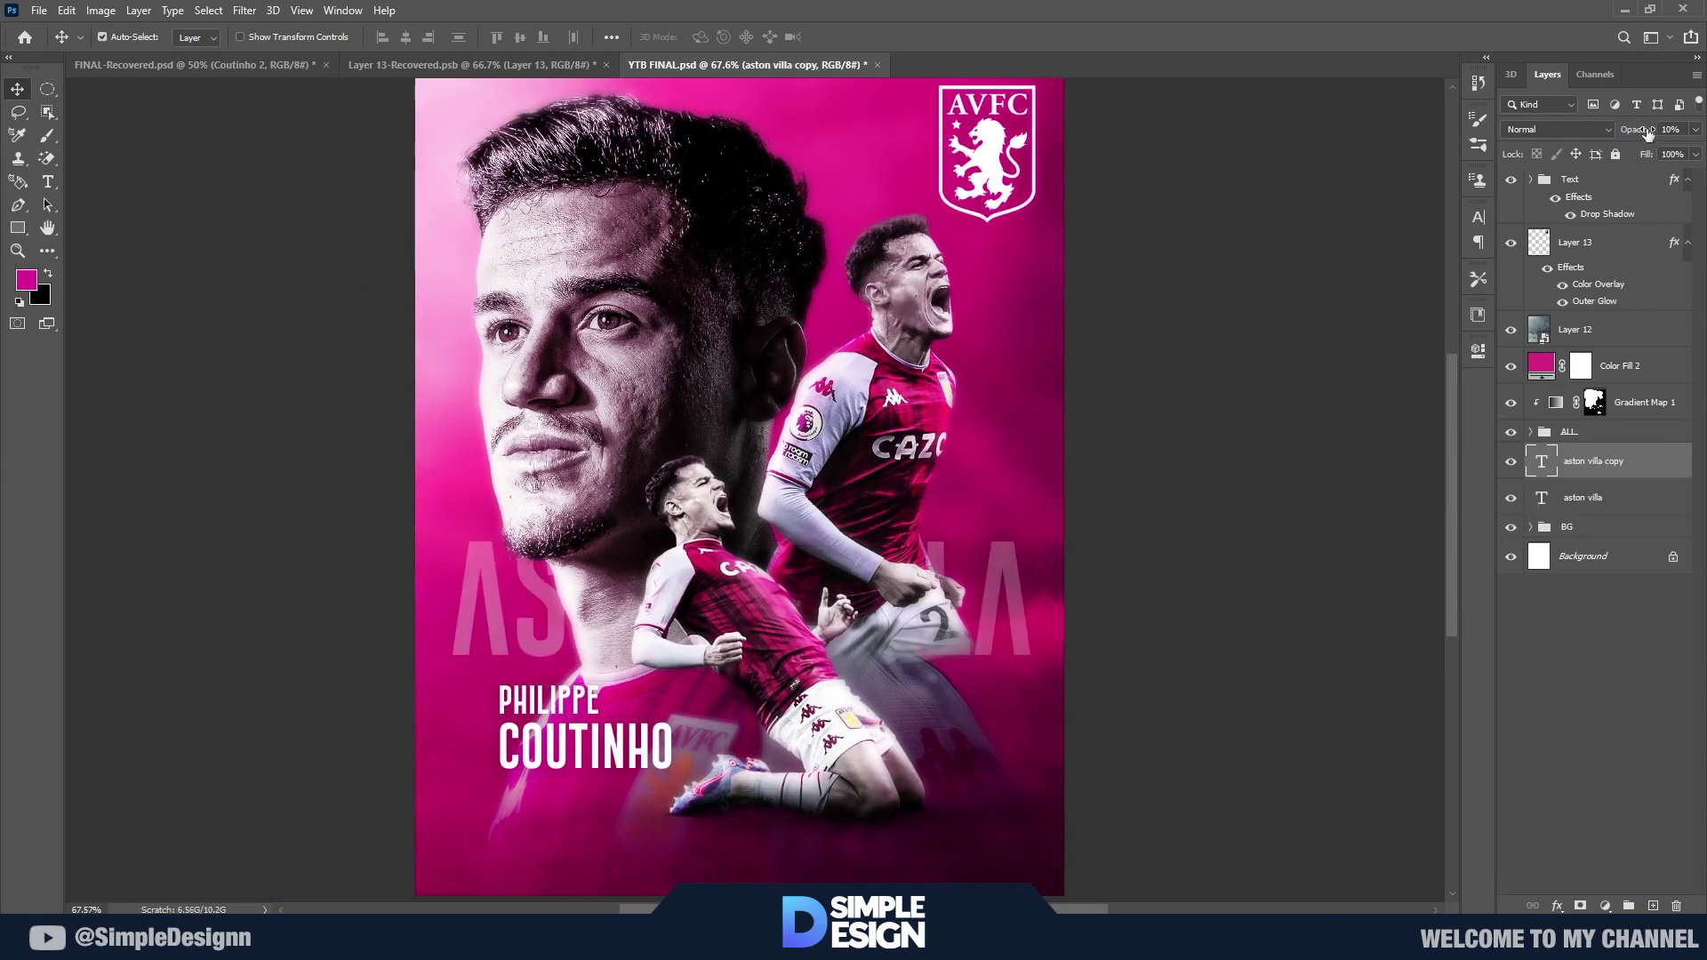
{"action": "left_click_drag", "start_coordinate": [1648, 132], "coordinate": [1698, 132]}
{"action": "key", "text": "ctrl+t"}
{"action": "mouse_move", "coordinate": [1054, 433]}
{"action": "left_mouse_down"}
{"action": "mouse_move", "coordinate": [819, 605]}
{"action": "mouse_move", "coordinate": [703, 607]}
{"action": "left_mouse_up"}
{"action": "left_click_drag", "start_coordinate": [749, 382], "coordinate": [971, 382]}
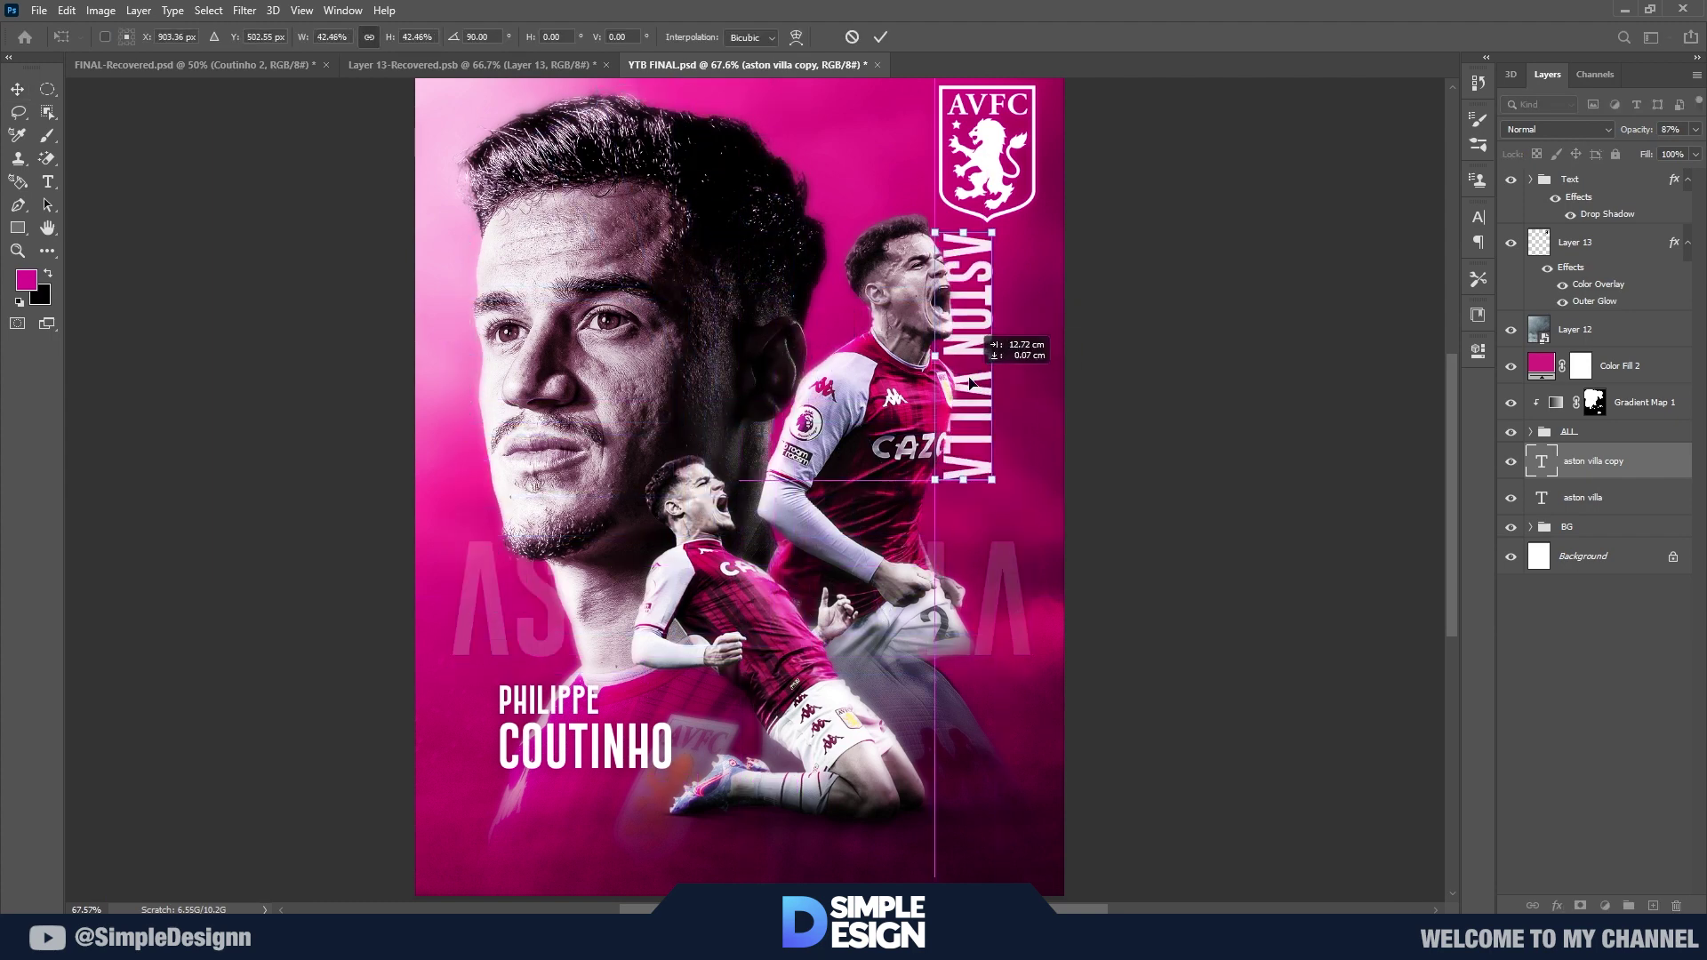
{"action": "mouse_move", "coordinate": [993, 480]}
{"action": "left_mouse_down"}
{"action": "mouse_move", "coordinate": [1013, 467]}
{"action": "mouse_move", "coordinate": [962, 484]}
{"action": "left_mouse_up"}
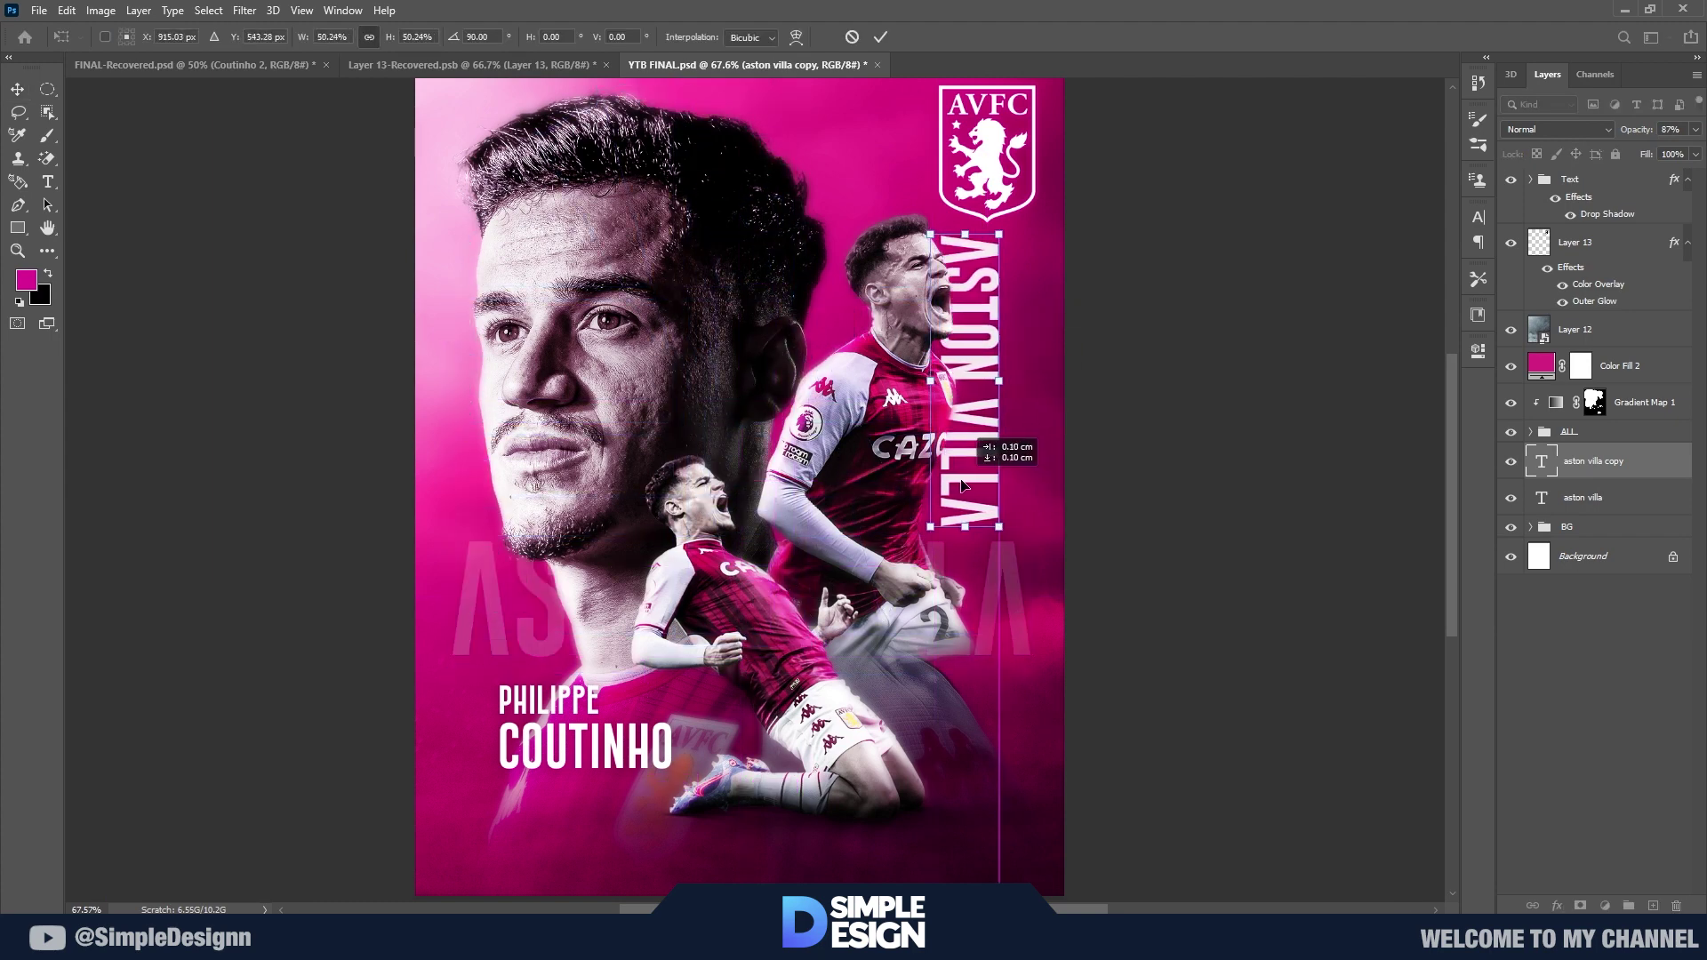
{"action": "key", "text": "Return"}
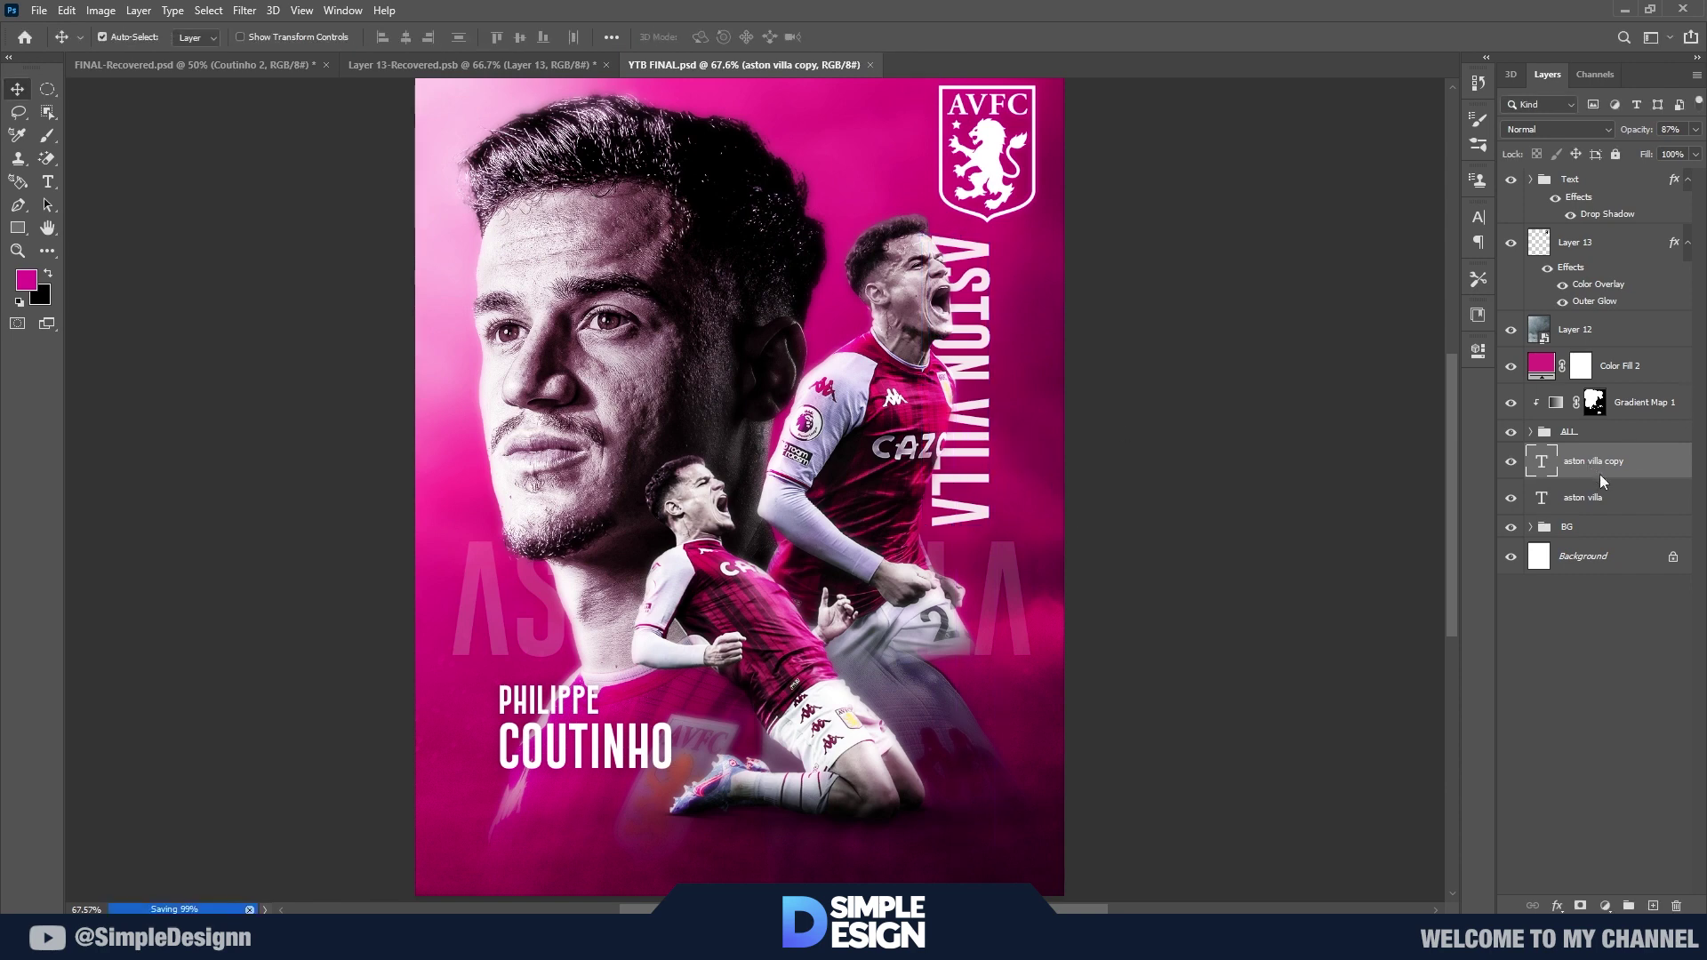
Step: Give the vertical copy a Stroke style with 0% fill and enlarge it slightly
{"action": "right_click", "coordinate": [1590, 471]}
{"action": "left_click", "coordinate": [1423, 135]}
{"action": "left_click", "coordinate": [939, 623]}
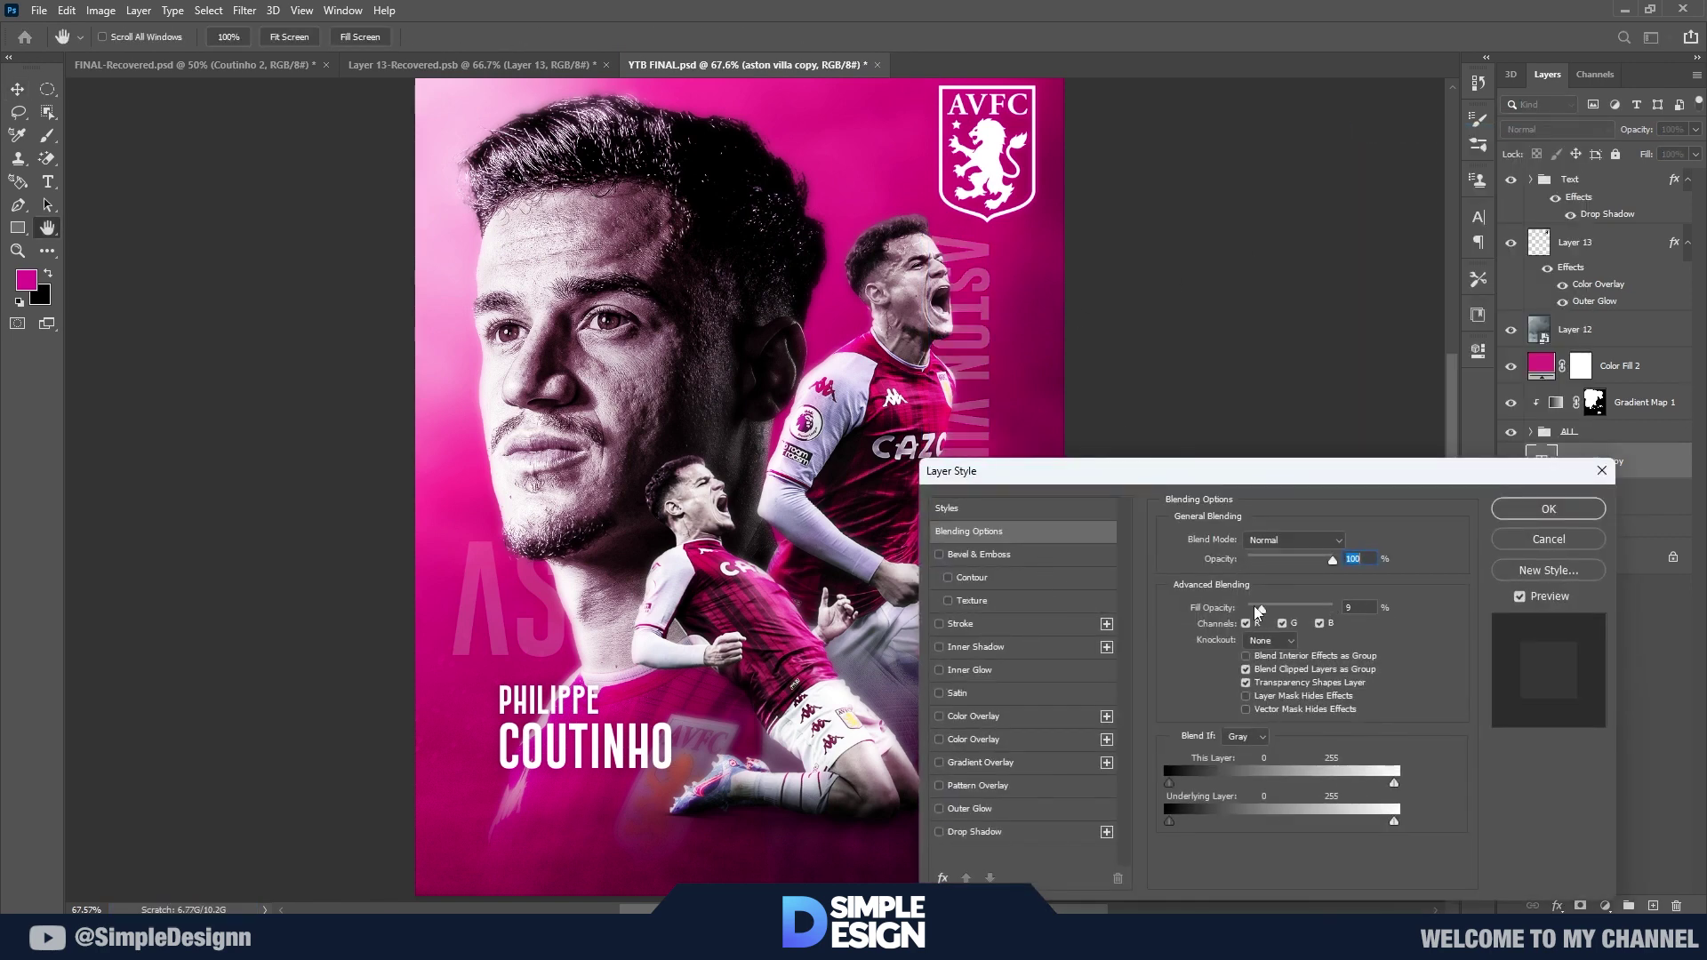
{"action": "left_click", "coordinate": [996, 627]}
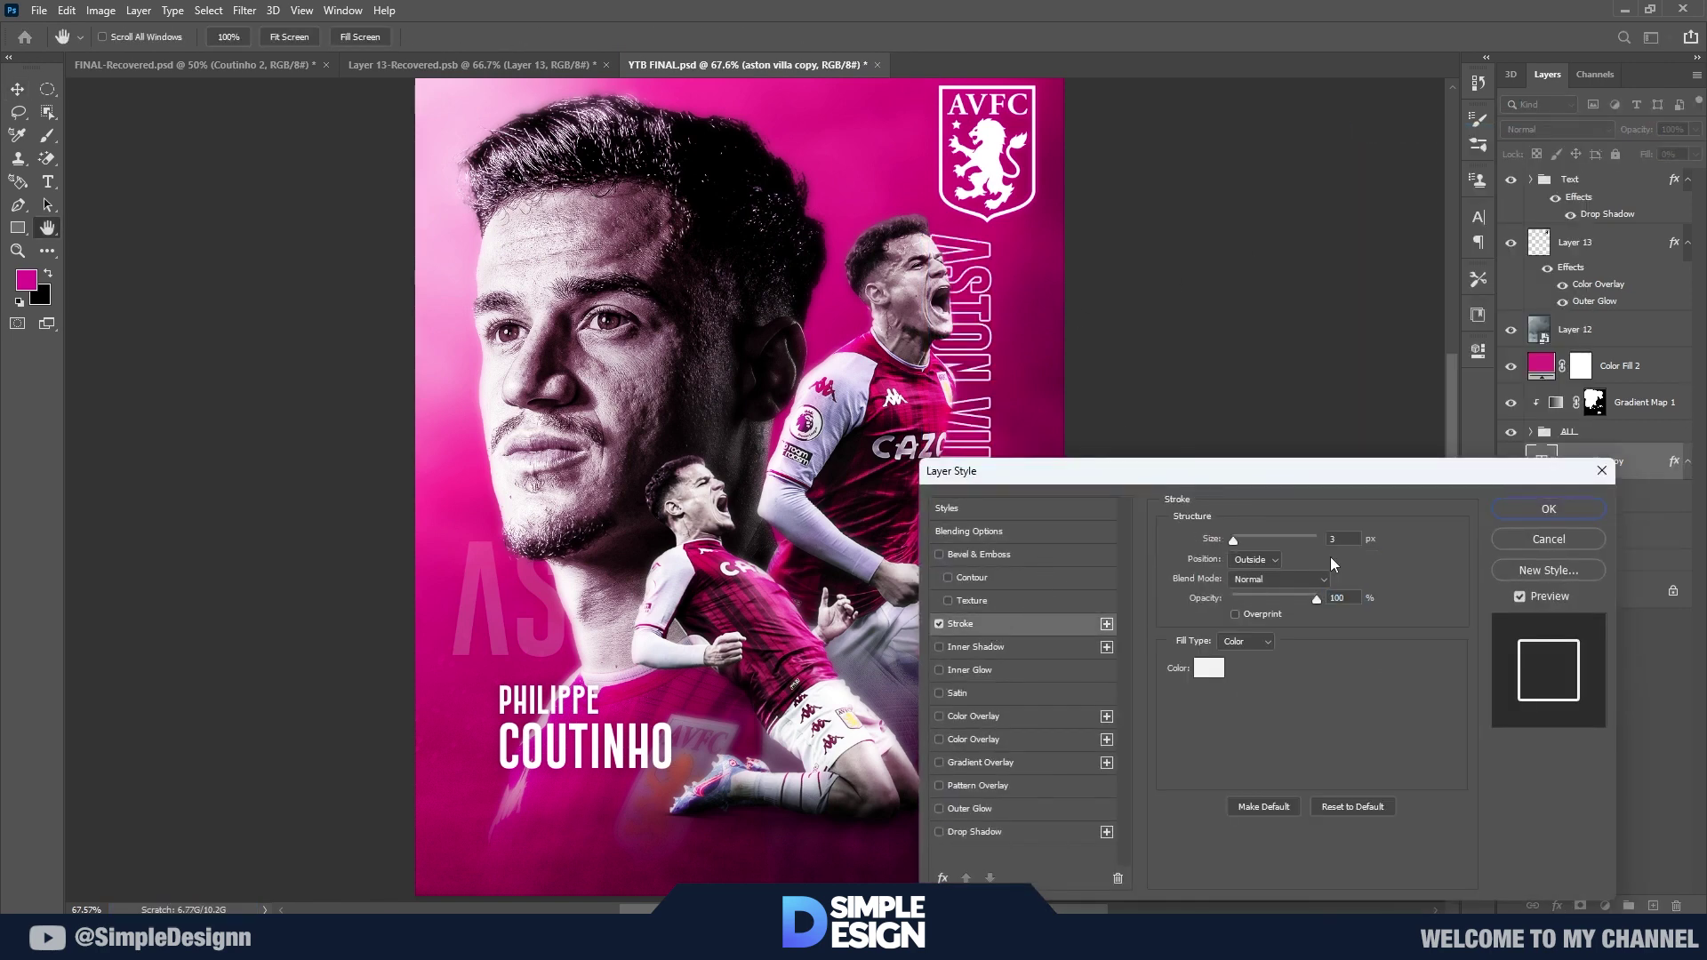
{"action": "left_click", "coordinate": [1539, 507]}
{"action": "scroll", "coordinate": [951, 528], "scroll_direction": "up", "scroll_amount": 1}
{"action": "key", "text": "ctrl+t"}
{"action": "left_click_drag", "start_coordinate": [994, 534], "coordinate": [1007, 537]}
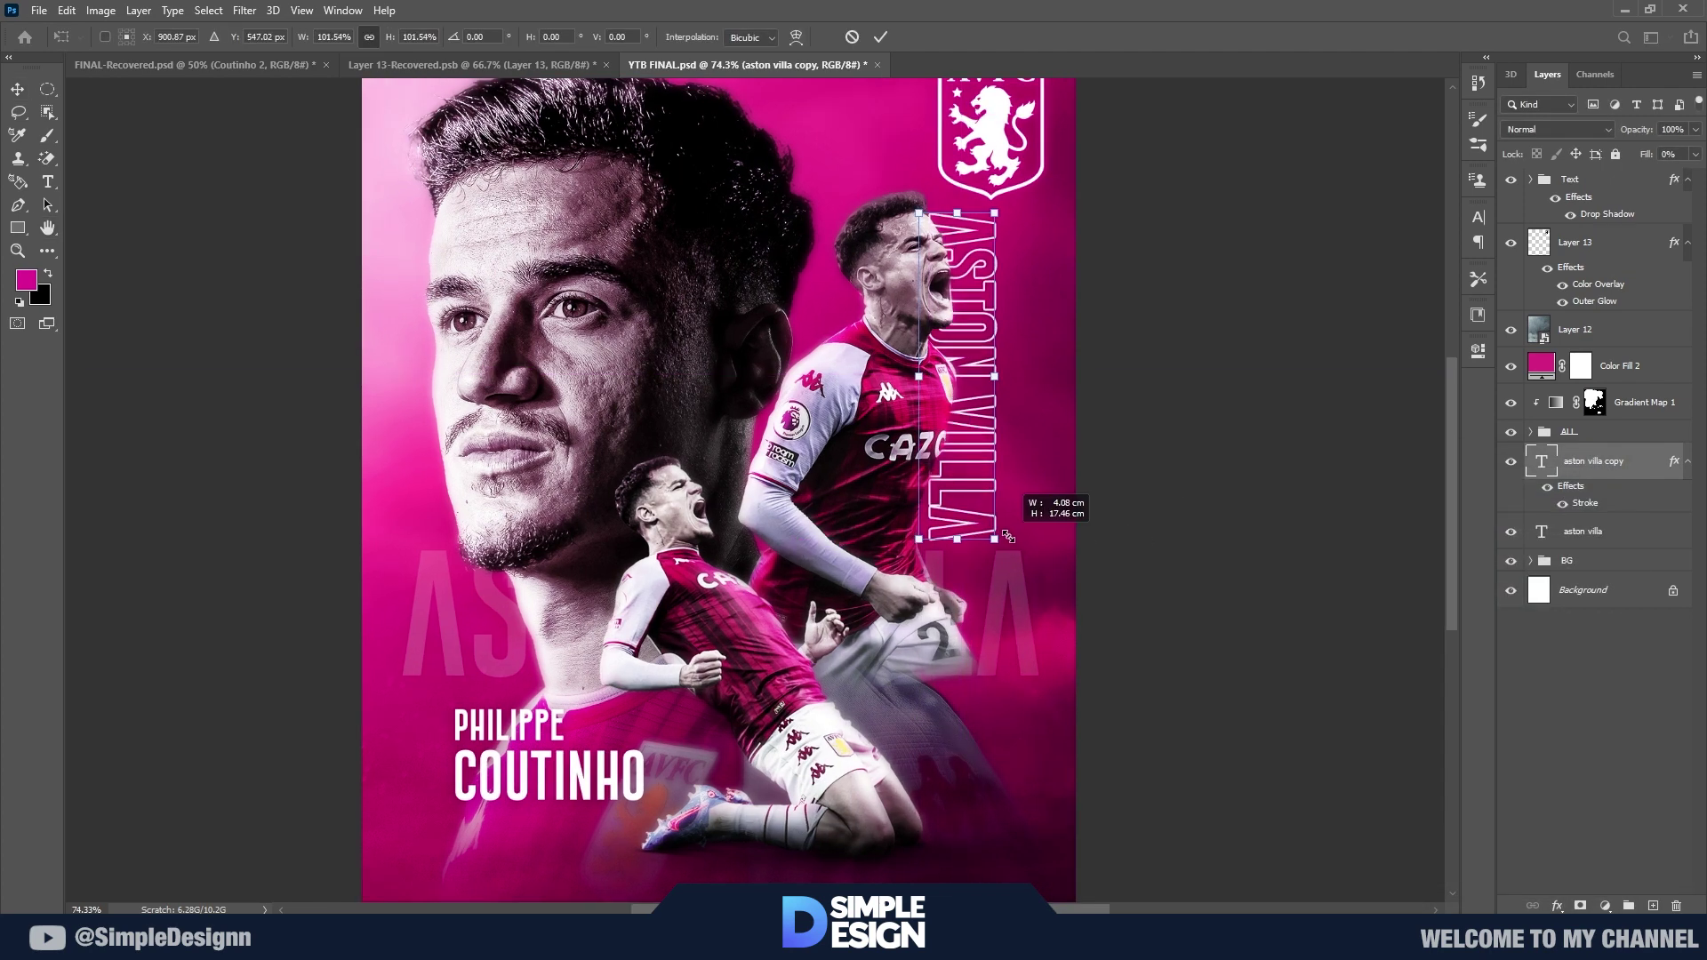
{"action": "key", "text": "Return"}
Step: Set the outlined copy to 59% opacity and stamp all visible layers into Layer 14
{"action": "key", "text": "ctrl+0"}
{"action": "key", "text": "5"}
{"action": "key", "text": "9"}
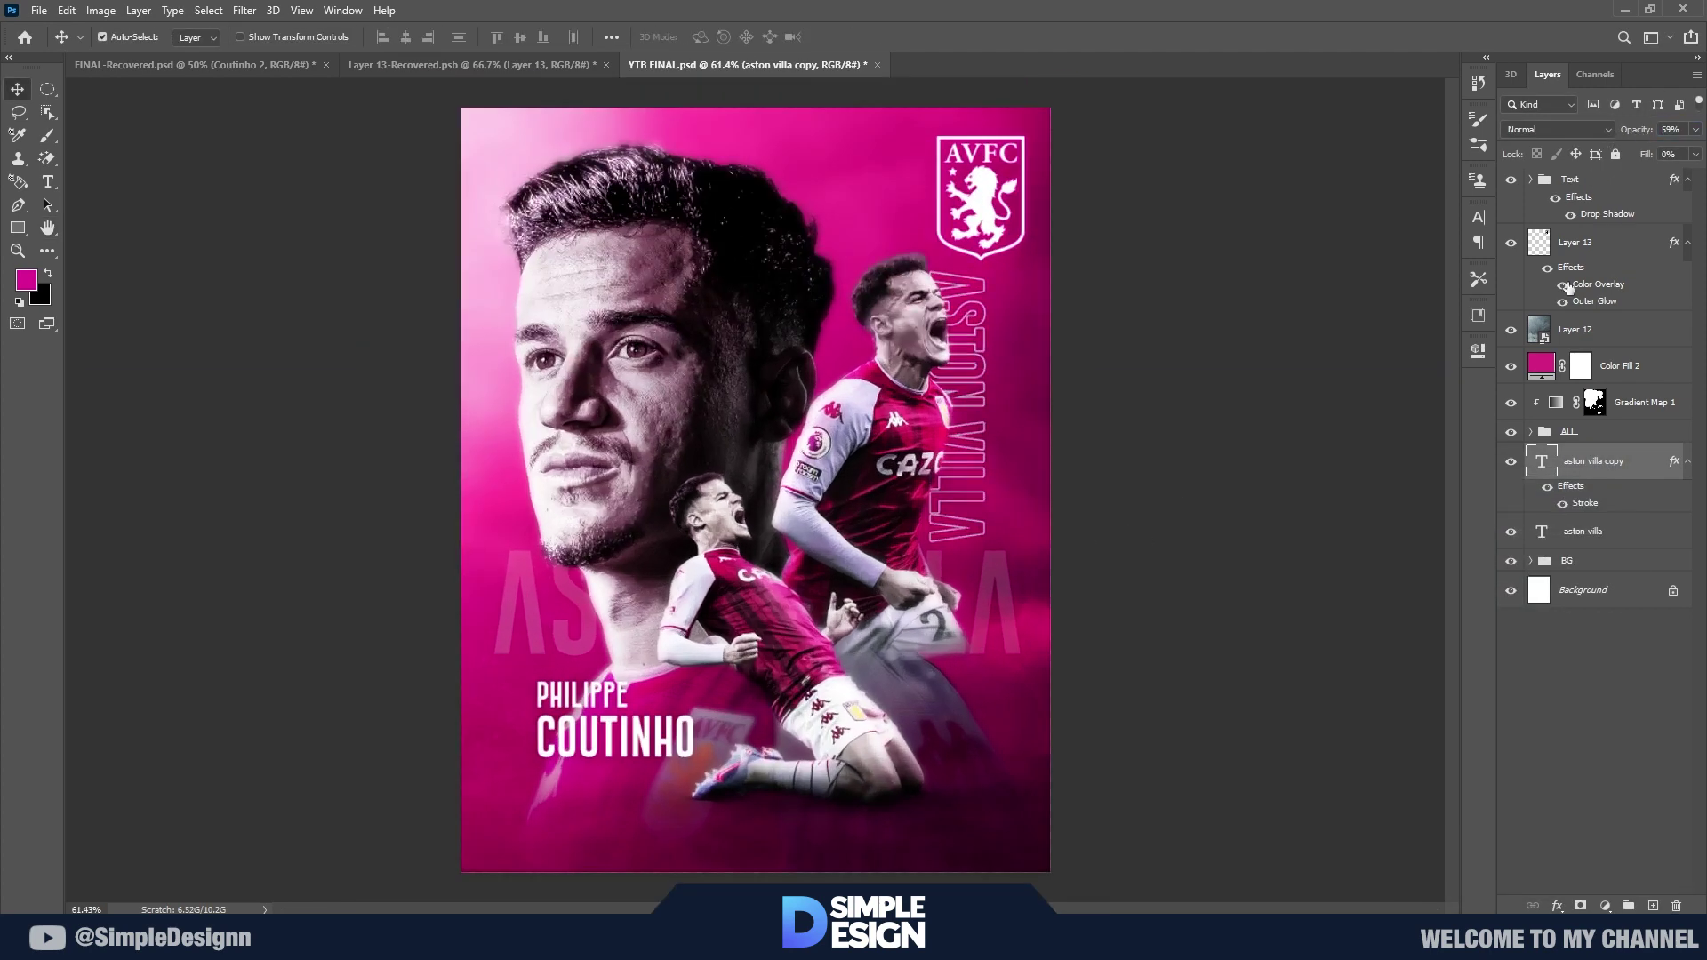
{"action": "left_click", "coordinate": [1067, 553]}
{"action": "scroll", "coordinate": [1067, 553], "scroll_direction": "up", "scroll_amount": 4}
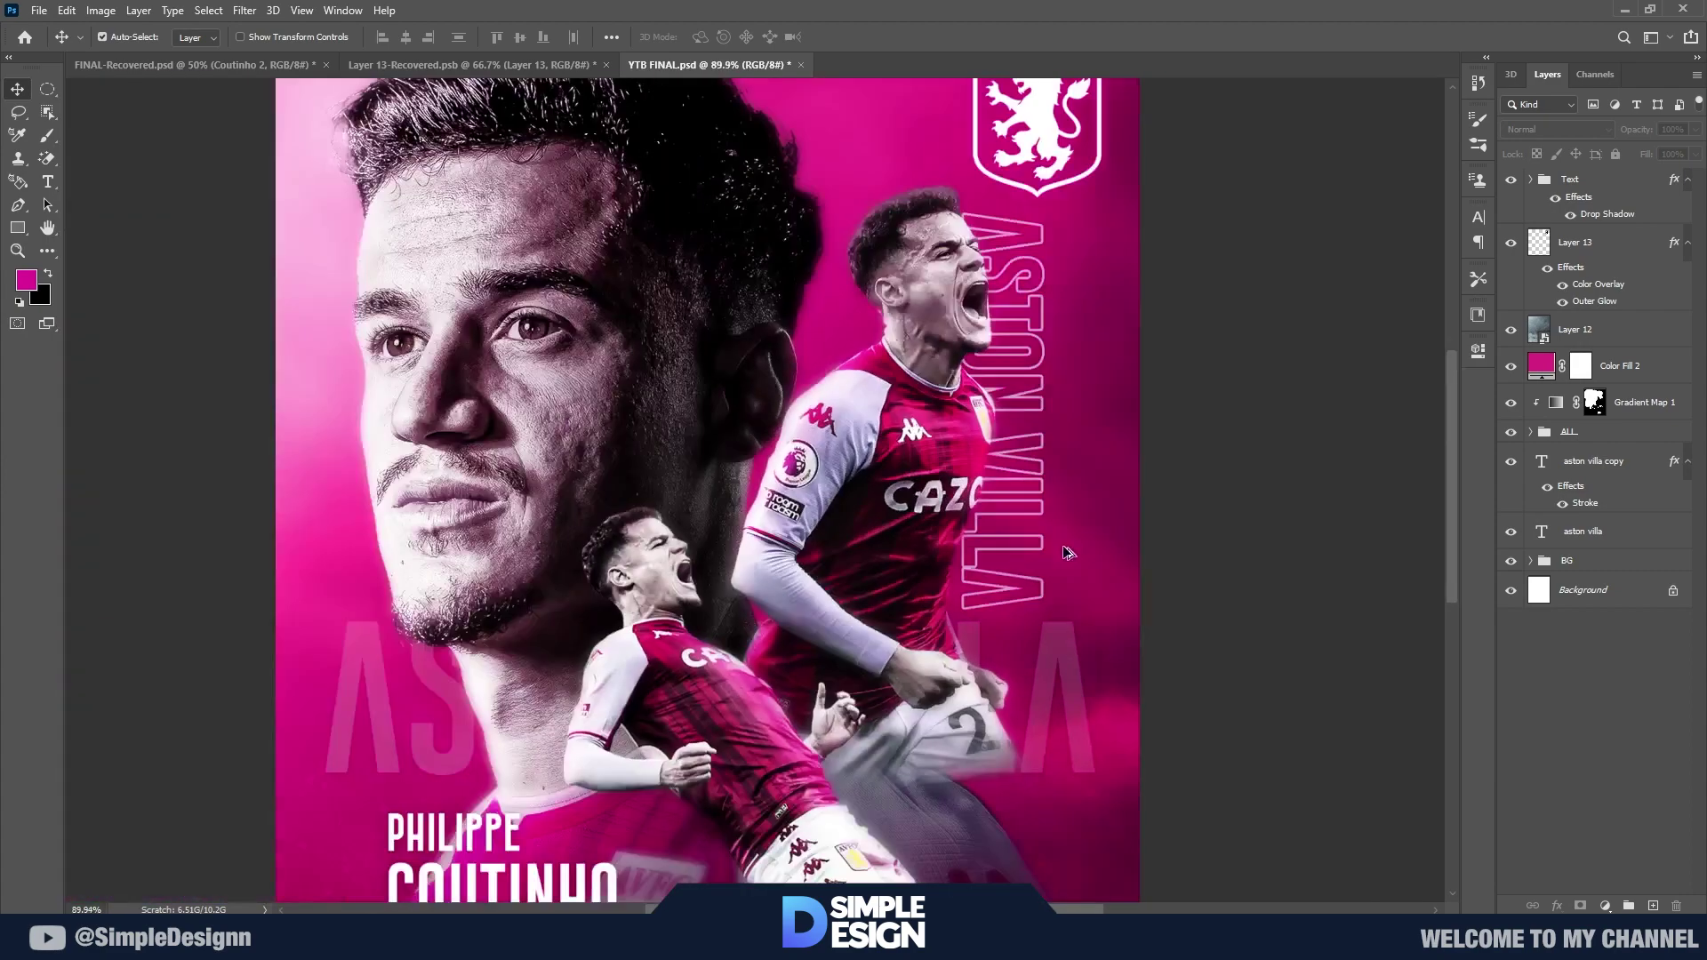
{"action": "scroll", "coordinate": [1067, 553], "scroll_direction": "down", "scroll_amount": 4}
{"action": "key", "text": "ctrl+shift+alt+e"}
{"action": "right_click", "coordinate": [1579, 185]}
Step: Open the Camera Raw Filter on the merged Layer 14
{"action": "key", "text": "Escape"}
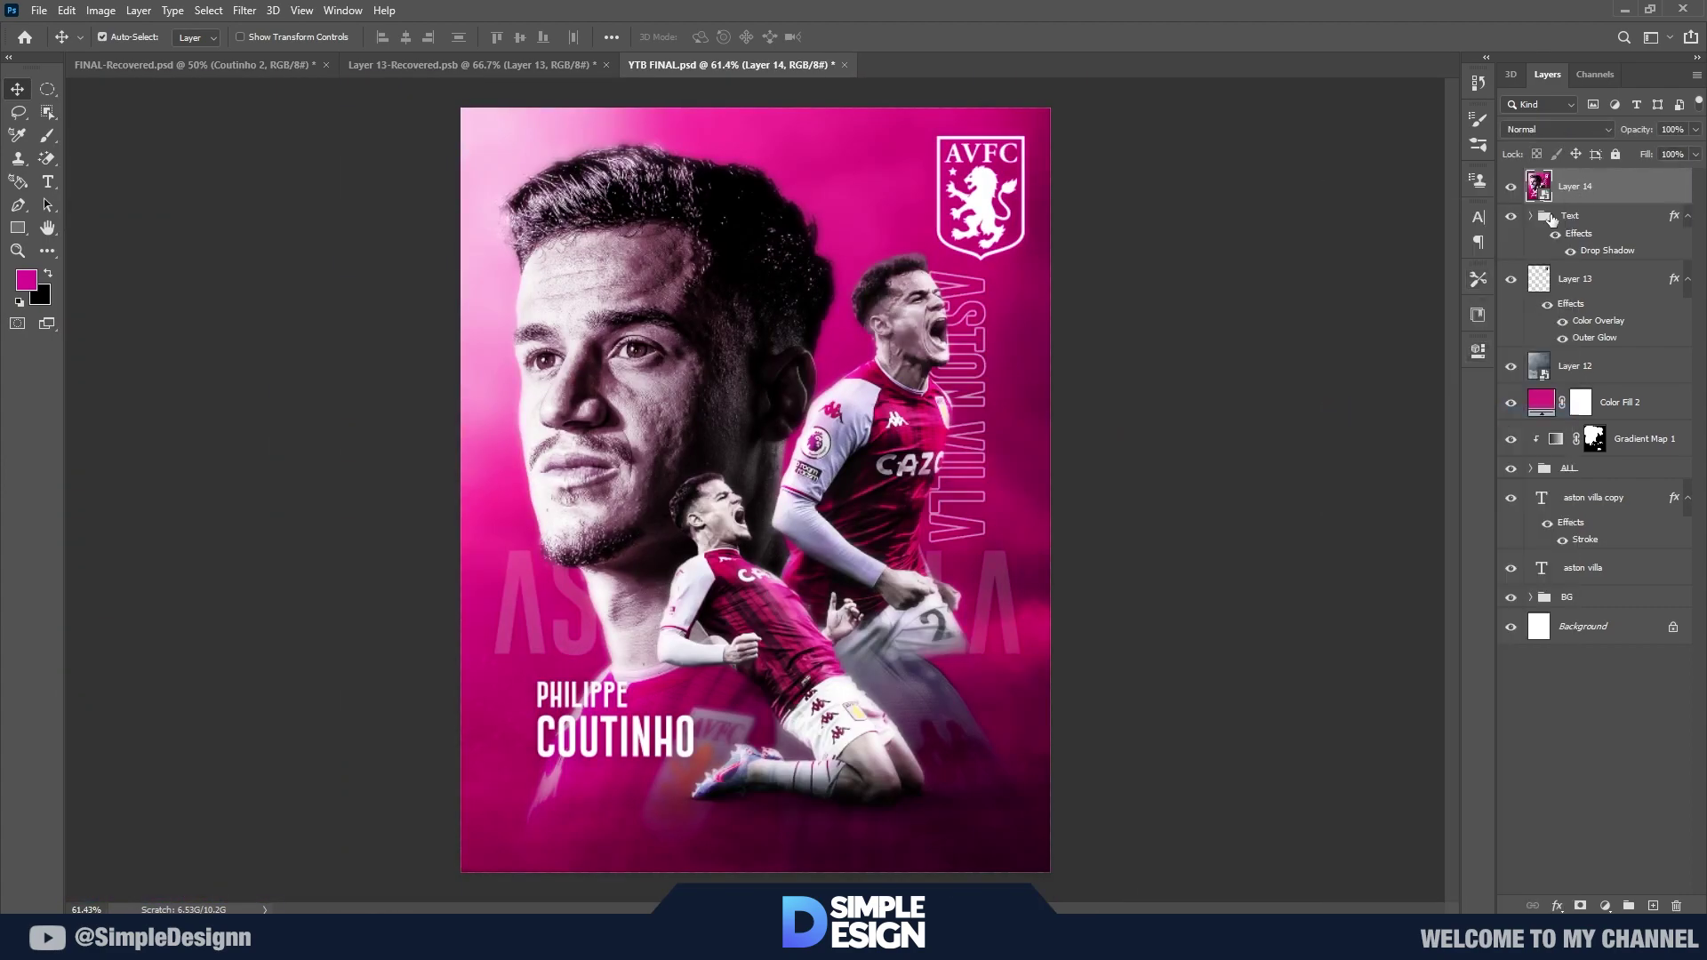
{"action": "left_click", "coordinate": [245, 10]}
{"action": "left_click", "coordinate": [285, 117]}
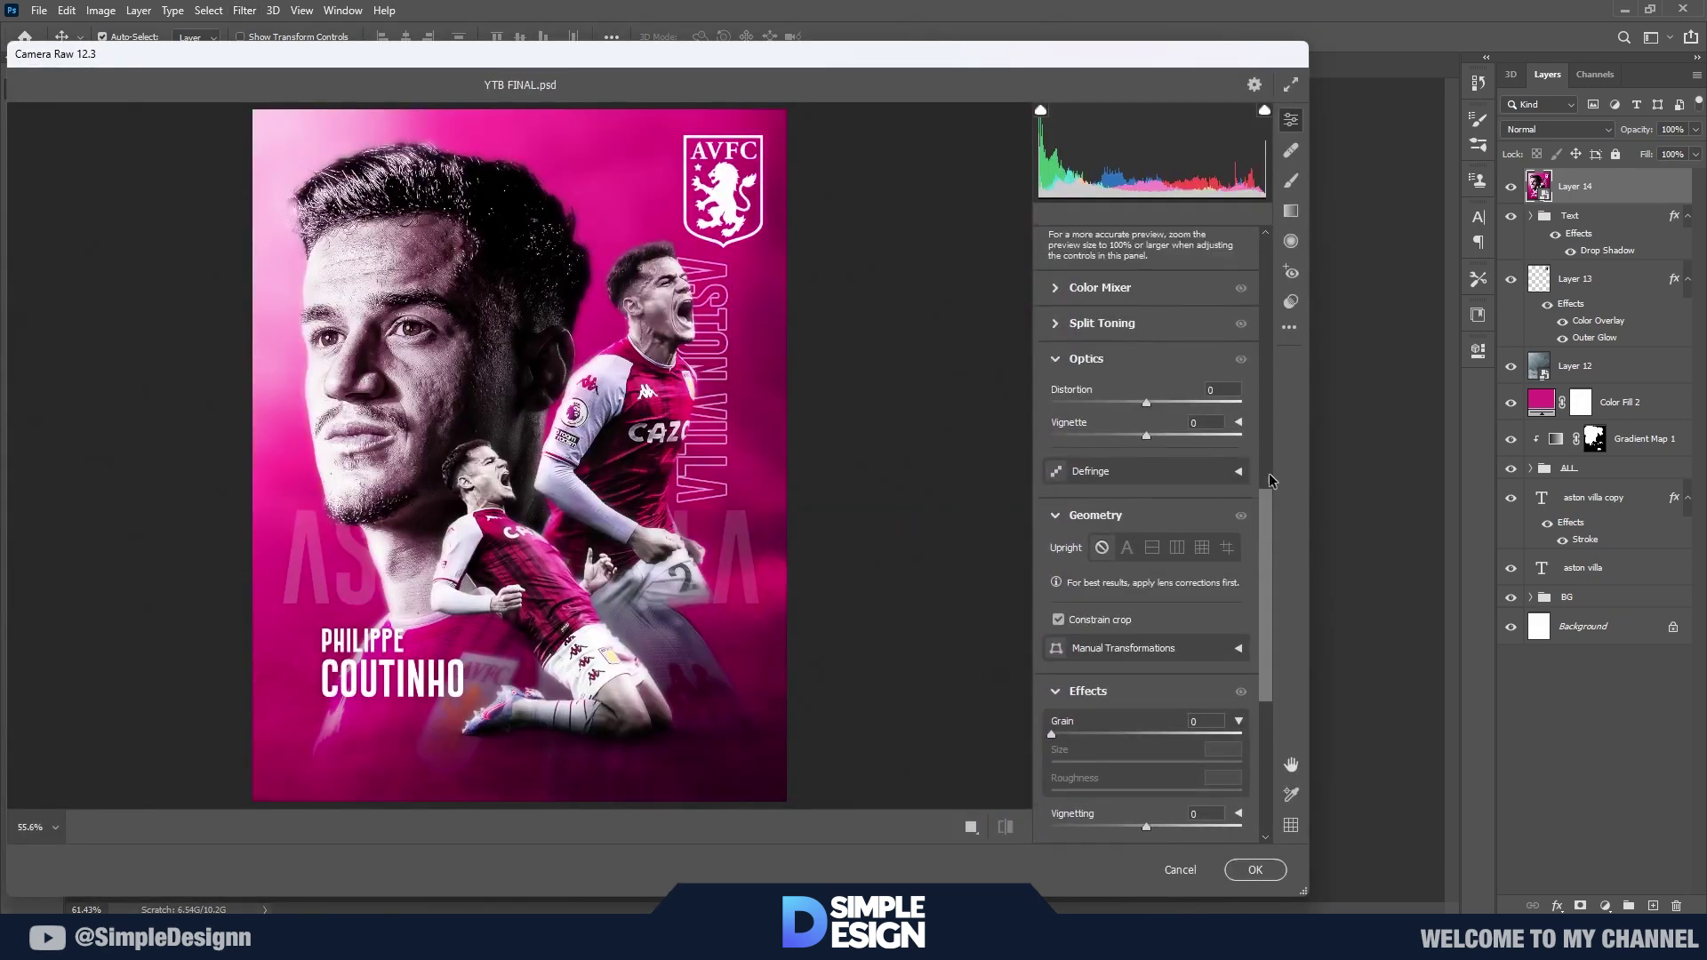
Step: In Camera Raw, adjust Temperature and raise Contrast to +10, keeping Clarity at 0
{"action": "left_click_drag", "start_coordinate": [1262, 561], "coordinate": [1274, 271]}
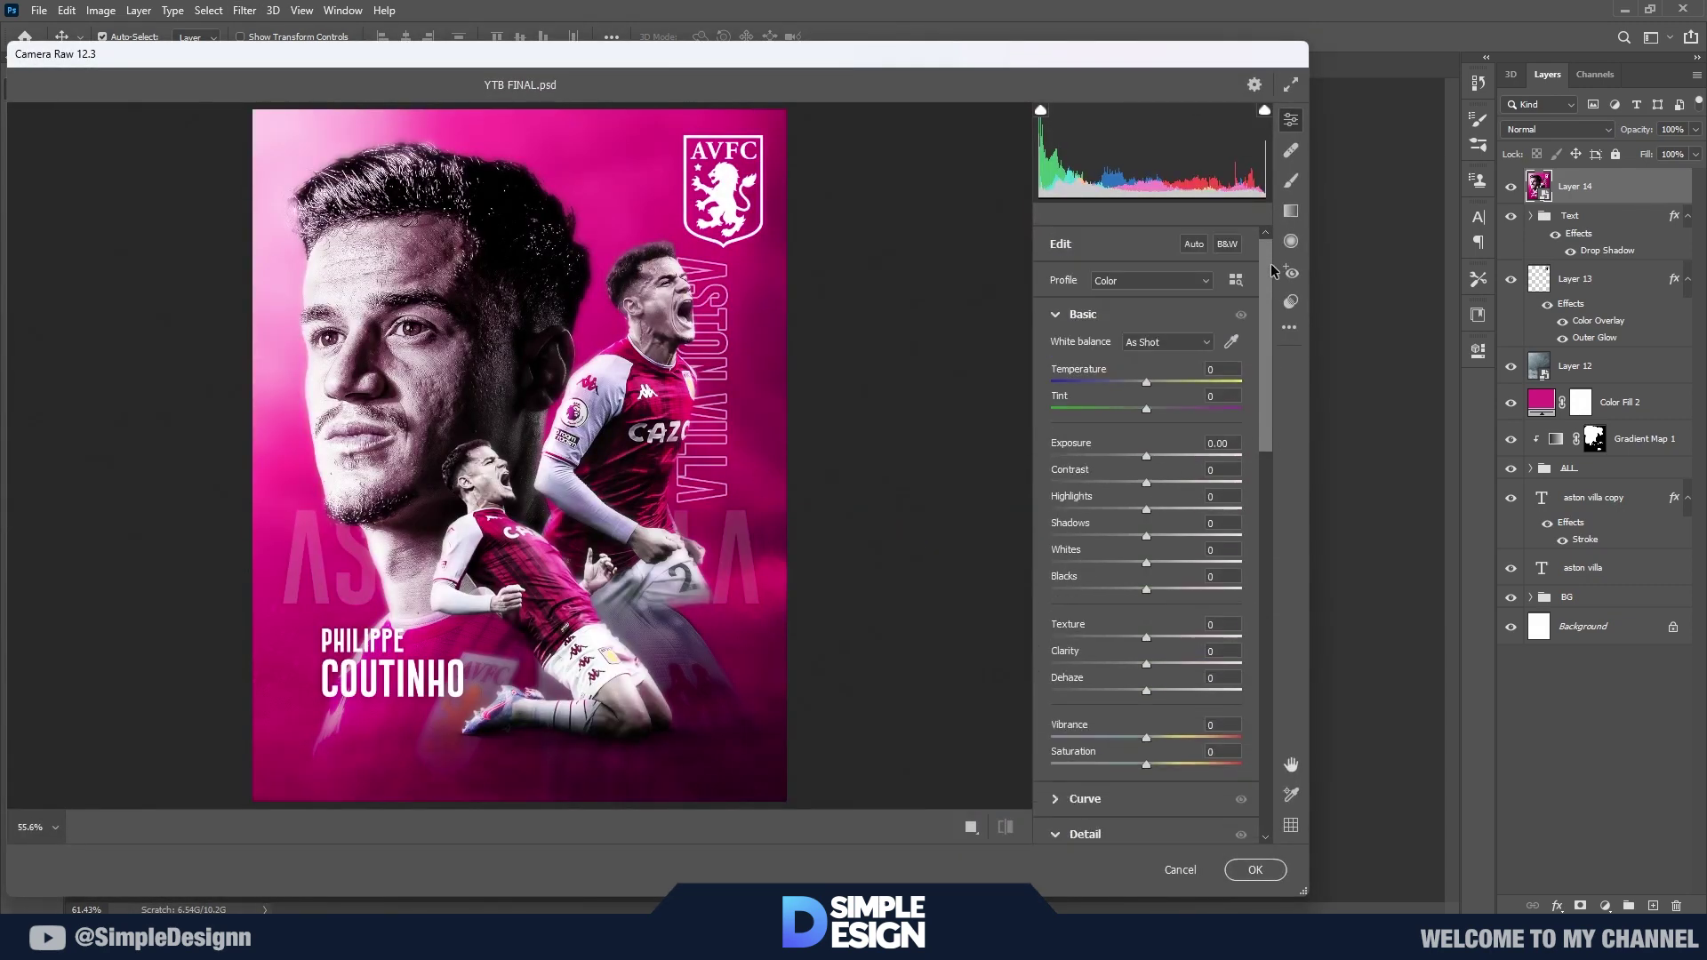
{"action": "left_click", "coordinate": [1149, 389]}
{"action": "left_click_drag", "start_coordinate": [1146, 481], "coordinate": [1152, 509]}
{"action": "scroll", "coordinate": [1147, 514], "scroll_direction": "down", "scroll_amount": 3}
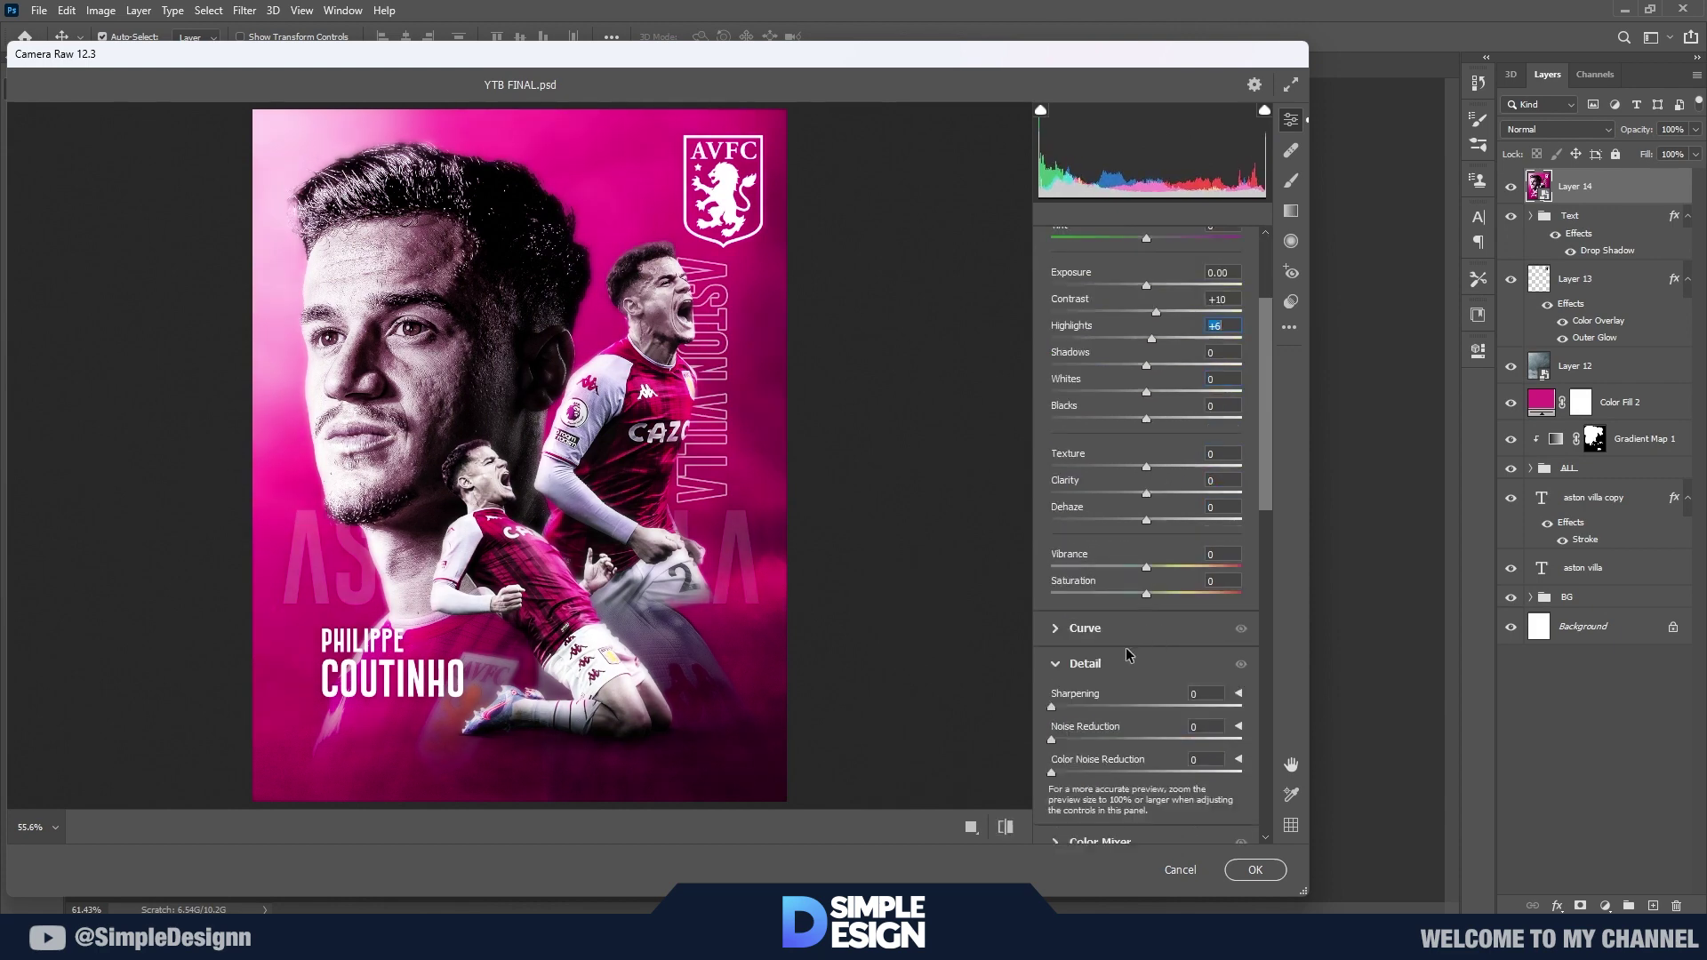
{"action": "scroll", "coordinate": [610, 523], "scroll_direction": "up", "scroll_amount": 1}
{"action": "scroll", "coordinate": [610, 523], "scroll_direction": "up", "scroll_amount": 3}
{"action": "scroll", "coordinate": [1148, 445], "scroll_direction": "down", "scroll_amount": 1}
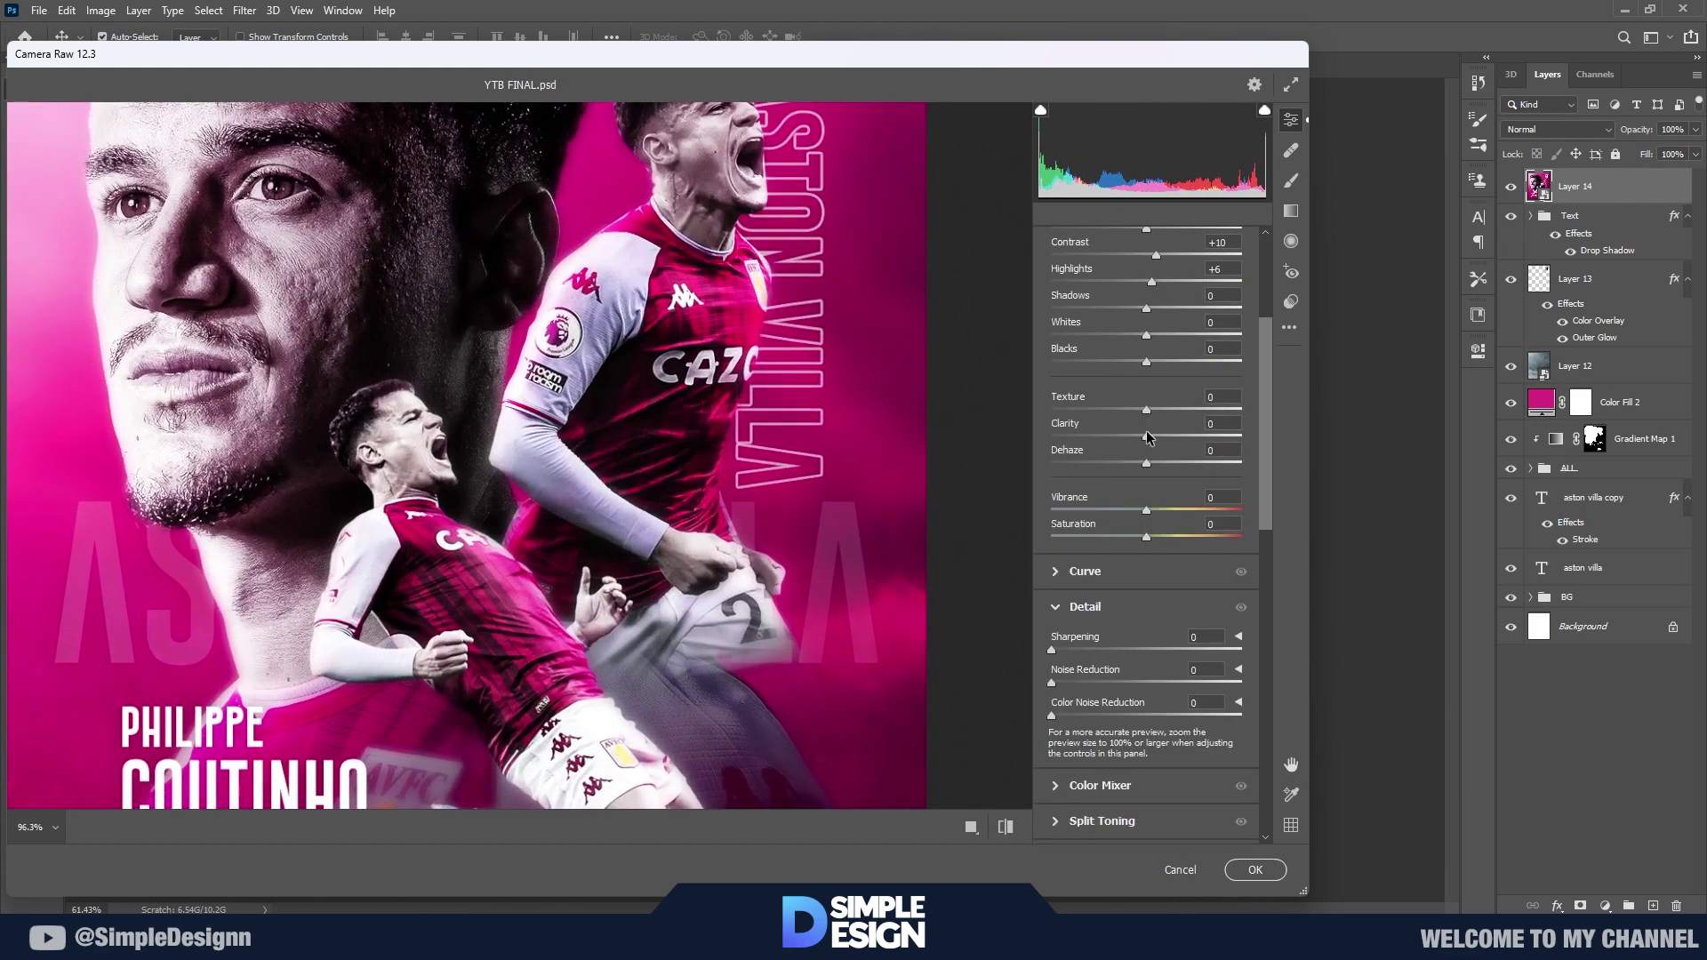
{"action": "left_click_drag", "start_coordinate": [1146, 436], "coordinate": [1192, 440]}
{"action": "double_click", "coordinate": [1190, 437]}
Step: Add sharpening 15, noise reduction, a −11 vignette, grain 17 and boosted red saturation
{"action": "scroll", "coordinate": [1156, 693], "scroll_direction": "down", "scroll_amount": 3}
{"action": "scroll", "coordinate": [1174, 709], "scroll_direction": "down", "scroll_amount": 3}
{"action": "scroll", "coordinate": [849, 581], "scroll_direction": "down", "scroll_amount": 3}
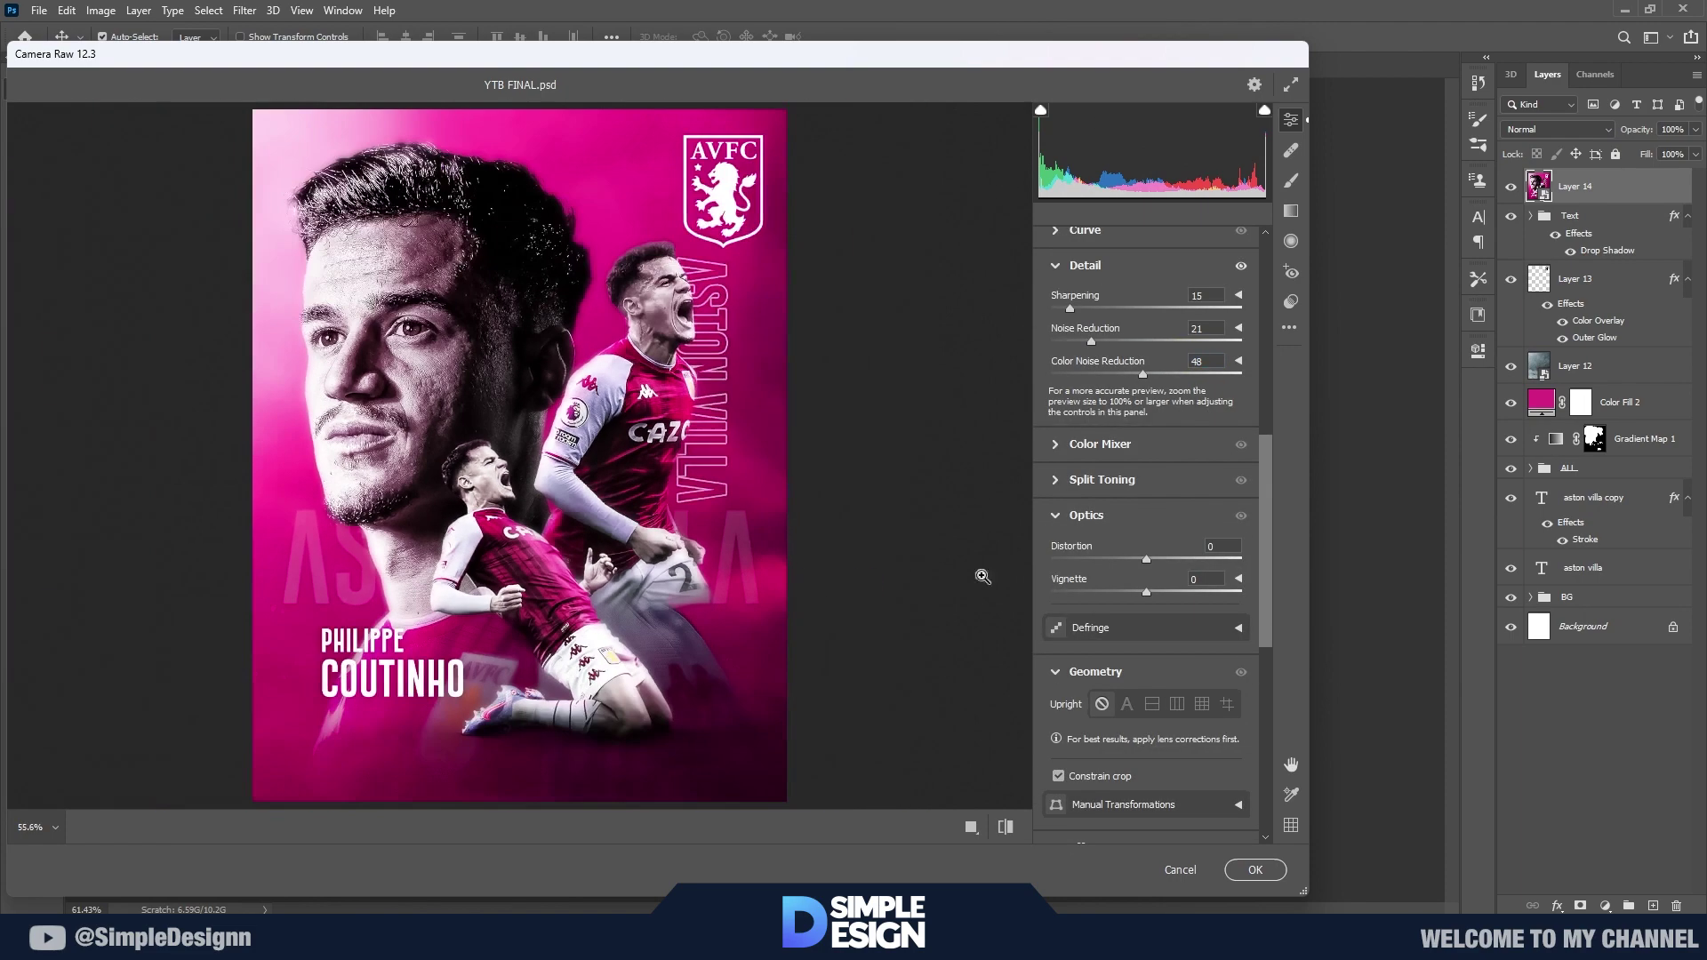
{"action": "left_click_drag", "start_coordinate": [1141, 599], "coordinate": [1083, 607]}
{"action": "scroll", "coordinate": [1110, 667], "scroll_direction": "down", "scroll_amount": 5}
{"action": "scroll", "coordinate": [1147, 622], "scroll_direction": "up", "scroll_amount": 1}
{"action": "scroll", "coordinate": [716, 580], "scroll_direction": "up", "scroll_amount": 5}
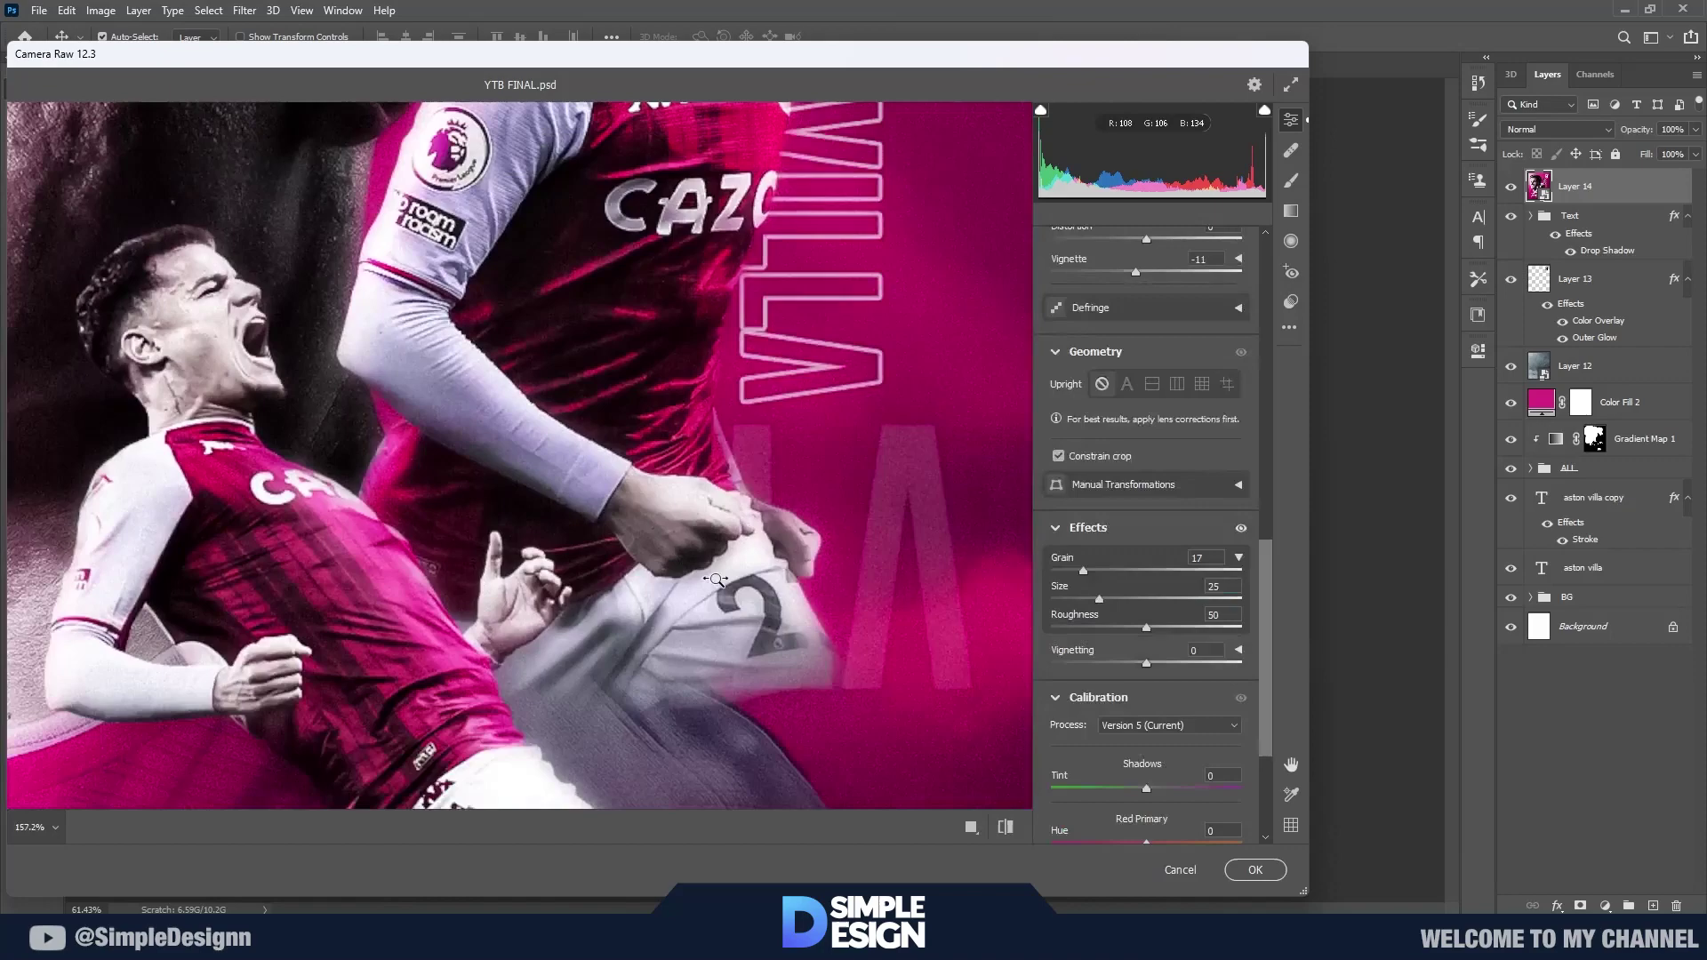
{"action": "left_click", "coordinate": [891, 556]}
{"action": "scroll", "coordinate": [1185, 683], "scroll_direction": "down", "scroll_amount": 3}
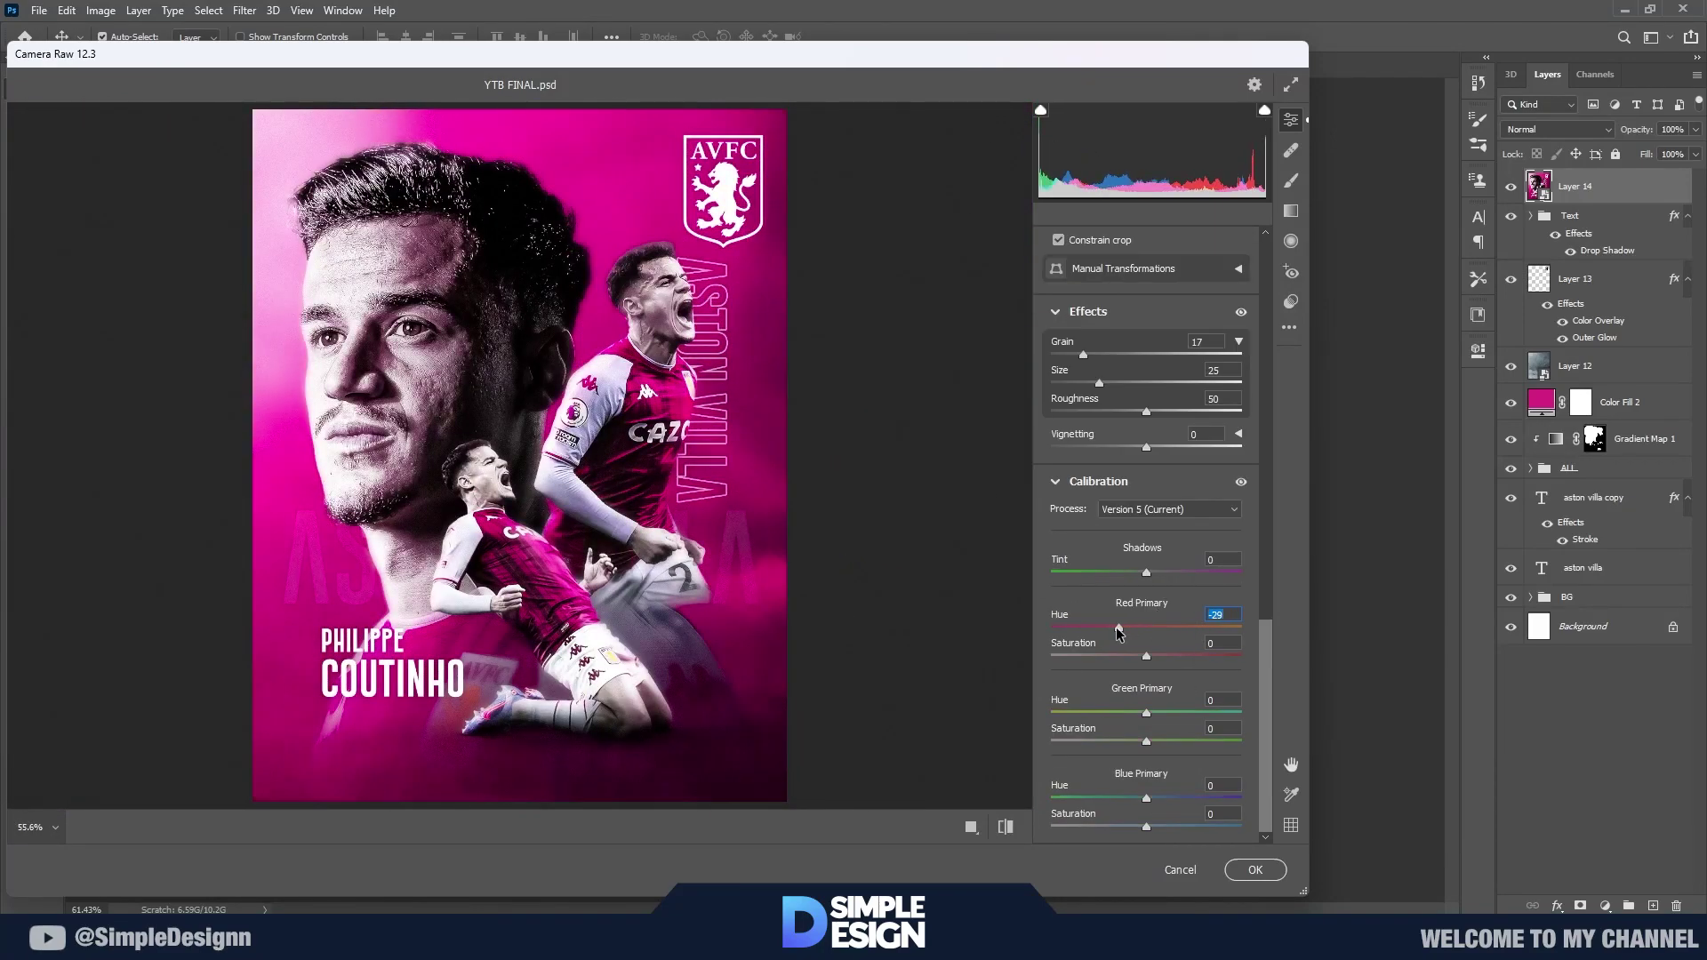
{"action": "mouse_move", "coordinate": [1146, 656]}
{"action": "left_mouse_down"}
{"action": "mouse_move", "coordinate": [1259, 658]}
{"action": "mouse_move", "coordinate": [1147, 631]}
{"action": "left_mouse_up"}
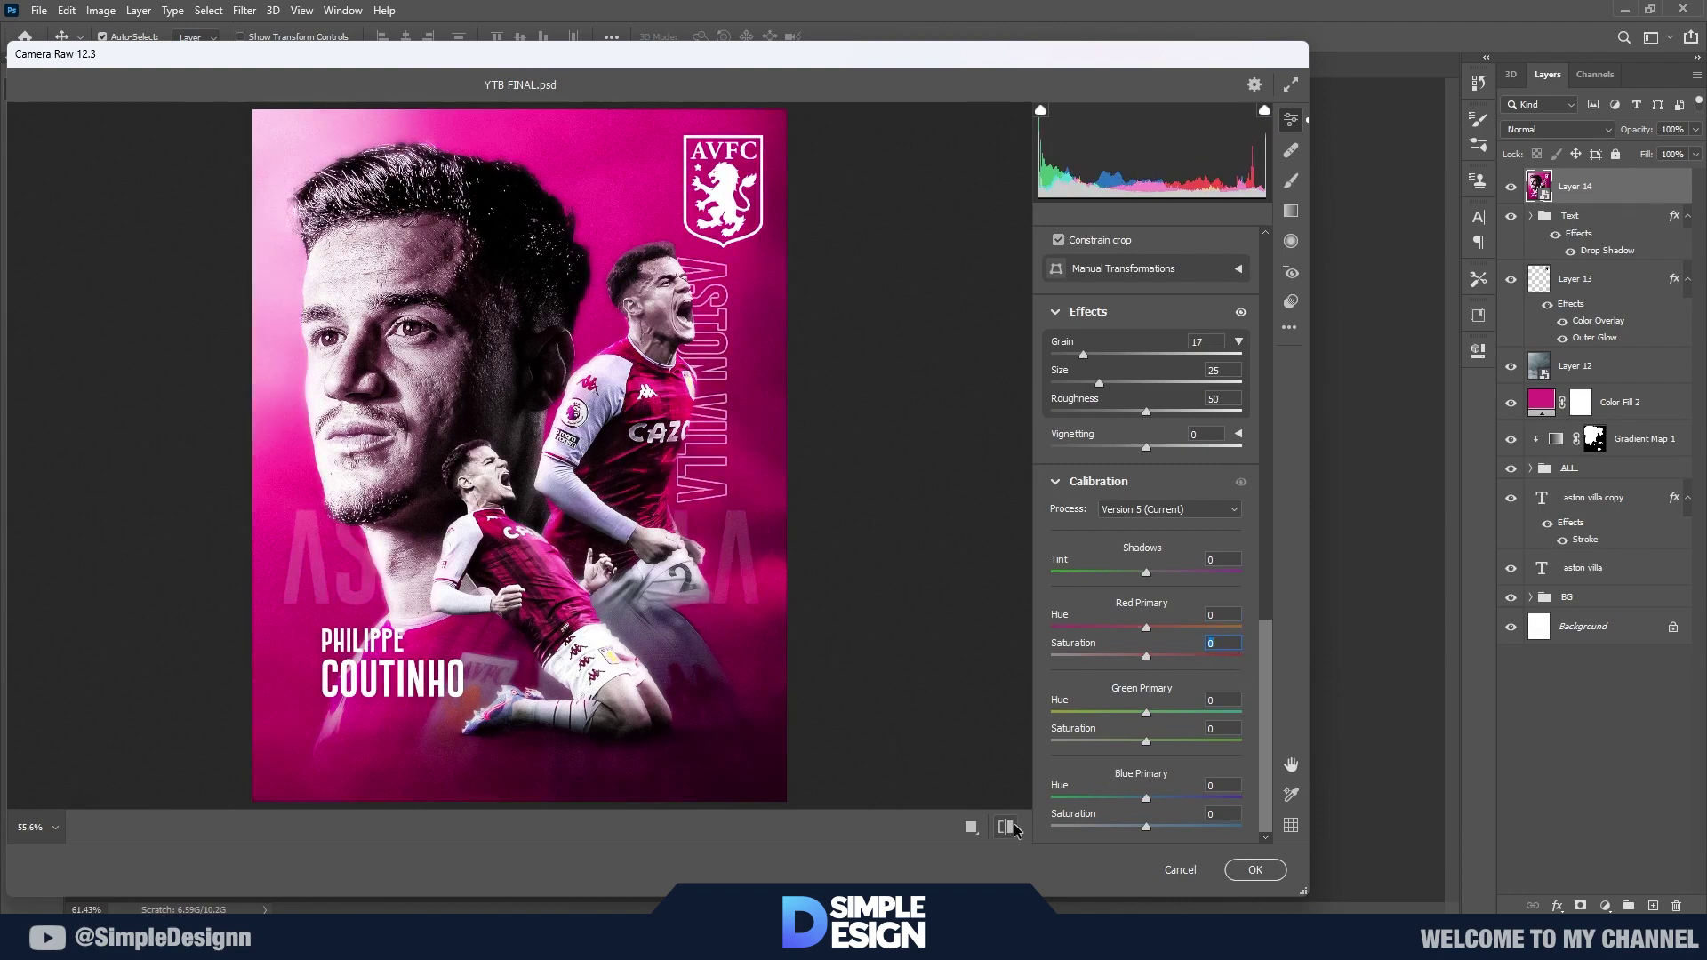